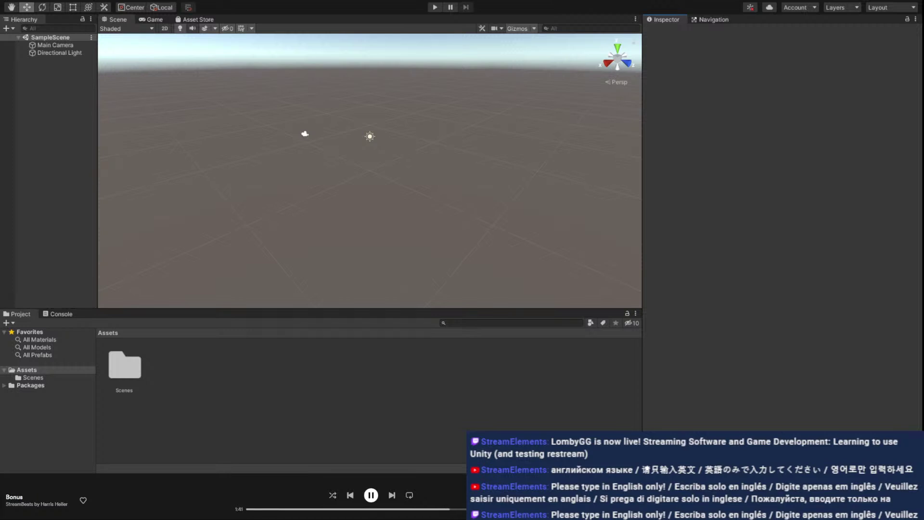
Add a cube with its default name to the scene and shift it vertically to about -0.04 on Y
{"action": "left_click", "coordinate": [313, 152]}
{"action": "left_click", "coordinate": [75, 152]}
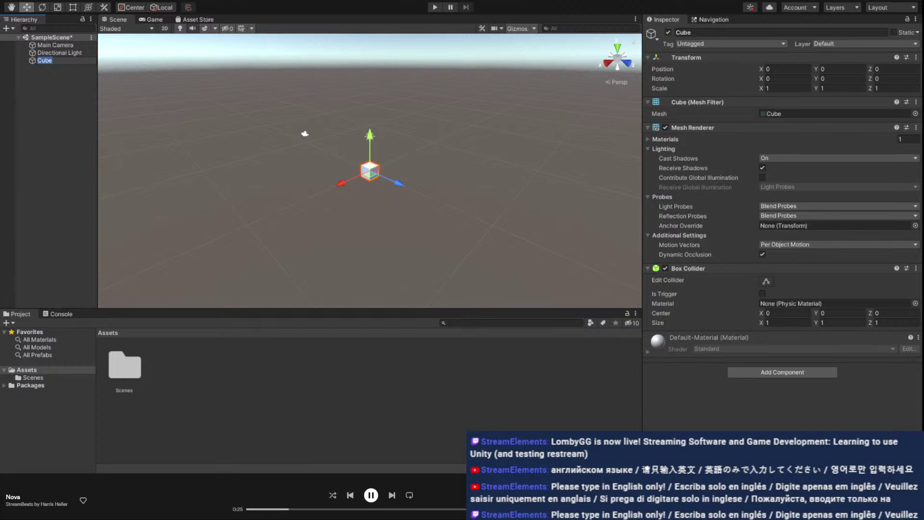
{"action": "key", "text": "Return"}
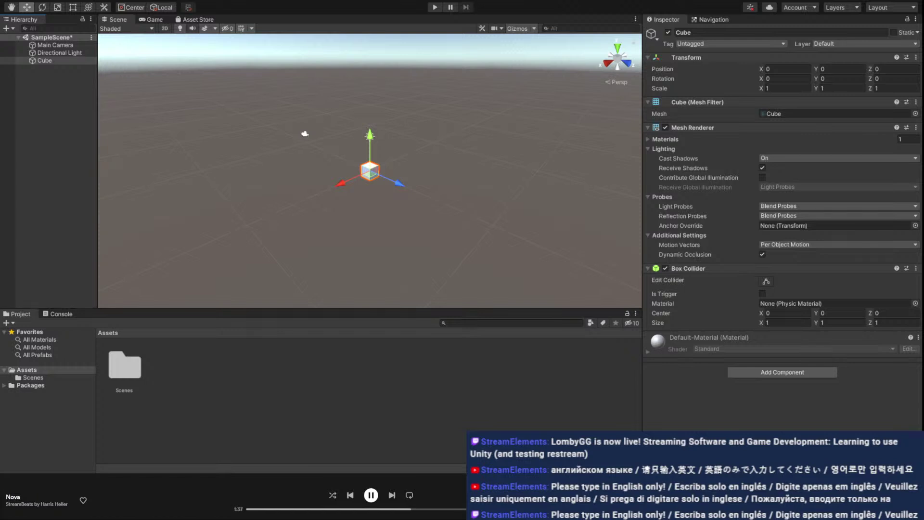
{"action": "left_click_drag", "start_coordinate": [370, 138], "coordinate": [370, 120]}
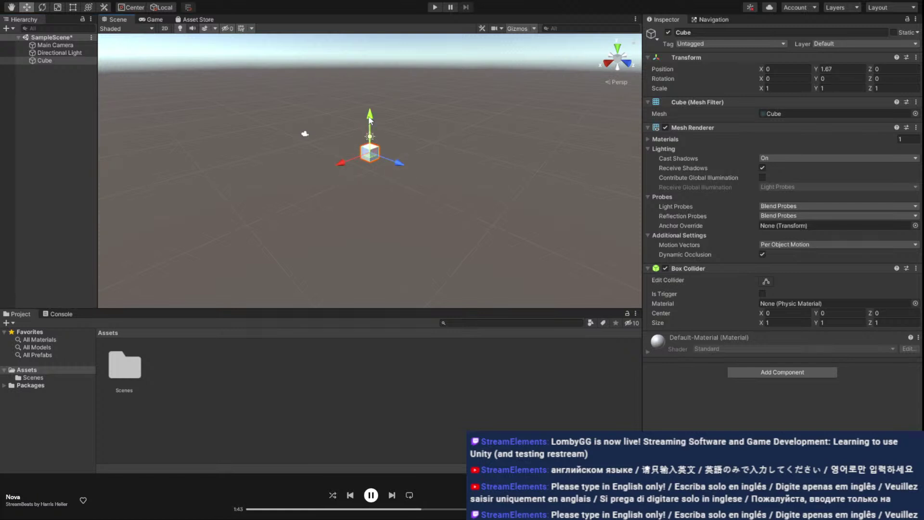
{"action": "left_click_drag", "start_coordinate": [370, 120], "coordinate": [371, 141]}
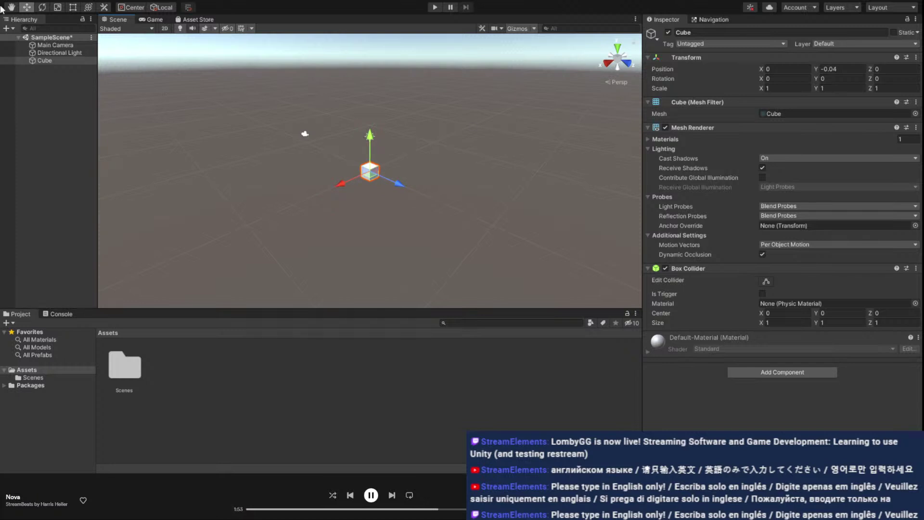
Hide the cube in the scene view and show it again
{"action": "left_click", "coordinate": [40, 60]}
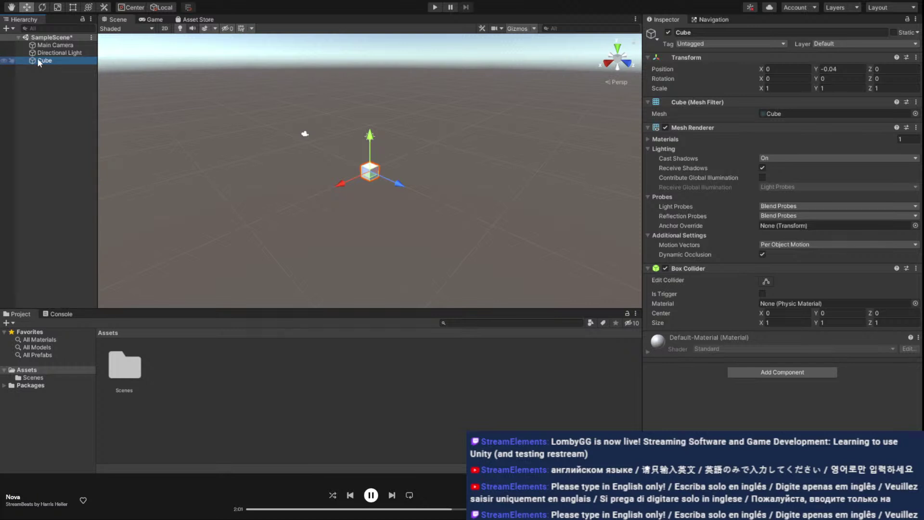
{"action": "left_click", "coordinate": [5, 61]}
{"action": "left_click", "coordinate": [4, 61]}
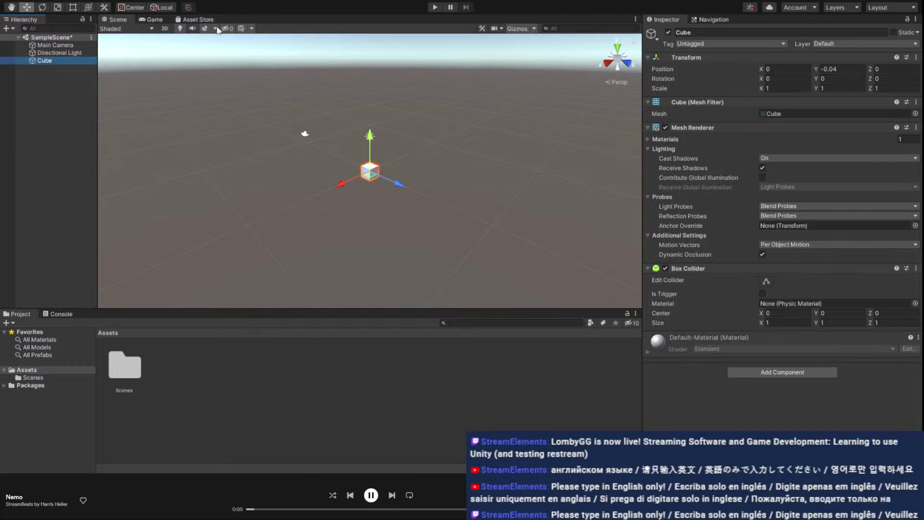
{"action": "left_click", "coordinate": [249, 31]}
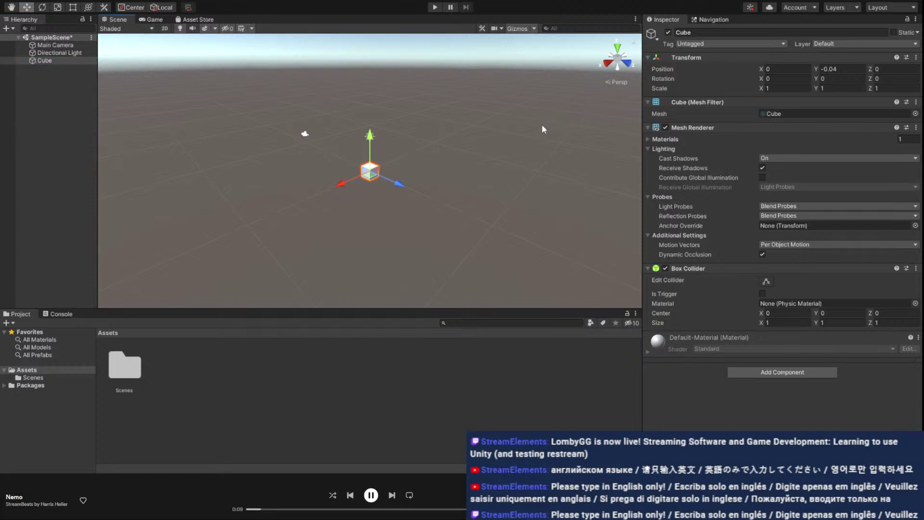
{"action": "middle_click_drag", "start_coordinate": [527, 128], "coordinate": [542, 147]}
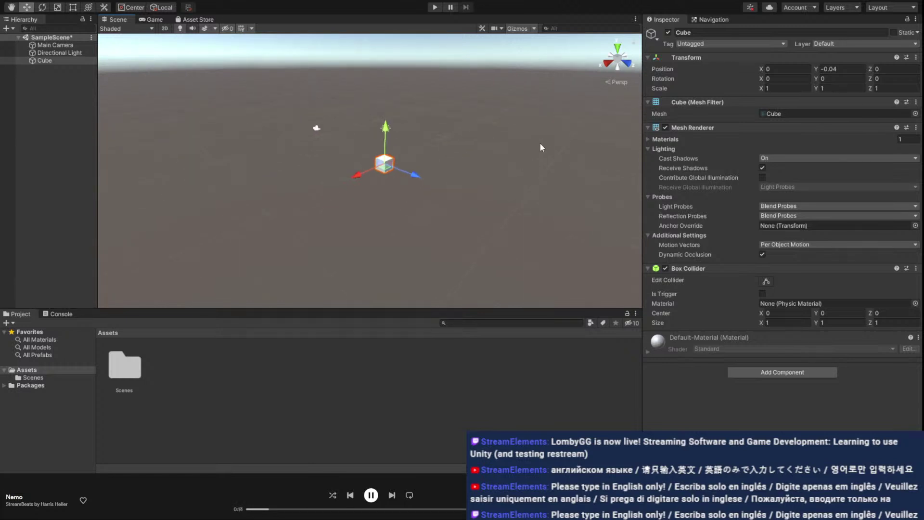
Try to align the cube with the current scene view, and undo the alignment
{"action": "left_click", "coordinate": [55, 61]}
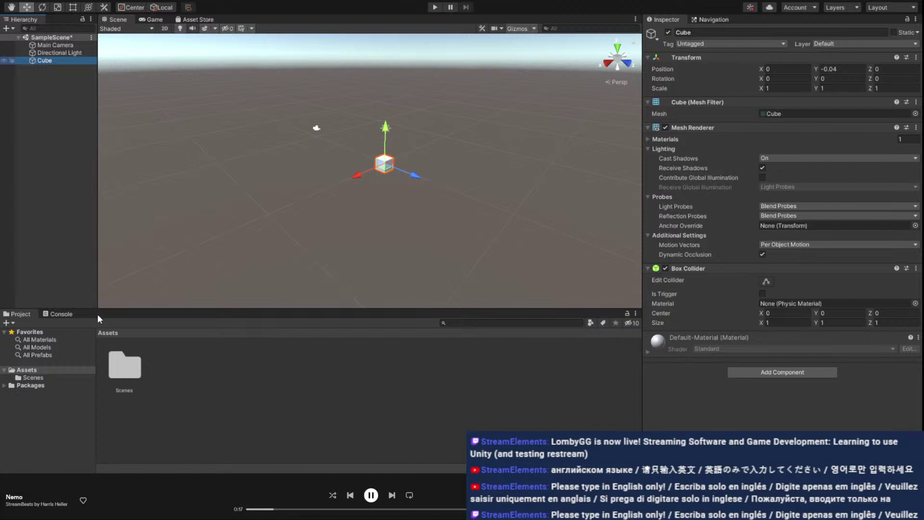
{"action": "key", "text": "ctrl+shift+f"}
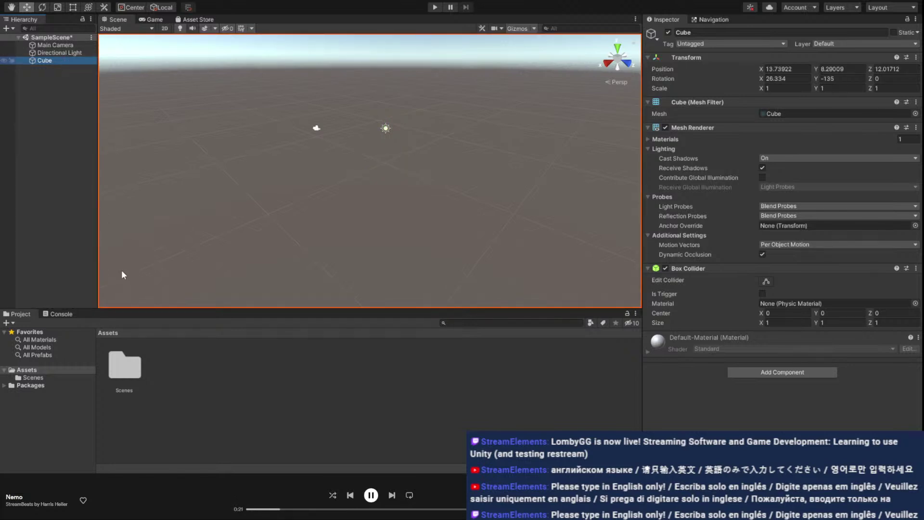
{"action": "key", "text": "ctrl+z"}
{"action": "left_click", "coordinate": [412, 169]}
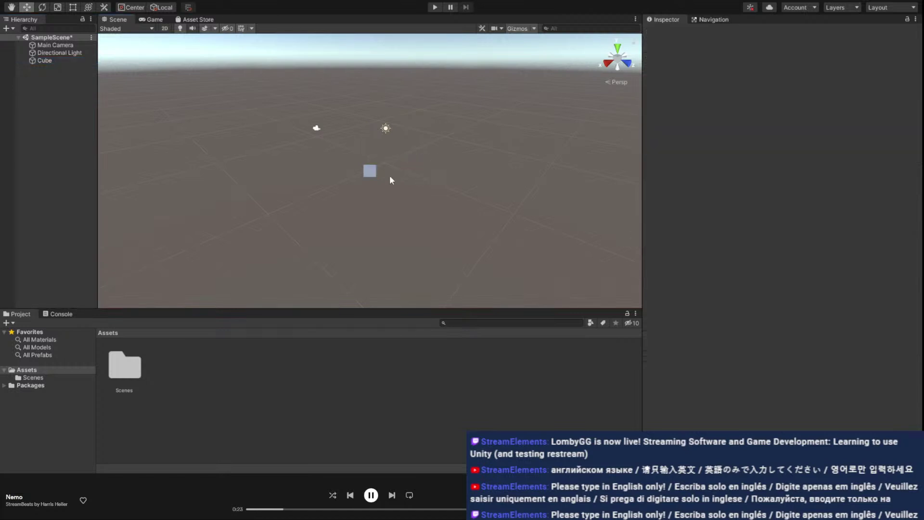
{"action": "left_click", "coordinate": [370, 171]}
{"action": "left_click", "coordinate": [487, 209]}
{"action": "key", "text": "ctrl+z"}
{"action": "key", "text": "ctrl+z"}
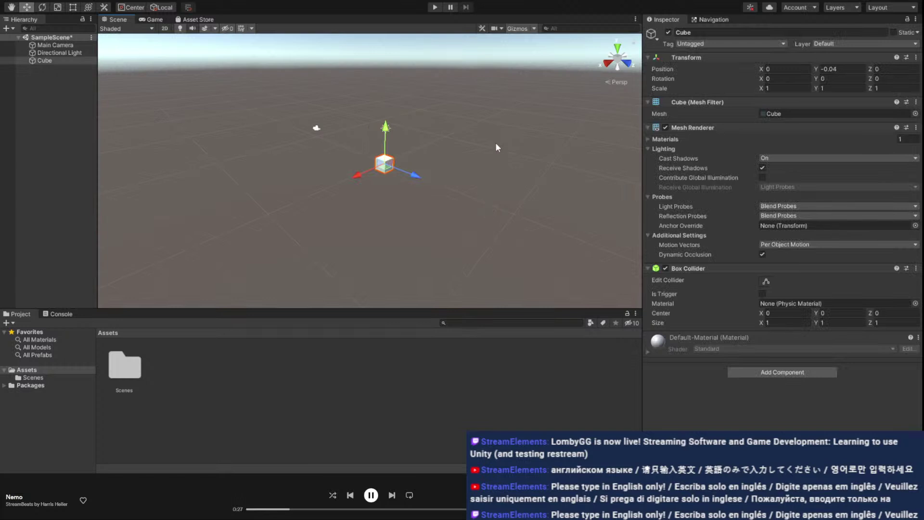
{"action": "left_click", "coordinate": [468, 140]}
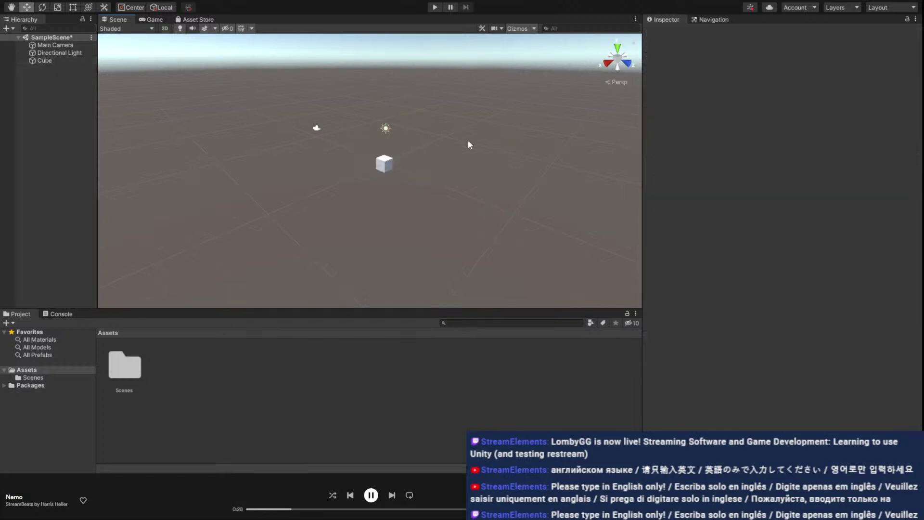
{"action": "left_click", "coordinate": [618, 84]}
{"action": "left_click", "coordinate": [621, 64]}
{"action": "left_click", "coordinate": [621, 64]}
{"action": "left_click", "coordinate": [619, 65]}
{"action": "left_click", "coordinate": [388, 166]}
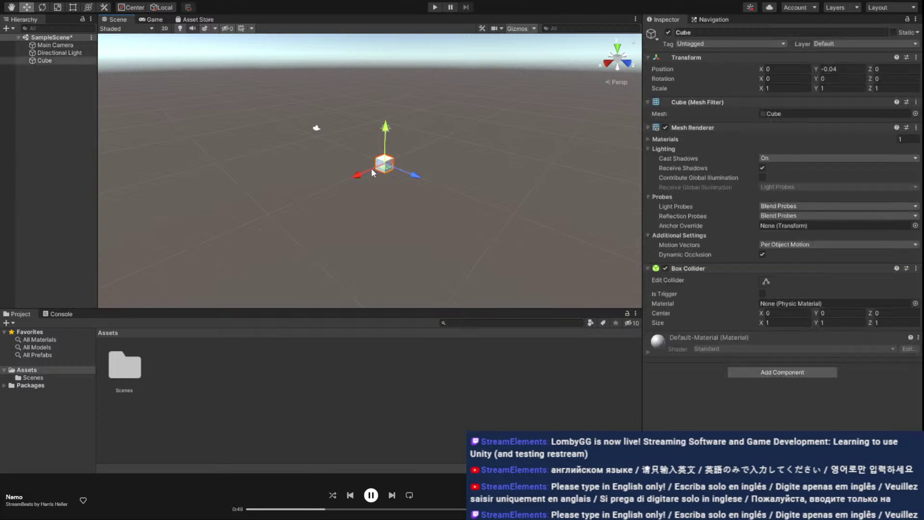
{"action": "left_click", "coordinate": [383, 170]}
{"action": "left_click", "coordinate": [388, 166]}
{"action": "right_click_drag", "start_coordinate": [386, 167], "coordinate": [384, 168]}
{"action": "left_click", "coordinate": [383, 166]}
{"action": "left_click", "coordinate": [387, 154]}
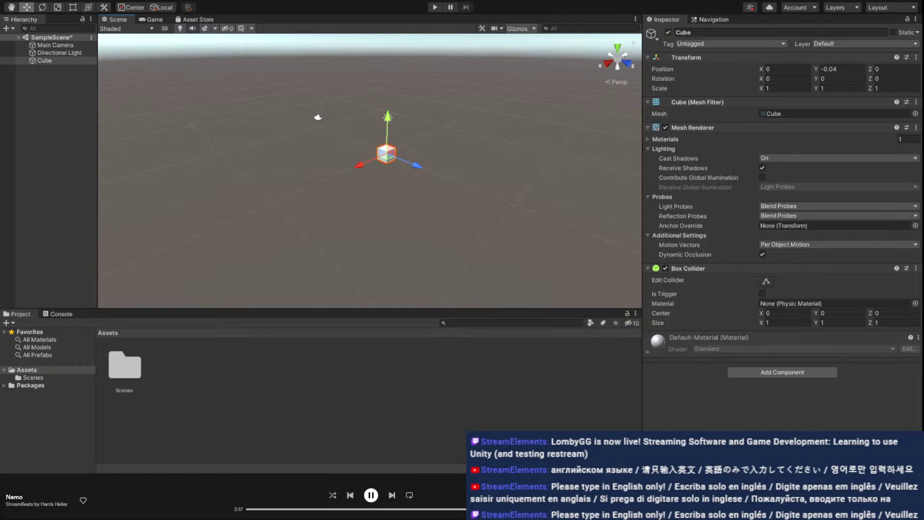
Check the Game view and the Asset Store page, return to the Scene view and select the cube
{"action": "left_click", "coordinate": [147, 21]}
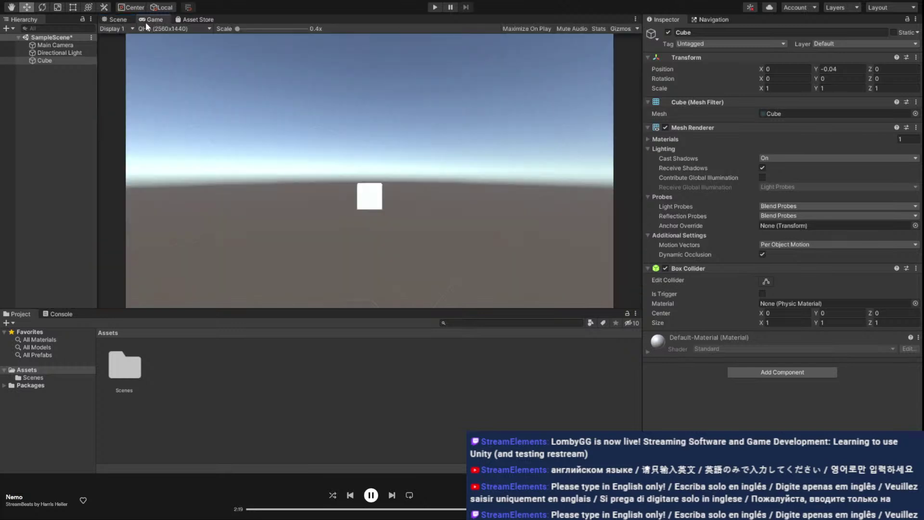
{"action": "left_click", "coordinate": [120, 19]}
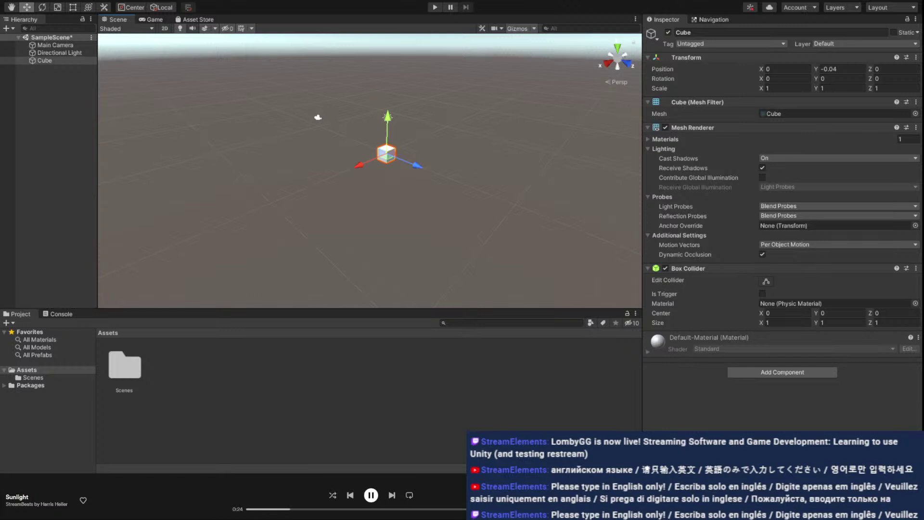
{"action": "key", "text": "alt"}
{"action": "left_click", "coordinate": [325, 144]}
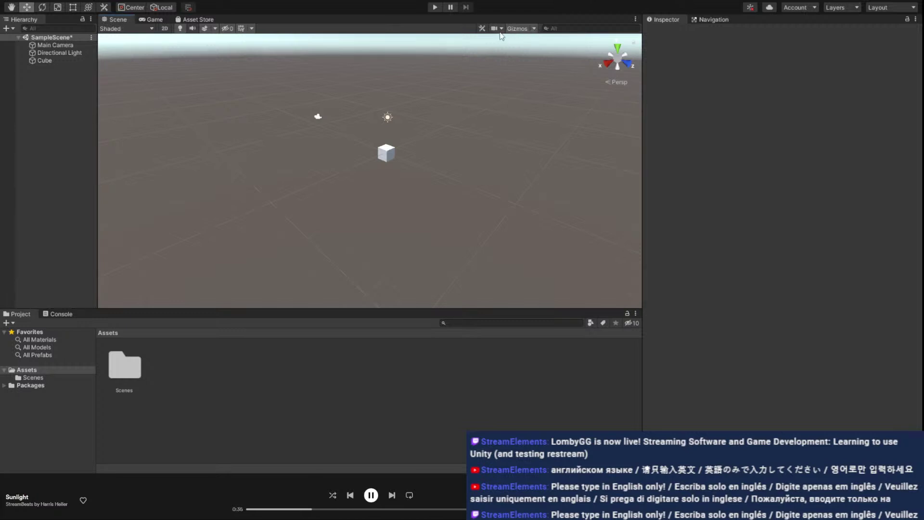
{"action": "left_click", "coordinate": [206, 20]}
{"action": "left_click", "coordinate": [120, 19]}
{"action": "left_click", "coordinate": [51, 61]}
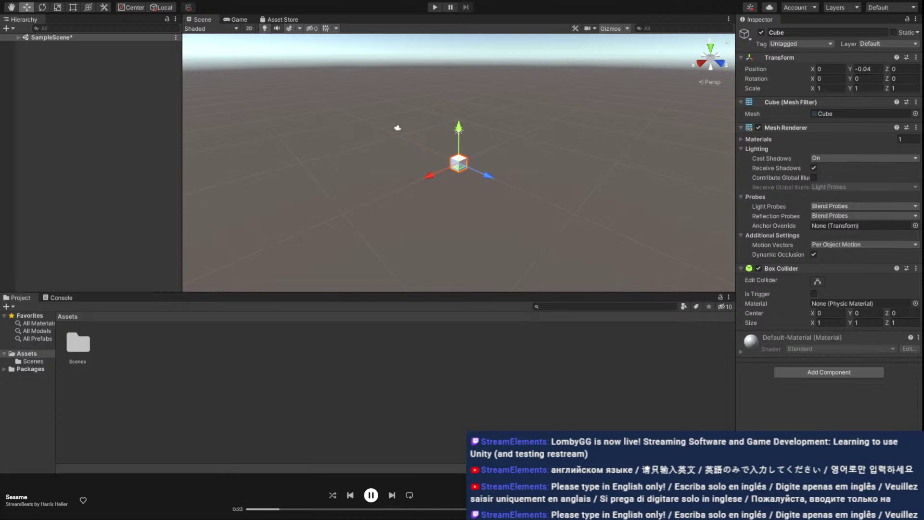
Expand SampleScene to list its objects, and open the Scenes folder in the project assets to inspect the scene asset
{"action": "left_click", "coordinate": [17, 37]}
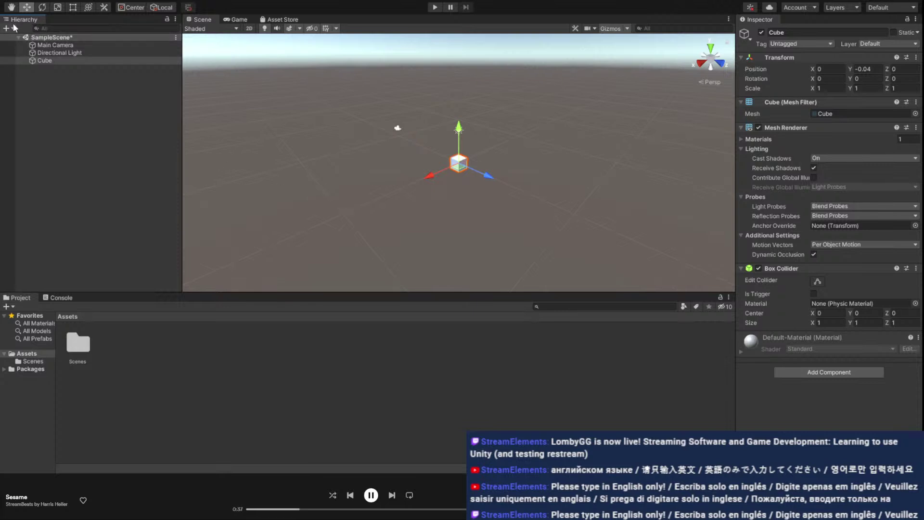
{"action": "double_click", "coordinate": [78, 342]}
{"action": "left_click", "coordinate": [91, 344]}
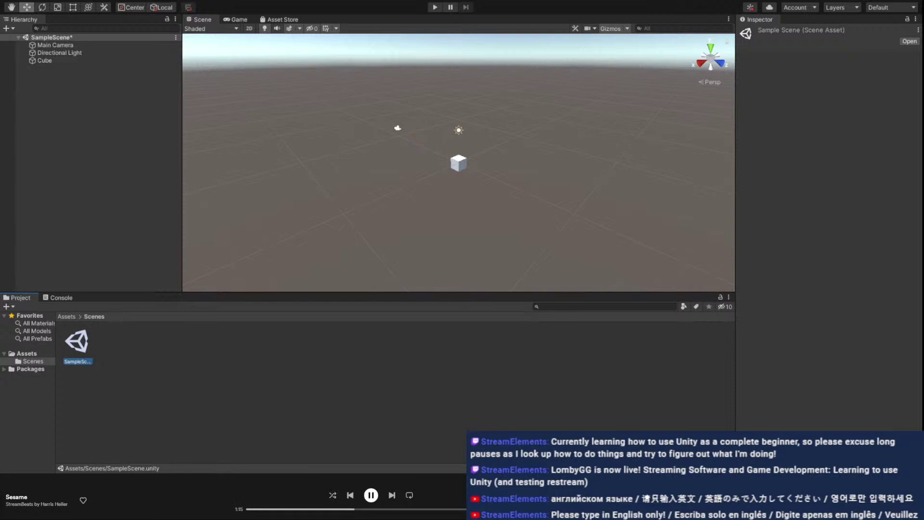
{"action": "left_click", "coordinate": [495, 183]}
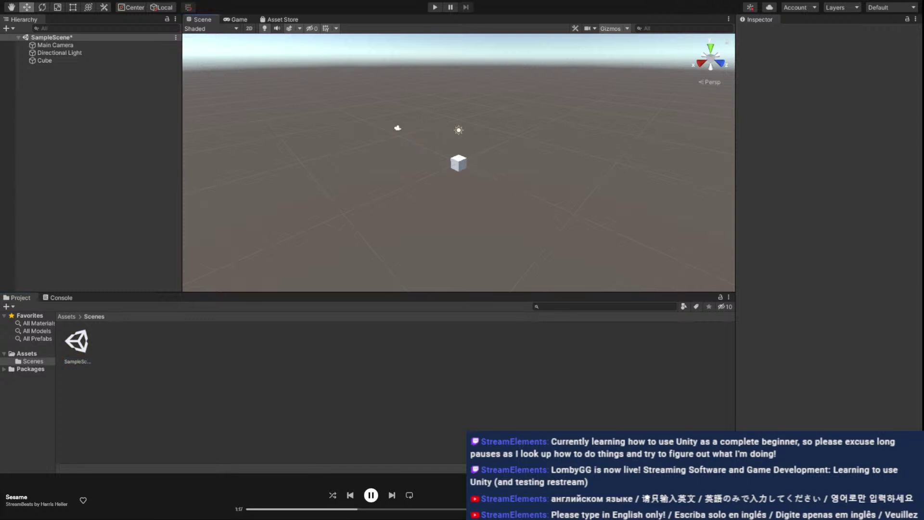
Practise panning, orbiting and zooming with the Hand tool to examine the cube from different angles and distances
{"action": "left_click", "coordinate": [11, 7]}
{"action": "left_click_drag", "start_coordinate": [453, 188], "coordinate": [462, 171]}
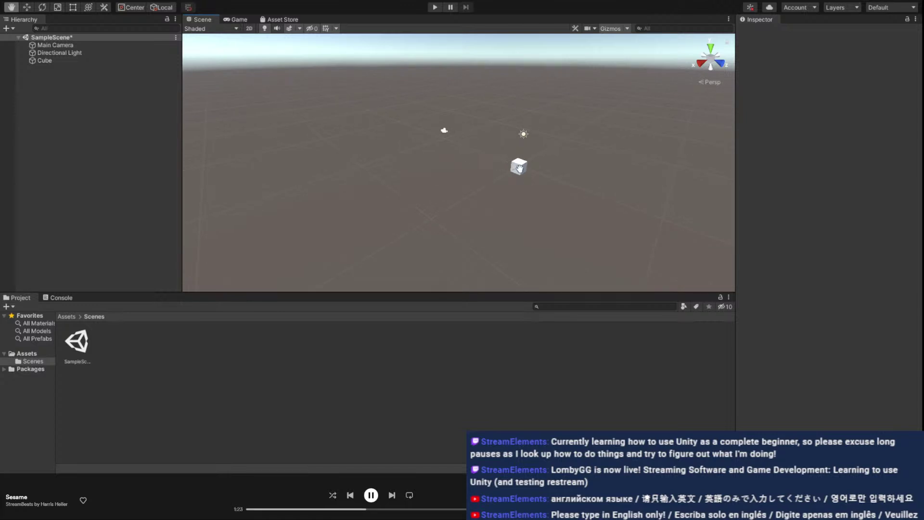
{"action": "left_click_drag", "start_coordinate": [544, 161], "coordinate": [529, 143], "text": "alt"}
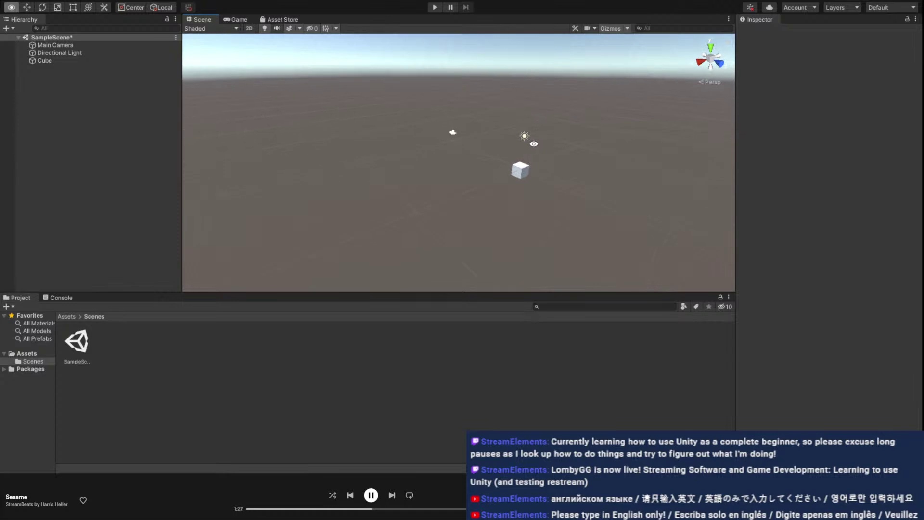
{"action": "right_click_drag", "start_coordinate": [583, 136], "coordinate": [568, 258], "text": "alt"}
{"action": "left_click_drag", "start_coordinate": [604, 162], "coordinate": [539, 169]}
{"action": "scroll", "coordinate": [518, 180], "scroll_direction": "up", "scroll_amount": 2}
{"action": "scroll", "coordinate": [558, 153], "scroll_direction": "down", "scroll_amount": 3}
{"action": "scroll", "coordinate": [551, 165], "scroll_direction": "up", "scroll_amount": 3}
{"action": "scroll", "coordinate": [539, 170], "scroll_direction": "down", "scroll_amount": 3}
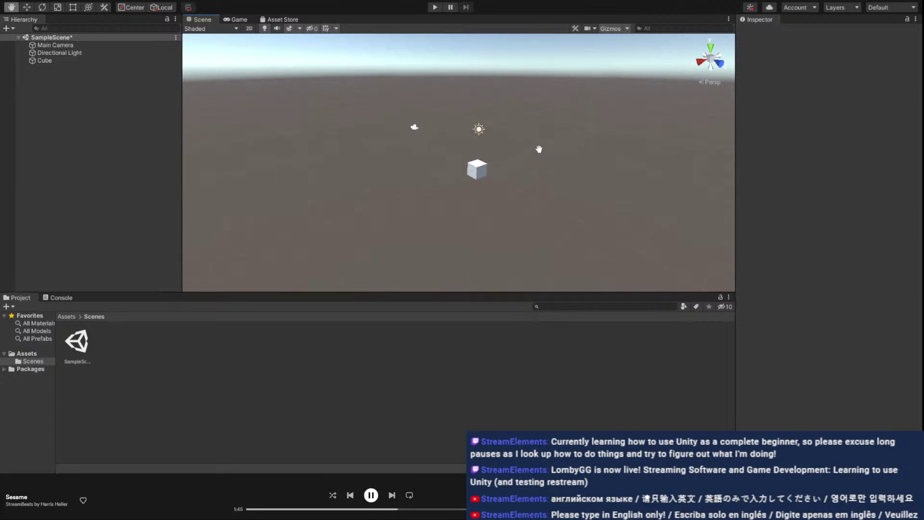
{"action": "left_click_drag", "start_coordinate": [517, 136], "coordinate": [513, 175]}
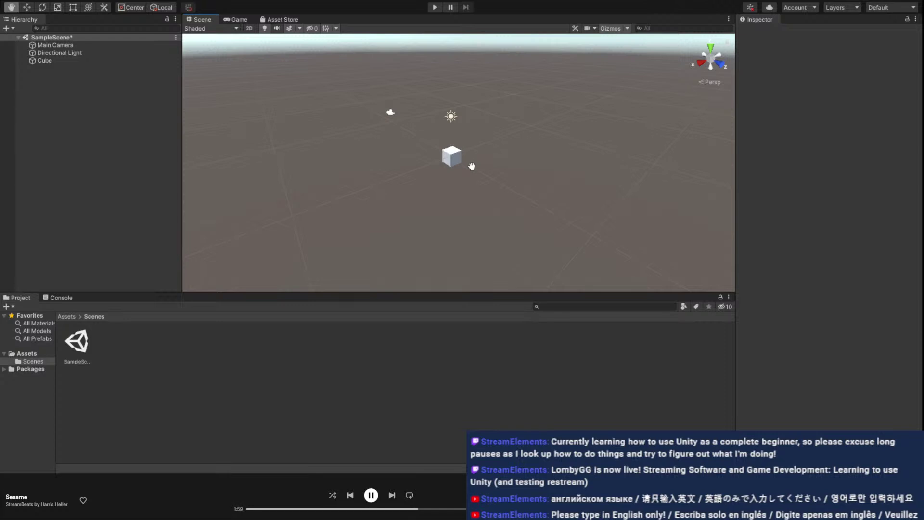
{"action": "left_click_drag", "start_coordinate": [493, 173], "coordinate": [289, 190], "text": "alt"}
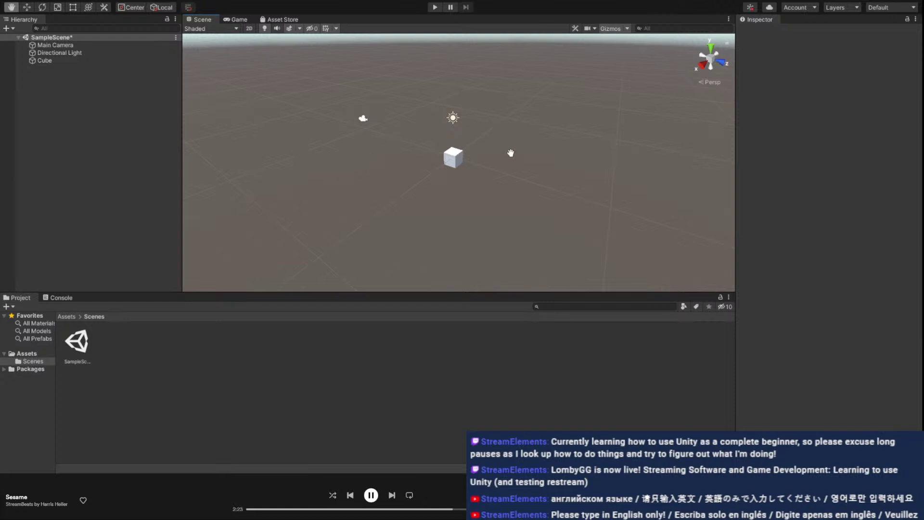
{"action": "left_click_drag", "start_coordinate": [498, 136], "coordinate": [602, 124]}
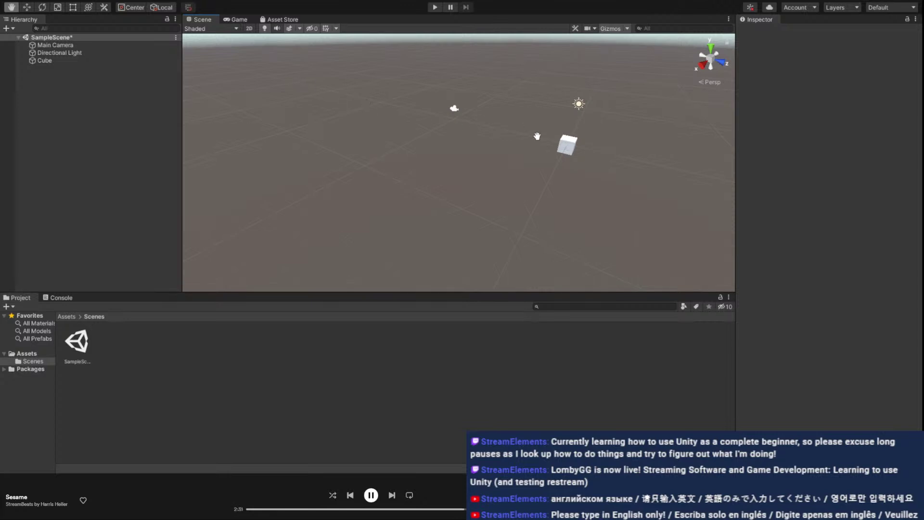
Frame the selected cube in the scene view and zoom out to see the surrounding objects
{"action": "left_click", "coordinate": [44, 60]}
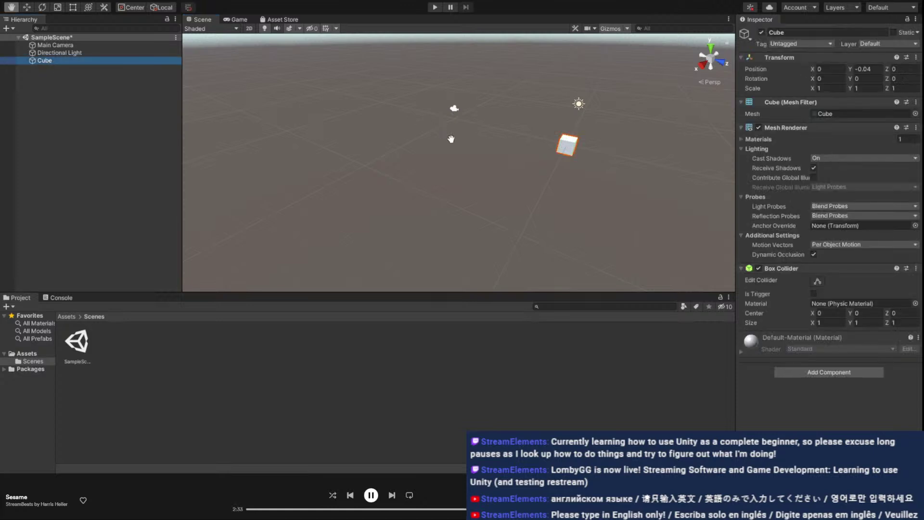
{"action": "key", "text": "f"}
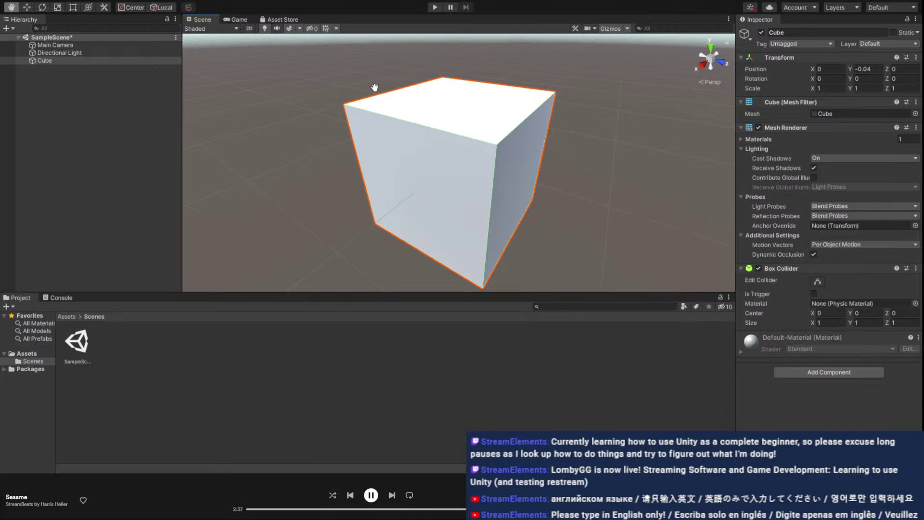
{"action": "scroll", "coordinate": [243, 154], "scroll_direction": "down", "scroll_amount": 10}
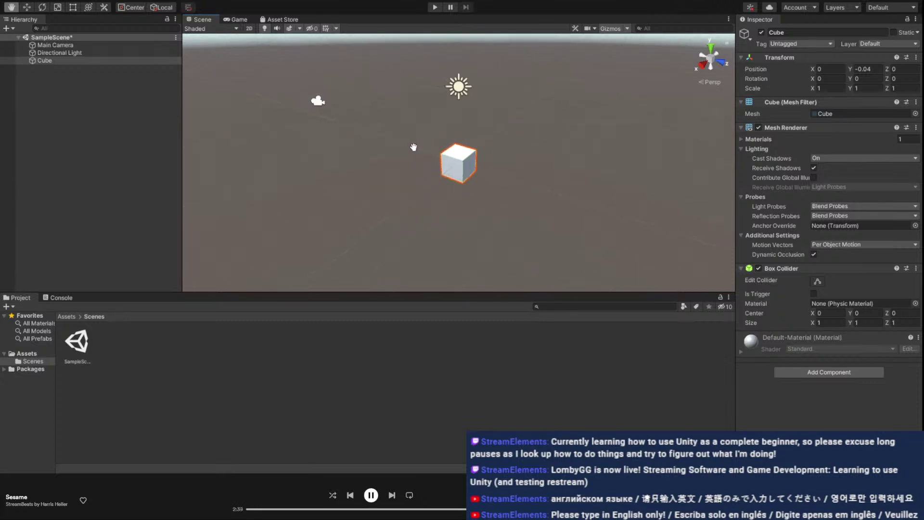
{"action": "scroll", "coordinate": [413, 147], "scroll_direction": "down", "scroll_amount": 3}
Inspect the Main Camera and the Directional Light, and frame the cube in the scene view again
{"action": "left_click", "coordinate": [48, 44]}
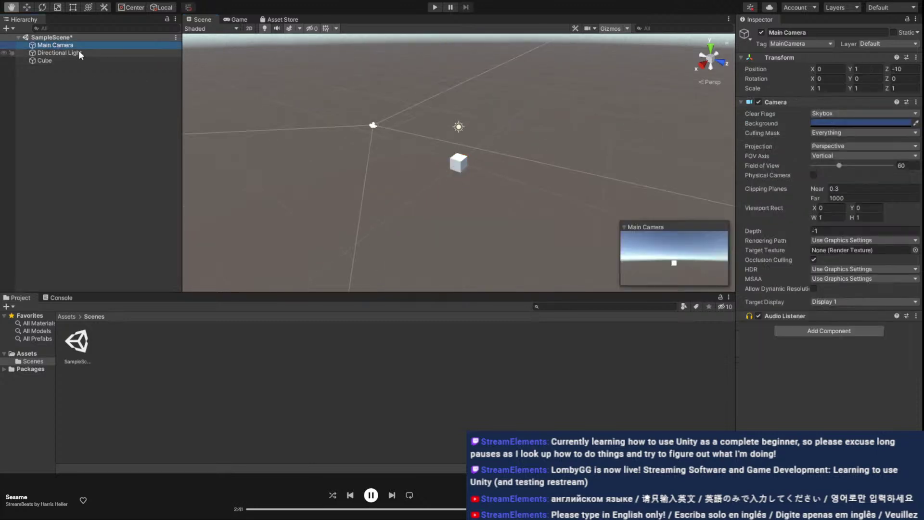
{"action": "left_click_drag", "start_coordinate": [356, 76], "coordinate": [406, 107]}
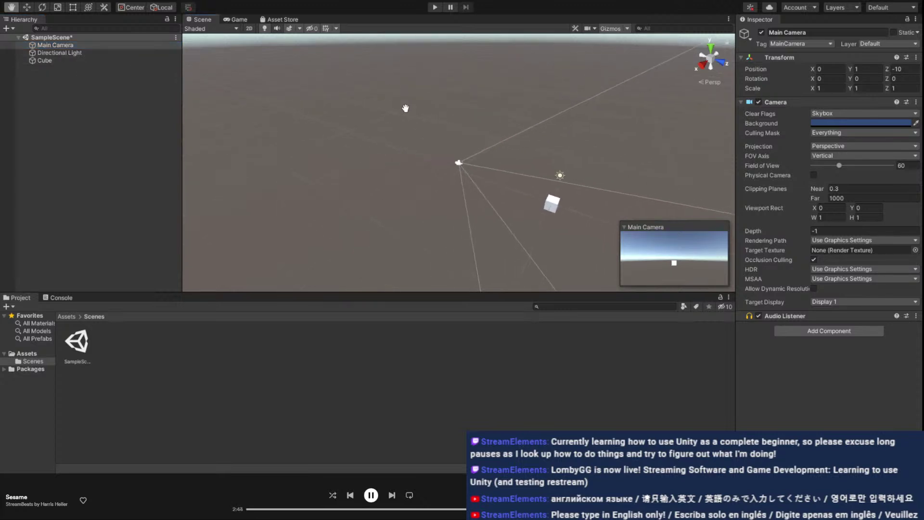
{"action": "double_click", "coordinate": [94, 53]}
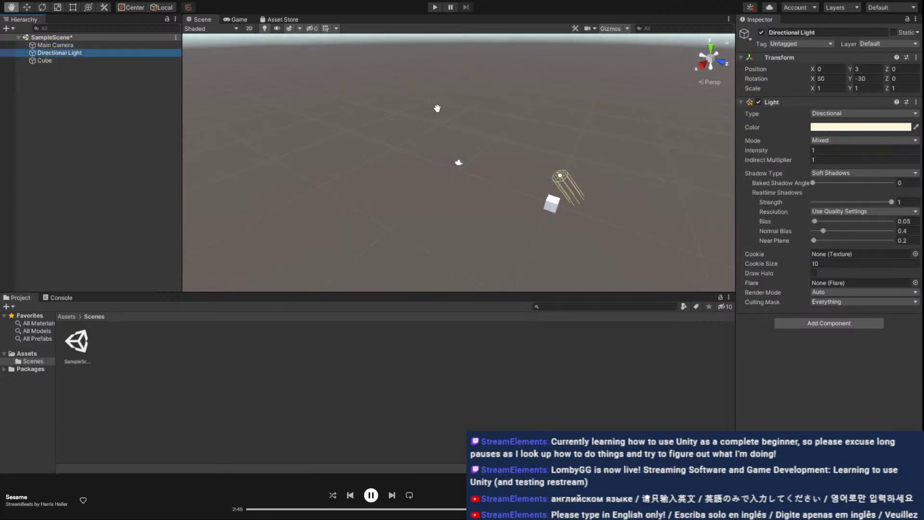
{"action": "left_click", "coordinate": [68, 60]}
{"action": "key", "text": "f"}
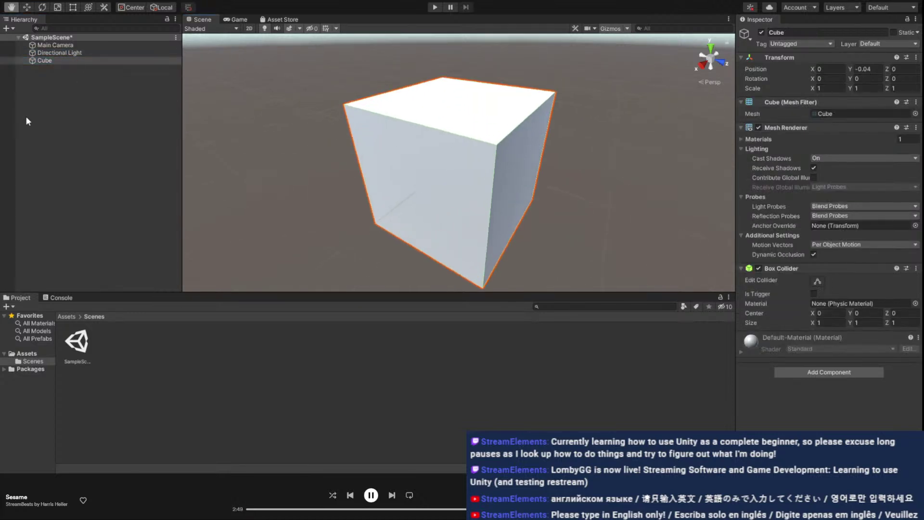
Practise zooming, panning and turning the scene view to see the cube together with the camera and light
{"action": "scroll", "coordinate": [414, 126], "scroll_direction": "down", "scroll_amount": 5}
{"action": "right_click_drag", "start_coordinate": [522, 170], "coordinate": [528, 142]}
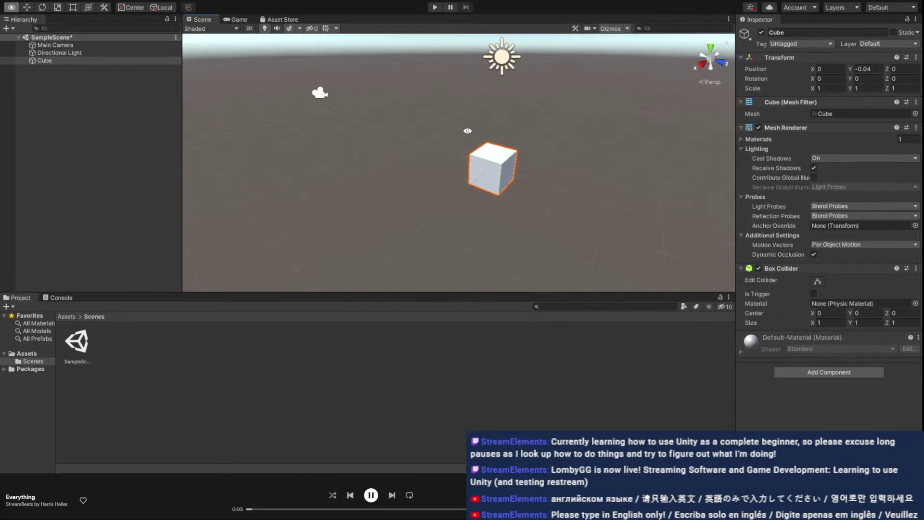
{"action": "key", "text": "w"}
{"action": "left_click", "coordinate": [220, 141]}
{"action": "middle_click_drag", "start_coordinate": [488, 131], "coordinate": [452, 127]}
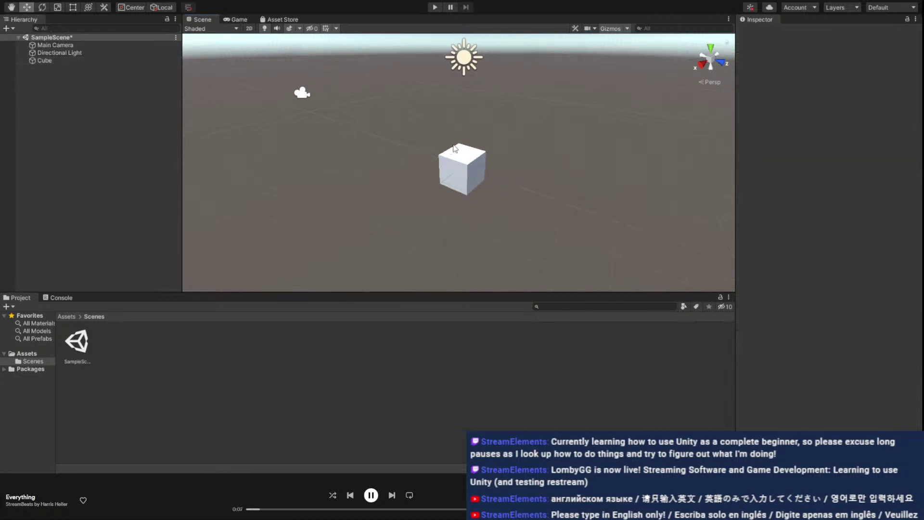
{"action": "right_click_drag", "start_coordinate": [450, 150], "coordinate": [428, 166]}
{"action": "scroll", "coordinate": [501, 116], "scroll_direction": "down", "scroll_amount": 3}
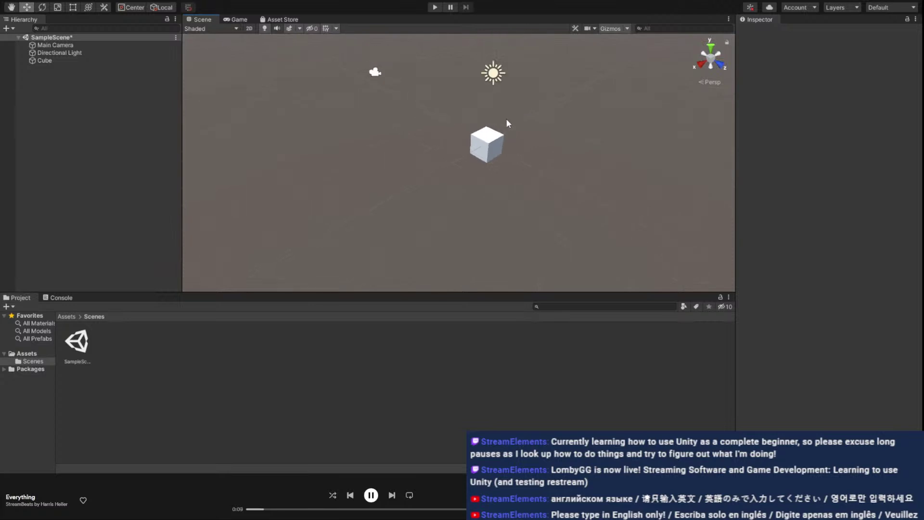
{"action": "middle_click_drag", "start_coordinate": [505, 88], "coordinate": [498, 121]}
{"action": "right_click_drag", "start_coordinate": [524, 131], "coordinate": [488, 138]}
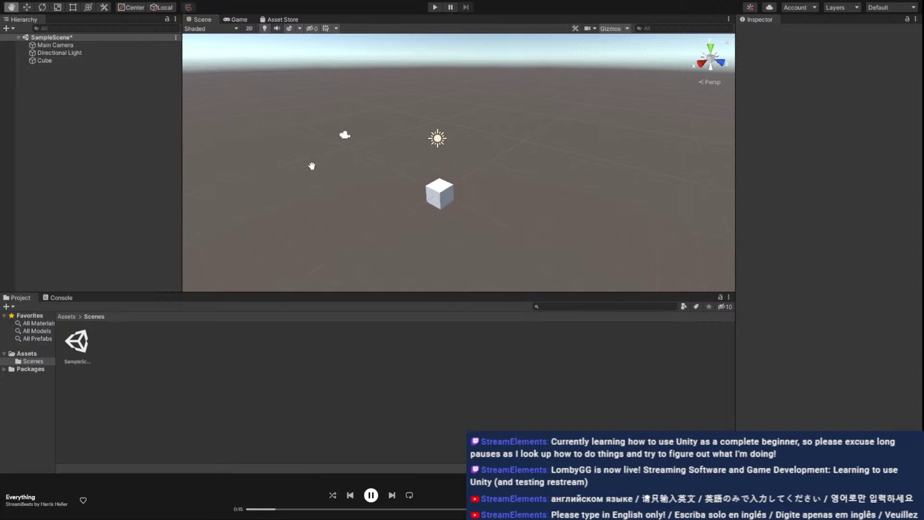
Show the Move gizmo on the cube, and return to the Hand tool to pan the scene view
{"action": "left_click", "coordinate": [27, 7]}
{"action": "left_click", "coordinate": [435, 195]}
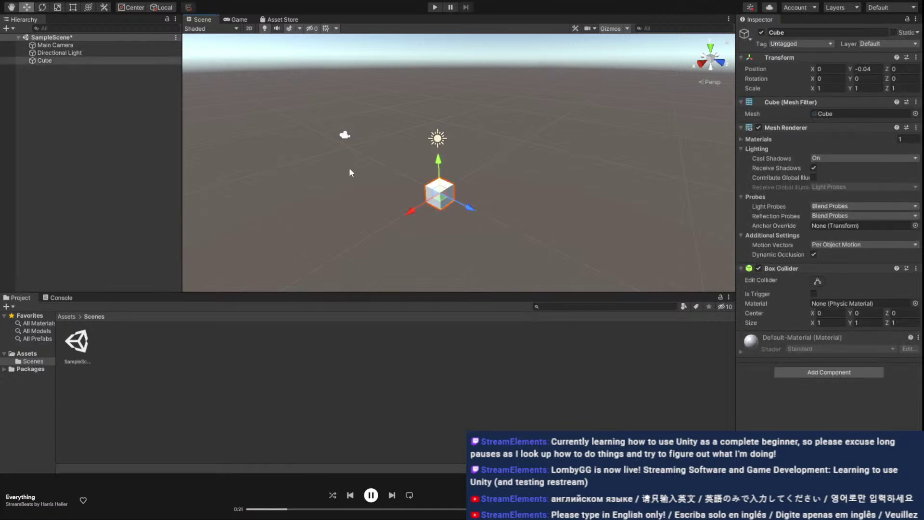
{"action": "left_click", "coordinate": [11, 7]}
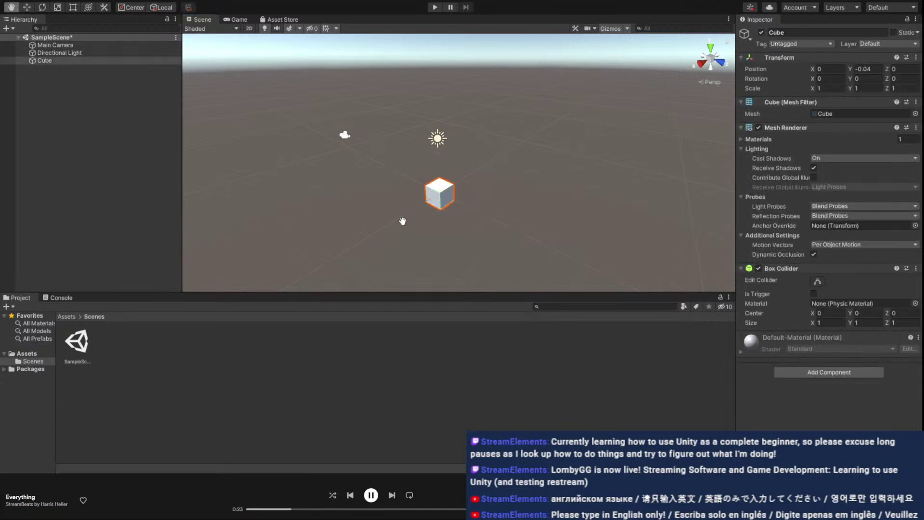
{"action": "left_click_drag", "start_coordinate": [403, 221], "coordinate": [466, 180]}
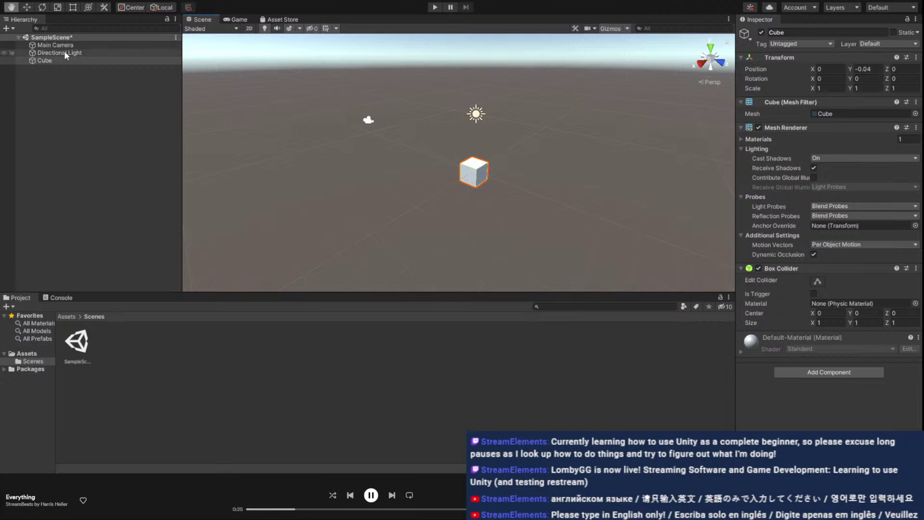
{"action": "mouse_move", "coordinate": [473, 169]}
{"action": "left_mouse_down"}
{"action": "mouse_move", "coordinate": [448, 154]}
{"action": "mouse_move", "coordinate": [469, 156]}
{"action": "left_mouse_up"}
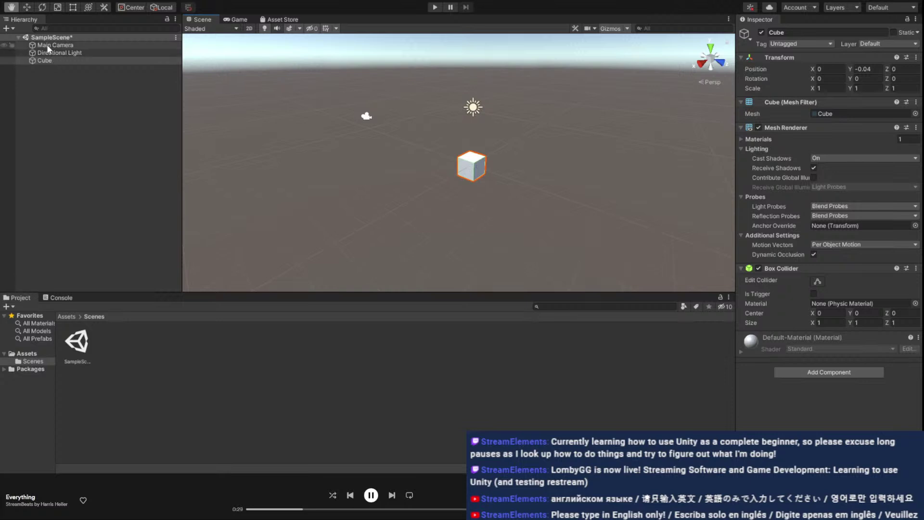
Activate the Move tool and orbit around the selected cube to view it from another side
{"action": "left_click", "coordinate": [27, 7]}
{"action": "middle_click_drag", "start_coordinate": [429, 128], "coordinate": [514, 204]}
{"action": "left_click_drag", "start_coordinate": [514, 204], "coordinate": [416, 134], "text": "alt"}
{"action": "mouse_move", "coordinate": [572, 170]}
{"action": "right_mouse_down", "text": "alt"}
{"action": "mouse_move", "coordinate": [553, 145]}
{"action": "mouse_move", "coordinate": [615, 192]}
{"action": "mouse_move", "coordinate": [592, 85]}
{"action": "mouse_move", "coordinate": [586, 163]}
{"action": "mouse_move", "coordinate": [576, 158]}
{"action": "right_mouse_up", "text": "alt"}
{"action": "scroll", "coordinate": [559, 157], "scroll_direction": "up", "scroll_amount": 4}
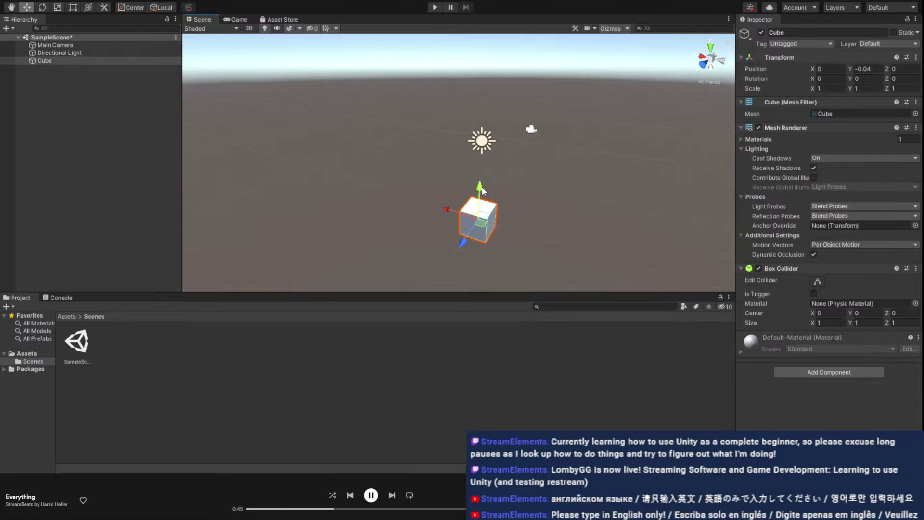
Frame the selected cube, orbit around it and zoom out to bring the camera and light into view
{"action": "key", "text": "f"}
{"action": "middle_click_drag", "start_coordinate": [344, 95], "coordinate": [489, 91]}
{"action": "key", "text": "f"}
{"action": "left_click_drag", "start_coordinate": [423, 129], "coordinate": [621, 122], "text": "alt"}
{"action": "scroll", "coordinate": [563, 143], "scroll_direction": "down", "scroll_amount": 10}
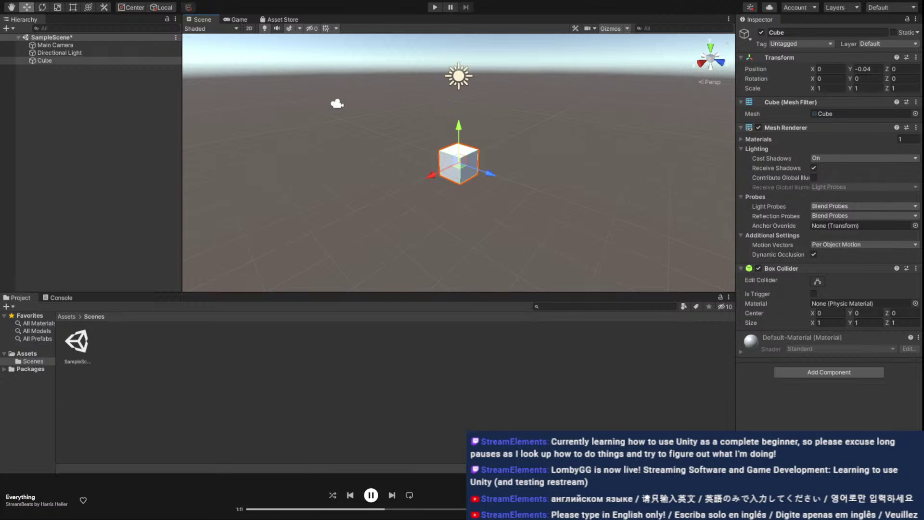
Look around the scene from the current viewpoint, reselect the cube and frame it with its surroundings
{"action": "key", "text": "alt"}
{"action": "right_click_drag", "start_coordinate": [552, 132], "coordinate": [529, 121]}
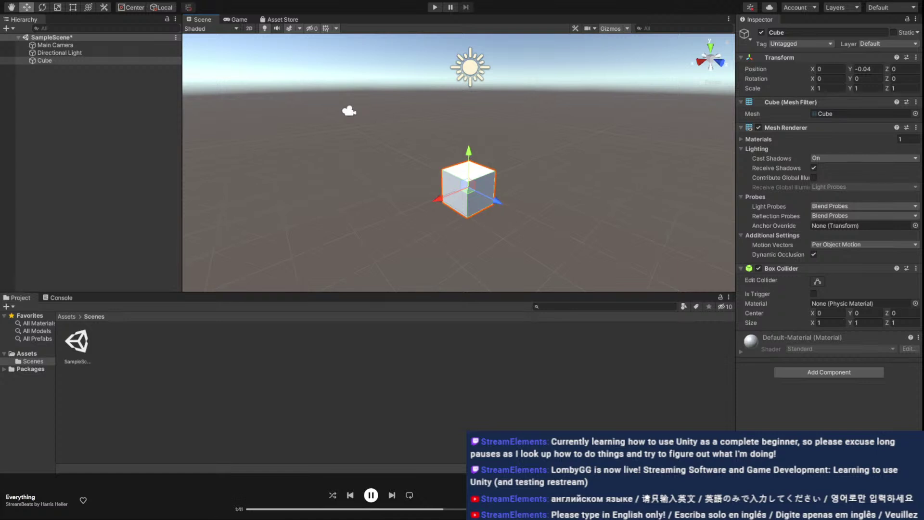
{"action": "right_click_drag", "start_coordinate": [695, 187], "coordinate": [527, 105]}
{"action": "key", "text": "w"}
{"action": "left_click", "coordinate": [527, 105]}
{"action": "middle_click_drag", "start_coordinate": [528, 105], "coordinate": [543, 155]}
{"action": "left_click", "coordinate": [478, 166]}
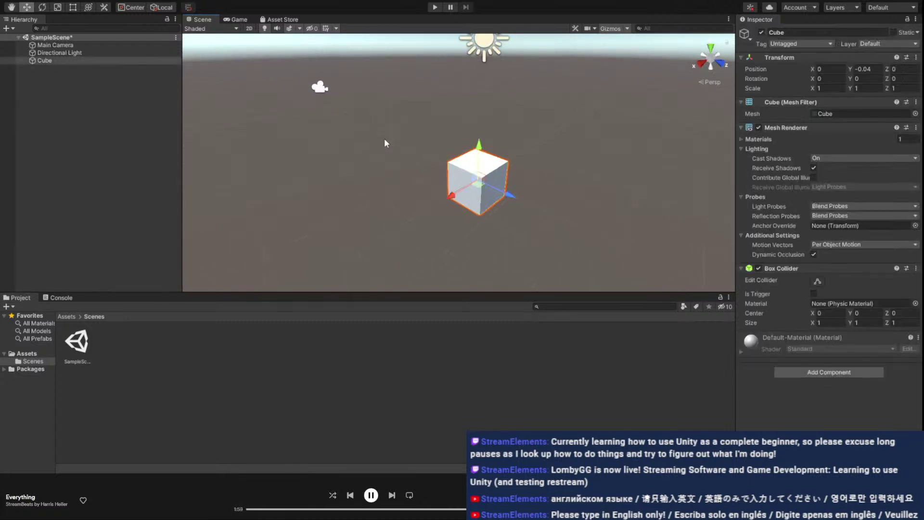
{"action": "key", "text": "f"}
{"action": "scroll", "coordinate": [503, 106], "scroll_direction": "down", "scroll_amount": 6}
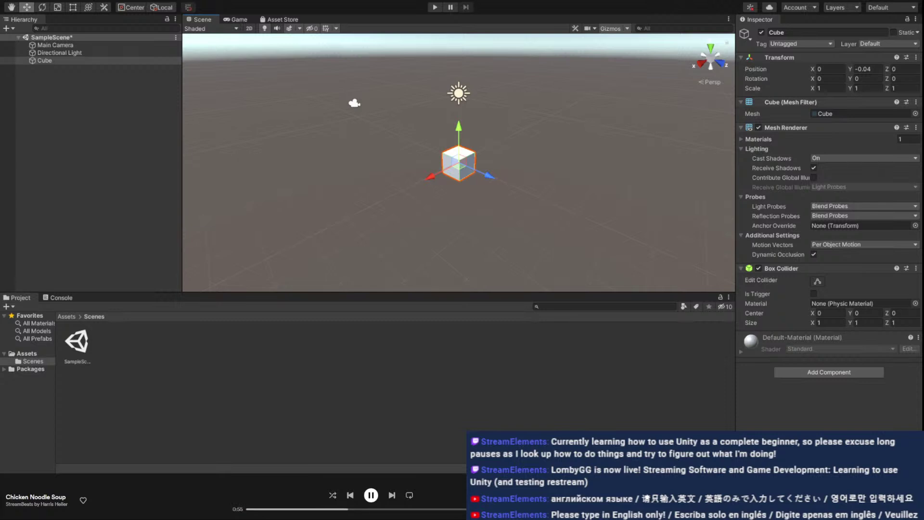
Deselect the cube and cycle through the Hand, Move, Rotate, Scale, Rect and Transform tools
{"action": "left_click", "coordinate": [353, 162]}
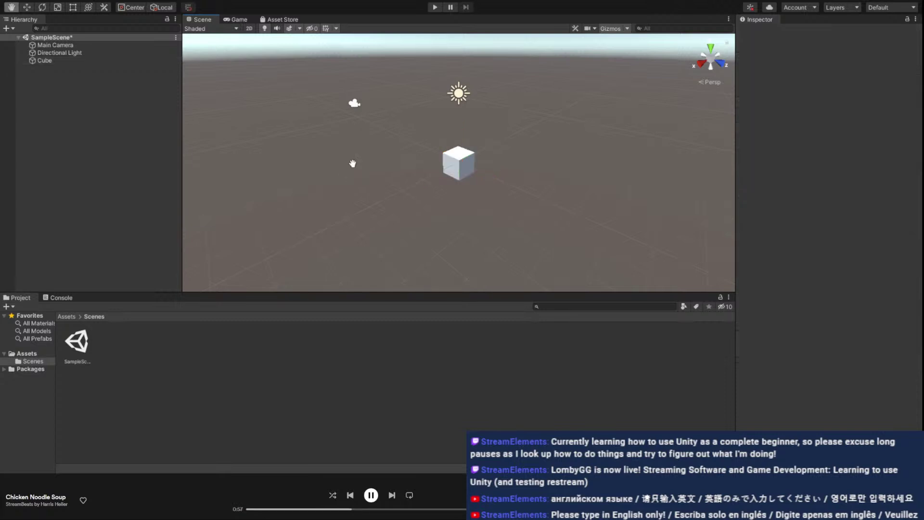
{"action": "key", "text": "q"}
{"action": "left_click", "coordinate": [26, 7]}
{"action": "key", "text": "e"}
{"action": "key", "text": "r"}
{"action": "key", "text": "t"}
{"action": "key", "text": "y"}
{"action": "key", "text": "q"}
{"action": "key", "text": "w"}
{"action": "key", "text": "q"}
{"action": "key", "text": "w"}
{"action": "key", "text": "e"}
{"action": "key", "text": "w"}
{"action": "key", "text": "e"}
{"action": "left_click", "coordinate": [58, 8]}
{"action": "key", "text": "w"}
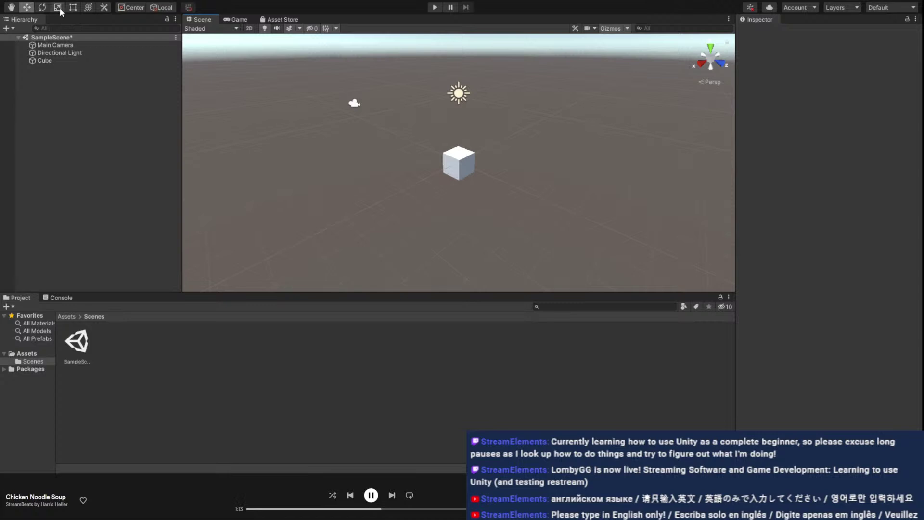
Practise alternating between panning and turning the scene view around the unselected cube
{"action": "middle_click_drag", "start_coordinate": [359, 153], "coordinate": [401, 124]}
{"action": "right_click_drag", "start_coordinate": [400, 124], "coordinate": [345, 120]}
{"action": "middle_click_drag", "start_coordinate": [345, 120], "coordinate": [384, 118]}
{"action": "right_click_drag", "start_coordinate": [456, 120], "coordinate": [386, 102]}
{"action": "middle_click_drag", "start_coordinate": [386, 102], "coordinate": [410, 124]}
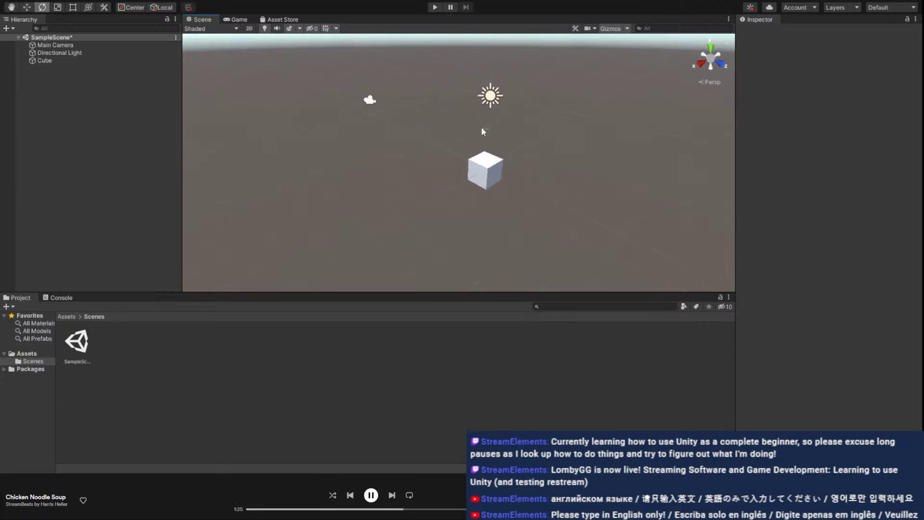
{"action": "middle_click_drag", "start_coordinate": [472, 124], "coordinate": [418, 122]}
{"action": "right_click_drag", "start_coordinate": [419, 123], "coordinate": [465, 136]}
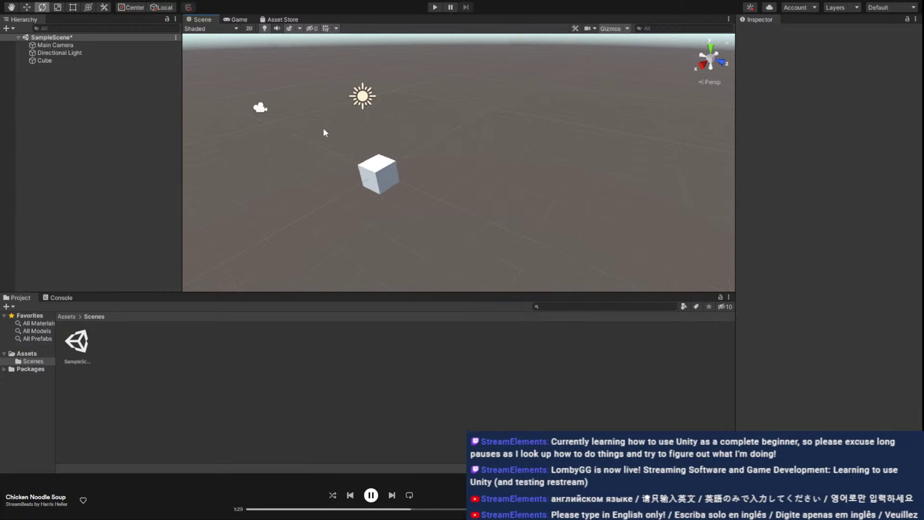
{"action": "middle_click_drag", "start_coordinate": [306, 143], "coordinate": [427, 157]}
Select the cube and compare its Scale, Rotate and Move gizmos with the Hand tool view
{"action": "key", "text": "r"}
{"action": "left_click", "coordinate": [469, 176]}
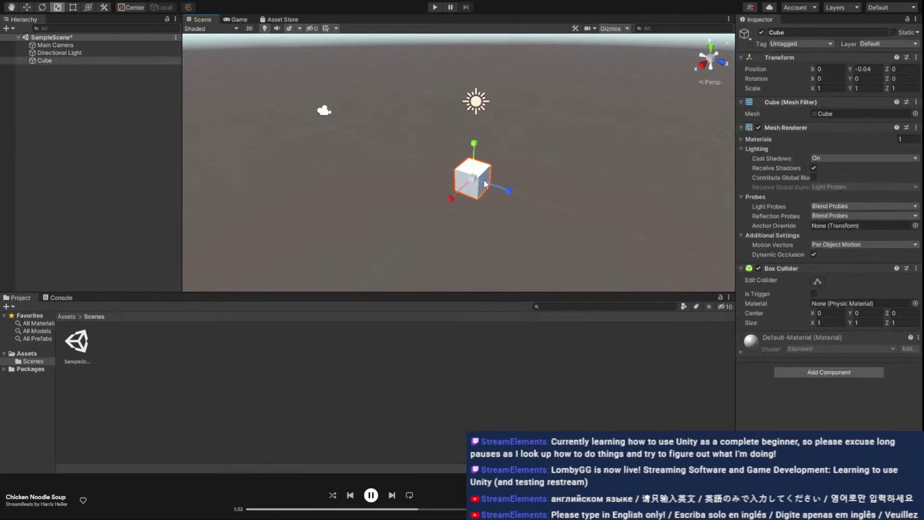
{"action": "key", "text": "e"}
{"action": "key", "text": "w"}
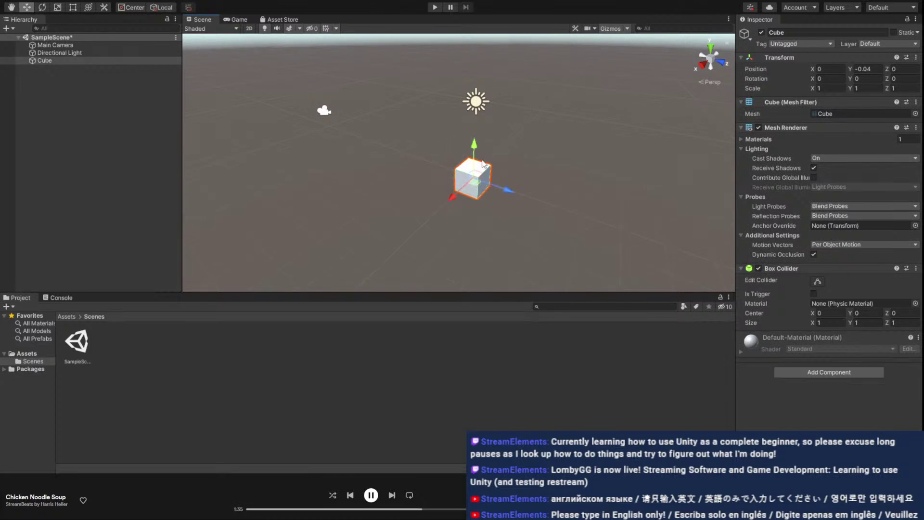
{"action": "key", "text": "e"}
{"action": "key", "text": "r"}
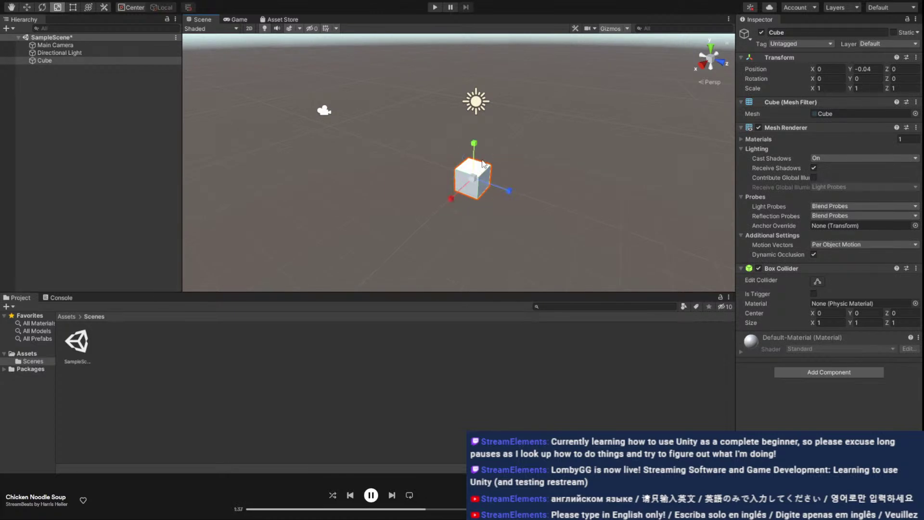
{"action": "key", "text": "x"}
{"action": "key", "text": "q"}
{"action": "key", "text": "w"}
{"action": "key", "text": "q"}
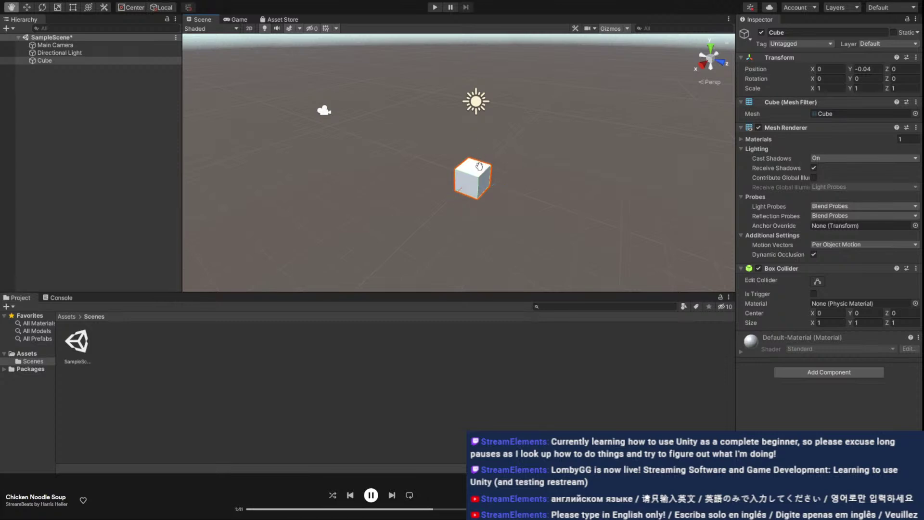
{"action": "key", "text": "w"}
{"action": "key", "text": "e"}
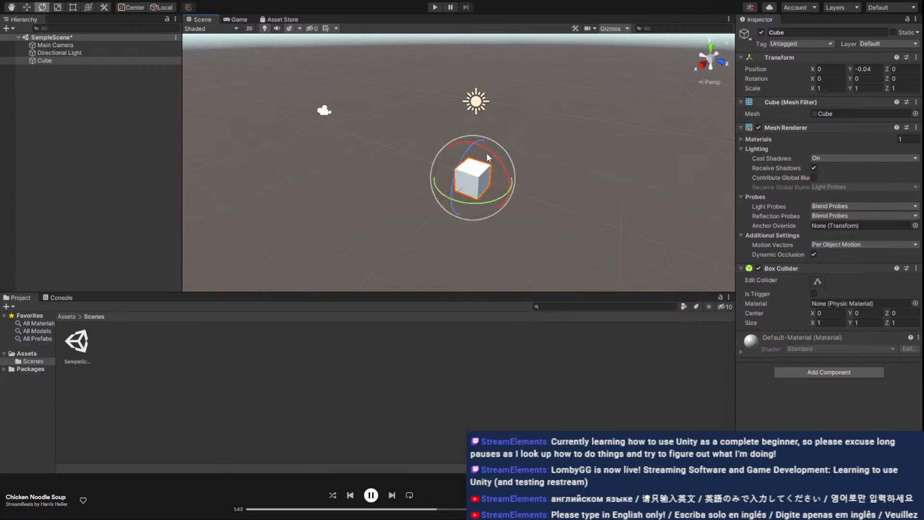
Rotate the cube about 4.14° around Z and scale it to about 1.38 × 2.95 × 1.38
{"action": "left_click_drag", "start_coordinate": [478, 145], "coordinate": [526, 97]}
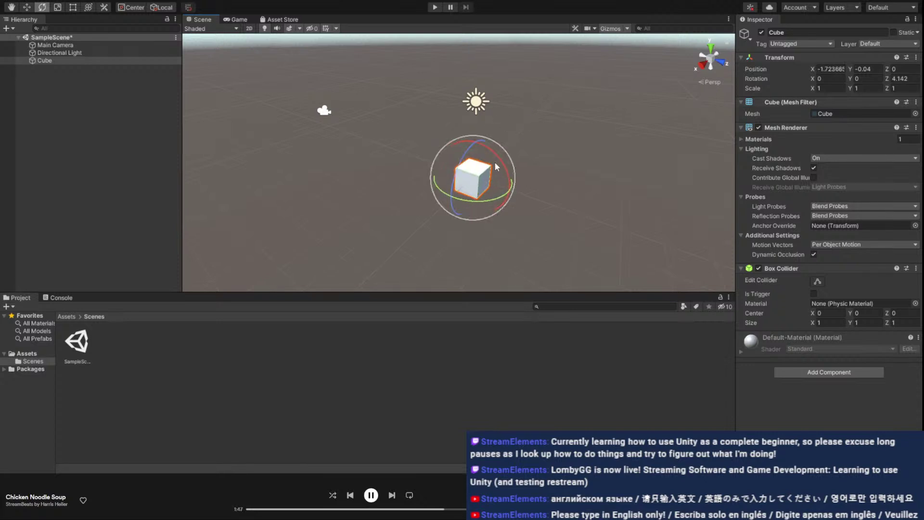
{"action": "key", "text": "r"}
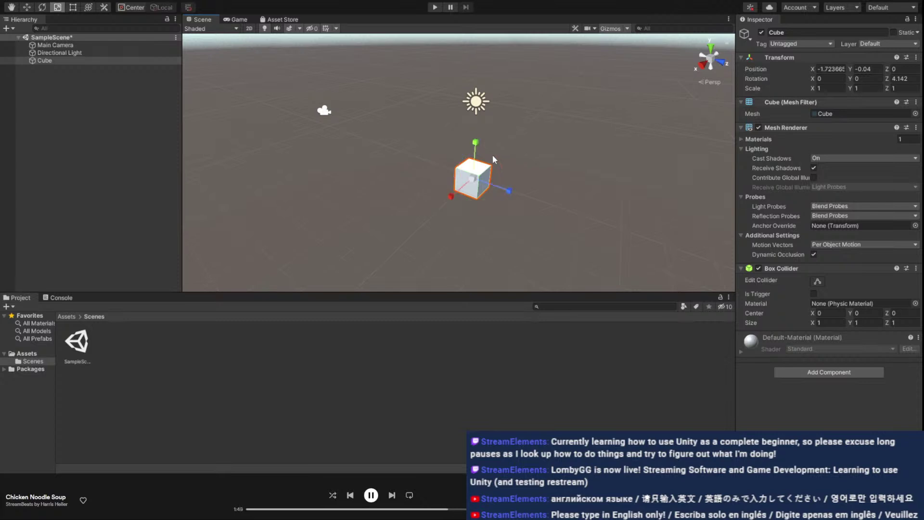
{"action": "left_click_drag", "start_coordinate": [477, 145], "coordinate": [483, 115]}
{"action": "left_click_drag", "start_coordinate": [488, 152], "coordinate": [489, 172]}
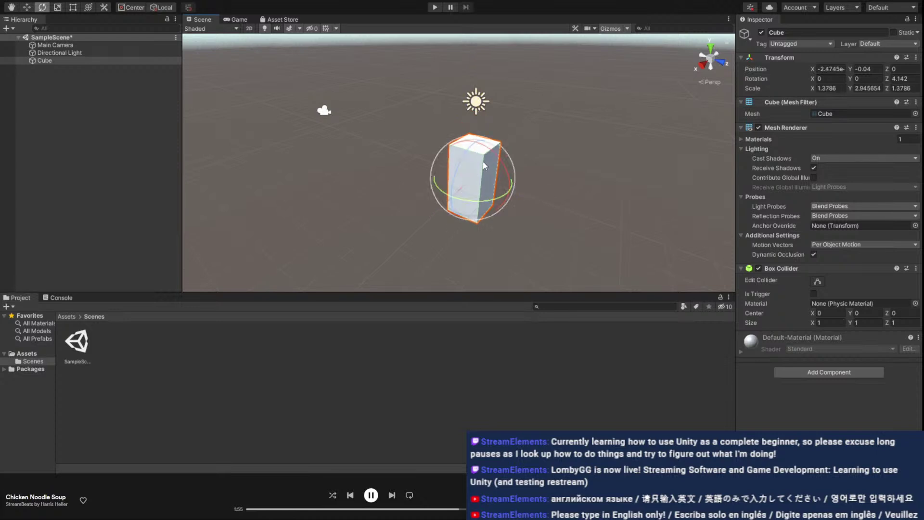
Use the Rect tool to resize the cube to about 1.38 × 3.06 × 1.92 and shift it to about (-0.02, 0.29, -0.2)
{"action": "key", "text": "t"}
{"action": "mouse_move", "coordinate": [499, 147]}
{"action": "left_mouse_down"}
{"action": "mouse_move", "coordinate": [515, 119]}
{"action": "mouse_move", "coordinate": [529, 126]}
{"action": "mouse_move", "coordinate": [534, 159]}
{"action": "mouse_move", "coordinate": [484, 140]}
{"action": "mouse_move", "coordinate": [514, 141]}
{"action": "left_mouse_up"}
{"action": "left_click_drag", "start_coordinate": [468, 193], "coordinate": [467, 167]}
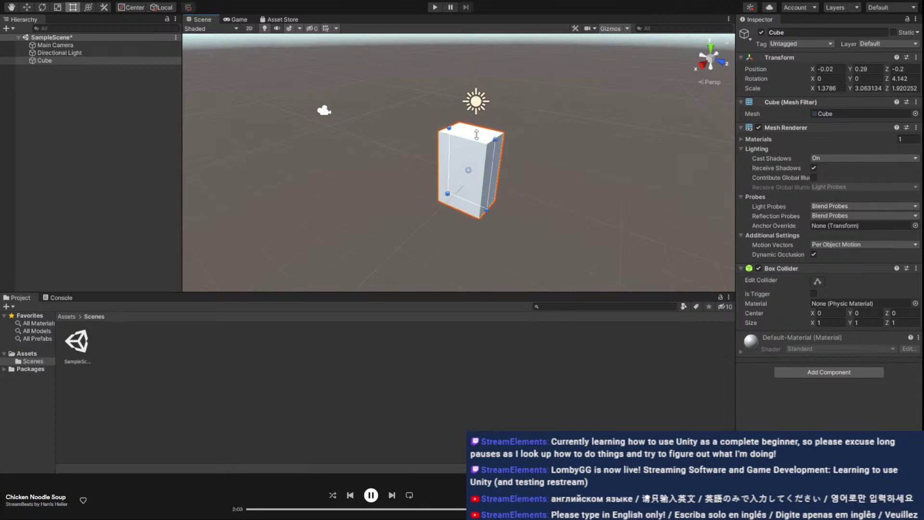
Use the Transform tool to place the cube at about (-0.16, 2.25, -3.6), rotated about (54.6, -86.1, -55.2) and scaled to about 1.31 in Y
{"action": "key", "text": "y"}
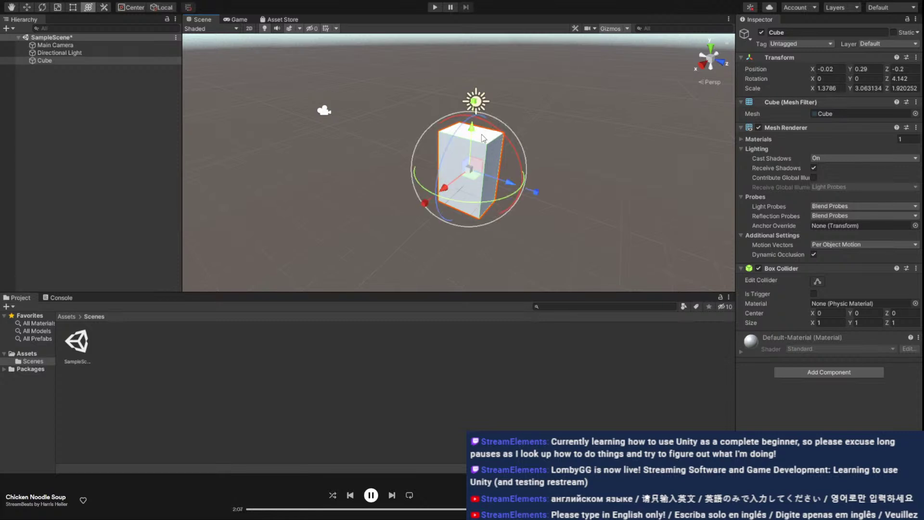
{"action": "left_click_drag", "start_coordinate": [505, 144], "coordinate": [508, 188]}
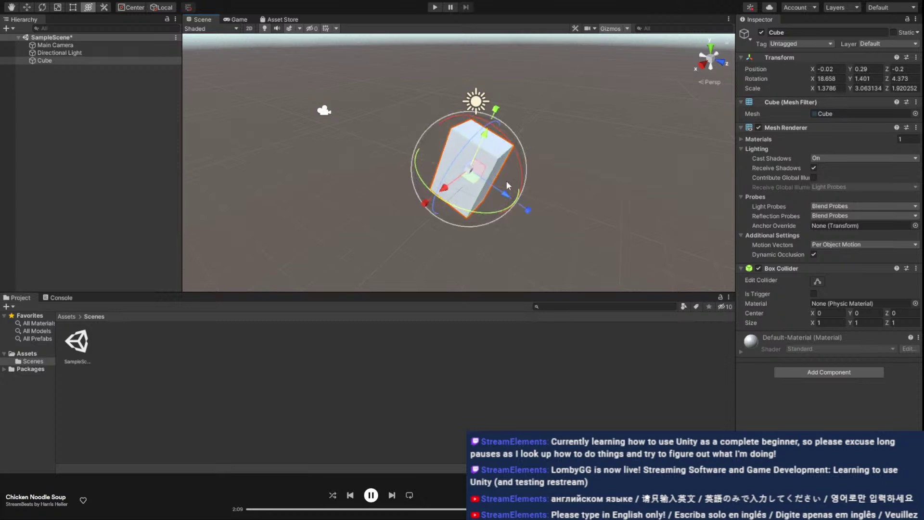
{"action": "left_click_drag", "start_coordinate": [478, 154], "coordinate": [490, 125]}
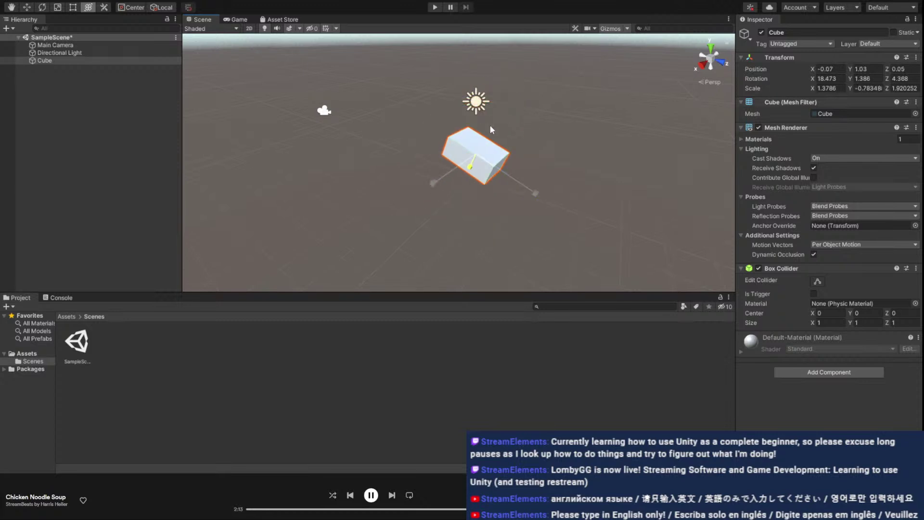
{"action": "left_click_drag", "start_coordinate": [495, 186], "coordinate": [464, 126]}
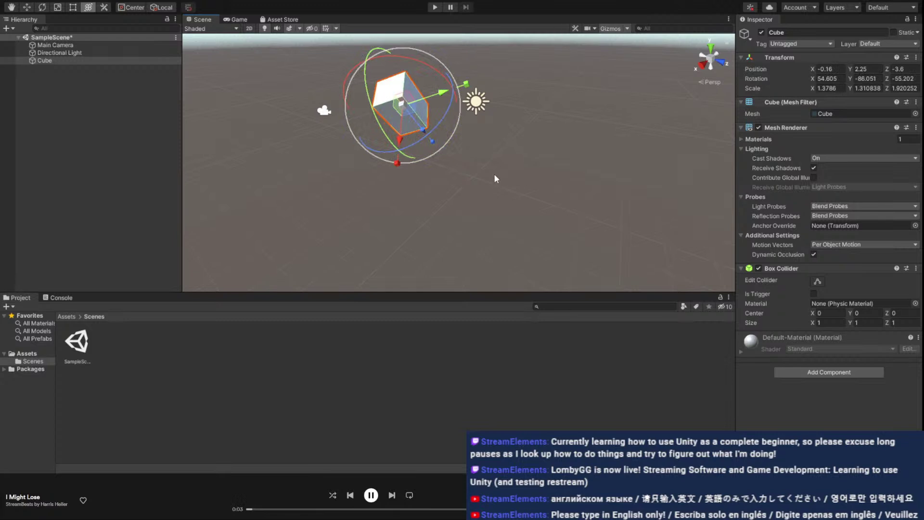
Move the cube along its local Y axis to about X -0.39, Y 2.44, Z -3.12 and examine it up close
{"action": "left_click_drag", "start_coordinate": [478, 130], "coordinate": [258, 114], "text": "alt"}
{"action": "scroll", "coordinate": [332, 107], "scroll_direction": "down", "scroll_amount": 5}
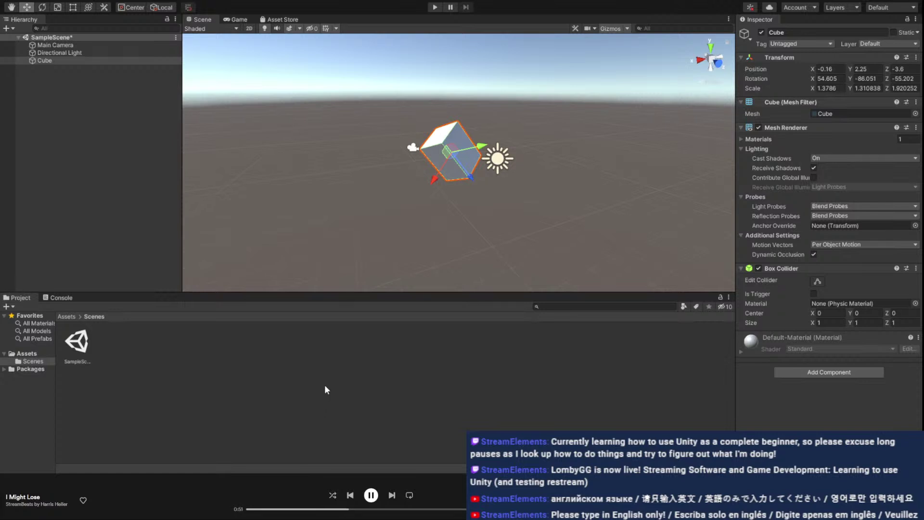
{"action": "left_click", "coordinate": [481, 250]}
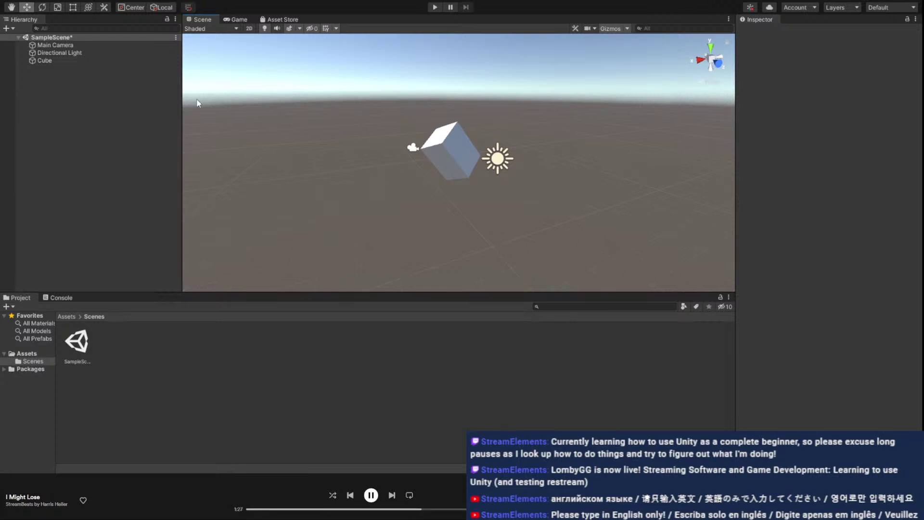
{"action": "left_click", "coordinate": [91, 61]}
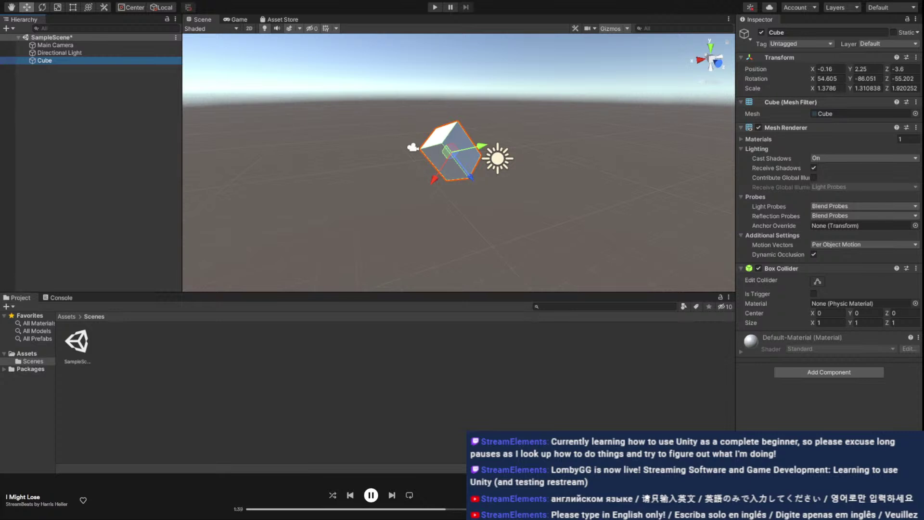
{"action": "left_click", "coordinate": [478, 147]}
{"action": "left_click_drag", "start_coordinate": [479, 147], "coordinate": [492, 143]}
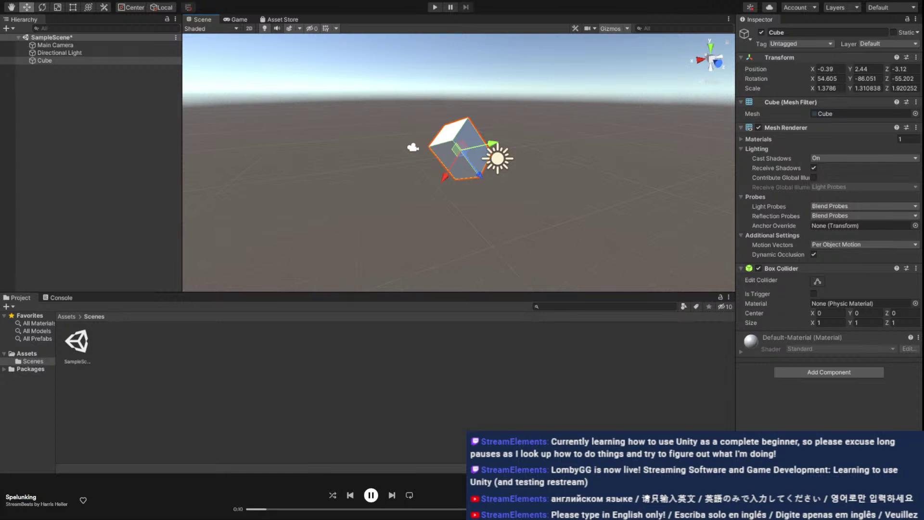
{"action": "scroll", "coordinate": [459, 162], "scroll_direction": "up", "scroll_amount": 6}
{"action": "scroll", "coordinate": [459, 162], "scroll_direction": "down", "scroll_amount": 3}
{"action": "scroll", "coordinate": [458, 162], "scroll_direction": "up", "scroll_amount": 3}
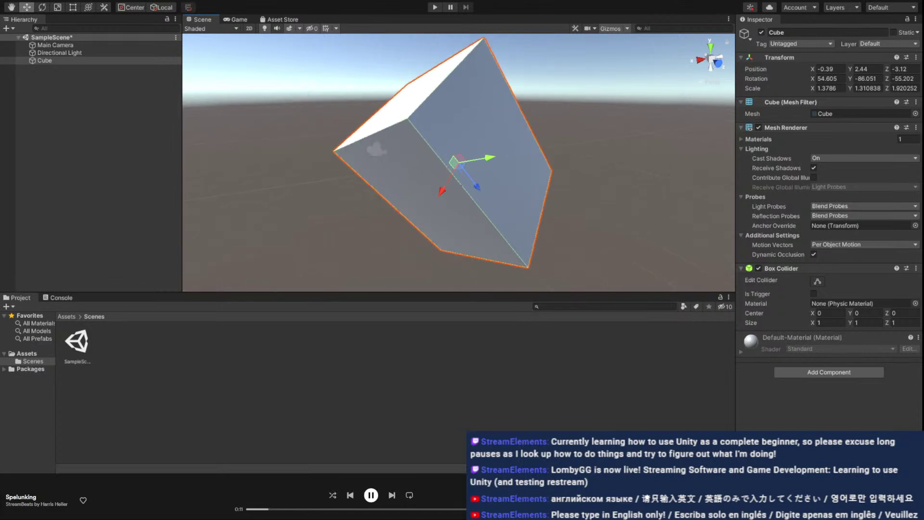
Examine the cube from several distances and angles by zooming, panning and orbiting the scene view
{"action": "scroll", "coordinate": [459, 162], "scroll_direction": "down", "scroll_amount": 3}
{"action": "scroll", "coordinate": [458, 162], "scroll_direction": "up", "scroll_amount": 6}
{"action": "scroll", "coordinate": [458, 162], "scroll_direction": "down", "scroll_amount": 7}
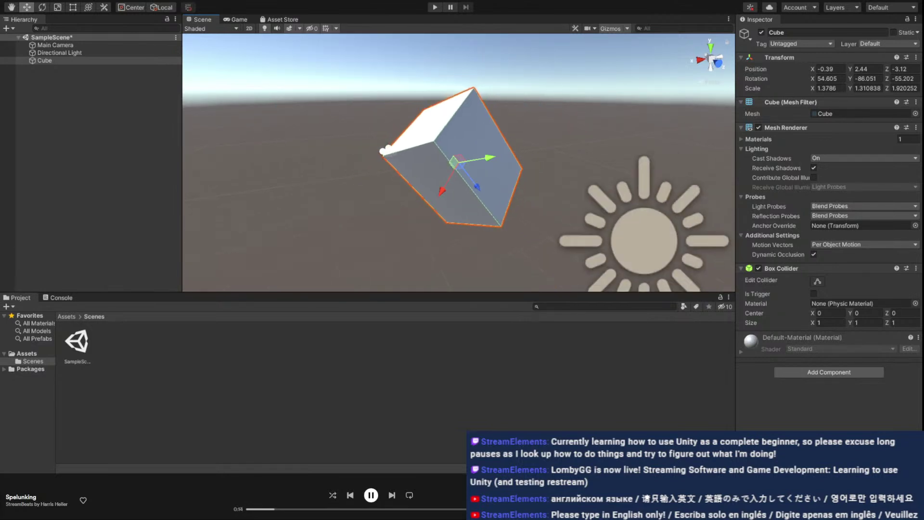
{"action": "scroll", "coordinate": [545, 202], "scroll_direction": "up", "scroll_amount": 3}
{"action": "scroll", "coordinate": [433, 164], "scroll_direction": "down", "scroll_amount": 3}
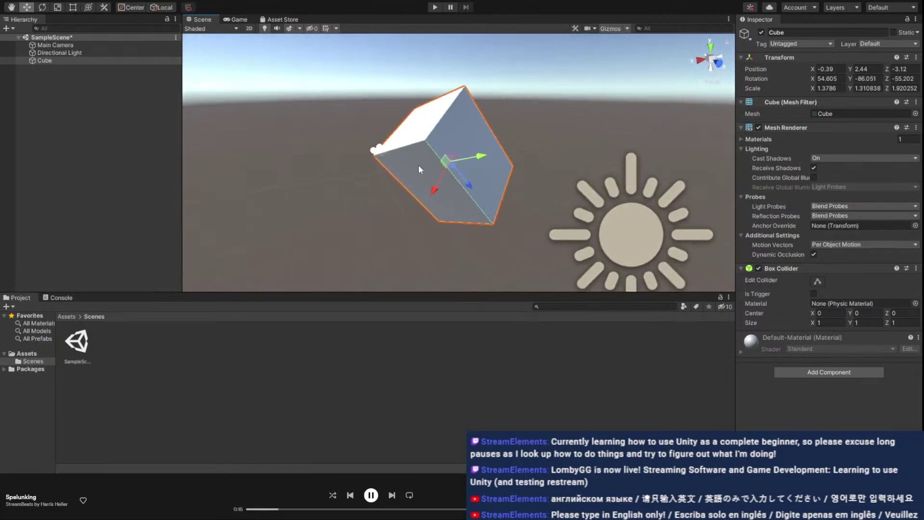
{"action": "scroll", "coordinate": [432, 165], "scroll_direction": "up", "scroll_amount": 6}
{"action": "middle_click_drag", "start_coordinate": [432, 165], "coordinate": [580, 146]}
{"action": "scroll", "coordinate": [570, 166], "scroll_direction": "down", "scroll_amount": 5}
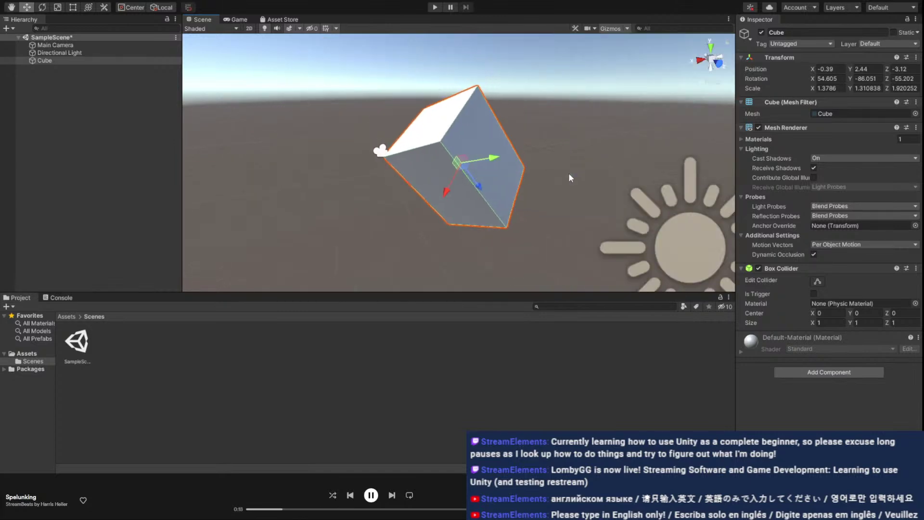
{"action": "left_click_drag", "start_coordinate": [435, 163], "coordinate": [529, 184], "text": "alt"}
{"action": "scroll", "coordinate": [524, 180], "scroll_direction": "down", "scroll_amount": 2}
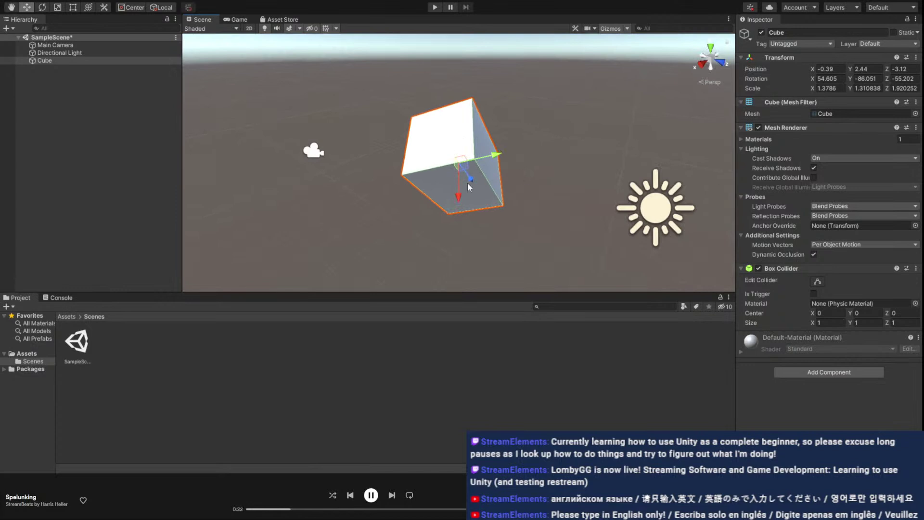
{"action": "scroll", "coordinate": [524, 180], "scroll_direction": "down", "scroll_amount": 1}
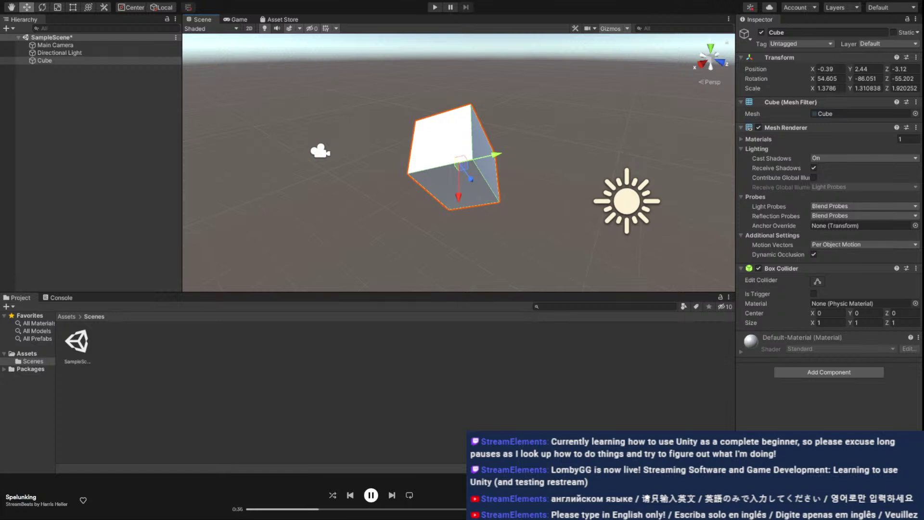
Add a second cube to the scene and move it to about (-1.35, 2.26, -0.92)
{"action": "left_click", "coordinate": [44, 60]}
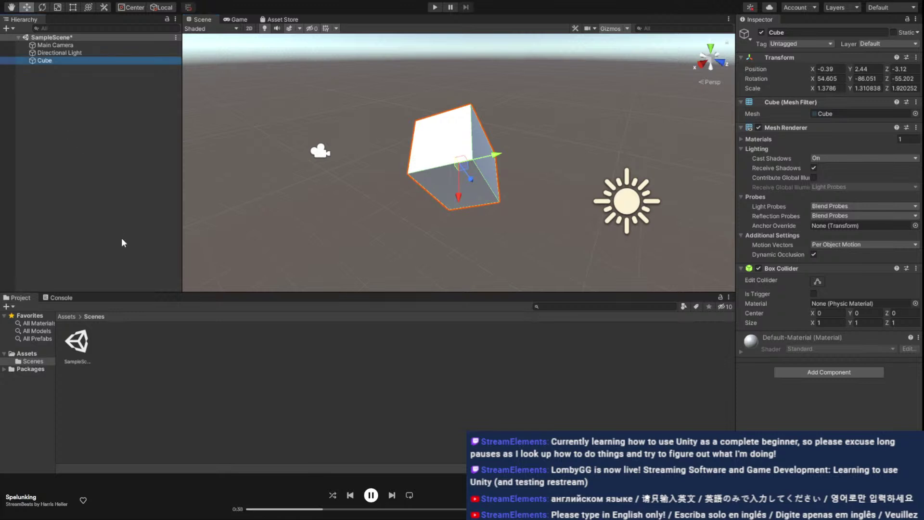
{"action": "key", "text": "ctrl+d"}
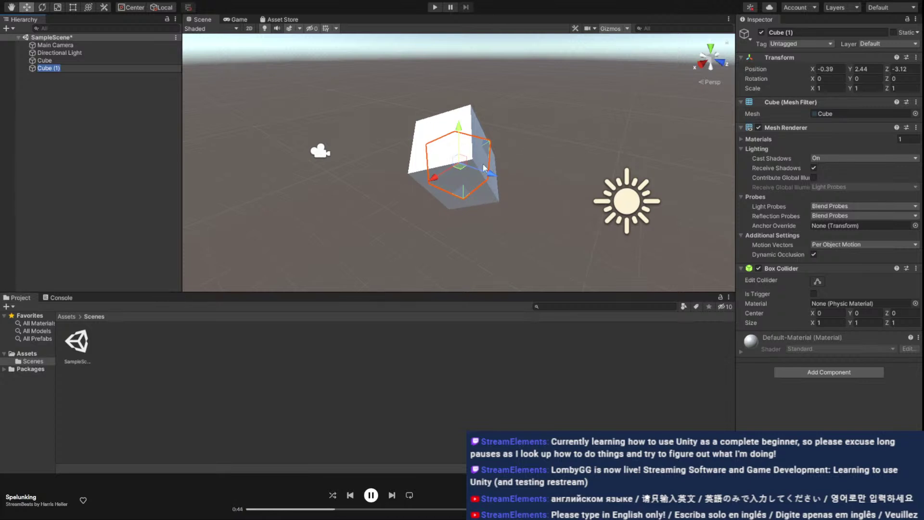
{"action": "left_click_drag", "start_coordinate": [489, 169], "coordinate": [553, 202]}
{"action": "left_click", "coordinate": [626, 201]}
{"action": "left_click", "coordinate": [580, 168]}
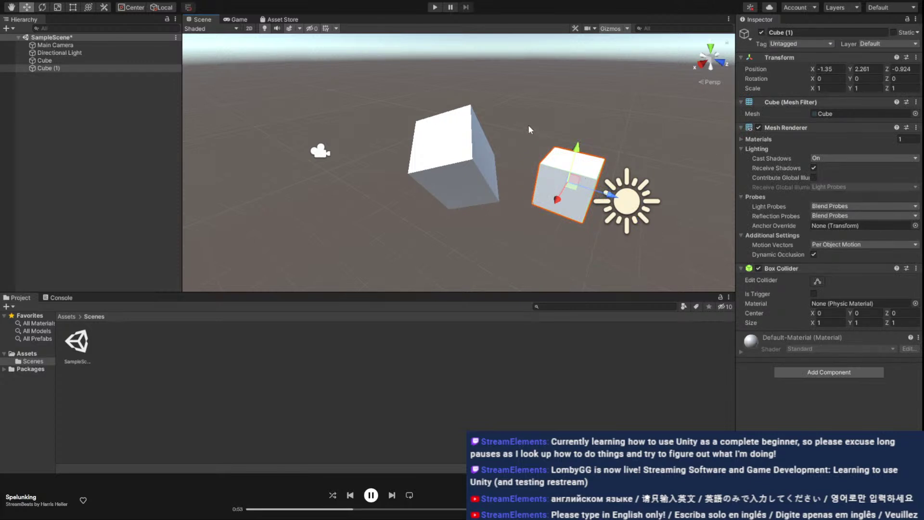
Rotate the second cube to about -271.65° around Z and stretch its X scale to about 2.6
{"action": "key", "text": "e"}
{"action": "left_click_drag", "start_coordinate": [571, 159], "coordinate": [612, 249]}
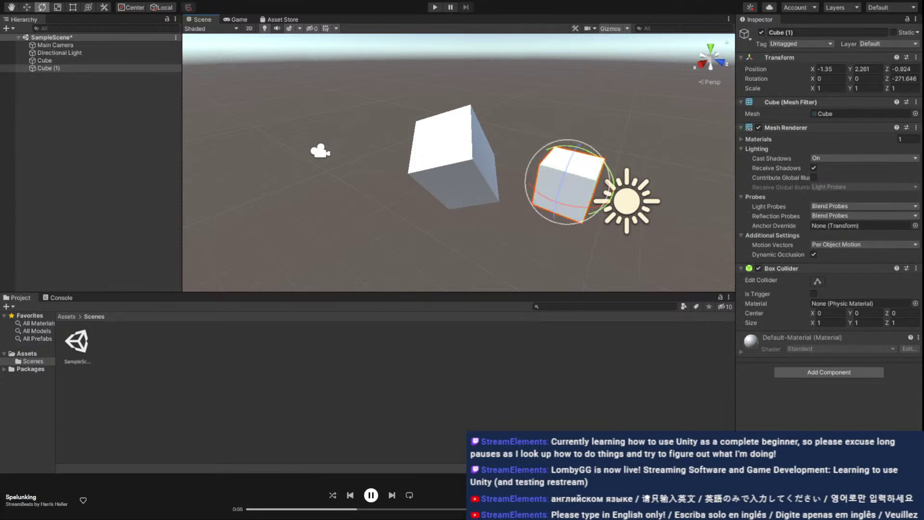
{"action": "key", "text": "r"}
{"action": "left_click_drag", "start_coordinate": [572, 167], "coordinate": [577, 146]}
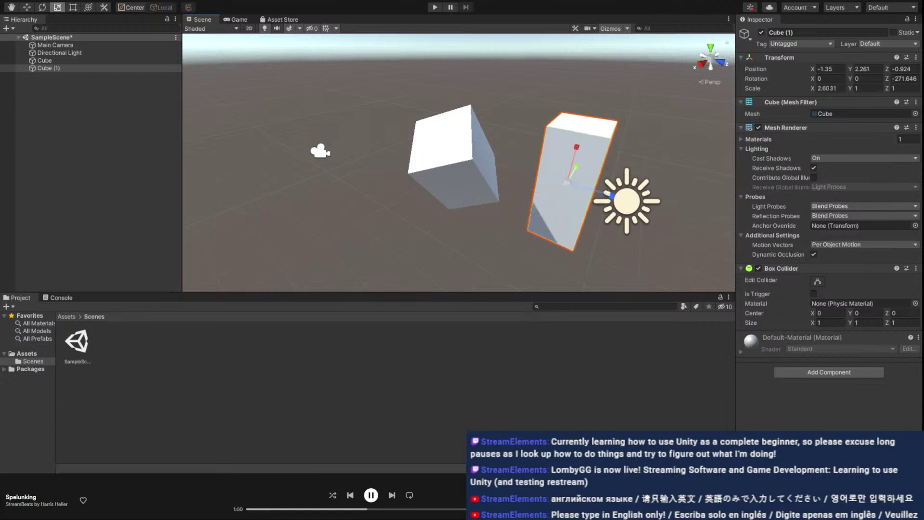
Use the Transform tool to place the second cube at about (-1.67, 2.99, -0.59), rotated about (17.6, 16, -389.1) and scaled to about 3.96 × 1.52 × 1.52
{"action": "key", "text": "t"}
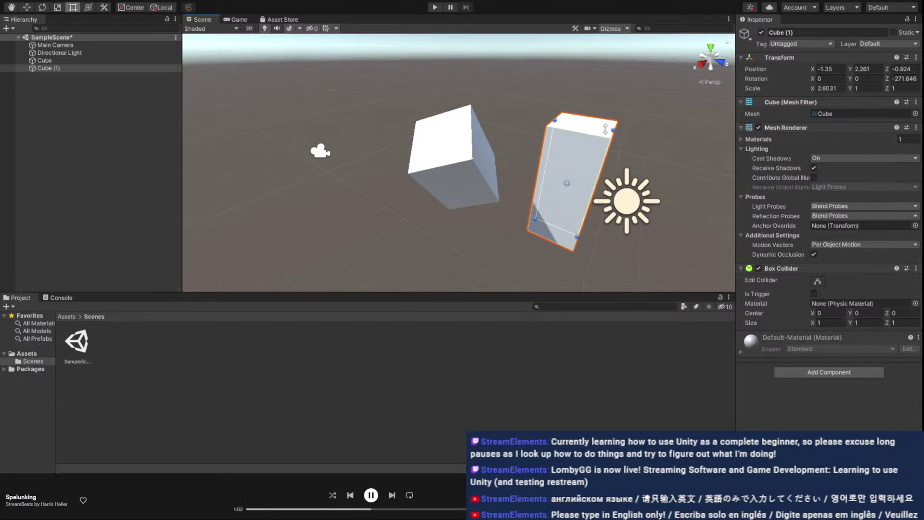
{"action": "key", "text": "y"}
{"action": "left_click_drag", "start_coordinate": [610, 137], "coordinate": [640, 193]}
{"action": "left_click", "coordinate": [568, 269]}
{"action": "left_click", "coordinate": [589, 165]}
{"action": "left_click_drag", "start_coordinate": [589, 165], "coordinate": [510, 251]}
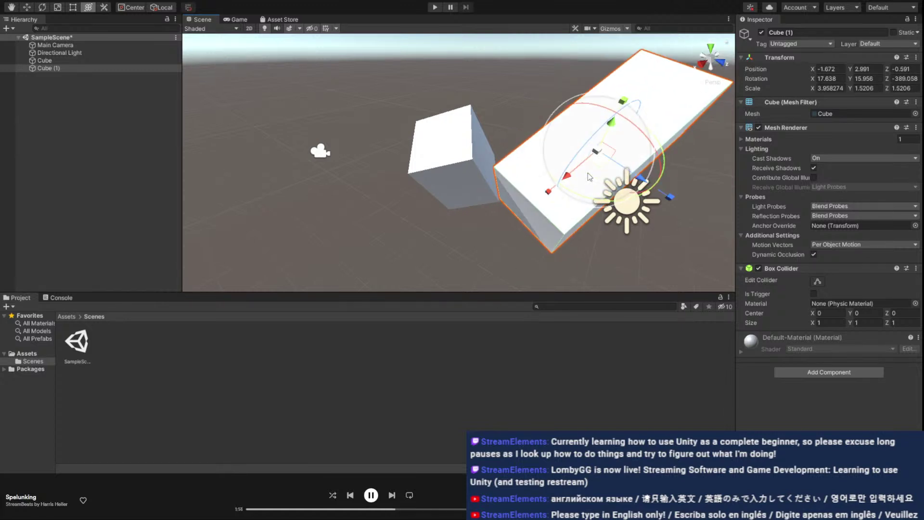
Move the second cube to about (-1.18, 3.75, -0.48), widen its Y scale to about 3.3 and rotate it to about (53.2, -7.7, -407.5)
{"action": "left_click_drag", "start_coordinate": [614, 123], "coordinate": [616, 107]}
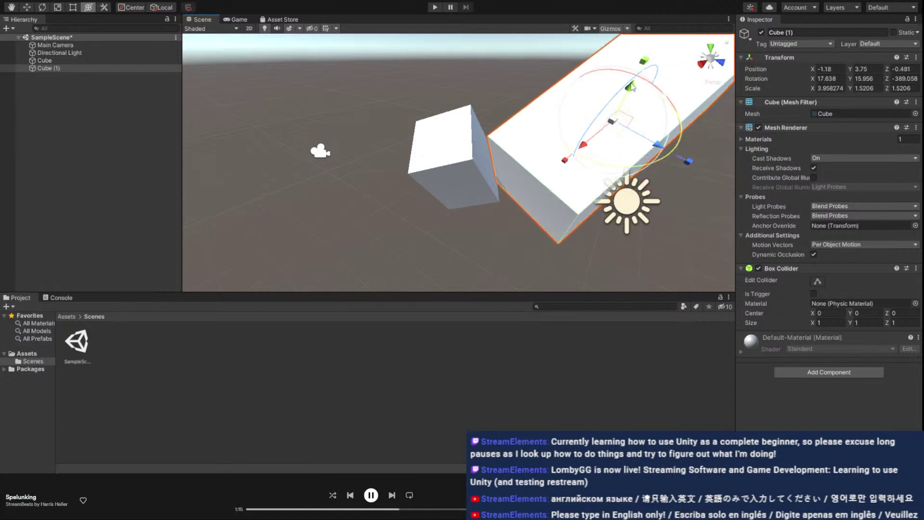
{"action": "left_click_drag", "start_coordinate": [641, 65], "coordinate": [645, 34]}
{"action": "left_click_drag", "start_coordinate": [604, 134], "coordinate": [613, 149]}
{"action": "middle_click_drag", "start_coordinate": [460, 109], "coordinate": [537, 96]}
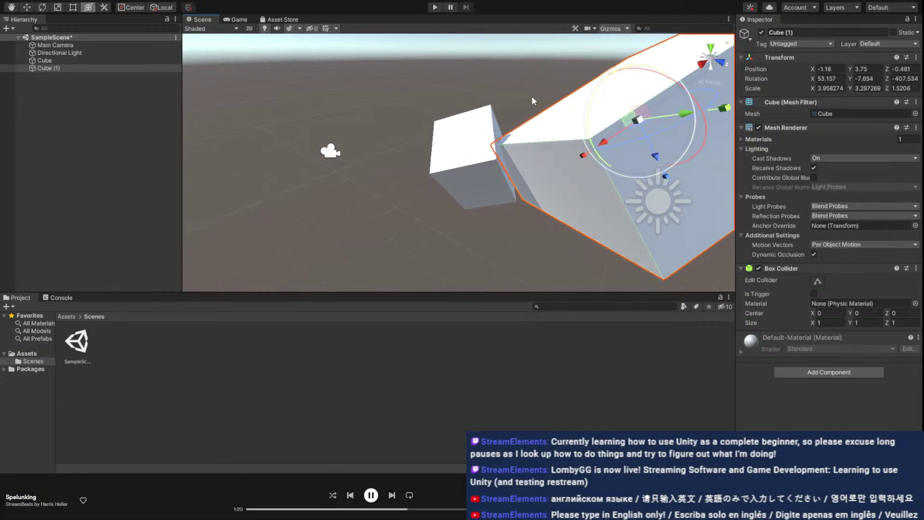
Frame the second cube and examine it from different sides by orbiting, panning and zooming
{"action": "key", "text": "f"}
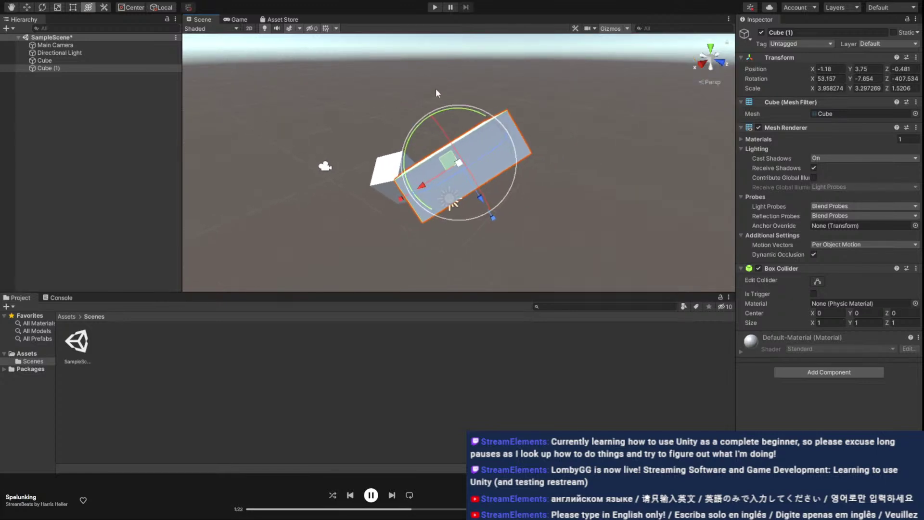
{"action": "left_click_drag", "start_coordinate": [407, 88], "coordinate": [537, 105], "text": "alt"}
{"action": "middle_click_drag", "start_coordinate": [537, 105], "coordinate": [471, 140]}
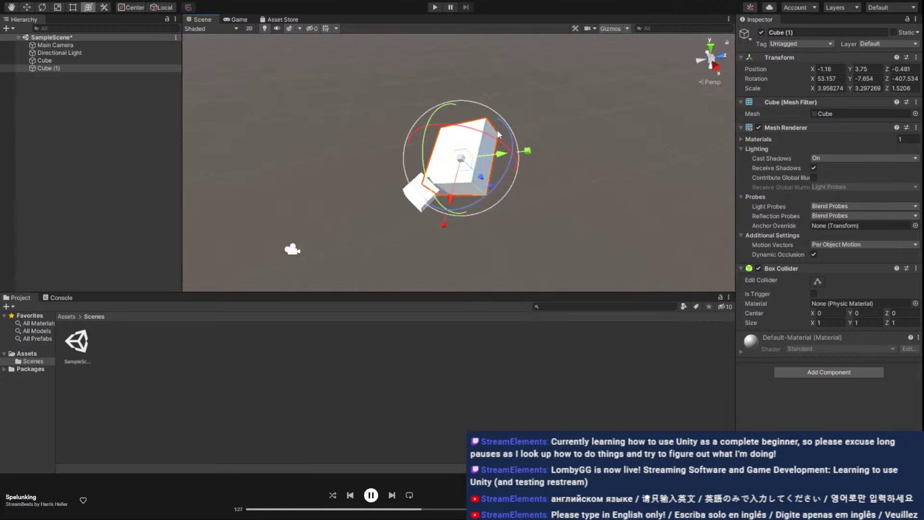
{"action": "middle_click_drag", "start_coordinate": [585, 111], "coordinate": [558, 80]}
{"action": "middle_click_drag", "start_coordinate": [481, 63], "coordinate": [549, 89]}
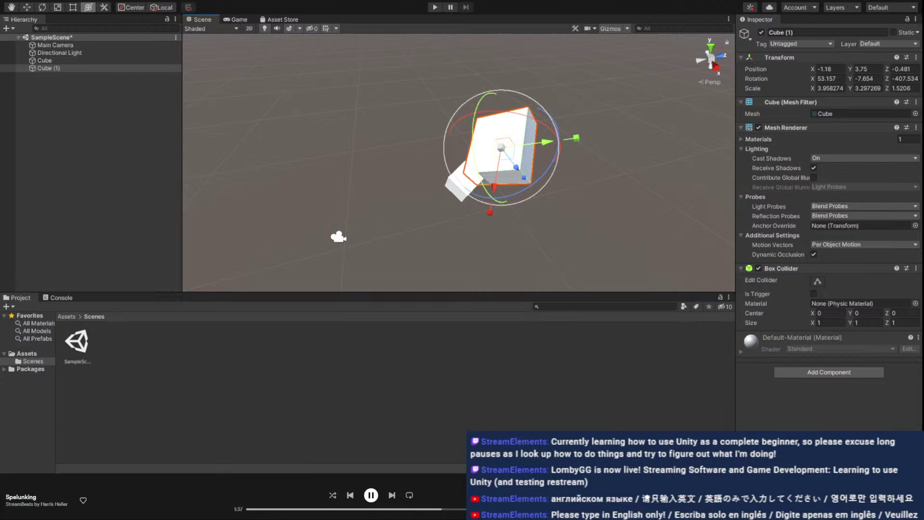
{"action": "middle_click_drag", "start_coordinate": [590, 188], "coordinate": [616, 179]}
{"action": "left_click_drag", "start_coordinate": [615, 133], "coordinate": [658, 187], "text": "alt"}
{"action": "middle_click_drag", "start_coordinate": [660, 187], "coordinate": [634, 140]}
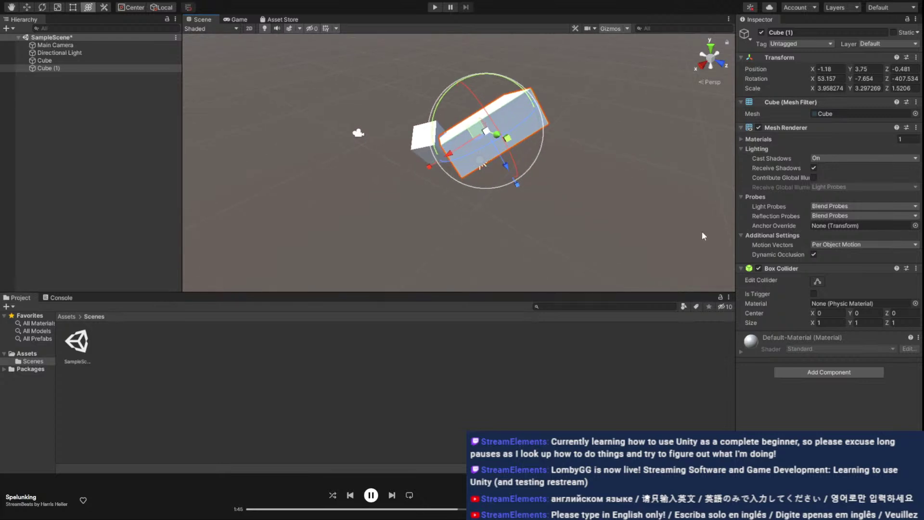
{"action": "scroll", "coordinate": [524, 141], "scroll_direction": "up", "scroll_amount": 2}
{"action": "scroll", "coordinate": [524, 142], "scroll_direction": "down", "scroll_amount": 4}
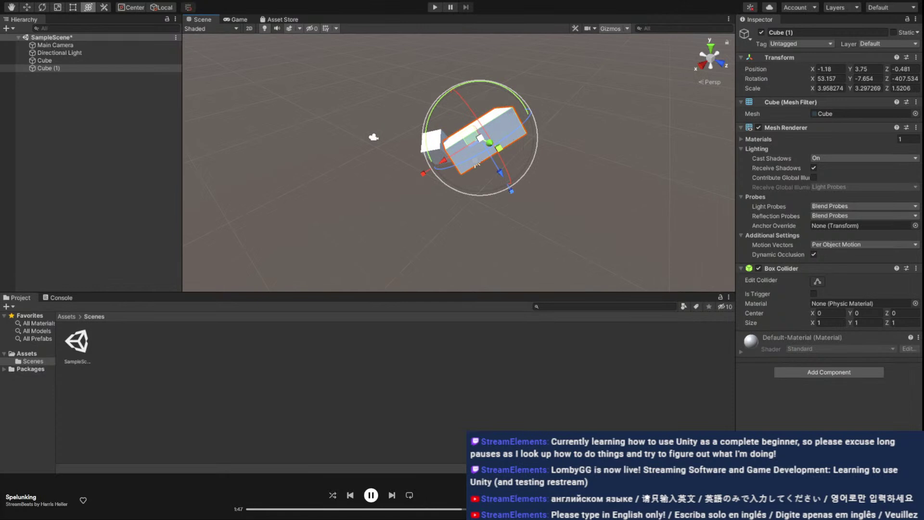
Practise flying through the scene around both cubes, and reselect the elongated second cube
{"action": "right_click_drag", "start_coordinate": [482, 144], "coordinate": [336, 154]}
{"action": "right_click_drag", "start_coordinate": [658, 152], "coordinate": [191, 243]}
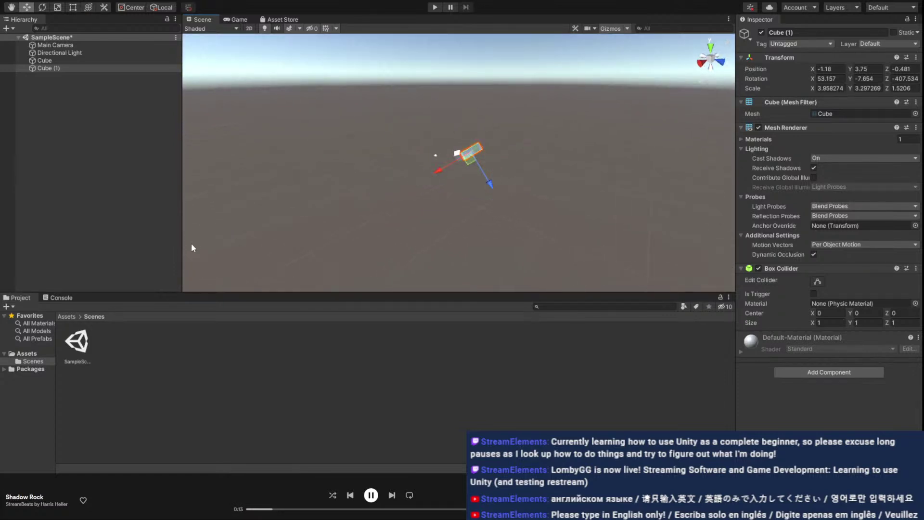
{"action": "left_click", "coordinate": [470, 178]}
{"action": "right_click_drag", "start_coordinate": [489, 181], "coordinate": [509, 180]}
{"action": "key", "text": "w"}
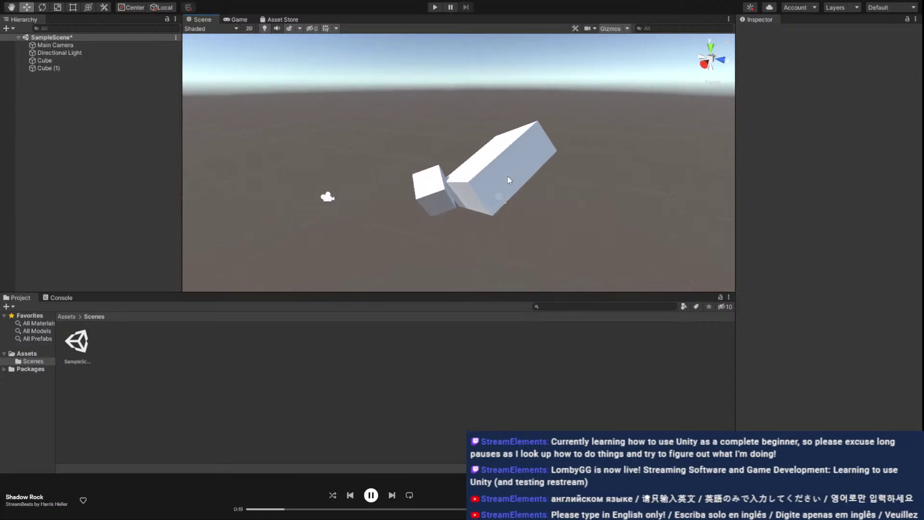
{"action": "left_click", "coordinate": [509, 180]}
{"action": "right_click_drag", "start_coordinate": [334, 178], "coordinate": [388, 151]}
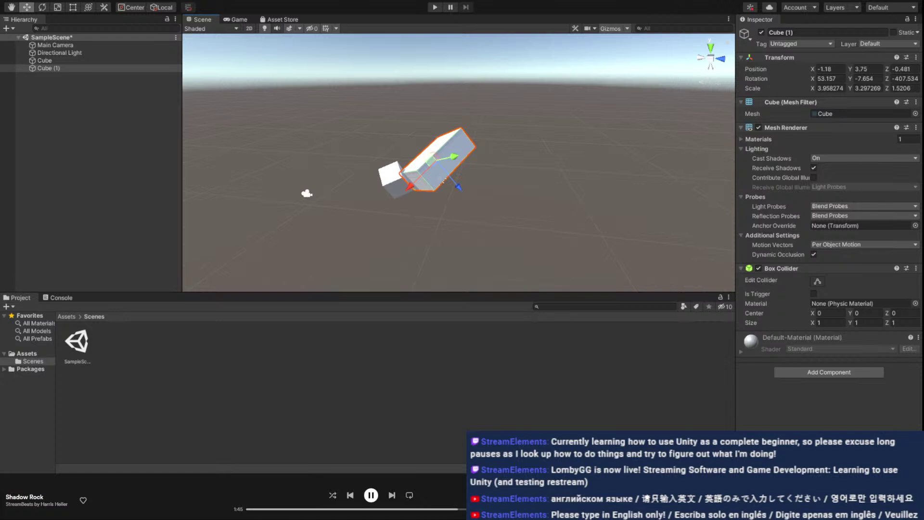
Select both cubes without the directional light and delete them from the scene
{"action": "left_click_drag", "start_coordinate": [327, 88], "coordinate": [484, 227]}
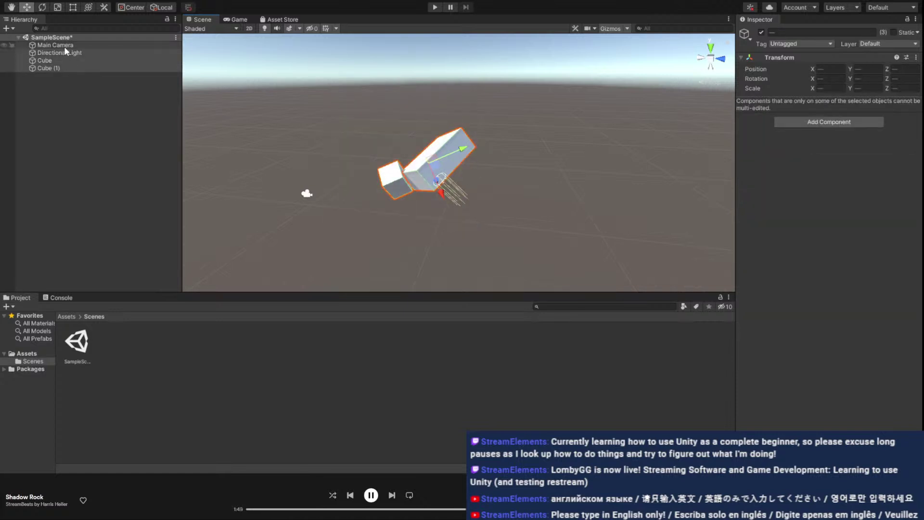
{"action": "left_click", "coordinate": [59, 67]}
{"action": "left_click", "coordinate": [60, 61], "text": "ctrl"}
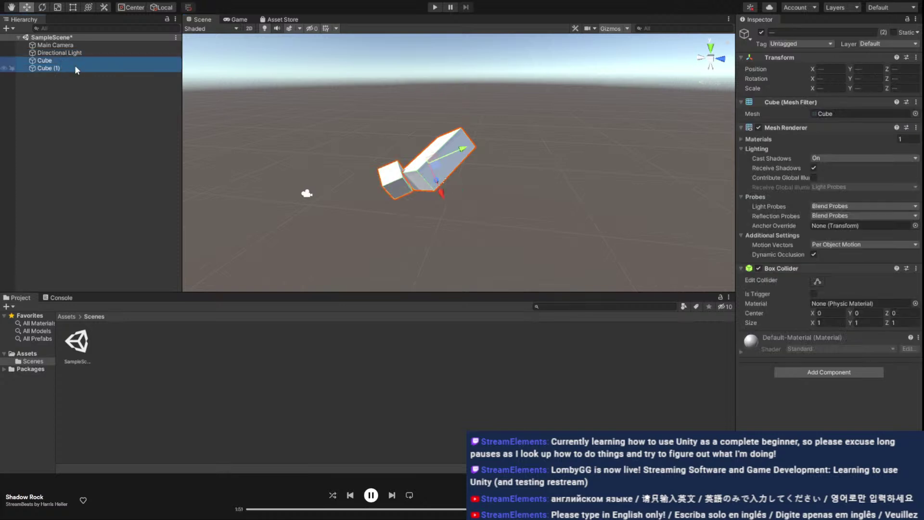
{"action": "key", "text": "Delete"}
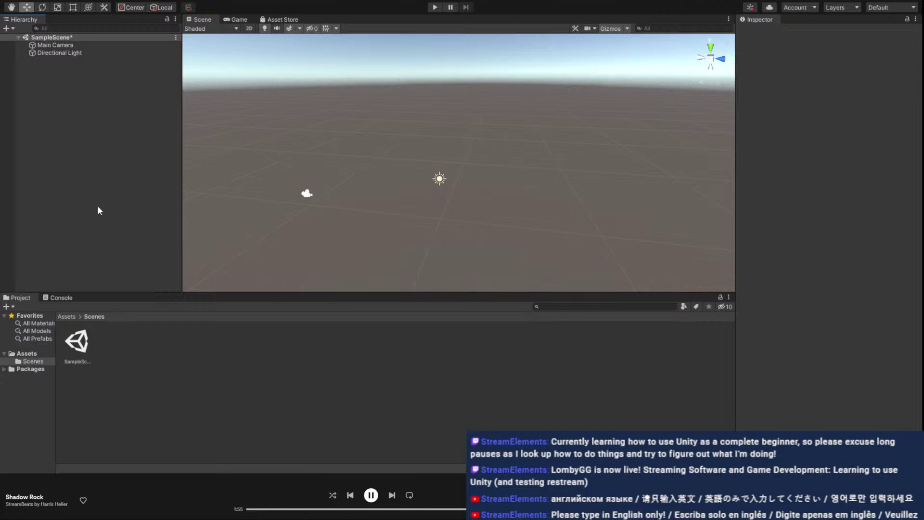
Add a new cube to the scene, view it from another angle and delete it
{"action": "key", "text": "ctrl+z"}
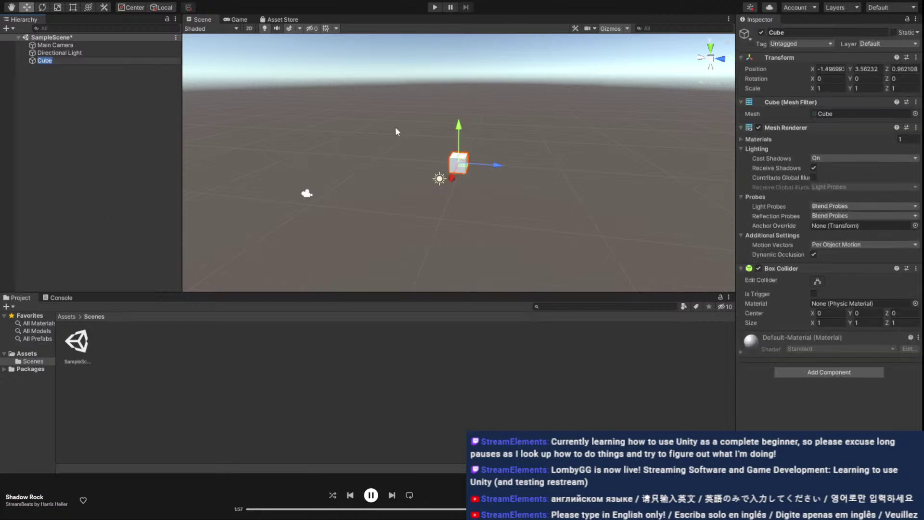
{"action": "right_click_drag", "start_coordinate": [561, 117], "coordinate": [470, 116]}
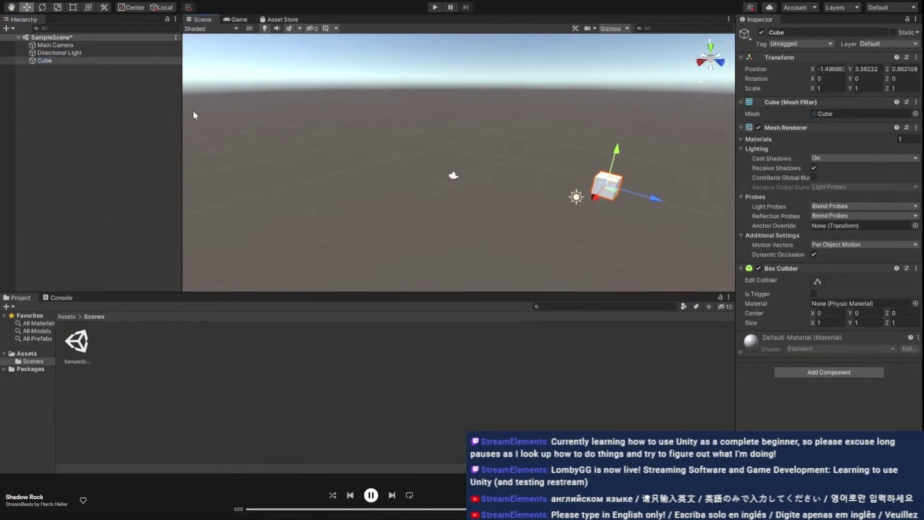
{"action": "key", "text": "Delete"}
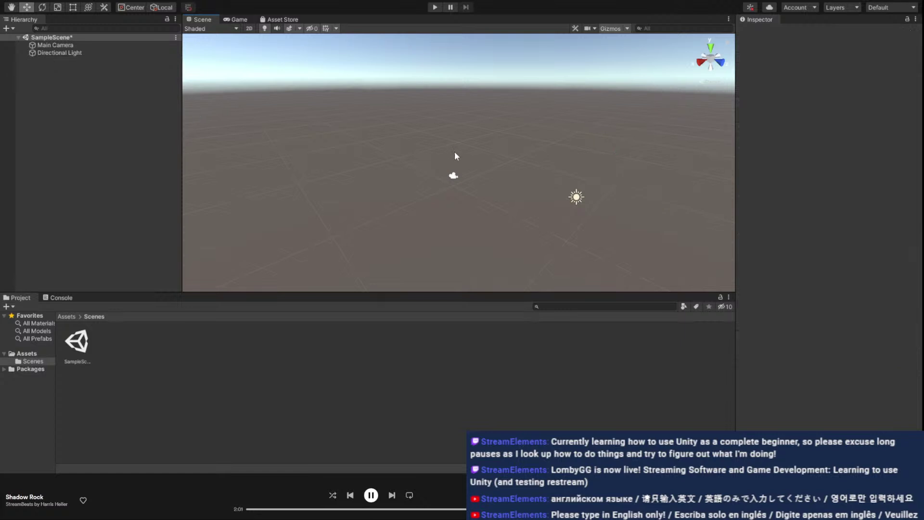
Practise looking around, panning and zooming in the empty scene to examine the camera and light placement
{"action": "left_click", "coordinate": [714, 60]}
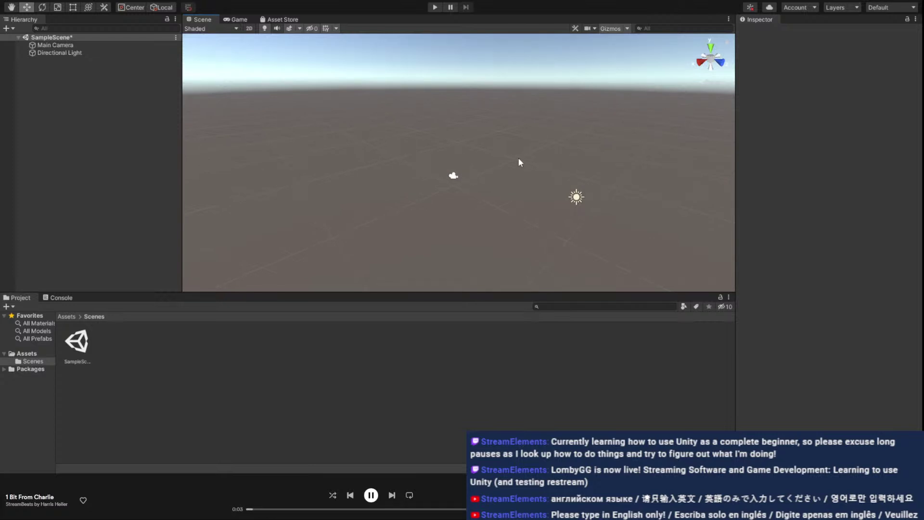
{"action": "scroll", "coordinate": [489, 159], "scroll_direction": "down", "scroll_amount": 1}
{"action": "right_click_drag", "start_coordinate": [536, 235], "coordinate": [590, 235]}
{"action": "middle_click_drag", "start_coordinate": [590, 235], "coordinate": [408, 157]}
{"action": "scroll", "coordinate": [406, 135], "scroll_direction": "up", "scroll_amount": 3}
{"action": "middle_click_drag", "start_coordinate": [371, 115], "coordinate": [490, 148]}
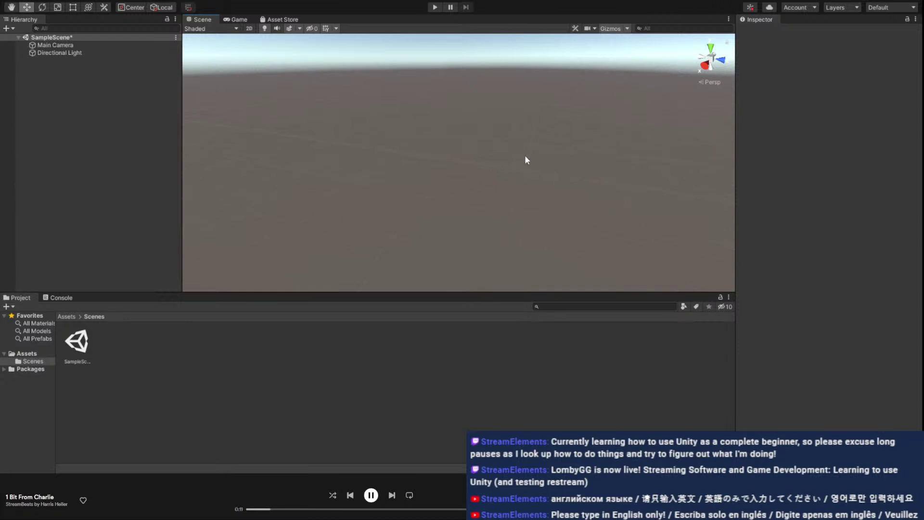
{"action": "right_click_drag", "start_coordinate": [570, 177], "coordinate": [541, 168]}
{"action": "middle_click_drag", "start_coordinate": [541, 168], "coordinate": [521, 147]}
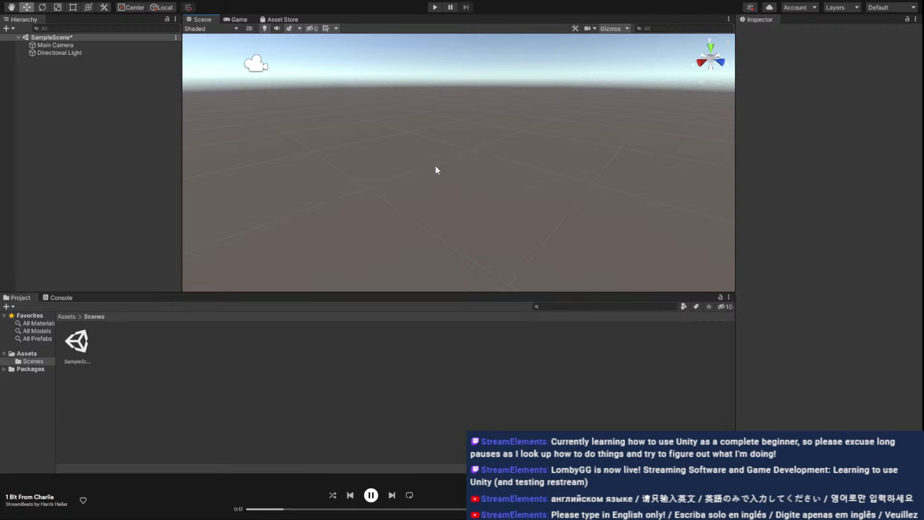
{"action": "middle_click_drag", "start_coordinate": [439, 158], "coordinate": [418, 174]}
{"action": "scroll", "coordinate": [458, 145], "scroll_direction": "down", "scroll_amount": 5}
Add a cube to the scene, frame it and move it along the X axis to 2.31
{"action": "left_click", "coordinate": [68, 74]}
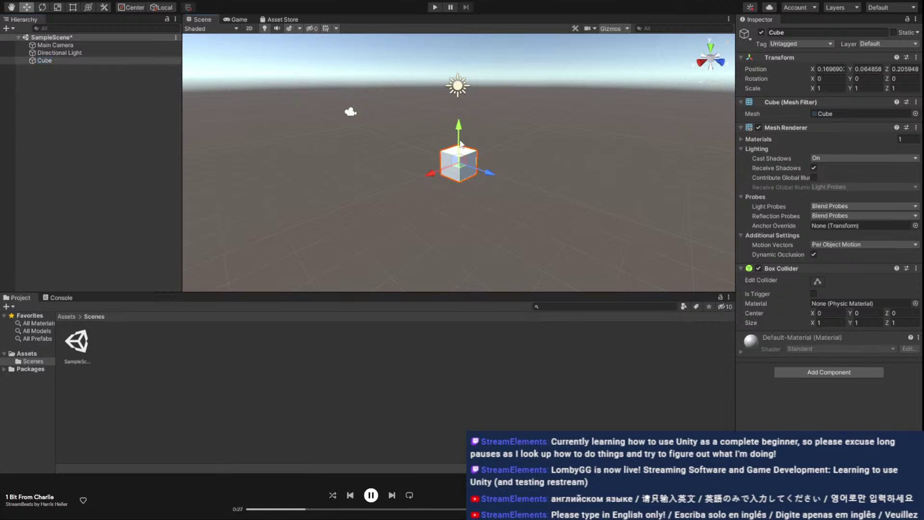
{"action": "key", "text": "f"}
{"action": "scroll", "coordinate": [454, 128], "scroll_direction": "down", "scroll_amount": 5}
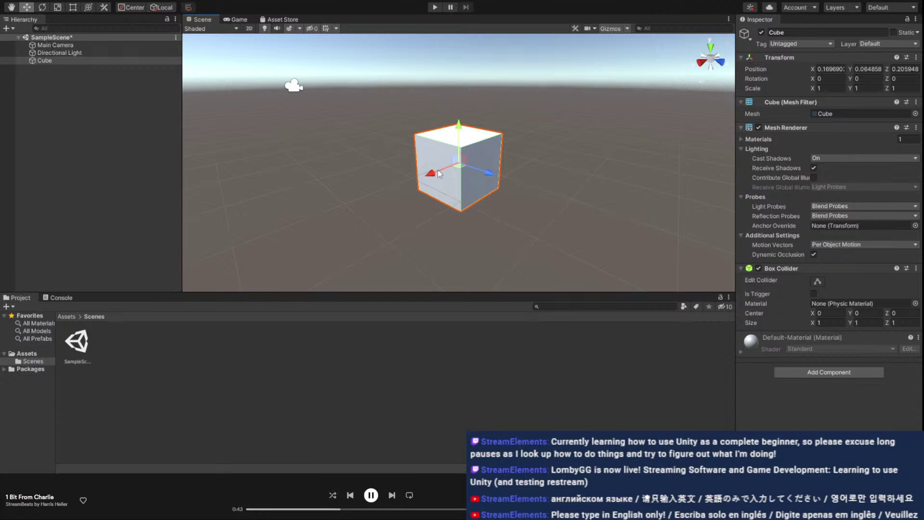
{"action": "left_click_drag", "start_coordinate": [439, 170], "coordinate": [288, 224]}
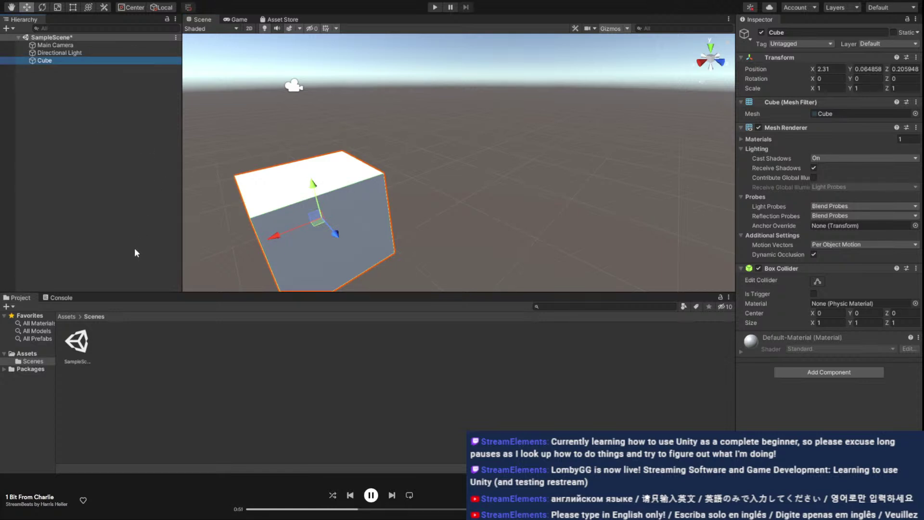
Duplicate the cube and move the copy along the X axis to -2.77
{"action": "key", "text": "ctrl+d"}
{"action": "left_click_drag", "start_coordinate": [273, 237], "coordinate": [513, 141]}
{"action": "right_click_drag", "start_coordinate": [633, 246], "coordinate": [591, 219]}
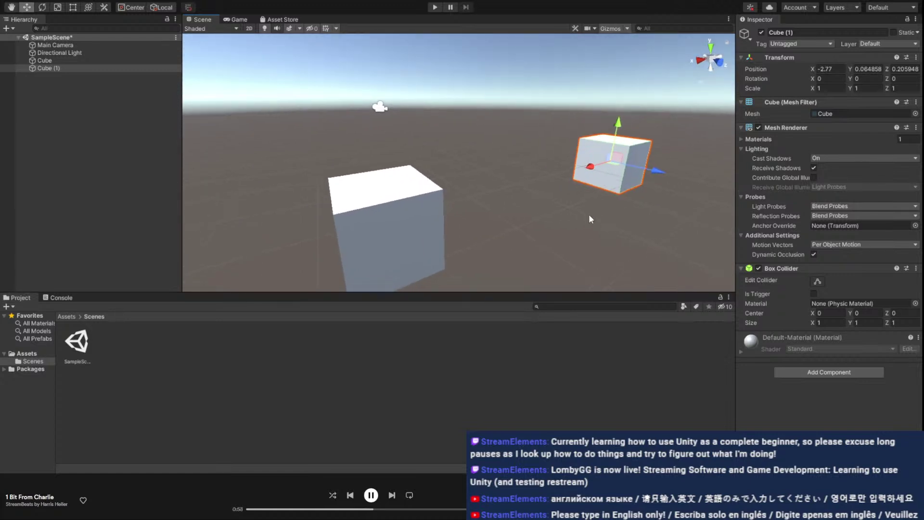
Move the original cube farther from its copy along the X axis to X position 2.86
{"action": "left_click", "coordinate": [721, 66]}
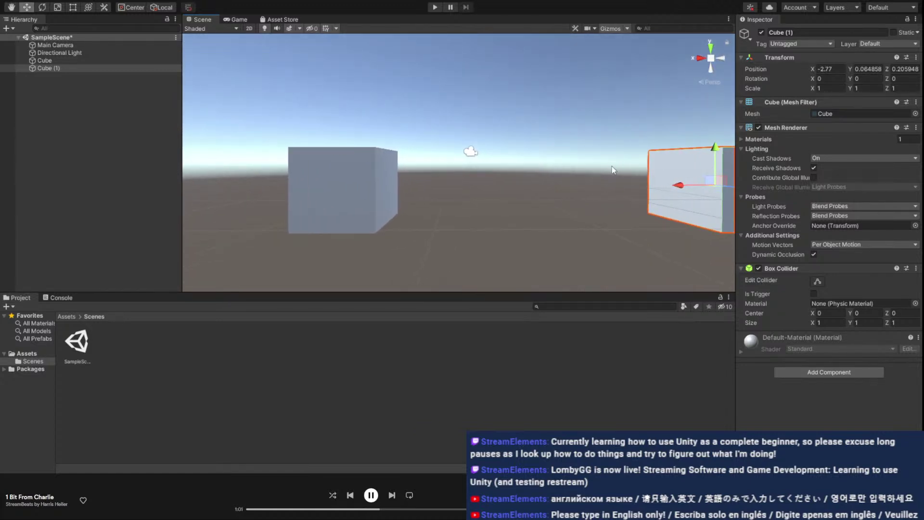
{"action": "right_click_drag", "start_coordinate": [595, 169], "coordinate": [525, 163]}
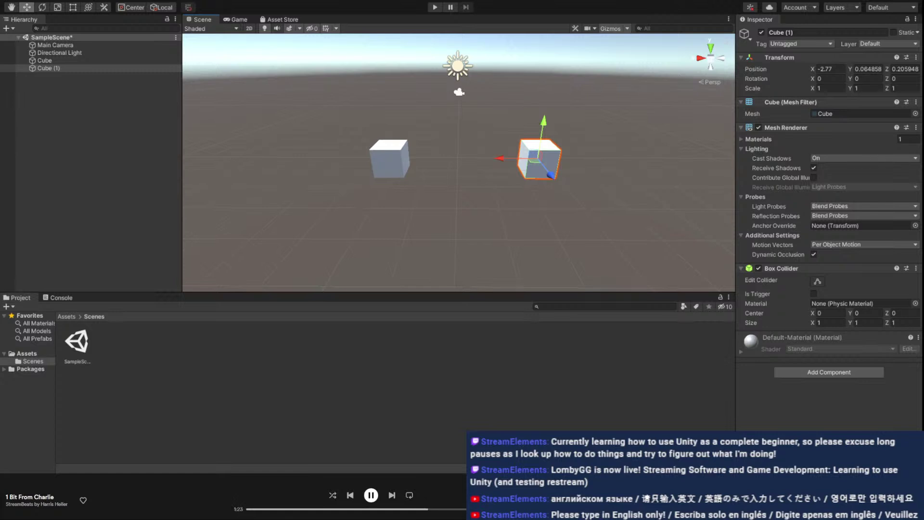
{"action": "left_click", "coordinate": [374, 161]}
{"action": "left_click_drag", "start_coordinate": [351, 160], "coordinate": [336, 157]}
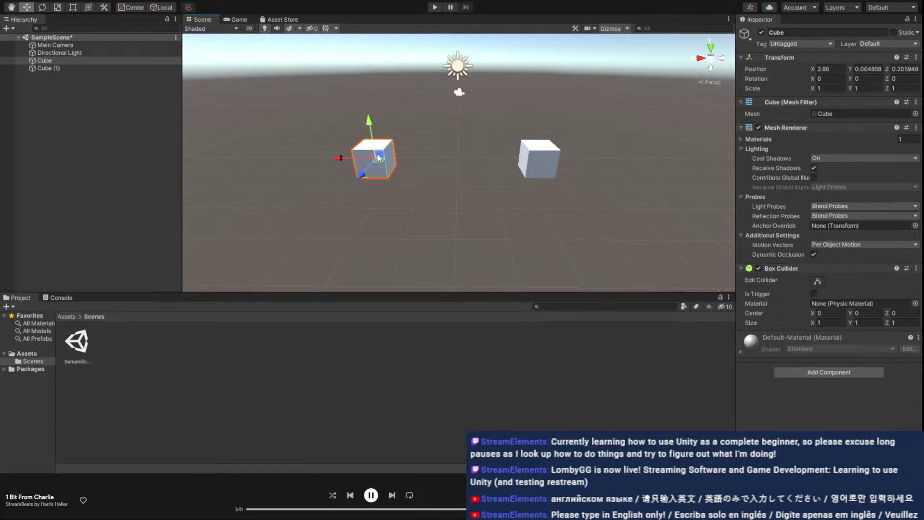
Scale the original cube into a long narrow box, about 0.69 on X and 2.53 on Z
{"action": "key", "text": "r"}
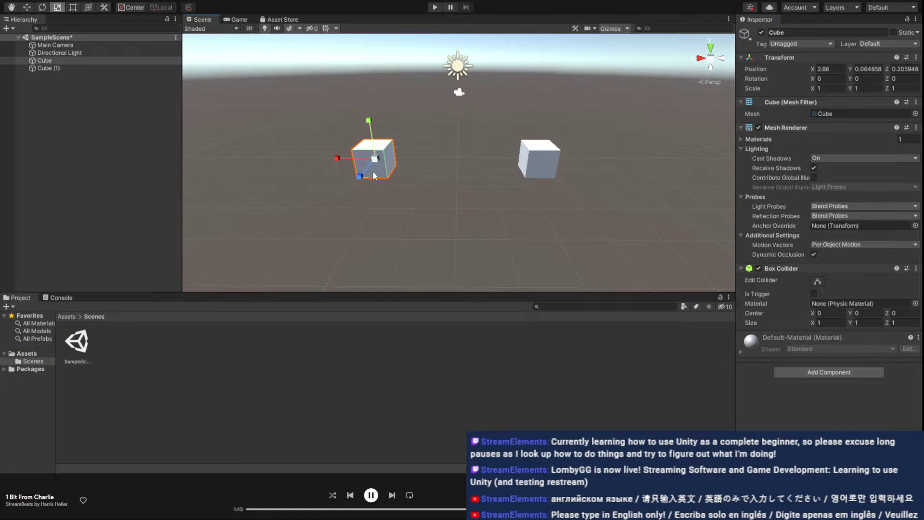
{"action": "left_click_drag", "start_coordinate": [359, 181], "coordinate": [336, 205]}
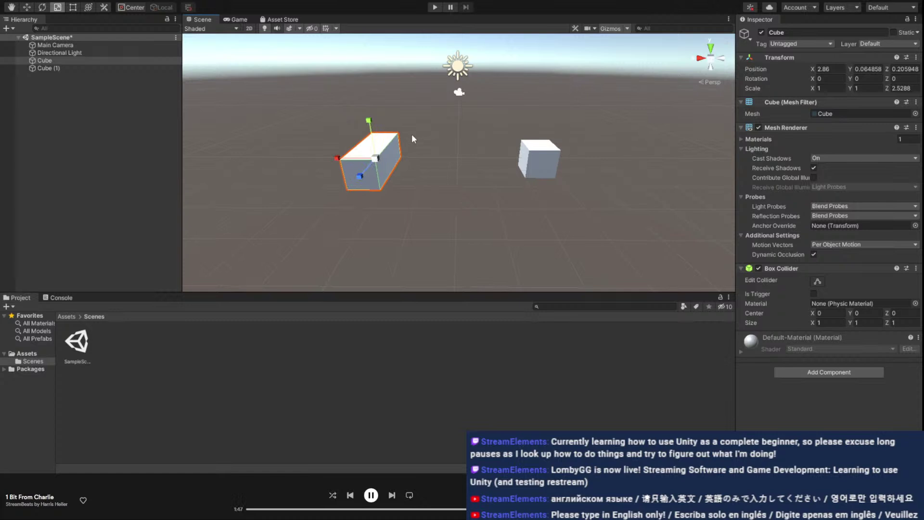
{"action": "left_click_drag", "start_coordinate": [337, 157], "coordinate": [349, 160]}
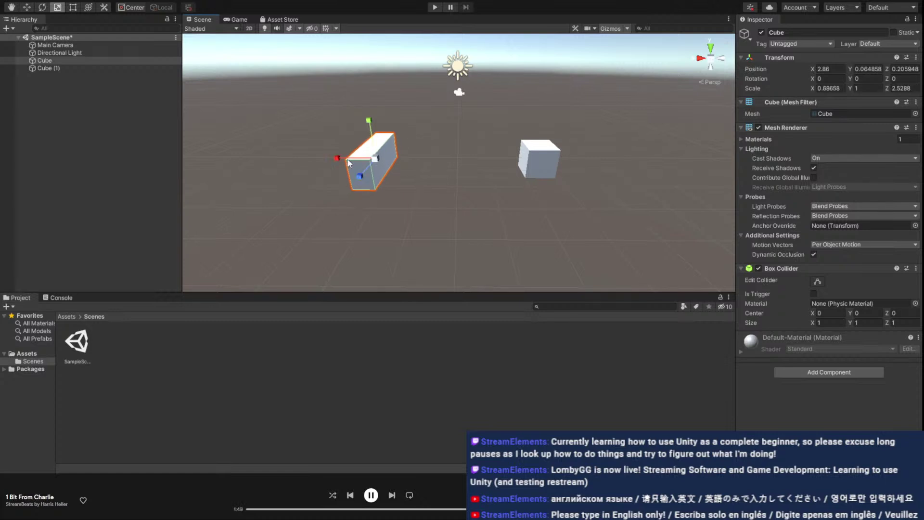
Rotate the duplicated cube about its Z axis to about -45.4 degrees
{"action": "left_click", "coordinate": [550, 191]}
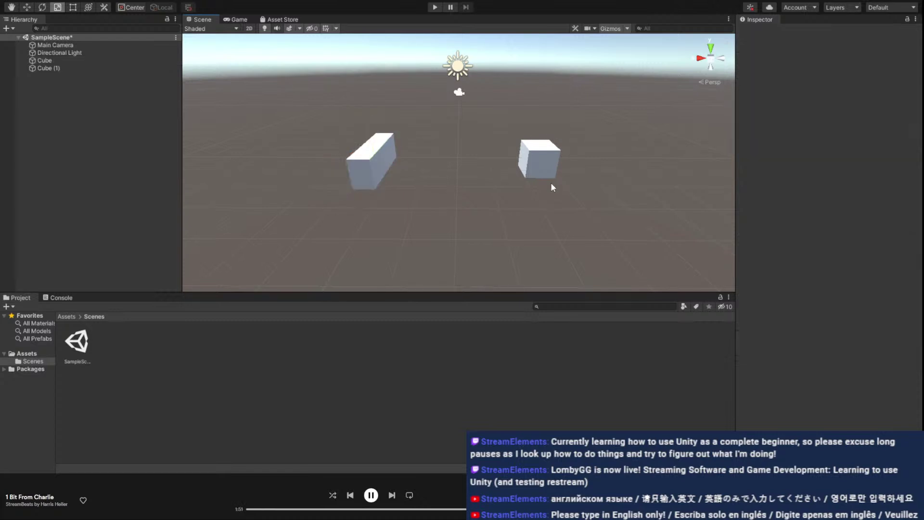
{"action": "left_click", "coordinate": [551, 176]}
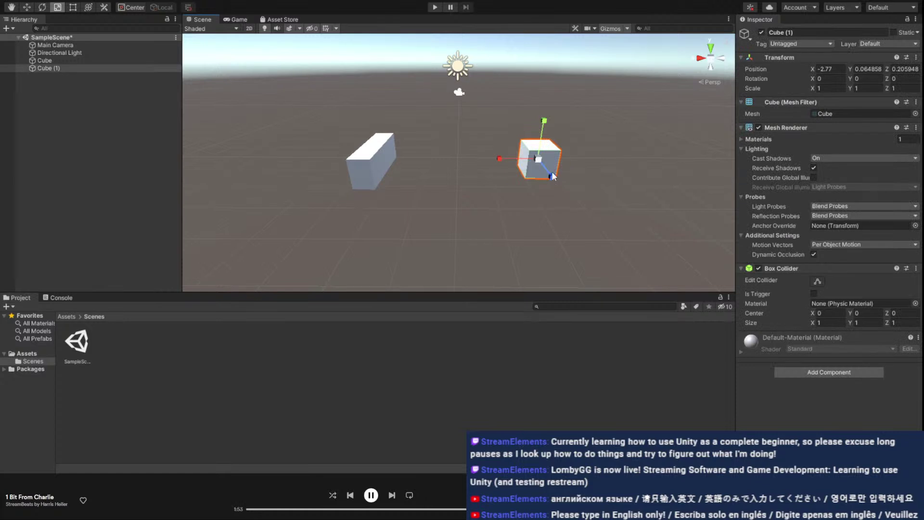
{"action": "key", "text": "e"}
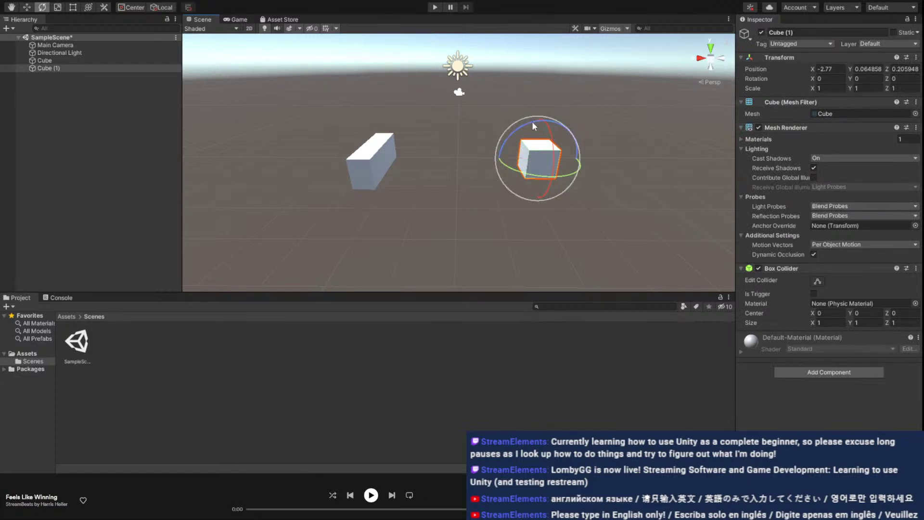
{"action": "left_click_drag", "start_coordinate": [530, 125], "coordinate": [473, 150]}
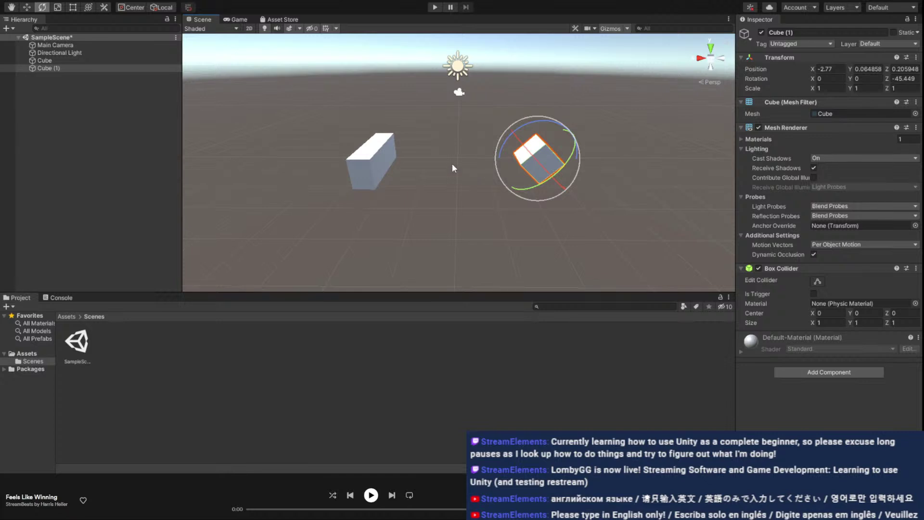
Fly around the tilted cube and the stretched box to examine both shapes up close from different sides
{"action": "right_click_drag", "start_coordinate": [456, 163], "coordinate": [123, 127]}
{"action": "key", "text": "w"}
{"action": "key", "text": "s"}
{"action": "key", "text": "f"}
{"action": "key", "text": "e"}
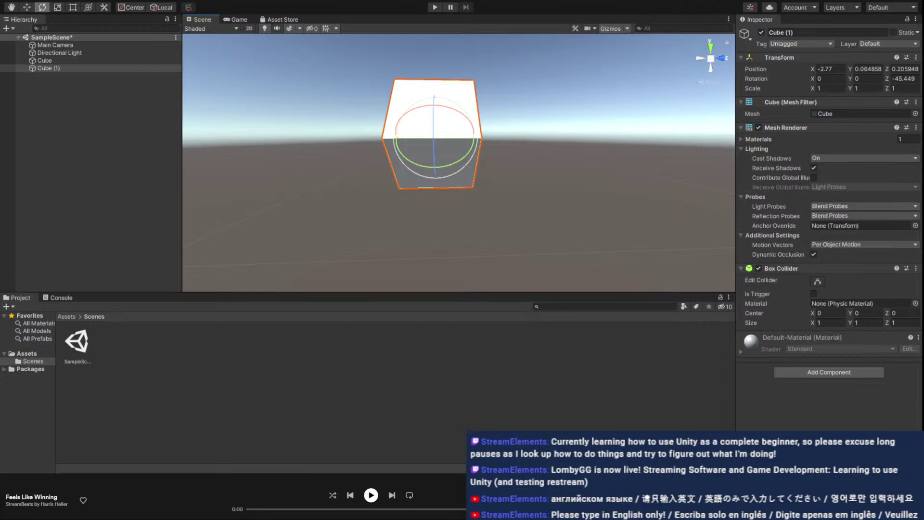
{"action": "mouse_move", "coordinate": [553, 144]}
{"action": "right_mouse_down"}
{"action": "mouse_move", "coordinate": [666, 143]}
{"action": "mouse_move", "coordinate": [283, 109]}
{"action": "mouse_move", "coordinate": [337, 125]}
{"action": "mouse_move", "coordinate": [257, 139]}
{"action": "mouse_move", "coordinate": [563, 144]}
{"action": "right_mouse_up"}
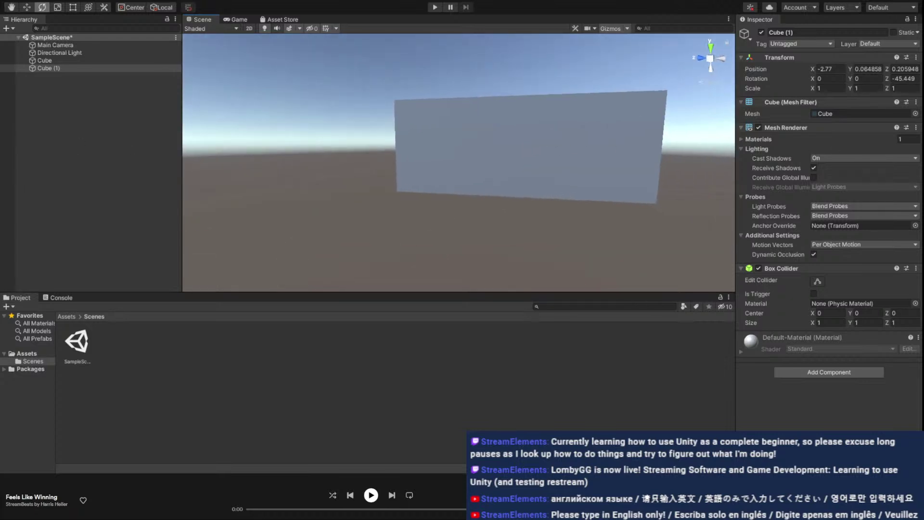
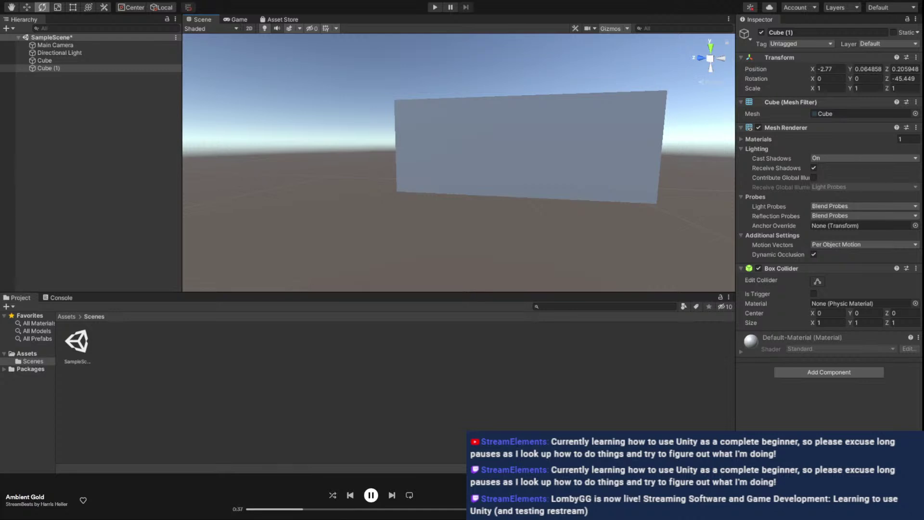
{"action": "right_click_drag", "start_coordinate": [626, 159], "coordinate": [744, 293]}
{"action": "right_click_drag", "start_coordinate": [549, 192], "coordinate": [515, 159]}
{"action": "key", "text": "e"}
{"action": "scroll", "coordinate": [579, 226], "scroll_direction": "down", "scroll_amount": 5}
Examine both cubes in isometric and perspective projection from the top, back, bottom and right, ending in an angled perspective view
{"action": "left_click", "coordinate": [711, 58]}
{"action": "key", "text": "w"}
{"action": "right_click_drag", "start_coordinate": [480, 109], "coordinate": [455, 108]}
{"action": "left_click", "coordinate": [455, 108]}
{"action": "middle_click_drag", "start_coordinate": [455, 107], "coordinate": [468, 195]}
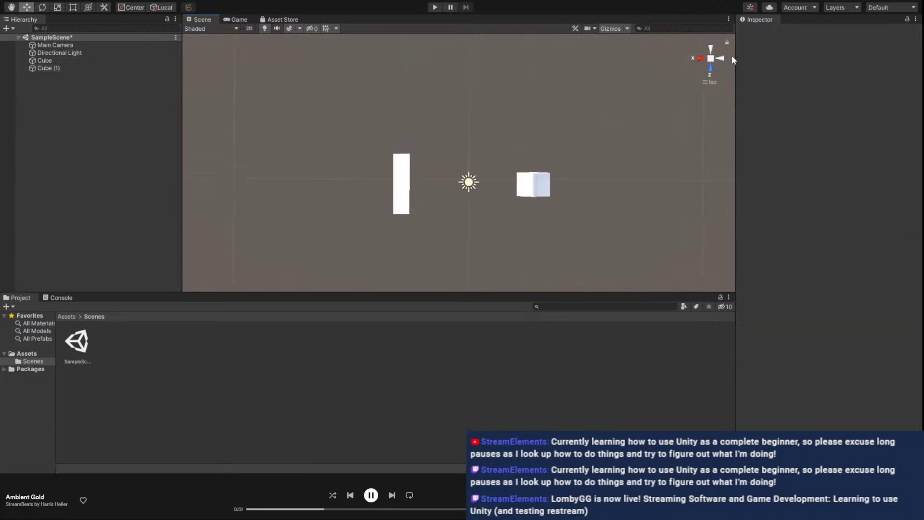
{"action": "left_click", "coordinate": [711, 58]}
{"action": "left_click", "coordinate": [710, 59]}
{"action": "left_click", "coordinate": [711, 59]}
{"action": "left_click", "coordinate": [710, 59]}
{"action": "left_click", "coordinate": [713, 45]}
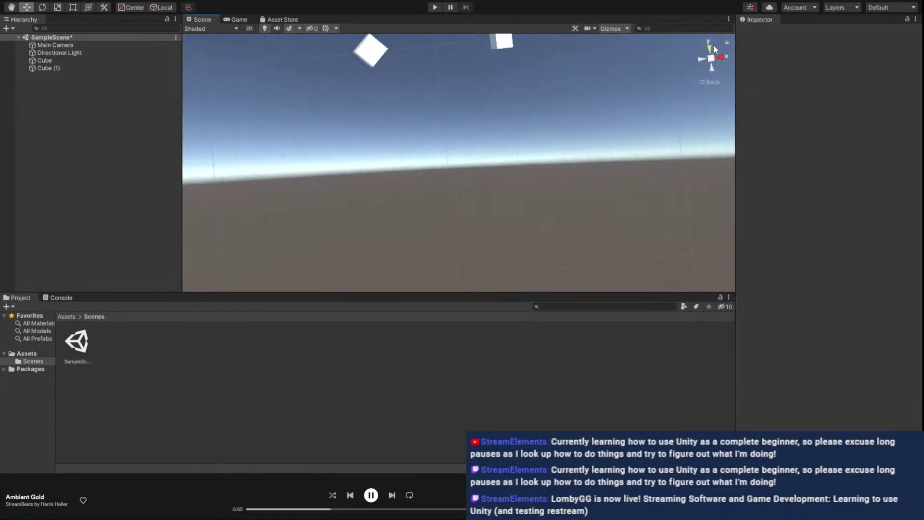
{"action": "left_click", "coordinate": [712, 69]}
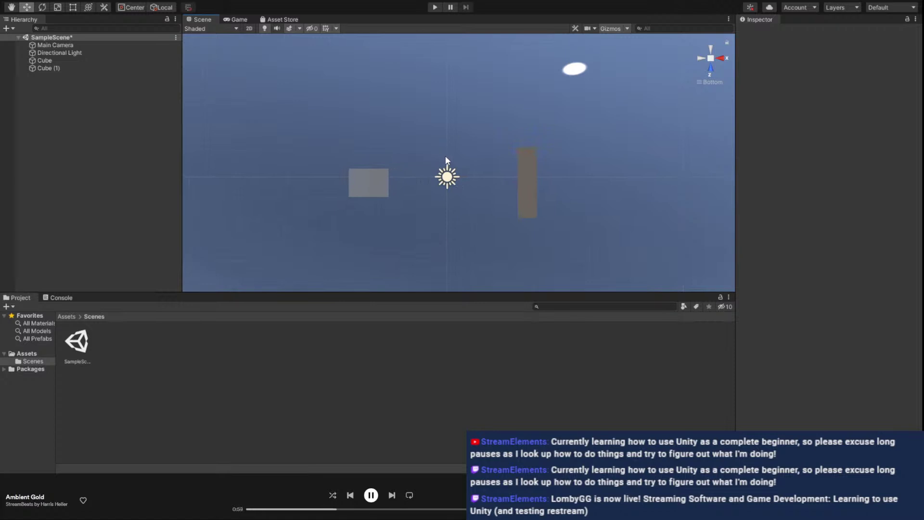
{"action": "scroll", "coordinate": [446, 161], "scroll_direction": "up", "scroll_amount": 2}
{"action": "left_click", "coordinate": [695, 82]}
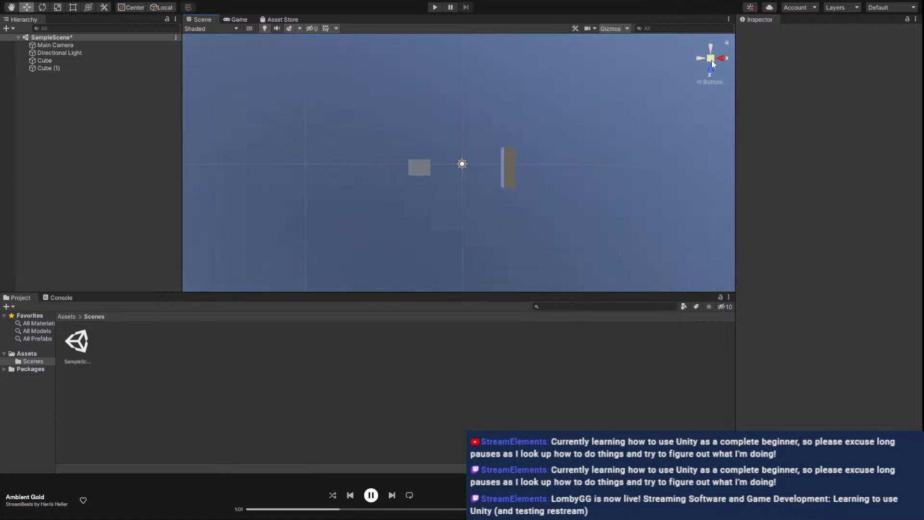
{"action": "left_click", "coordinate": [701, 59]}
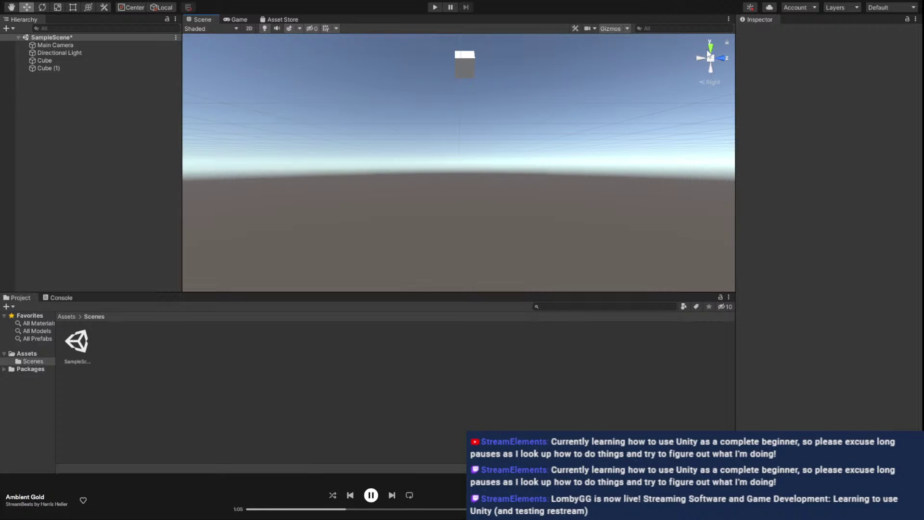
{"action": "key", "text": "e"}
{"action": "key", "text": "alt"}
{"action": "left_click_drag", "start_coordinate": [468, 130], "coordinate": [326, 201], "text": "alt"}
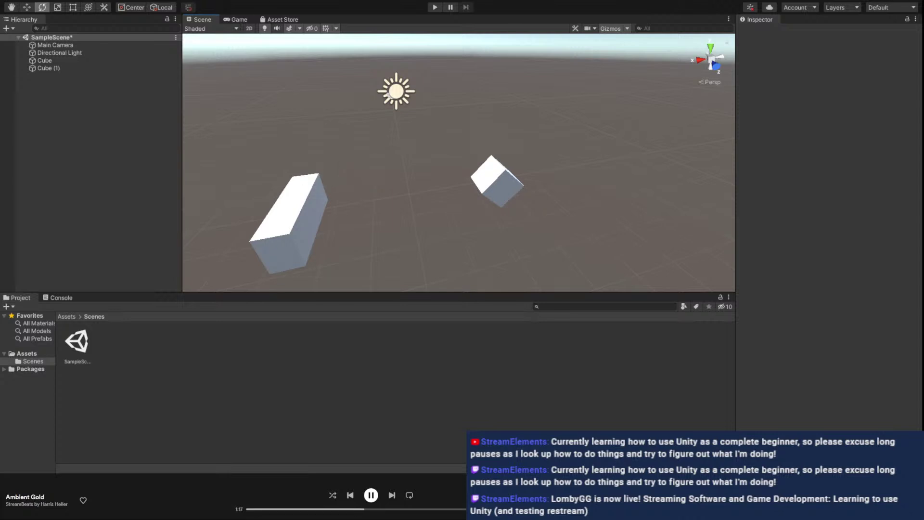
Add a sphere, place it between the cubes at about (-0.03, -0.32, -2.11) and scale it uniformly to 1.0595 using the combined Transform tool
{"action": "left_click", "coordinate": [40, 117]}
{"action": "key", "text": "ctrl+z"}
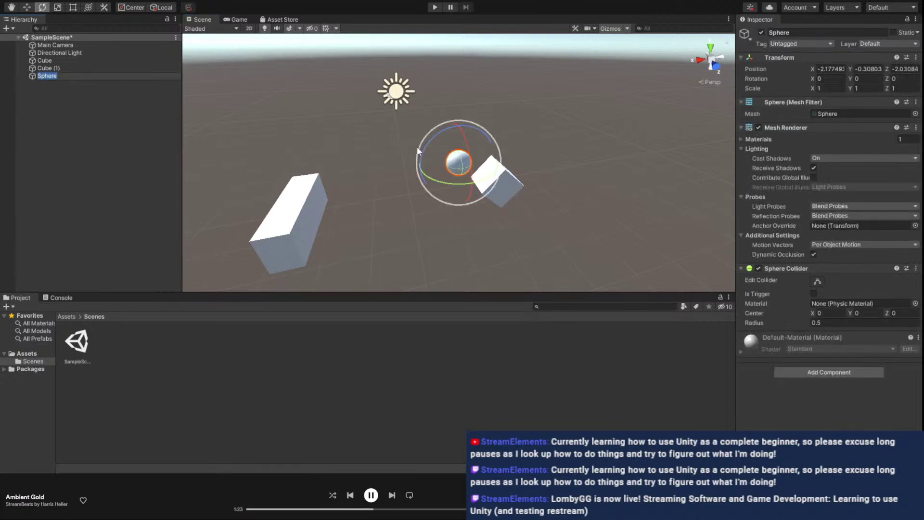
{"action": "left_click_drag", "start_coordinate": [458, 164], "coordinate": [459, 181]}
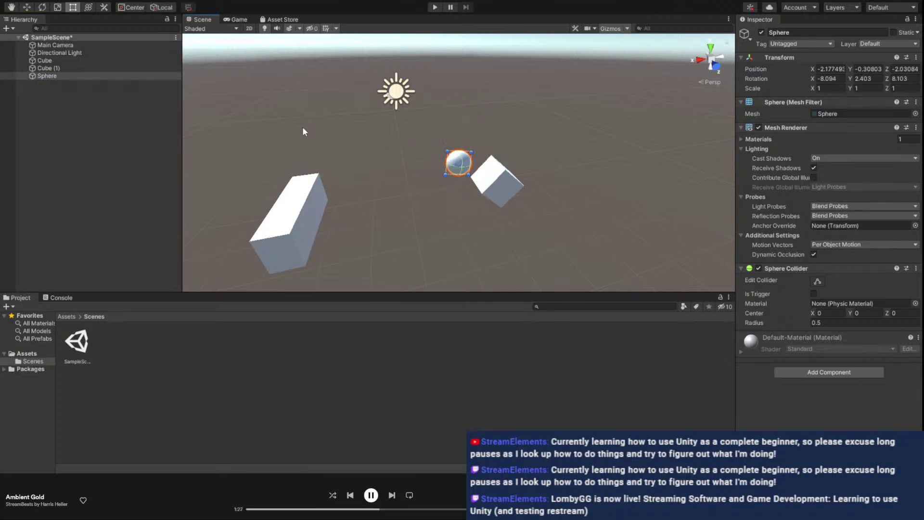
{"action": "key", "text": "y"}
{"action": "left_click_drag", "start_coordinate": [457, 172], "coordinate": [405, 169]}
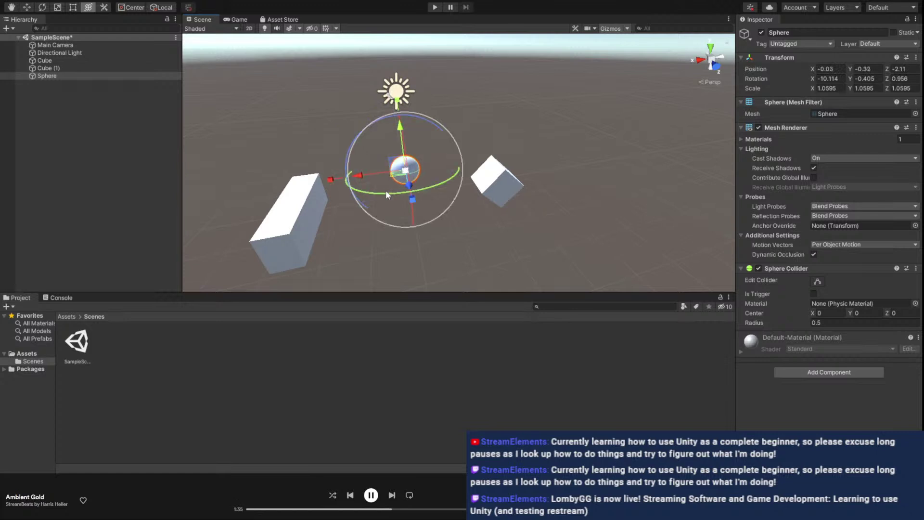
Duplicate the sphere, place the copy directly beneath it at (0, -1.91, -2.43) and enlarge it to a uniform scale of about 2.05
{"action": "key", "text": "ctrl+d"}
{"action": "left_click_drag", "start_coordinate": [404, 174], "coordinate": [423, 190]}
{"action": "left_click_drag", "start_coordinate": [403, 143], "coordinate": [463, 178]}
{"action": "middle_click_drag", "start_coordinate": [377, 163], "coordinate": [325, 118]}
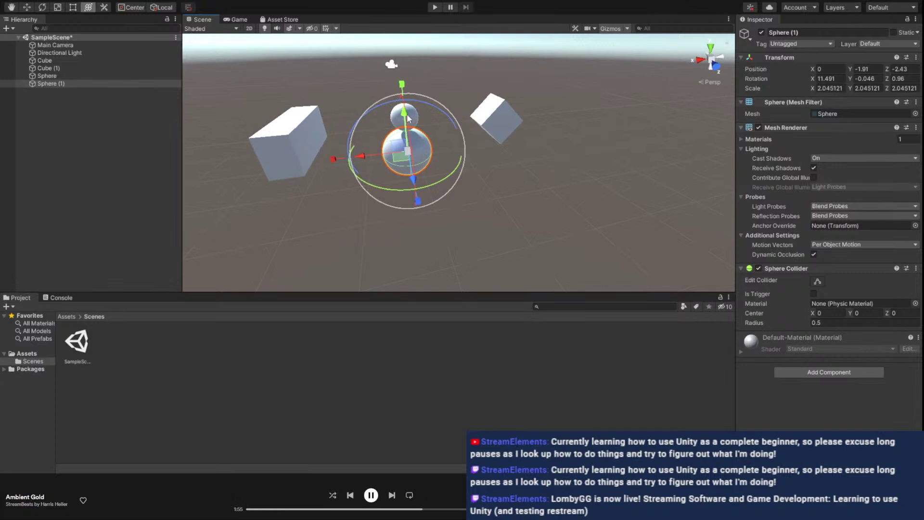
Select both spheres and move the stacked pair together as one snowman shape in front of the cubes
{"action": "left_click", "coordinate": [61, 78], "text": "ctrl"}
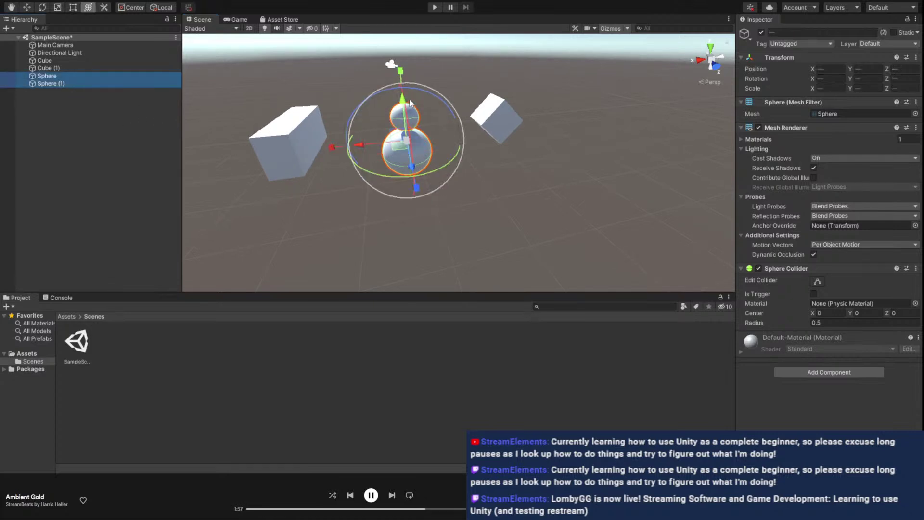
{"action": "left_click_drag", "start_coordinate": [408, 107], "coordinate": [445, 212]}
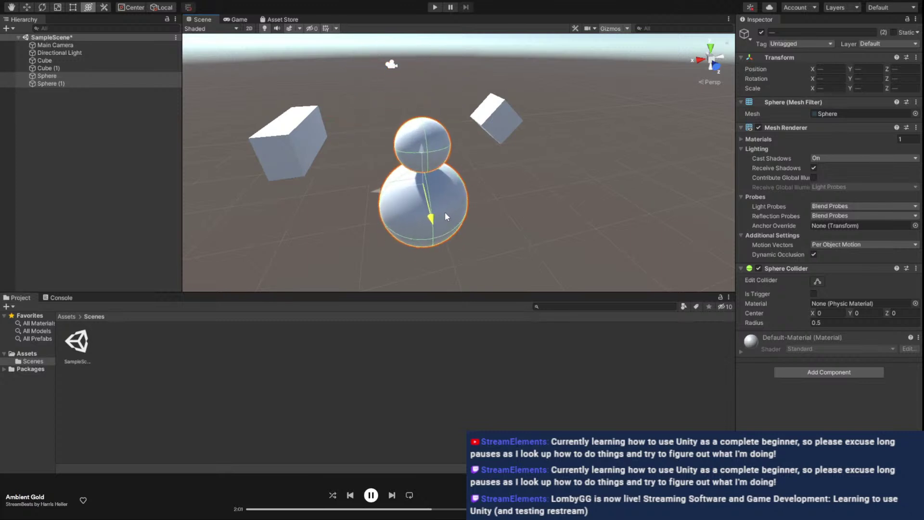
{"action": "scroll", "coordinate": [504, 146], "scroll_direction": "up", "scroll_amount": 3}
{"action": "middle_click_drag", "start_coordinate": [504, 146], "coordinate": [631, 98]}
{"action": "scroll", "coordinate": [632, 99], "scroll_direction": "down", "scroll_amount": 3}
{"action": "middle_click_drag", "start_coordinate": [448, 70], "coordinate": [567, 67]}
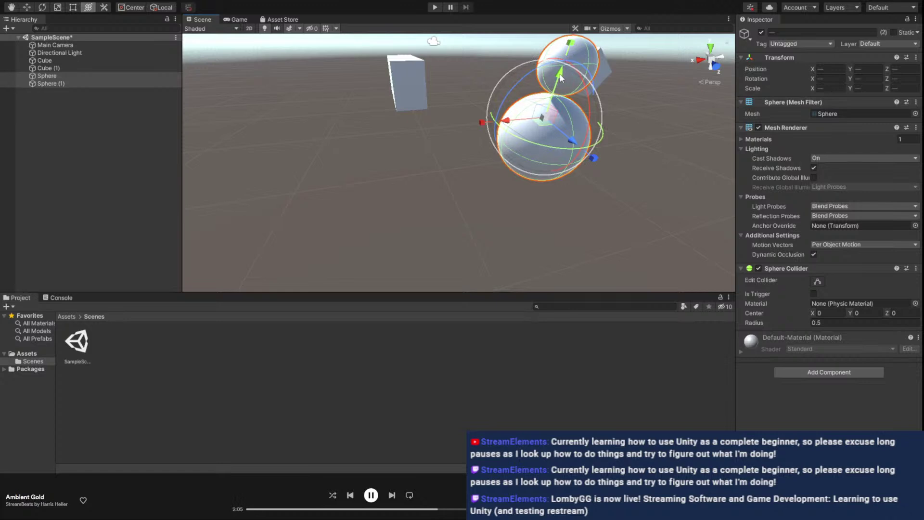
Move, rotate and shrink both spheres together, bringing the upper one to about (0.003, 0.98, 2.64) at a scale of about 0.53
{"action": "scroll", "coordinate": [561, 78], "scroll_direction": "up", "scroll_amount": 2}
{"action": "mouse_move", "coordinate": [553, 97]}
{"action": "left_mouse_down", "text": "alt"}
{"action": "mouse_move", "coordinate": [615, 43]}
{"action": "mouse_move", "coordinate": [656, 56]}
{"action": "mouse_move", "coordinate": [574, 101]}
{"action": "mouse_move", "coordinate": [539, 103]}
{"action": "left_mouse_up", "text": "alt"}
{"action": "left_click_drag", "start_coordinate": [427, 111], "coordinate": [422, 77]}
{"action": "left_click_drag", "start_coordinate": [430, 121], "coordinate": [418, 128]}
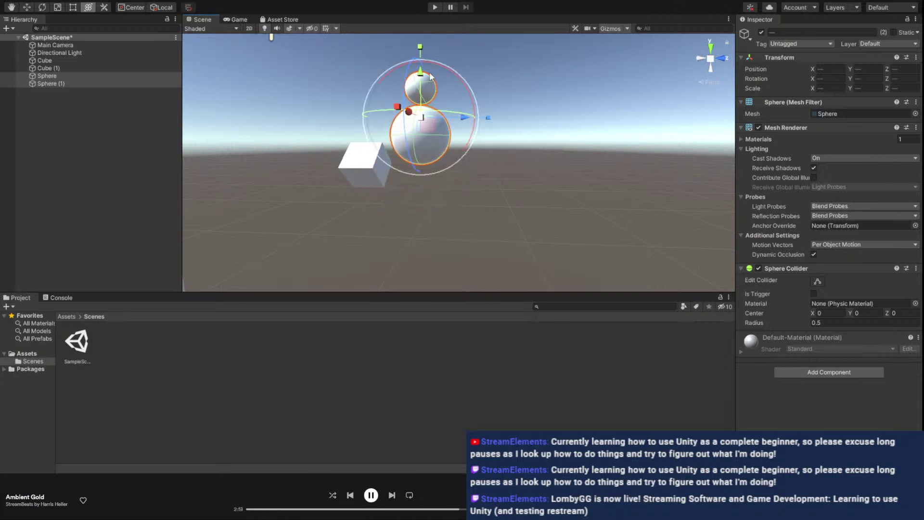
{"action": "left_click_drag", "start_coordinate": [422, 81], "coordinate": [445, 194]}
{"action": "left_click_drag", "start_coordinate": [422, 162], "coordinate": [671, 110], "text": "alt"}
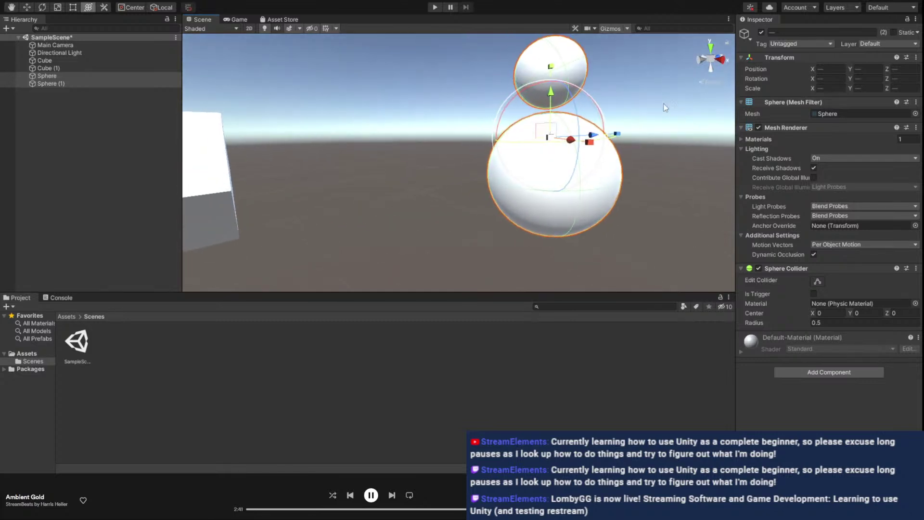
{"action": "left_click_drag", "start_coordinate": [608, 136], "coordinate": [607, 124]}
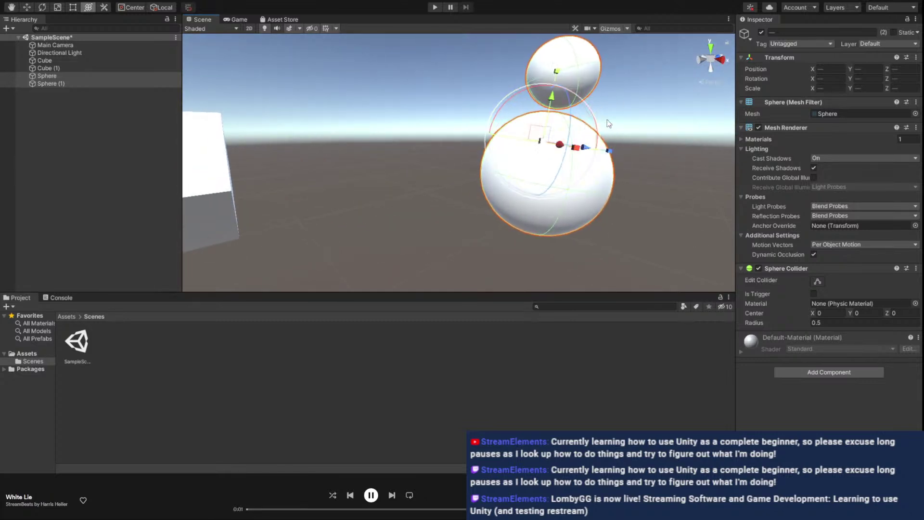
Narrow the snowman's lower sphere slightly along its X axis
{"action": "left_click", "coordinate": [565, 65]}
{"action": "left_click_drag", "start_coordinate": [645, 84], "coordinate": [476, 172], "text": "alt"}
{"action": "scroll", "coordinate": [491, 121], "scroll_direction": "down", "scroll_amount": 5}
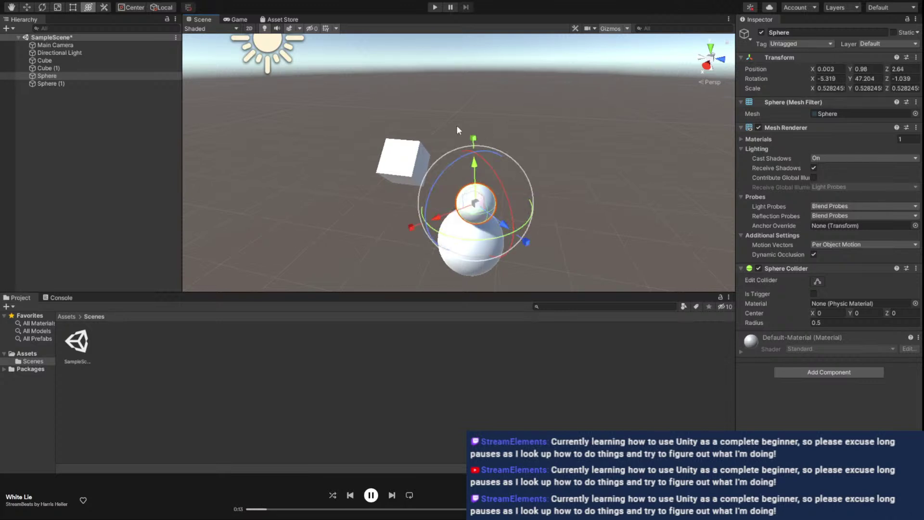
{"action": "left_click_drag", "start_coordinate": [373, 239], "coordinate": [337, 176], "text": "alt"}
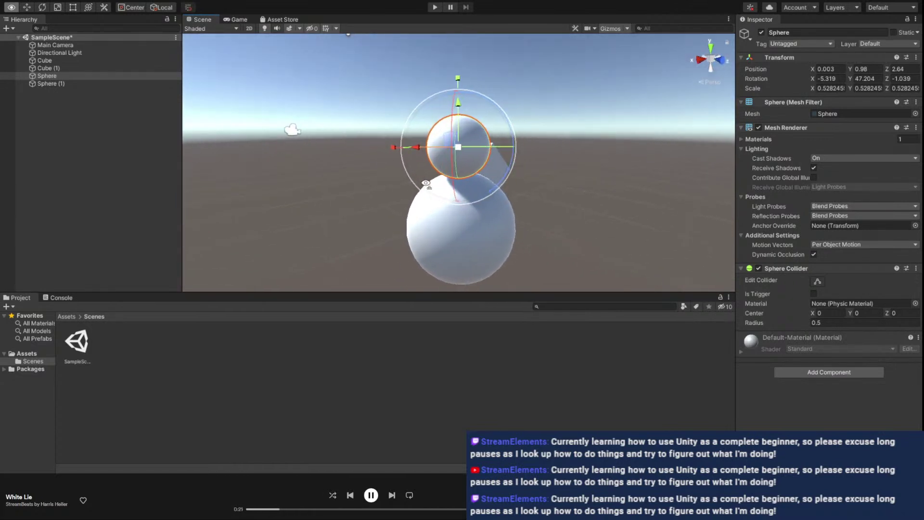
{"action": "left_click", "coordinate": [486, 238]}
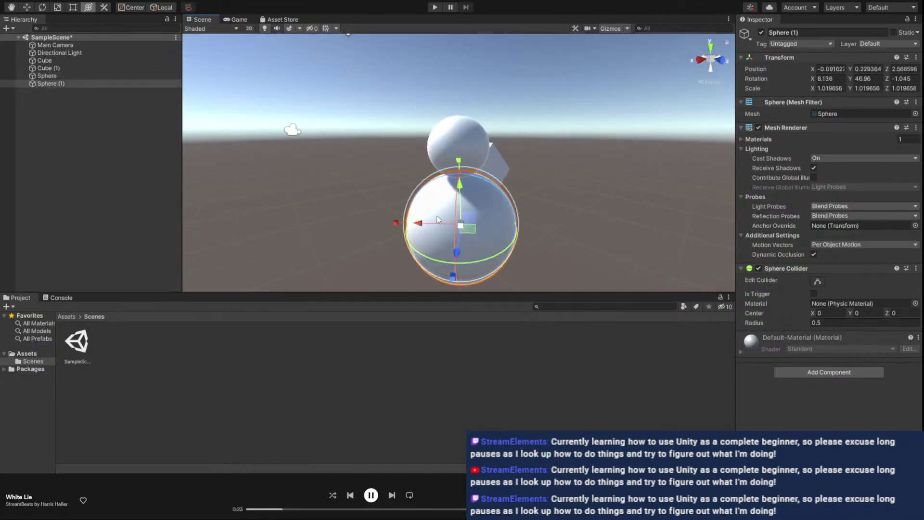
{"action": "left_click_drag", "start_coordinate": [396, 224], "coordinate": [405, 217]}
Lower the snowman's upper sphere to Y position 0.948 and flatten its Y scale to about 0.473
{"action": "left_click", "coordinate": [469, 143]}
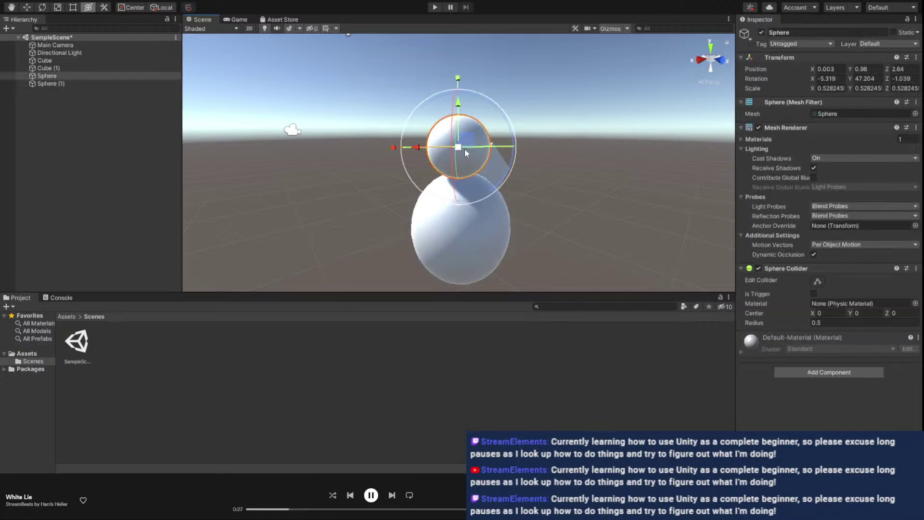
{"action": "left_click_drag", "start_coordinate": [460, 109], "coordinate": [461, 120]}
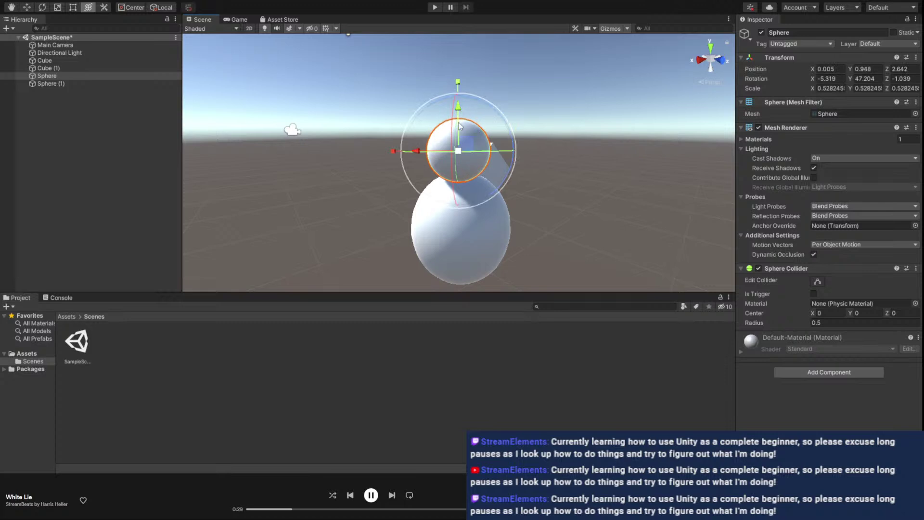
{"action": "left_click_drag", "start_coordinate": [457, 85], "coordinate": [458, 89]}
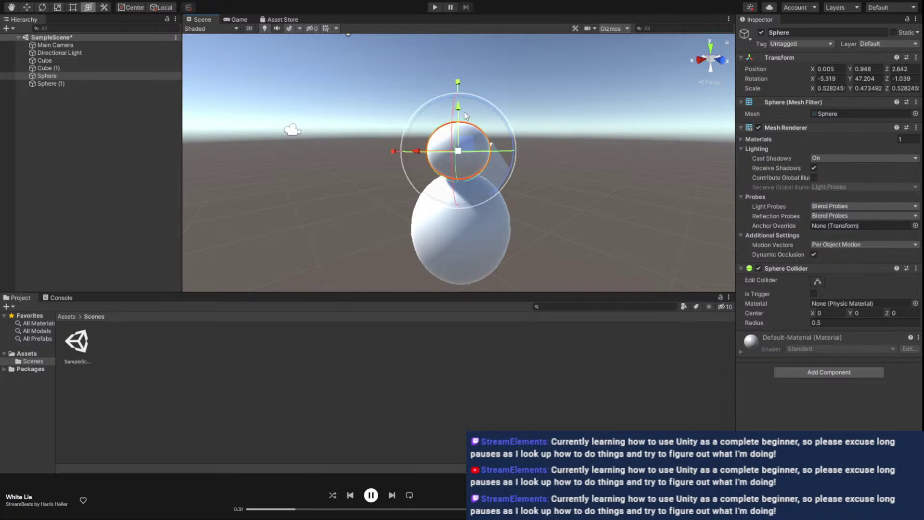
Lower the snowman's upper sphere to Y position 0.92 so it sinks slightly into the lower sphere
{"action": "left_click", "coordinate": [545, 251]}
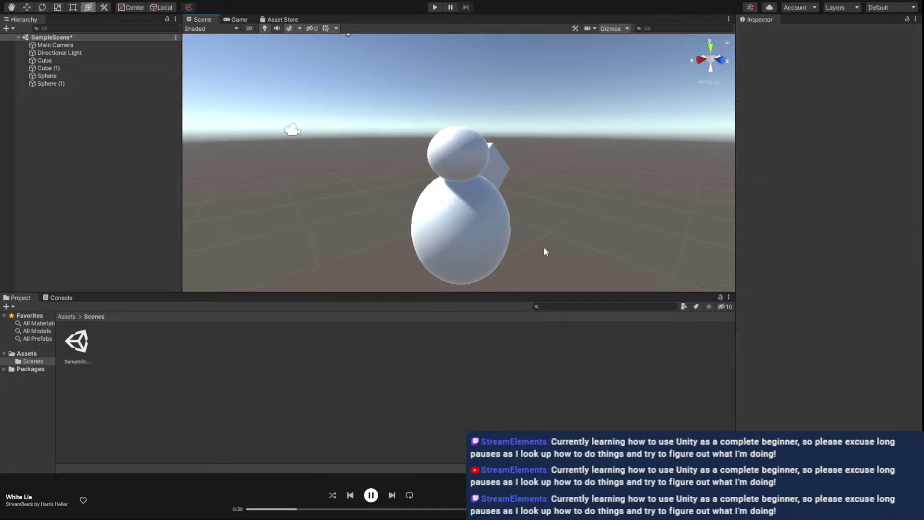
{"action": "left_click", "coordinate": [479, 179]}
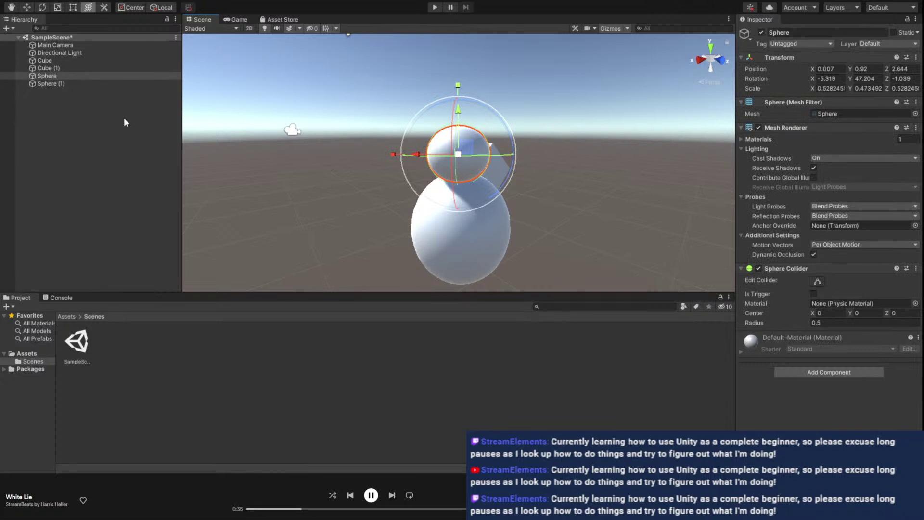
Try out a cylinder beside the snowman, stretched to a Y scale of 1.3017 and tilted, and delete it
{"action": "left_click", "coordinate": [53, 84]}
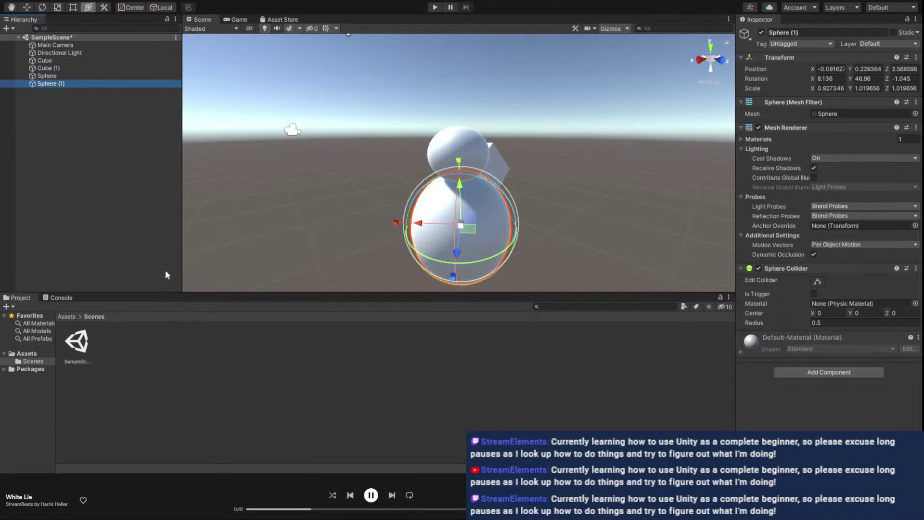
{"action": "left_click", "coordinate": [440, 132]}
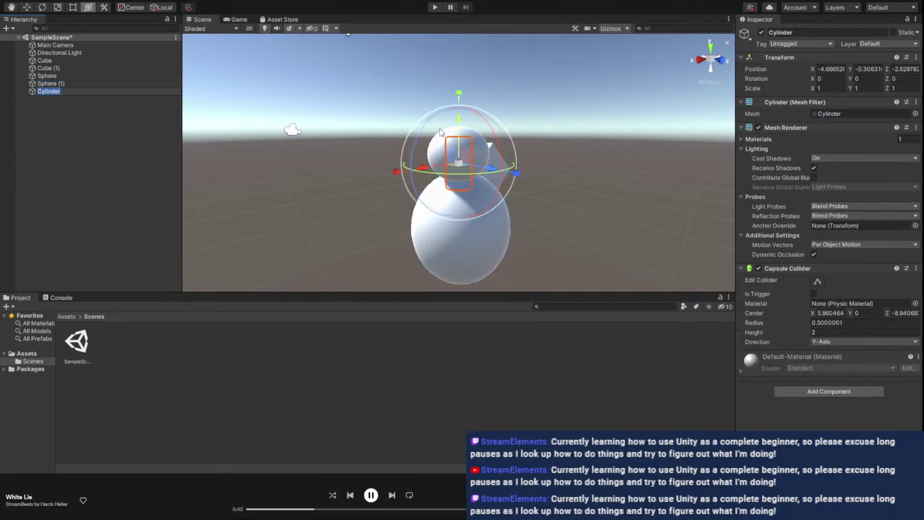
{"action": "left_click_drag", "start_coordinate": [466, 152], "coordinate": [393, 139]}
{"action": "mouse_move", "coordinate": [391, 102]}
{"action": "left_mouse_down"}
{"action": "mouse_move", "coordinate": [391, 110]}
{"action": "mouse_move", "coordinate": [391, 92]}
{"action": "left_mouse_up"}
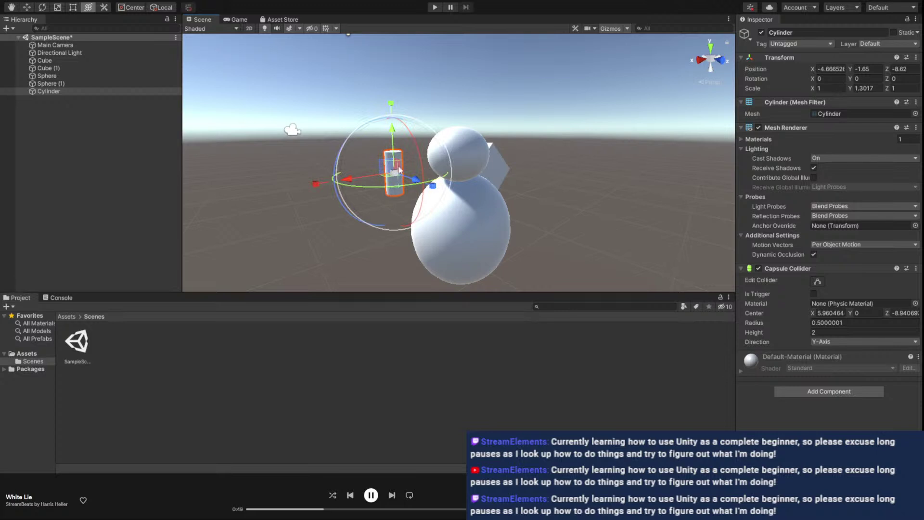
{"action": "left_click_drag", "start_coordinate": [393, 157], "coordinate": [328, 135]}
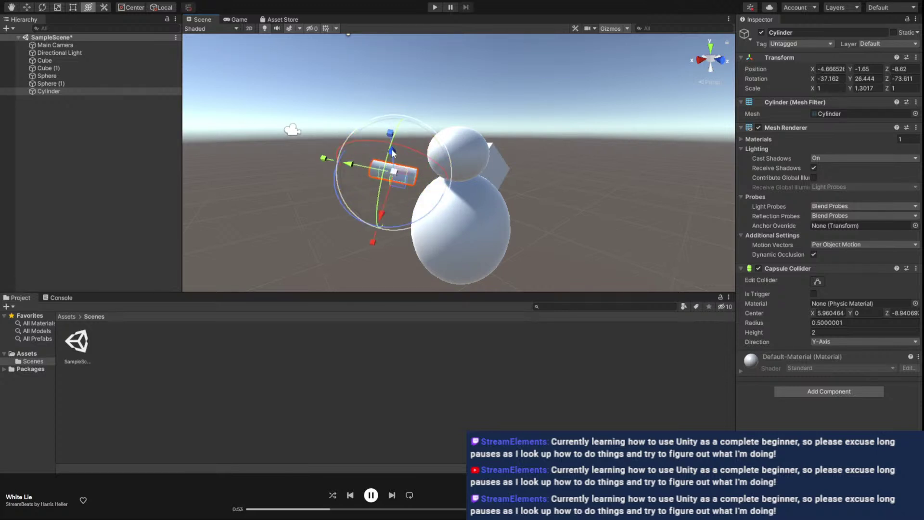
{"action": "left_click_drag", "start_coordinate": [366, 167], "coordinate": [390, 169]}
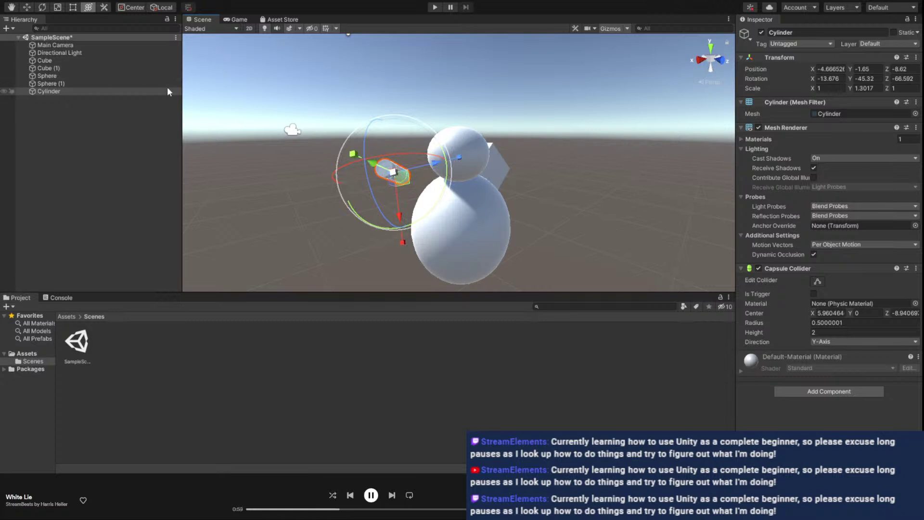
{"action": "key", "text": "Delete"}
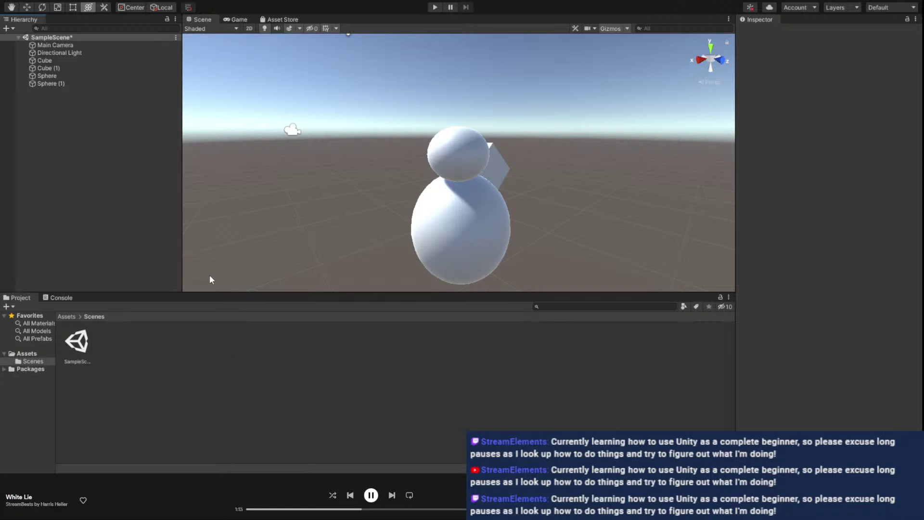
Add a third sphere to the scene and shrink it uniformly to a scale of about 0.503
{"action": "key", "text": "ctrl+y"}
{"action": "left_click_drag", "start_coordinate": [453, 166], "coordinate": [438, 144]}
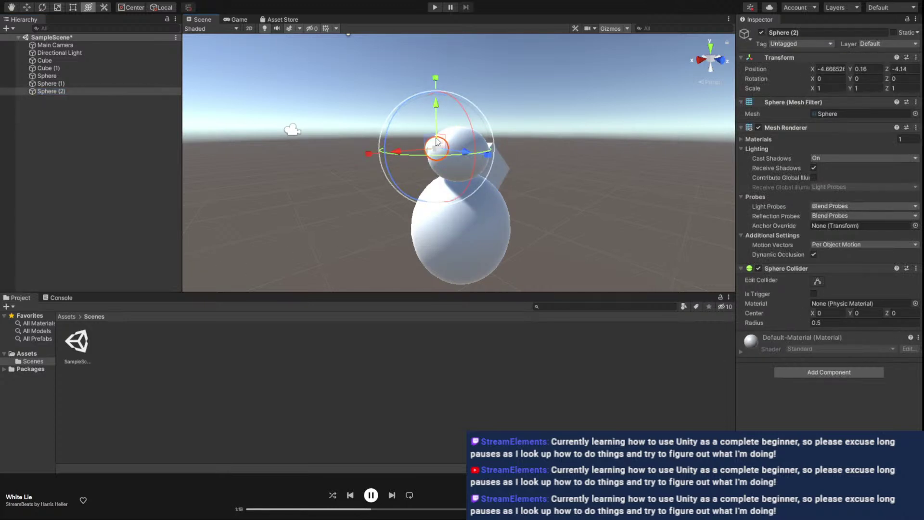
{"action": "left_click_drag", "start_coordinate": [434, 154], "coordinate": [409, 151]}
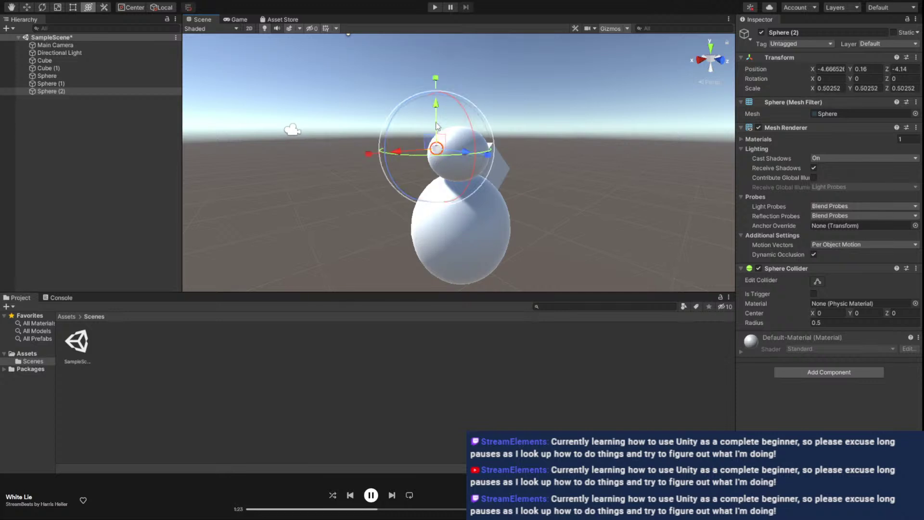
Move the new small sphere next to the snowman's body, at about (-0.488, 0.36, 2.505)
{"action": "left_click_drag", "start_coordinate": [437, 110], "coordinate": [436, 92]}
{"action": "left_click_drag", "start_coordinate": [465, 134], "coordinate": [523, 135]}
{"action": "right_click_drag", "start_coordinate": [558, 85], "coordinate": [616, 86]}
{"action": "left_click_drag", "start_coordinate": [474, 72], "coordinate": [289, 219]}
{"action": "right_click_drag", "start_coordinate": [345, 167], "coordinate": [325, 142]}
{"action": "middle_click_drag", "start_coordinate": [326, 142], "coordinate": [364, 139]}
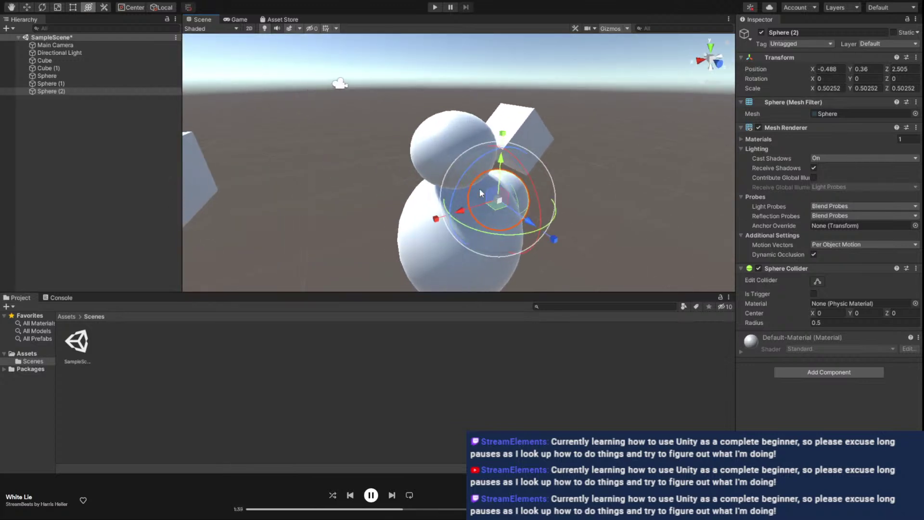
Move the small sphere up beside the head at (0.218, 1.11, 2.505) and reduce its scale to about (0.05, 0.042, -0.213)
{"action": "left_click_drag", "start_coordinate": [500, 163], "coordinate": [362, 124]}
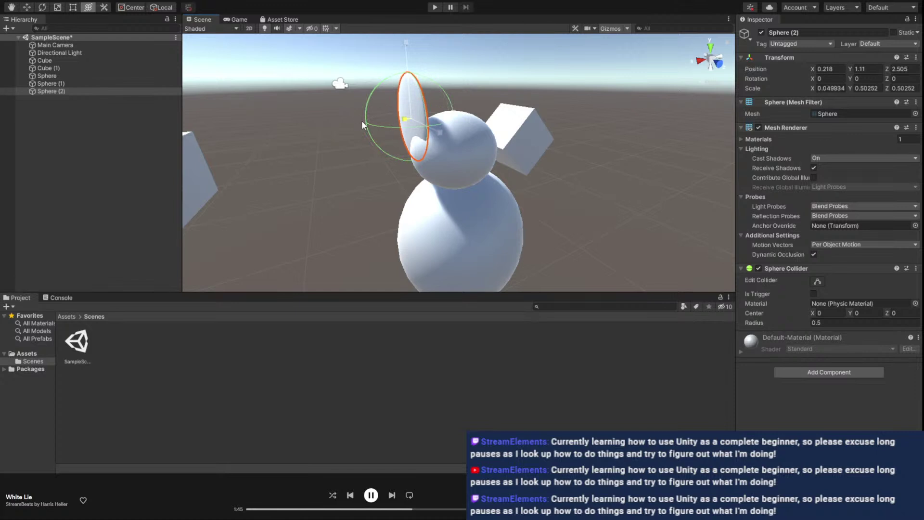
{"action": "left_click_drag", "start_coordinate": [437, 133], "coordinate": [422, 143]}
{"action": "left_click_drag", "start_coordinate": [405, 43], "coordinate": [408, 76]}
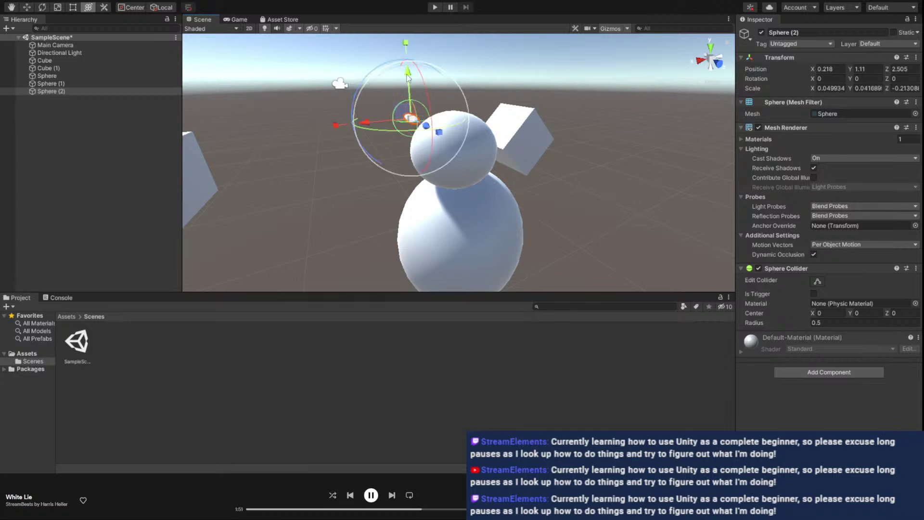
Shrink the small sphere to an eye-sized dot with a scale of about (0.029, 0.024, -0.033)
{"action": "key", "text": "f"}
{"action": "scroll", "coordinate": [392, 95], "scroll_direction": "down", "scroll_amount": 5}
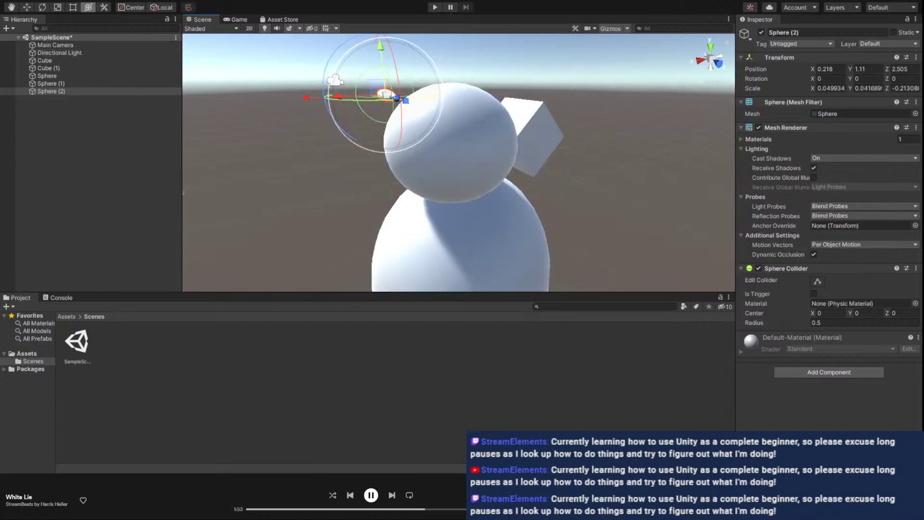
{"action": "right_click_drag", "start_coordinate": [422, 100], "coordinate": [391, 153]}
{"action": "right_click_drag", "start_coordinate": [338, 140], "coordinate": [466, 143]}
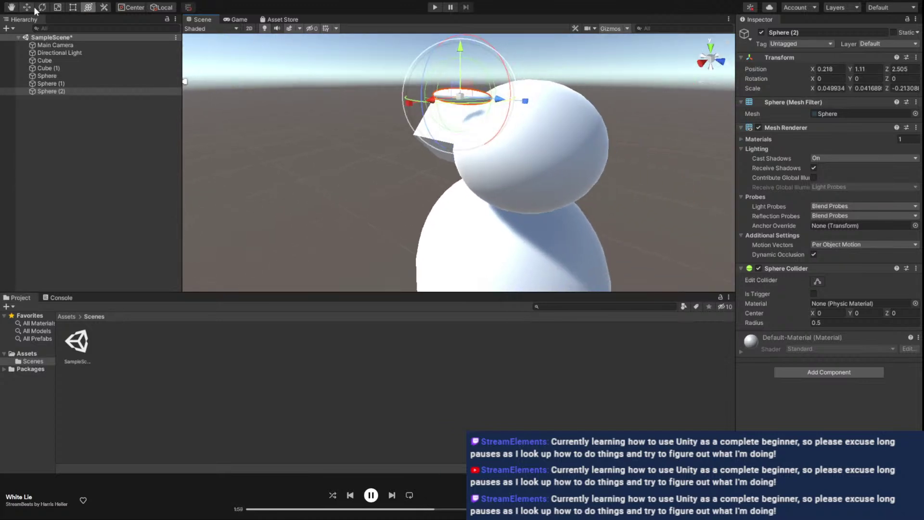
{"action": "left_click", "coordinate": [58, 7]}
{"action": "mouse_move", "coordinate": [456, 99]}
{"action": "left_mouse_down"}
{"action": "mouse_move", "coordinate": [480, 100]}
{"action": "mouse_move", "coordinate": [417, 84]}
{"action": "mouse_move", "coordinate": [491, 97]}
{"action": "mouse_move", "coordinate": [462, 98]}
{"action": "left_mouse_up"}
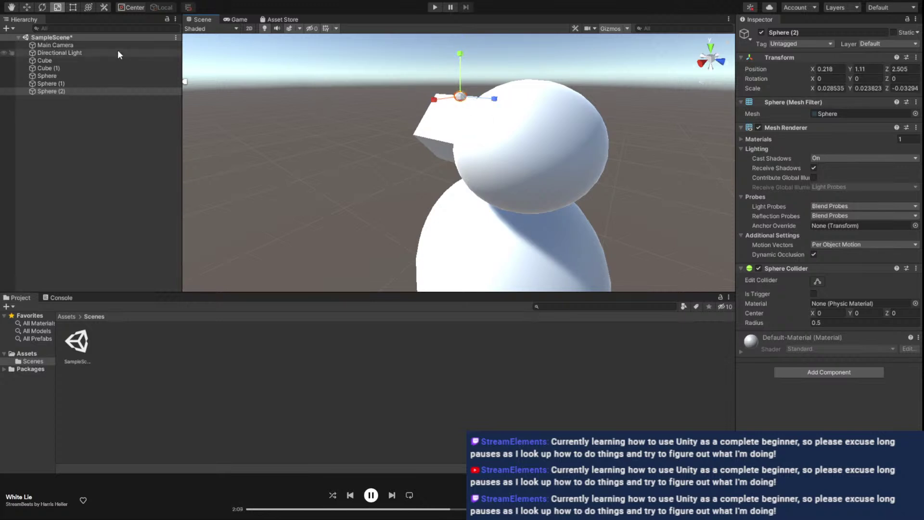
Move the tiny sphere near the snowman's head to X position 0.5735 and Z position 2.8199
{"action": "key", "text": "w"}
{"action": "left_click_drag", "start_coordinate": [462, 104], "coordinate": [518, 146]}
{"action": "scroll", "coordinate": [626, 125], "scroll_direction": "up", "scroll_amount": 2}
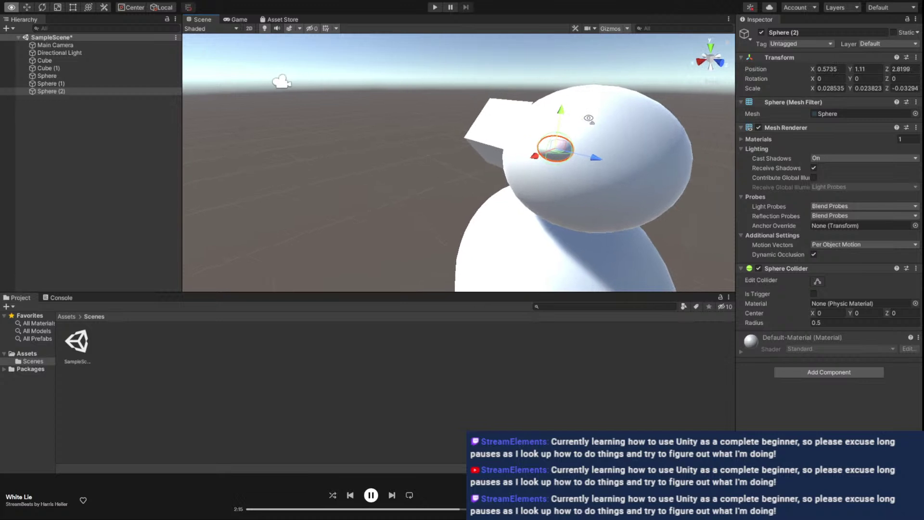
Turn the scene to the front view and switch the editor layout to 4 Split
{"action": "left_click", "coordinate": [722, 67]}
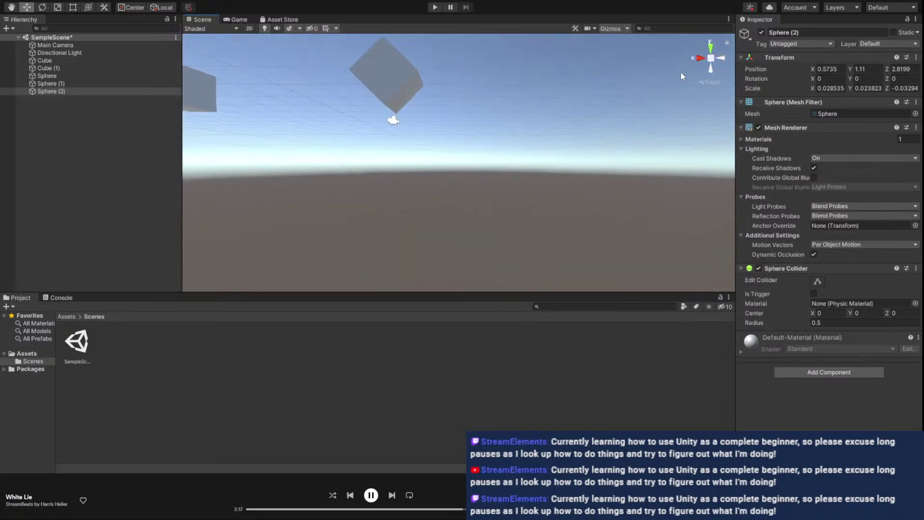
{"action": "right_click_drag", "start_coordinate": [722, 67], "coordinate": [385, 96]}
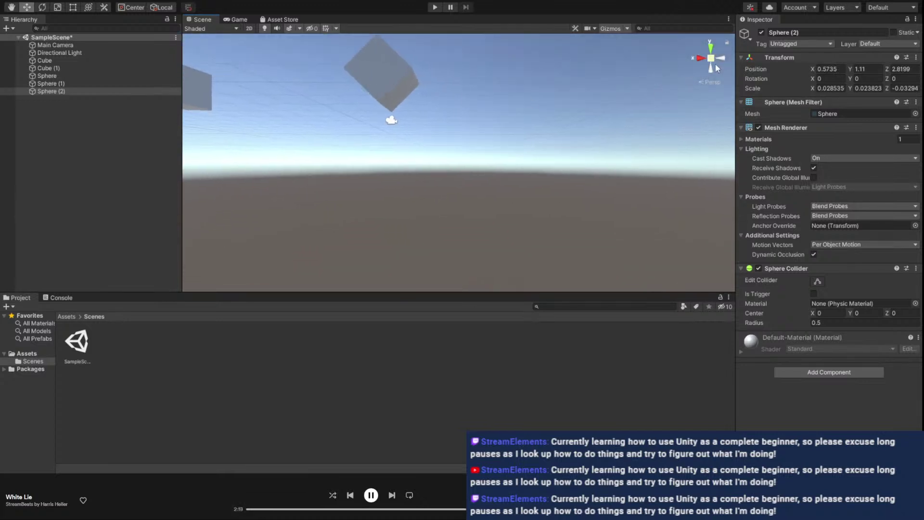
{"action": "right_click_drag", "start_coordinate": [374, 151], "coordinate": [391, 153]}
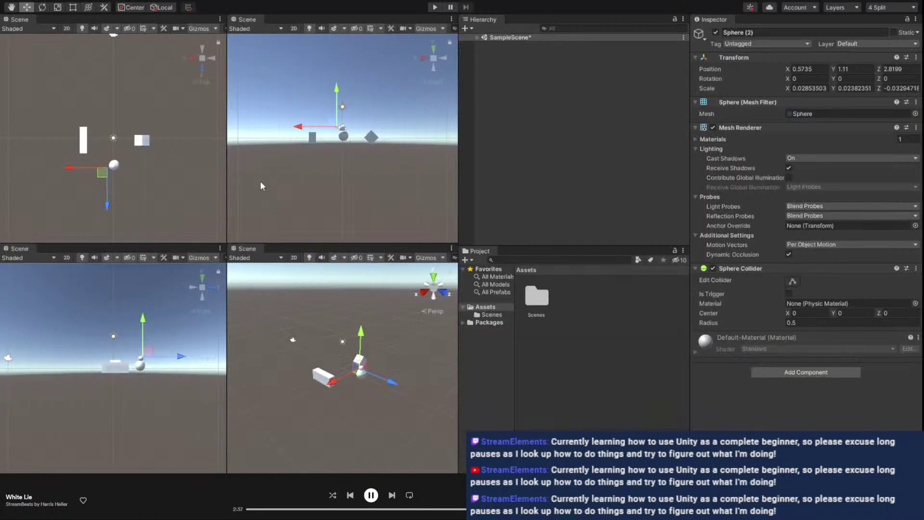
Examine the snowman and the tiny sphere up close in the top, right and perspective scene views
{"action": "scroll", "coordinate": [156, 181], "scroll_direction": "up", "scroll_amount": 5}
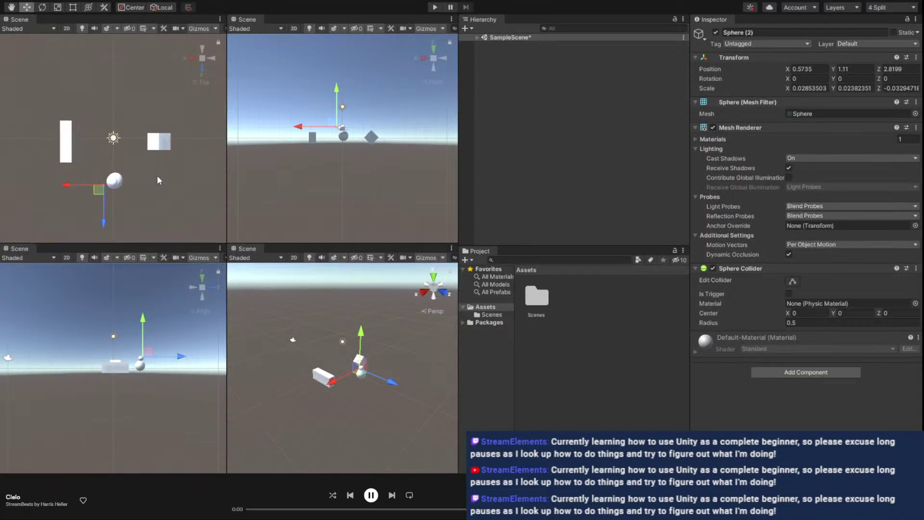
{"action": "scroll", "coordinate": [381, 168], "scroll_direction": "up", "scroll_amount": 5}
{"action": "scroll", "coordinate": [357, 378], "scroll_direction": "up", "scroll_amount": 5}
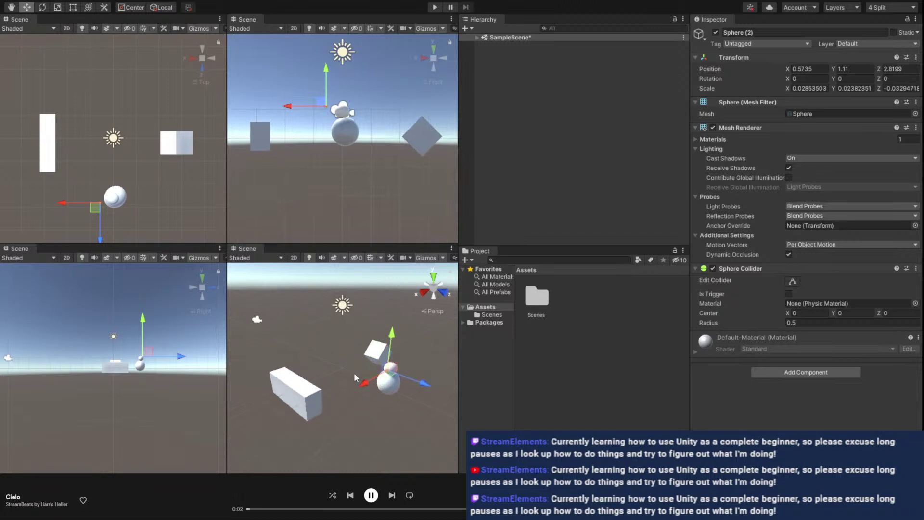
{"action": "scroll", "coordinate": [365, 370], "scroll_direction": "up", "scroll_amount": 3}
{"action": "middle_click_drag", "start_coordinate": [382, 363], "coordinate": [299, 348]}
{"action": "scroll", "coordinate": [386, 355], "scroll_direction": "up", "scroll_amount": 5}
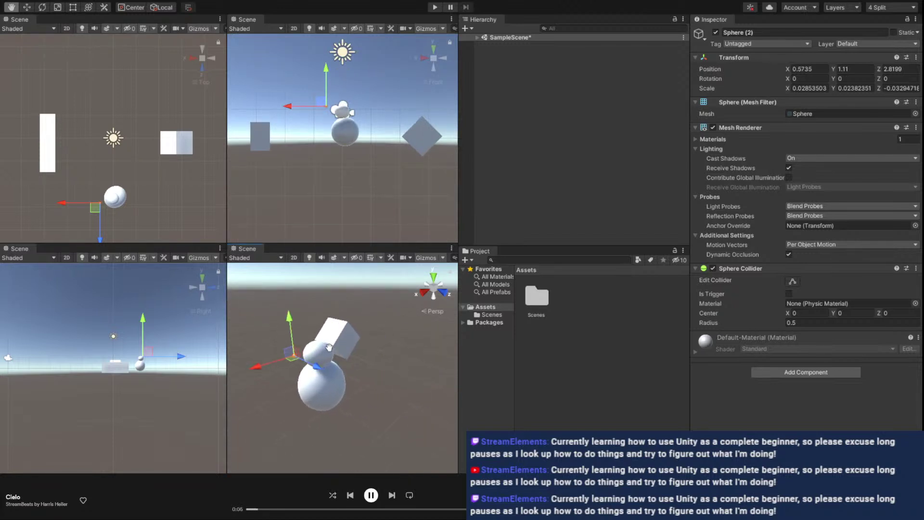
{"action": "middle_click_drag", "start_coordinate": [356, 346], "coordinate": [336, 335]}
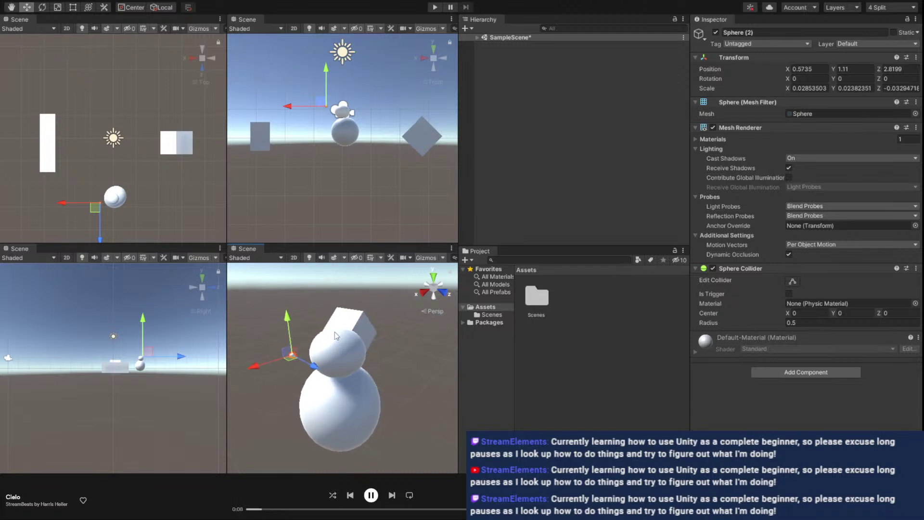
{"action": "scroll", "coordinate": [149, 344], "scroll_direction": "up", "scroll_amount": 8}
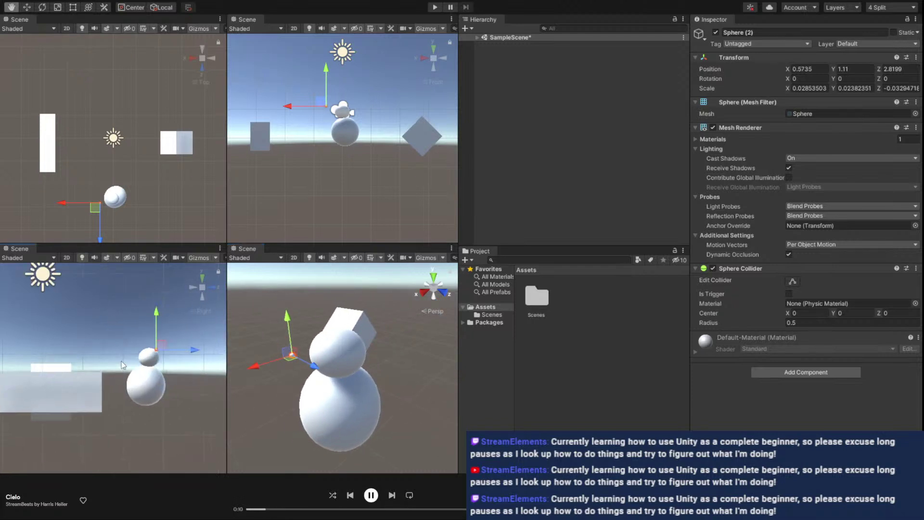
{"action": "scroll", "coordinate": [161, 359], "scroll_direction": "up", "scroll_amount": 4}
{"action": "middle_click_drag", "start_coordinate": [202, 337], "coordinate": [128, 315]}
{"action": "scroll", "coordinate": [128, 315], "scroll_direction": "up", "scroll_amount": 2}
{"action": "scroll", "coordinate": [147, 178], "scroll_direction": "up", "scroll_amount": 4}
{"action": "middle_click_drag", "start_coordinate": [126, 229], "coordinate": [154, 130]}
{"action": "scroll", "coordinate": [124, 177], "scroll_direction": "up", "scroll_amount": 3}
{"action": "scroll", "coordinate": [123, 174], "scroll_direction": "up", "scroll_amount": 2}
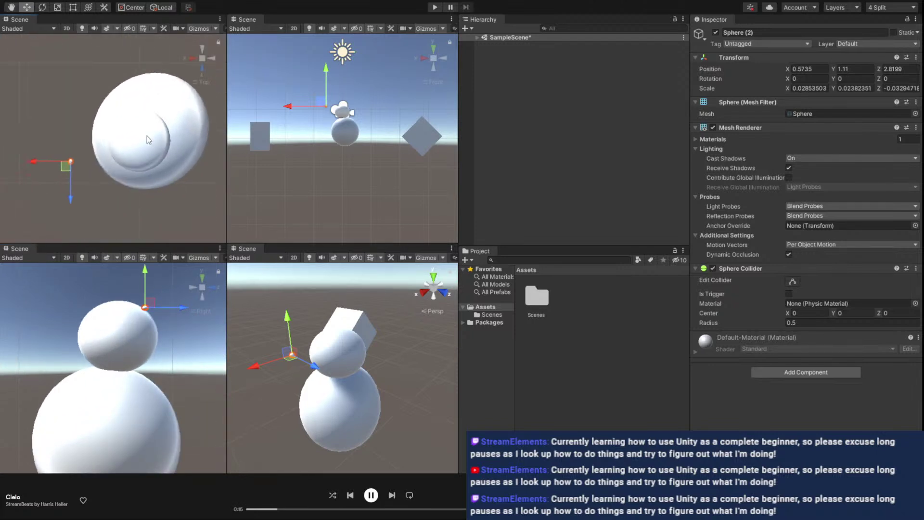
Reduce the snowman's lower sphere to a Z scale of about 0.93 so it looks round from above
{"action": "left_click", "coordinate": [186, 118]}
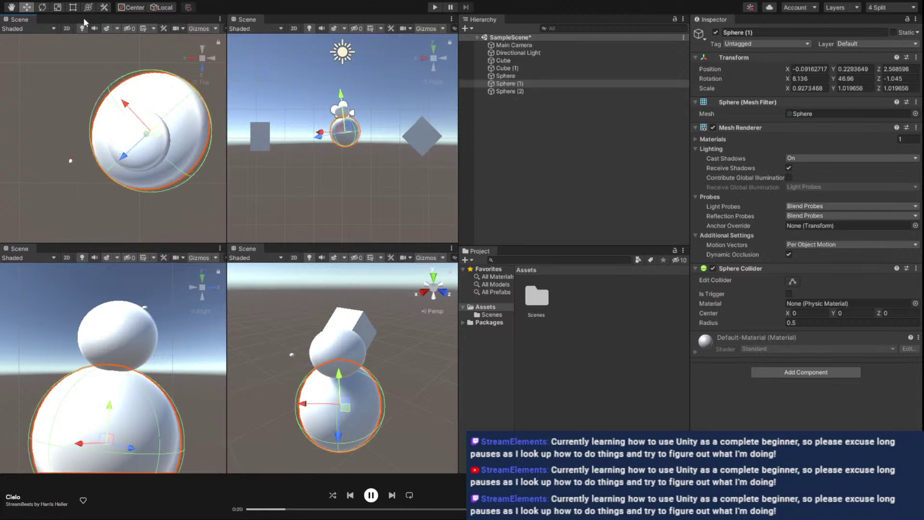
{"action": "left_click", "coordinate": [58, 8]}
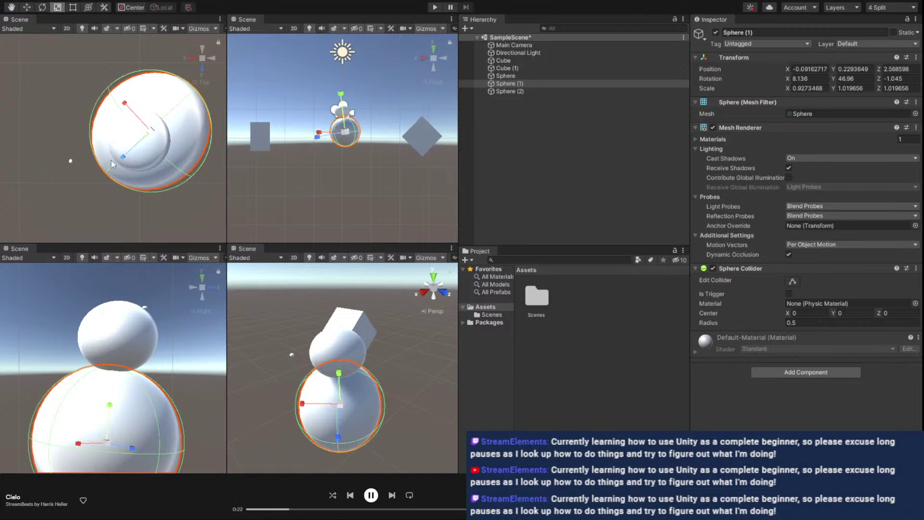
{"action": "left_click_drag", "start_coordinate": [122, 159], "coordinate": [124, 158]}
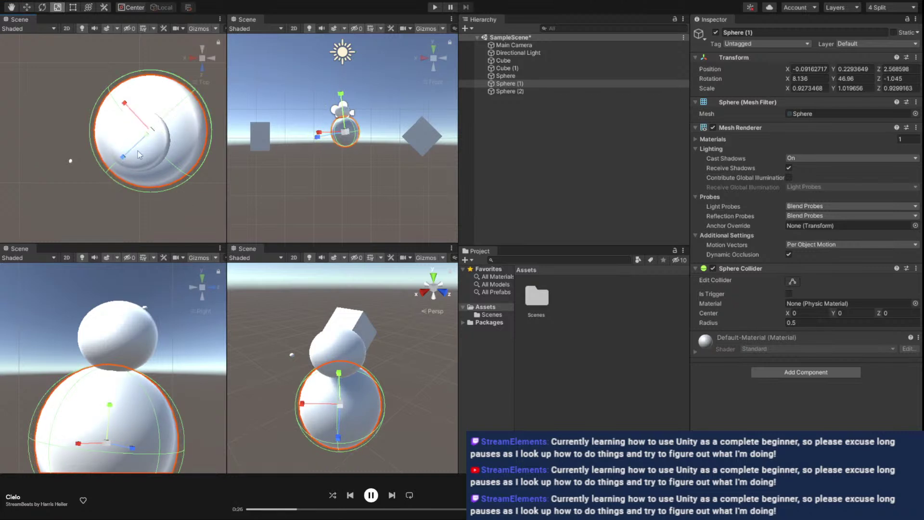
Centre the snowman's upper sphere over the lower one by moving it to about (-0.041, 0.914, 2.6)
{"action": "left_click", "coordinate": [138, 152]}
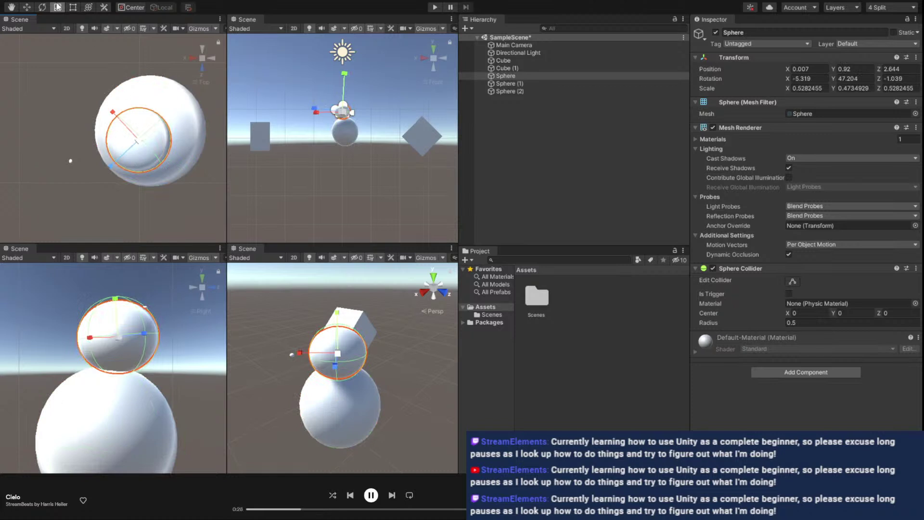
{"action": "left_click", "coordinate": [26, 7]}
{"action": "left_click", "coordinate": [154, 132]}
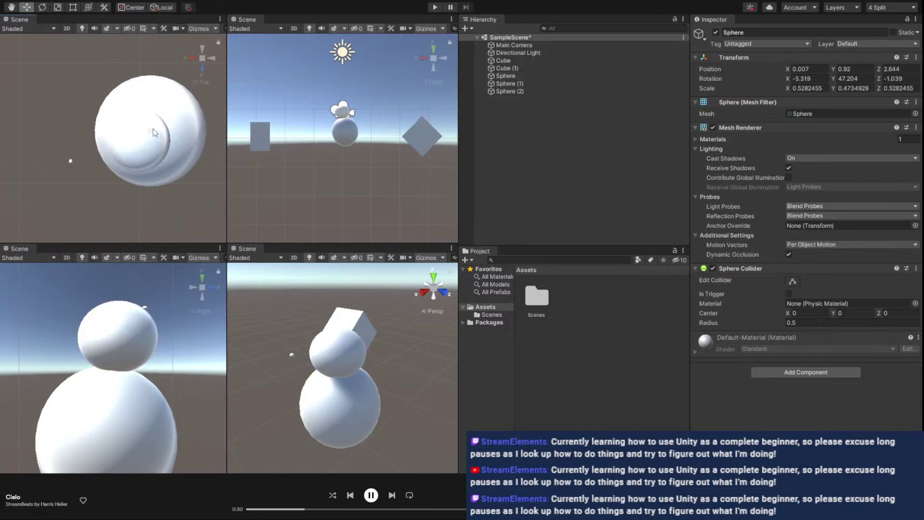
{"action": "left_click", "coordinate": [162, 152]}
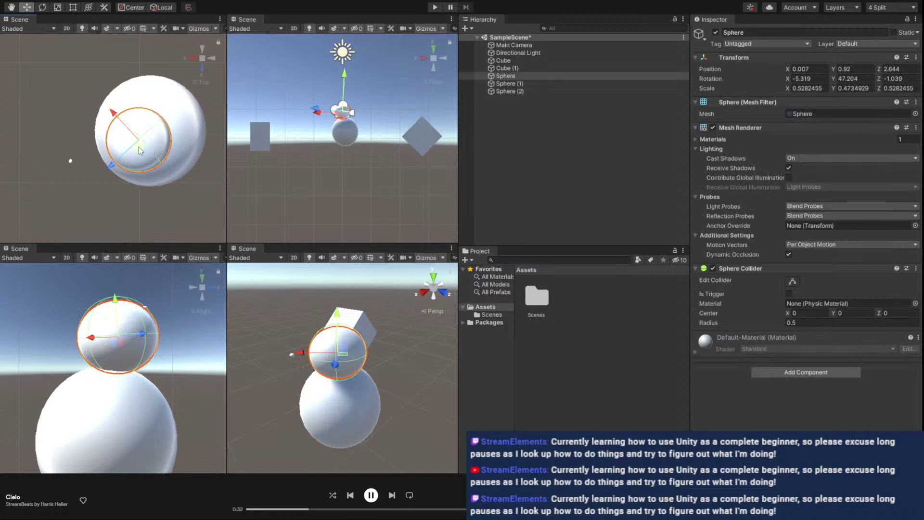
{"action": "left_click_drag", "start_coordinate": [107, 172], "coordinate": [114, 165]}
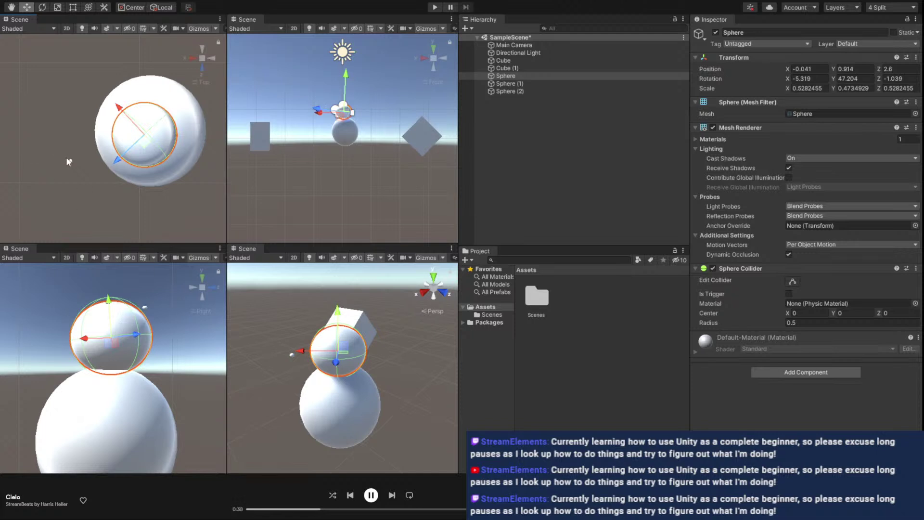
Select the tiny sphere beside the snowman and examine its Default-Material properties, including albedo, emission and the collider's material
{"action": "left_click", "coordinate": [69, 159]}
{"action": "left_click", "coordinate": [71, 160]}
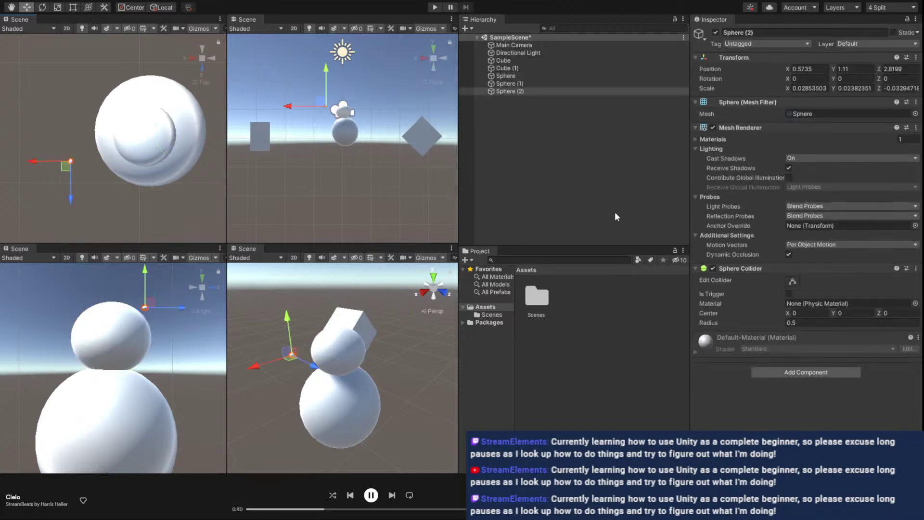
{"action": "left_click", "coordinate": [732, 138]}
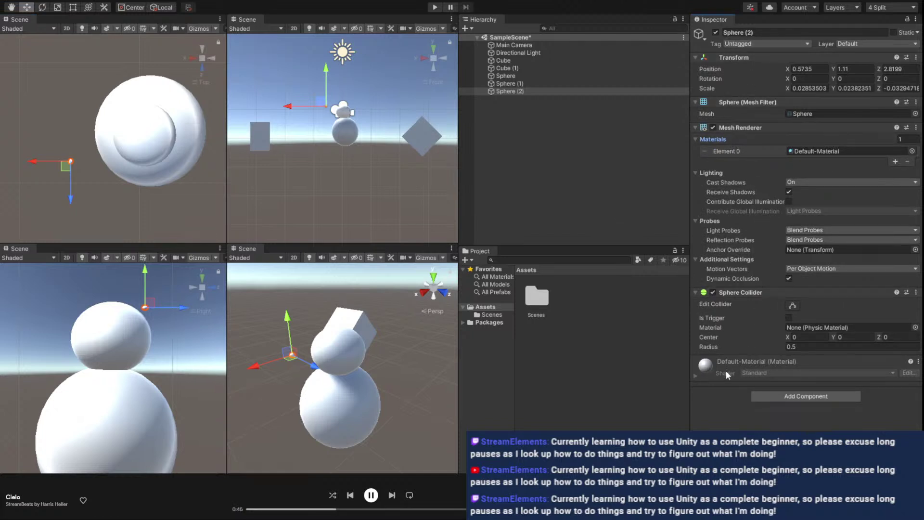
{"action": "left_click", "coordinate": [700, 374]}
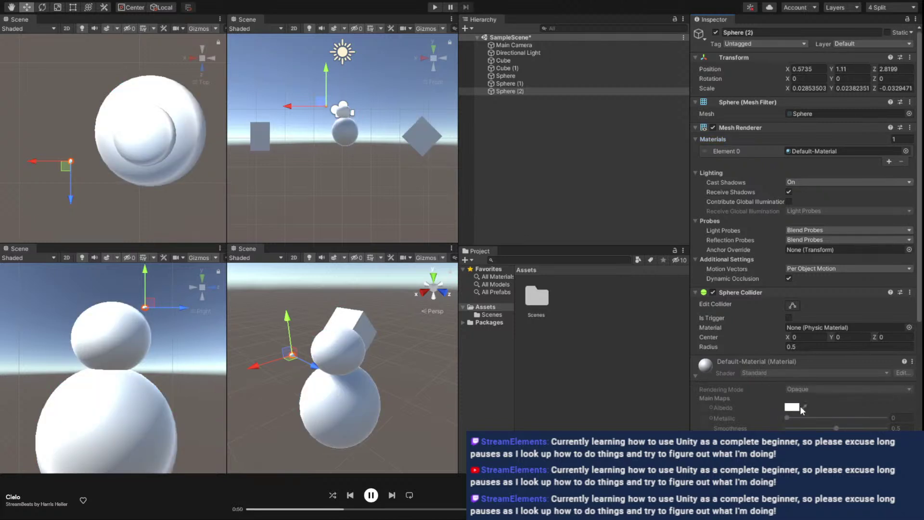
{"action": "left_click", "coordinate": [789, 374]}
{"action": "left_click", "coordinate": [743, 363]}
{"action": "scroll", "coordinate": [740, 414], "scroll_direction": "down", "scroll_amount": 5}
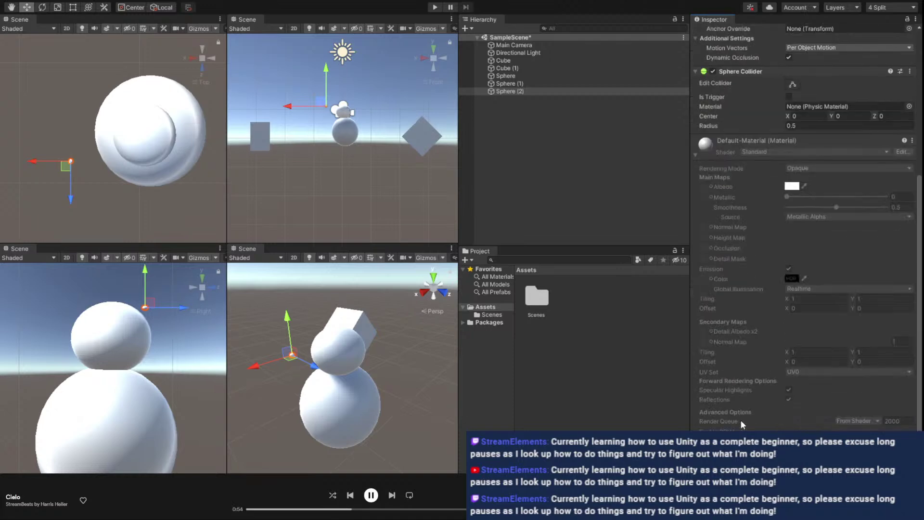
{"action": "scroll", "coordinate": [746, 304], "scroll_direction": "up", "scroll_amount": 5}
{"action": "left_click", "coordinate": [734, 362]}
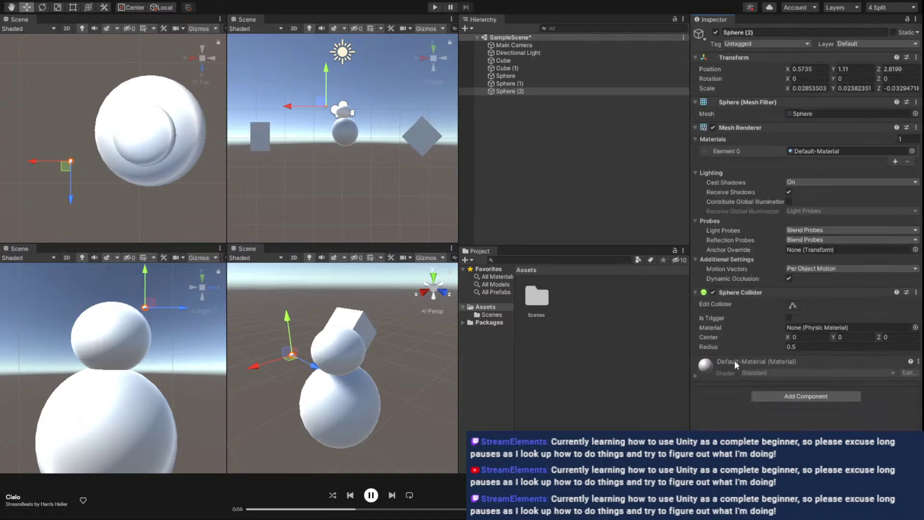
{"action": "left_click", "coordinate": [821, 328]}
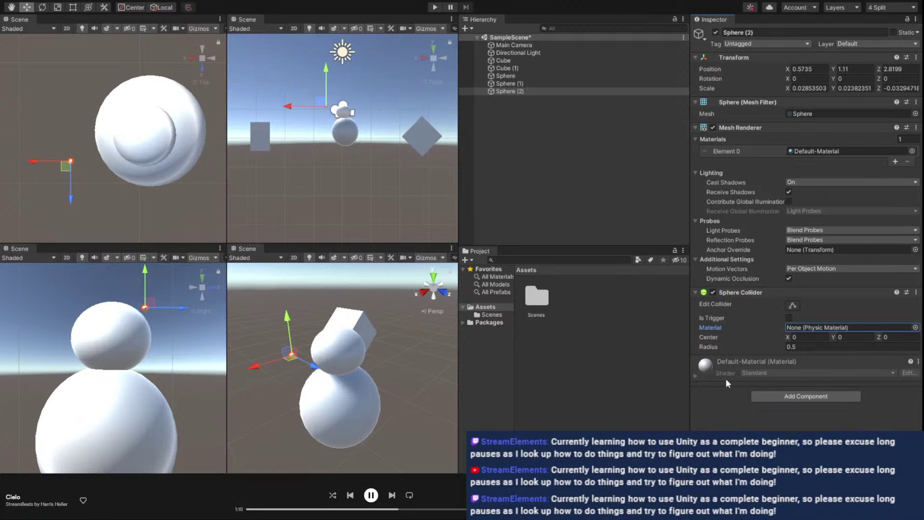
{"action": "left_click", "coordinate": [715, 372]}
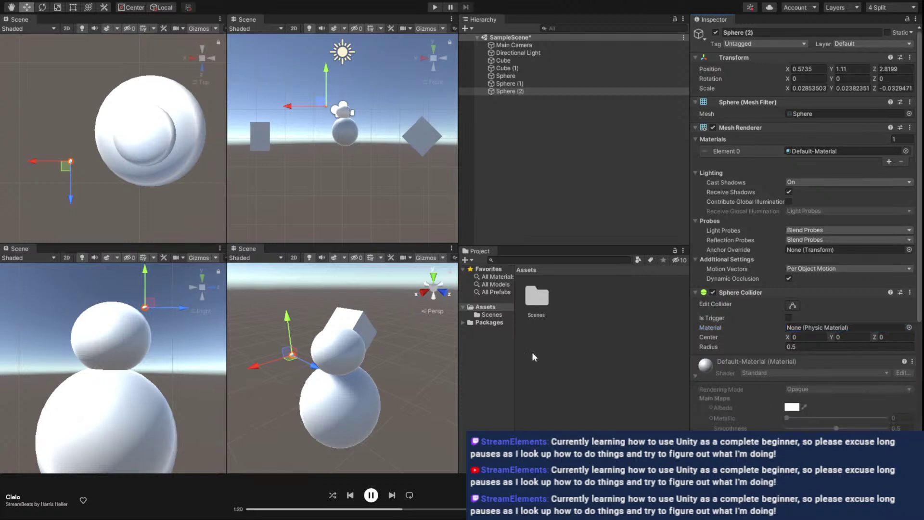
{"action": "scroll", "coordinate": [794, 392], "scroll_direction": "down", "scroll_amount": 5}
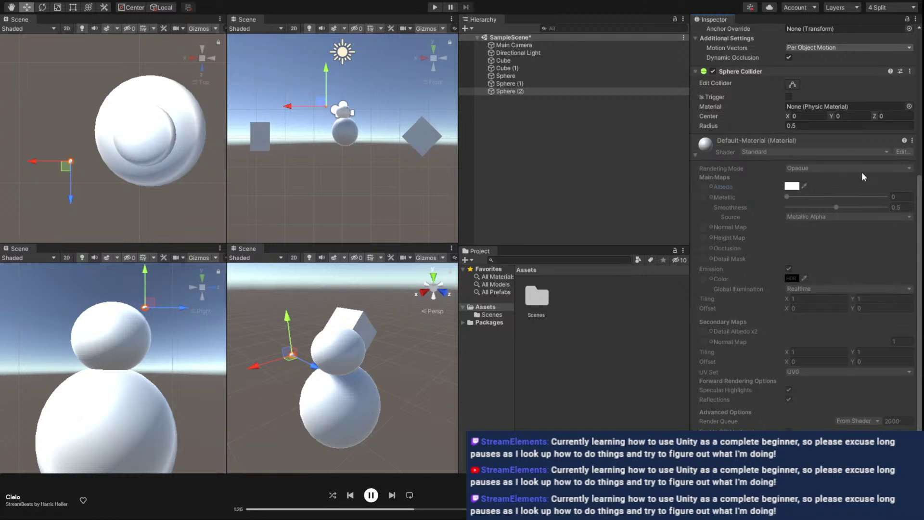
{"action": "scroll", "coordinate": [769, 99], "scroll_direction": "up", "scroll_amount": 4}
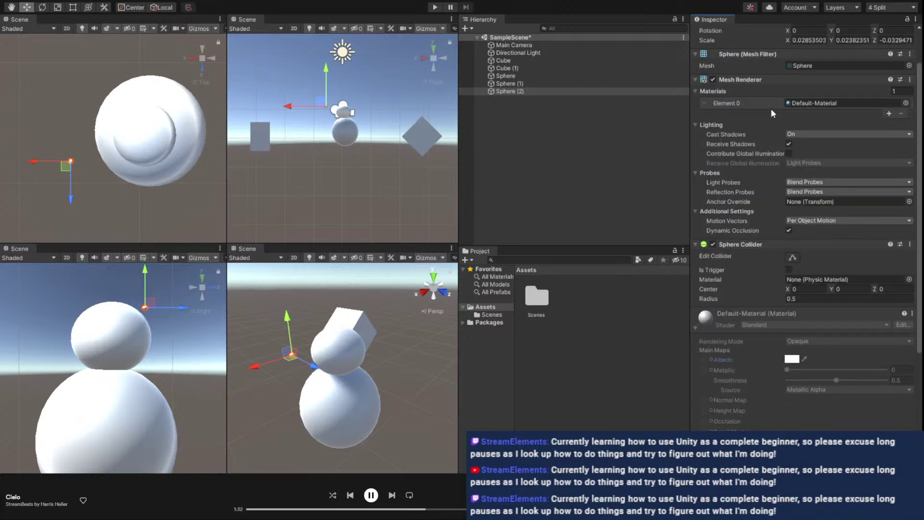
{"action": "scroll", "coordinate": [751, 58], "scroll_direction": "up", "scroll_amount": 1}
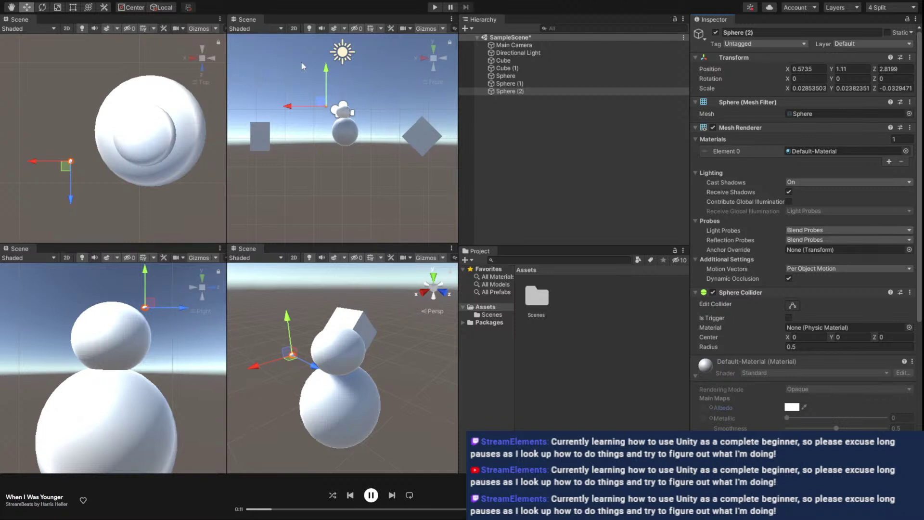
Move the tiny sphere to the snowman's face at about (0.039, 0.984, 2.82) and enlarge it to a scale of about (0.125, 0.071, -0.109)
{"action": "left_click_drag", "start_coordinate": [144, 305], "coordinate": [137, 330]}
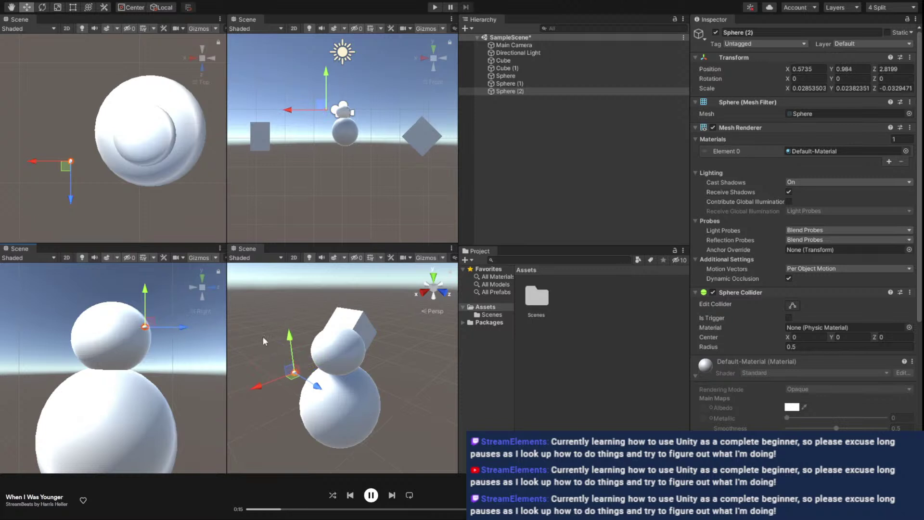
{"action": "left_click_drag", "start_coordinate": [73, 162], "coordinate": [138, 160]}
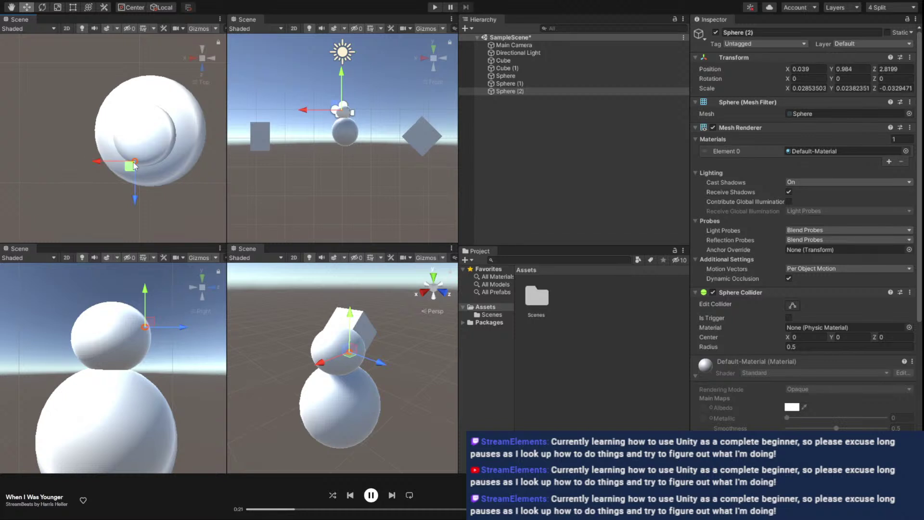
{"action": "left_click", "coordinate": [58, 9]}
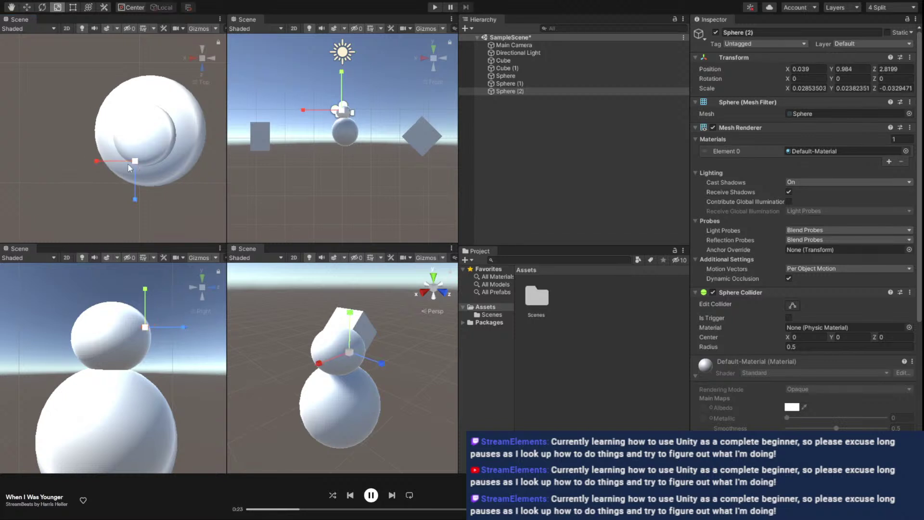
{"action": "mouse_move", "coordinate": [135, 199]}
{"action": "left_mouse_down"}
{"action": "mouse_move", "coordinate": [146, 267]}
{"action": "mouse_move", "coordinate": [139, 202]}
{"action": "left_mouse_up"}
{"action": "left_click_drag", "start_coordinate": [94, 161], "coordinate": [77, 161]}
{"action": "left_click_drag", "start_coordinate": [136, 161], "coordinate": [212, 113]}
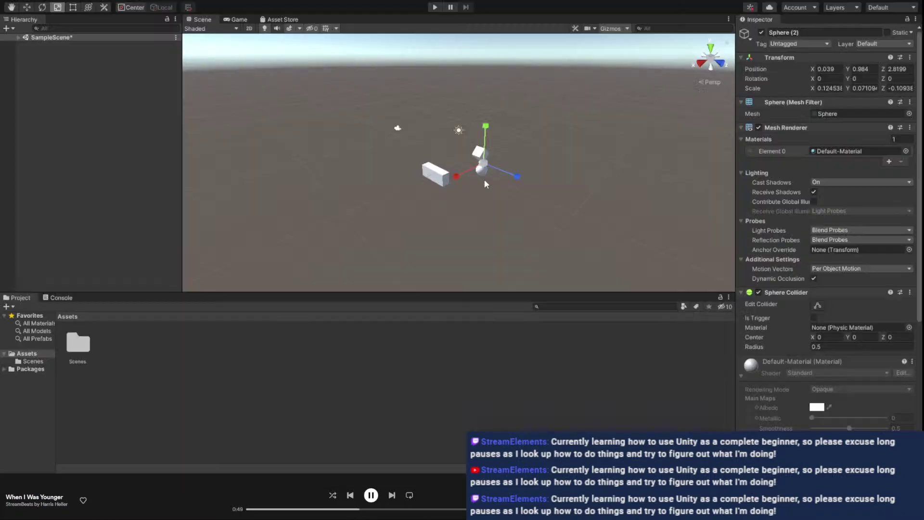
Frame the snowman's face and narrow the eye sphere to an X scale of about 0.078
{"action": "left_click_drag", "start_coordinate": [484, 179], "coordinate": [530, 159], "text": "alt"}
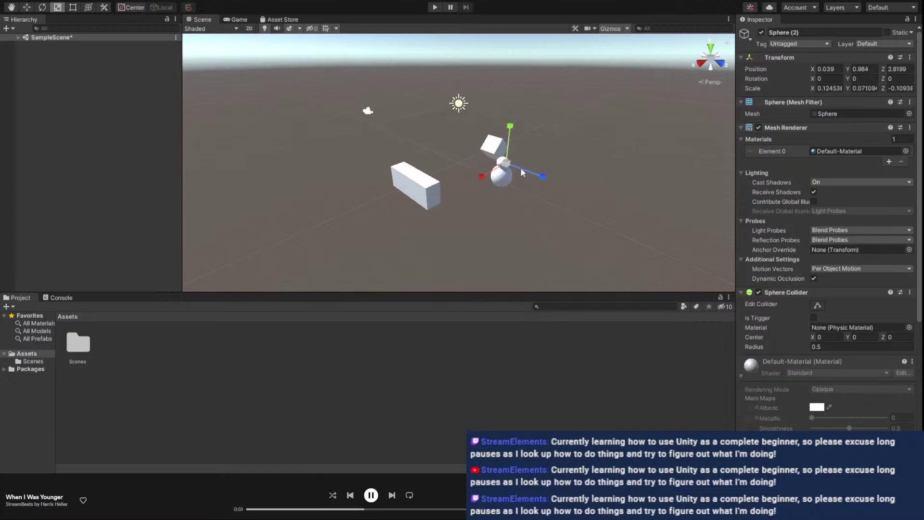
{"action": "key", "text": "f"}
{"action": "scroll", "coordinate": [518, 167], "scroll_direction": "down", "scroll_amount": 6}
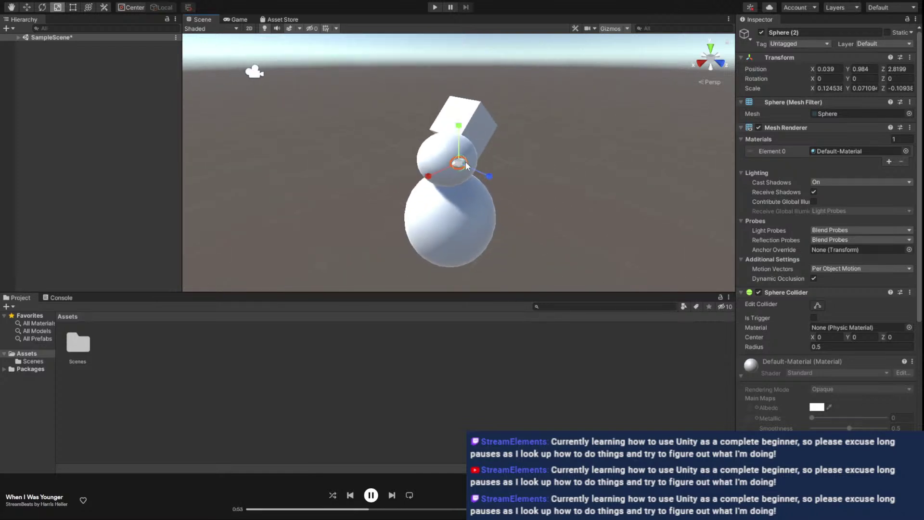
{"action": "left_click_drag", "start_coordinate": [429, 176], "coordinate": [433, 169]}
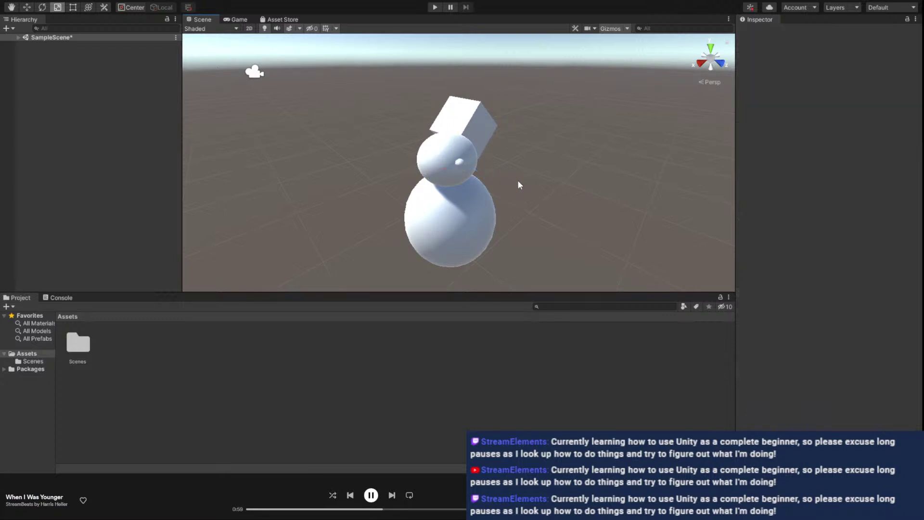
Duplicate the eye sphere and undo the accidental scaling of the copy
{"action": "left_click", "coordinate": [461, 165]}
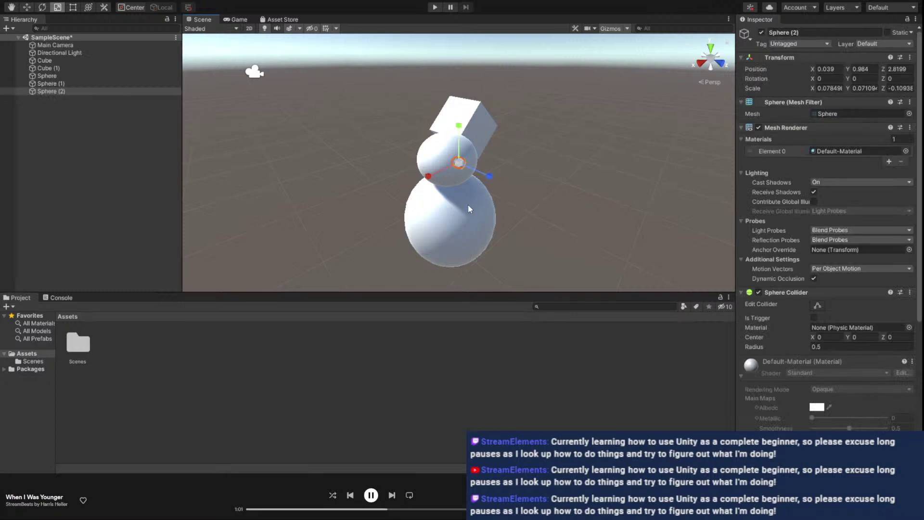
{"action": "key", "text": "ctrl+d"}
{"action": "left_click_drag", "start_coordinate": [460, 163], "coordinate": [452, 161]}
{"action": "key", "text": "ctrl+z"}
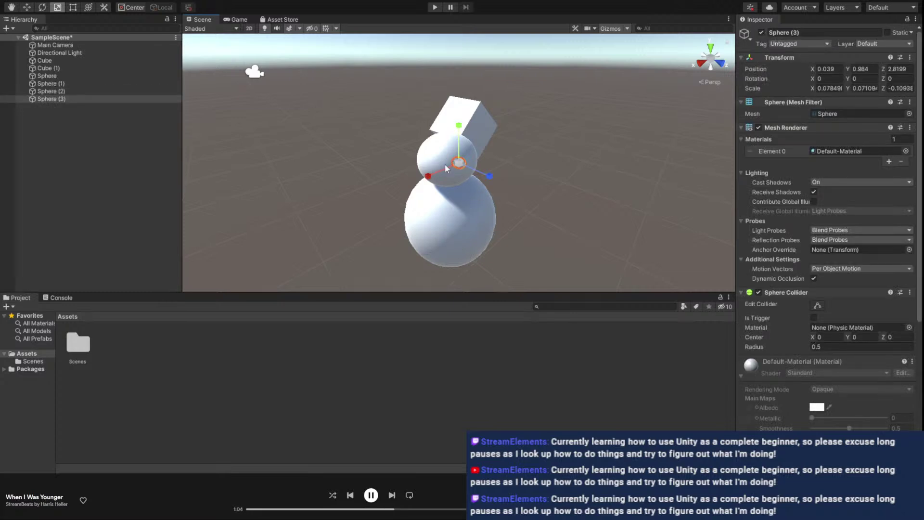
Pull the duplicated eye away from the original to the other side of the head, at about (0.282, 0.86, 2.405)
{"action": "left_click", "coordinate": [27, 7]}
{"action": "left_click_drag", "start_coordinate": [459, 163], "coordinate": [436, 164]}
{"action": "middle_click_drag", "start_coordinate": [494, 149], "coordinate": [432, 152]}
{"action": "right_click_drag", "start_coordinate": [432, 152], "coordinate": [330, 145]}
{"action": "middle_click_drag", "start_coordinate": [576, 144], "coordinate": [428, 144]}
{"action": "key", "text": "w"}
{"action": "left_click_drag", "start_coordinate": [432, 162], "coordinate": [453, 165]}
{"action": "right_click_drag", "start_coordinate": [453, 166], "coordinate": [437, 152]}
{"action": "right_click_drag", "start_coordinate": [306, 145], "coordinate": [476, 176]}
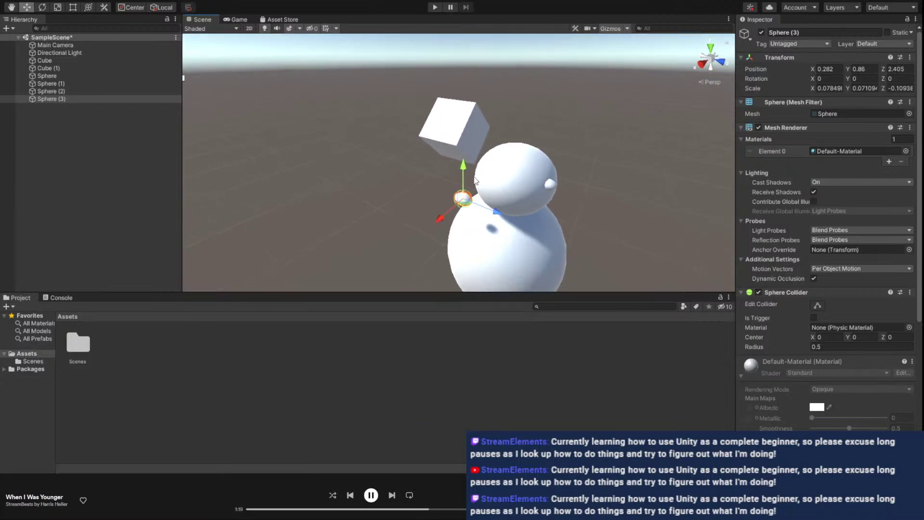
Set the duplicated eye into the head as the second eye at about (0.188, 0.979, 2.631) and check the face from the front
{"action": "left_click_drag", "start_coordinate": [463, 185], "coordinate": [463, 162]}
{"action": "mouse_move", "coordinate": [498, 185]}
{"action": "left_mouse_down"}
{"action": "mouse_move", "coordinate": [527, 192]}
{"action": "mouse_move", "coordinate": [481, 202]}
{"action": "mouse_move", "coordinate": [492, 194]}
{"action": "left_mouse_up"}
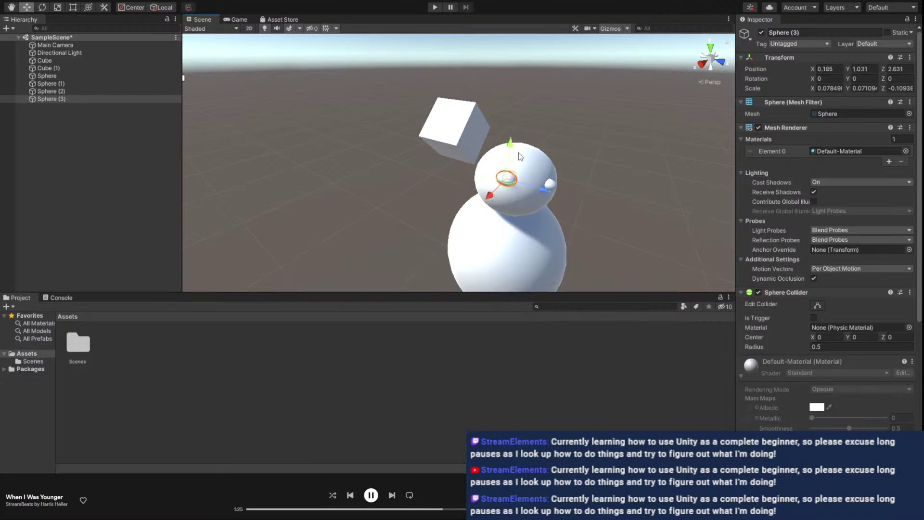
{"action": "left_click_drag", "start_coordinate": [511, 145], "coordinate": [512, 155]}
{"action": "middle_click_drag", "start_coordinate": [512, 156], "coordinate": [578, 162]}
{"action": "left_click_drag", "start_coordinate": [628, 152], "coordinate": [590, 104], "text": "alt"}
{"action": "left_click", "coordinate": [519, 168]}
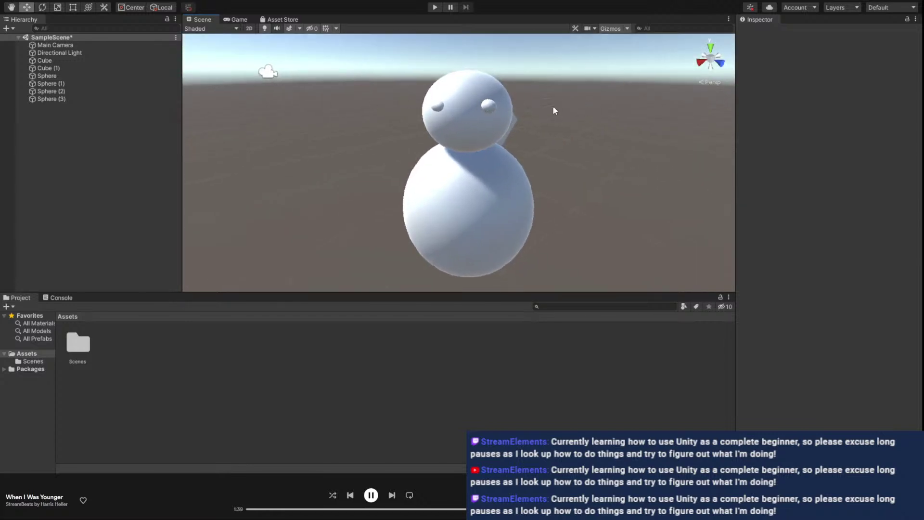
{"action": "left_click", "coordinate": [441, 107]}
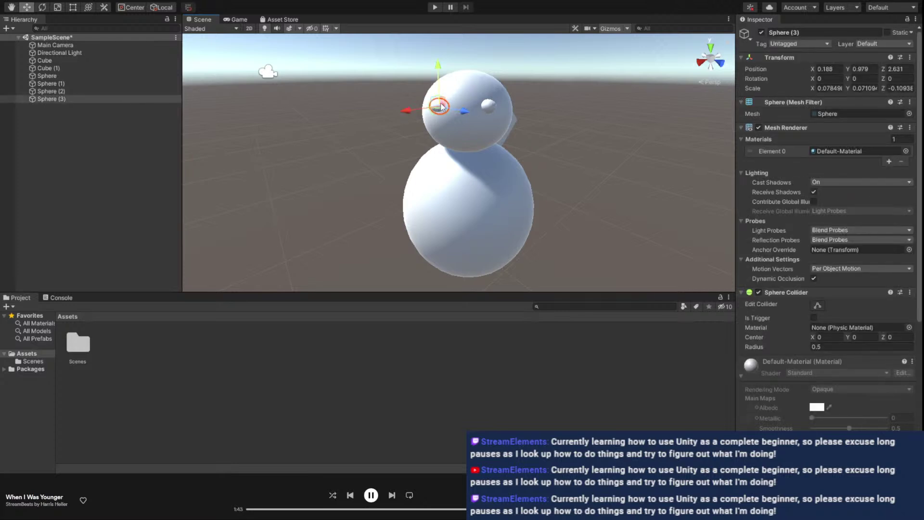
{"action": "left_click", "coordinate": [591, 151]}
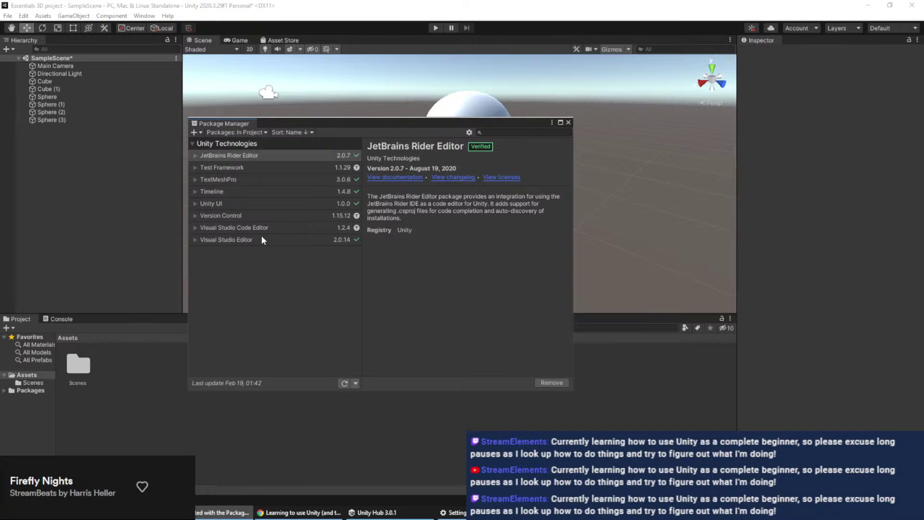
Review the Visual Studio Code Editor package details and the available package list sources
{"action": "left_click", "coordinate": [279, 227]}
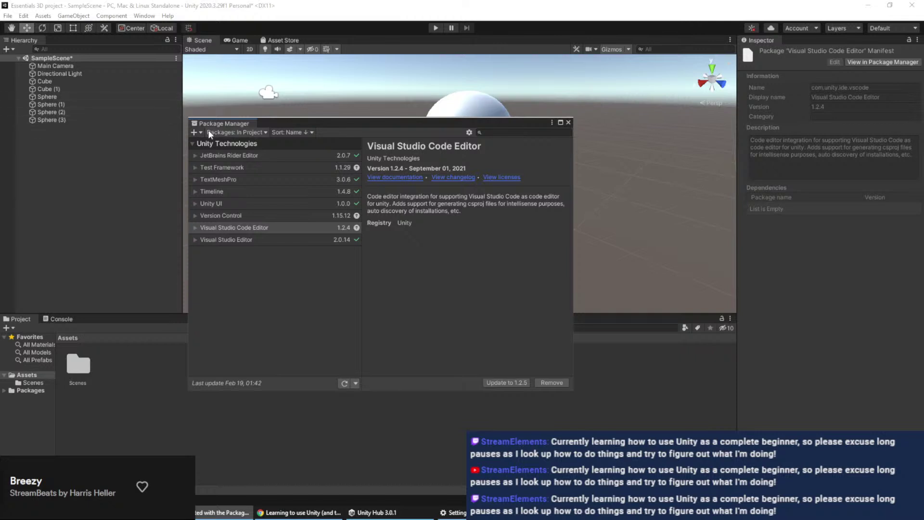
{"action": "left_click", "coordinate": [231, 132]}
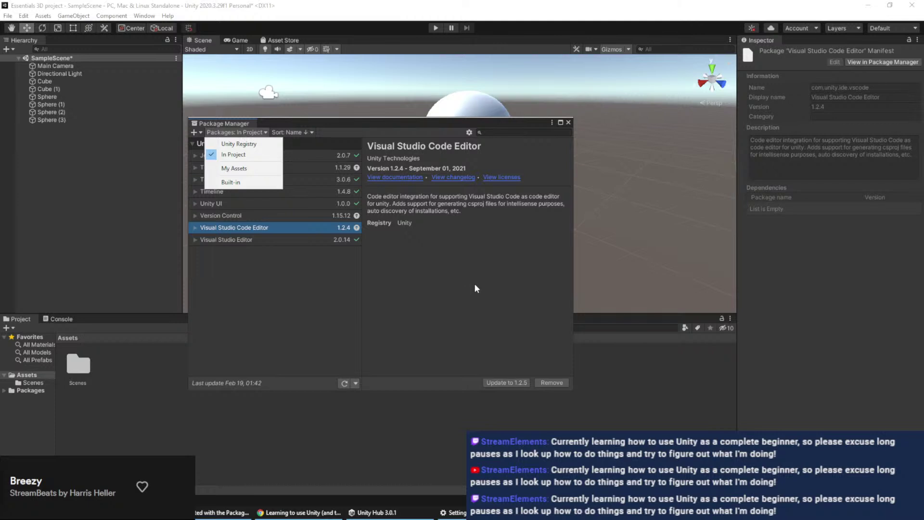
{"action": "key", "text": "Escape"}
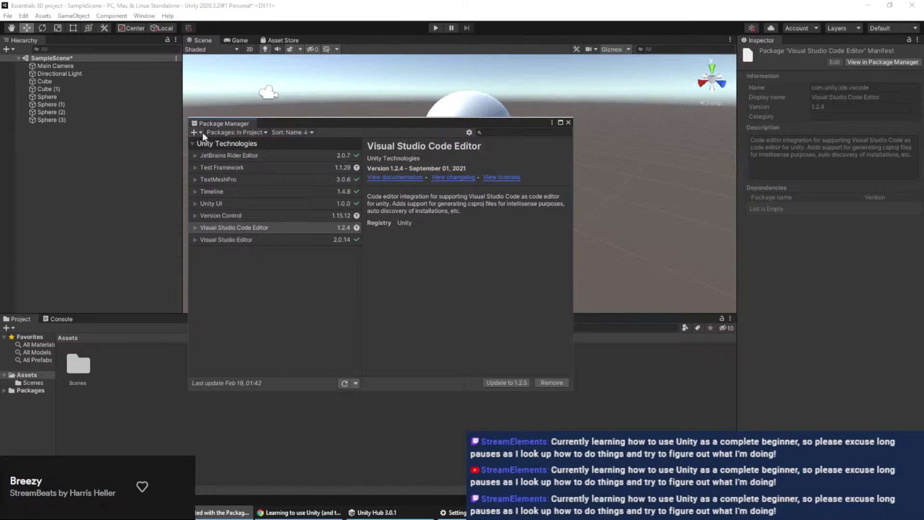
{"action": "left_click", "coordinate": [194, 143]}
{"action": "left_click", "coordinate": [193, 143]}
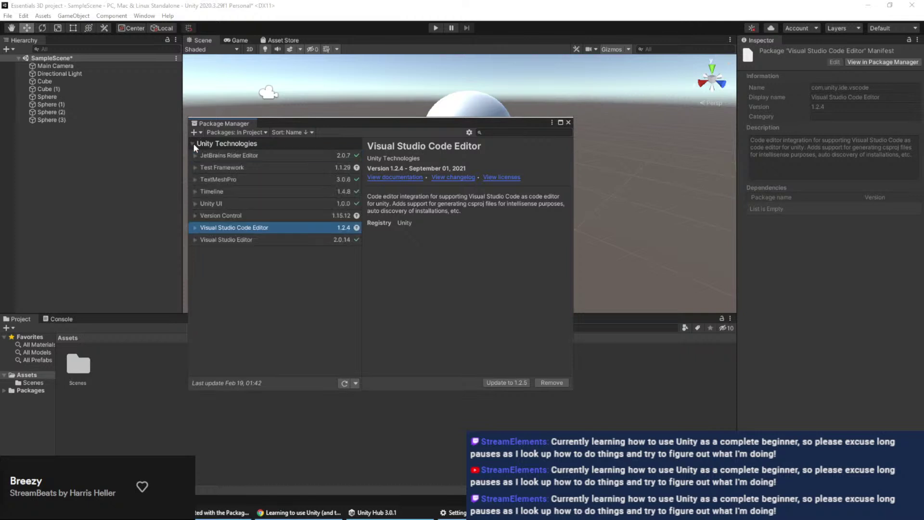
Browse the Unity Registry packages and expand WebGL Publisher to examine its details and versions
{"action": "left_click", "coordinate": [235, 132]}
{"action": "left_click", "coordinate": [252, 145]}
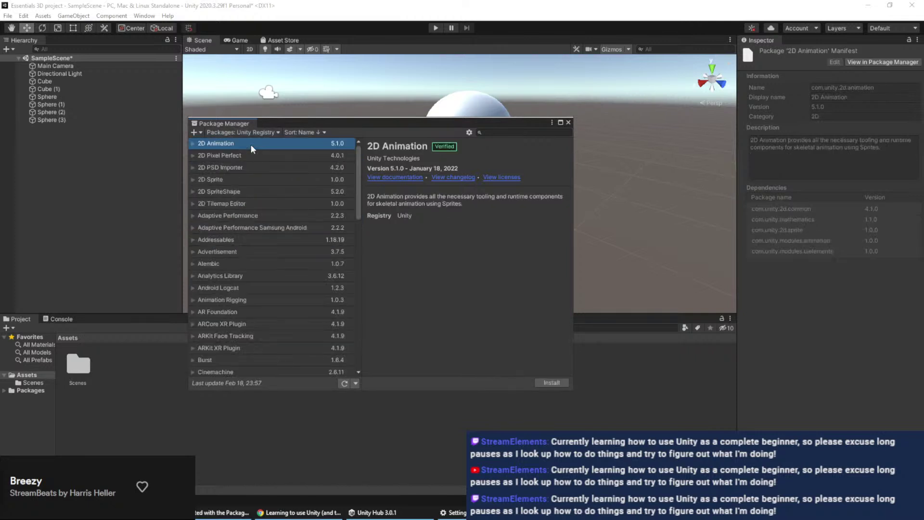
{"action": "left_click", "coordinate": [247, 133]}
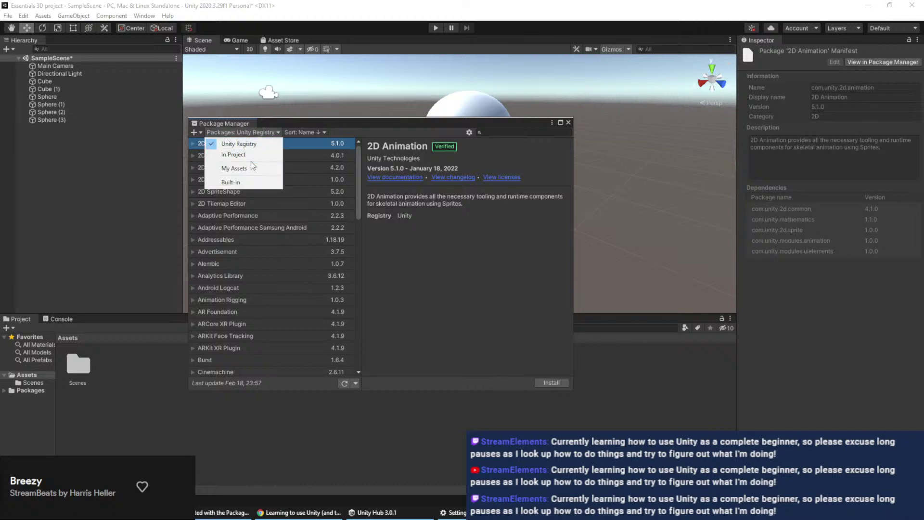
{"action": "left_click", "coordinate": [241, 143]}
{"action": "scroll", "coordinate": [295, 255], "scroll_direction": "down", "scroll_amount": 20}
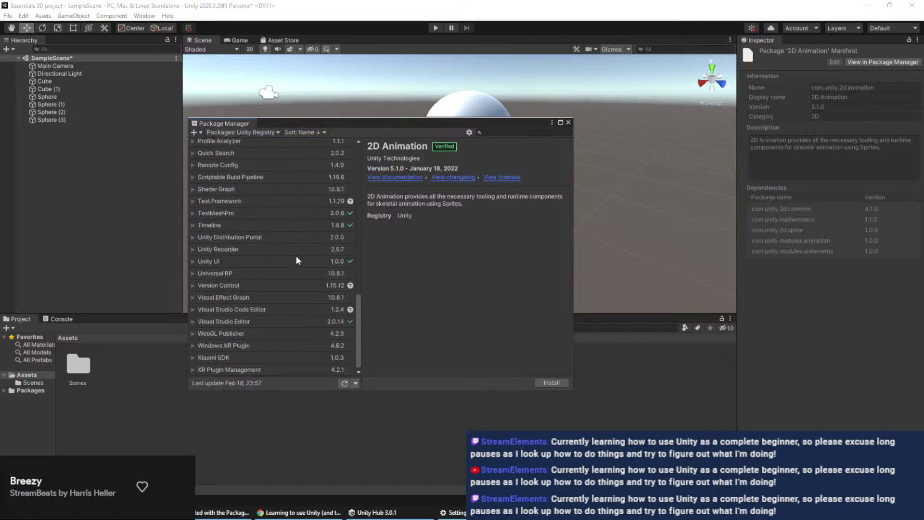
{"action": "left_click", "coordinate": [237, 334]}
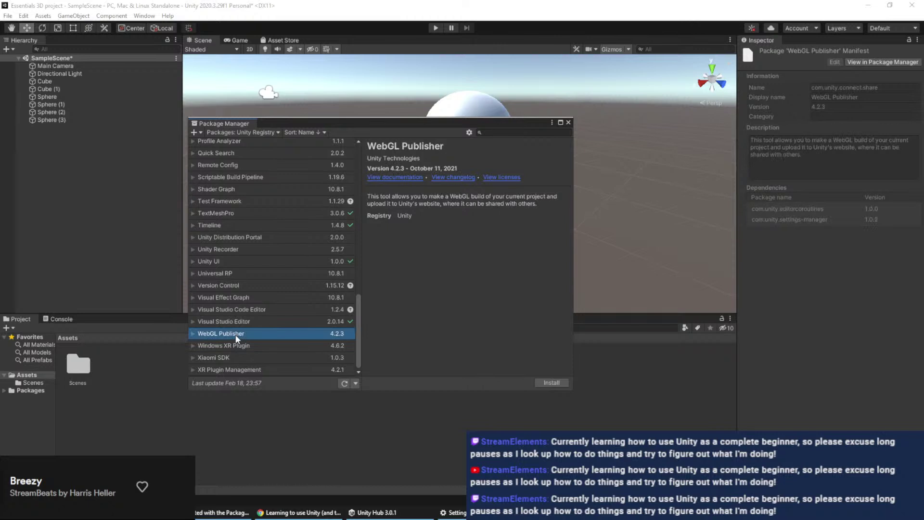
{"action": "left_click", "coordinate": [192, 332]}
{"action": "scroll", "coordinate": [264, 322], "scroll_direction": "down", "scroll_amount": 2}
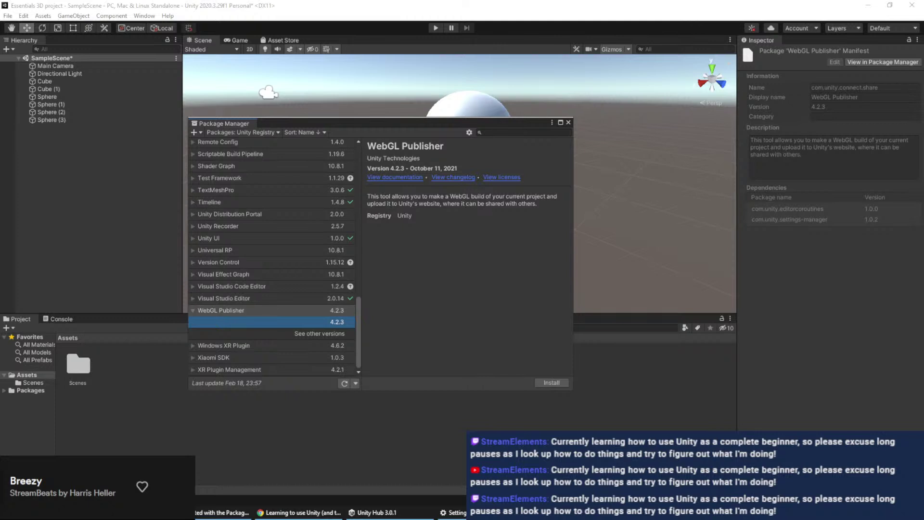
Return to the packages in the project and check the Visual Studio Code Editor package's update status
{"action": "left_click", "coordinate": [242, 133]}
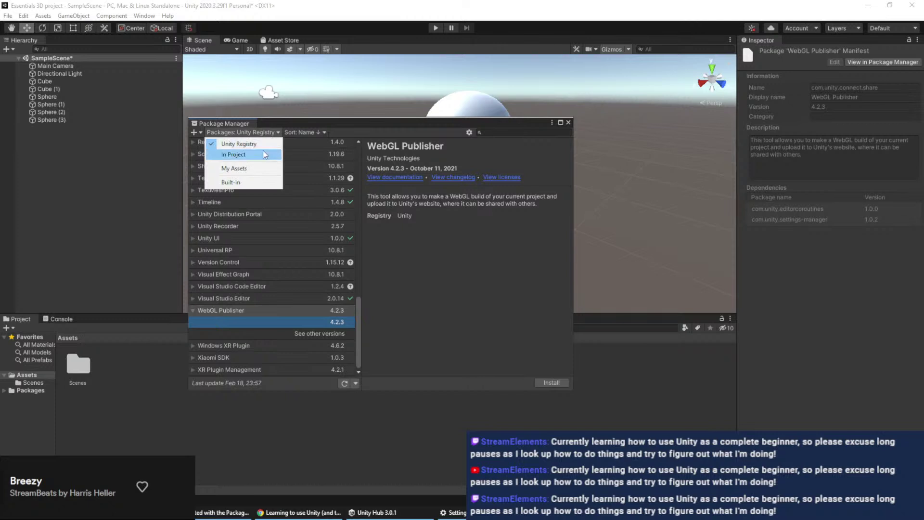
{"action": "left_click", "coordinate": [263, 150]}
{"action": "mouse_move", "coordinate": [360, 233]}
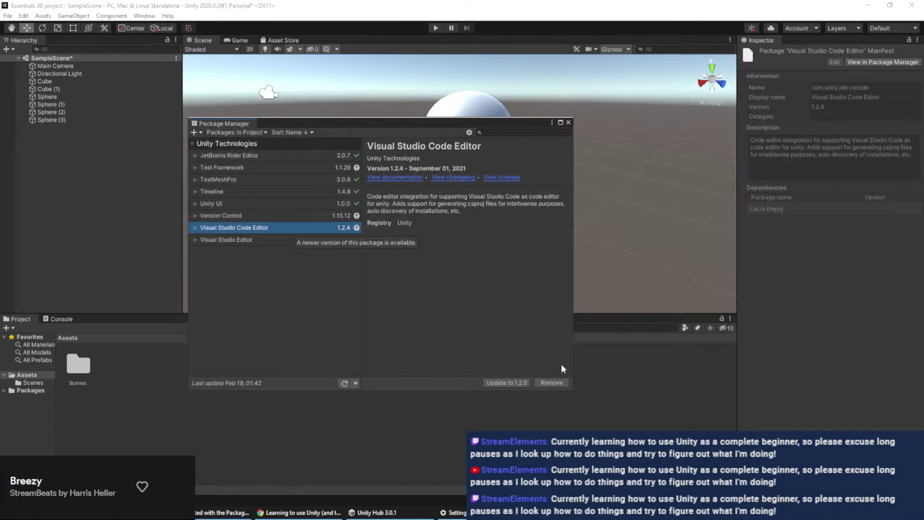
Update the Visual Studio Code Editor package to 1.2.5 and install WebGL Publisher from the Unity Registry
{"action": "left_click", "coordinate": [510, 383]}
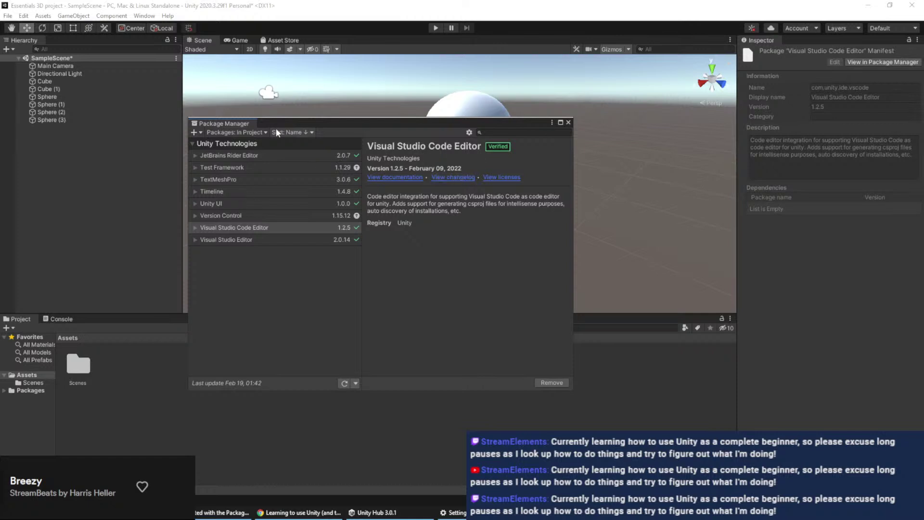
{"action": "left_click", "coordinate": [238, 132]}
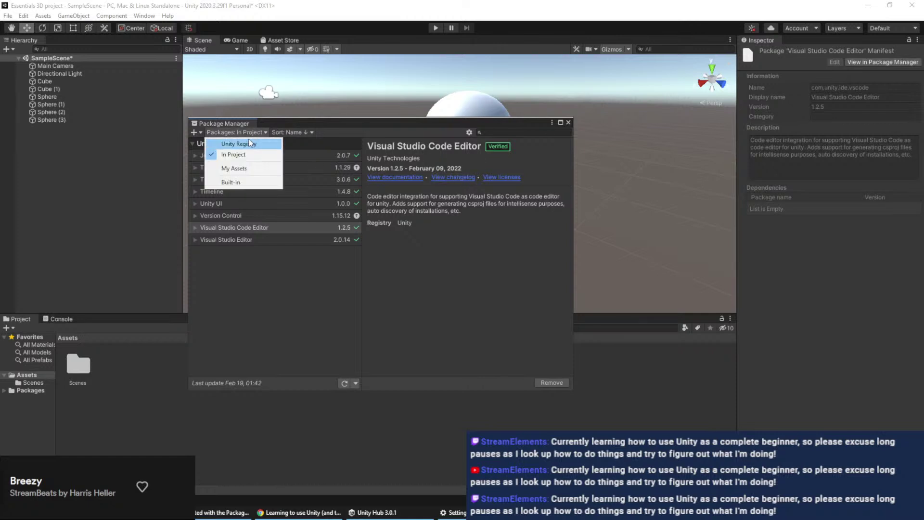
{"action": "left_click", "coordinate": [243, 143]}
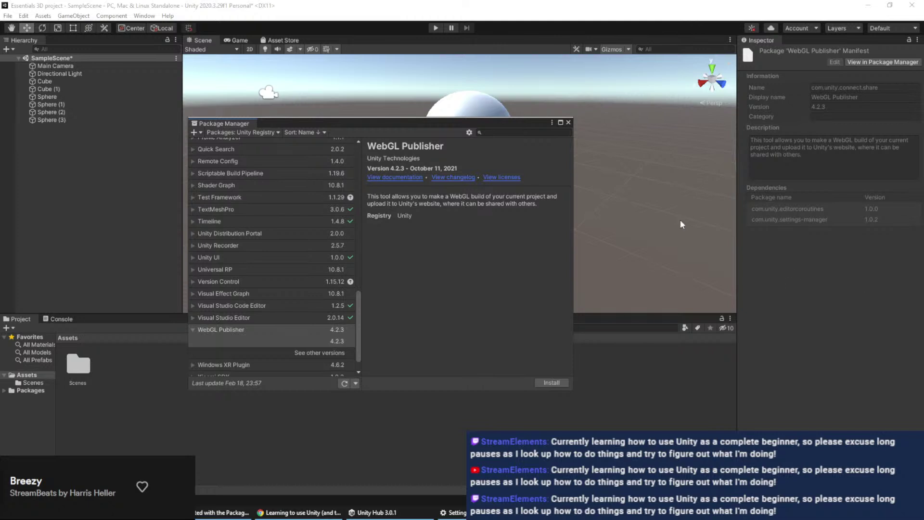
{"action": "left_click", "coordinate": [549, 379]}
Check the packages in the project, followed by the packages under My Assets
{"action": "left_click", "coordinate": [238, 132]}
{"action": "left_click", "coordinate": [247, 151]}
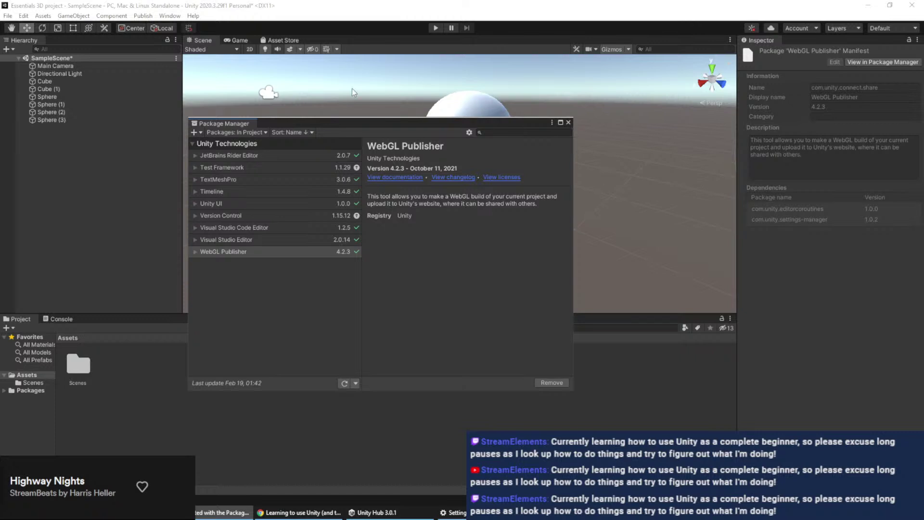
{"action": "left_click", "coordinate": [257, 134]}
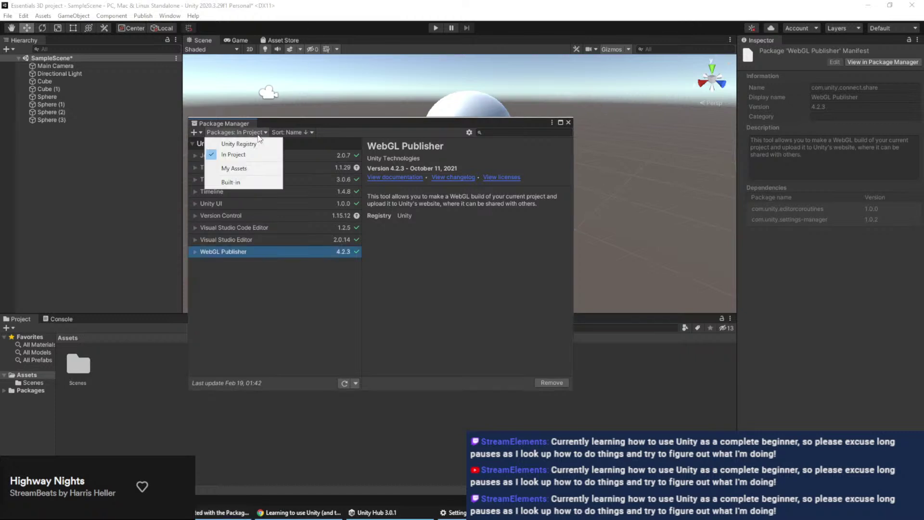
{"action": "left_click", "coordinate": [244, 166]}
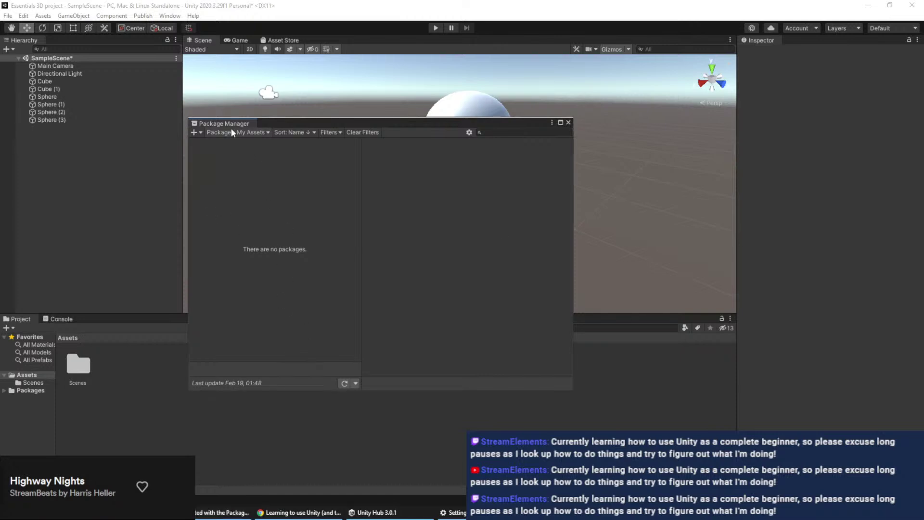
Examine the package source, add, sort and filter options available for My Assets
{"action": "left_click", "coordinate": [250, 134]}
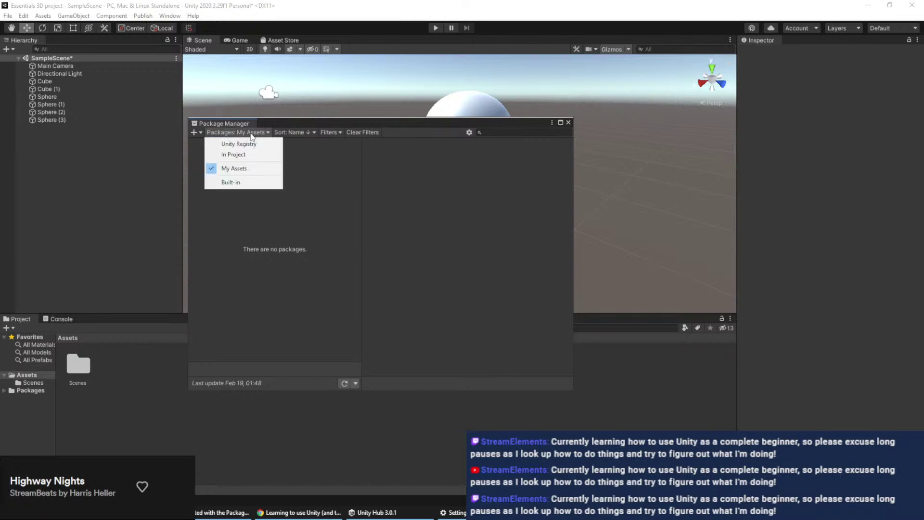
{"action": "left_click", "coordinate": [320, 192]}
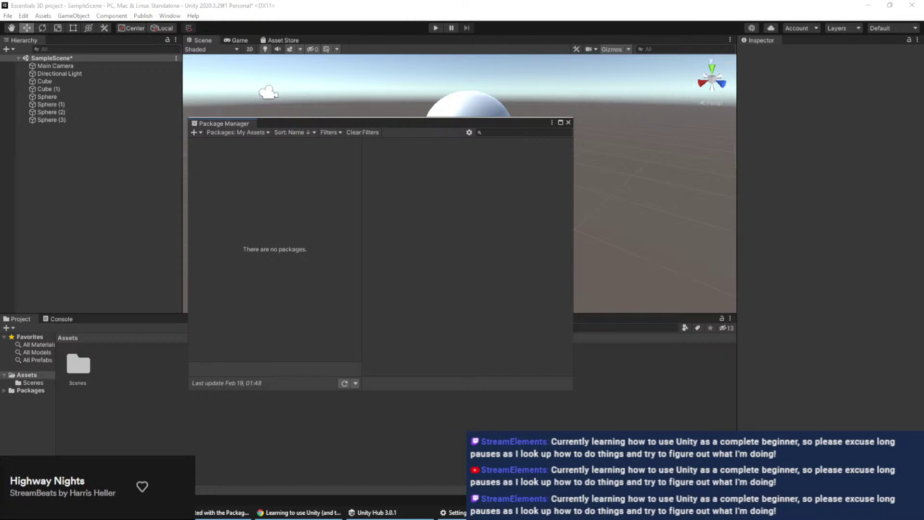
{"action": "left_click", "coordinate": [245, 133]}
{"action": "left_click", "coordinate": [199, 133]}
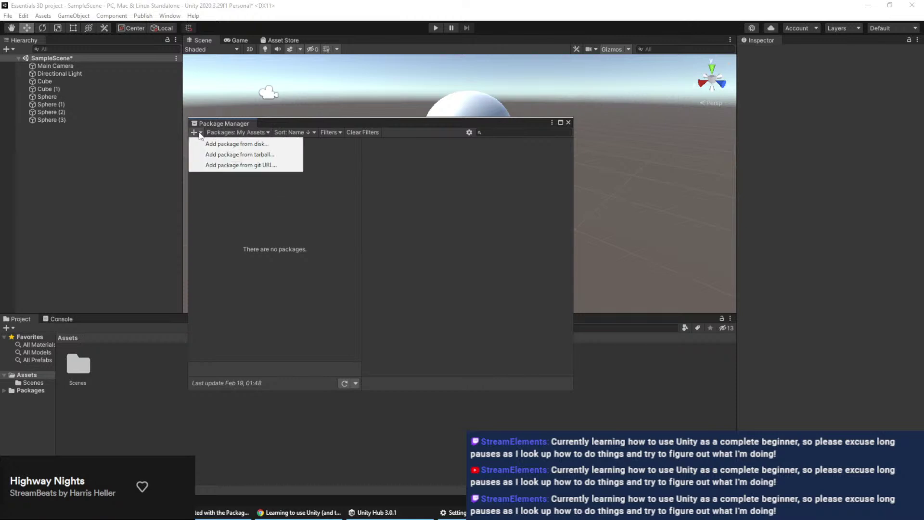
{"action": "left_click", "coordinate": [307, 132]}
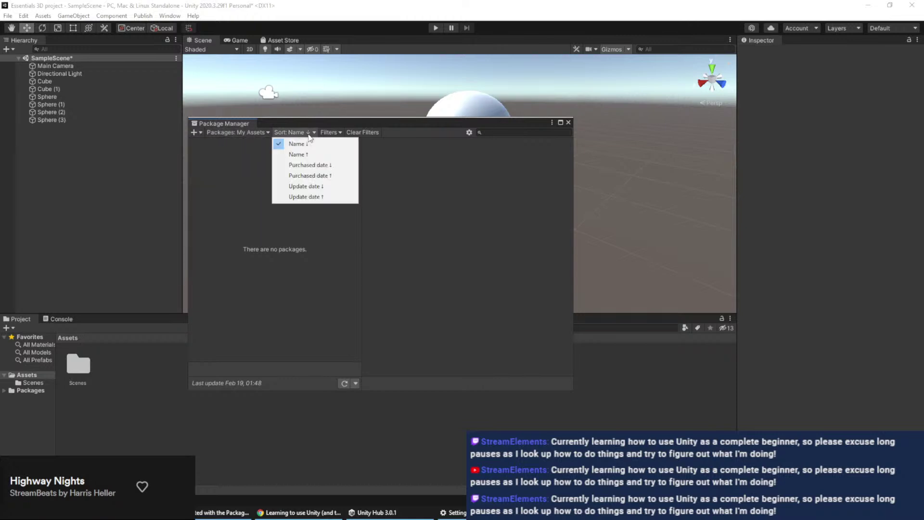
{"action": "left_click", "coordinate": [263, 134]}
{"action": "left_click", "coordinate": [289, 134]}
{"action": "left_click", "coordinate": [340, 134]}
{"action": "left_click", "coordinate": [342, 135]}
{"action": "left_click", "coordinate": [284, 131]}
{"action": "left_click", "coordinate": [226, 133]}
{"action": "left_click", "coordinate": [331, 253]}
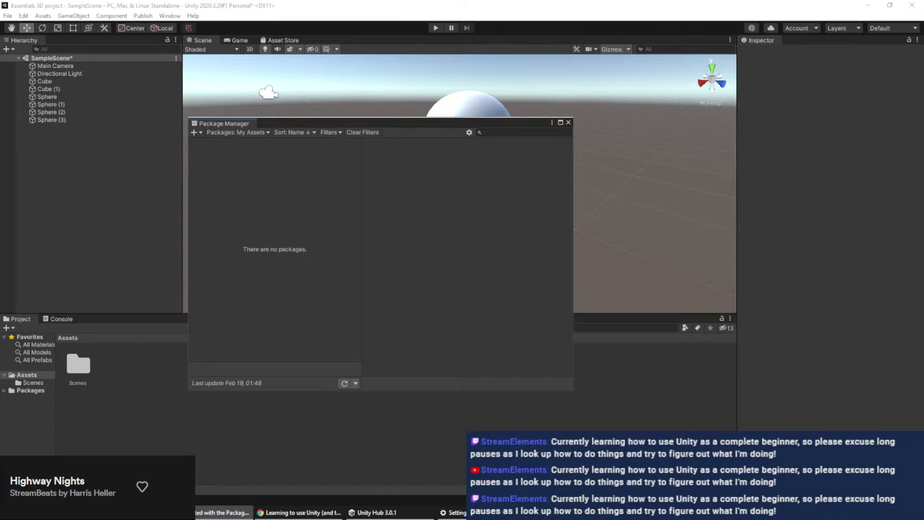
Switch to the browser with the Unity Learn tutorial and hide the bookmarks bar
{"action": "key", "text": "alt+Tab"}
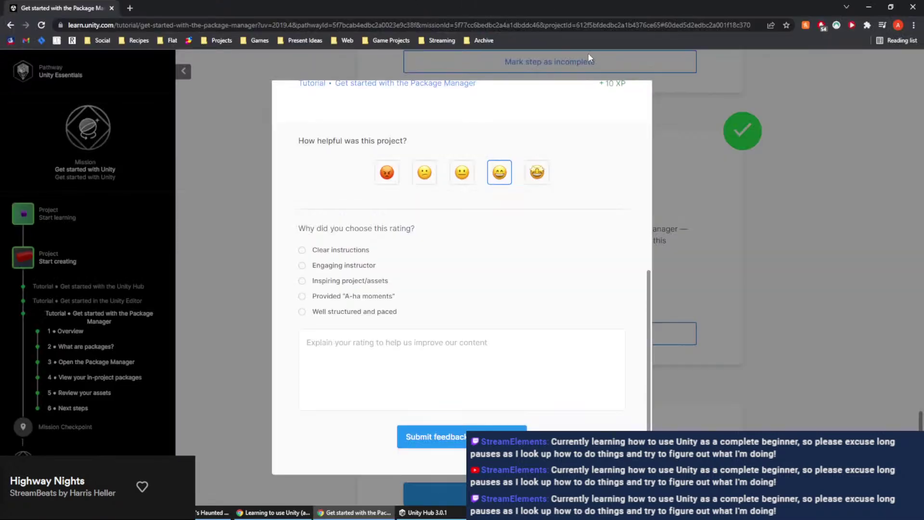
{"action": "right_click", "coordinate": [578, 40]}
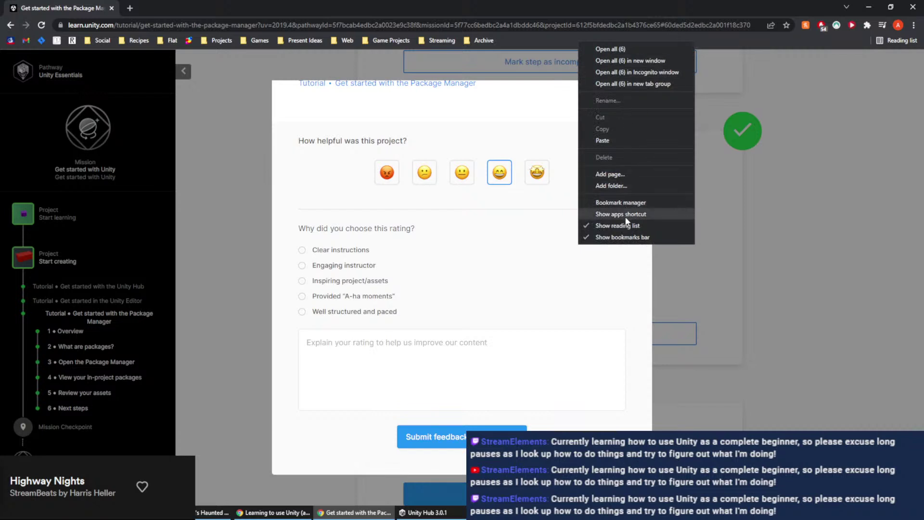
{"action": "key", "text": "Escape"}
{"action": "key", "text": "ctrl+shift+b"}
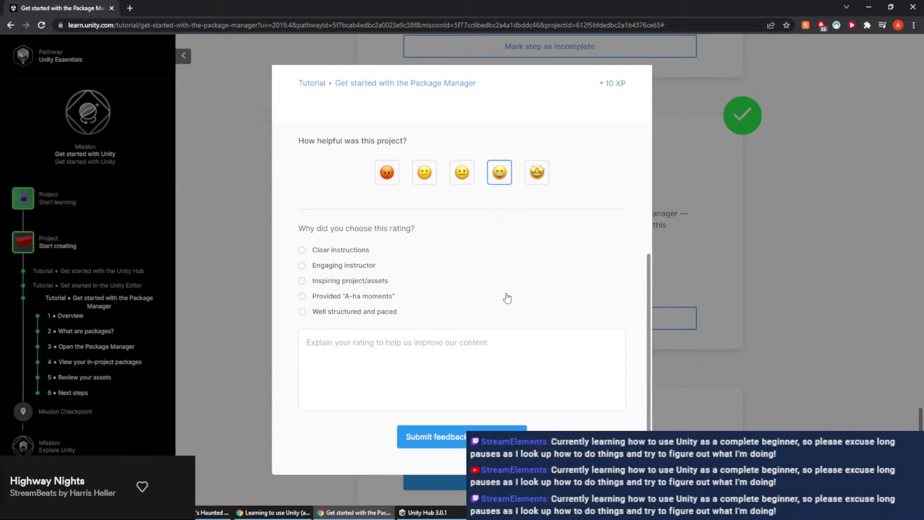
Submit the highest helpfulness rating for the Package Manager tutorial and start the Get started with Unity checkpoint quiz
{"action": "left_click", "coordinate": [526, 178]}
{"action": "left_click", "coordinate": [496, 436]}
{"action": "left_click", "coordinate": [476, 448]}
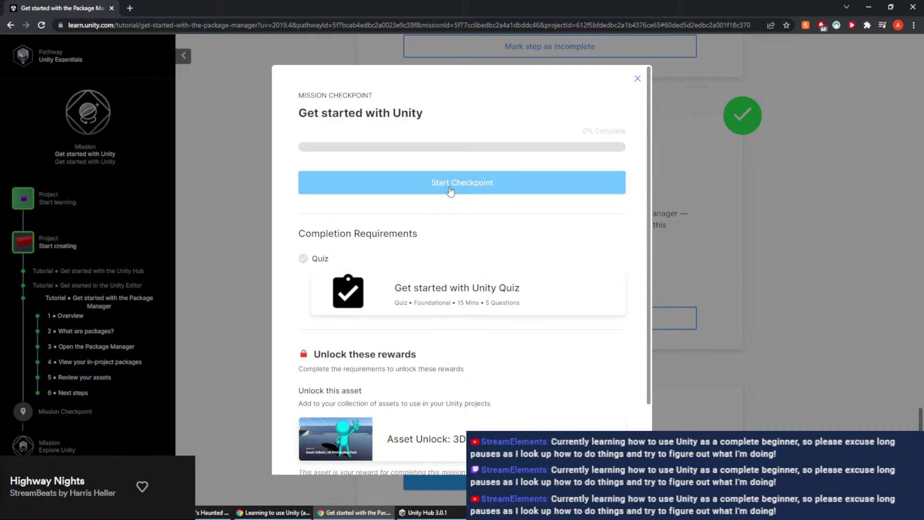
{"action": "left_click", "coordinate": [450, 191]}
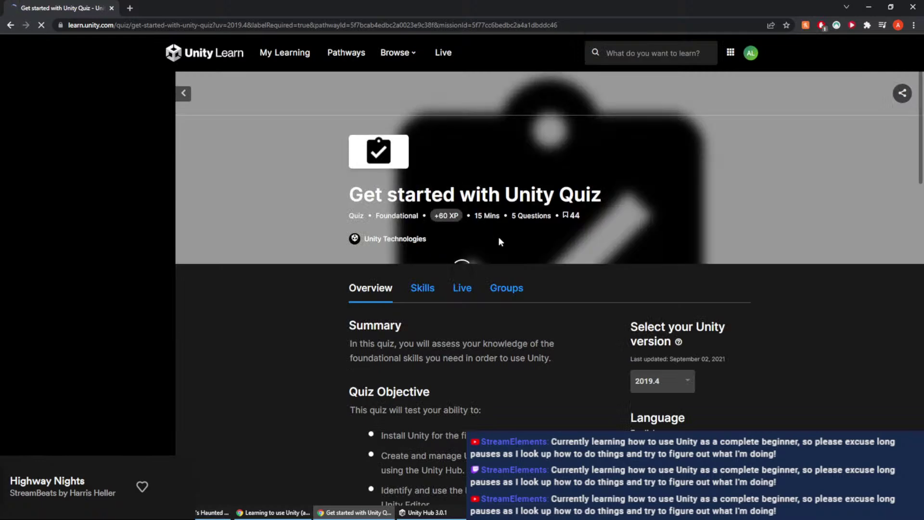
Read the quiz summary, objectives and passing requirements through to Question 1 on the role of the Unity Hub
{"action": "scroll", "coordinate": [568, 216], "scroll_direction": "down", "scroll_amount": 2}
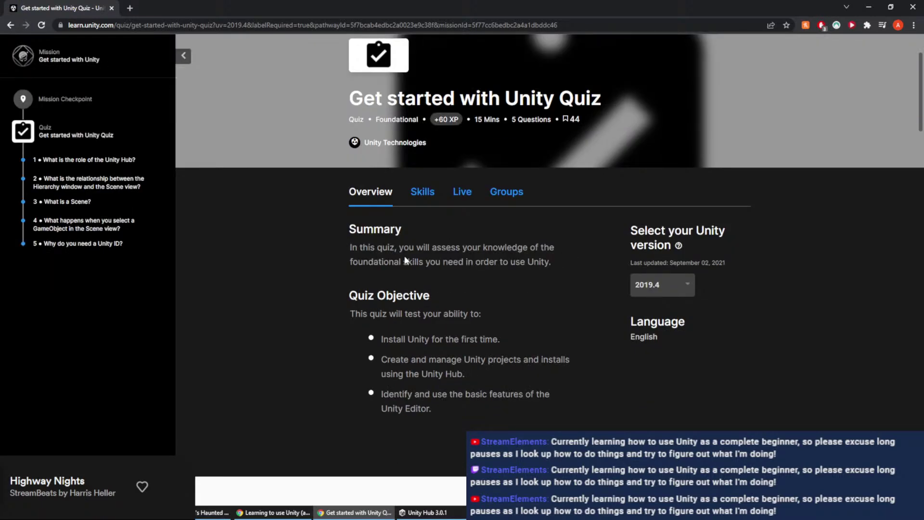
{"action": "scroll", "coordinate": [419, 251], "scroll_direction": "down", "scroll_amount": 1}
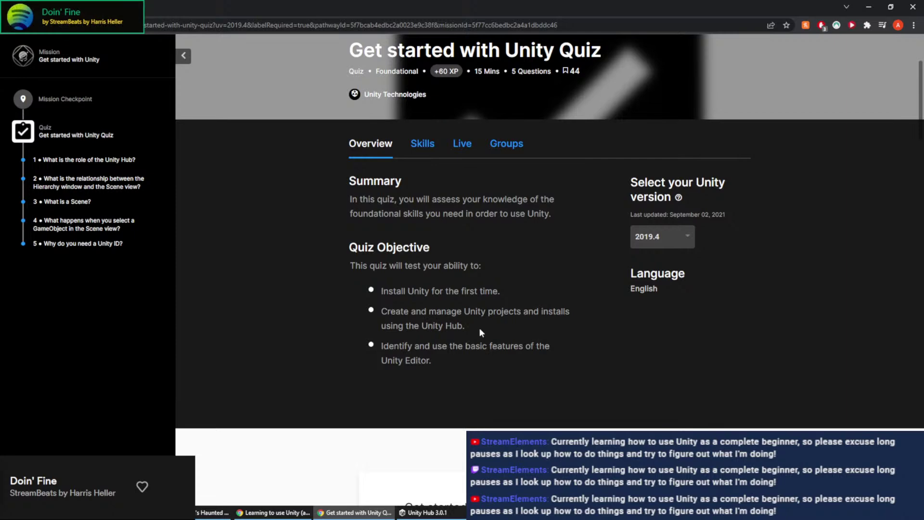
{"action": "scroll", "coordinate": [465, 339], "scroll_direction": "down", "scroll_amount": 5}
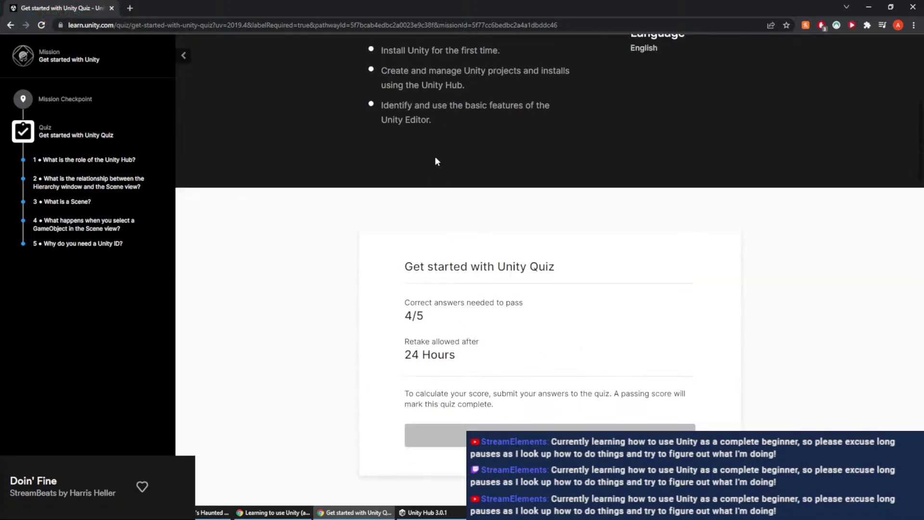
{"action": "scroll", "coordinate": [488, 236], "scroll_direction": "down", "scroll_amount": 6}
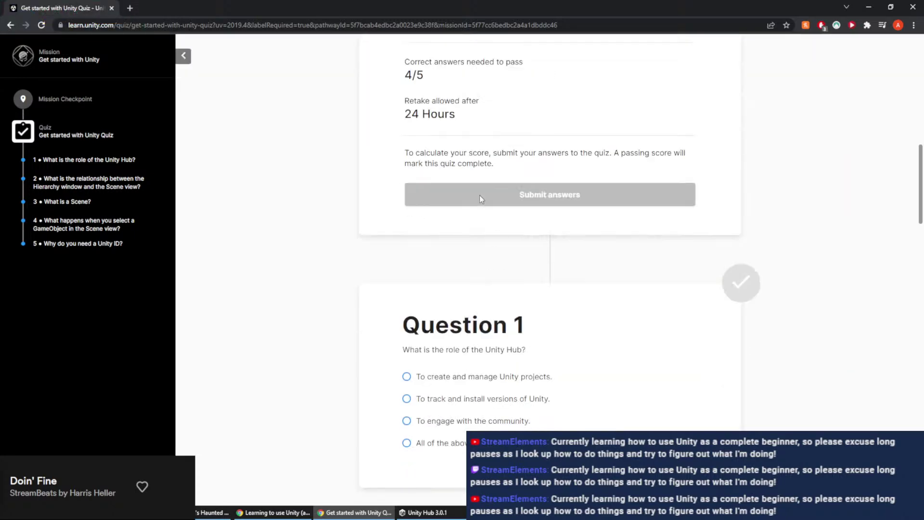
{"action": "scroll", "coordinate": [549, 207], "scroll_direction": "down", "scroll_amount": 2}
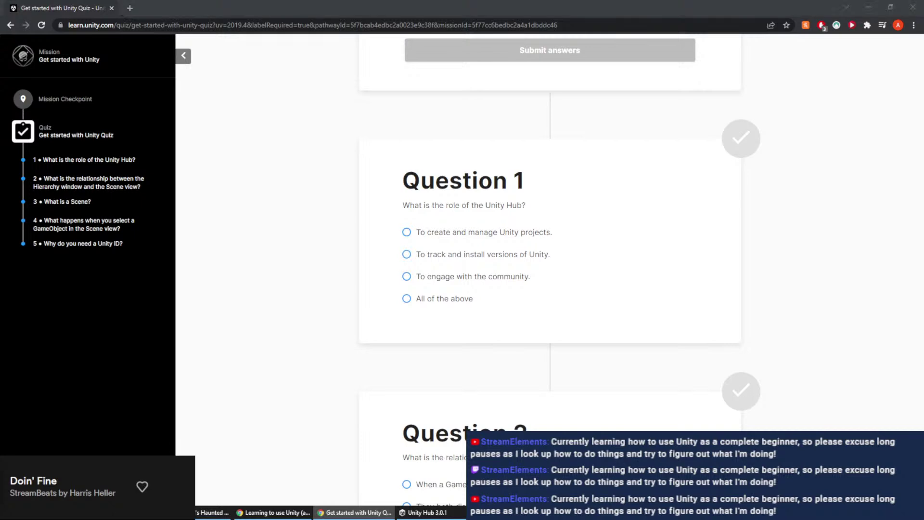
Switch to Unity Hub and look through its Projects, Installs, Learn and Community sections
{"action": "key", "text": "alt+Tab"}
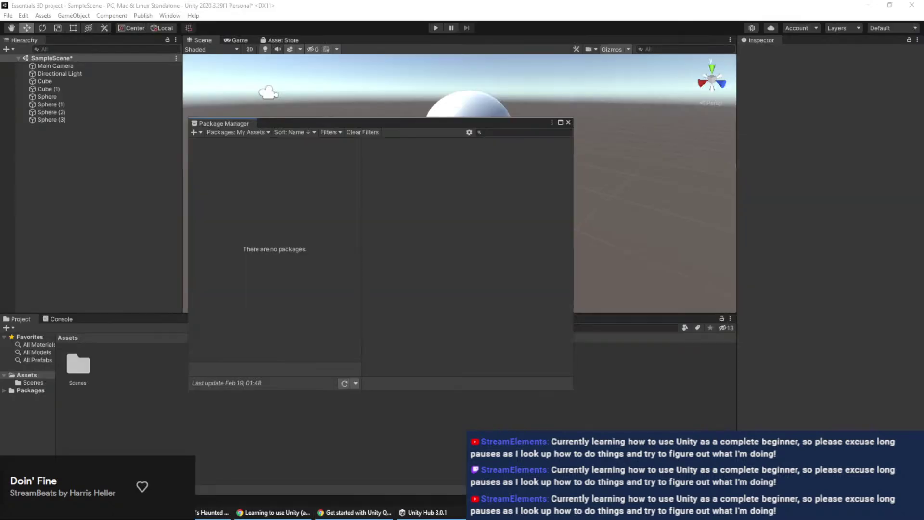
{"action": "left_click", "coordinate": [427, 512]}
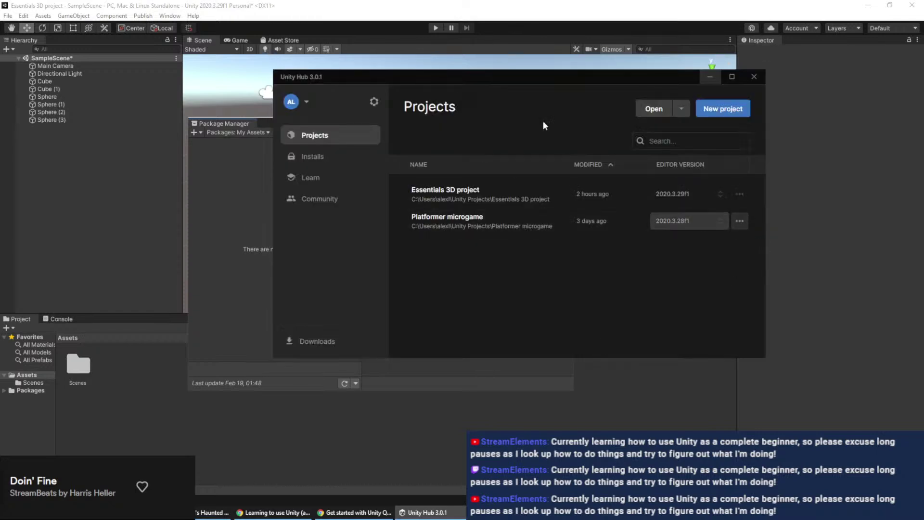
{"action": "mouse_move", "coordinate": [490, 82]}
{"action": "left_mouse_down"}
{"action": "mouse_move", "coordinate": [452, 126]}
{"action": "mouse_move", "coordinate": [503, 95]}
{"action": "left_mouse_up"}
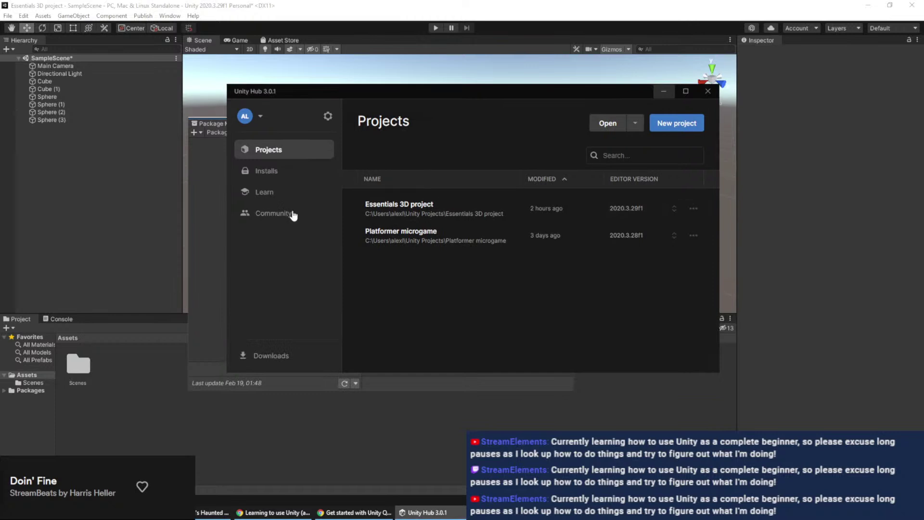
{"action": "left_click", "coordinate": [269, 177]}
{"action": "left_click", "coordinate": [265, 150]}
{"action": "left_click", "coordinate": [273, 173]}
{"action": "left_click", "coordinate": [273, 191]}
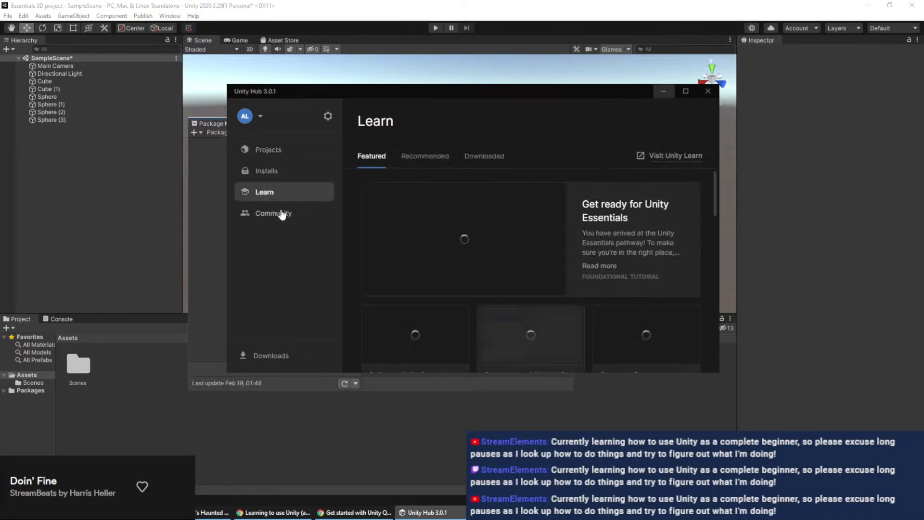
{"action": "left_click", "coordinate": [282, 213]}
{"action": "left_click", "coordinate": [282, 152]}
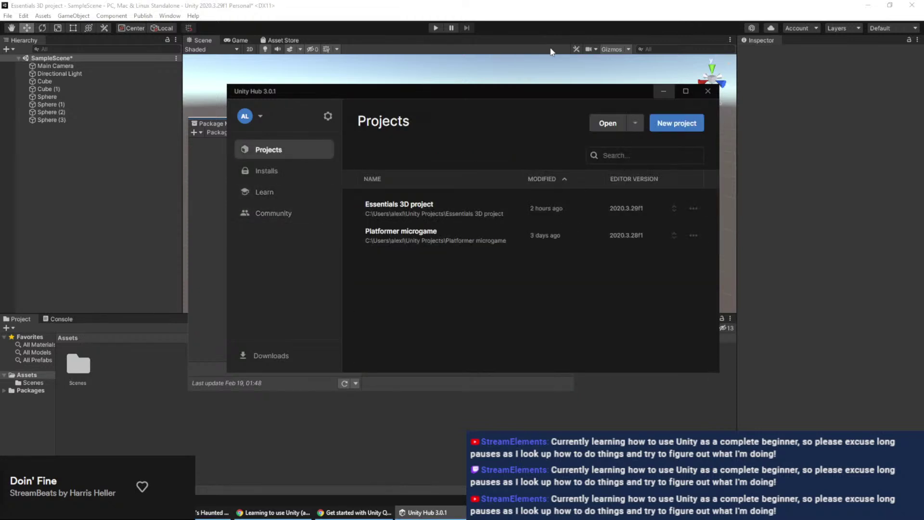
Return to the quiz in the browser and answer Question 1 with "All of the above"
{"action": "left_click", "coordinate": [356, 512]}
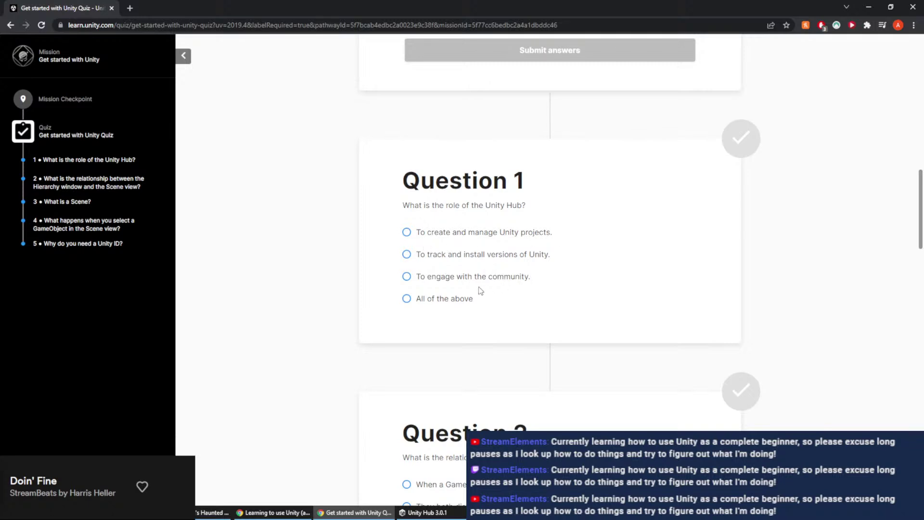
{"action": "left_click", "coordinate": [407, 299]}
{"action": "scroll", "coordinate": [614, 251], "scroll_direction": "down", "scroll_amount": 1}
{"action": "scroll", "coordinate": [611, 240], "scroll_direction": "up", "scroll_amount": 3}
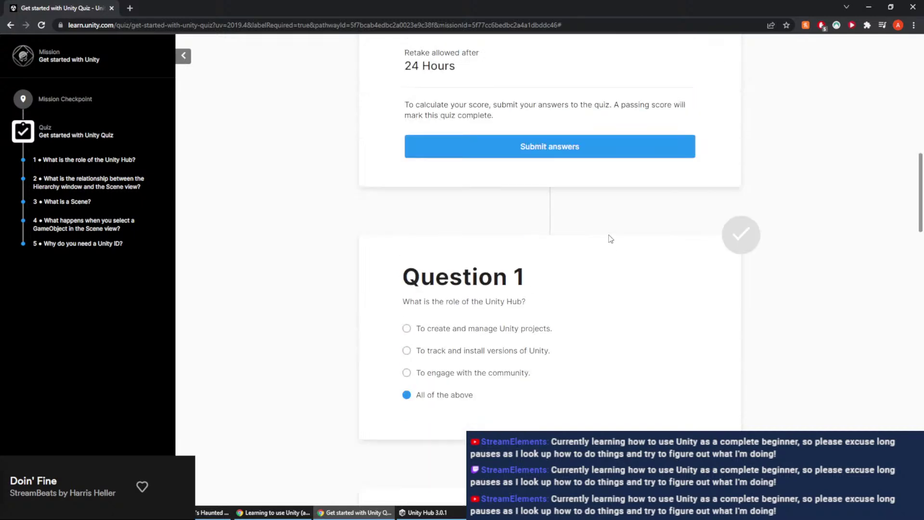
Answer Question 2 on the Hierarchy window and Scene view relationship with "All of the above"
{"action": "scroll", "coordinate": [610, 240], "scroll_direction": "down", "scroll_amount": 5}
{"action": "scroll", "coordinate": [592, 299], "scroll_direction": "down", "scroll_amount": 1}
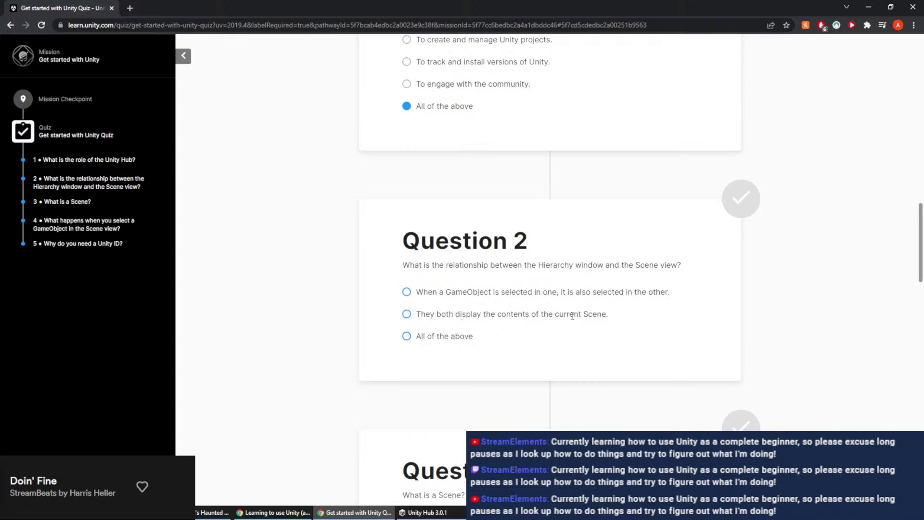
{"action": "left_click", "coordinate": [407, 336]}
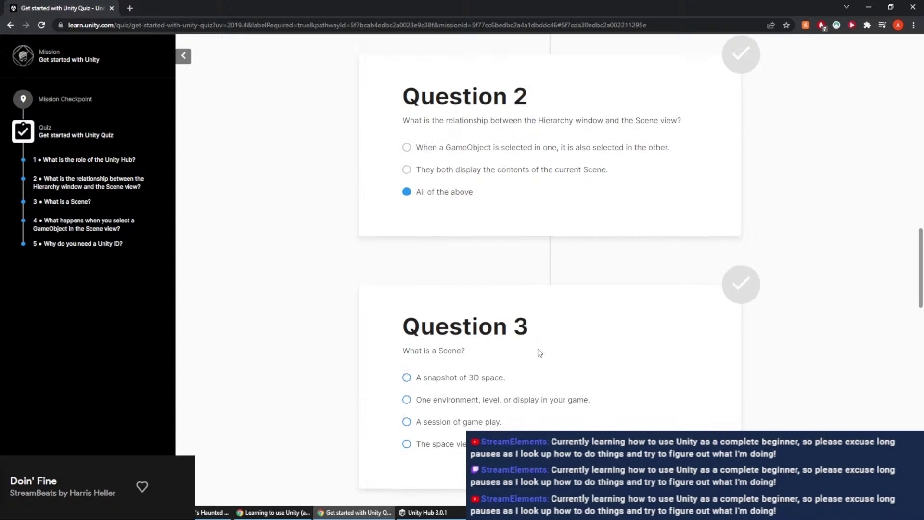
Answer Question 3 with "One environment, level, or display in your game." and reread the answer options
{"action": "scroll", "coordinate": [543, 343], "scroll_direction": "down", "scroll_amount": 1}
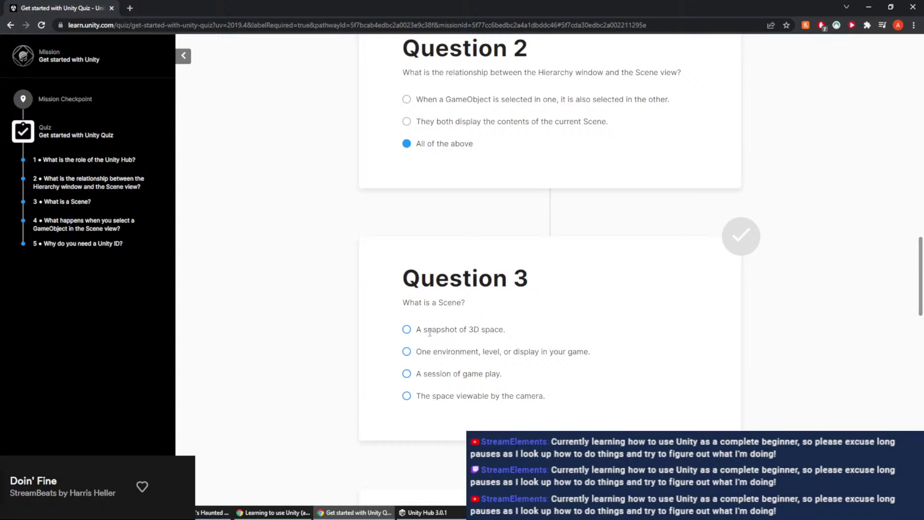
{"action": "left_click", "coordinate": [406, 352]}
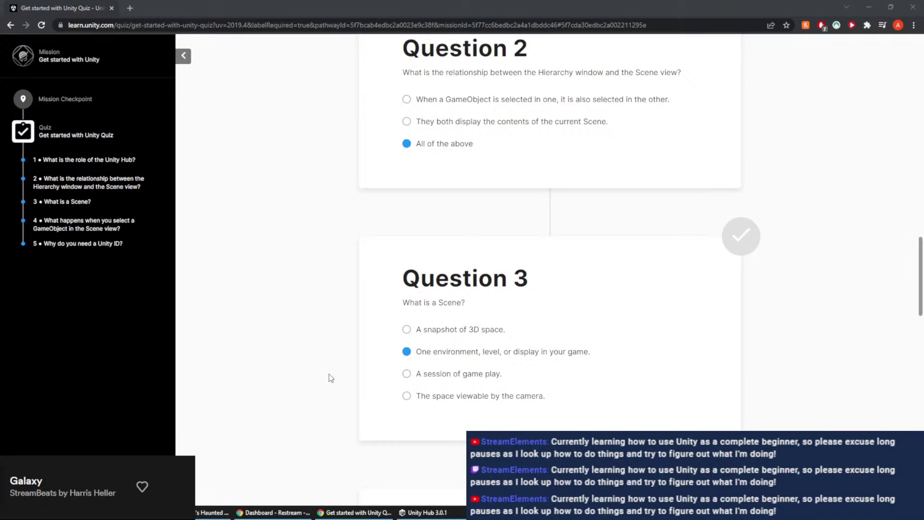
{"action": "scroll", "coordinate": [439, 405], "scroll_direction": "down", "scroll_amount": 2}
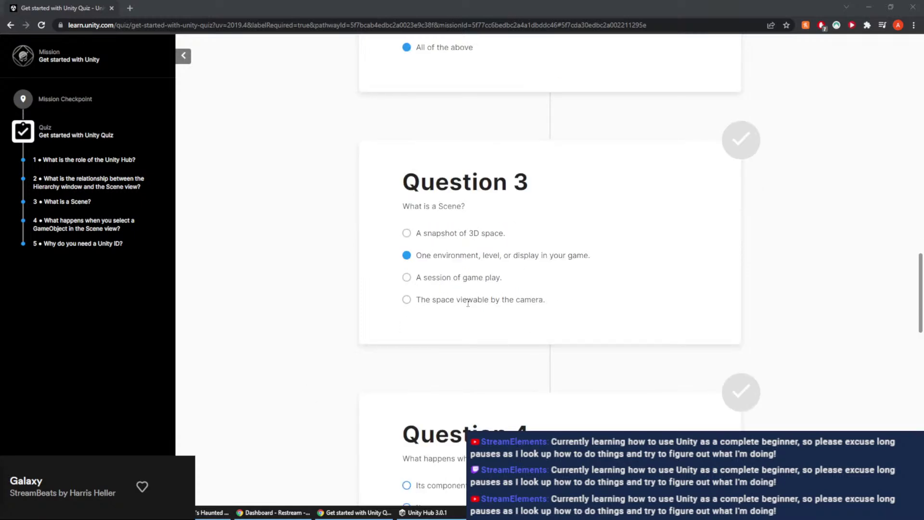
{"action": "left_click_drag", "start_coordinate": [552, 297], "coordinate": [418, 281]}
{"action": "left_click_drag", "start_coordinate": [506, 233], "coordinate": [394, 236]}
{"action": "left_click_drag", "start_coordinate": [624, 255], "coordinate": [423, 256]}
{"action": "left_click", "coordinate": [627, 266]}
Answer Question 4 on selecting a GameObject in the Scene view with "Its components appear in the Inspector window."
{"action": "scroll", "coordinate": [626, 266], "scroll_direction": "down", "scroll_amount": 2}
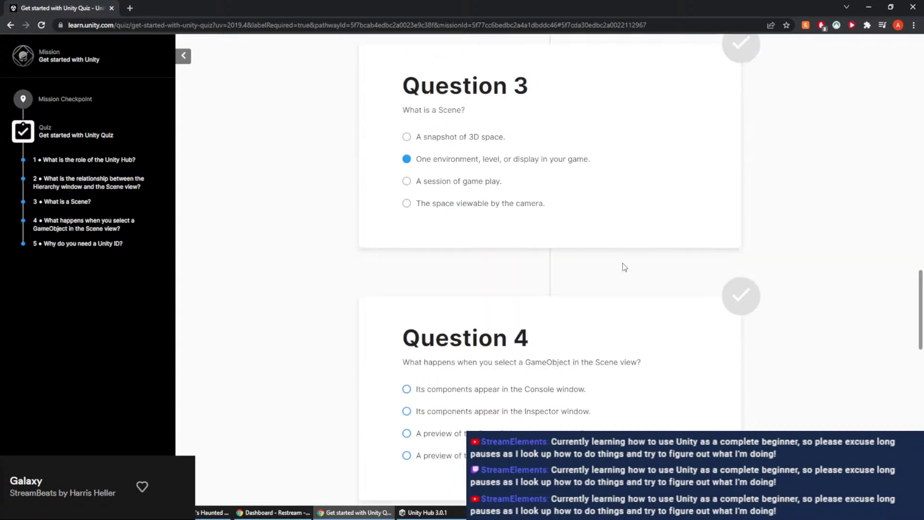
{"action": "scroll", "coordinate": [624, 267], "scroll_direction": "down", "scroll_amount": 1}
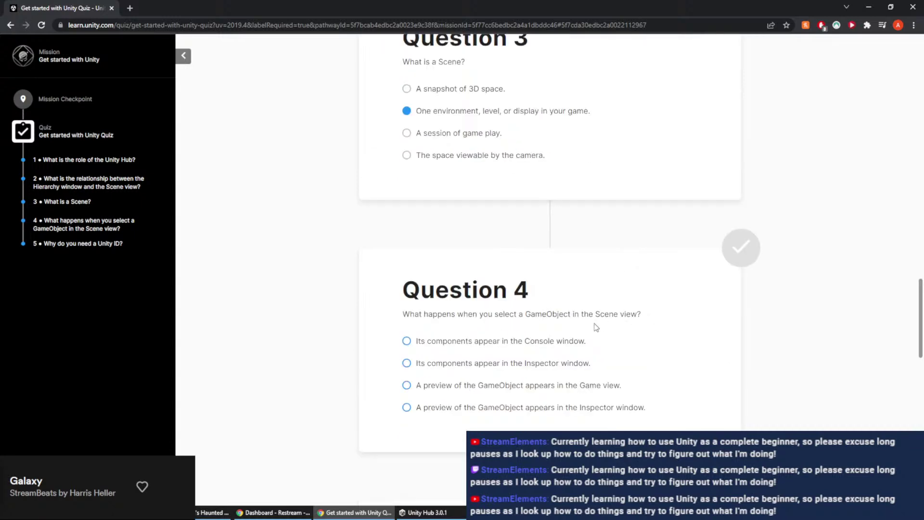
{"action": "scroll", "coordinate": [605, 311], "scroll_direction": "down", "scroll_amount": 1}
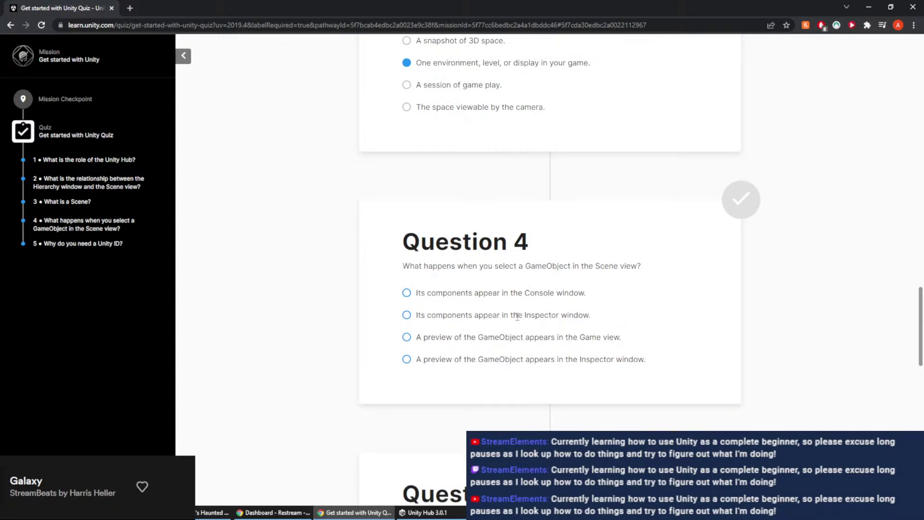
{"action": "left_click", "coordinate": [406, 315]}
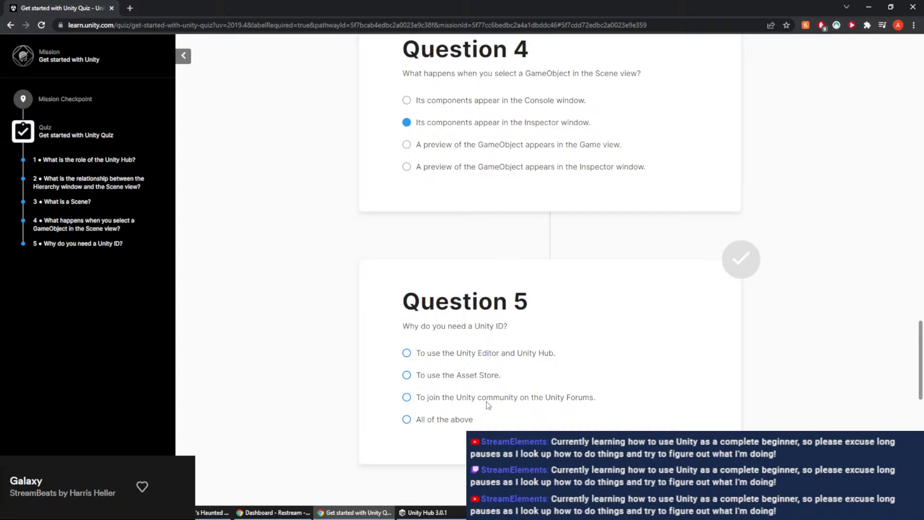
Answer Question 5 on needing a Unity ID with "All of the above", submit the quiz and continue past the XP summary
{"action": "left_click", "coordinate": [416, 422]}
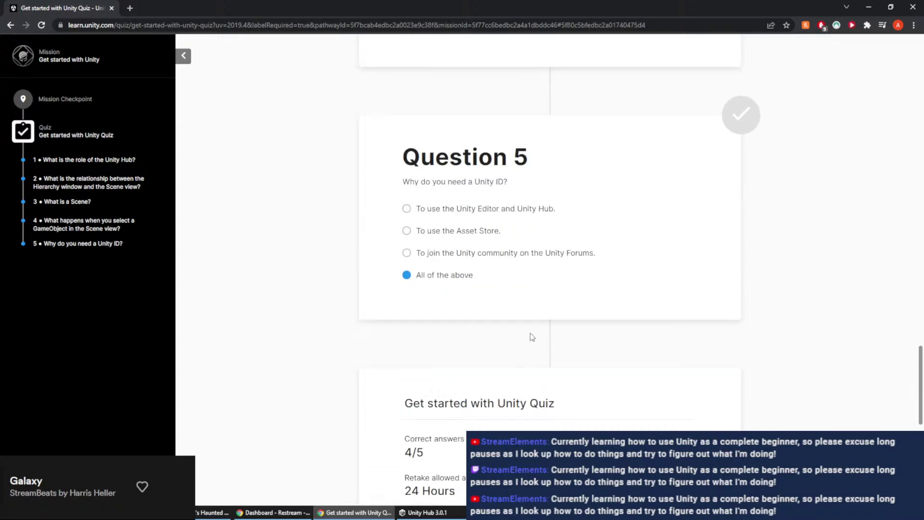
{"action": "left_click", "coordinate": [573, 427]}
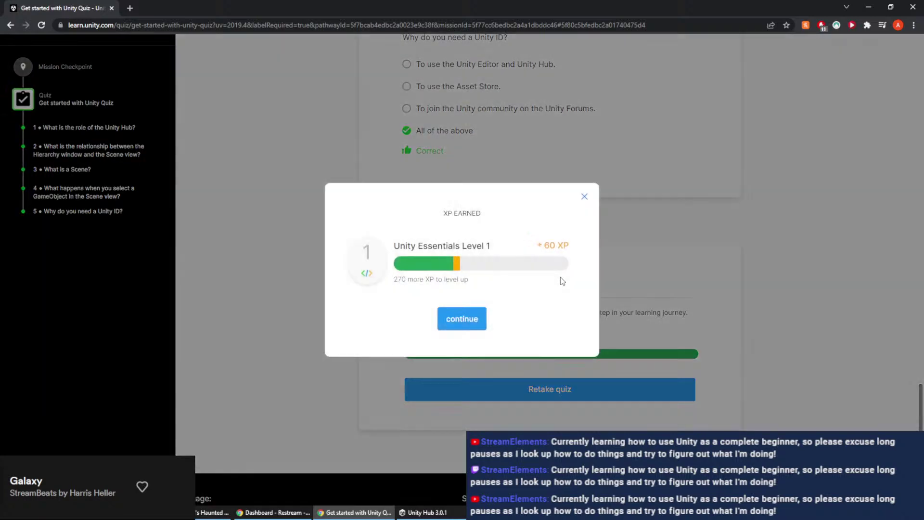
{"action": "left_click", "coordinate": [454, 325]}
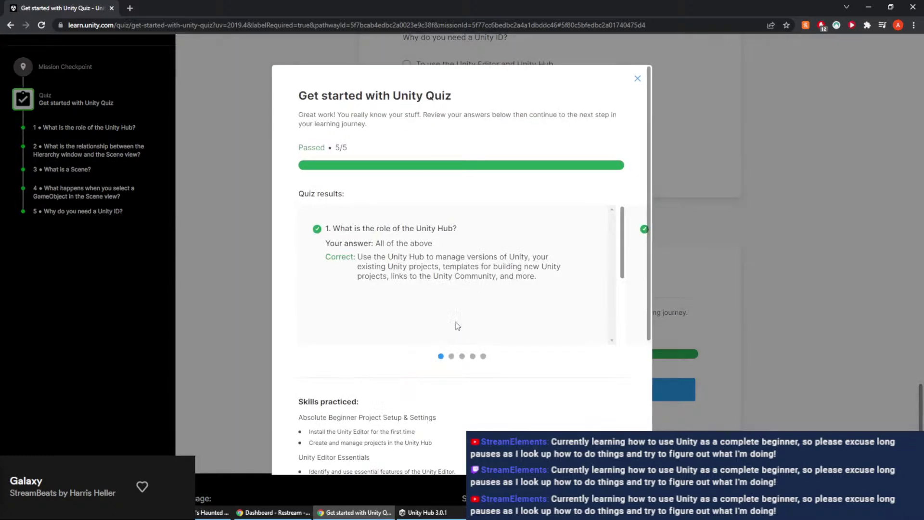
Review the quiz results for all five questions and the skills practiced, and close the results to look over the graded quiz page
{"action": "scroll", "coordinate": [478, 229], "scroll_direction": "down", "scroll_amount": 4}
{"action": "scroll", "coordinate": [489, 217], "scroll_direction": "up", "scroll_amount": 4}
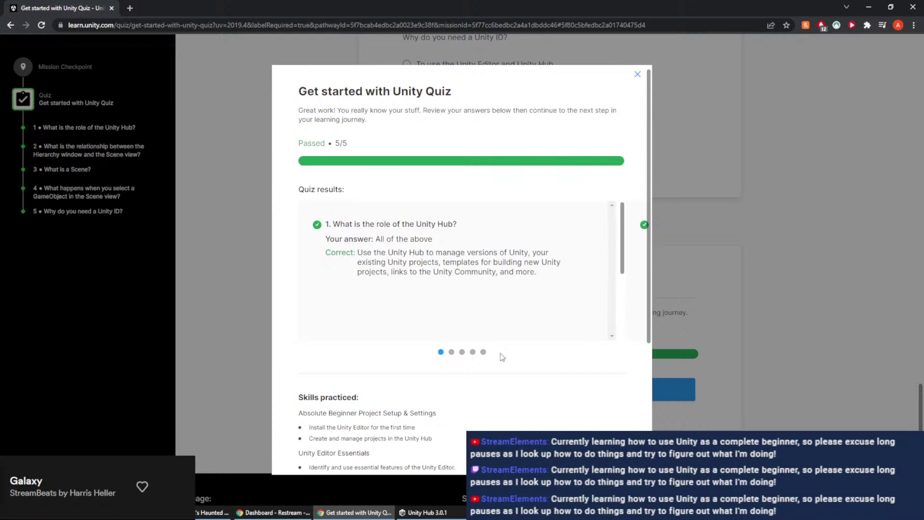
{"action": "scroll", "coordinate": [433, 337], "scroll_direction": "down", "scroll_amount": 3}
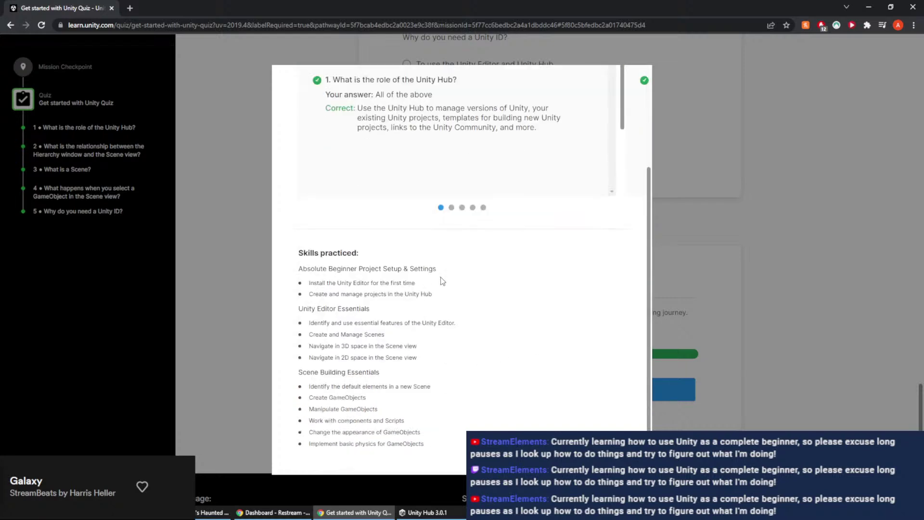
{"action": "scroll", "coordinate": [442, 282], "scroll_direction": "up", "scroll_amount": 3}
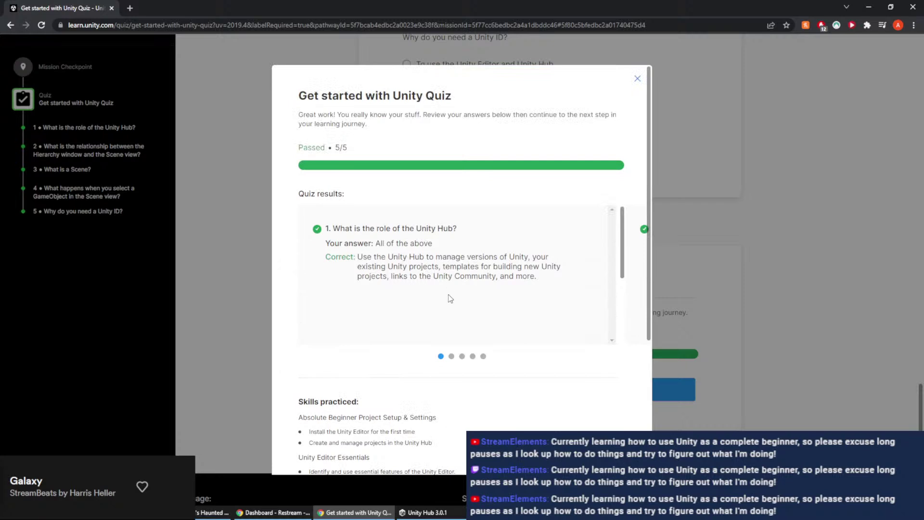
{"action": "left_click", "coordinate": [451, 356]}
{"action": "left_click", "coordinate": [462, 356]}
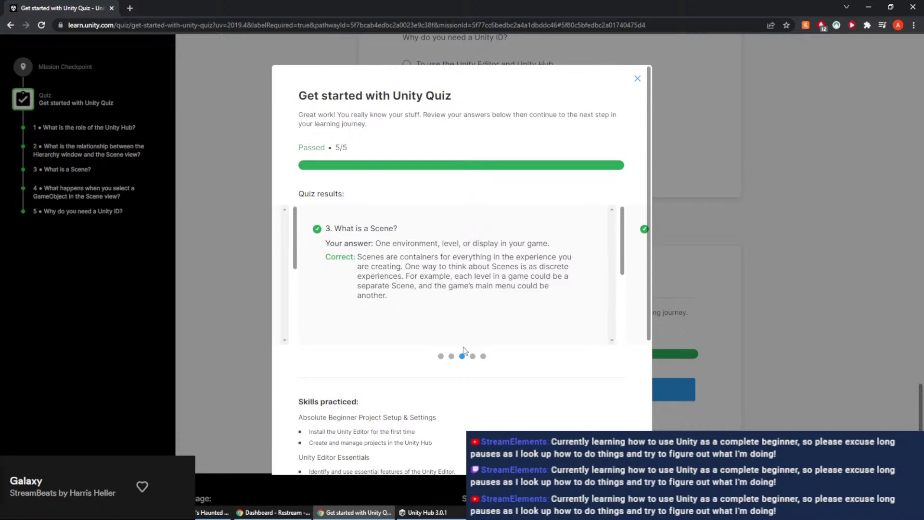
{"action": "left_click", "coordinate": [473, 356]}
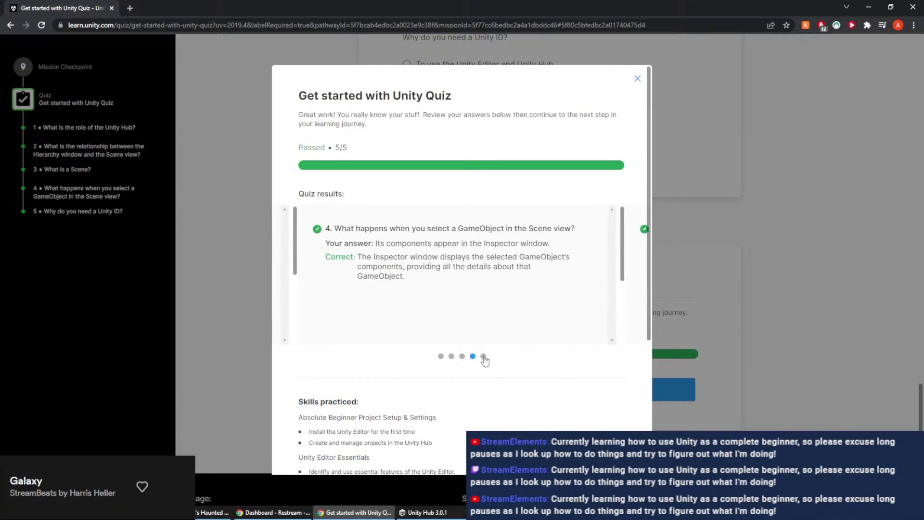
{"action": "left_click", "coordinate": [483, 356]}
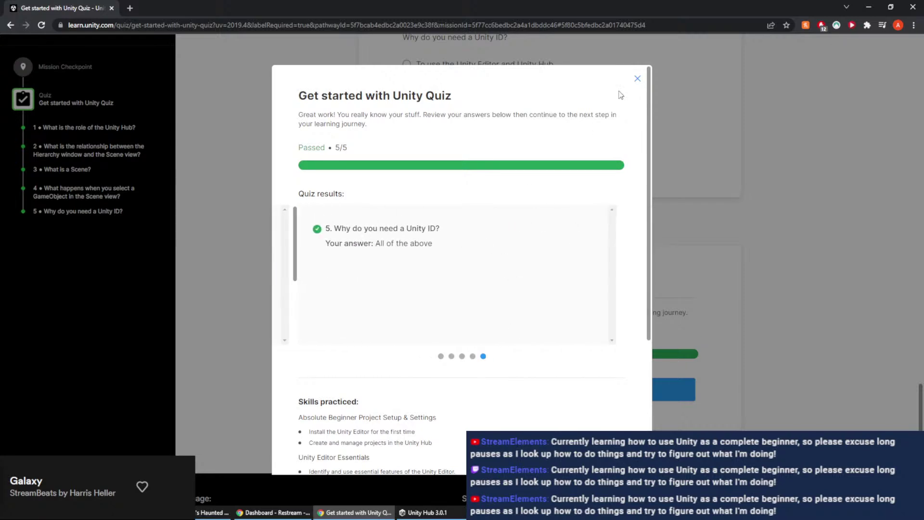
{"action": "left_click", "coordinate": [639, 78]}
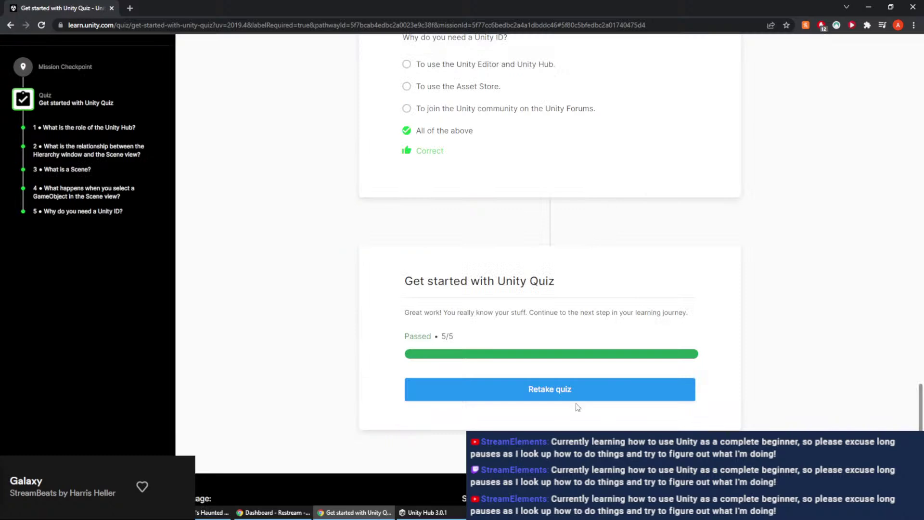
{"action": "scroll", "coordinate": [763, 260], "scroll_direction": "down", "scroll_amount": 5}
{"action": "scroll", "coordinate": [763, 260], "scroll_direction": "up", "scroll_amount": 13}
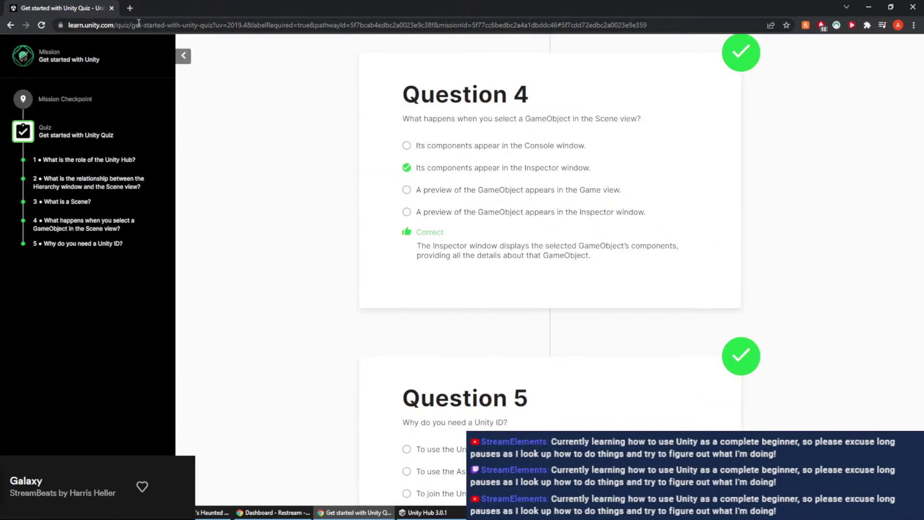
Minimize the Unity Hub window and return to the Get started with Unity mission page in the browser
{"action": "left_click", "coordinate": [274, 512]}
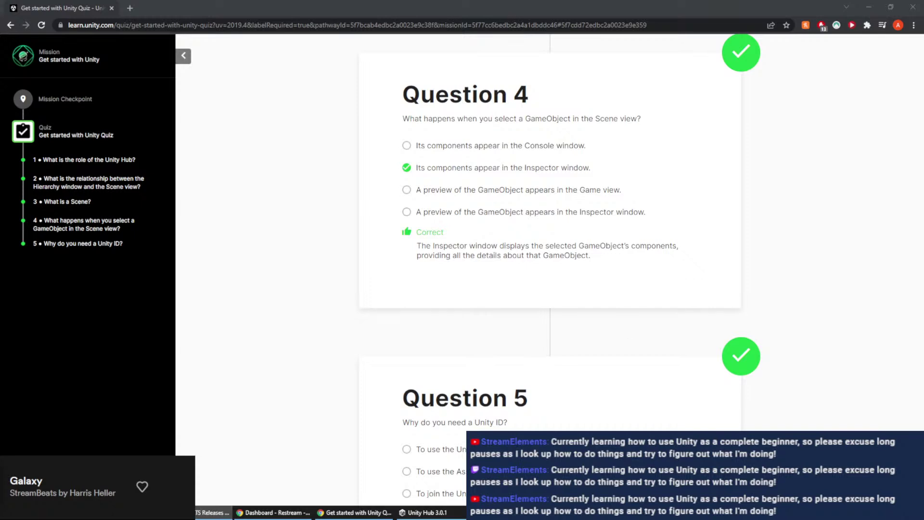
{"action": "left_click", "coordinate": [198, 7]}
{"action": "key", "text": "alt+Tab"}
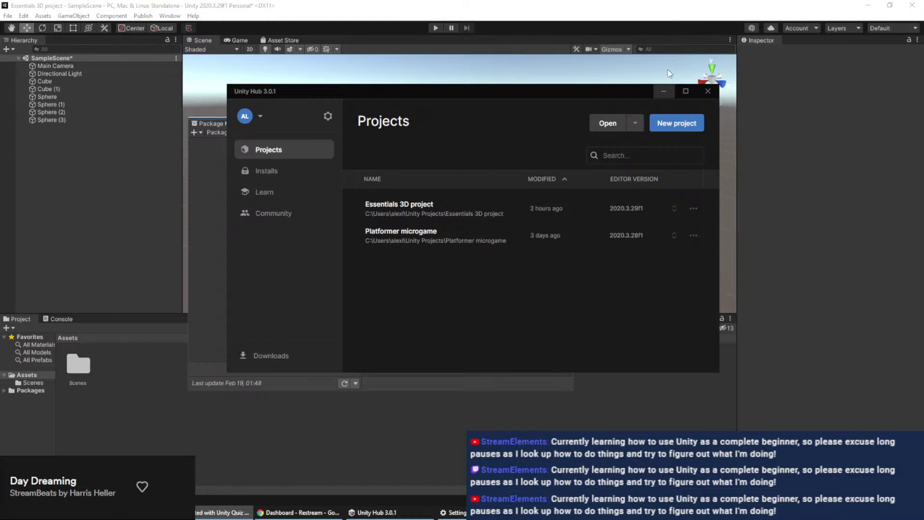
{"action": "left_click", "coordinate": [663, 91]}
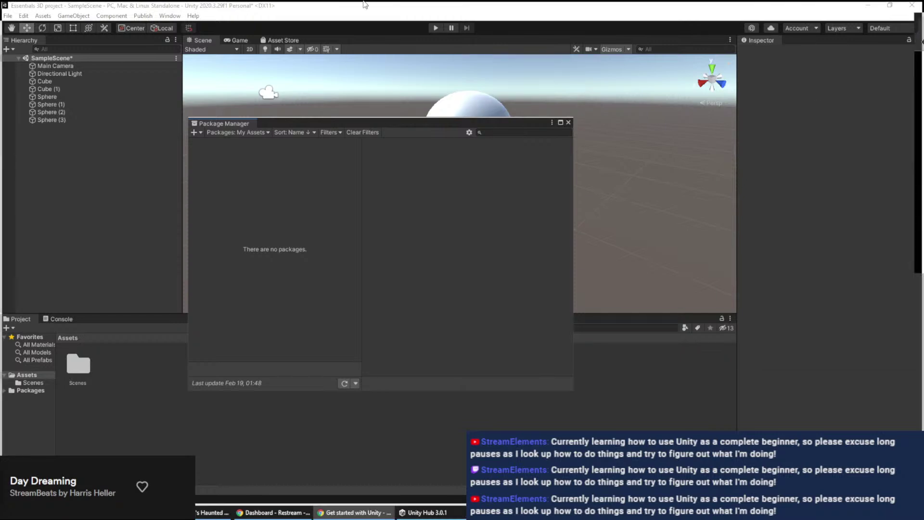
{"action": "left_click", "coordinate": [222, 512]}
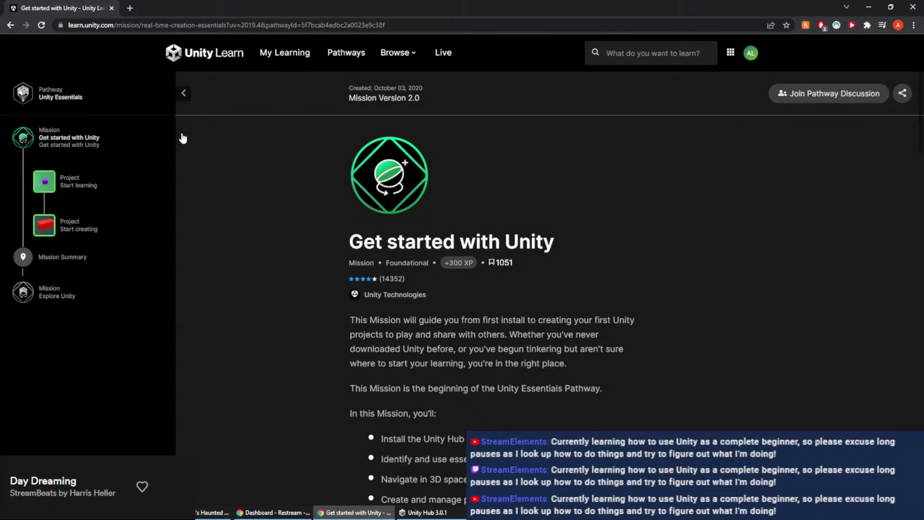
Open the Unity Essentials pathway and start its Explore Unity mission from the Pathway Map
{"action": "left_click", "coordinate": [71, 99]}
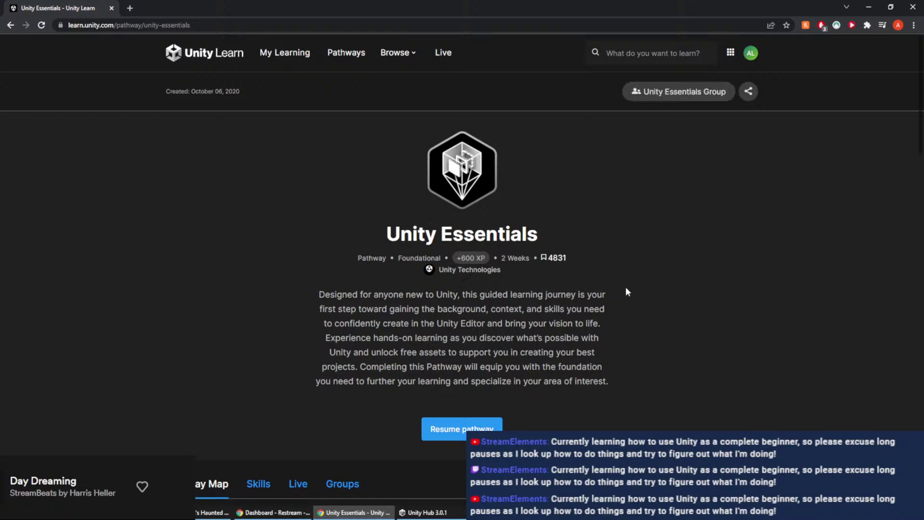
{"action": "scroll", "coordinate": [621, 287], "scroll_direction": "down", "scroll_amount": 5}
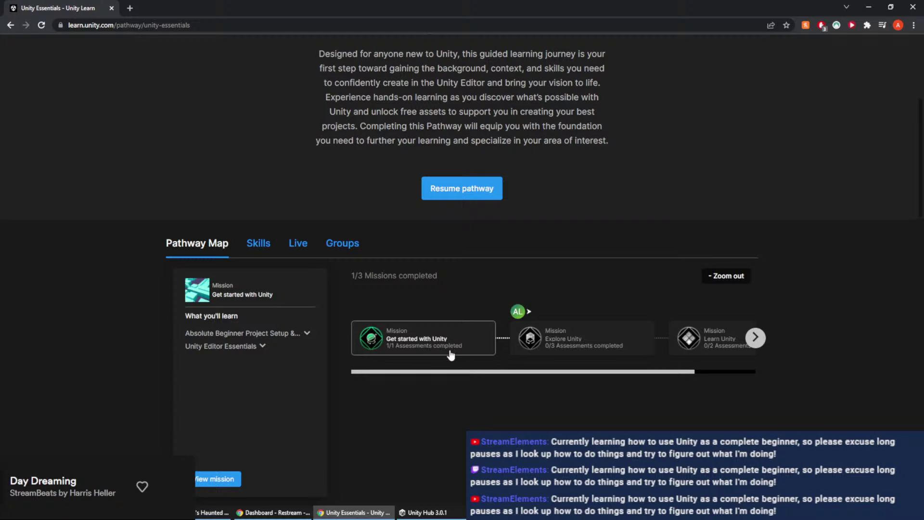
{"action": "left_click", "coordinate": [560, 343]}
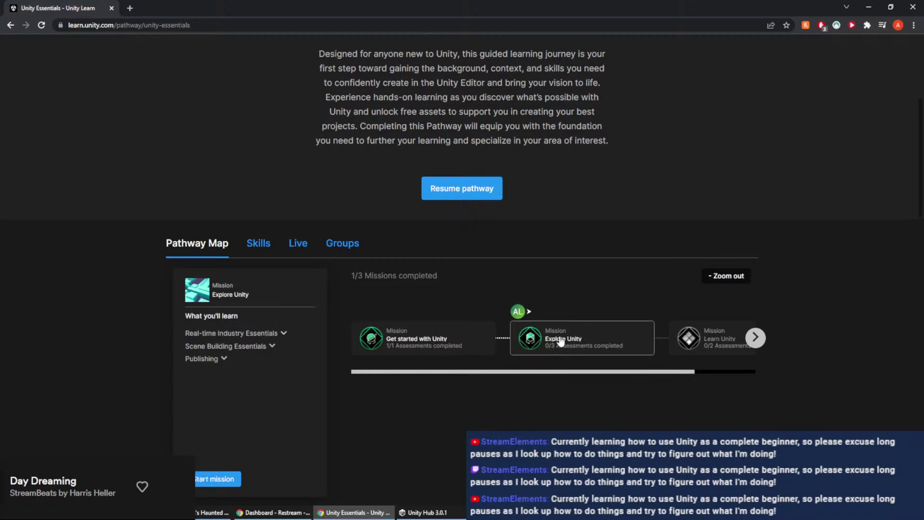
{"action": "scroll", "coordinate": [560, 341], "scroll_direction": "down", "scroll_amount": 1}
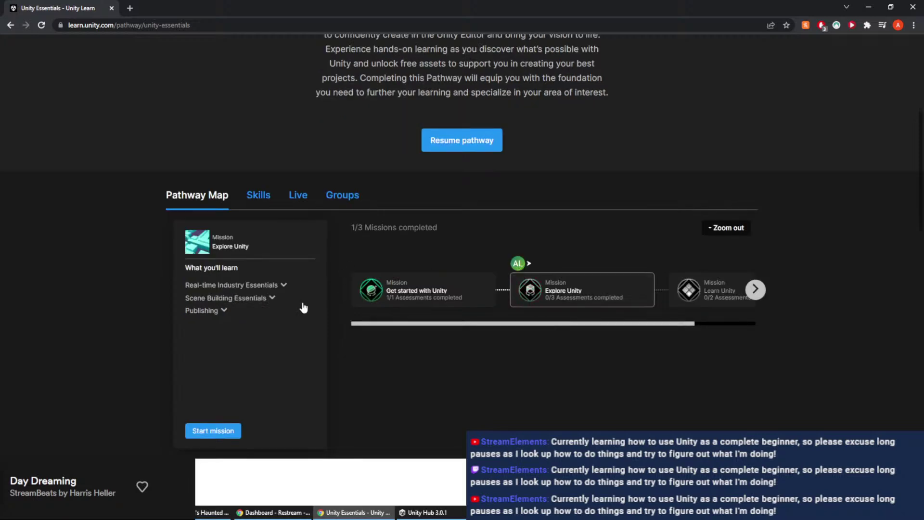
{"action": "left_click", "coordinate": [231, 205]}
Play the Explore Unity mission briefing video and raise its volume to a little under half
{"action": "scroll", "coordinate": [212, 374], "scroll_direction": "down", "scroll_amount": 2}
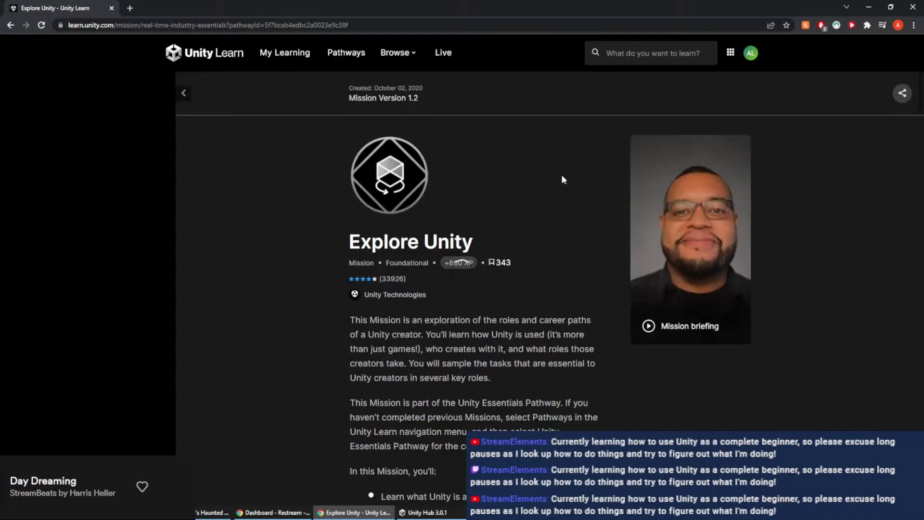
{"action": "scroll", "coordinate": [351, 182], "scroll_direction": "down", "scroll_amount": 2}
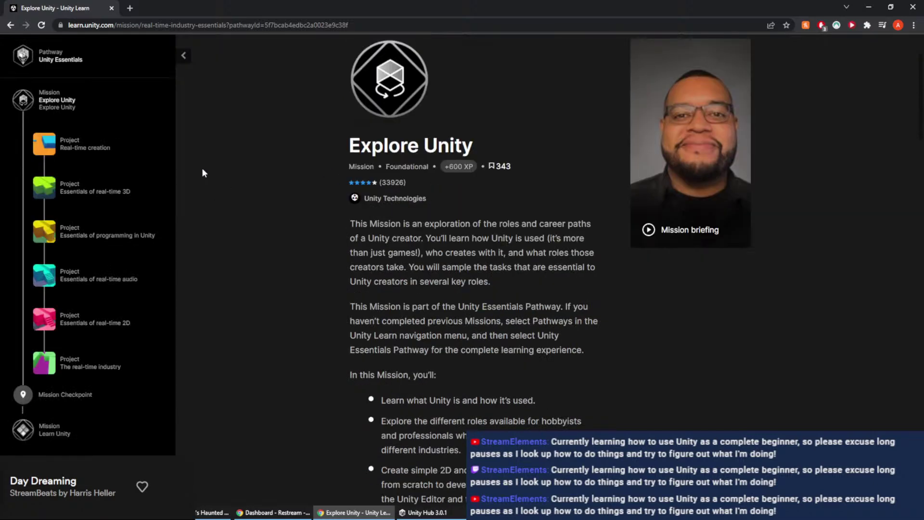
{"action": "left_click", "coordinate": [648, 229]}
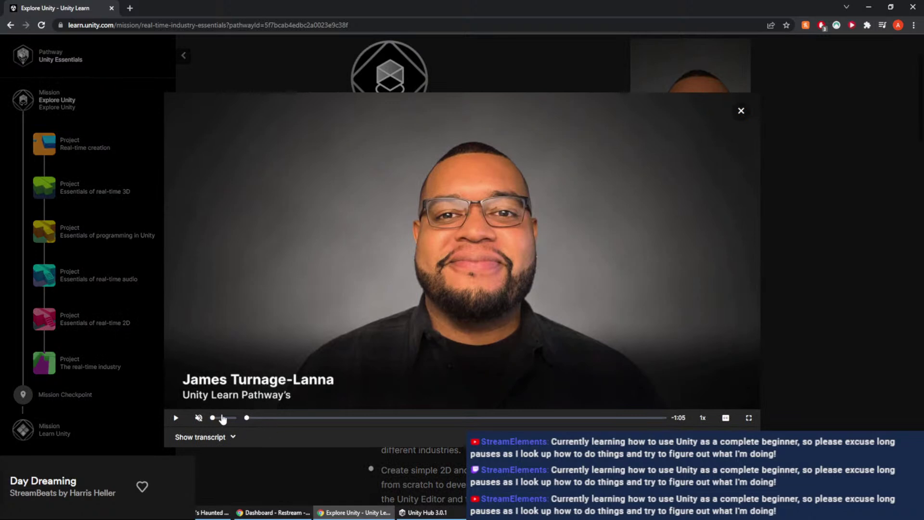
{"action": "left_click", "coordinate": [176, 418]}
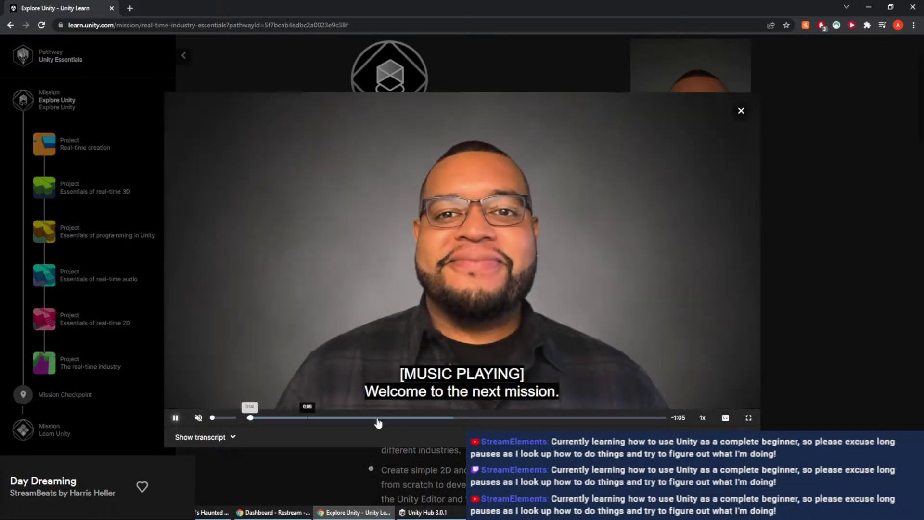
{"action": "left_click", "coordinate": [221, 418]}
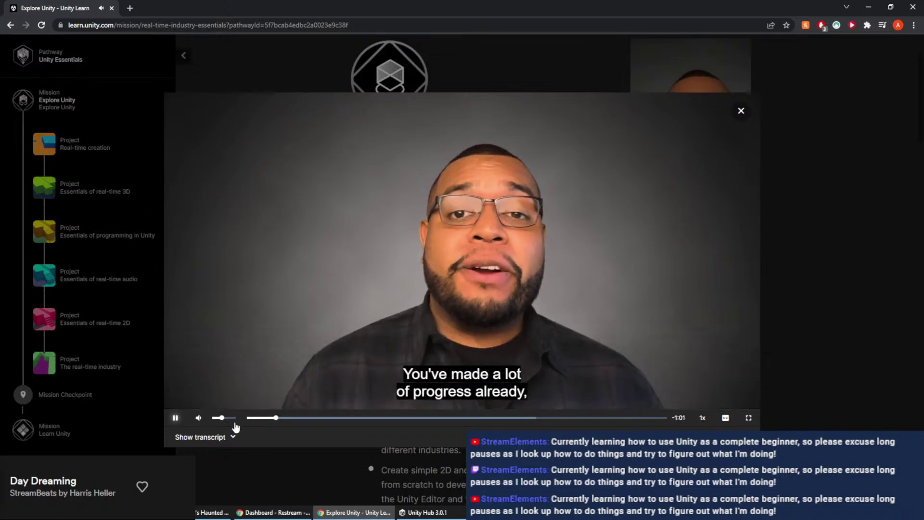
Watch the mission briefing at 2x playback speed and close the video
{"action": "left_click", "coordinate": [702, 418]}
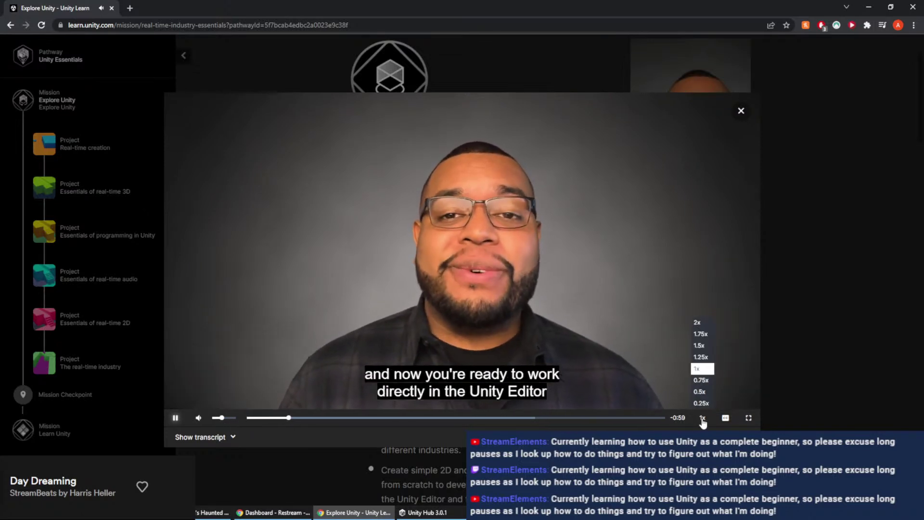
{"action": "left_click", "coordinate": [702, 357]}
{"action": "left_click", "coordinate": [703, 418]}
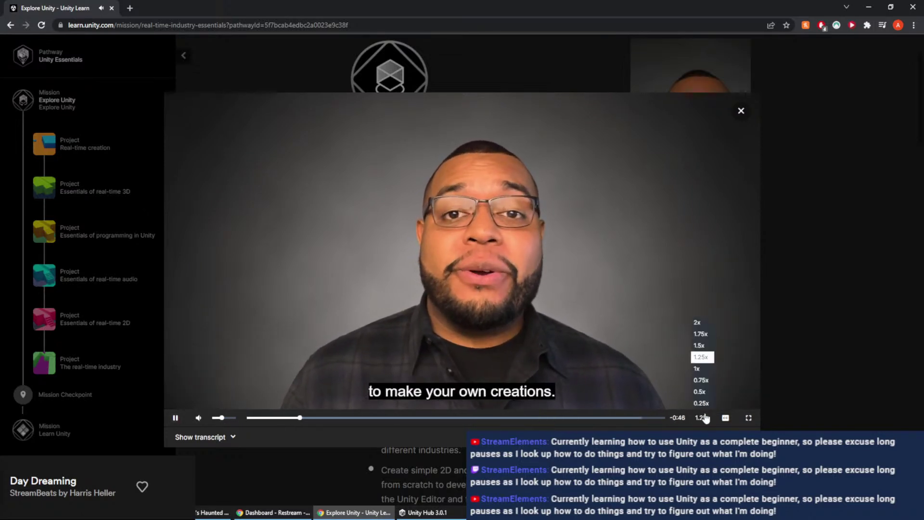
{"action": "left_click", "coordinate": [703, 331]}
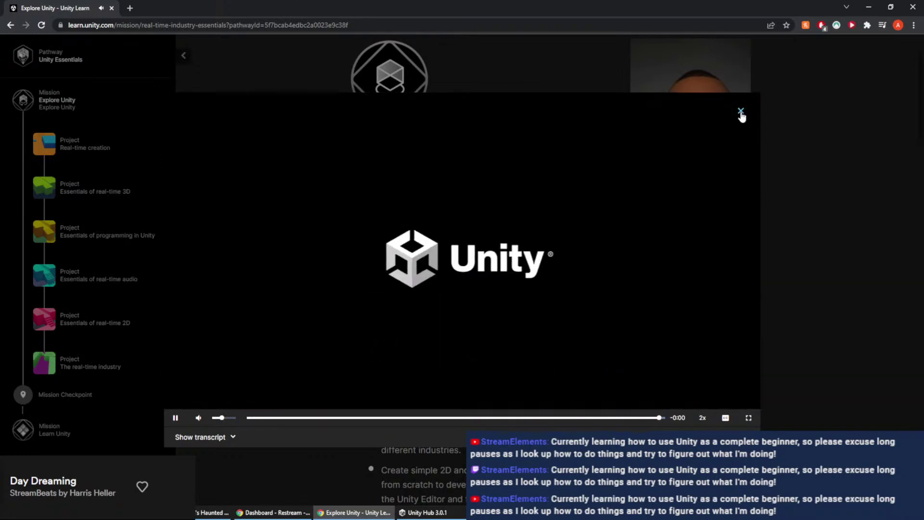
{"action": "left_click", "coordinate": [741, 115]}
Read the Explore Unity mission's description and goals and look over its list of projects
{"action": "scroll", "coordinate": [423, 346], "scroll_direction": "down", "scroll_amount": 1}
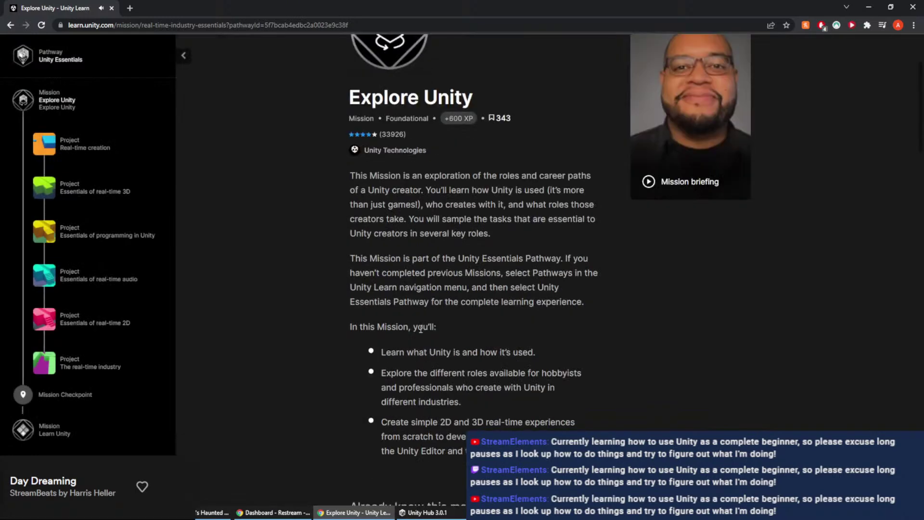
{"action": "scroll", "coordinate": [484, 403], "scroll_direction": "down", "scroll_amount": 2}
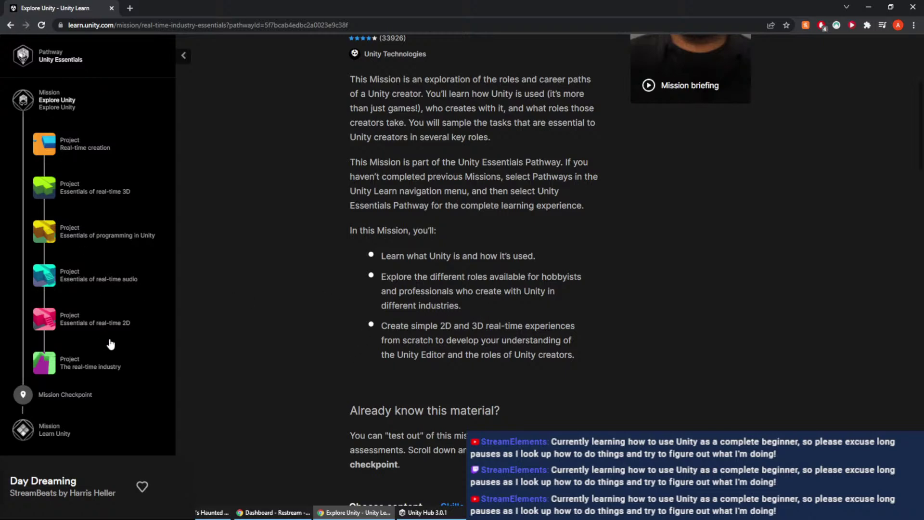
{"action": "scroll", "coordinate": [468, 315], "scroll_direction": "down", "scroll_amount": 1}
{"action": "scroll", "coordinate": [476, 294], "scroll_direction": "down", "scroll_amount": 3}
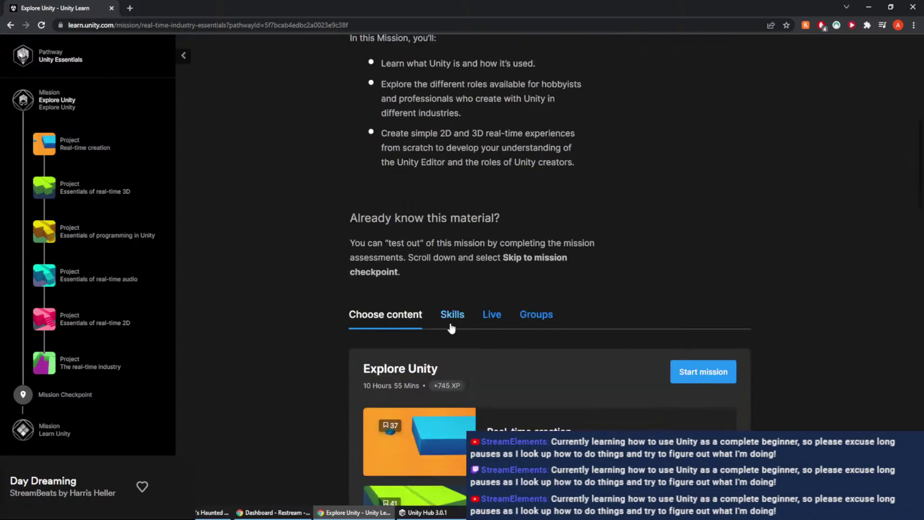
{"action": "scroll", "coordinate": [451, 328], "scroll_direction": "down", "scroll_amount": 4}
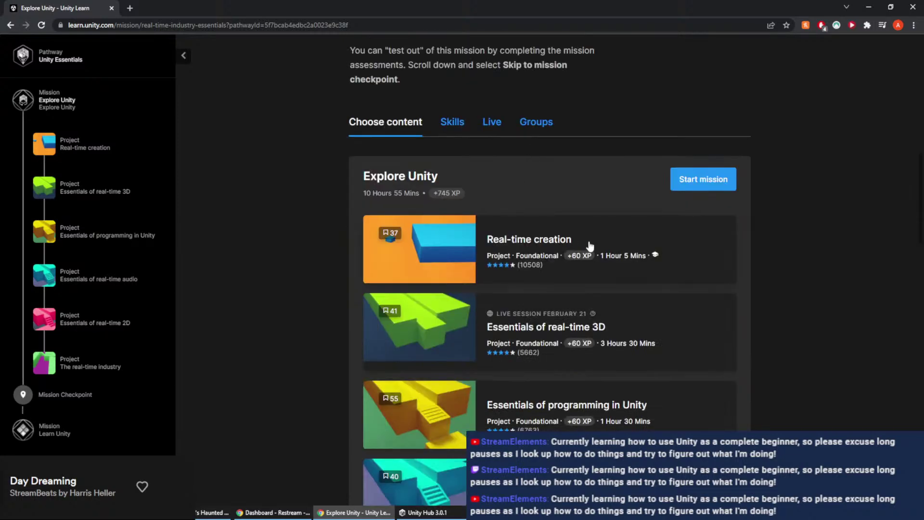
Start the Explore Unity mission, read the Overview of its "What is real-time?" tutorial and mark that step as completed
{"action": "left_click", "coordinate": [699, 185]}
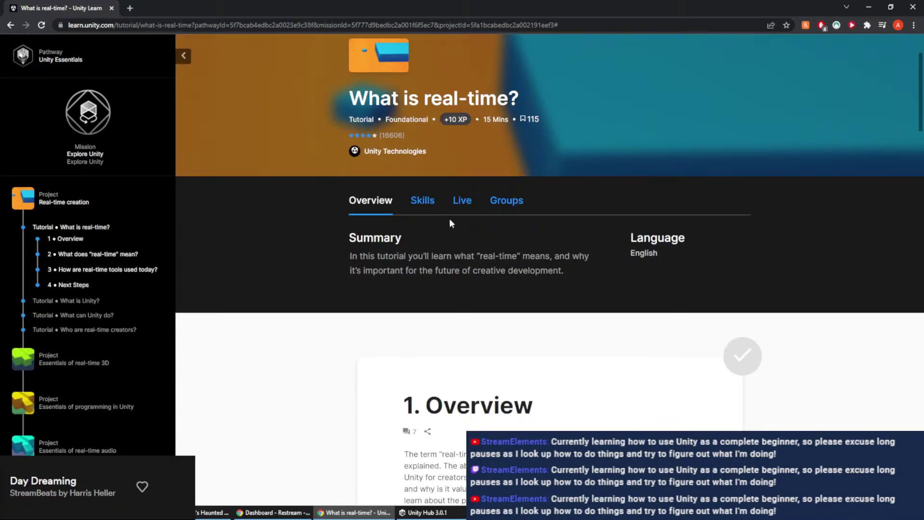
{"action": "scroll", "coordinate": [451, 223], "scroll_direction": "down", "scroll_amount": 4}
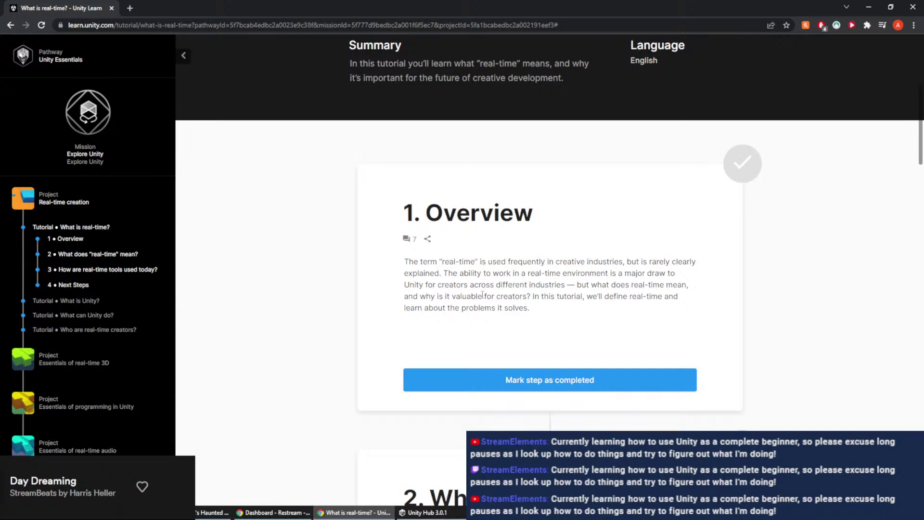
{"action": "scroll", "coordinate": [558, 313], "scroll_direction": "down", "scroll_amount": 1}
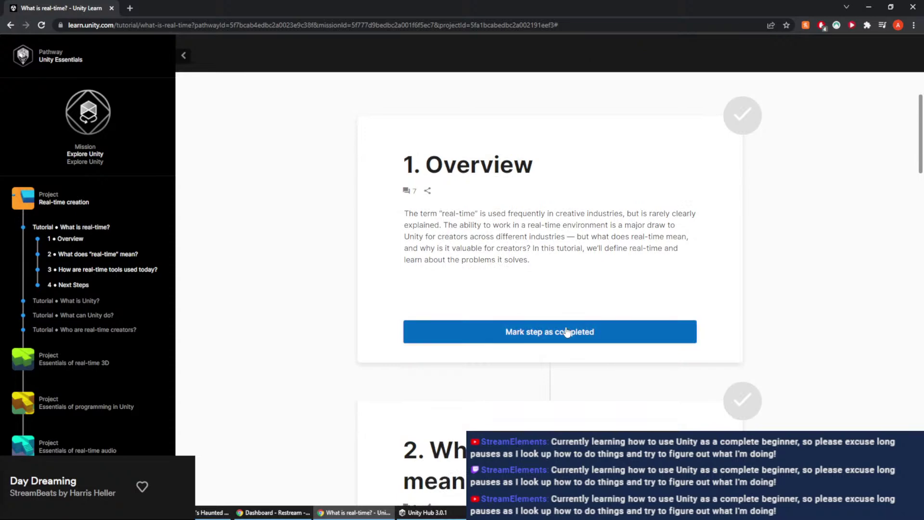
{"action": "left_click", "coordinate": [549, 331]}
Read the section "What does 'real-time' mean?", including the offline rendering paragraph, and mark the step as completed
{"action": "scroll", "coordinate": [593, 293], "scroll_direction": "down", "scroll_amount": 3}
{"action": "scroll", "coordinate": [534, 255], "scroll_direction": "down", "scroll_amount": 7}
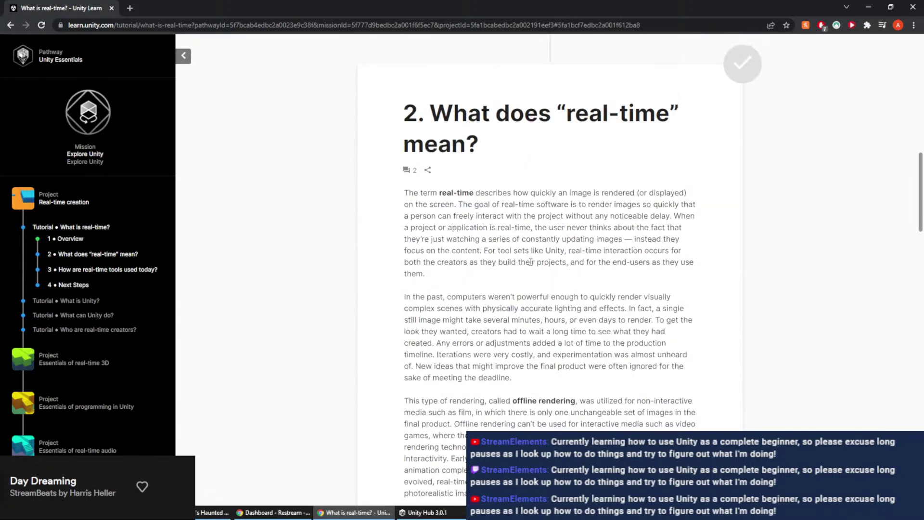
{"action": "scroll", "coordinate": [532, 265], "scroll_direction": "up", "scroll_amount": 2}
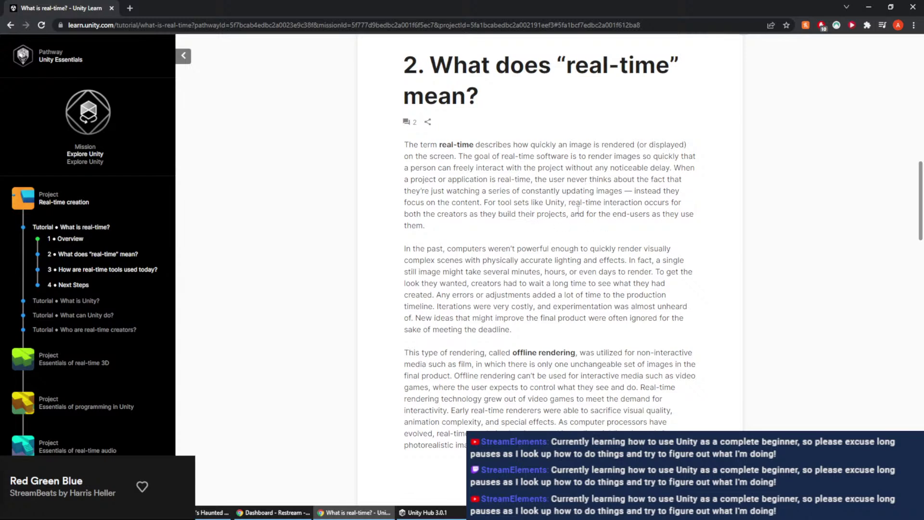
{"action": "left_click_drag", "start_coordinate": [540, 248], "coordinate": [621, 260]}
{"action": "left_click", "coordinate": [644, 285]}
{"action": "scroll", "coordinate": [477, 253], "scroll_direction": "down", "scroll_amount": 3}
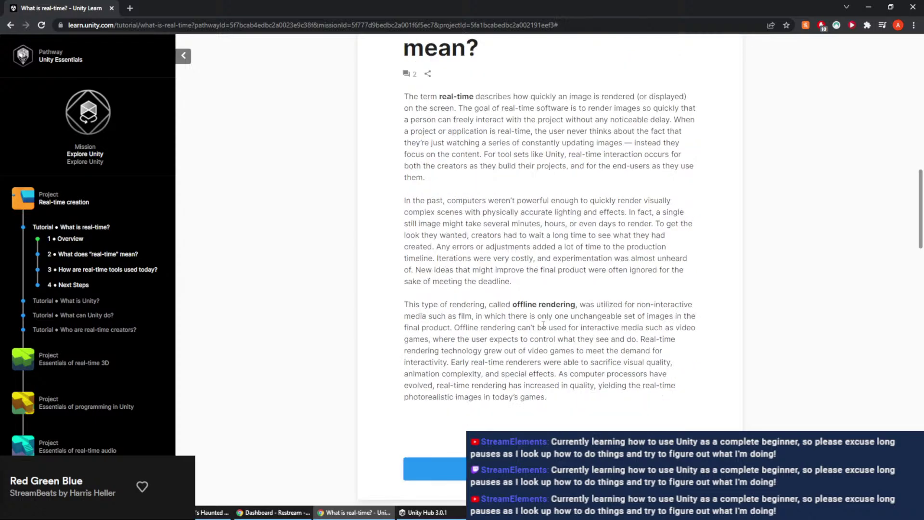
{"action": "left_click_drag", "start_coordinate": [499, 232], "coordinate": [594, 253]}
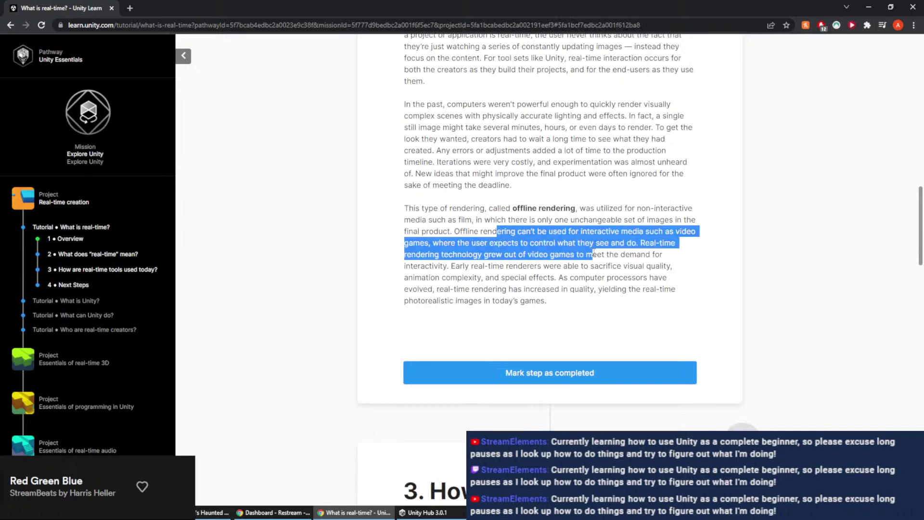
{"action": "left_click", "coordinate": [594, 254]}
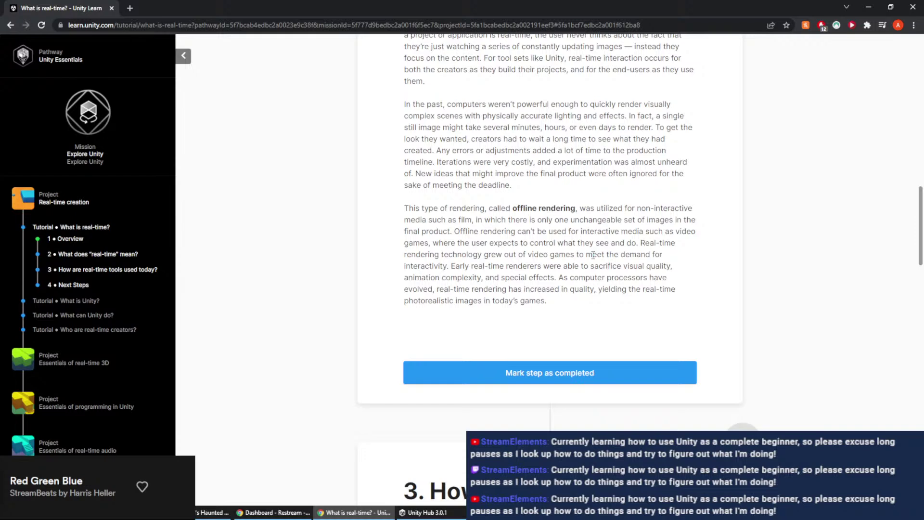
{"action": "scroll", "coordinate": [587, 270], "scroll_direction": "down", "scroll_amount": 2}
{"action": "left_click", "coordinate": [581, 278]}
Read the section "How are real-time tools used today?", covering the gap to offline quality and the benefits of switching to real-time
{"action": "scroll", "coordinate": [581, 259], "scroll_direction": "down", "scroll_amount": 4}
{"action": "scroll", "coordinate": [581, 255], "scroll_direction": "down", "scroll_amount": 2}
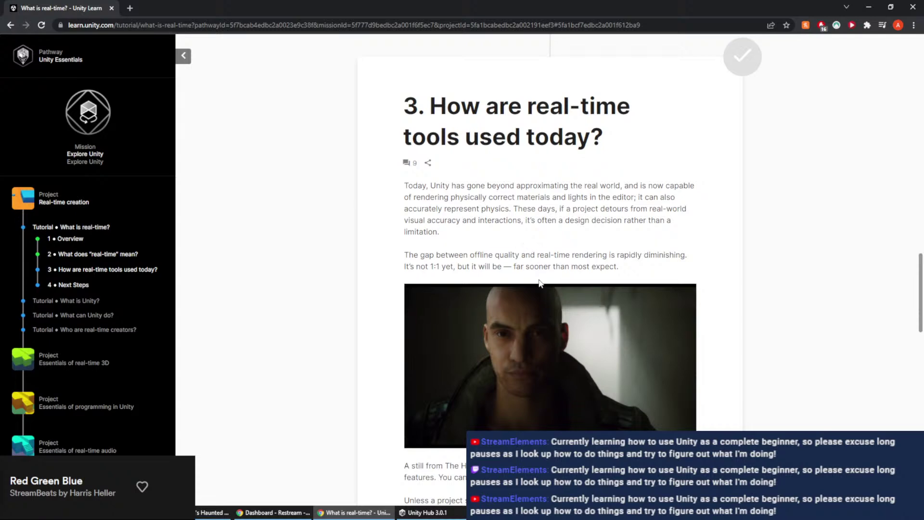
{"action": "scroll", "coordinate": [467, 284], "scroll_direction": "down", "scroll_amount": 2}
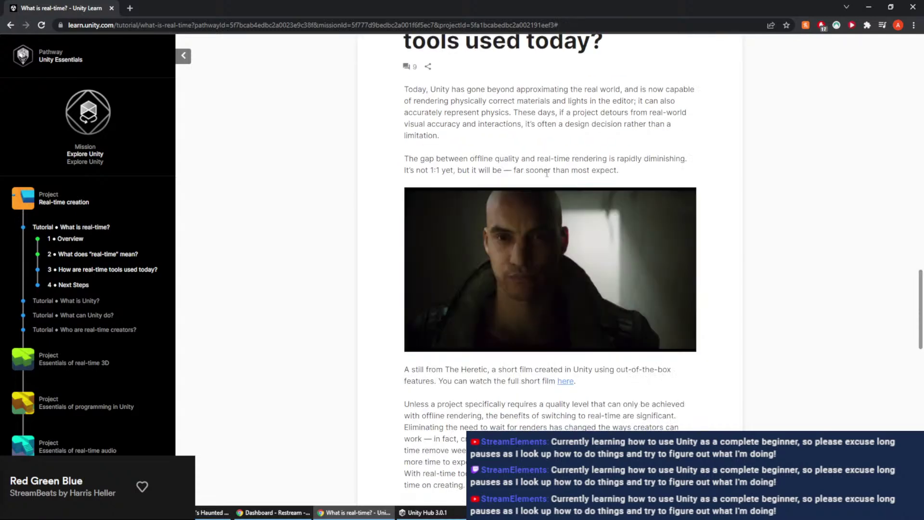
{"action": "scroll", "coordinate": [717, 337], "scroll_direction": "down", "scroll_amount": 3}
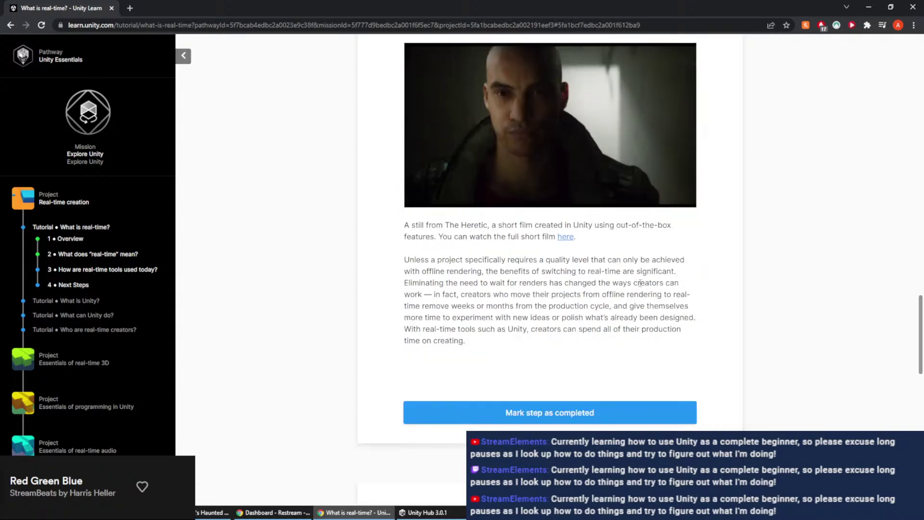
{"action": "scroll", "coordinate": [678, 303], "scroll_direction": "up", "scroll_amount": 2}
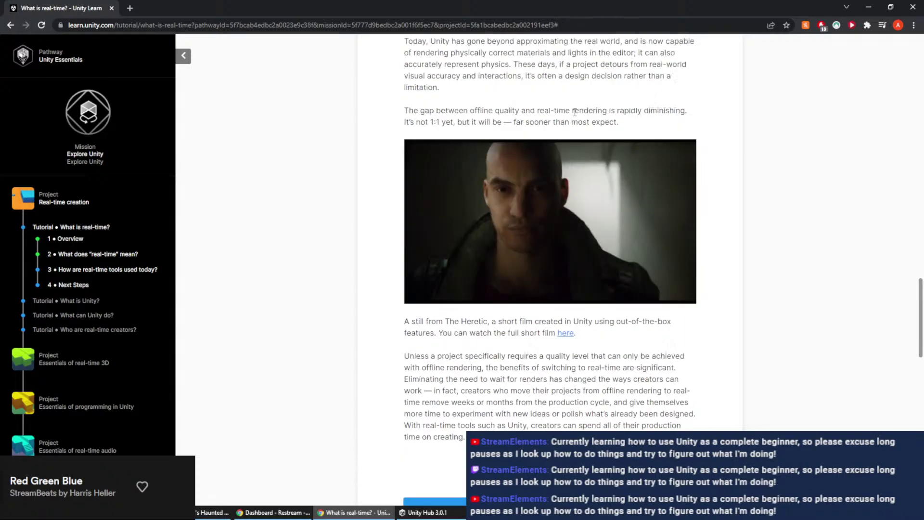
Open The Heretic short film linked below the still and watch it in cinema mode, skipping to 2:15 and 5:15
{"action": "left_click", "coordinate": [566, 333]}
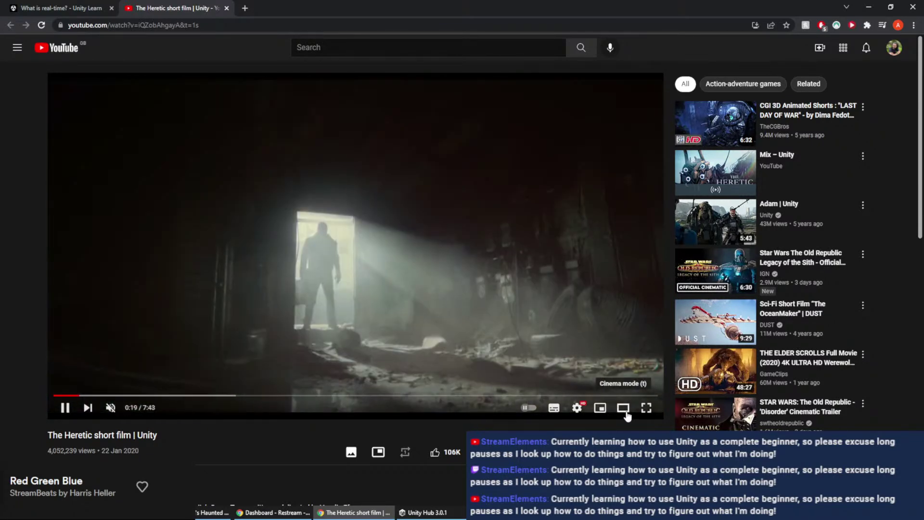
{"action": "left_click", "coordinate": [623, 410]}
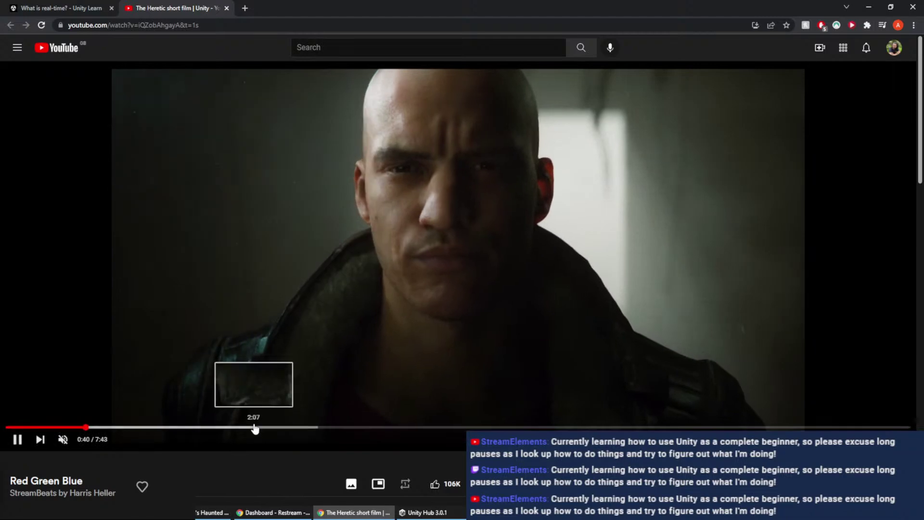
{"action": "left_click", "coordinate": [270, 427]}
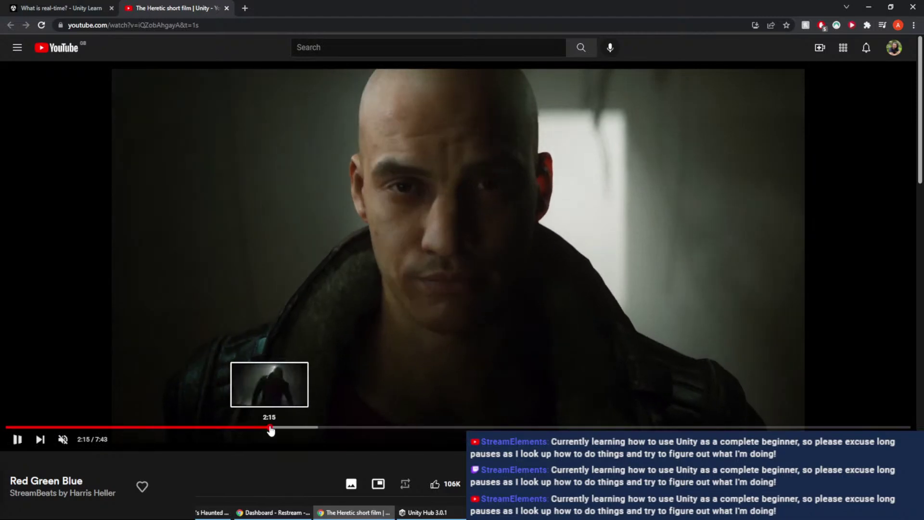
{"action": "key", "text": "space"}
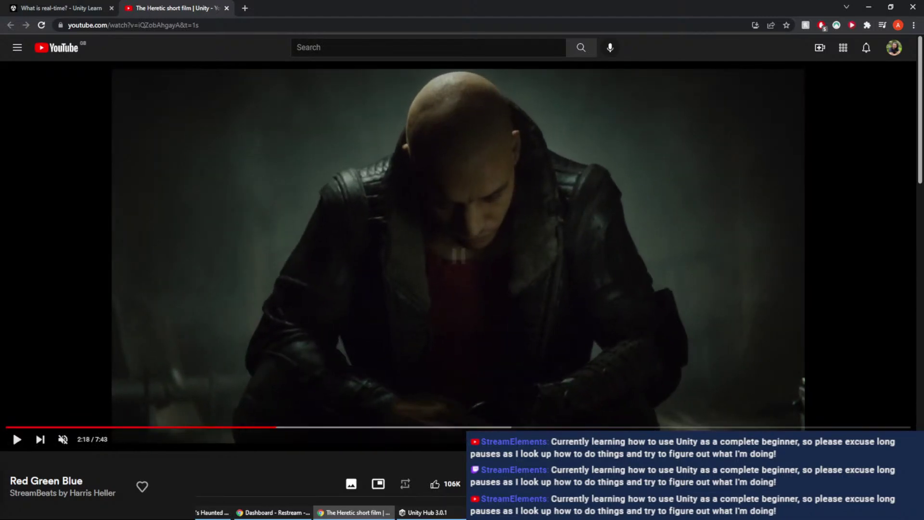
{"action": "left_click", "coordinate": [621, 427]}
{"action": "key", "text": "space"}
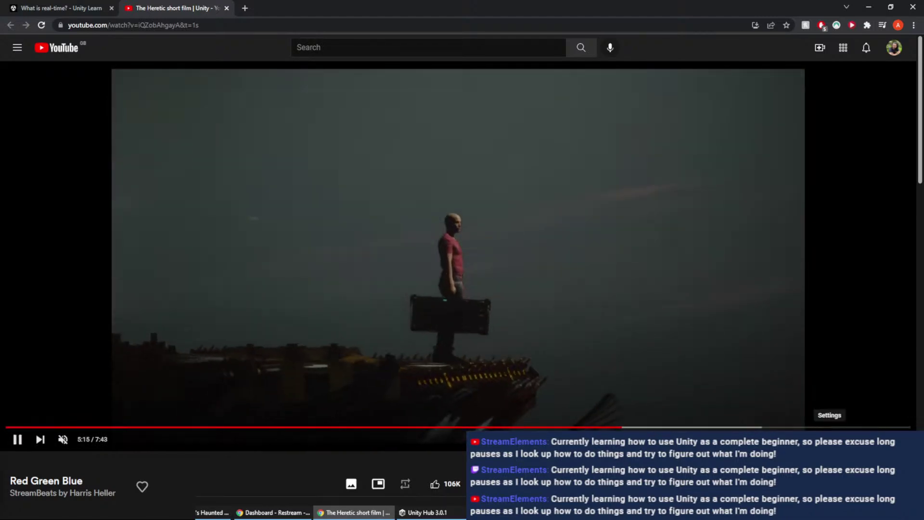
{"action": "left_click", "coordinate": [829, 439]}
{"action": "left_click", "coordinate": [829, 439]}
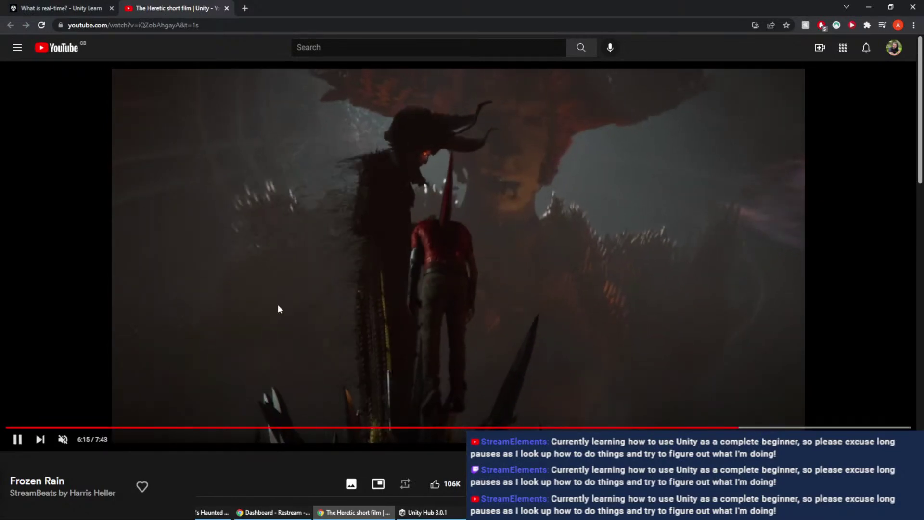
Check the film's title and description below the video, and close the video page to return to the tutorial
{"action": "scroll", "coordinate": [48, 433], "scroll_direction": "down", "scroll_amount": 1}
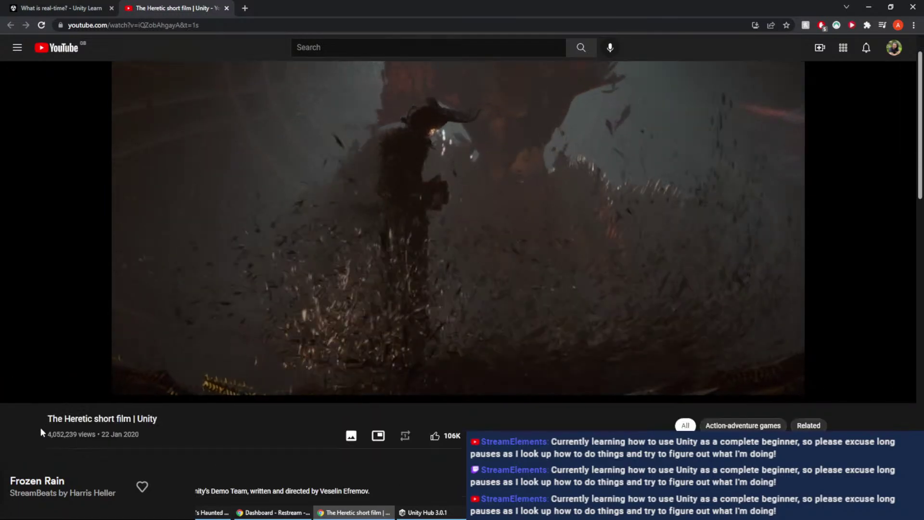
{"action": "left_click_drag", "start_coordinate": [41, 426], "coordinate": [176, 422]}
{"action": "left_click", "coordinate": [201, 430]}
{"action": "scroll", "coordinate": [381, 346], "scroll_direction": "up", "scroll_amount": 1}
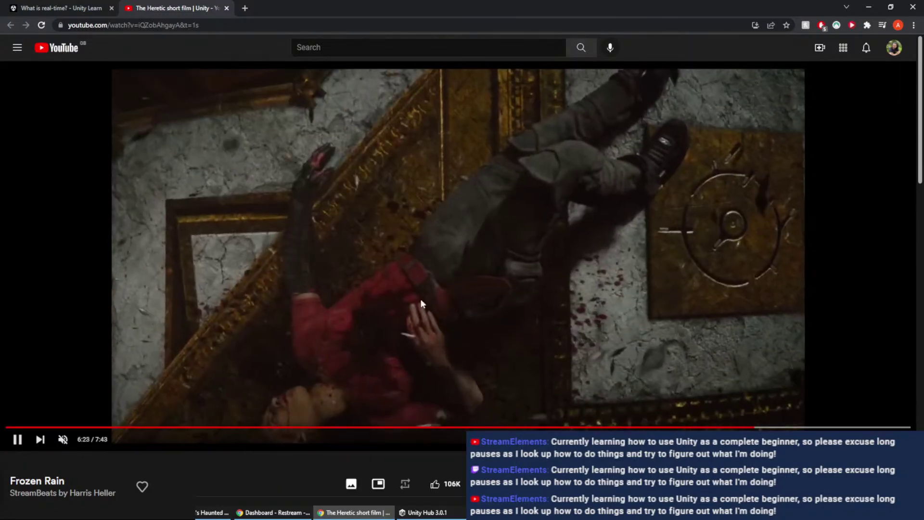
{"action": "middle_click", "coordinate": [151, 8]}
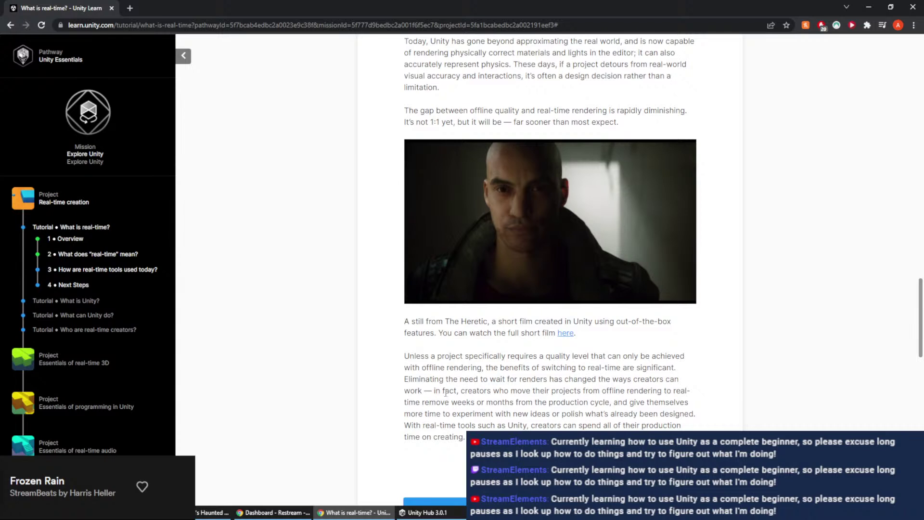
Read the rest of section 3 on how real-time tools are used today and mark it as completed
{"action": "scroll", "coordinate": [477, 393], "scroll_direction": "down", "scroll_amount": 1}
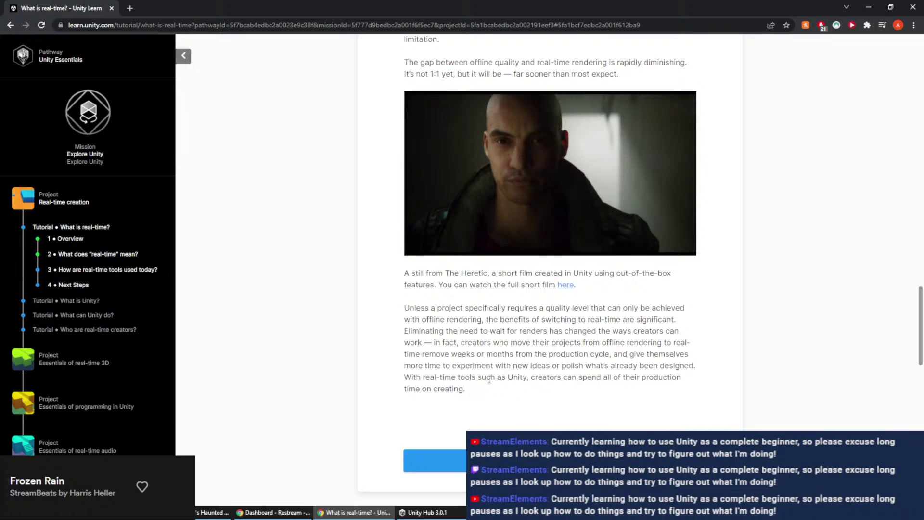
{"action": "scroll", "coordinate": [488, 380], "scroll_direction": "down", "scroll_amount": 1}
{"action": "left_click", "coordinate": [516, 410]}
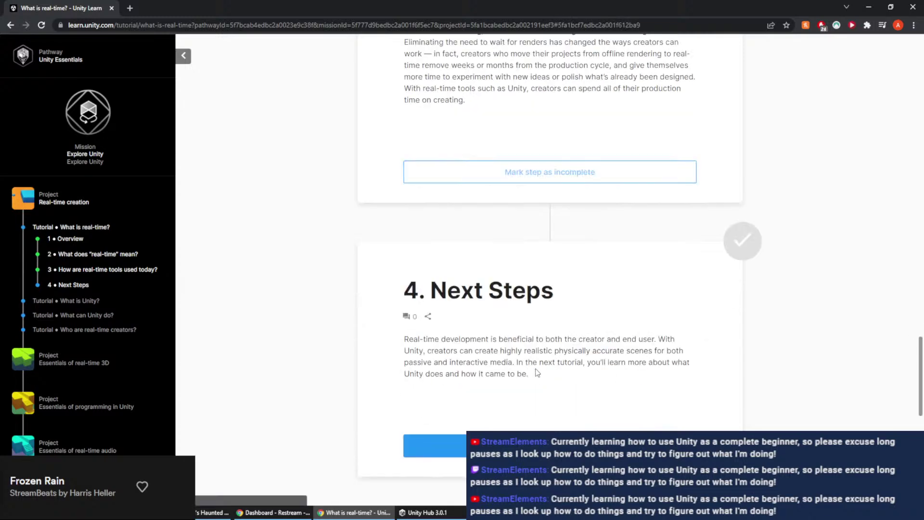
Read section 4, Next Steps, of the What is real-time? tutorial and mark it as completed
{"action": "scroll", "coordinate": [537, 373], "scroll_direction": "down", "scroll_amount": 1}
{"action": "left_click_drag", "start_coordinate": [513, 290], "coordinate": [563, 315]}
{"action": "left_click", "coordinate": [554, 336]}
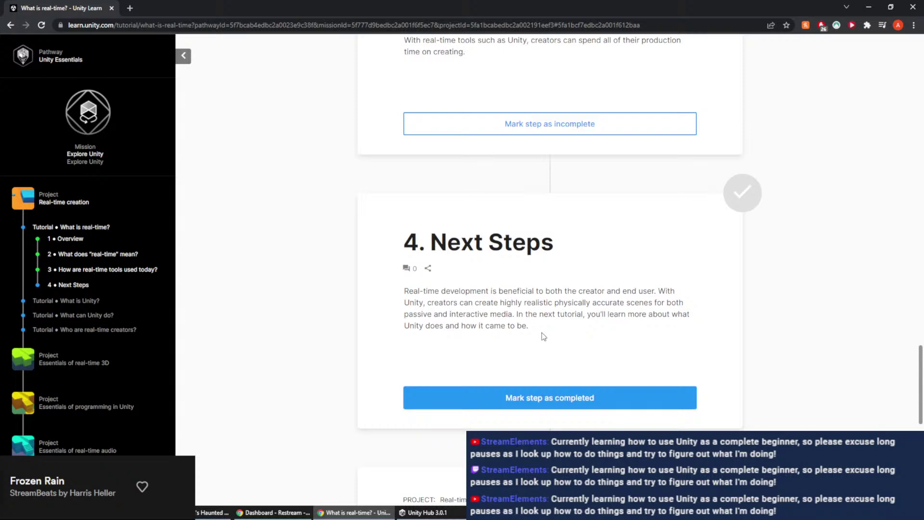
{"action": "scroll", "coordinate": [541, 337], "scroll_direction": "down", "scroll_amount": 1}
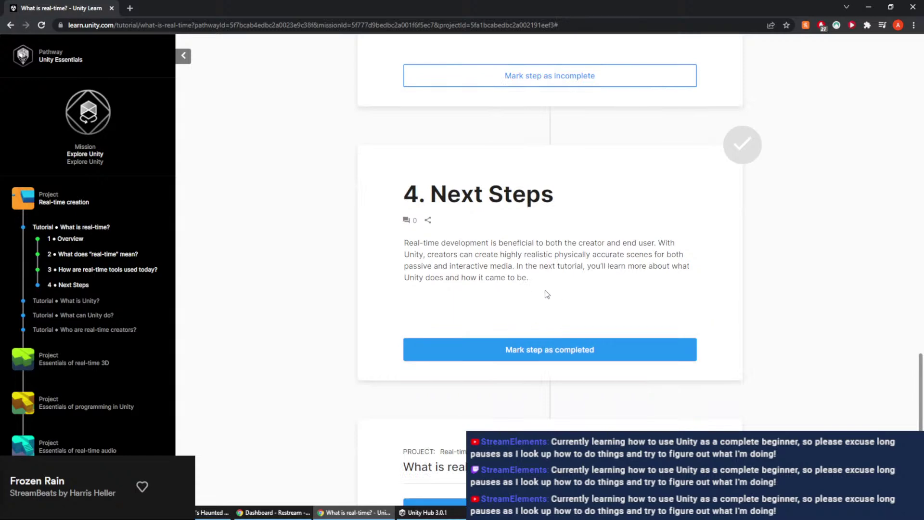
{"action": "left_click", "coordinate": [533, 347]}
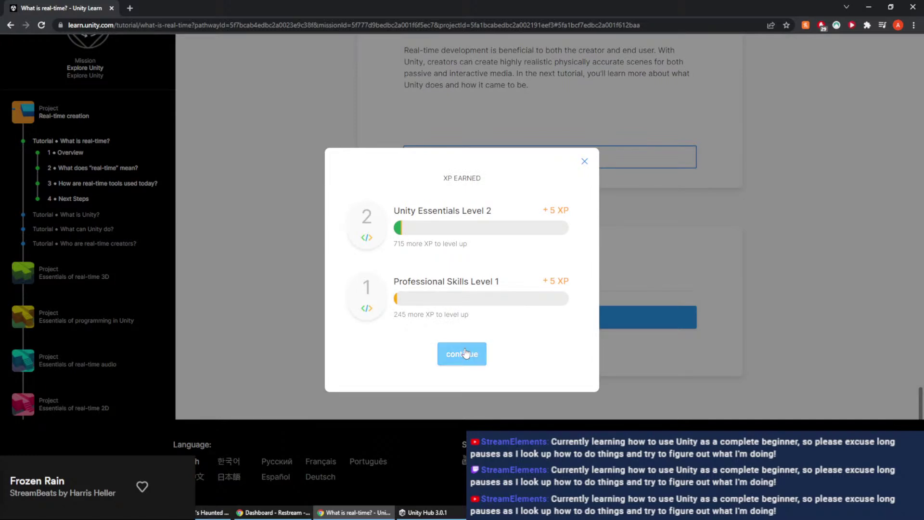
Dismiss the XP summary and submit the highest helpfulness rating for the What is real-time? tutorial
{"action": "left_click", "coordinate": [461, 352]}
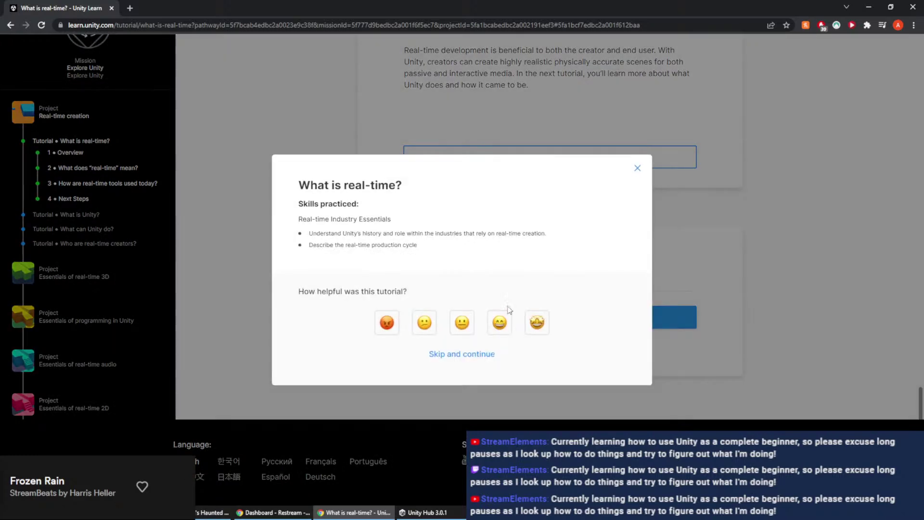
{"action": "left_click", "coordinate": [540, 321]}
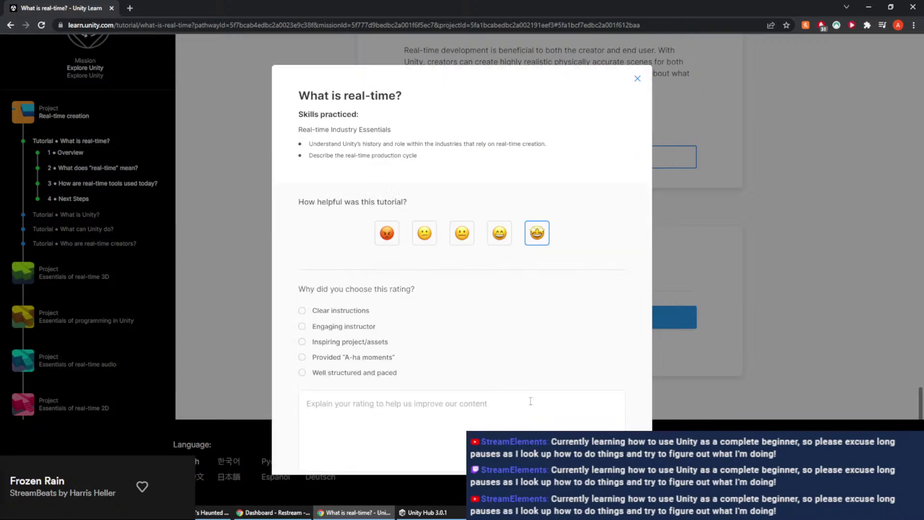
{"action": "scroll", "coordinate": [504, 406], "scroll_direction": "down", "scroll_amount": 2}
{"action": "left_click", "coordinate": [503, 432]}
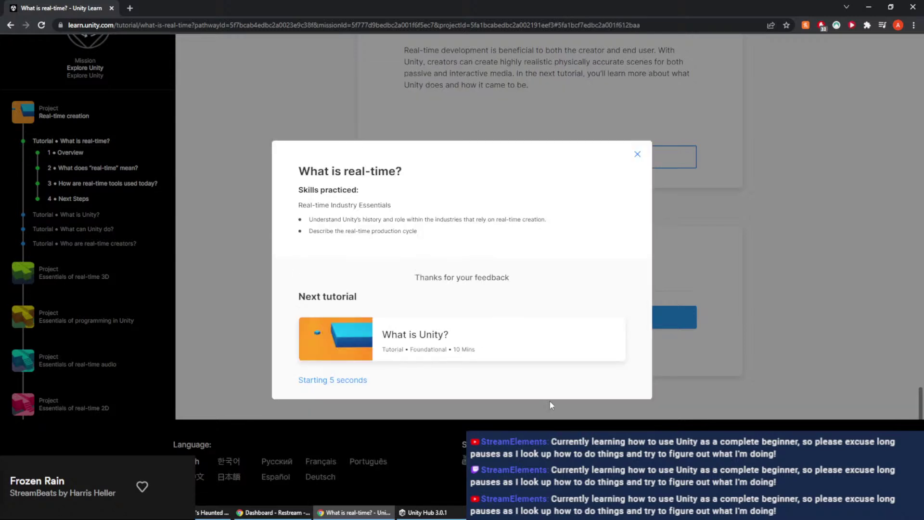
Start the next tutorial, What is Unity?, read its section 1, Overview, and mark it as completed
{"action": "left_click", "coordinate": [488, 340]}
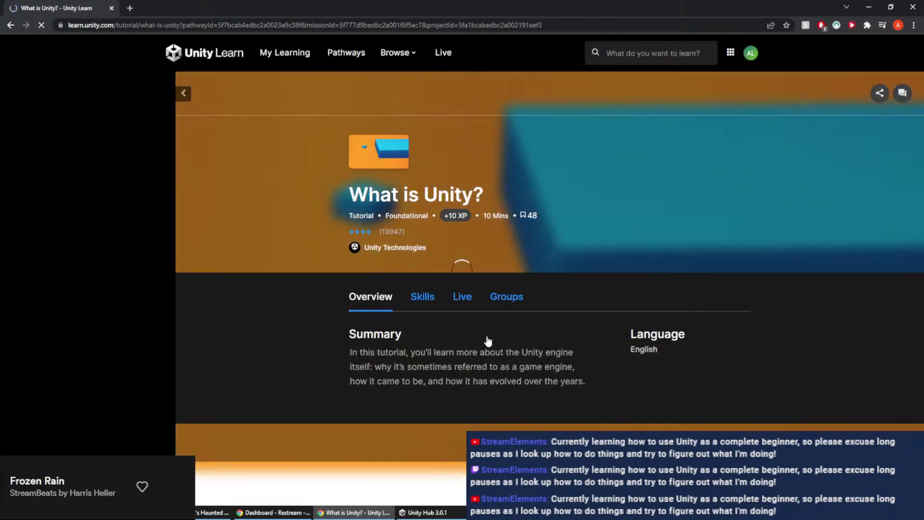
{"action": "scroll", "coordinate": [529, 224], "scroll_direction": "down", "scroll_amount": 4}
{"action": "scroll", "coordinate": [500, 222], "scroll_direction": "down", "scroll_amount": 3}
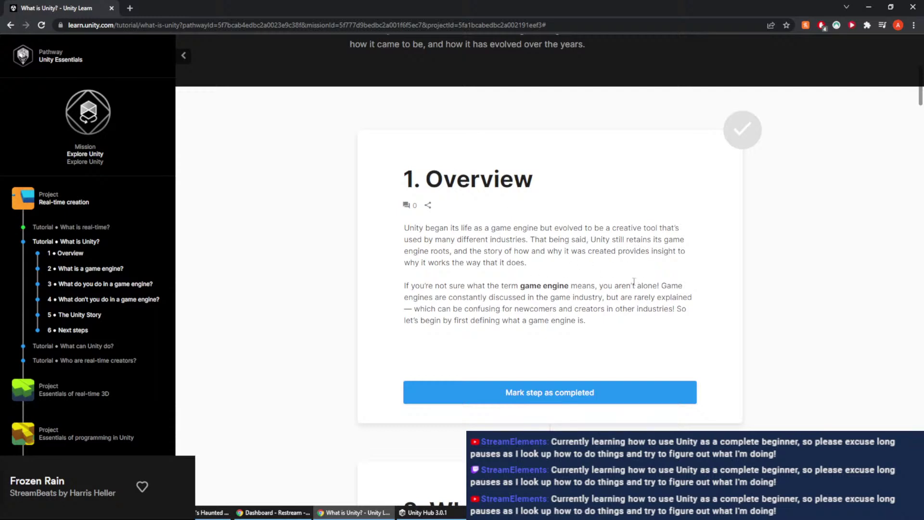
{"action": "scroll", "coordinate": [794, 291], "scroll_direction": "down", "scroll_amount": 1}
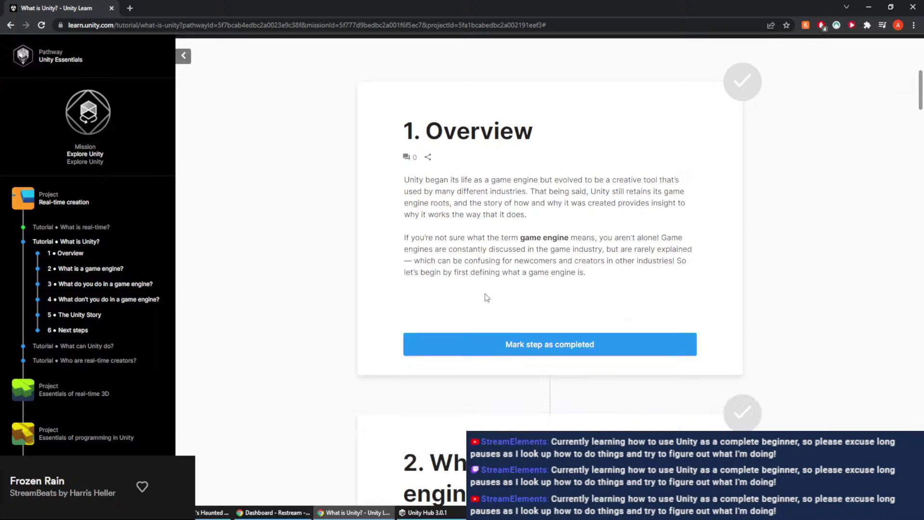
{"action": "scroll", "coordinate": [558, 293], "scroll_direction": "down", "scroll_amount": 1}
{"action": "left_click", "coordinate": [558, 295]}
Read section 2, What is a game engine?, including its diagram, and mark it as completed
{"action": "scroll", "coordinate": [501, 265], "scroll_direction": "down", "scroll_amount": 2}
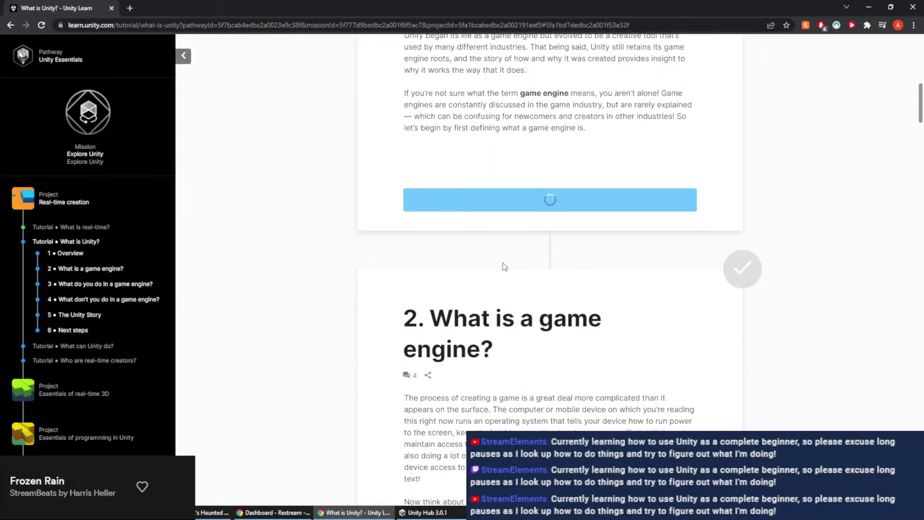
{"action": "scroll", "coordinate": [380, 172], "scroll_direction": "down", "scroll_amount": 1}
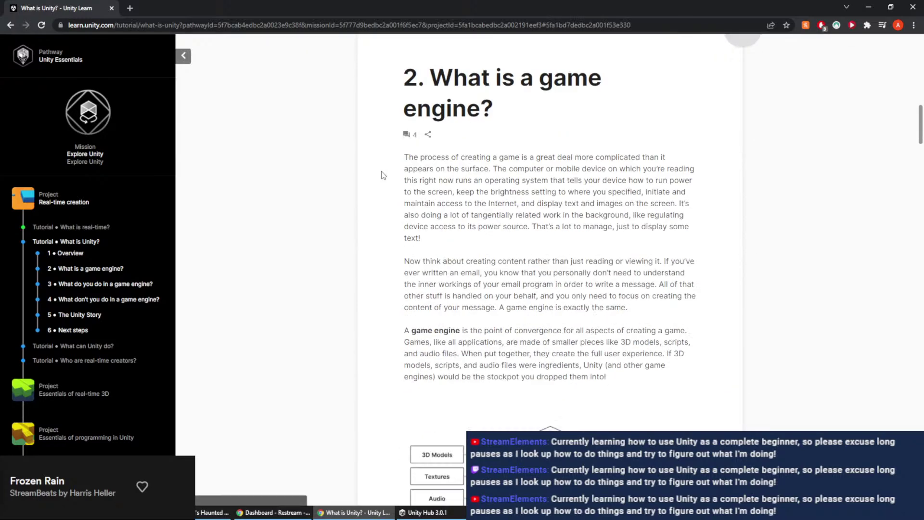
{"action": "scroll", "coordinate": [504, 177], "scroll_direction": "down", "scroll_amount": 1}
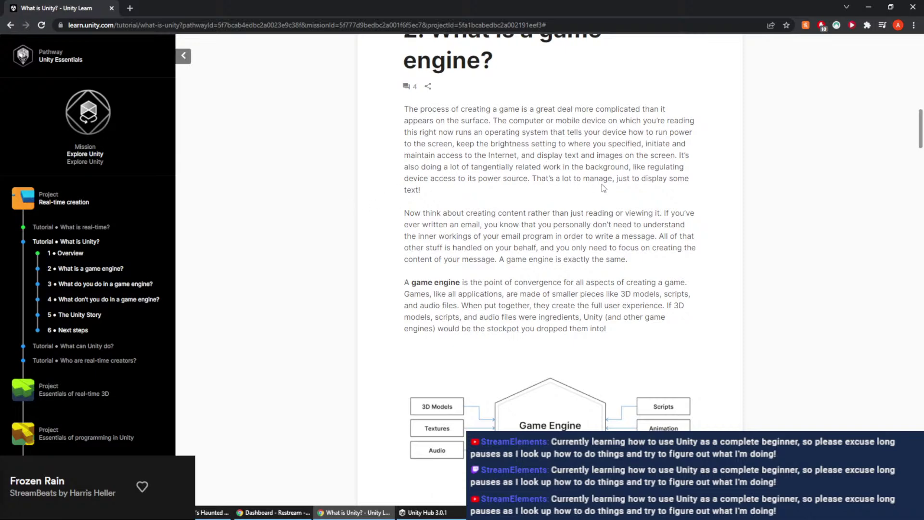
{"action": "scroll", "coordinate": [425, 209], "scroll_direction": "down", "scroll_amount": 1}
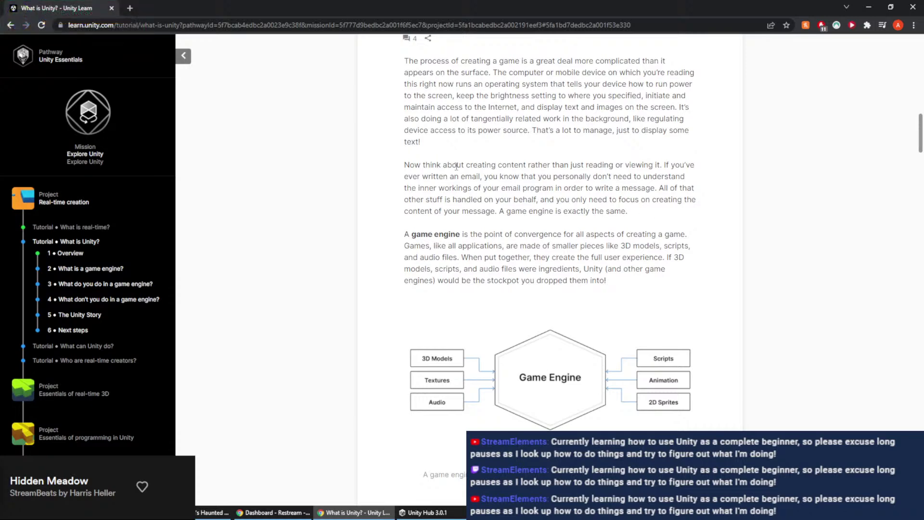
{"action": "scroll", "coordinate": [529, 260], "scroll_direction": "down", "scroll_amount": 5}
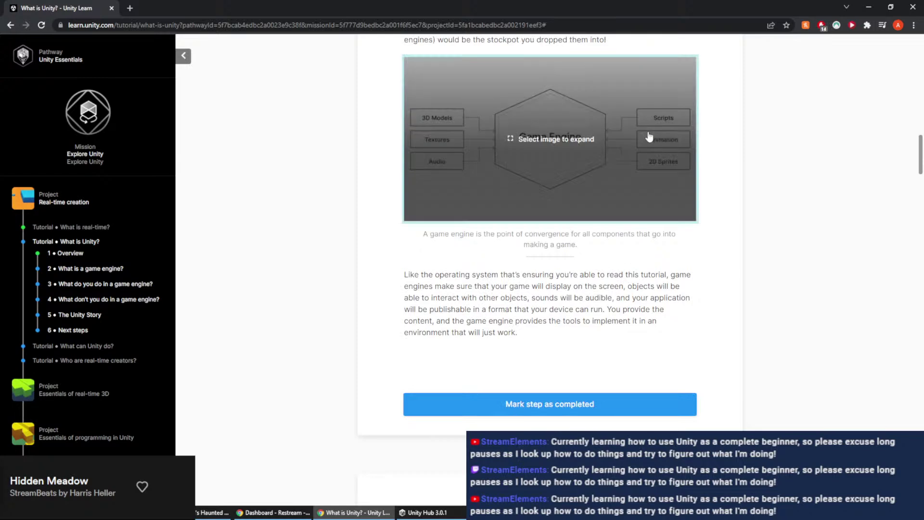
{"action": "scroll", "coordinate": [550, 297], "scroll_direction": "down", "scroll_amount": 1}
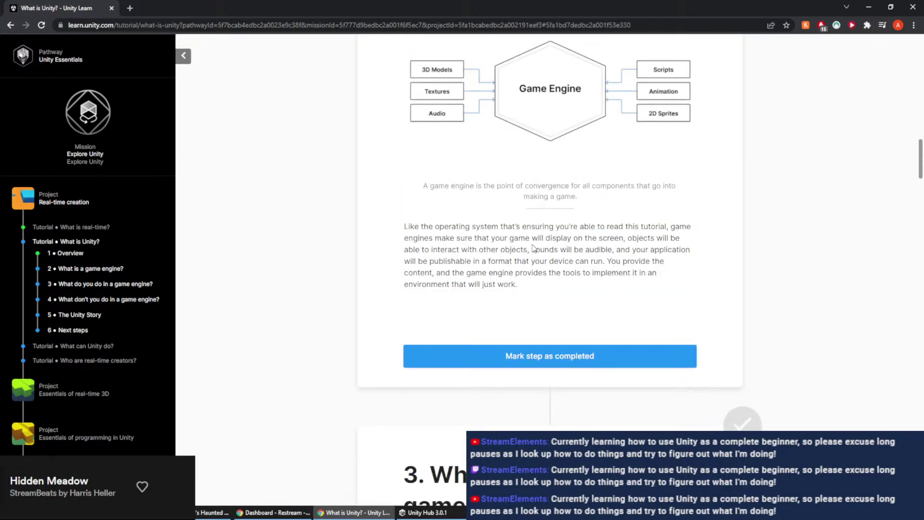
{"action": "scroll", "coordinate": [485, 280], "scroll_direction": "down", "scroll_amount": 1}
{"action": "left_click", "coordinate": [588, 319]}
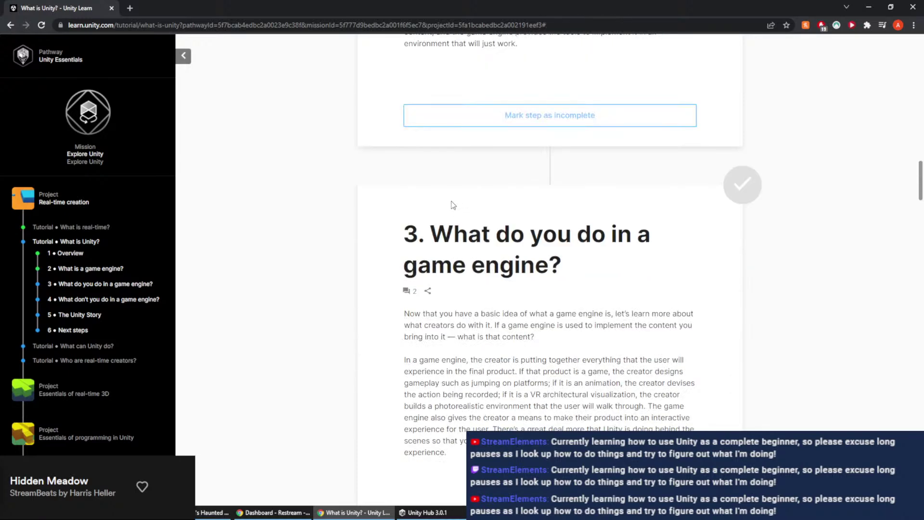
Read section 3, What do you do in a game engine?, and mark it as completed
{"action": "scroll", "coordinate": [454, 206], "scroll_direction": "down", "scroll_amount": 3}
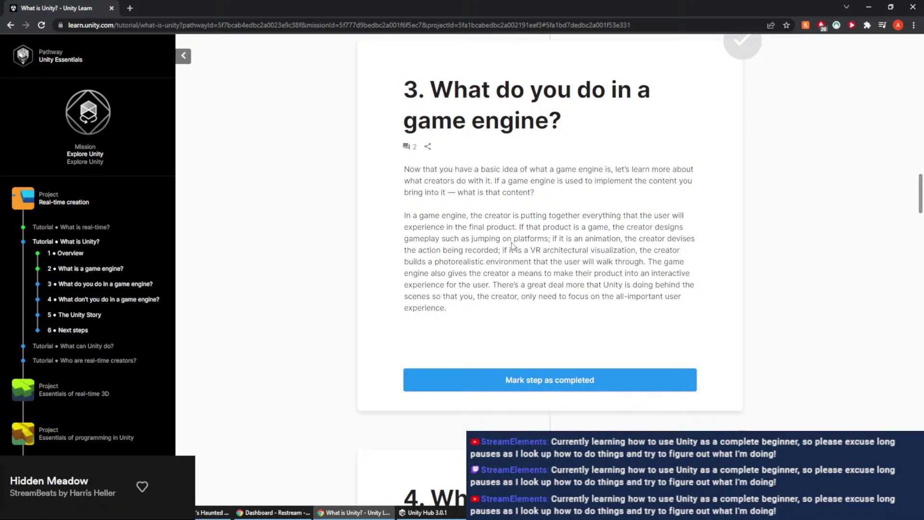
{"action": "scroll", "coordinate": [553, 272], "scroll_direction": "down", "scroll_amount": 1}
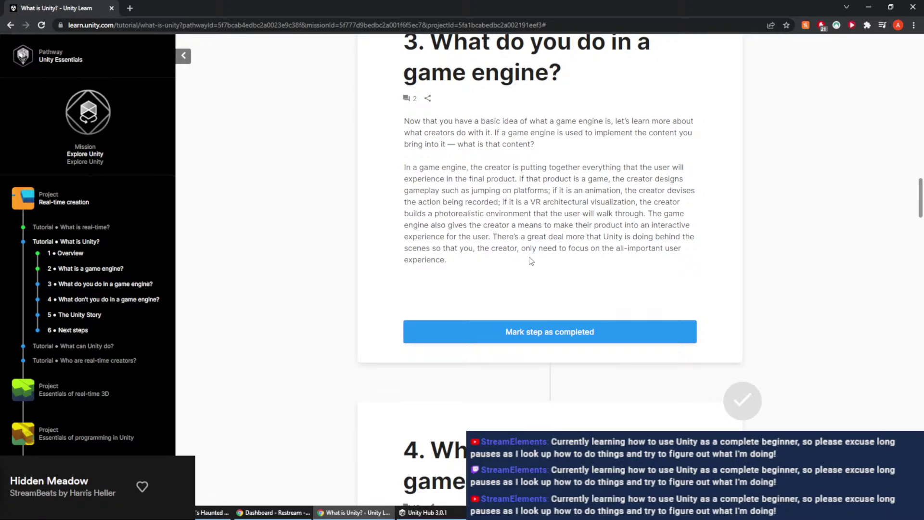
{"action": "scroll", "coordinate": [534, 262], "scroll_direction": "down", "scroll_amount": 2}
{"action": "left_click", "coordinate": [529, 241]}
Read the list of DCC tool types in section 4, What don't you do in a game engine?, and examine its diagram
{"action": "scroll", "coordinate": [509, 237], "scroll_direction": "down", "scroll_amount": 2}
{"action": "scroll", "coordinate": [491, 237], "scroll_direction": "down", "scroll_amount": 1}
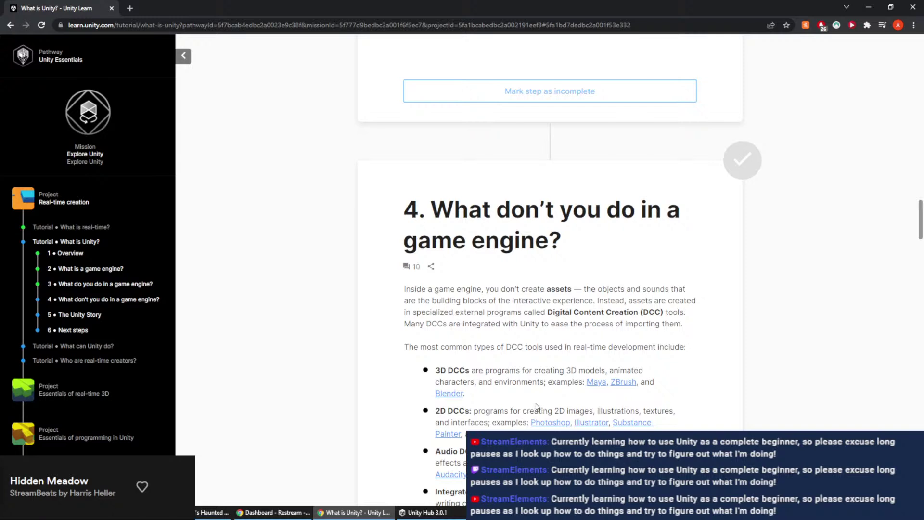
{"action": "scroll", "coordinate": [535, 405], "scroll_direction": "down", "scroll_amount": 1}
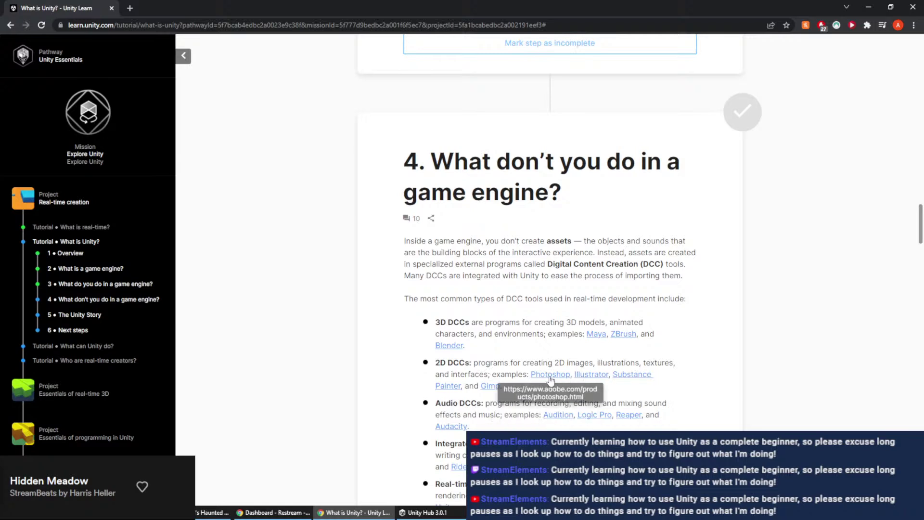
{"action": "mouse_move", "coordinate": [435, 364]}
{"action": "left_mouse_down"}
{"action": "mouse_move", "coordinate": [495, 366]}
{"action": "mouse_move", "coordinate": [423, 368]}
{"action": "left_mouse_up"}
{"action": "left_click", "coordinate": [480, 365]}
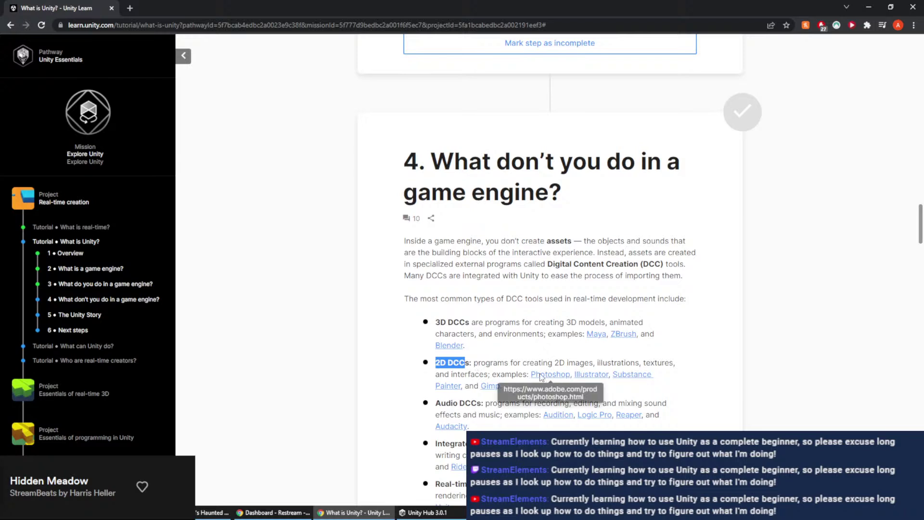
{"action": "scroll", "coordinate": [505, 387], "scroll_direction": "down", "scroll_amount": 1}
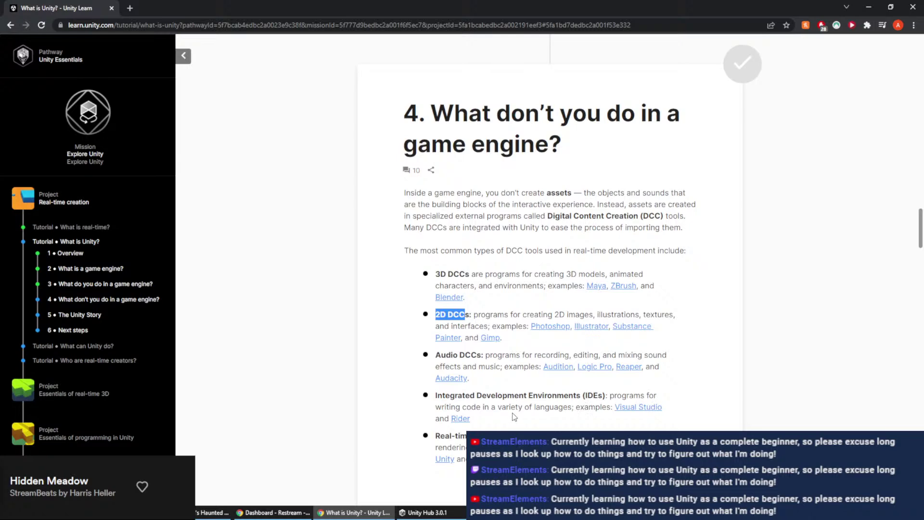
{"action": "scroll", "coordinate": [582, 380], "scroll_direction": "down", "scroll_amount": 2}
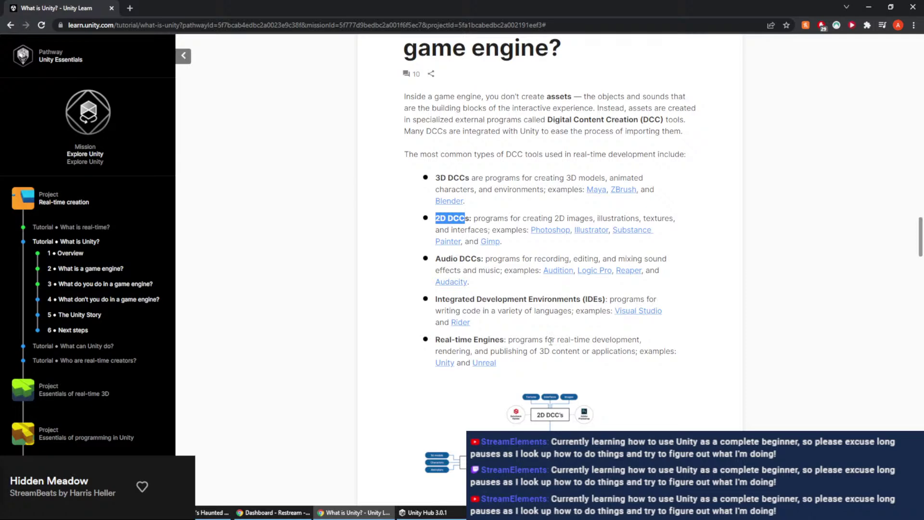
{"action": "scroll", "coordinate": [550, 341], "scroll_direction": "down", "scroll_amount": 1}
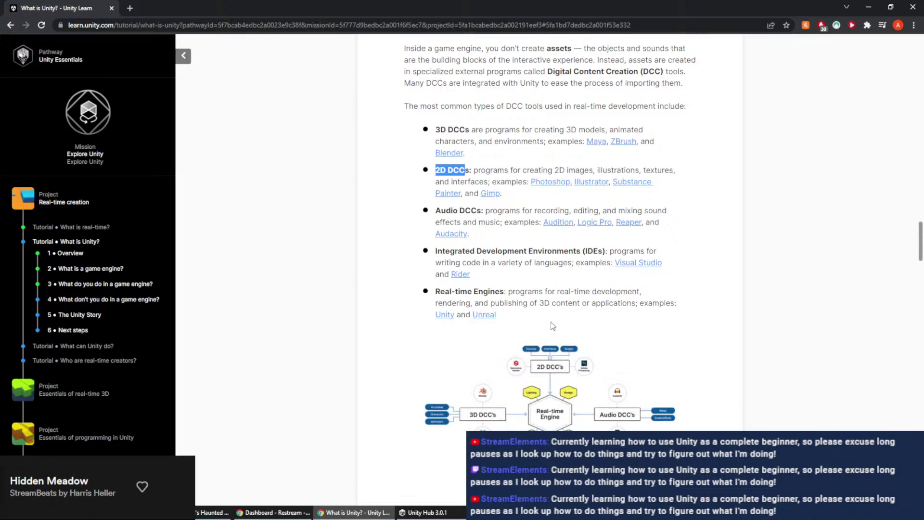
{"action": "scroll", "coordinate": [674, 327], "scroll_direction": "down", "scroll_amount": 3}
{"action": "scroll", "coordinate": [688, 328], "scroll_direction": "down", "scroll_amount": 1}
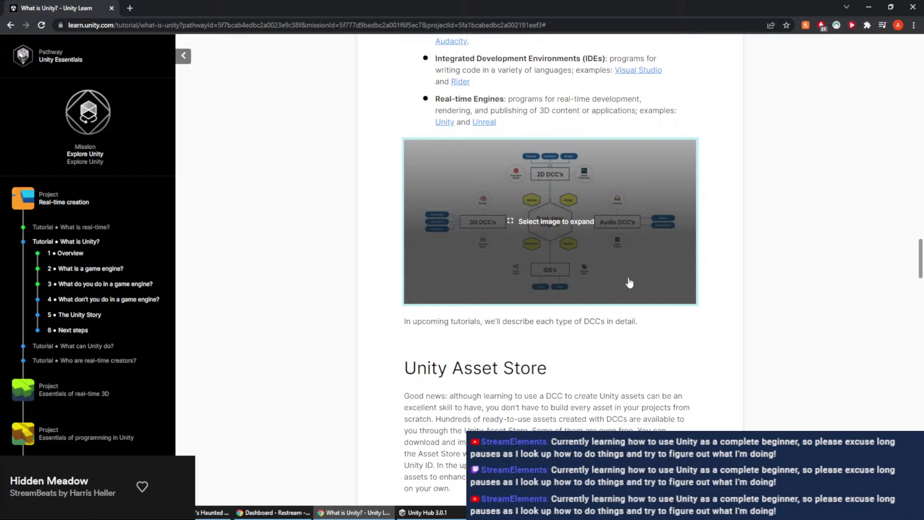
{"action": "scroll", "coordinate": [635, 387], "scroll_direction": "down", "scroll_amount": 1}
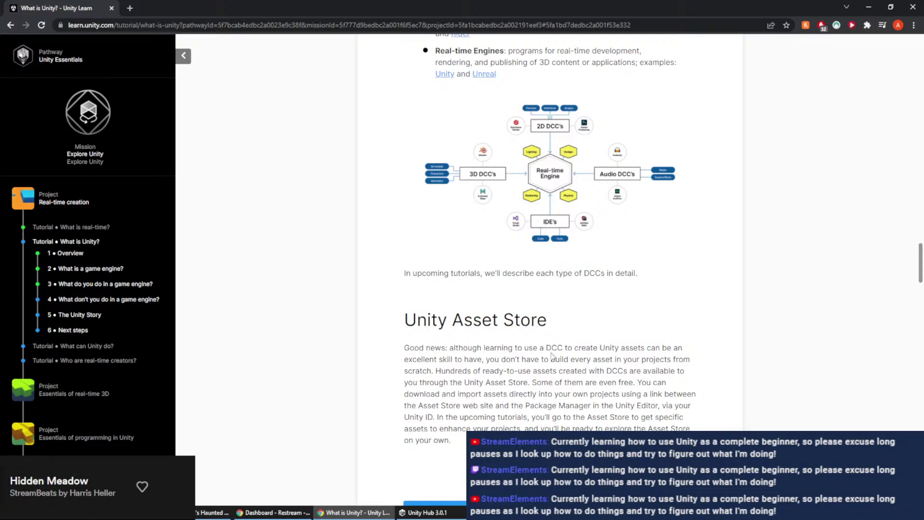
Read the Unity Asset Store passage of section 4 and mark the section as completed
{"action": "left_click_drag", "start_coordinate": [565, 347], "coordinate": [624, 362]}
{"action": "left_click", "coordinate": [511, 359]}
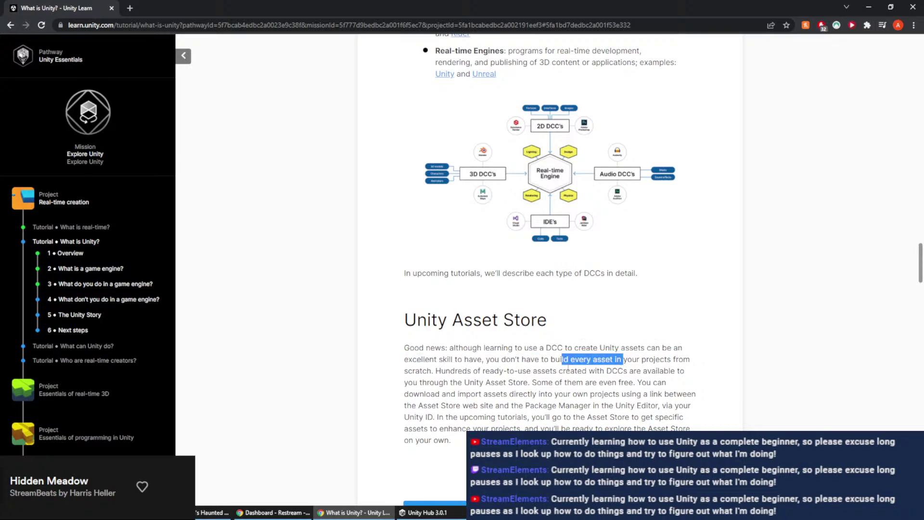
{"action": "left_click_drag", "start_coordinate": [404, 371], "coordinate": [595, 371]}
{"action": "left_click_drag", "start_coordinate": [434, 382], "coordinate": [614, 382]}
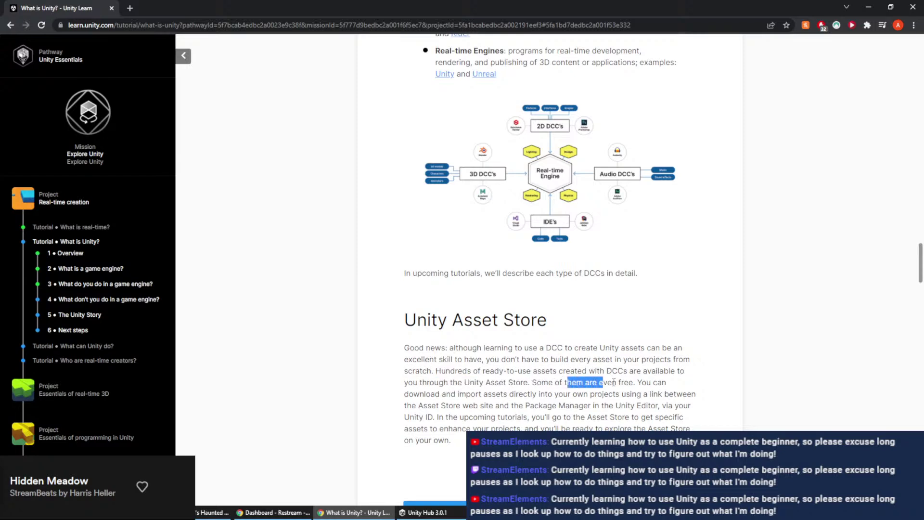
{"action": "left_click_drag", "start_coordinate": [539, 394], "coordinate": [568, 394]}
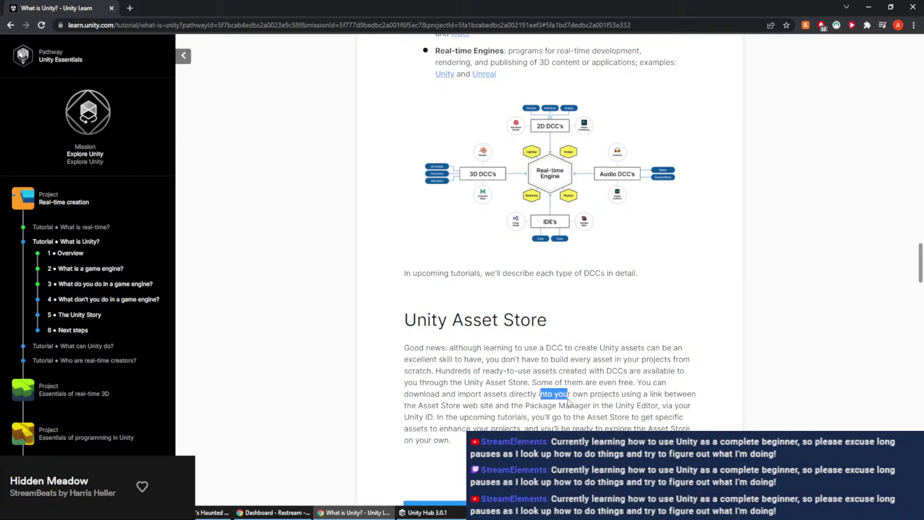
{"action": "left_click_drag", "start_coordinate": [491, 396], "coordinate": [631, 394]}
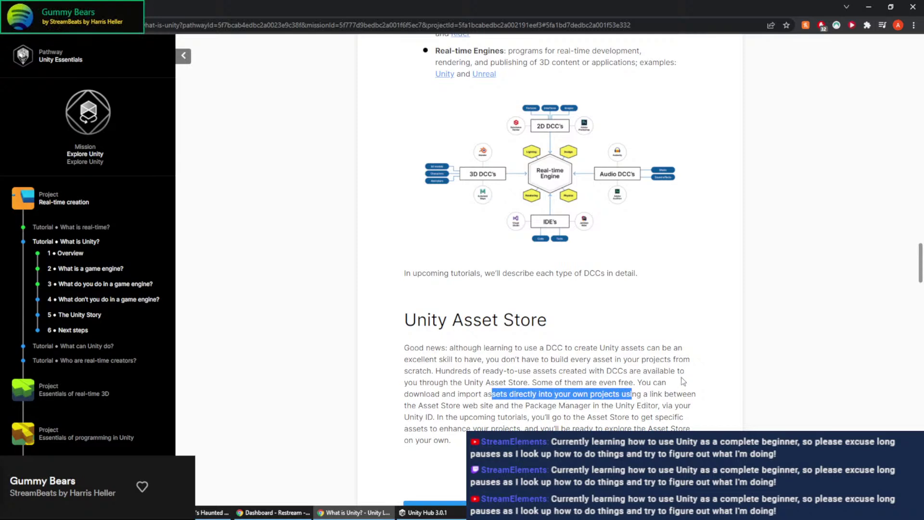
{"action": "left_click_drag", "start_coordinate": [417, 406], "coordinate": [625, 407]}
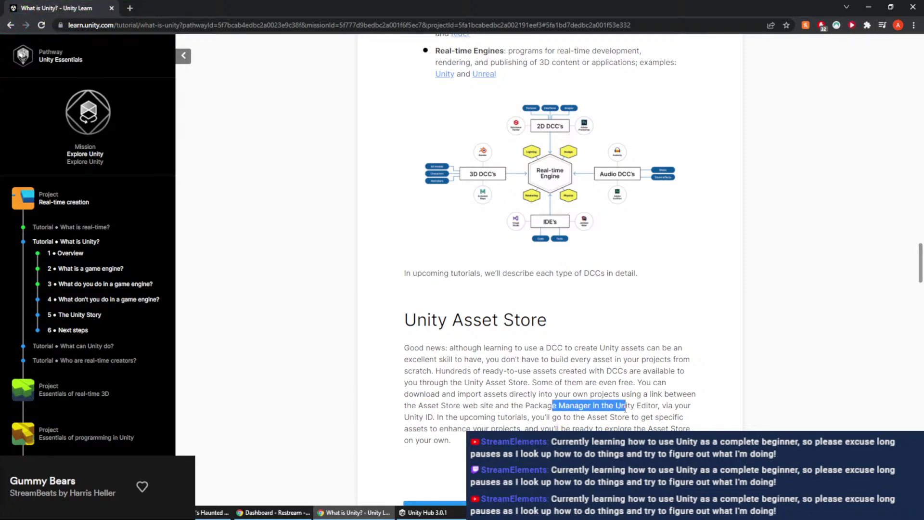
{"action": "scroll", "coordinate": [624, 407], "scroll_direction": "down", "scroll_amount": 1}
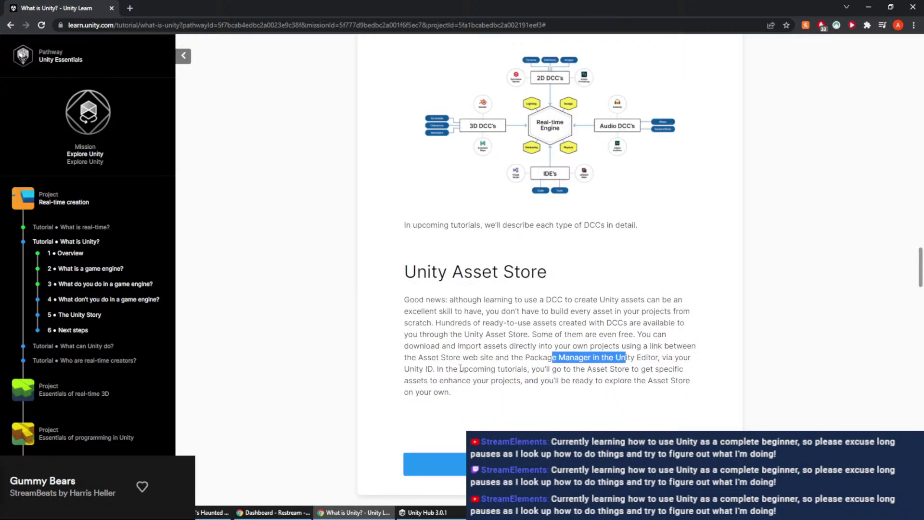
{"action": "left_click_drag", "start_coordinate": [457, 345], "coordinate": [644, 345]}
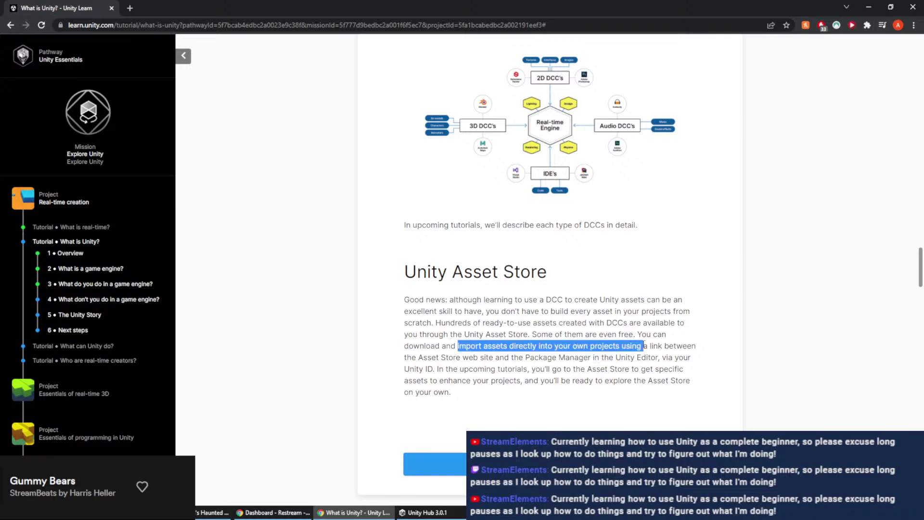
{"action": "left_click_drag", "start_coordinate": [431, 357], "coordinate": [648, 357]}
{"action": "left_click_drag", "start_coordinate": [433, 368], "coordinate": [501, 369]}
{"action": "left_click_drag", "start_coordinate": [576, 369], "coordinate": [636, 369]}
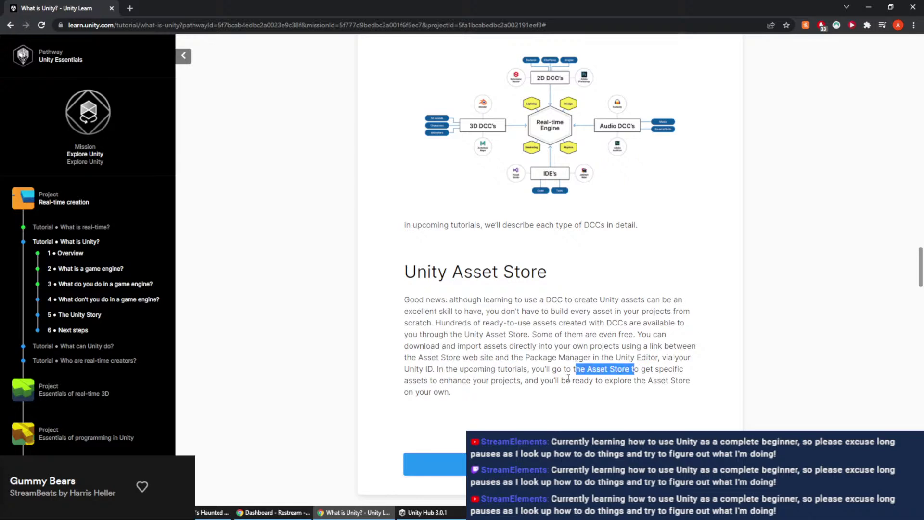
{"action": "left_click_drag", "start_coordinate": [448, 380], "coordinate": [505, 380]}
{"action": "left_click_drag", "start_coordinate": [572, 380], "coordinate": [624, 380]}
{"action": "scroll", "coordinate": [507, 377], "scroll_direction": "down", "scroll_amount": 1}
{"action": "left_click", "coordinate": [562, 408]}
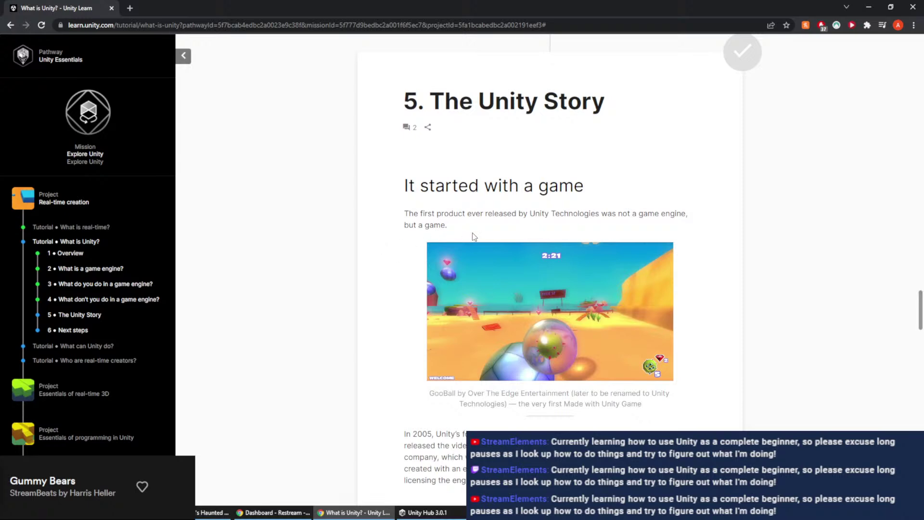
Read the passages It started with a game and How games were built (before Unity) in section 5, The Unity Story
{"action": "scroll", "coordinate": [370, 296], "scroll_direction": "down", "scroll_amount": 3}
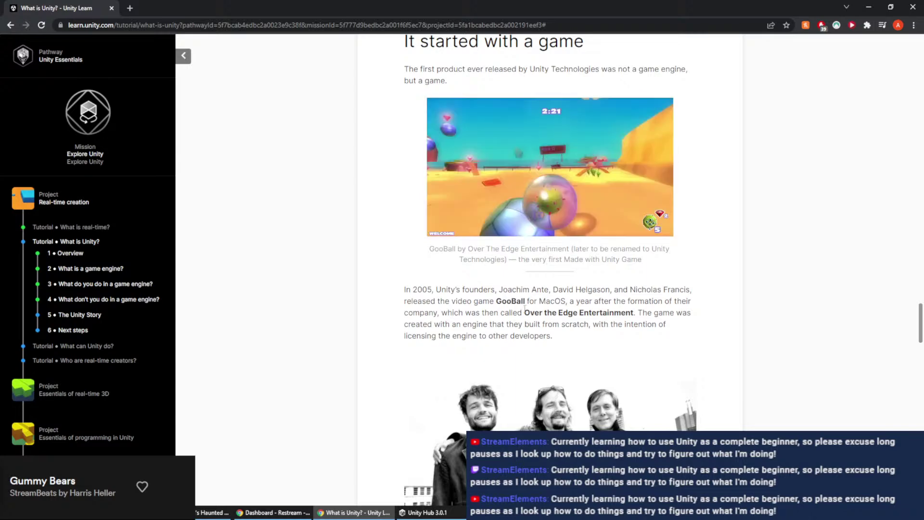
{"action": "scroll", "coordinate": [529, 320], "scroll_direction": "down", "scroll_amount": 1}
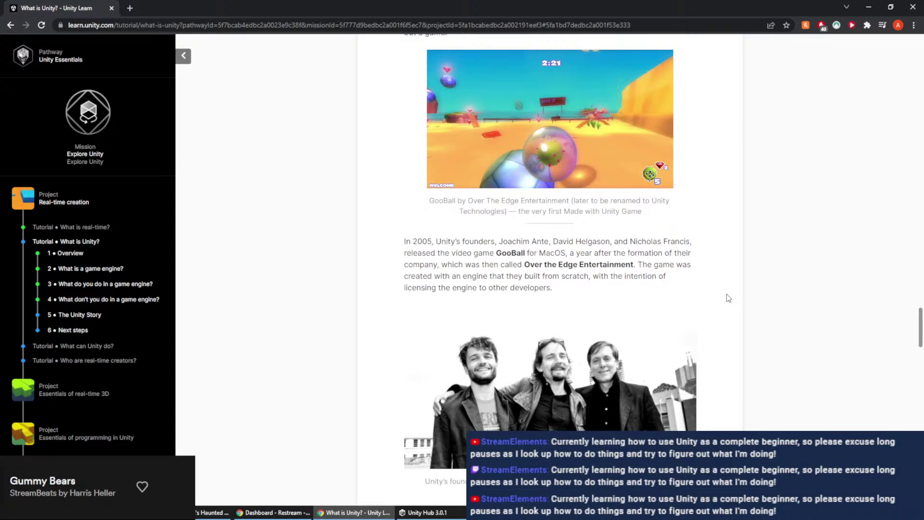
{"action": "scroll", "coordinate": [724, 296], "scroll_direction": "down", "scroll_amount": 3}
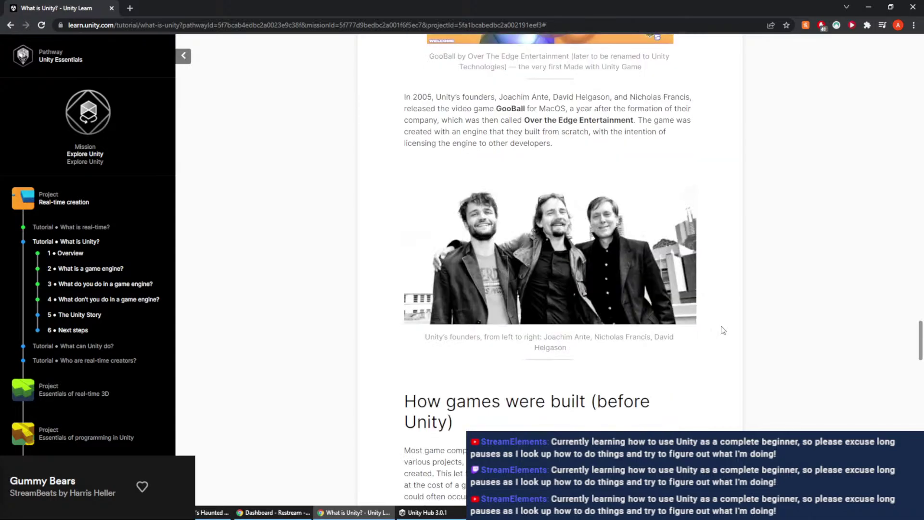
{"action": "scroll", "coordinate": [716, 326], "scroll_direction": "down", "scroll_amount": 2}
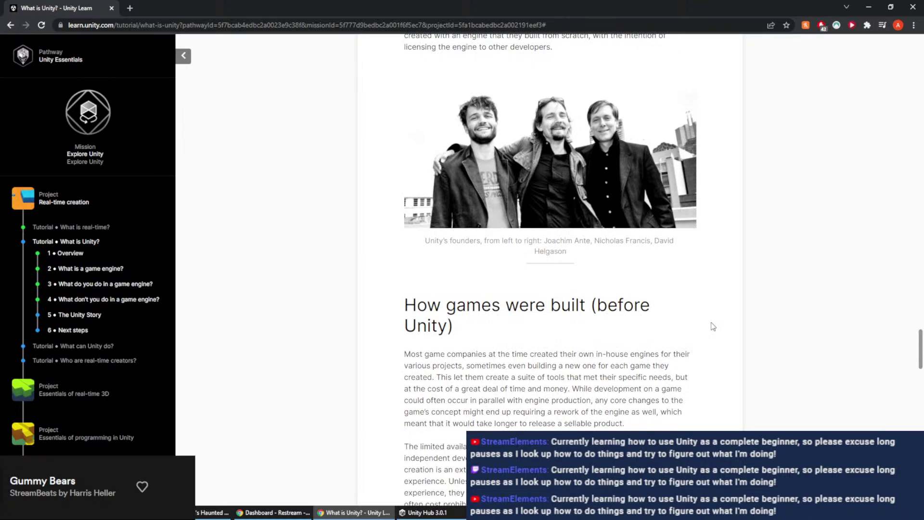
{"action": "scroll", "coordinate": [577, 366], "scroll_direction": "down", "scroll_amount": 1}
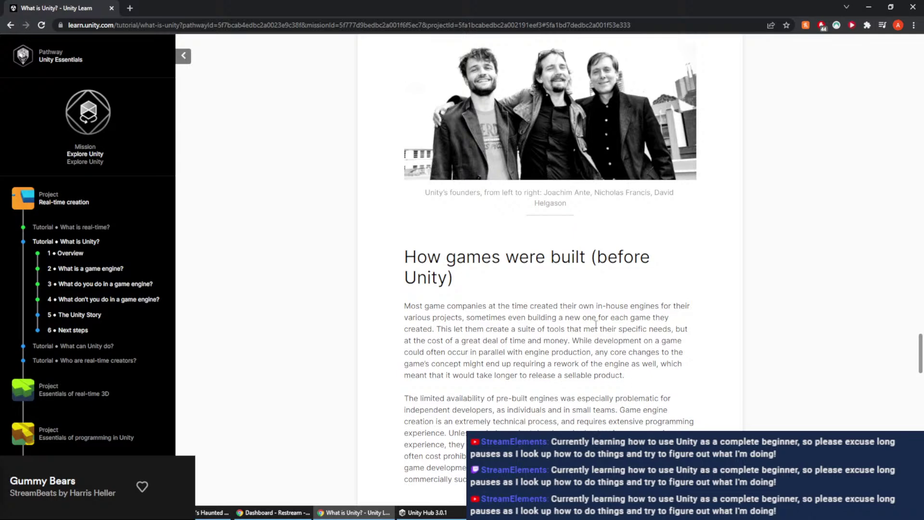
{"action": "scroll", "coordinate": [596, 326], "scroll_direction": "down", "scroll_amount": 1}
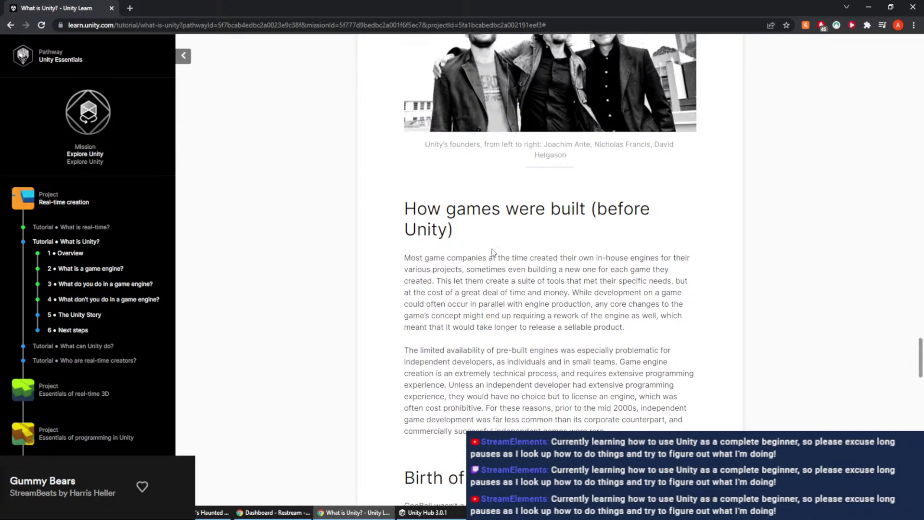
{"action": "scroll", "coordinate": [536, 348], "scroll_direction": "down", "scroll_amount": 2}
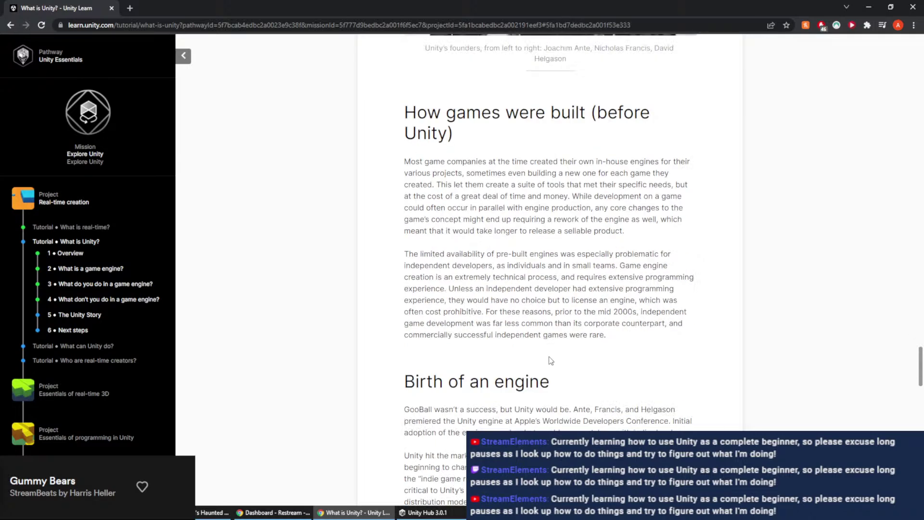
{"action": "scroll", "coordinate": [551, 360], "scroll_direction": "down", "scroll_amount": 1}
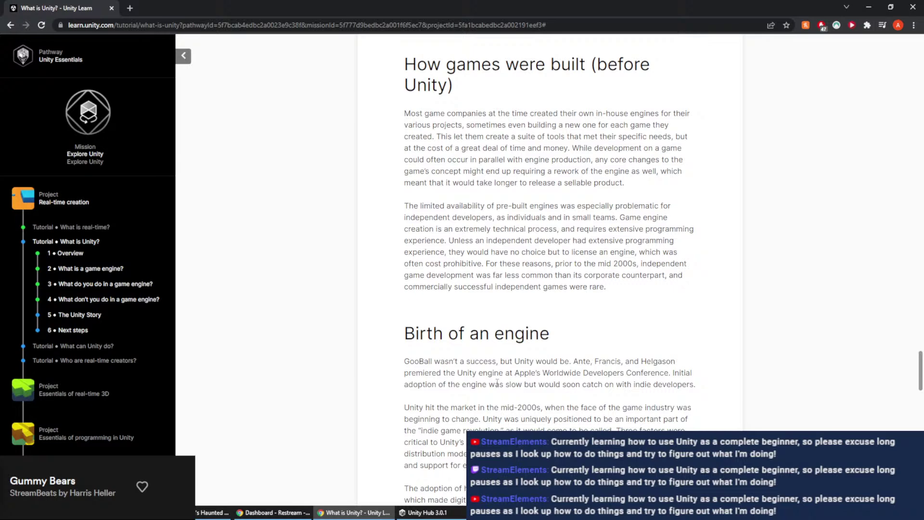
Read the Birth of an engine passage of section 5 and mark the section as completed
{"action": "scroll", "coordinate": [540, 356], "scroll_direction": "down", "scroll_amount": 1}
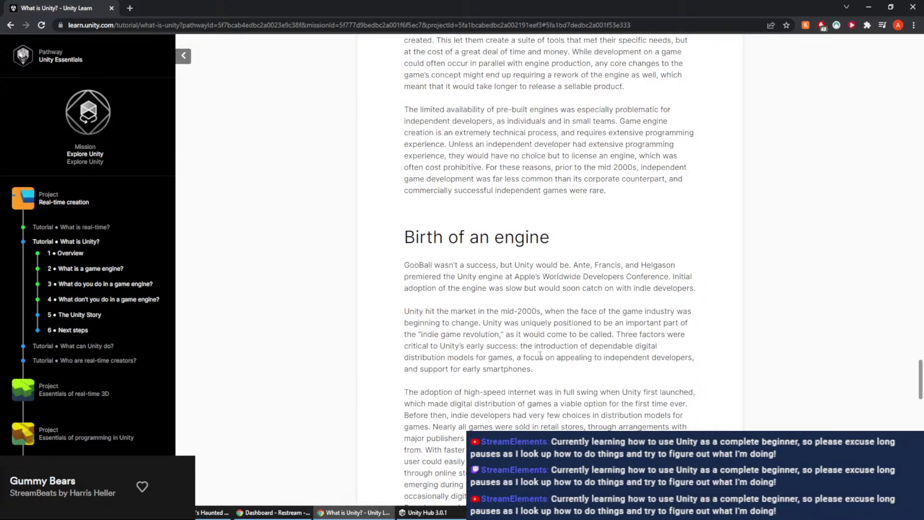
{"action": "scroll", "coordinate": [540, 355], "scroll_direction": "down", "scroll_amount": 2}
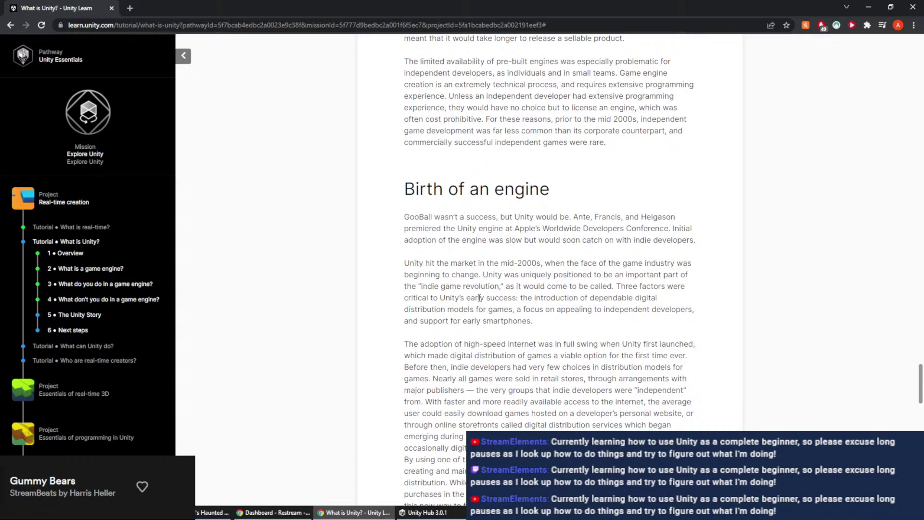
{"action": "scroll", "coordinate": [476, 294], "scroll_direction": "down", "scroll_amount": 2}
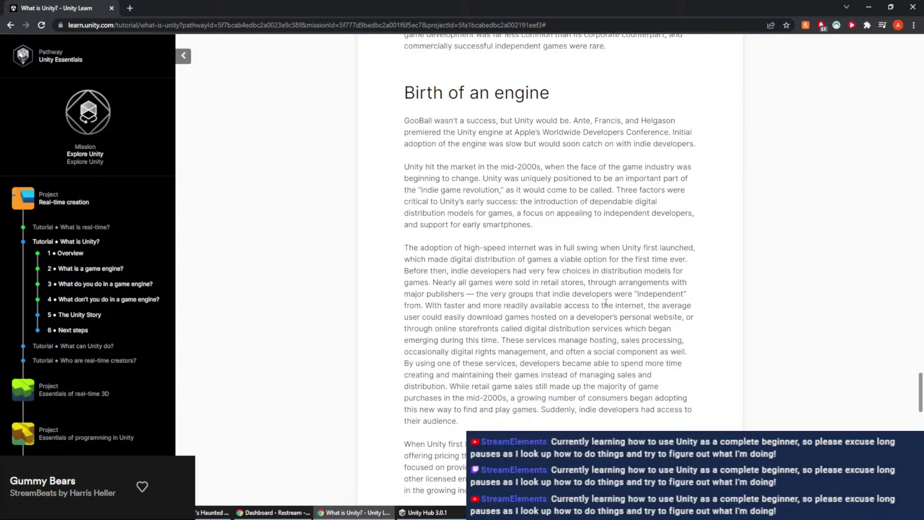
{"action": "scroll", "coordinate": [606, 302], "scroll_direction": "down", "scroll_amount": 1}
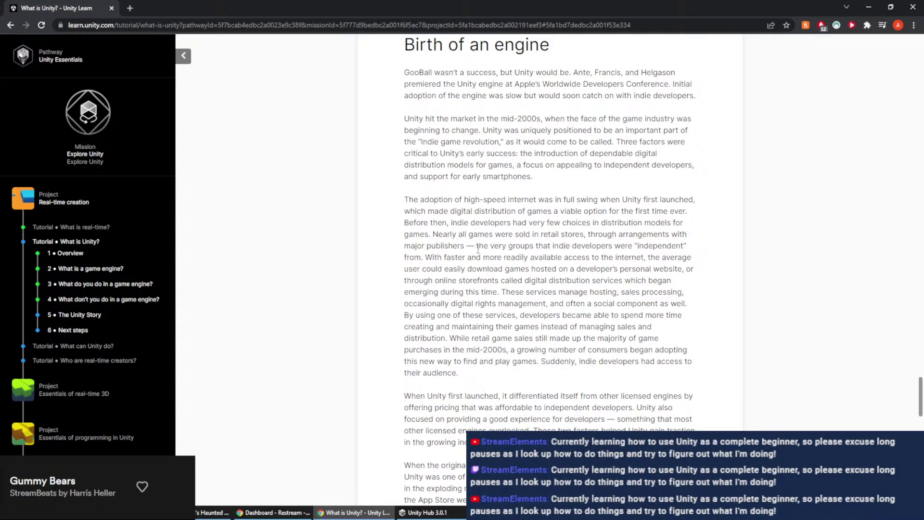
{"action": "left_click_drag", "start_coordinate": [443, 280], "coordinate": [557, 292]}
{"action": "scroll", "coordinate": [562, 363], "scroll_direction": "down", "scroll_amount": 2}
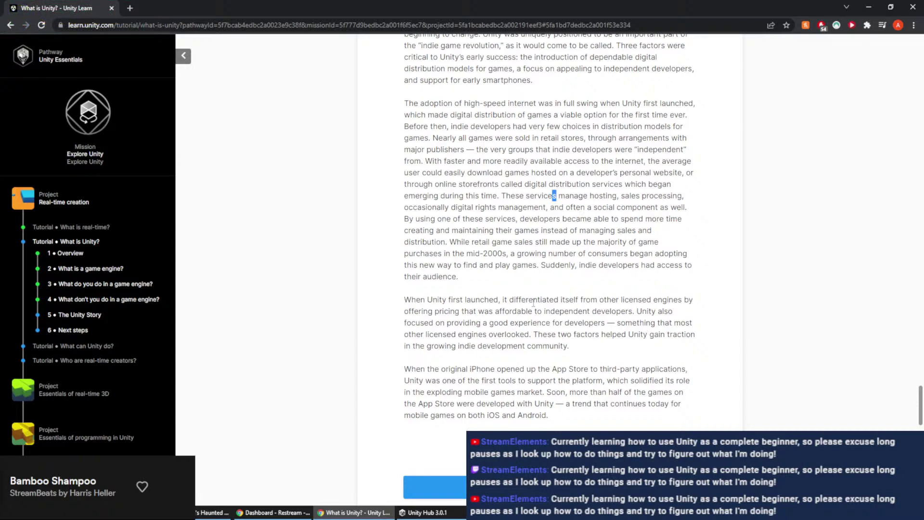
{"action": "left_click_drag", "start_coordinate": [463, 311], "coordinate": [526, 311]}
{"action": "left_click_drag", "start_coordinate": [607, 322], "coordinate": [515, 331]}
{"action": "scroll", "coordinate": [516, 327], "scroll_direction": "down", "scroll_amount": 3}
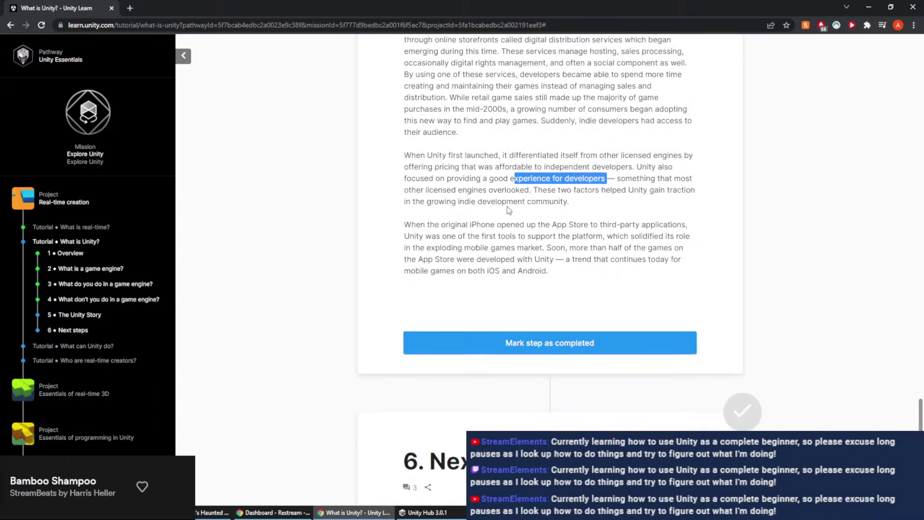
{"action": "left_click_drag", "start_coordinate": [467, 236], "coordinate": [596, 236]}
{"action": "left_click", "coordinate": [615, 240]}
{"action": "left_click_drag", "start_coordinate": [456, 248], "coordinate": [547, 270]}
{"action": "left_click", "coordinate": [438, 245]}
{"action": "left_click", "coordinate": [547, 270]}
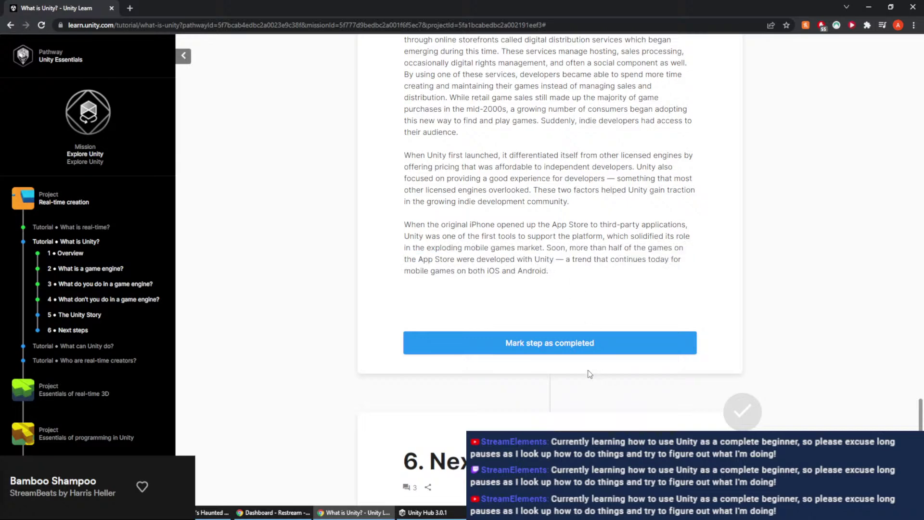
{"action": "left_click", "coordinate": [573, 350]}
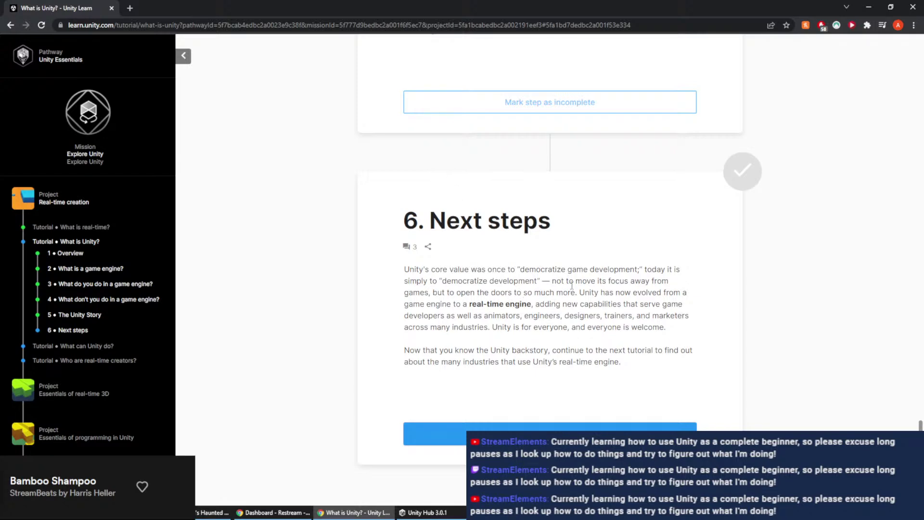
Read section 6, Next steps, and mark it as completed to finish the What is Unity? tutorial
{"action": "left_click_drag", "start_coordinate": [469, 293], "coordinate": [566, 291]}
{"action": "left_click", "coordinate": [626, 301]}
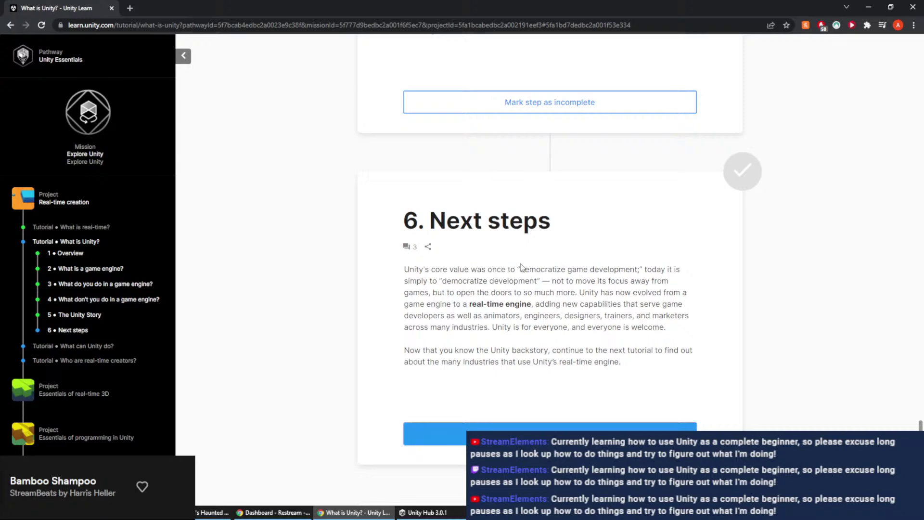
{"action": "left_click", "coordinate": [539, 423]}
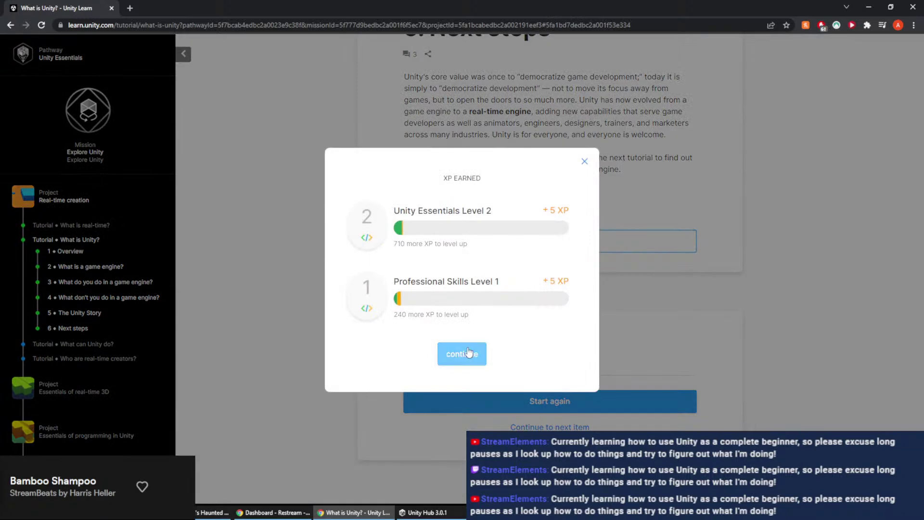
Submit the highest helpfulness rating for the What is Unity? tutorial and continue to the What can Unity do? tutorial
{"action": "left_click", "coordinate": [467, 351]}
{"action": "left_click", "coordinate": [533, 323]}
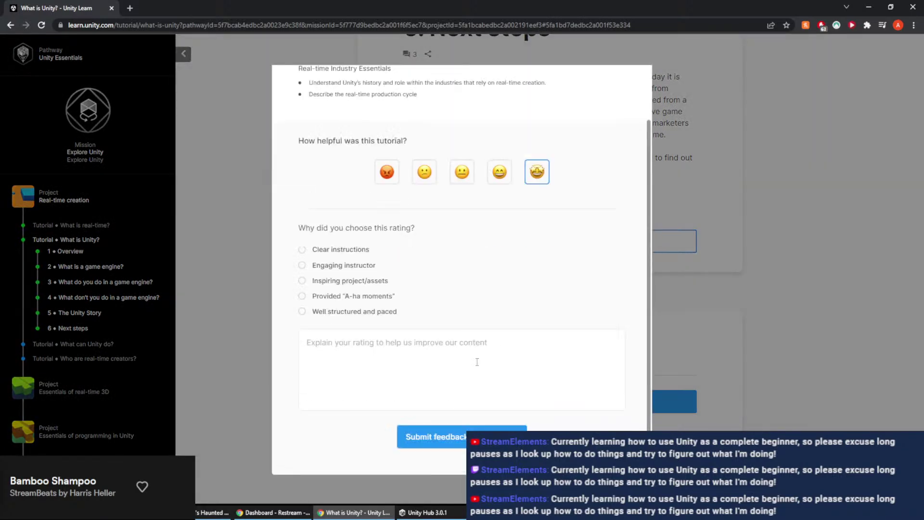
{"action": "left_click", "coordinate": [469, 433]}
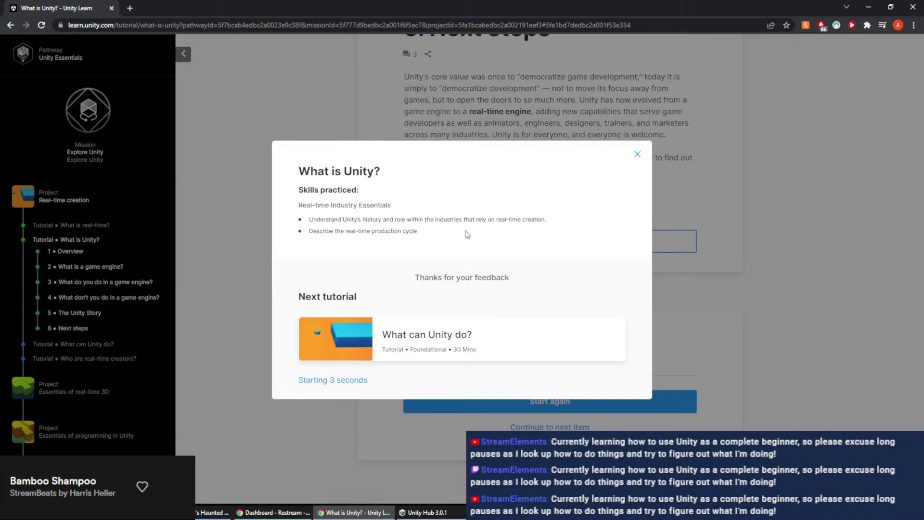
{"action": "left_click", "coordinate": [462, 337]}
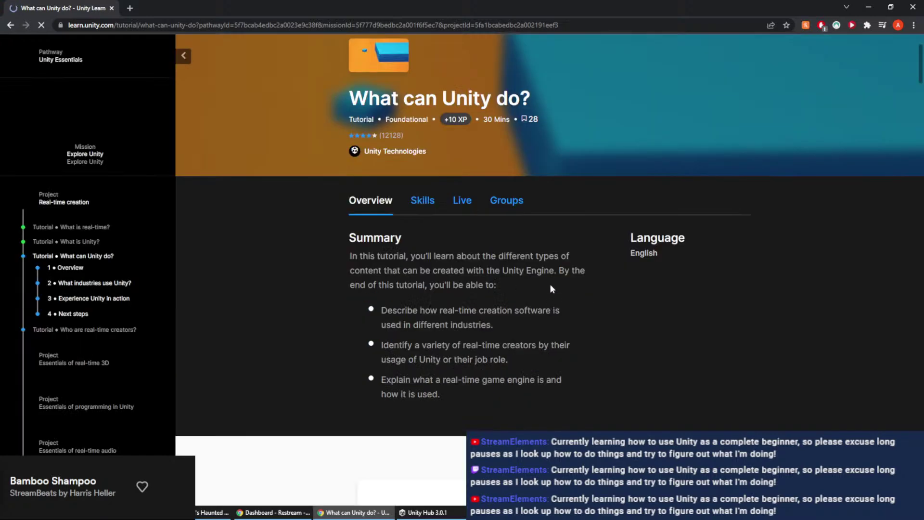
Read the tutorial summary and section 1, Overview, and mark the section as completed
{"action": "scroll", "coordinate": [548, 284], "scroll_direction": "down", "scroll_amount": 3}
{"action": "scroll", "coordinate": [526, 172], "scroll_direction": "down", "scroll_amount": 5}
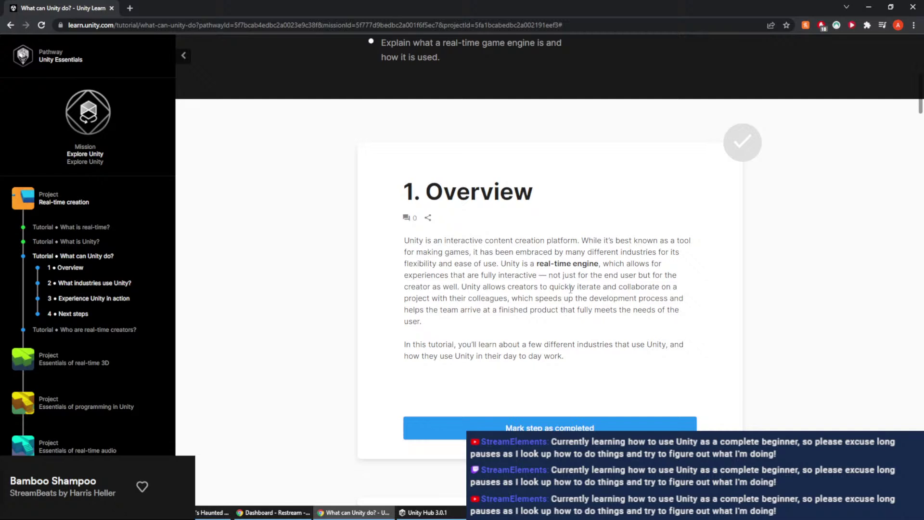
{"action": "scroll", "coordinate": [545, 285], "scroll_direction": "down", "scroll_amount": 2}
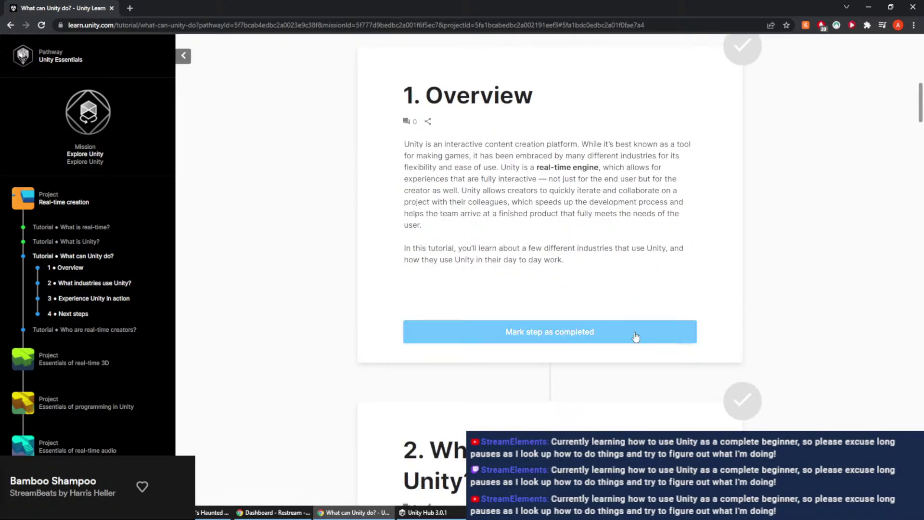
{"action": "left_click", "coordinate": [578, 340]}
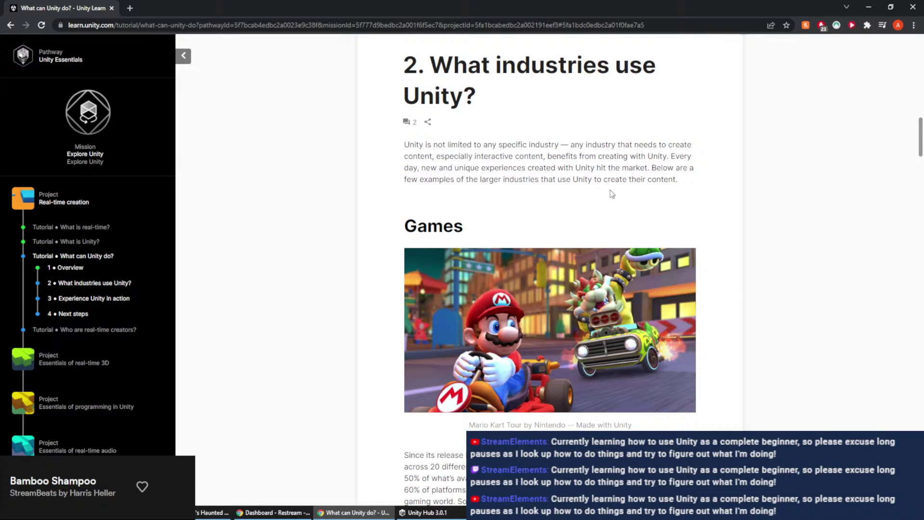
Read the Games passage of section 2, What industries use Unity?, and play its video of games made with Unity
{"action": "scroll", "coordinate": [600, 153], "scroll_direction": "down", "scroll_amount": 2}
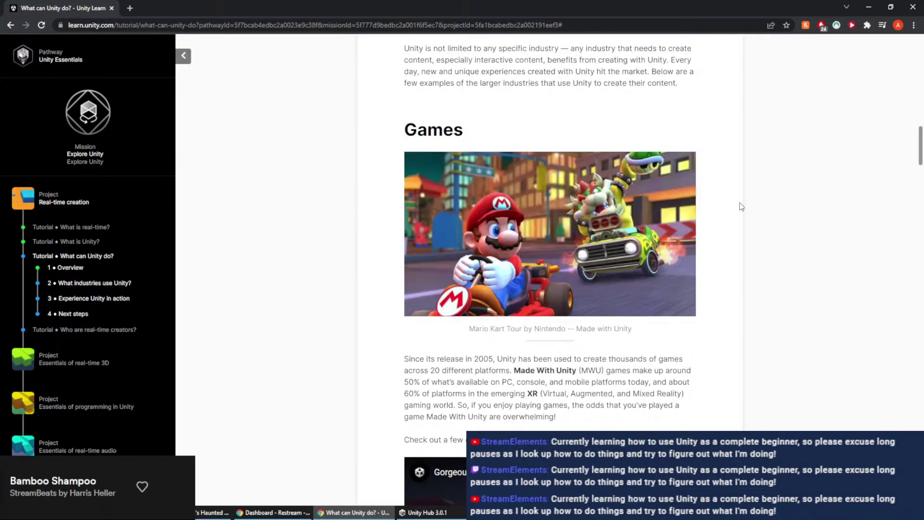
{"action": "scroll", "coordinate": [711, 192], "scroll_direction": "down", "scroll_amount": 3}
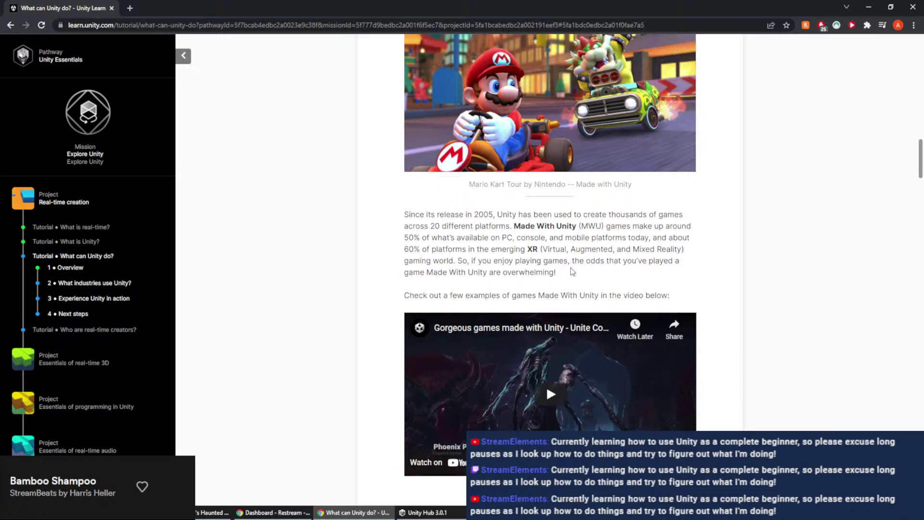
{"action": "left_click_drag", "start_coordinate": [404, 238], "coordinate": [511, 250]}
{"action": "left_click", "coordinate": [511, 250]}
{"action": "scroll", "coordinate": [523, 263], "scroll_direction": "down", "scroll_amount": 1}
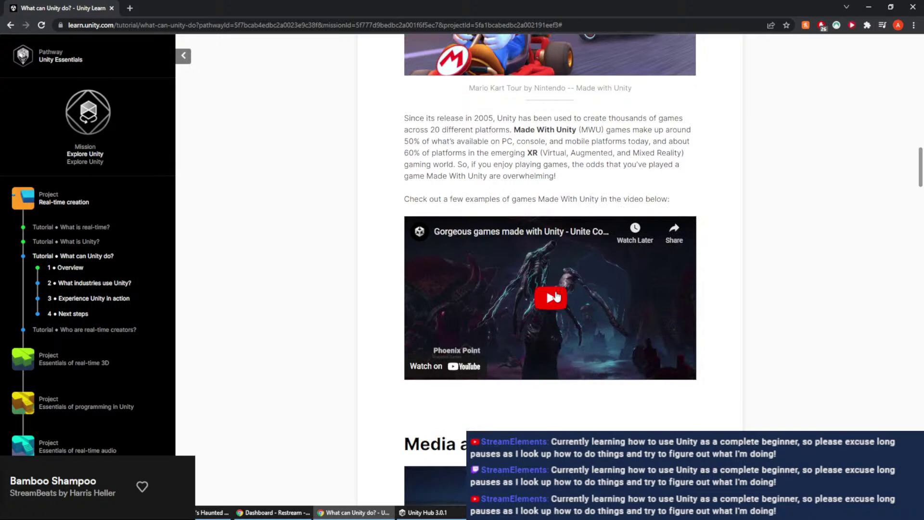
{"action": "left_click", "coordinate": [554, 297]}
{"action": "scroll", "coordinate": [578, 281], "scroll_direction": "down", "scroll_amount": 1}
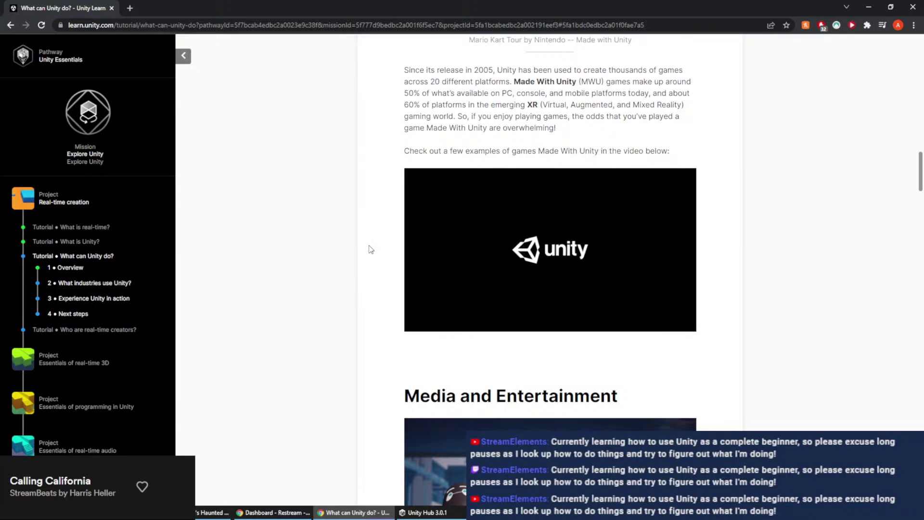
Read the Media and Entertainment passage of section 2 and play its embedded video with the sound on
{"action": "scroll", "coordinate": [593, 227], "scroll_direction": "down", "scroll_amount": 4}
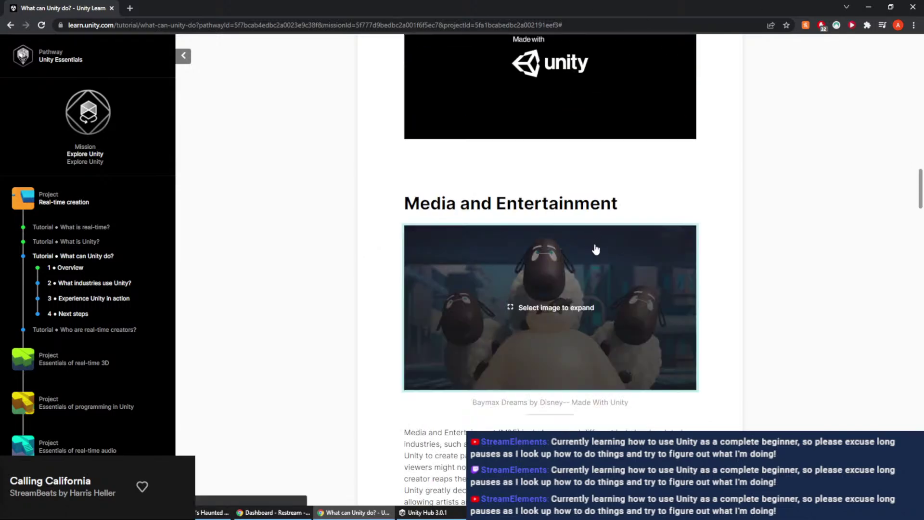
{"action": "scroll", "coordinate": [741, 219], "scroll_direction": "down", "scroll_amount": 3}
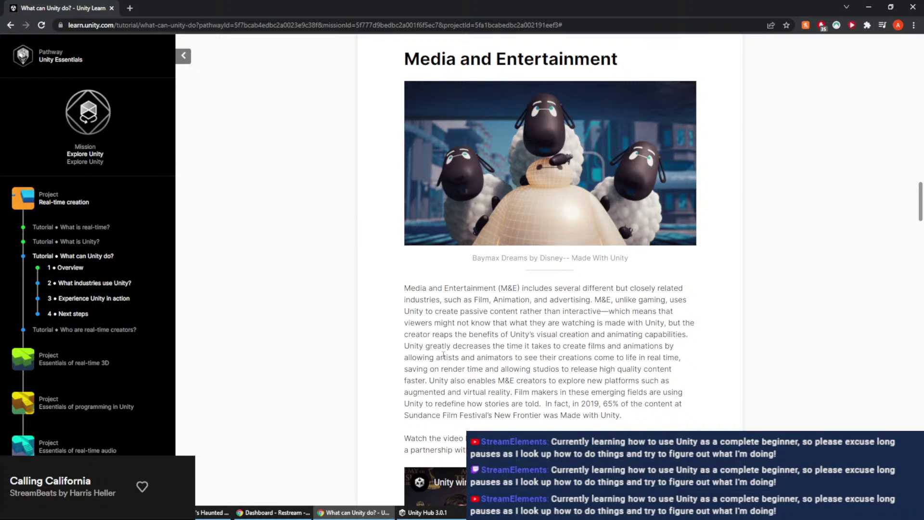
{"action": "scroll", "coordinate": [453, 358], "scroll_direction": "down", "scroll_amount": 1}
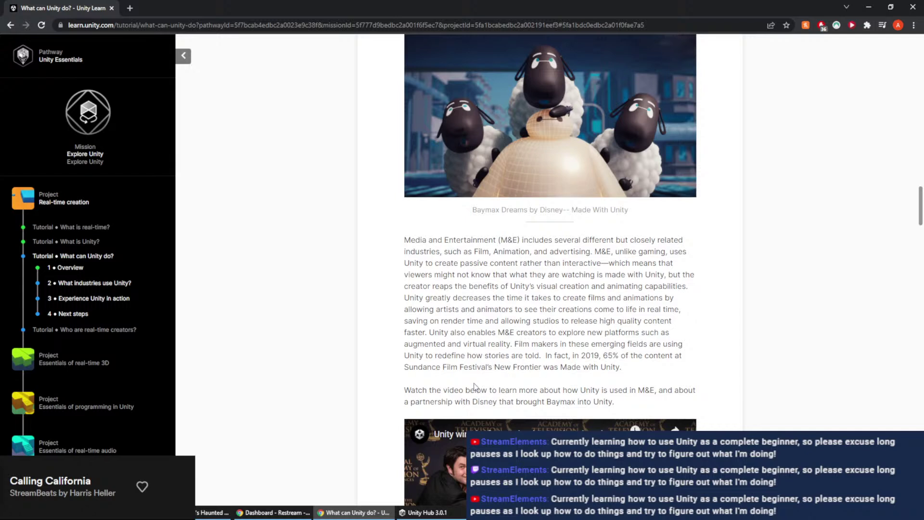
{"action": "scroll", "coordinate": [612, 307], "scroll_direction": "down", "scroll_amount": 3}
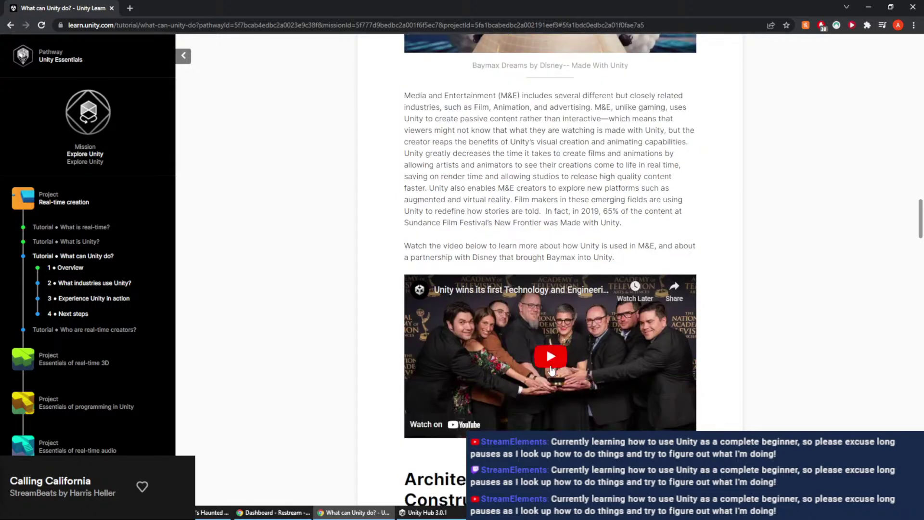
{"action": "left_click", "coordinate": [551, 368]}
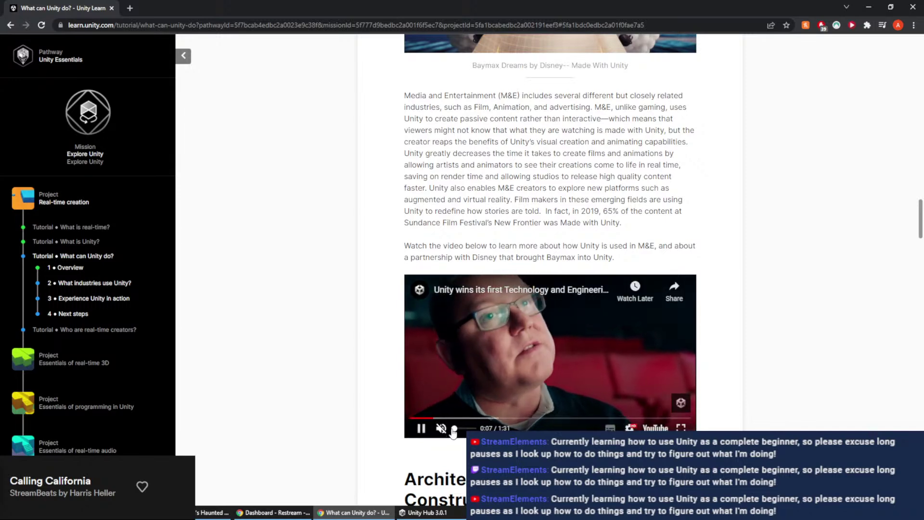
{"action": "left_click", "coordinate": [449, 430]}
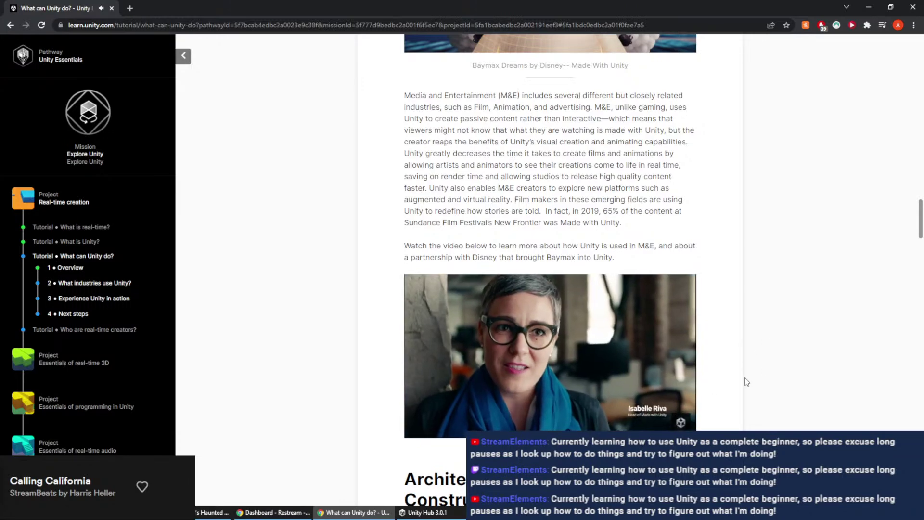
Speed up the playback of the Media and Entertainment video
{"action": "scroll", "coordinate": [744, 377], "scroll_direction": "down", "scroll_amount": 1}
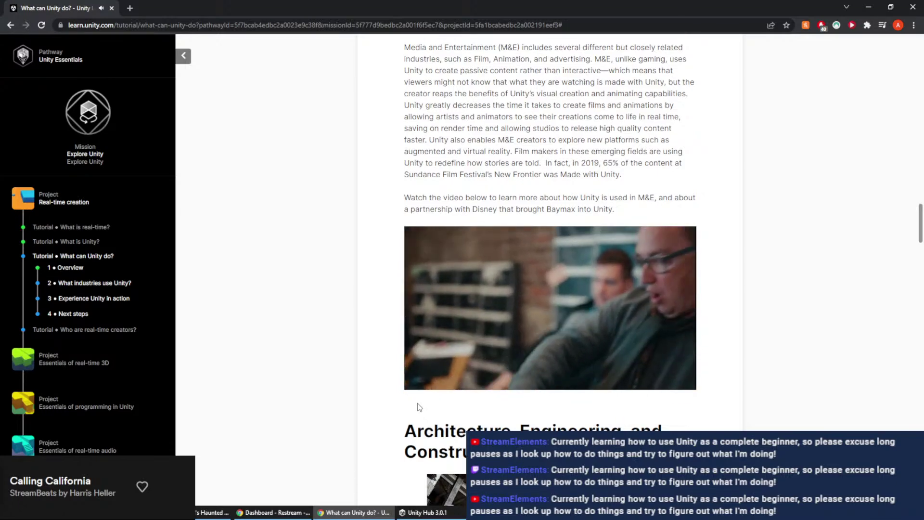
{"action": "mouse_move", "coordinate": [573, 373]}
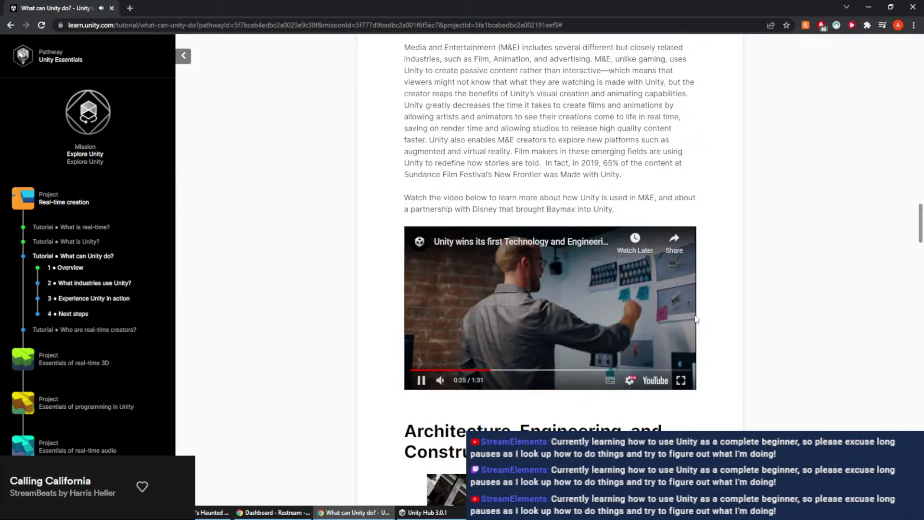
{"action": "left_click", "coordinate": [629, 380]}
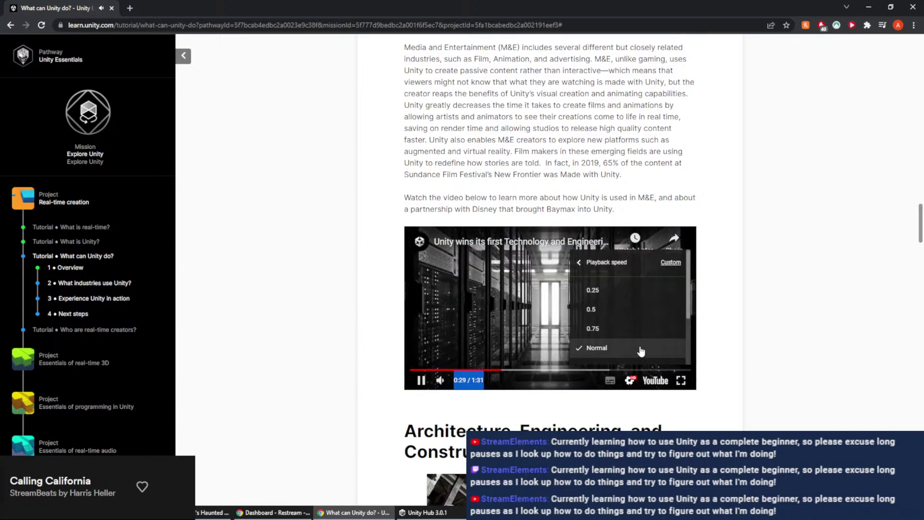
{"action": "scroll", "coordinate": [640, 332], "scroll_direction": "down", "scroll_amount": 3}
{"action": "left_click", "coordinate": [611, 355]}
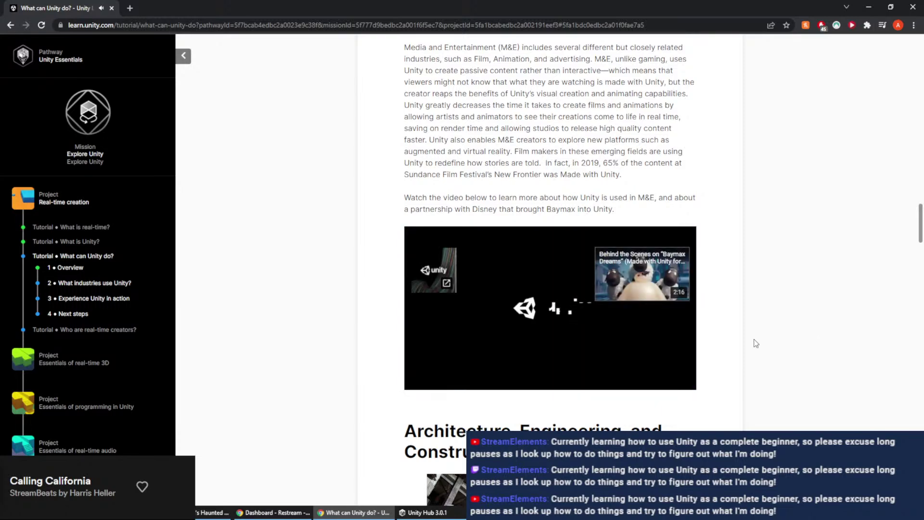
Skim the Architecture, Engineering, and Construction passage of section 2
{"action": "scroll", "coordinate": [722, 323], "scroll_direction": "down", "scroll_amount": 4}
{"action": "scroll", "coordinate": [706, 269], "scroll_direction": "down", "scroll_amount": 3}
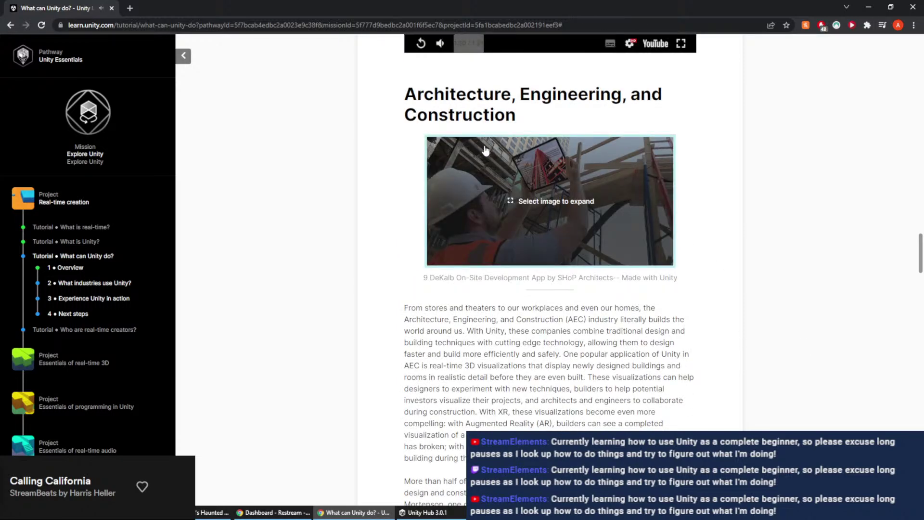
{"action": "scroll", "coordinate": [485, 150], "scroll_direction": "down", "scroll_amount": 2}
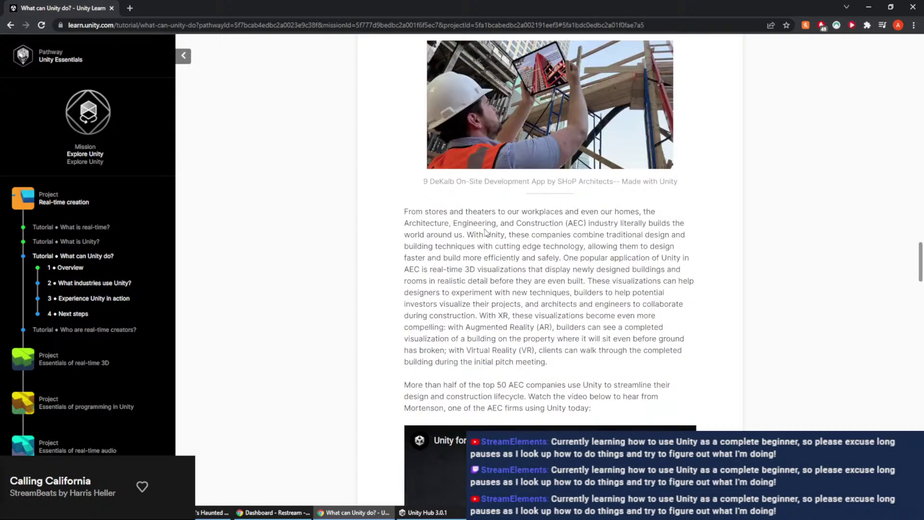
{"action": "scroll", "coordinate": [475, 230], "scroll_direction": "down", "scroll_amount": 1}
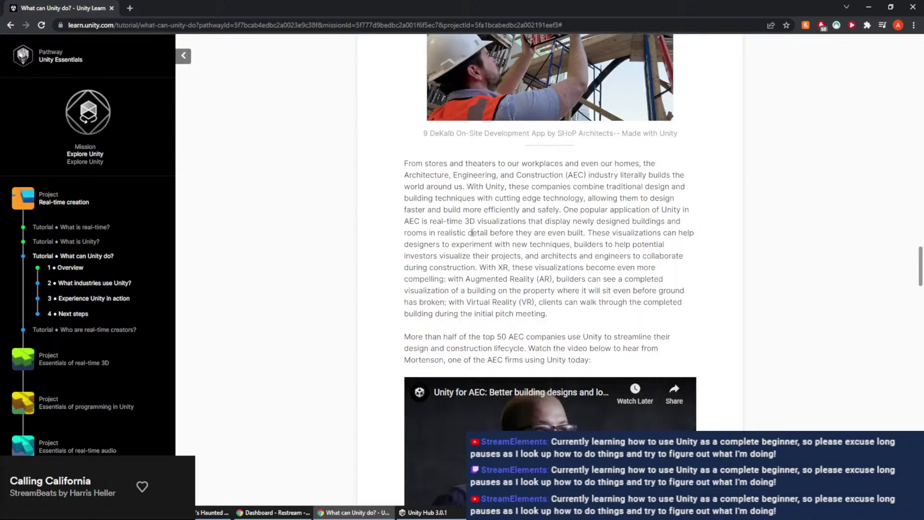
{"action": "scroll", "coordinate": [499, 219], "scroll_direction": "down", "scroll_amount": 1}
{"action": "scroll", "coordinate": [513, 222], "scroll_direction": "down", "scroll_amount": 2}
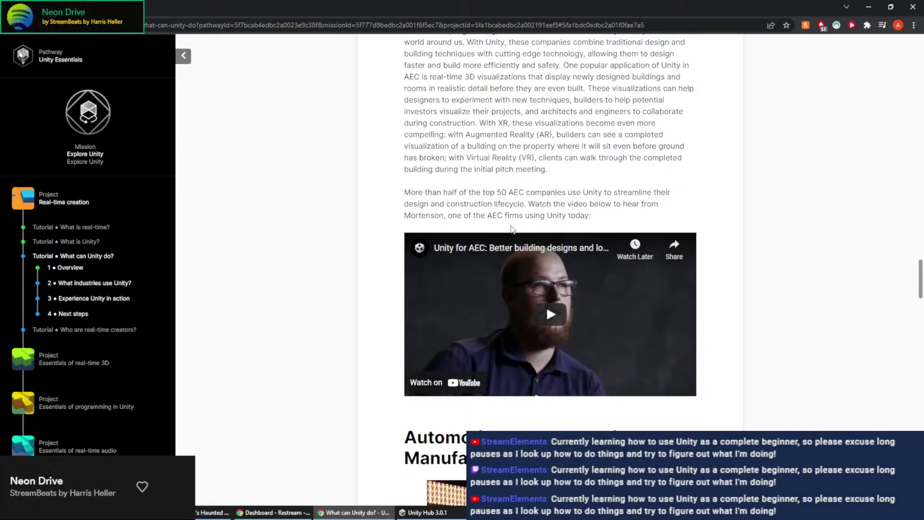
Skim the Automotive, Transportation, and Manufacturing and Other Applications passages, and mark section 2 as completed
{"action": "scroll", "coordinate": [585, 324], "scroll_direction": "down", "scroll_amount": 3}
{"action": "scroll", "coordinate": [421, 291], "scroll_direction": "down", "scroll_amount": 2}
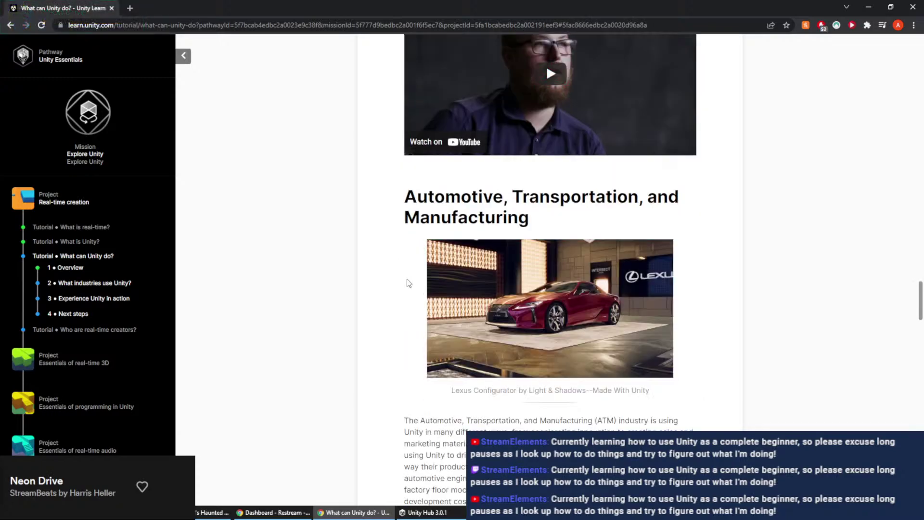
{"action": "scroll", "coordinate": [391, 277], "scroll_direction": "down", "scroll_amount": 15}
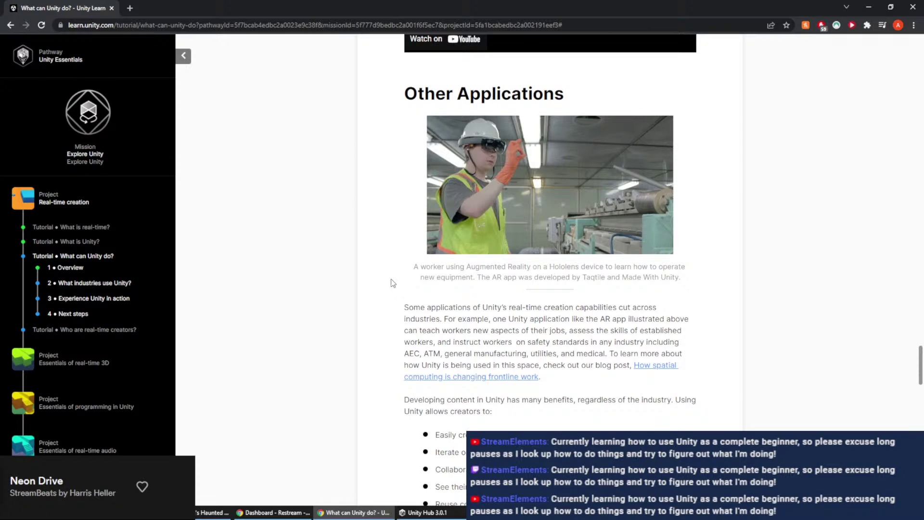
{"action": "scroll", "coordinate": [392, 283], "scroll_direction": "down", "scroll_amount": 3}
{"action": "scroll", "coordinate": [391, 284], "scroll_direction": "down", "scroll_amount": 4}
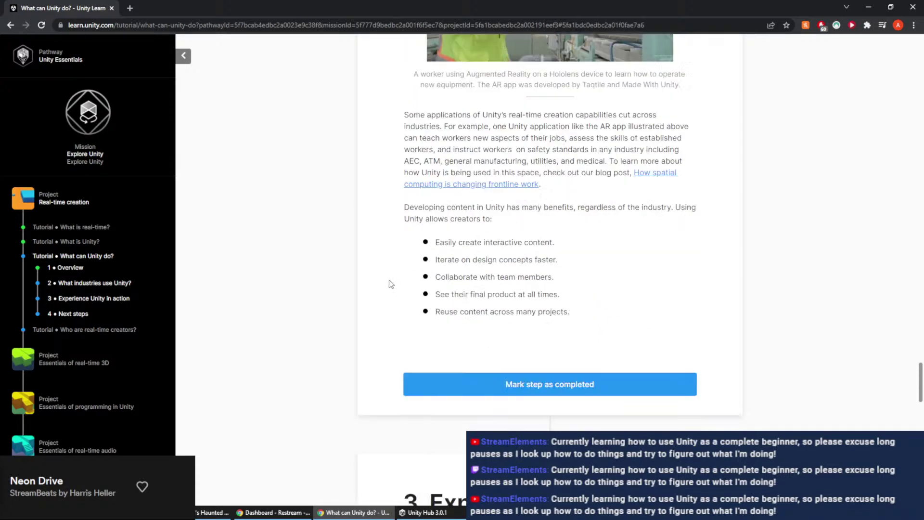
{"action": "scroll", "coordinate": [439, 226], "scroll_direction": "up", "scroll_amount": 4}
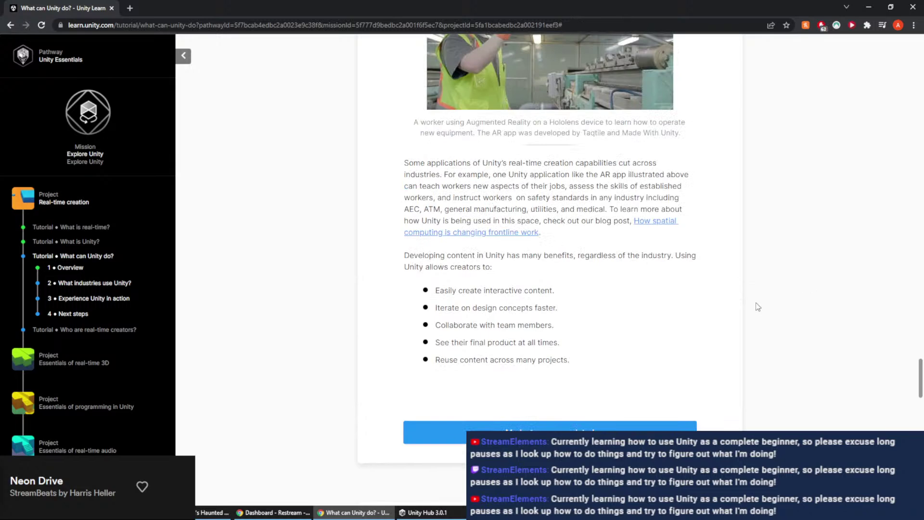
{"action": "scroll", "coordinate": [669, 285], "scroll_direction": "down", "scroll_amount": 2}
{"action": "left_click", "coordinate": [534, 241]}
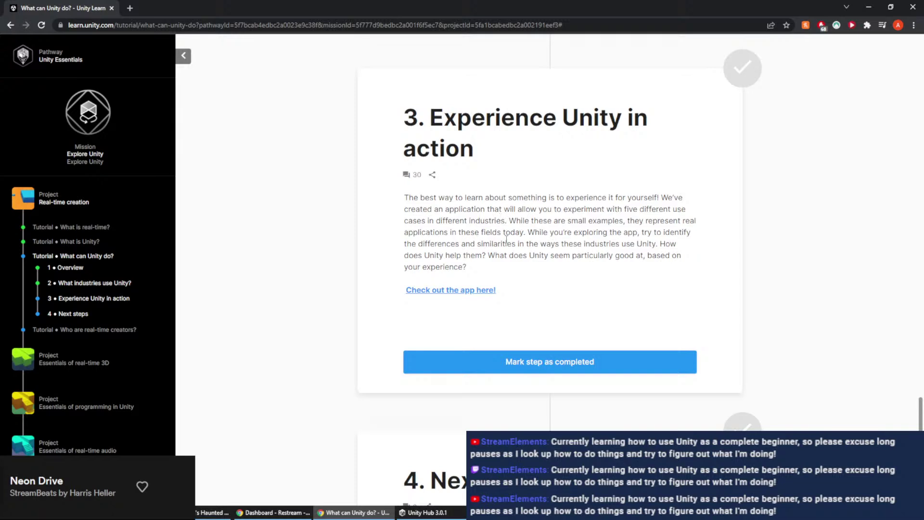
Open the Experience Unity app linked in section 3, run it in the browser and glance over its comments
{"action": "left_click", "coordinate": [471, 291]}
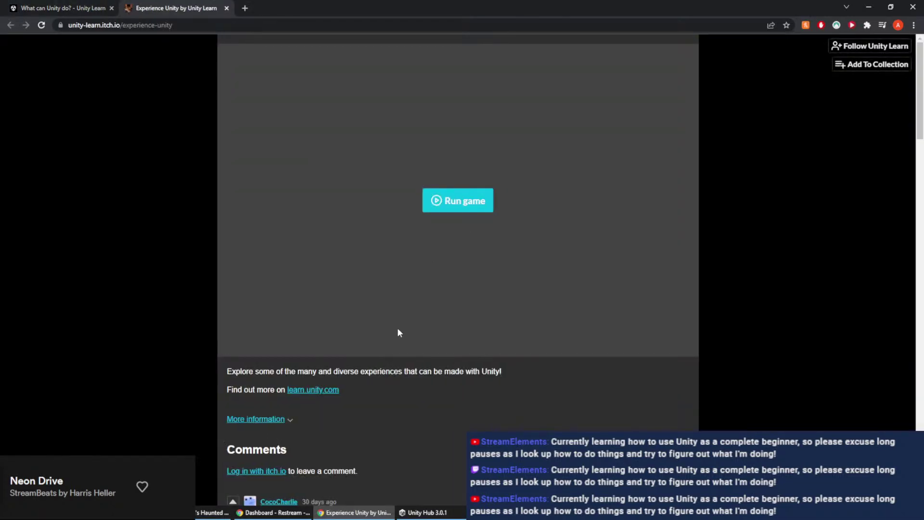
{"action": "left_click", "coordinate": [447, 210]}
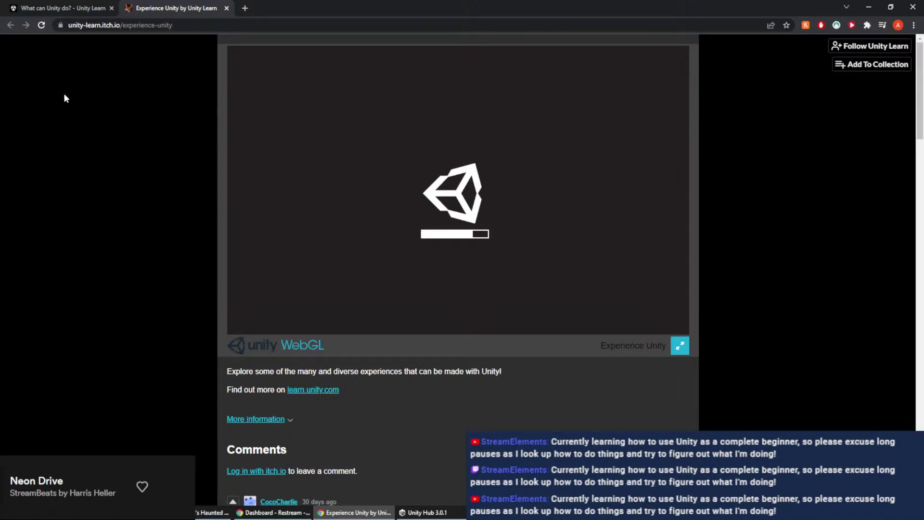
{"action": "scroll", "coordinate": [72, 149], "scroll_direction": "down", "scroll_amount": 1}
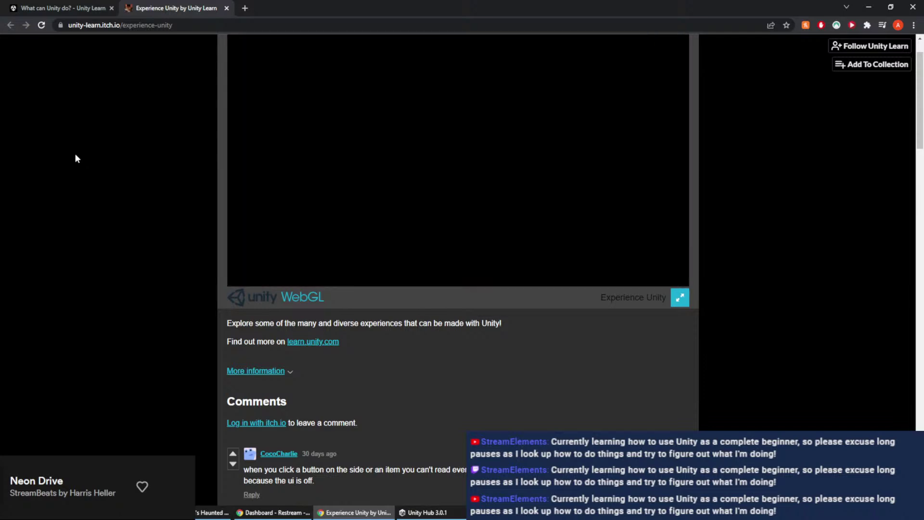
{"action": "scroll", "coordinate": [76, 155], "scroll_direction": "down", "scroll_amount": 4}
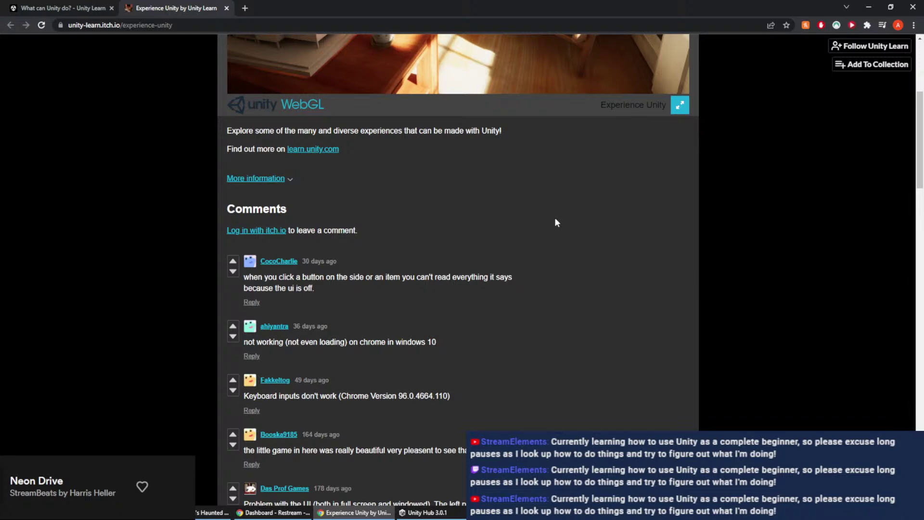
{"action": "scroll", "coordinate": [553, 216], "scroll_direction": "up", "scroll_amount": 5}
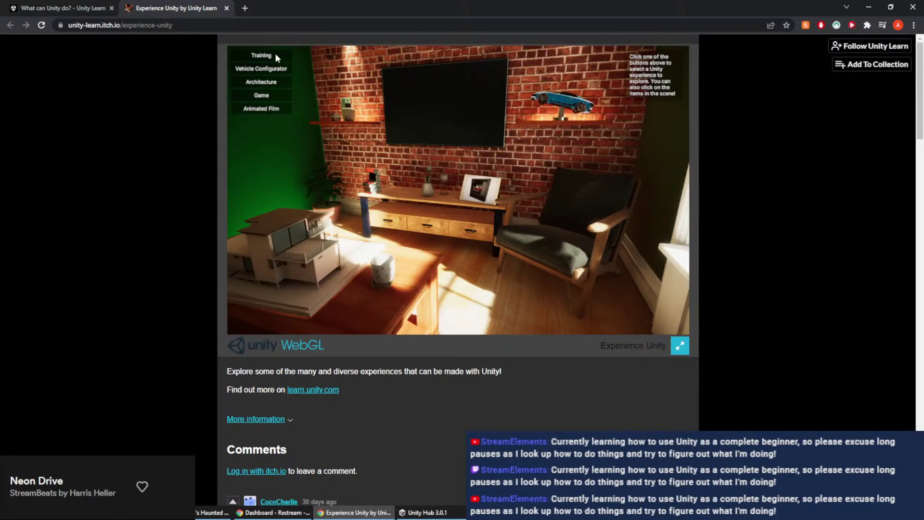
Load the Training experience and read the descriptions of computer parts such as the RAM and the cables
{"action": "left_click", "coordinate": [262, 56]}
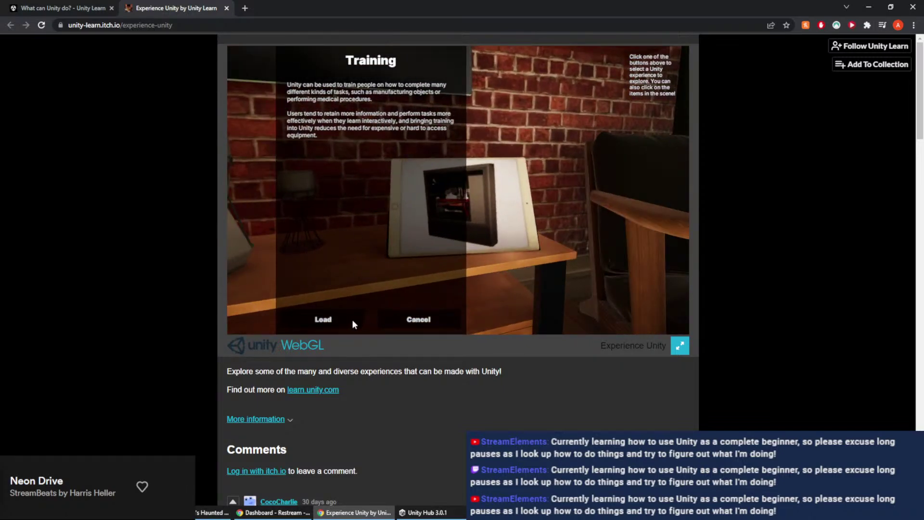
{"action": "left_click", "coordinate": [324, 319]}
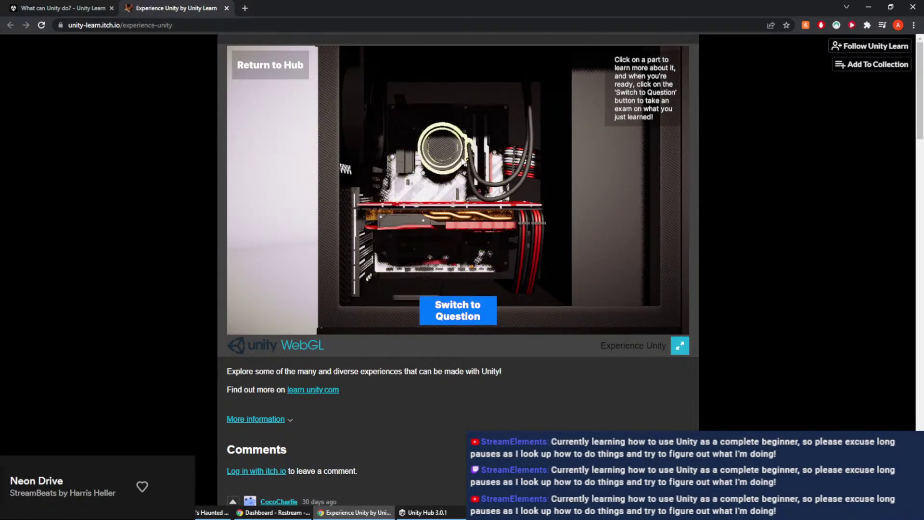
{"action": "left_click", "coordinate": [427, 150]}
{"action": "left_click", "coordinate": [481, 179]}
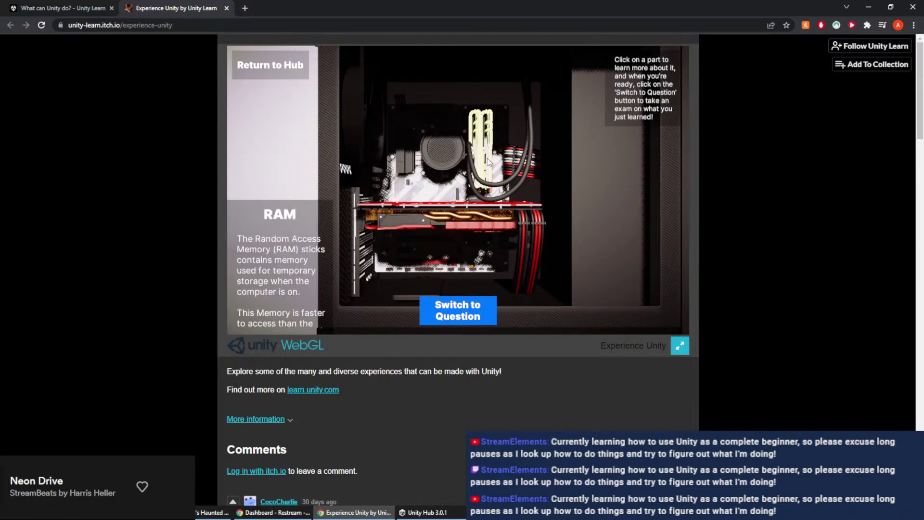
{"action": "left_click", "coordinate": [448, 115]}
{"action": "left_click", "coordinate": [428, 202]}
{"action": "left_click_drag", "start_coordinate": [429, 202], "coordinate": [414, 243]}
{"action": "left_click", "coordinate": [417, 289]}
{"action": "left_click", "coordinate": [426, 233]}
{"action": "left_click", "coordinate": [486, 172]}
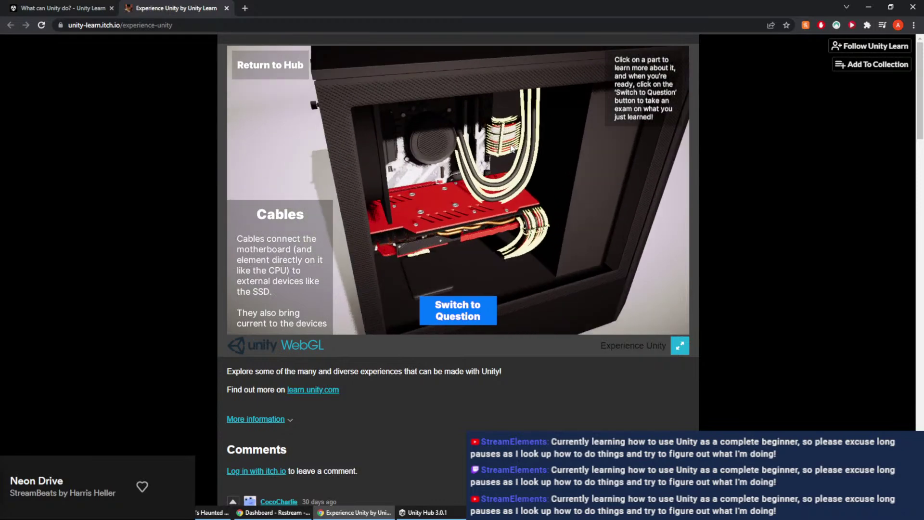
Read the descriptions of further computer parts, including the CPU and the motherboard, viewing the case from other angles
{"action": "left_click", "coordinate": [458, 133]}
{"action": "left_click", "coordinate": [375, 114]}
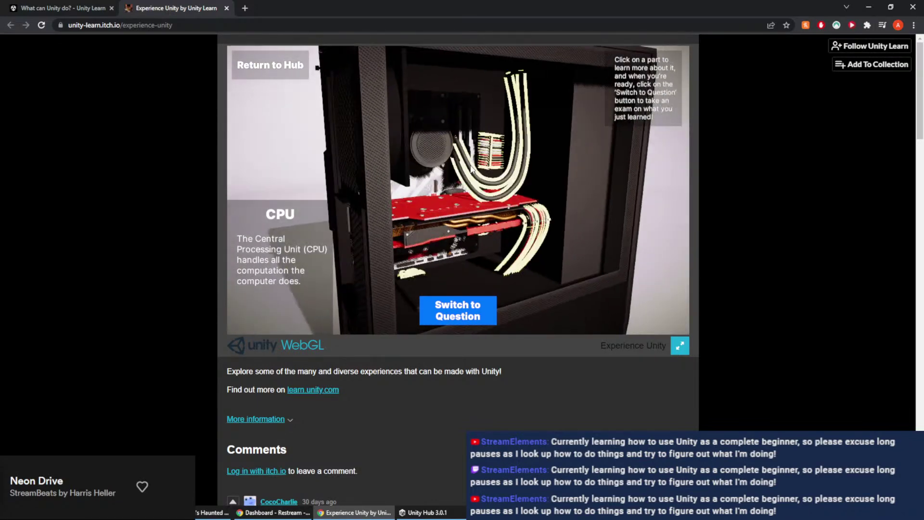
{"action": "left_click", "coordinate": [436, 197]}
{"action": "left_click", "coordinate": [436, 144]}
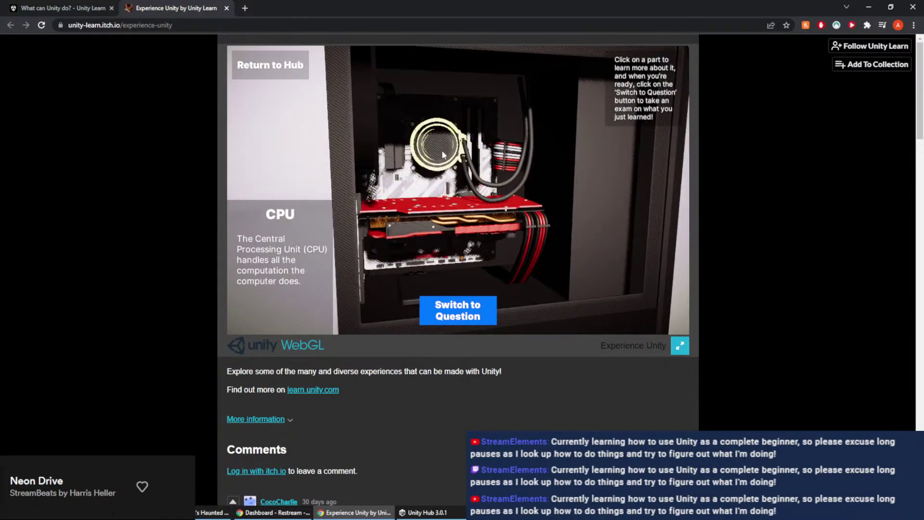
{"action": "left_click", "coordinate": [398, 137]}
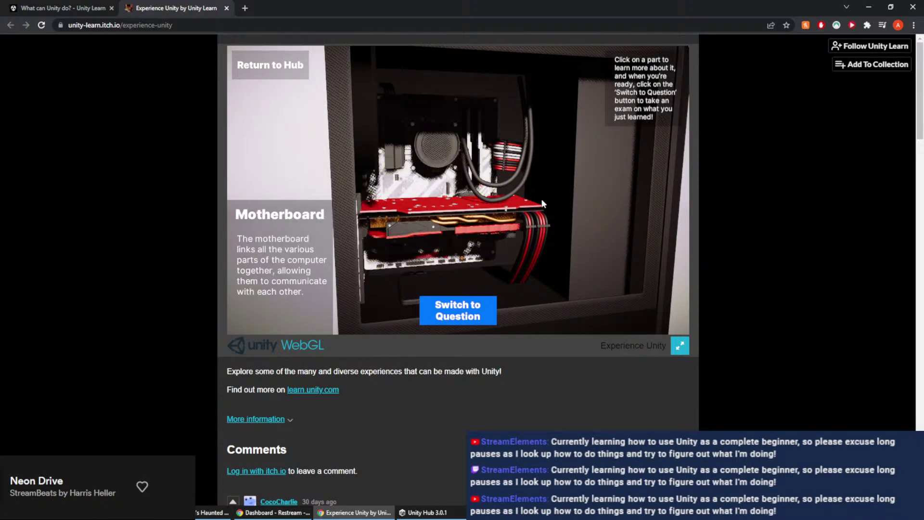
{"action": "left_click", "coordinate": [410, 283]}
{"action": "left_click", "coordinate": [451, 243]}
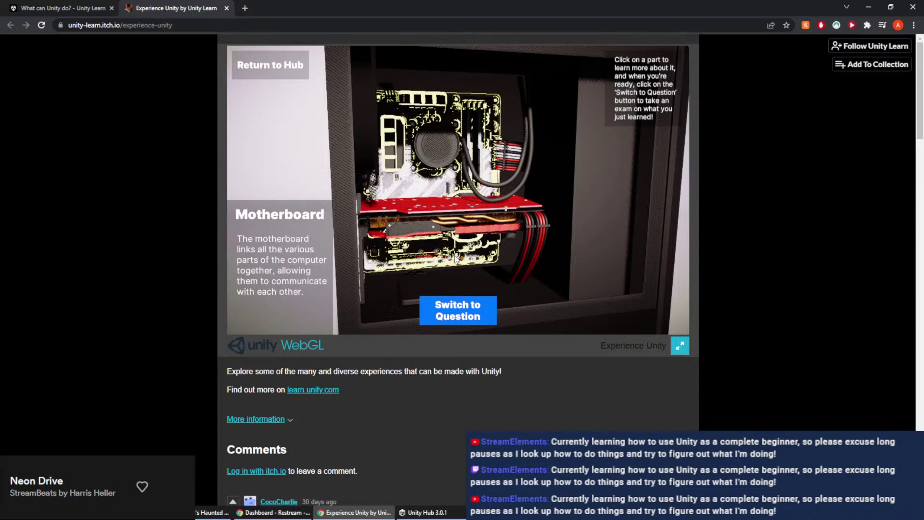
{"action": "left_click", "coordinate": [535, 263]}
Start the hardware quiz and answer the questions on file storage, electricity supply and the GPU by picking the matching parts
{"action": "left_click", "coordinate": [458, 303]}
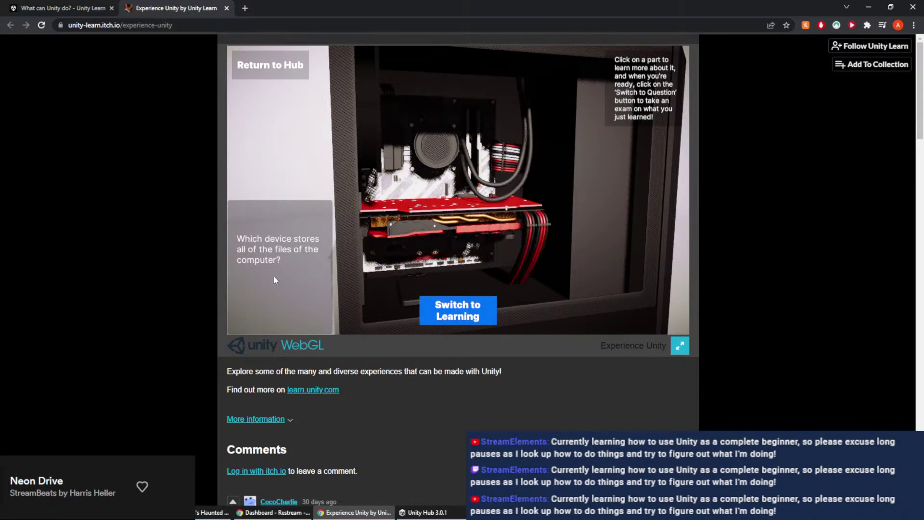
{"action": "left_click", "coordinate": [422, 289]}
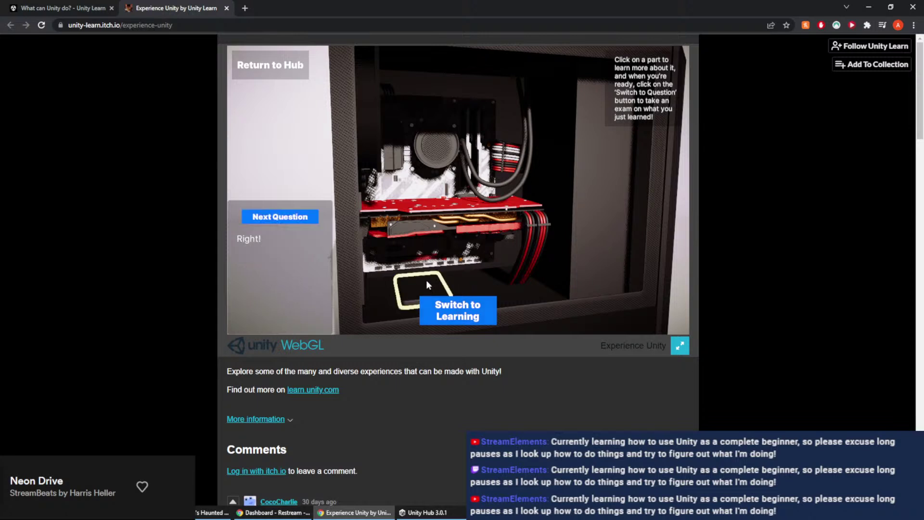
{"action": "left_click", "coordinate": [293, 219]}
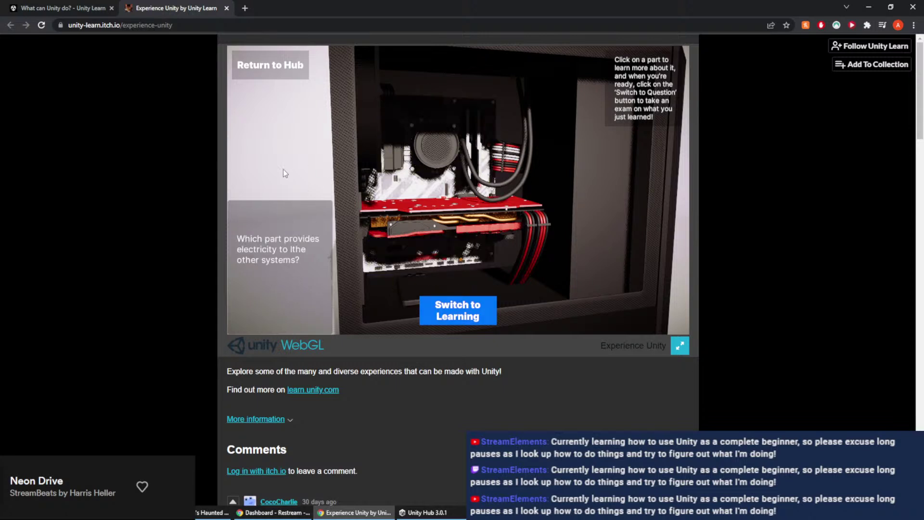
{"action": "left_click", "coordinate": [533, 251]}
{"action": "left_click", "coordinate": [280, 217]}
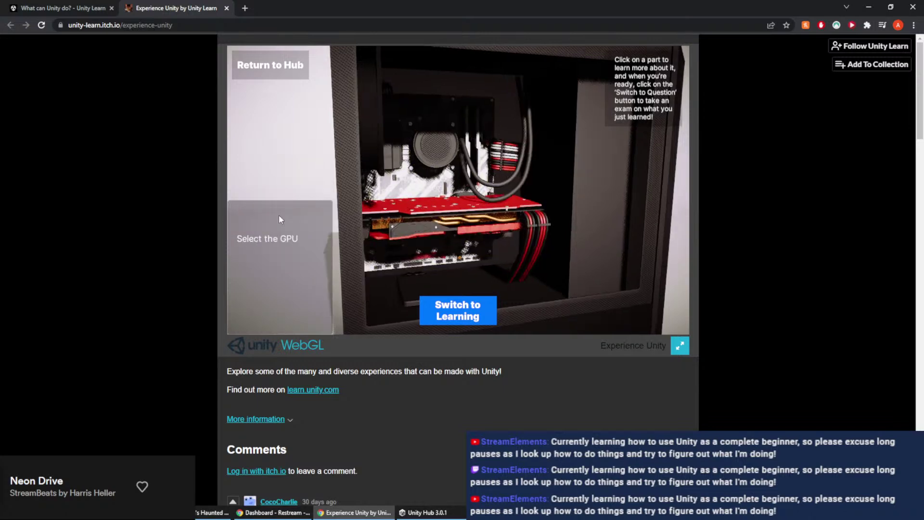
{"action": "left_click", "coordinate": [434, 227]}
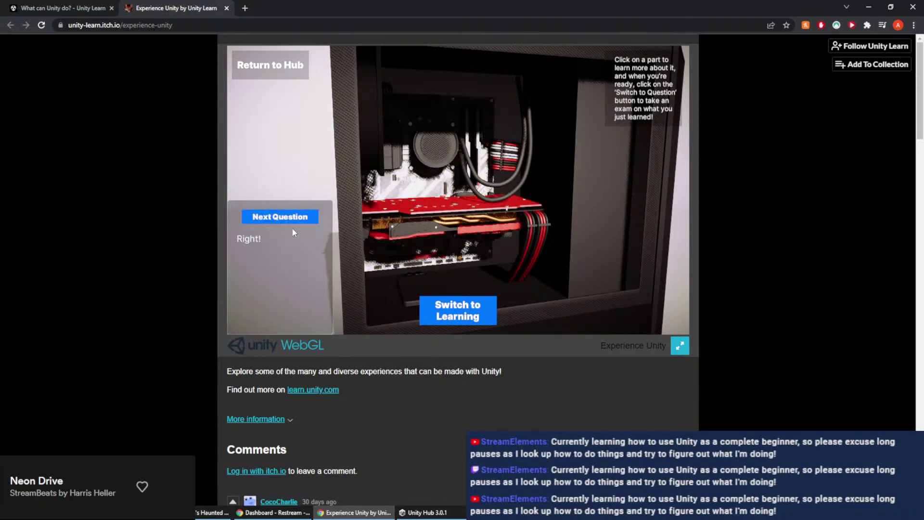
Finish the quiz by identifying the remaining parts, including the RAM sticks and the motherboard, and return to the hub
{"action": "left_click", "coordinate": [425, 153]}
{"action": "left_click", "coordinate": [248, 216]}
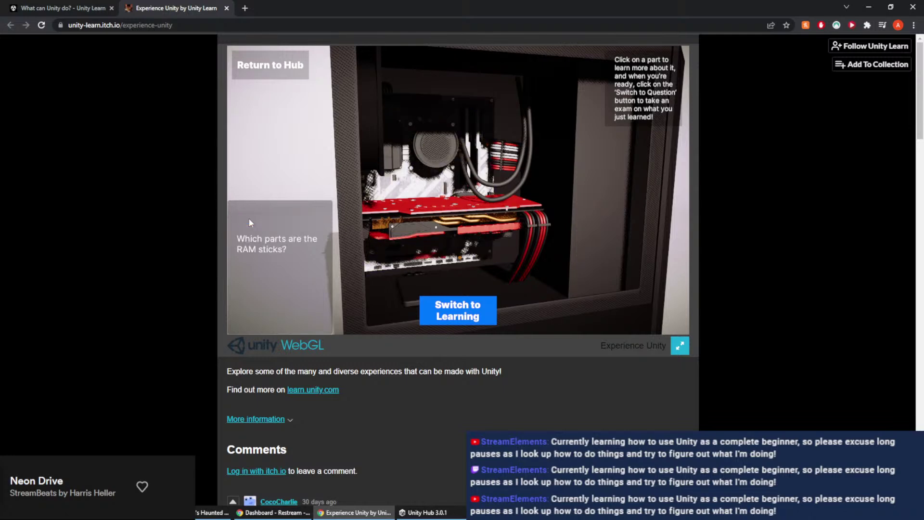
{"action": "left_click", "coordinate": [469, 127]}
{"action": "left_click", "coordinate": [288, 225]}
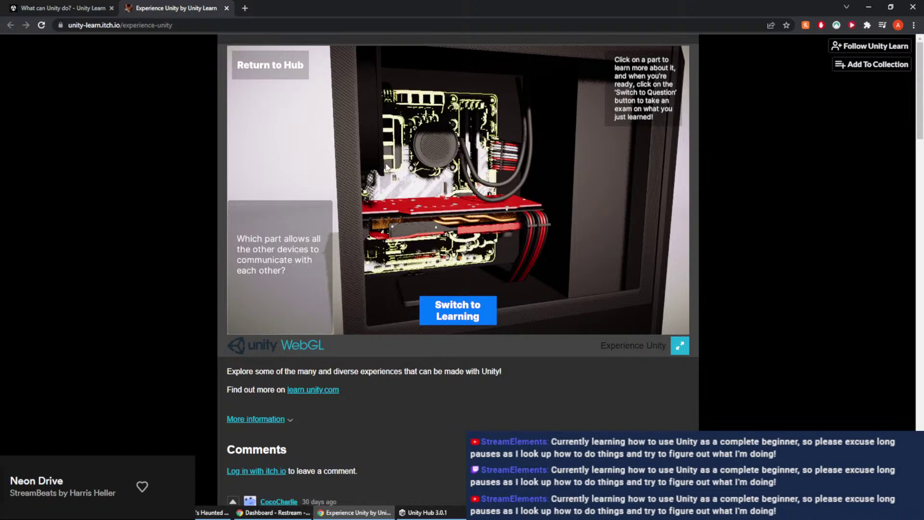
{"action": "left_click", "coordinate": [464, 110]}
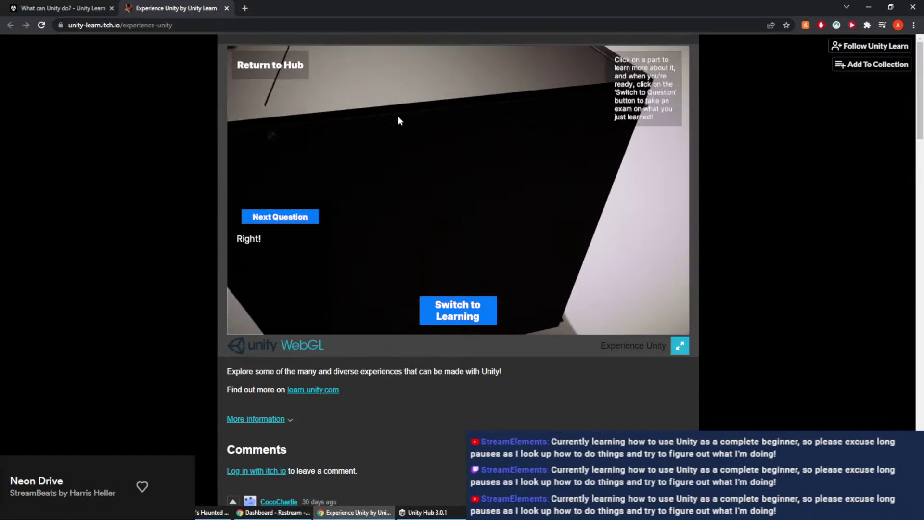
{"action": "left_click", "coordinate": [303, 215]}
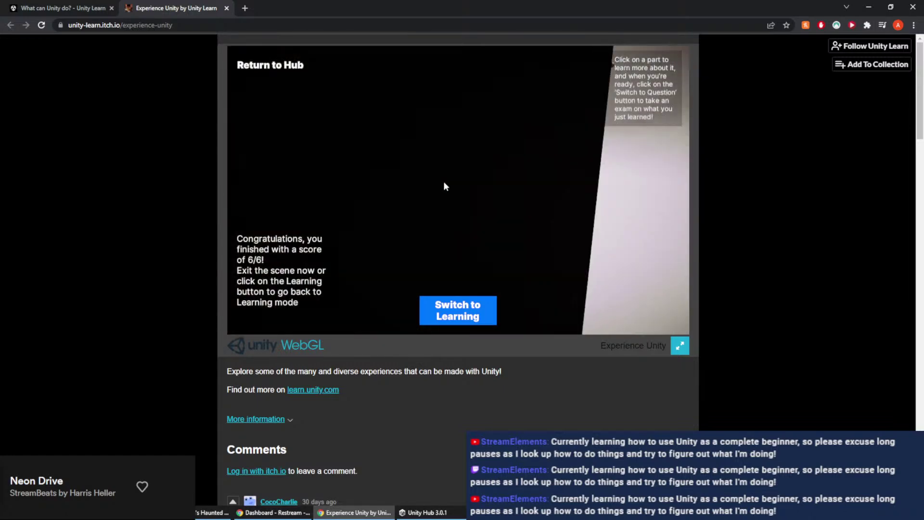
{"action": "left_click", "coordinate": [273, 67]}
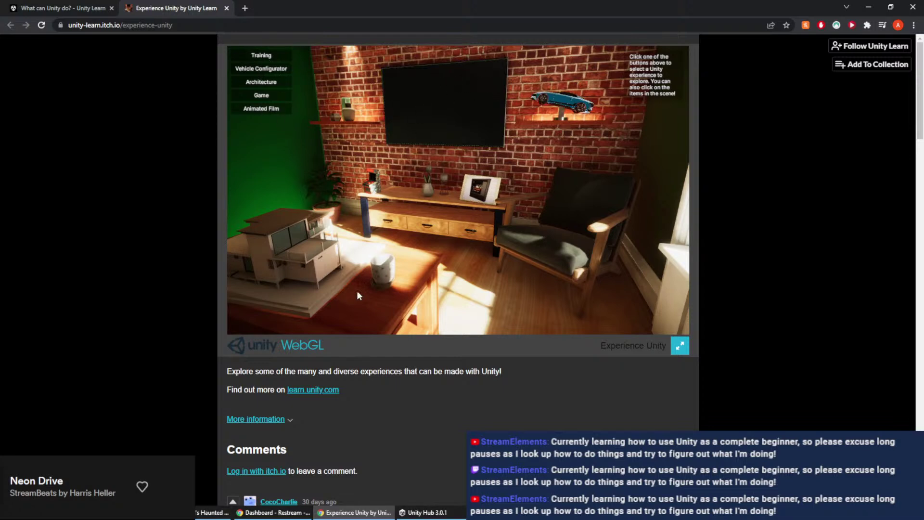
Read the description of the Architecture experience using the house model and close it
{"action": "left_click", "coordinate": [314, 263]}
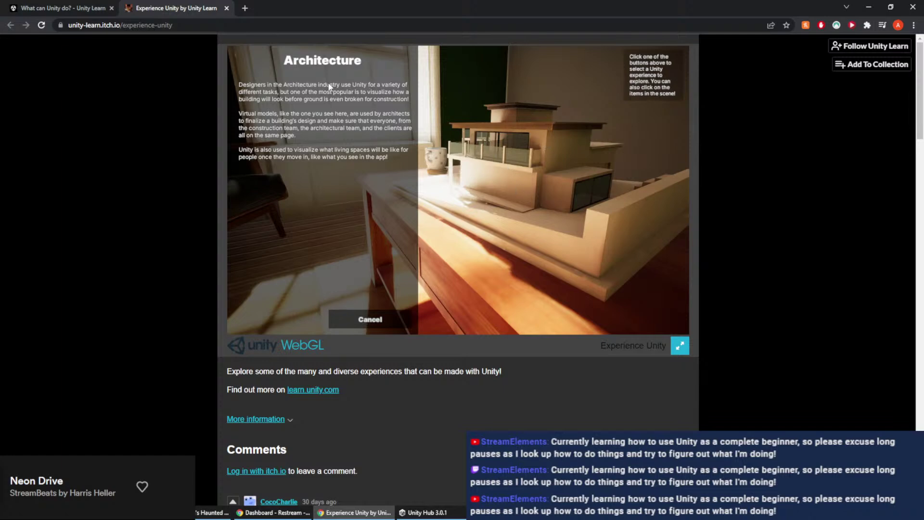
{"action": "left_click", "coordinate": [349, 327]}
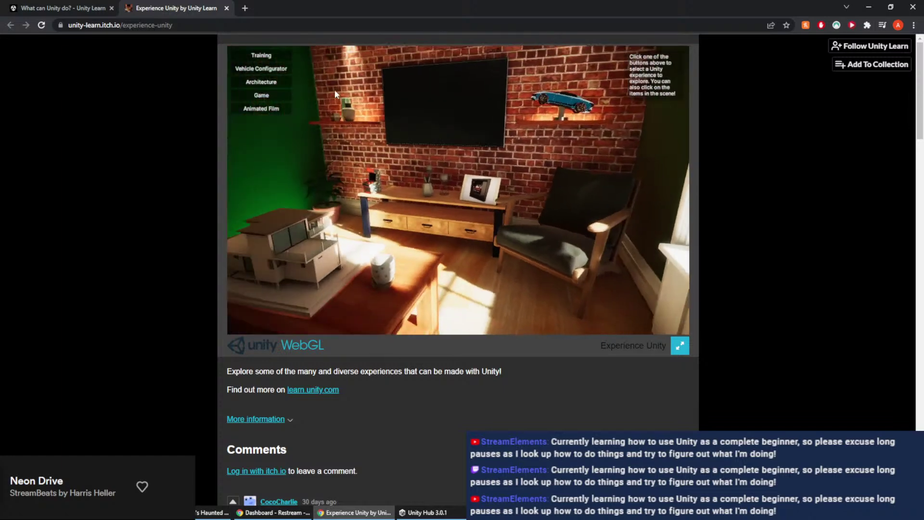
{"action": "left_click", "coordinate": [264, 83]}
Load the Vehicle Configurator experience, try the teal paint and give the car body an orange finish
{"action": "left_click", "coordinate": [269, 69]}
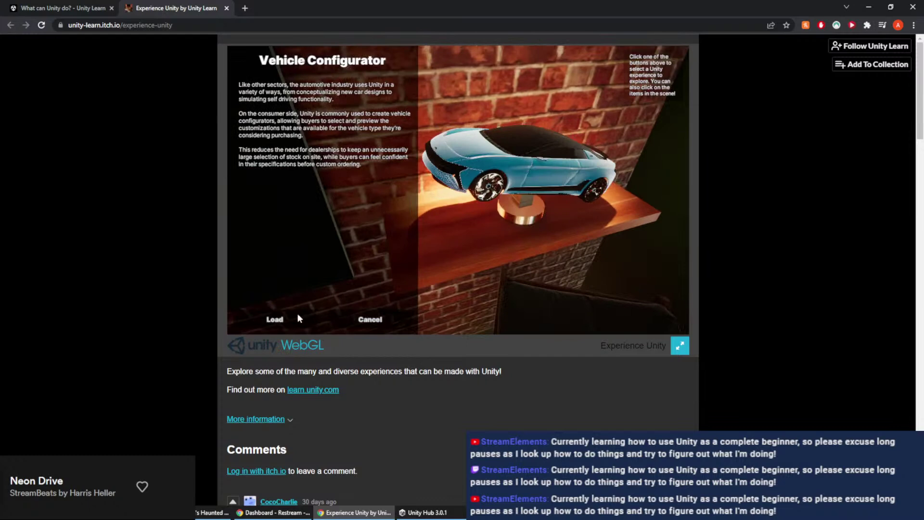
{"action": "left_click", "coordinate": [294, 319]}
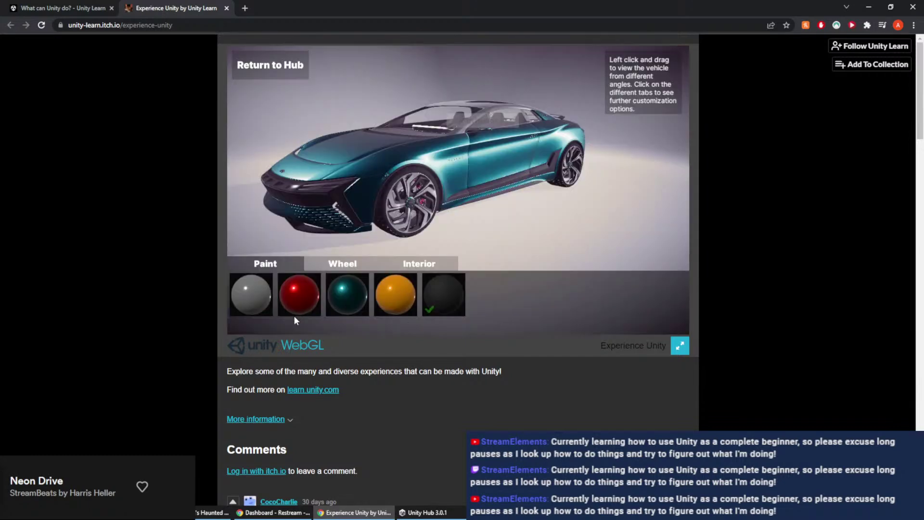
{"action": "left_click", "coordinate": [319, 298]}
{"action": "left_click", "coordinate": [347, 296]}
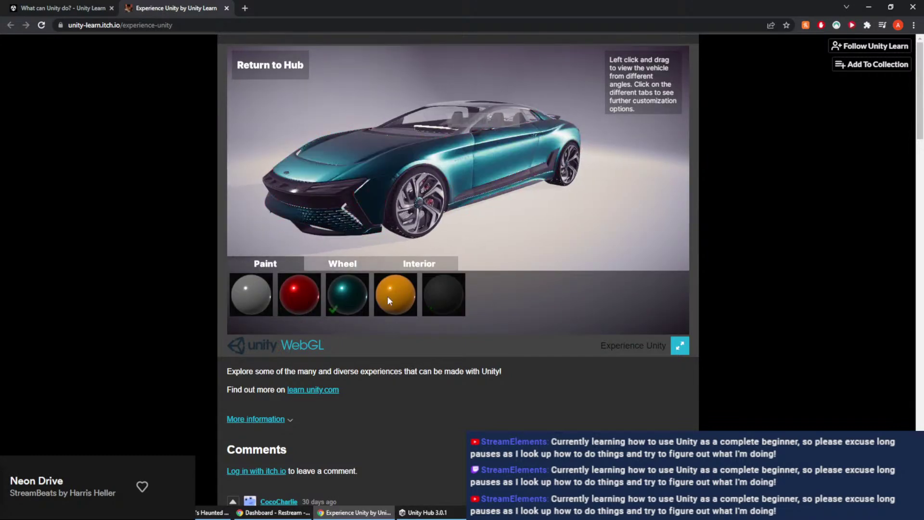
{"action": "left_click", "coordinate": [395, 295]}
{"action": "mouse_move", "coordinate": [418, 202]}
{"action": "left_mouse_down"}
{"action": "mouse_move", "coordinate": [468, 197]}
{"action": "mouse_move", "coordinate": [351, 166]}
{"action": "mouse_move", "coordinate": [442, 177]}
{"action": "mouse_move", "coordinate": [413, 186]}
{"action": "left_mouse_up"}
Give the car red wheels and an orange interior
{"action": "left_click", "coordinate": [353, 270]}
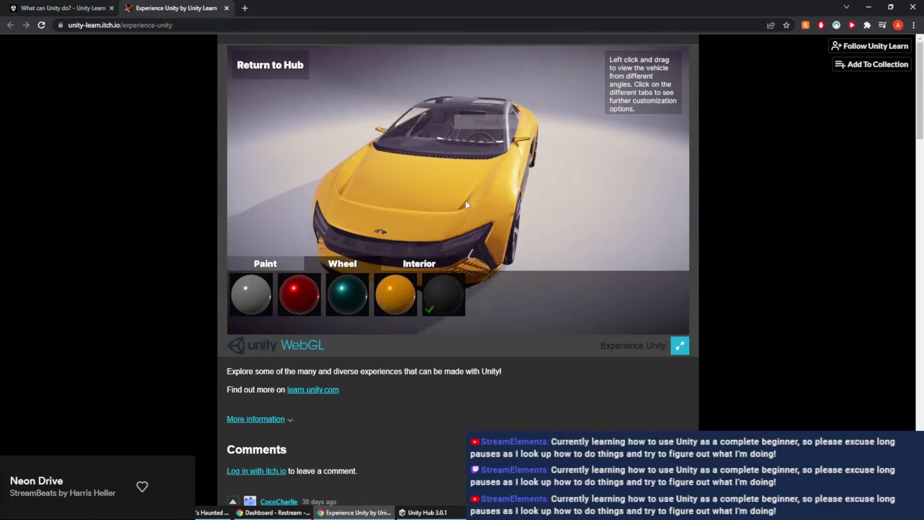
{"action": "left_click", "coordinate": [398, 285]}
{"action": "left_click", "coordinate": [299, 294]}
{"action": "left_click_drag", "start_coordinate": [454, 137], "coordinate": [447, 159]}
{"action": "left_click", "coordinate": [420, 263]}
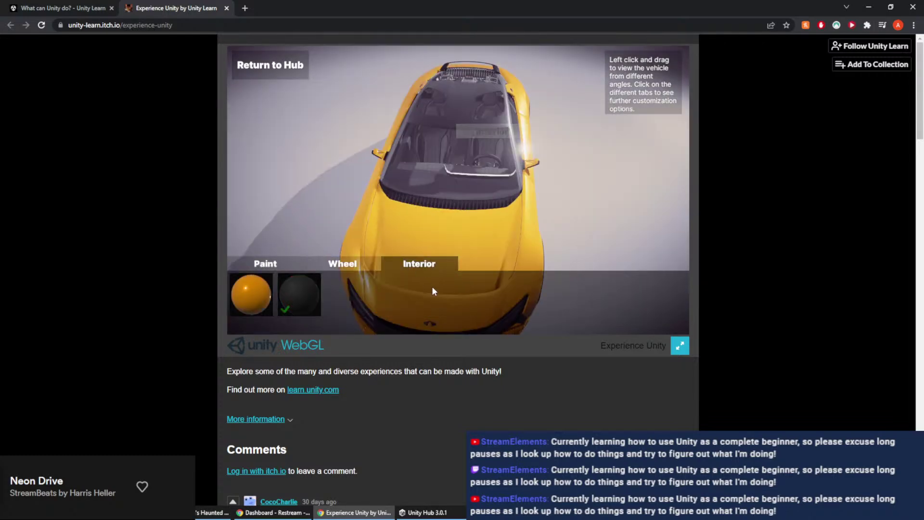
{"action": "left_click", "coordinate": [252, 293]}
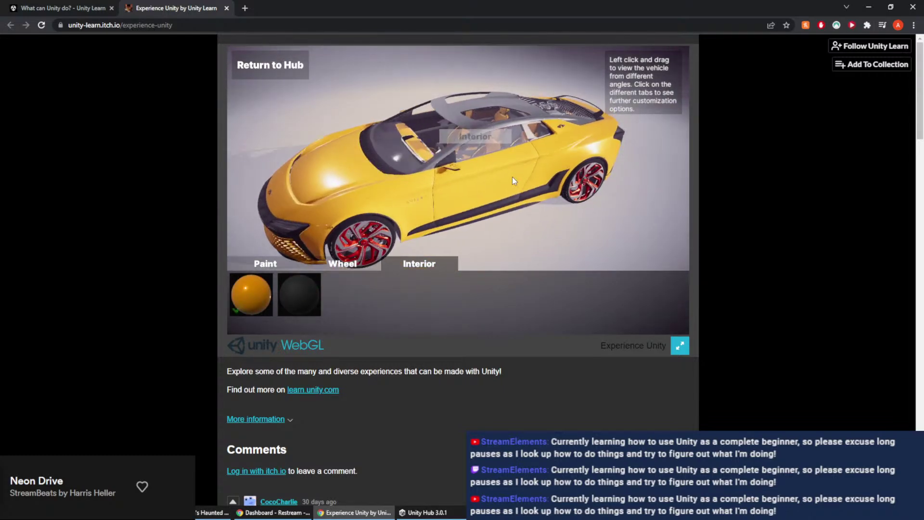
Try red and black paint on the car body, settle on red and view it from several angles
{"action": "left_click", "coordinate": [291, 260]}
{"action": "left_click", "coordinate": [299, 293]}
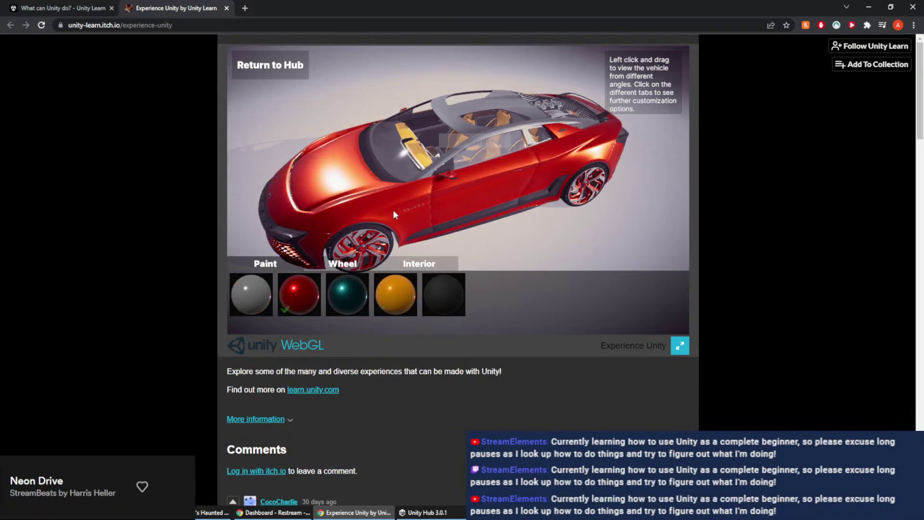
{"action": "left_click_drag", "start_coordinate": [392, 215], "coordinate": [423, 218]}
{"action": "left_click", "coordinate": [449, 293]}
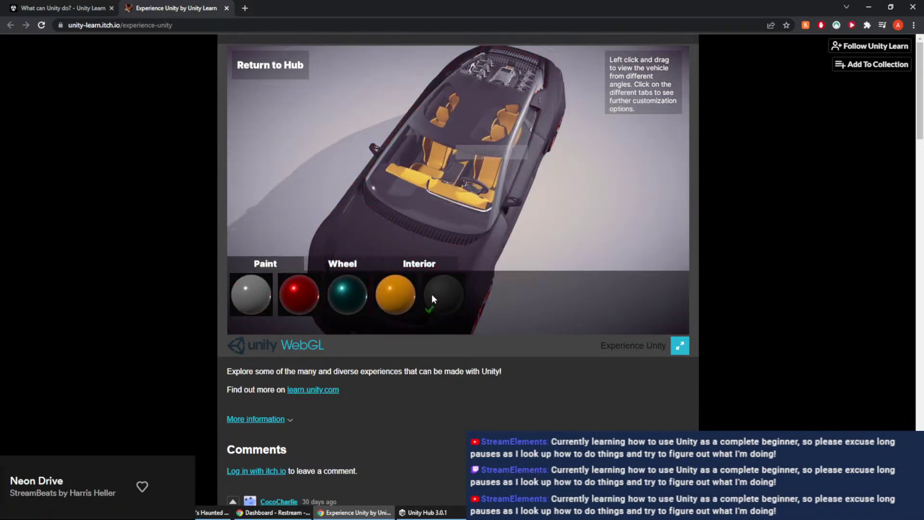
{"action": "left_click", "coordinate": [423, 268]}
{"action": "left_click", "coordinate": [270, 269]}
{"action": "left_click", "coordinate": [293, 302]}
{"action": "mouse_move", "coordinate": [411, 204]}
{"action": "left_mouse_down"}
{"action": "mouse_move", "coordinate": [357, 182]}
{"action": "mouse_move", "coordinate": [291, 188]}
{"action": "mouse_move", "coordinate": [228, 170]}
{"action": "left_mouse_up"}
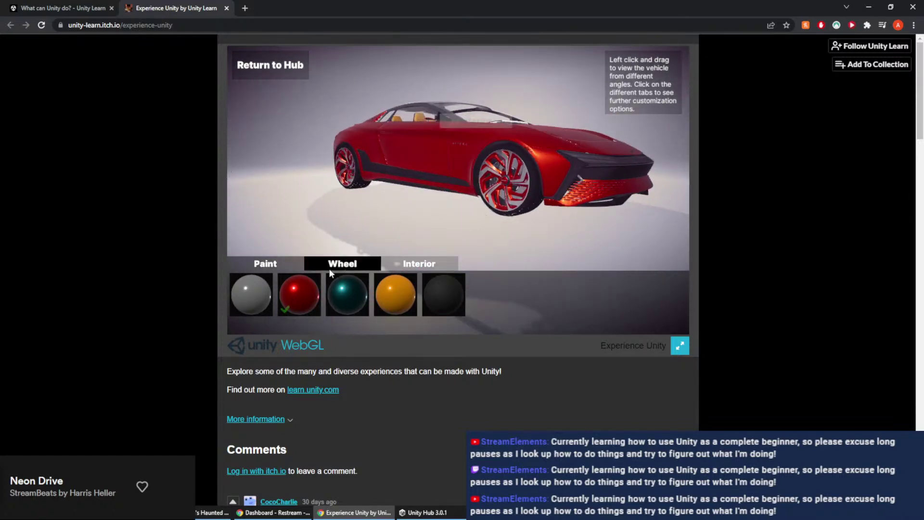
Change the car's wheels to teal, look the car over and return to the hub
{"action": "left_click", "coordinate": [350, 267]}
{"action": "left_click", "coordinate": [347, 293]}
{"action": "left_click_drag", "start_coordinate": [380, 226], "coordinate": [569, 229]}
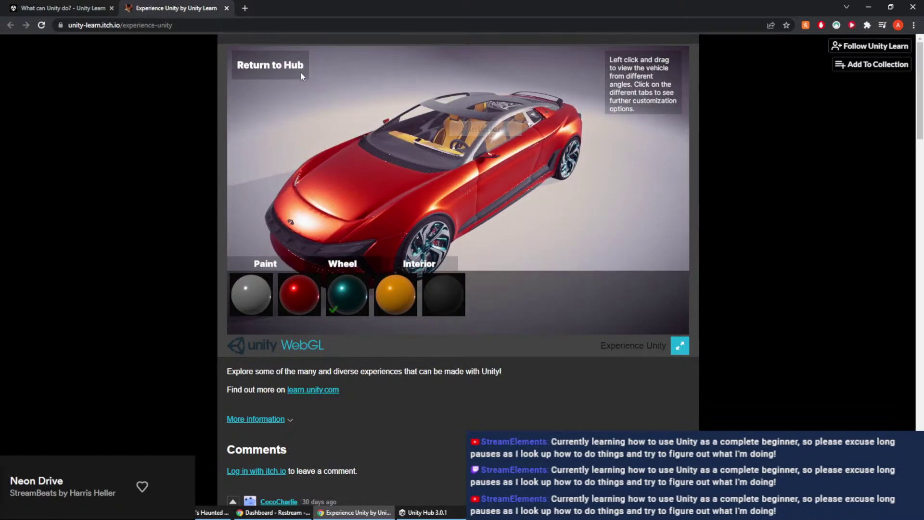
{"action": "left_click_drag", "start_coordinate": [307, 72], "coordinate": [282, 78]}
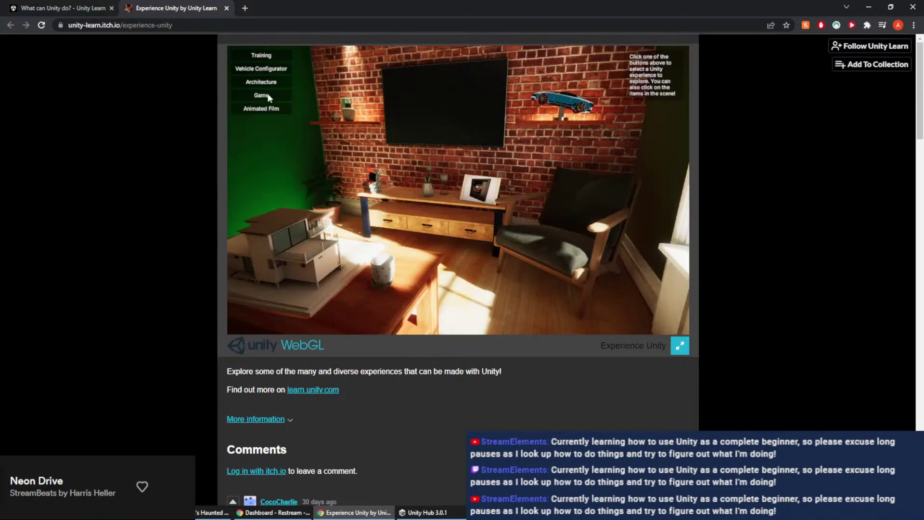
Load the Animated Film experience, skip forward in the Sherman short and lower its volume
{"action": "left_click", "coordinate": [268, 107]}
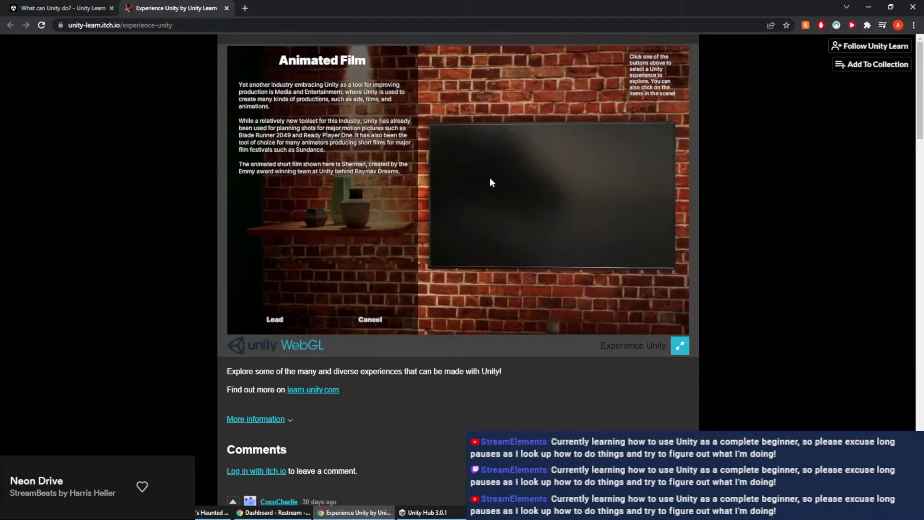
{"action": "left_click", "coordinate": [269, 320]}
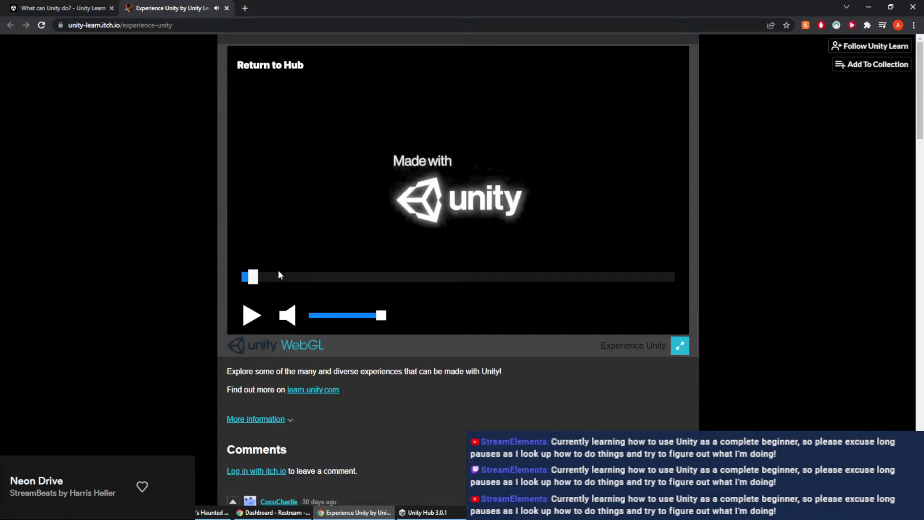
{"action": "left_click", "coordinate": [303, 277]}
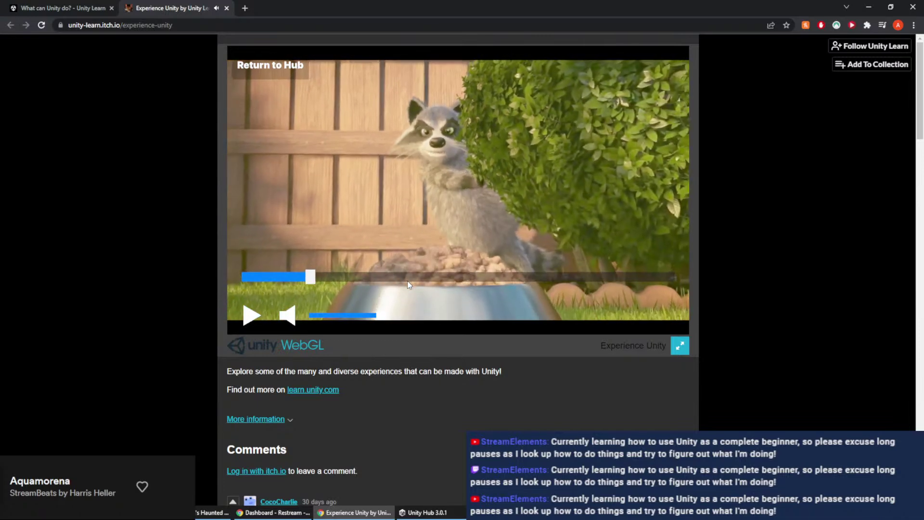
{"action": "left_click", "coordinate": [336, 316]}
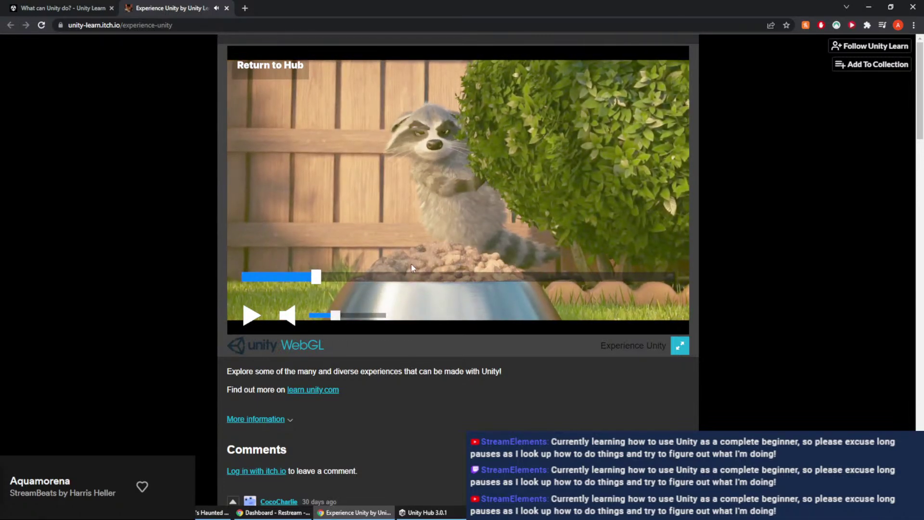
Skip through the rest of the Sherman short up to its credits, jump back to the middle and return to the hub
{"action": "left_click", "coordinate": [398, 277]}
{"action": "left_click", "coordinate": [492, 277]}
{"action": "left_click", "coordinate": [525, 277]}
{"action": "left_click", "coordinate": [575, 277]}
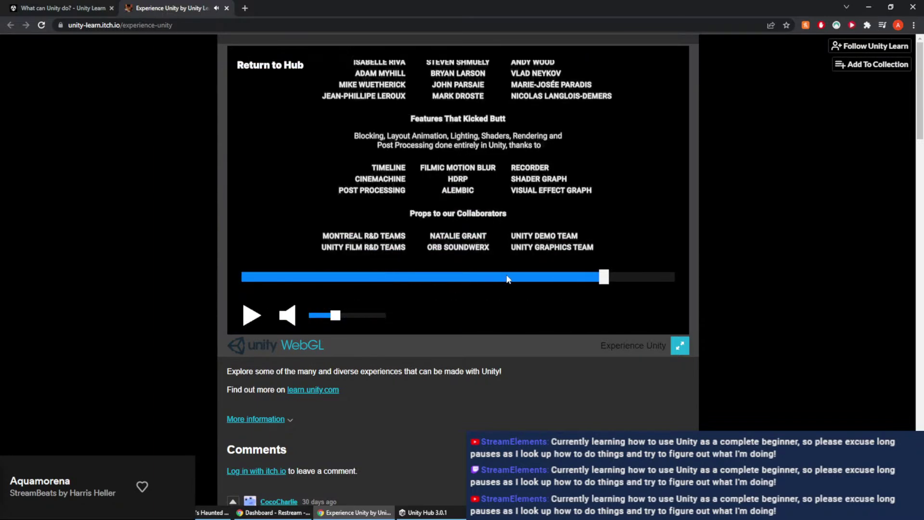
{"action": "left_click", "coordinate": [453, 277]}
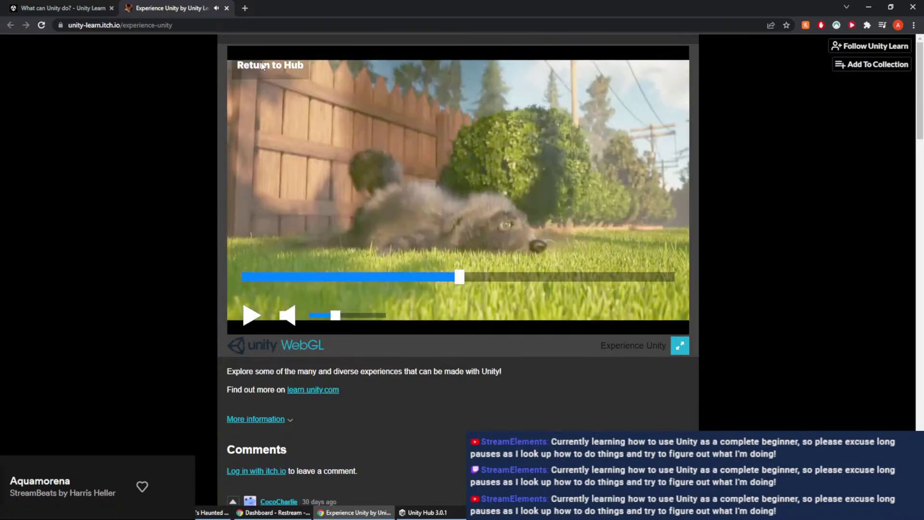
{"action": "left_click", "coordinate": [263, 65]}
Load the Game experience and run the character forward through the forest, jumping along the way
{"action": "left_click", "coordinate": [265, 95]}
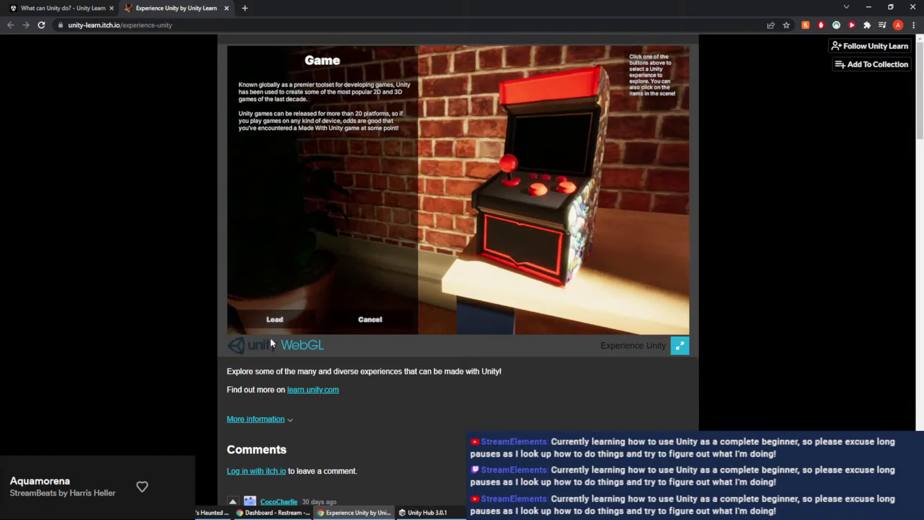
{"action": "left_click", "coordinate": [289, 319]}
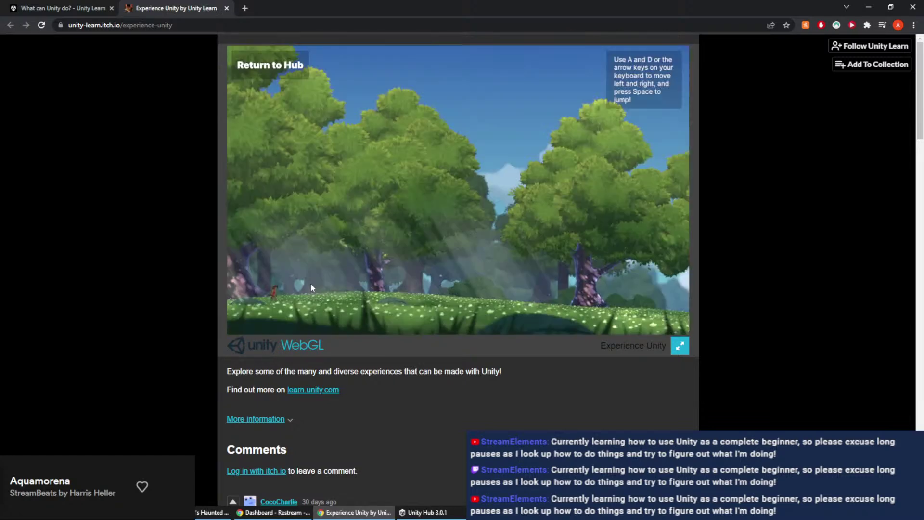
{"action": "key", "text": "d"}
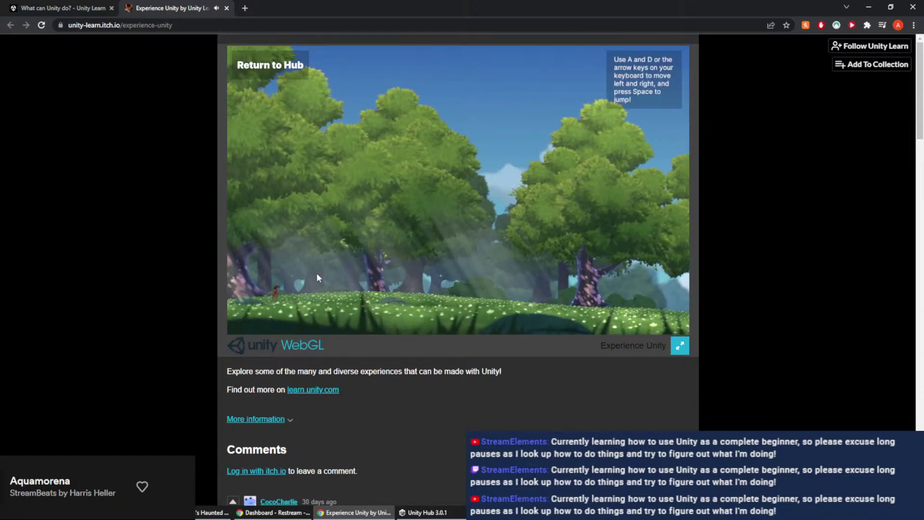
{"action": "key", "text": "d"}
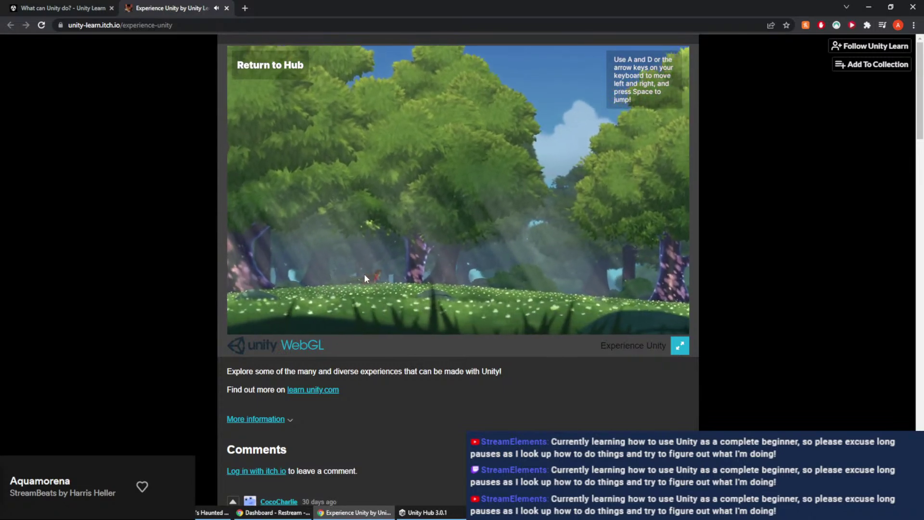
{"action": "key", "text": "space"}
{"action": "key", "text": "d"}
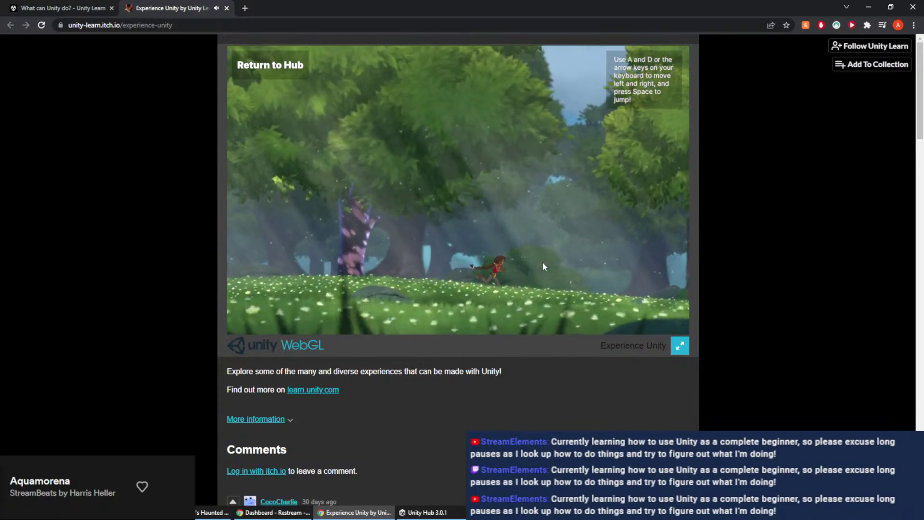
{"action": "key", "text": "d"}
{"action": "key", "text": "space"}
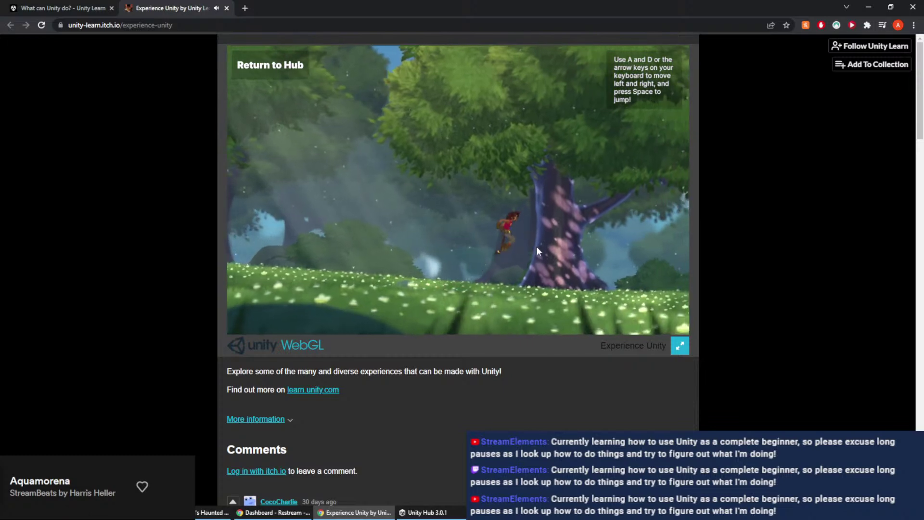
Run the character past the stone ruins and through the green temple to the sunlit pedestal
{"action": "key", "text": "d"}
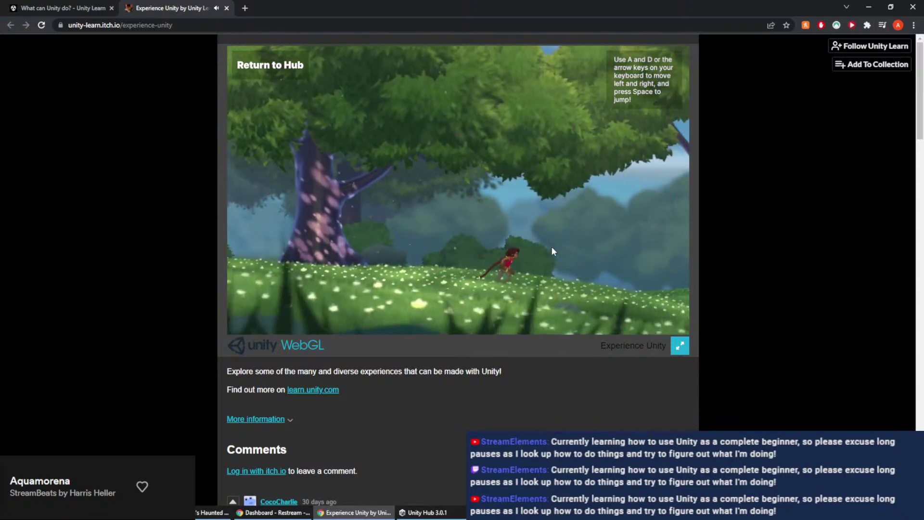
{"action": "key", "text": "d"}
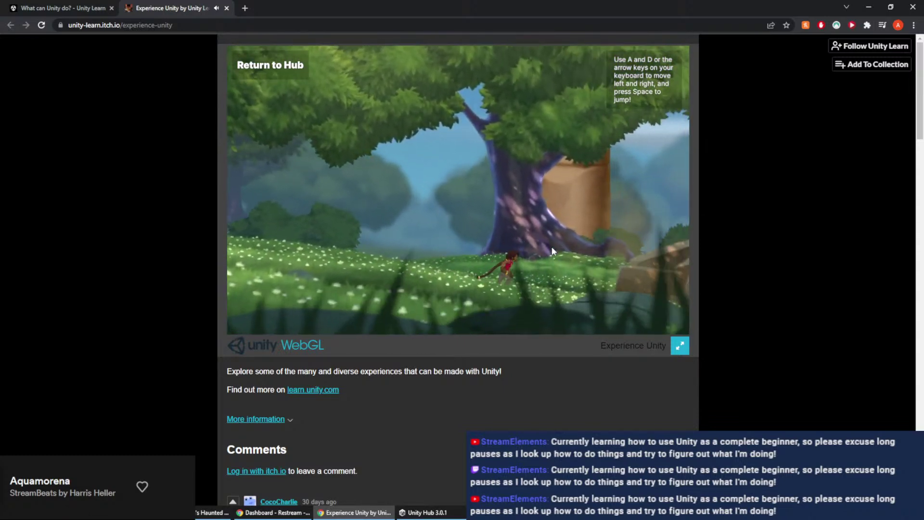
{"action": "key", "text": "d"}
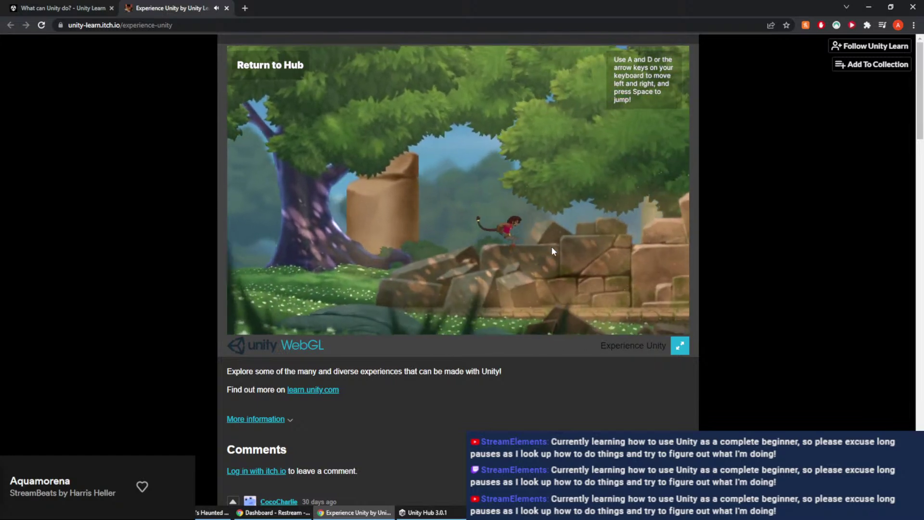
{"action": "key", "text": "d"}
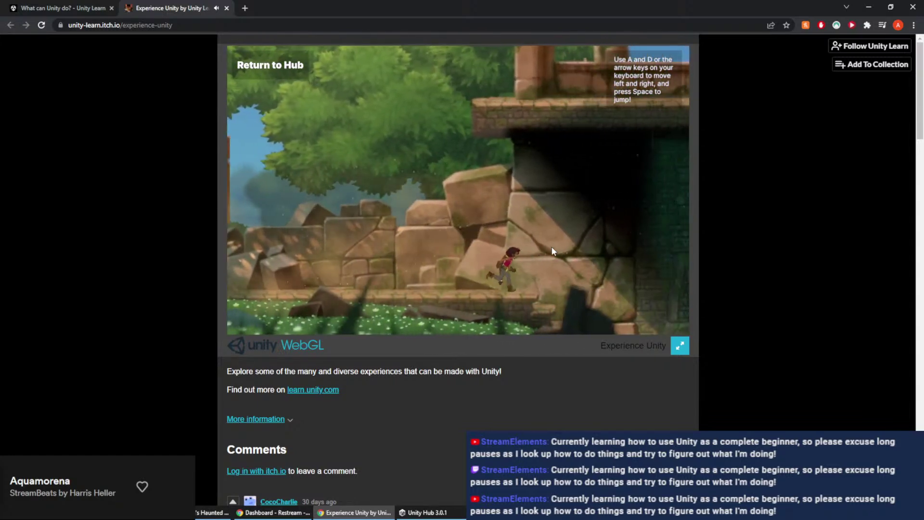
{"action": "key", "text": "d"}
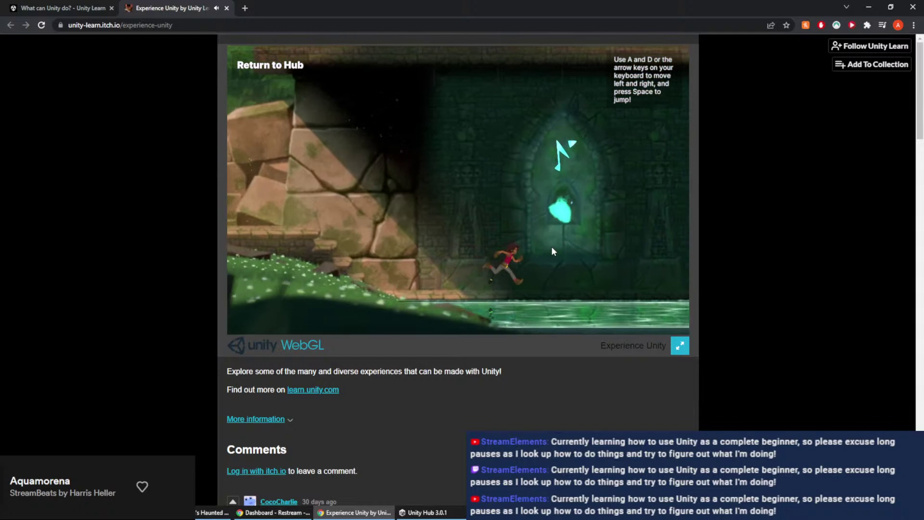
{"action": "key", "text": "d"}
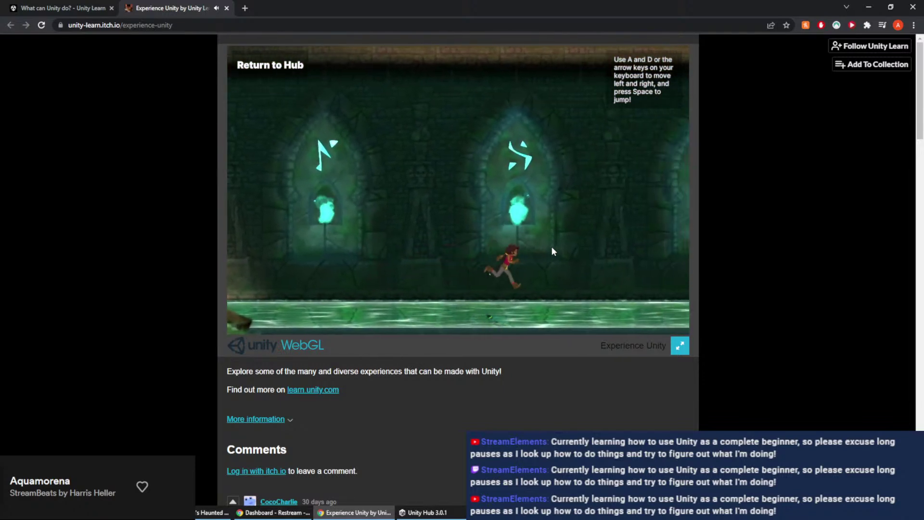
{"action": "key", "text": "d"}
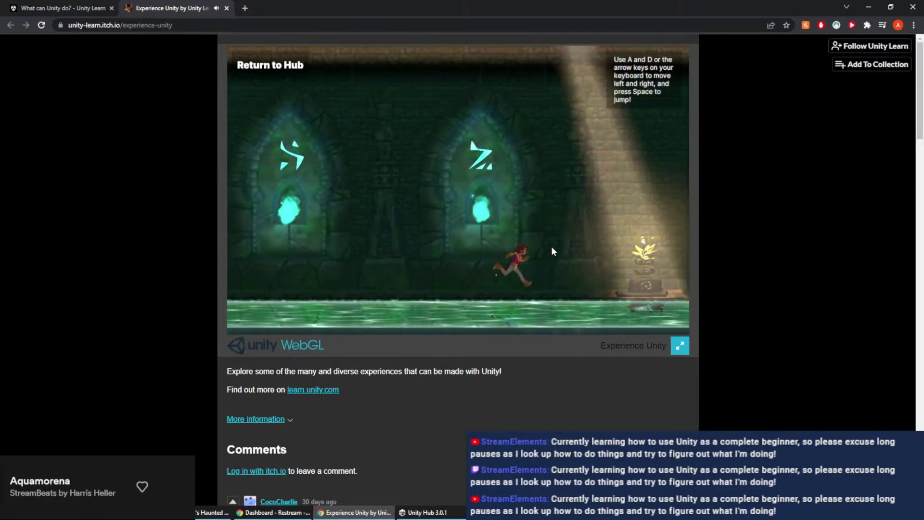
{"action": "key", "text": "d"}
Run and jump the glowing character back out of the temple and over the stone ruins
{"action": "key", "text": "a"}
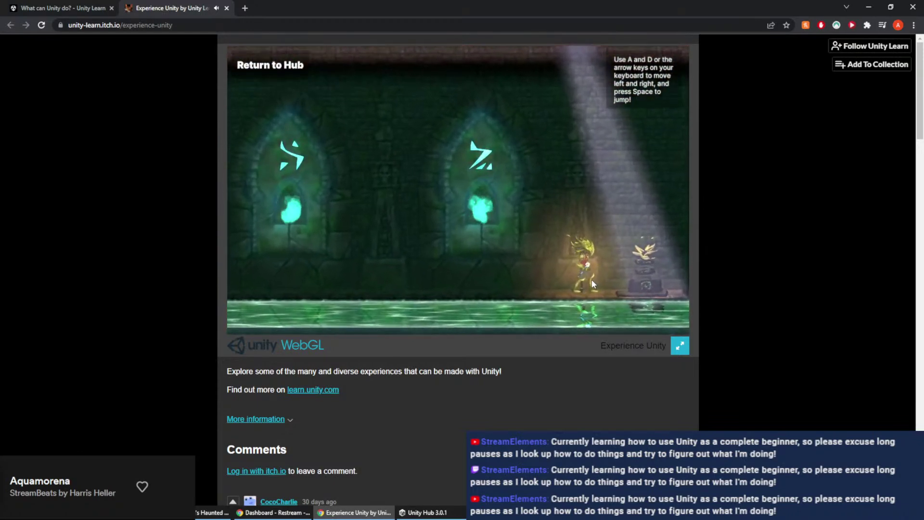
{"action": "key", "text": "space"}
{"action": "key", "text": "a"}
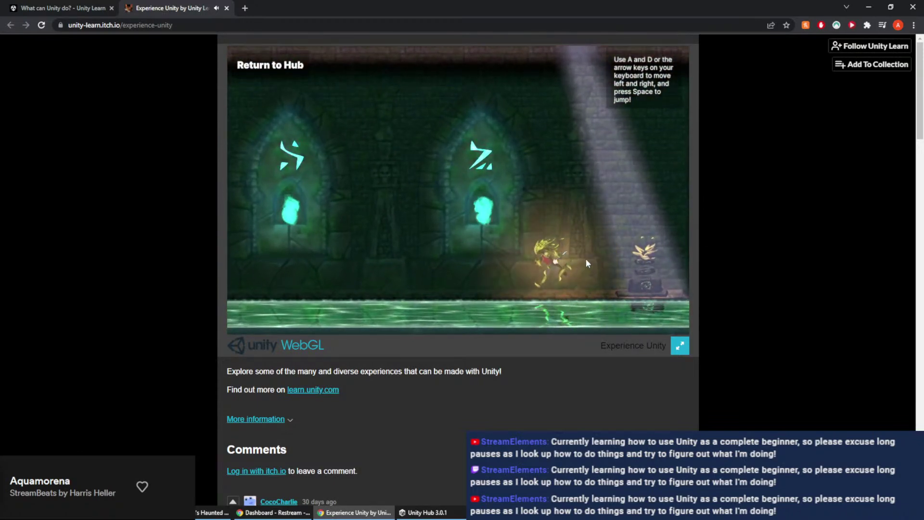
{"action": "key", "text": "a"}
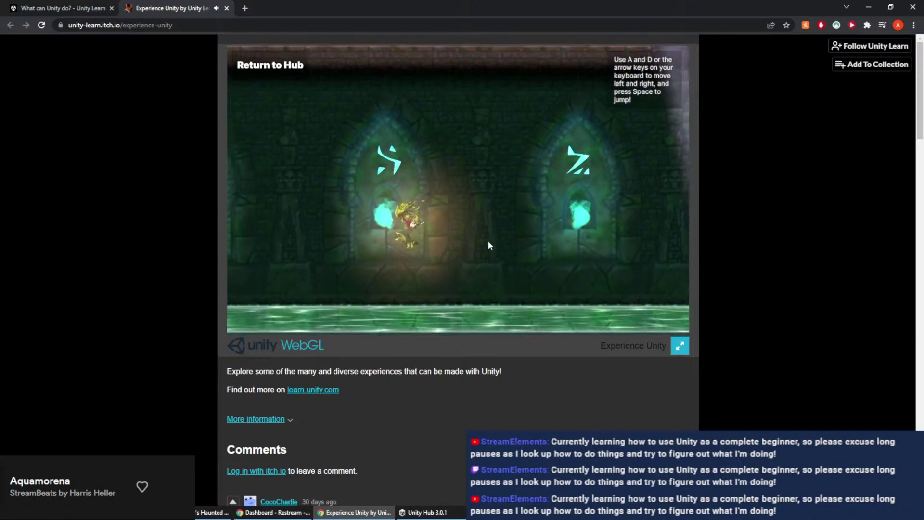
{"action": "key", "text": "a"}
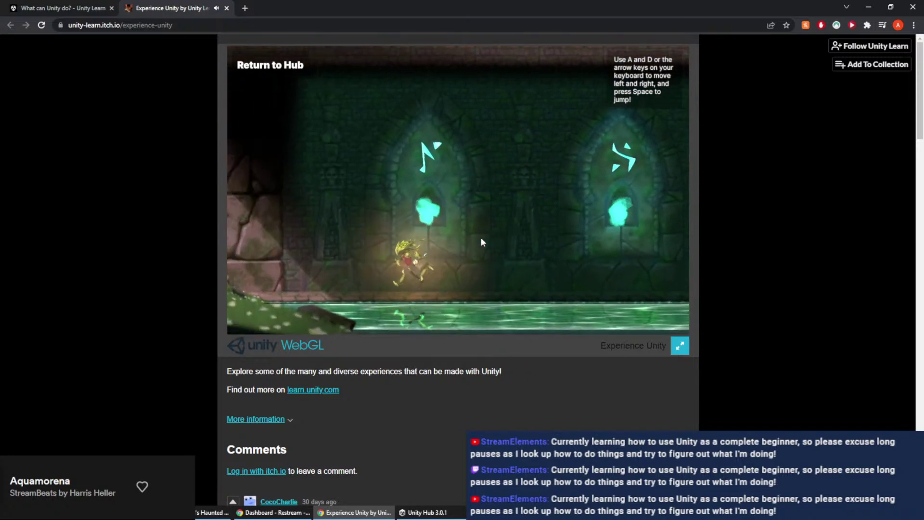
{"action": "key", "text": "a"}
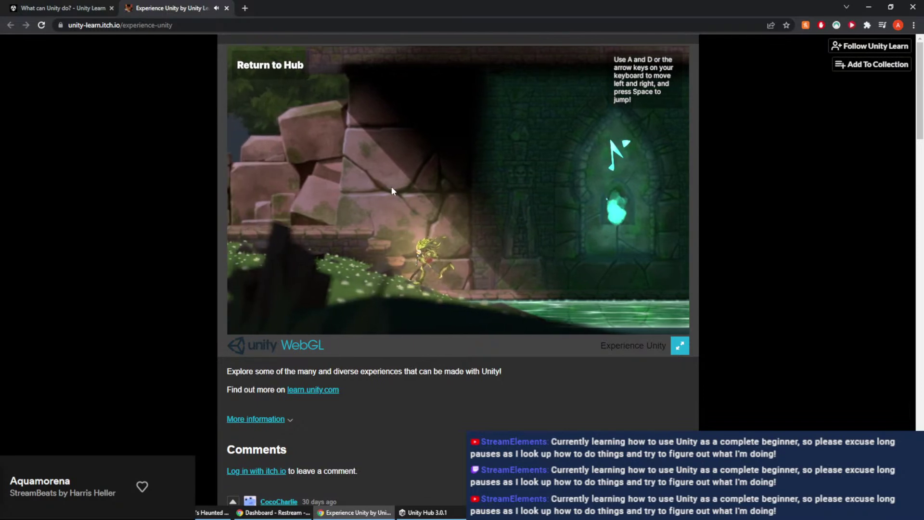
{"action": "key", "text": "a"}
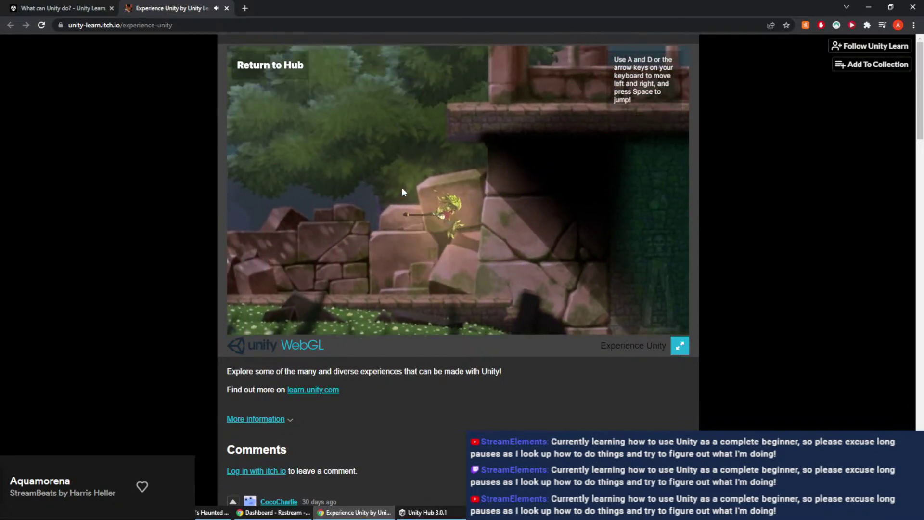
{"action": "key", "text": "a"}
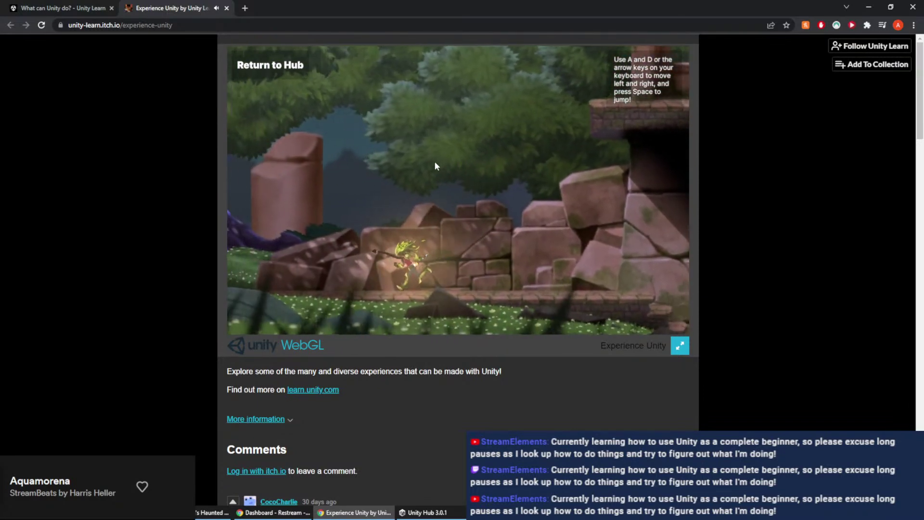
Run the glowing character back through the dark forest past the spirit figures, and return to the hub
{"action": "key", "text": "a"}
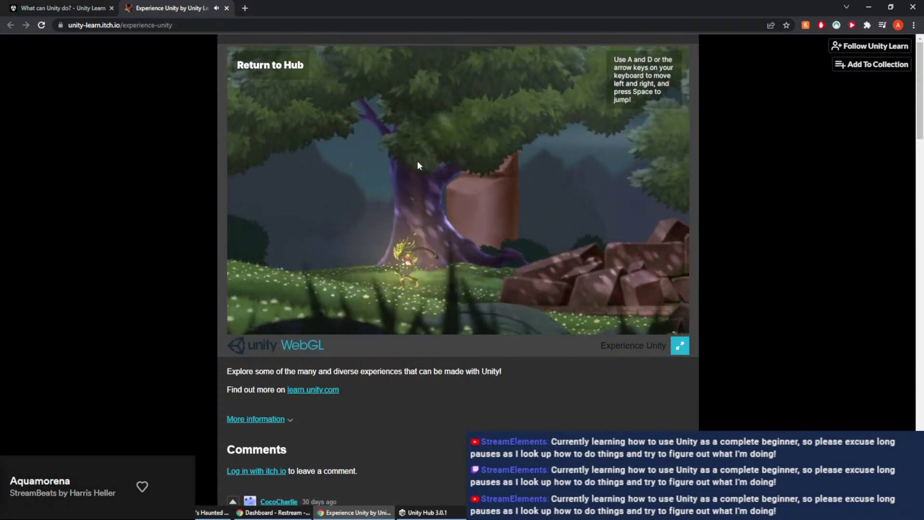
{"action": "key", "text": "a"}
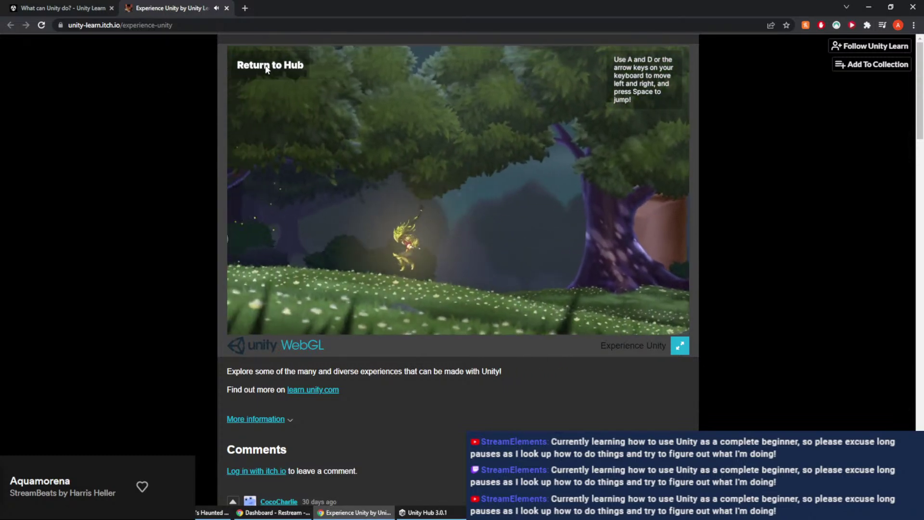
{"action": "key", "text": "a"}
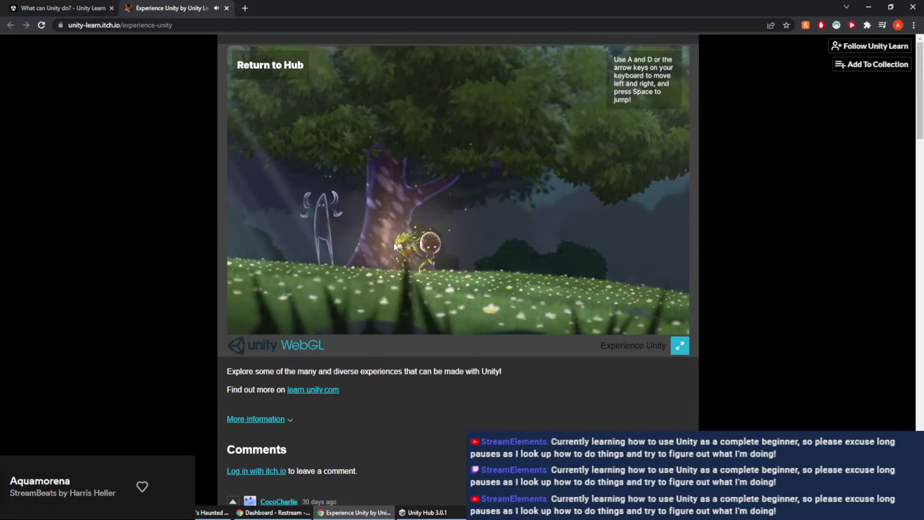
{"action": "key", "text": "a"}
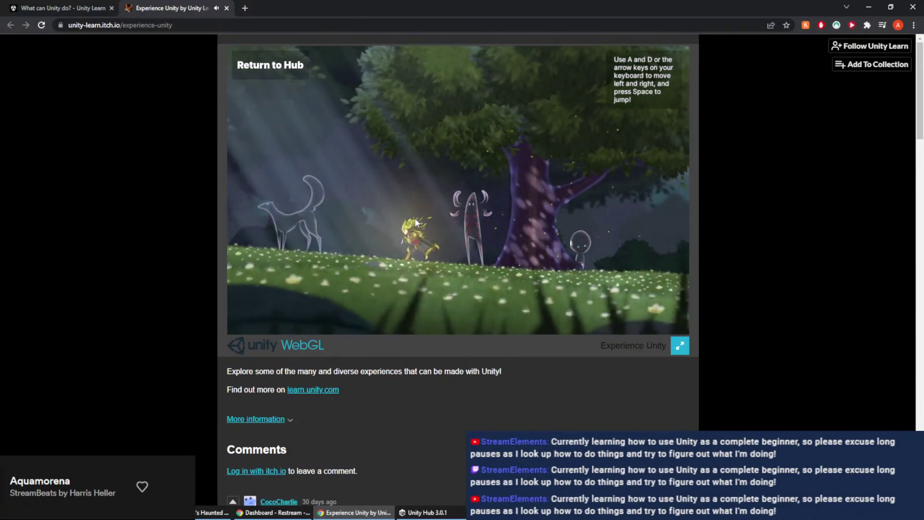
{"action": "key", "text": "a"}
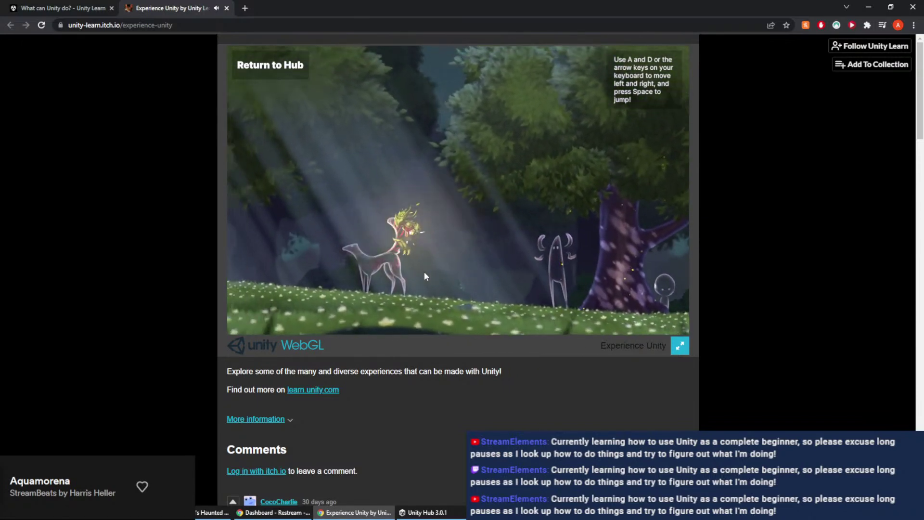
{"action": "key", "text": "a"}
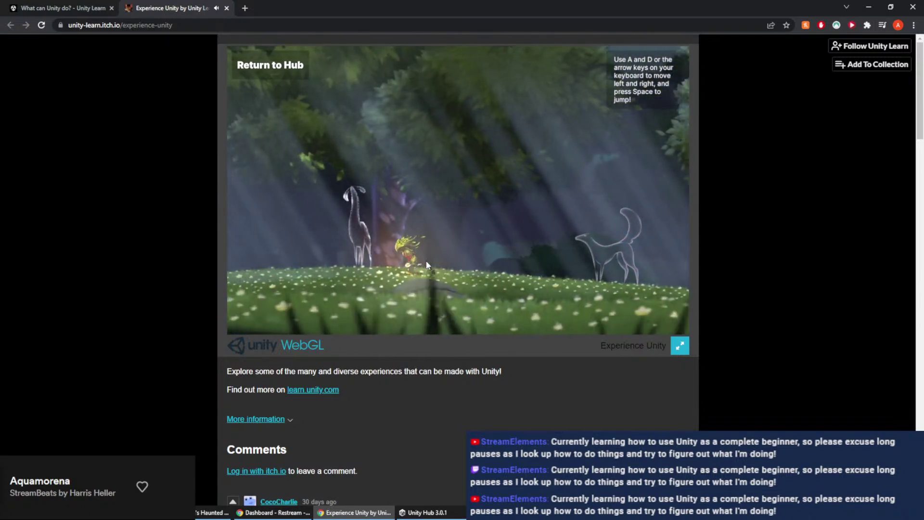
{"action": "key", "text": "d"}
{"action": "key", "text": "space"}
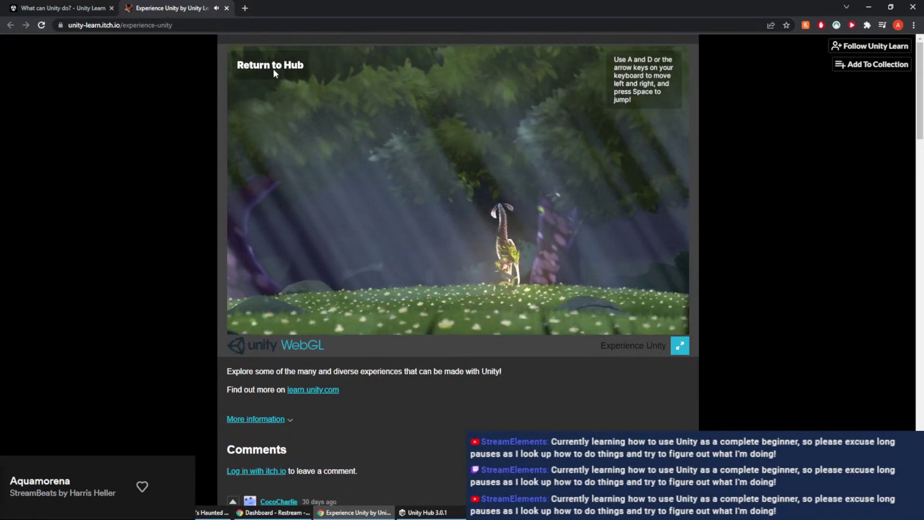
{"action": "left_click", "coordinate": [287, 68]}
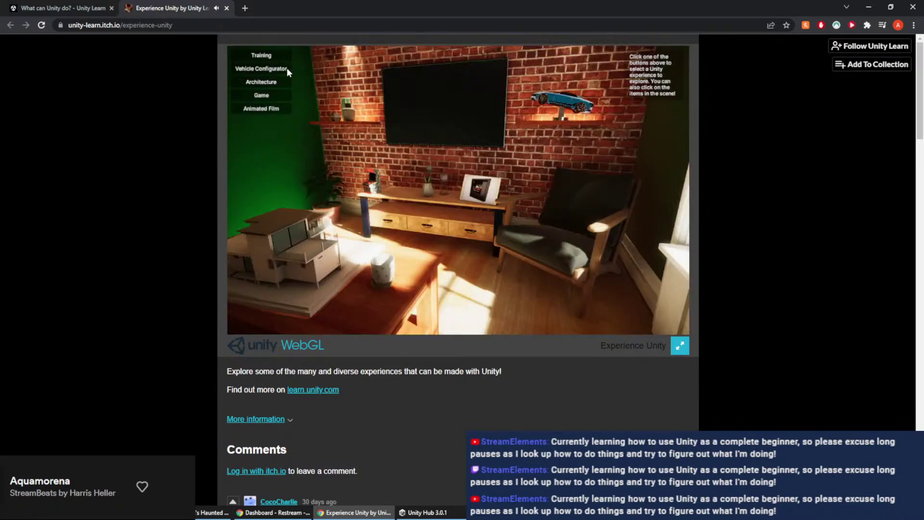
Close the Experience Unity page and mark the tutorial steps "Experience Unity in action" and "Next steps" as completed
{"action": "middle_click", "coordinate": [189, 11]}
{"action": "left_click", "coordinate": [548, 359]}
{"action": "scroll", "coordinate": [628, 188], "scroll_direction": "down", "scroll_amount": 5}
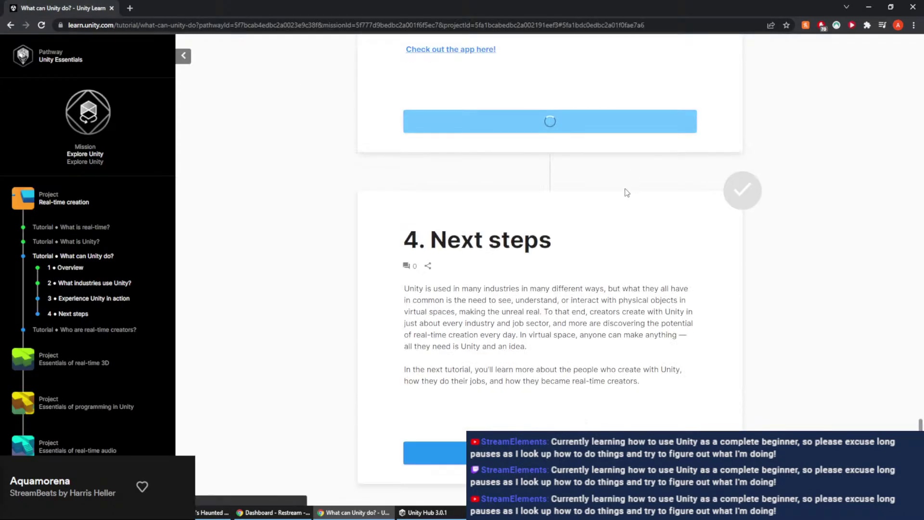
{"action": "scroll", "coordinate": [602, 200], "scroll_direction": "down", "scroll_amount": 1}
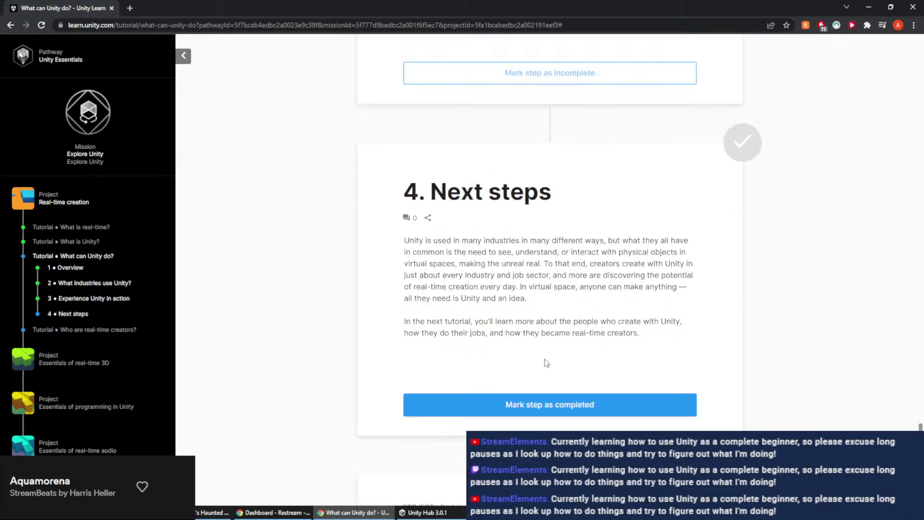
{"action": "left_click", "coordinate": [570, 408]}
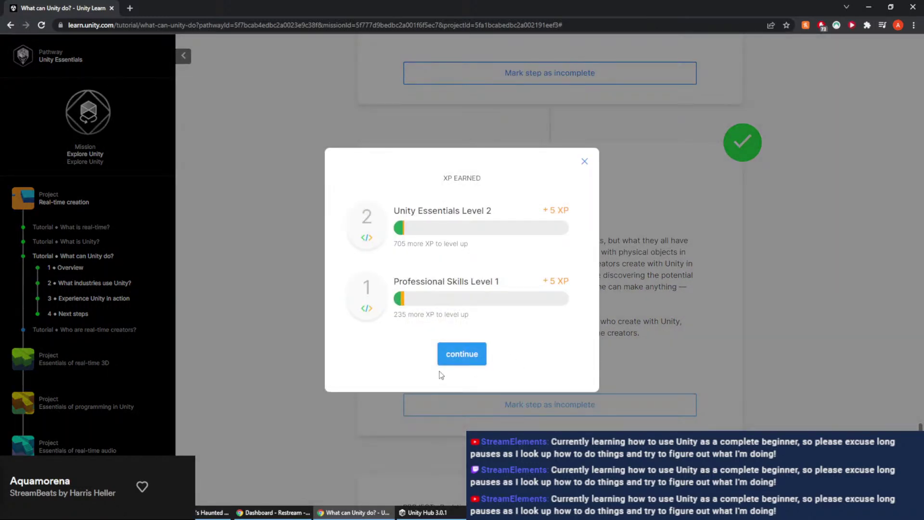
Dismiss the XP summary and submit the highest helpfulness rating for the "What can Unity do?" tutorial
{"action": "left_click", "coordinate": [441, 362]}
{"action": "left_click", "coordinate": [536, 327]}
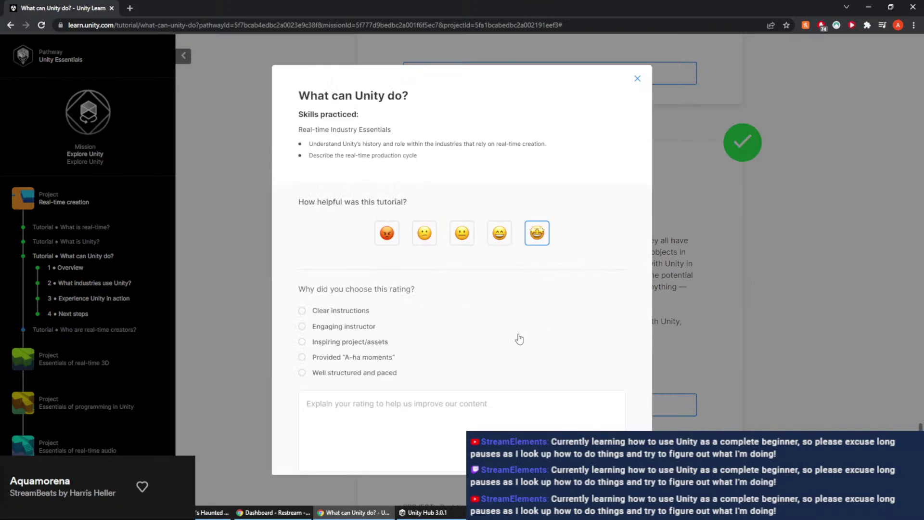
{"action": "scroll", "coordinate": [439, 447], "scroll_direction": "down", "scroll_amount": 2}
{"action": "left_click", "coordinate": [439, 437]}
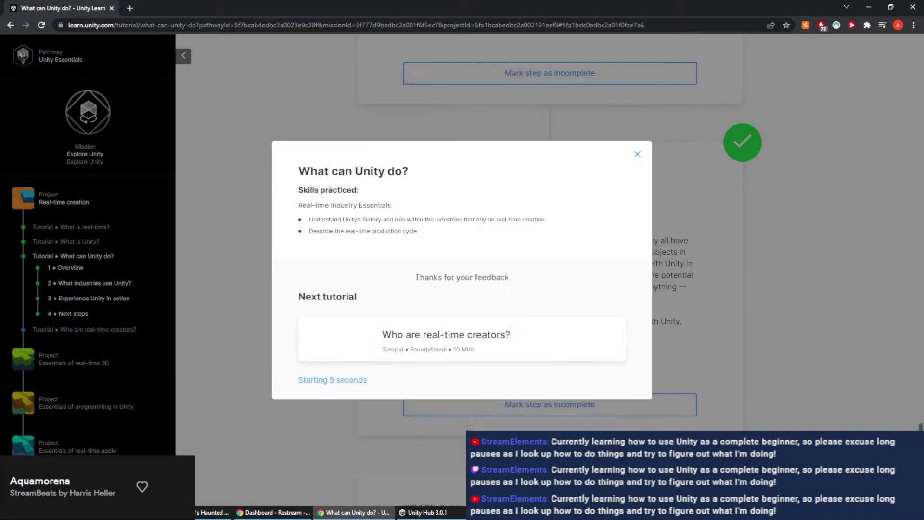
Open the "Who are real-time creators?" tutorial and mark its Overview step as completed
{"action": "left_click", "coordinate": [492, 340]}
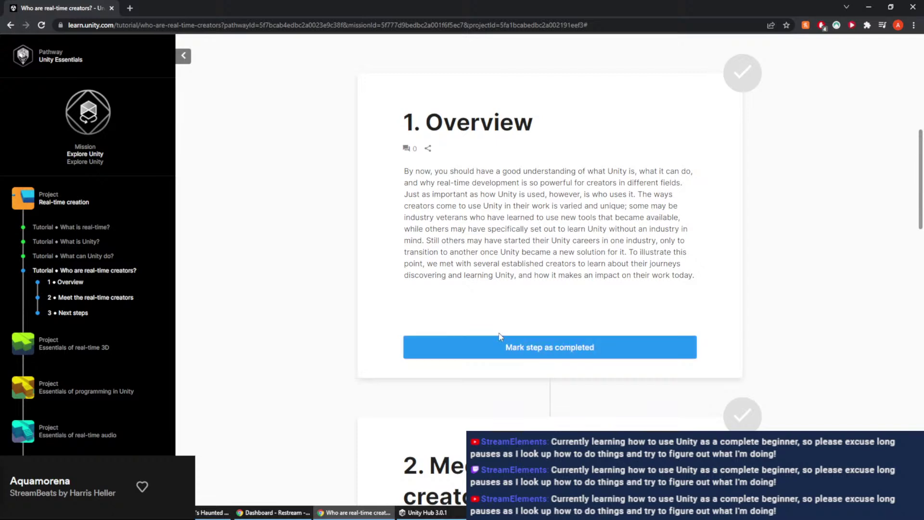
{"action": "left_click", "coordinate": [498, 354]}
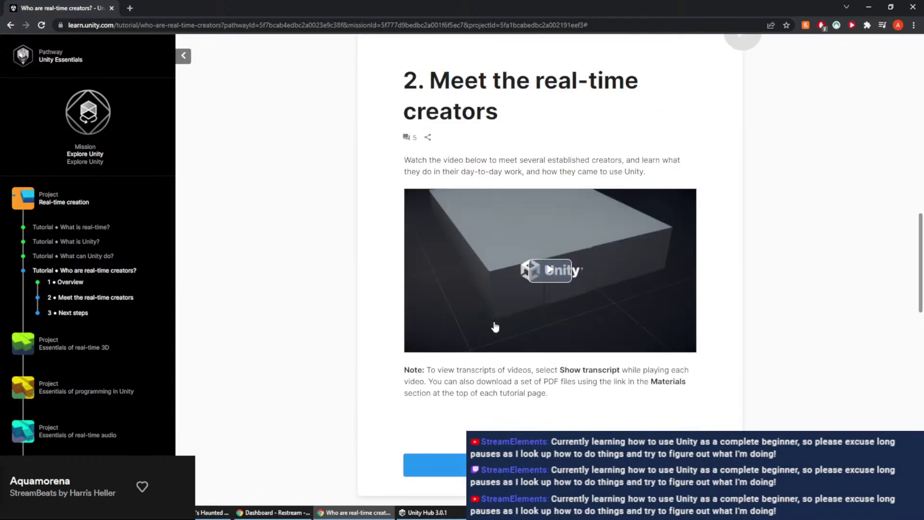
Play the "Meet the real-time creators" video at 2x speed, skim through several parts of it, and pause it near the beginning
{"action": "left_click", "coordinate": [549, 270]}
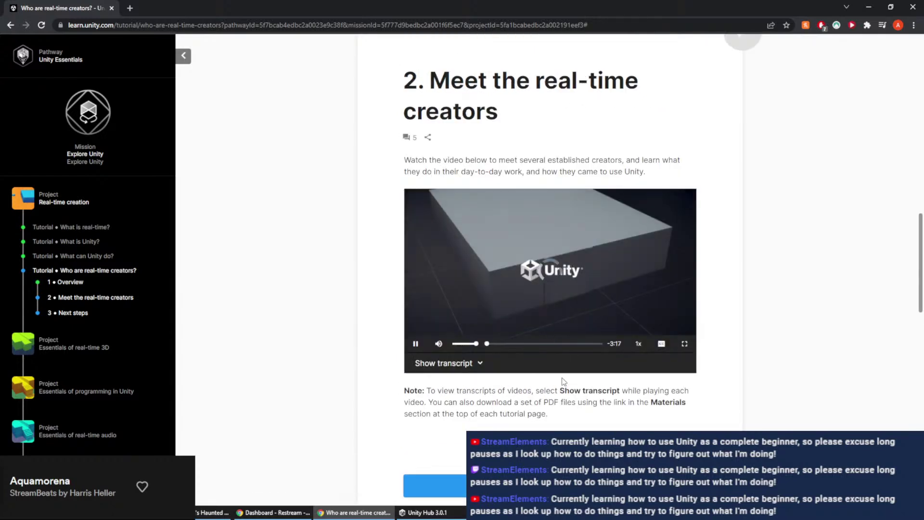
{"action": "left_click", "coordinate": [638, 343]}
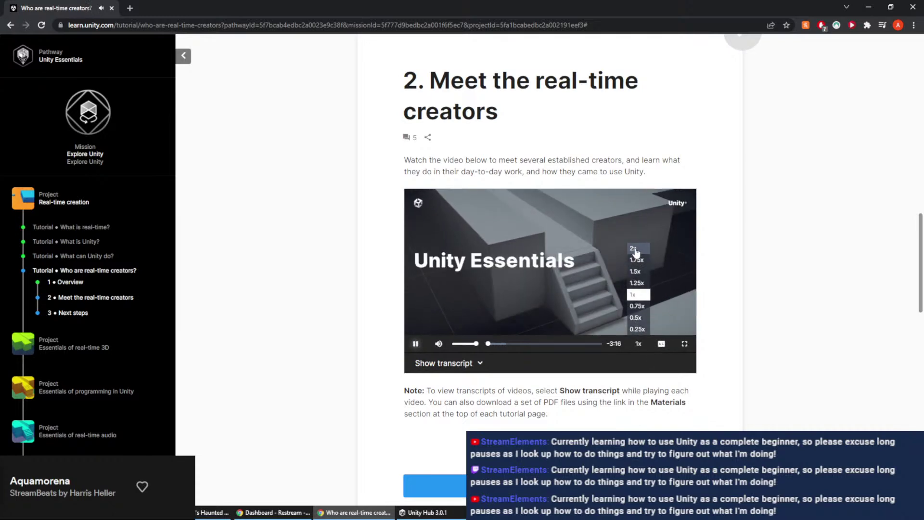
{"action": "left_click", "coordinate": [638, 260]}
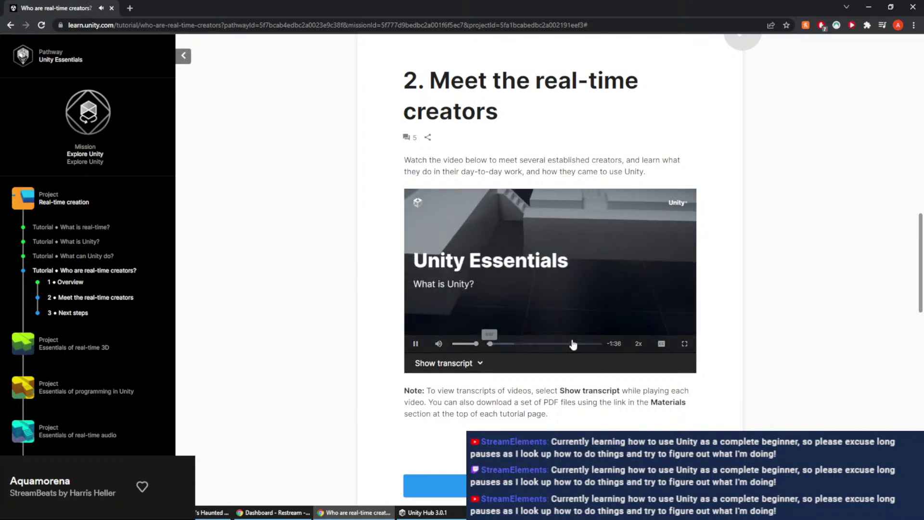
{"action": "left_click", "coordinate": [502, 344]}
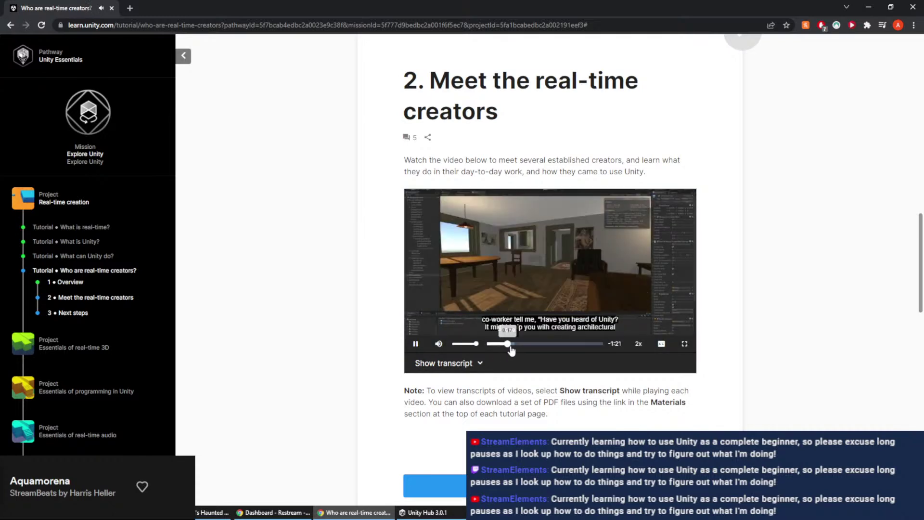
{"action": "left_click", "coordinate": [542, 343]}
{"action": "left_click", "coordinate": [580, 344]}
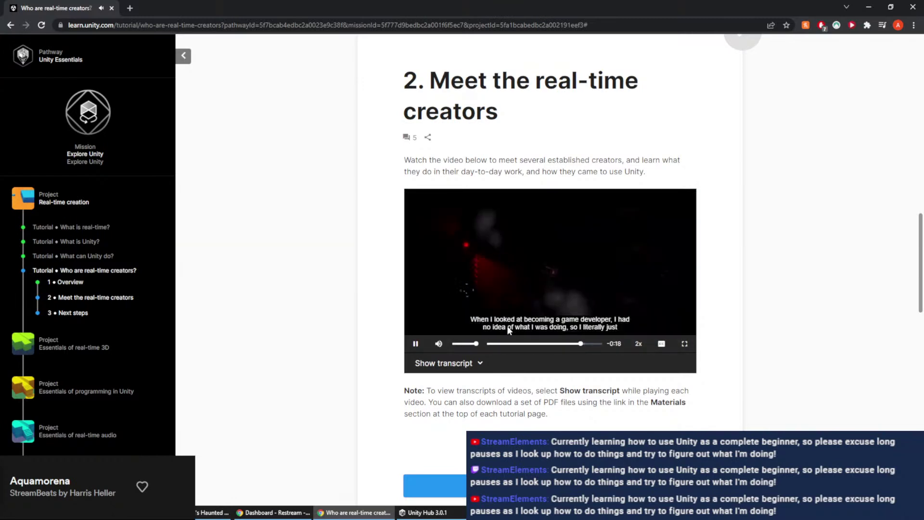
{"action": "left_click", "coordinate": [535, 344]}
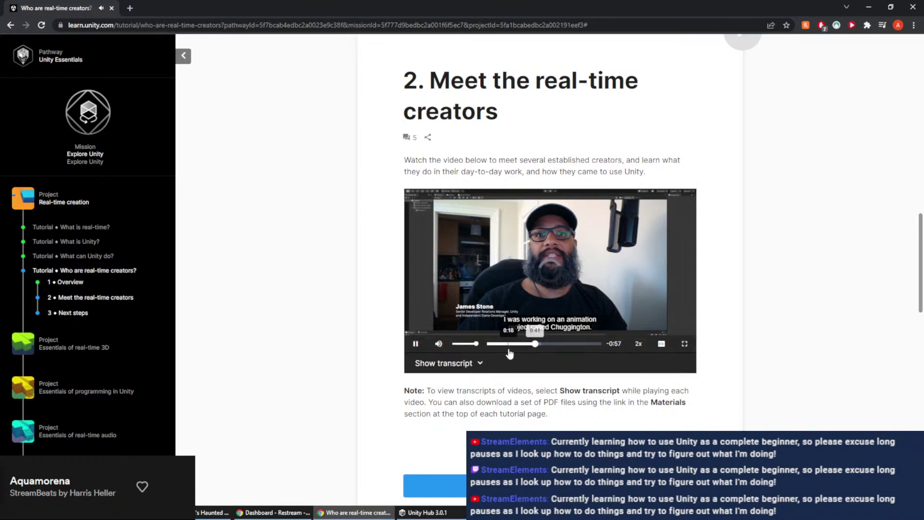
{"action": "left_click", "coordinate": [487, 344]}
{"action": "left_click", "coordinate": [419, 345]}
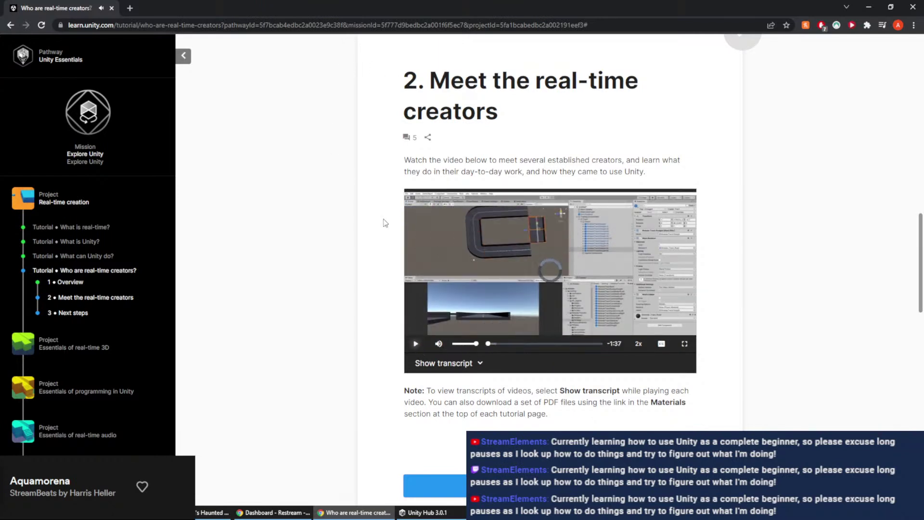
Read the "Next steps" section, mark the whole "Who are real-time creators?" tutorial complete and continue to the next one
{"action": "left_click", "coordinate": [66, 313]}
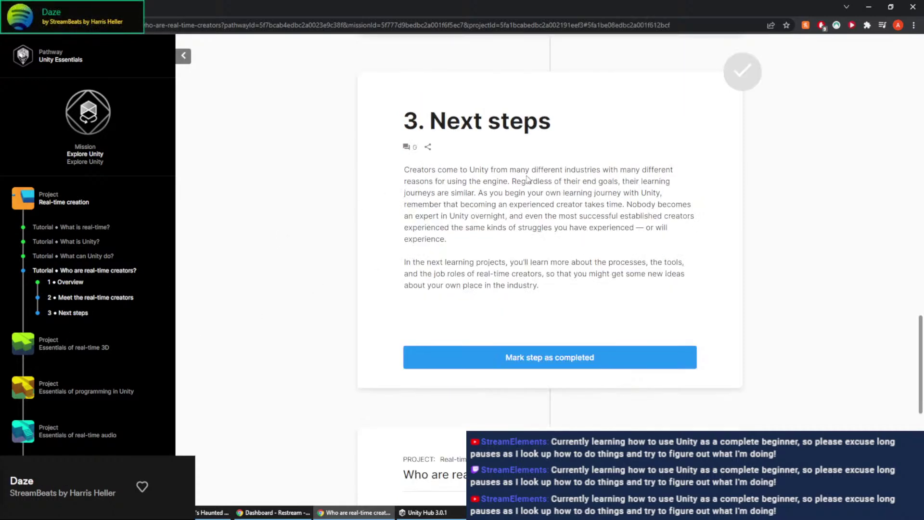
{"action": "scroll", "coordinate": [547, 163], "scroll_direction": "down", "scroll_amount": 4}
{"action": "scroll", "coordinate": [551, 166], "scroll_direction": "up", "scroll_amount": 4}
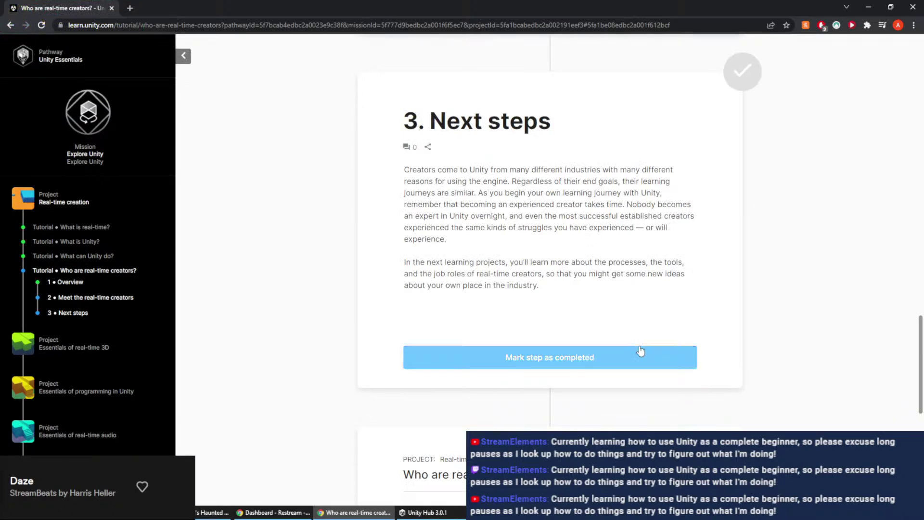
{"action": "scroll", "coordinate": [602, 331], "scroll_direction": "down", "scroll_amount": 4}
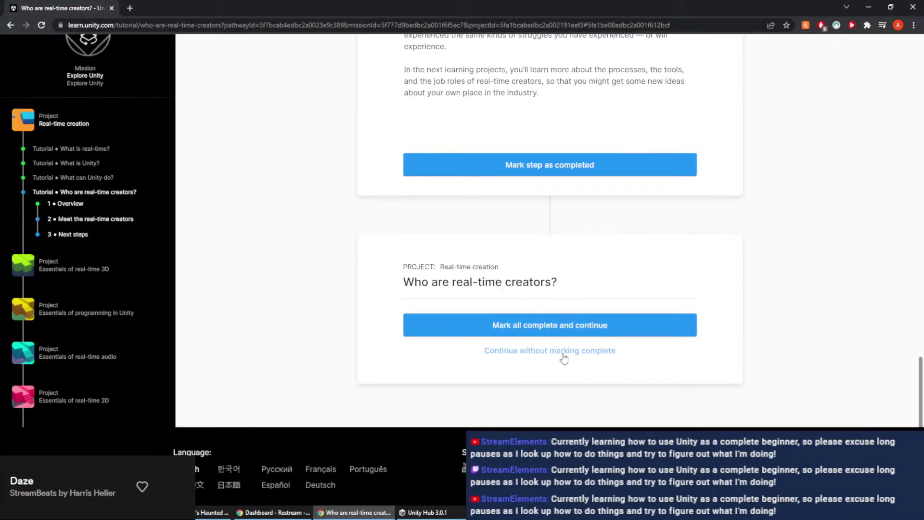
{"action": "left_click", "coordinate": [606, 156]}
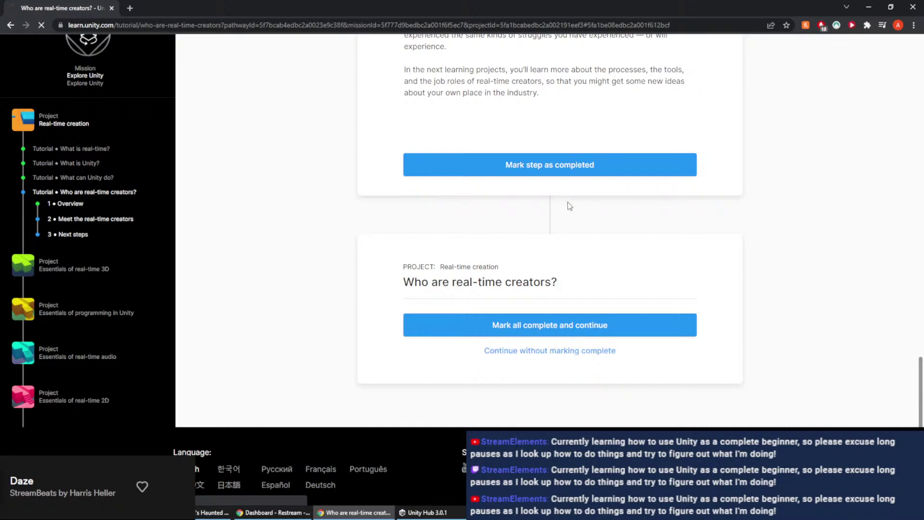
{"action": "left_click", "coordinate": [530, 331]}
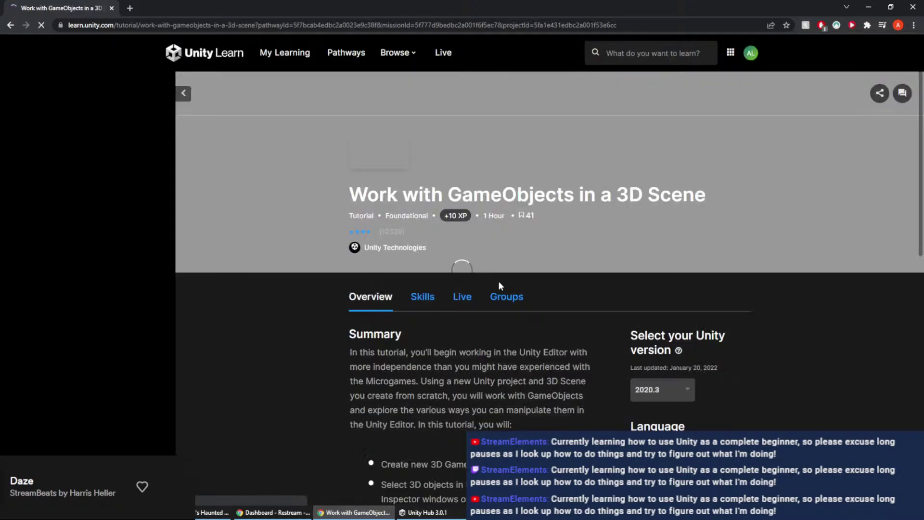
Read the summary of "Work with GameObjects in a 3D Scene" and mark its Overview step as completed
{"action": "scroll", "coordinate": [457, 255], "scroll_direction": "down", "scroll_amount": 5}
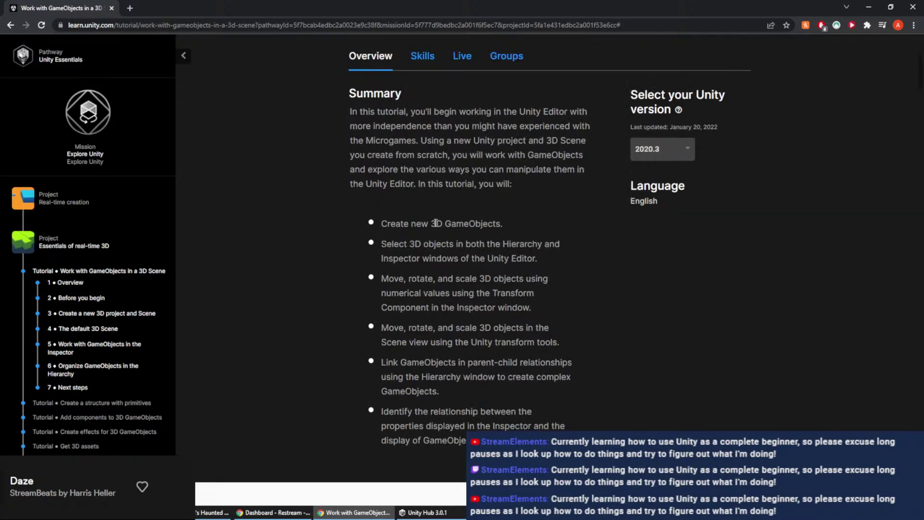
{"action": "scroll", "coordinate": [429, 226], "scroll_direction": "down", "scroll_amount": 4}
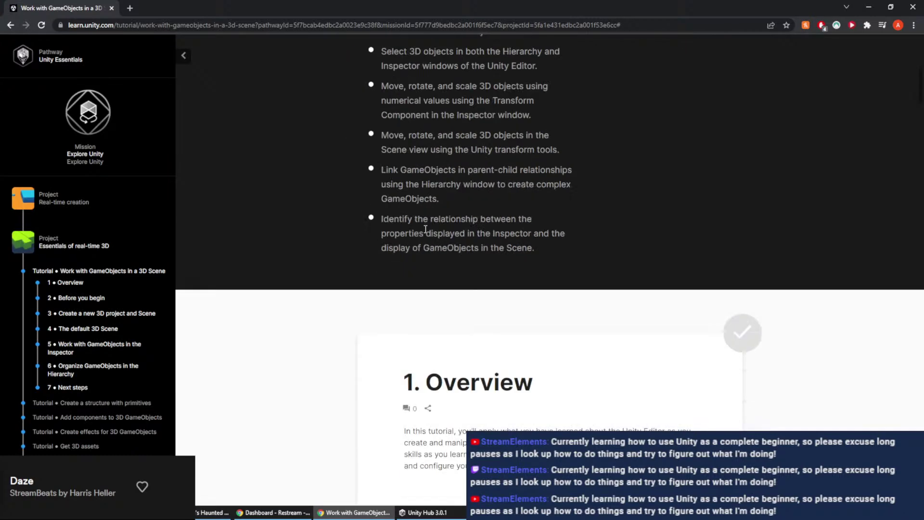
{"action": "scroll", "coordinate": [424, 233], "scroll_direction": "down", "scroll_amount": 4}
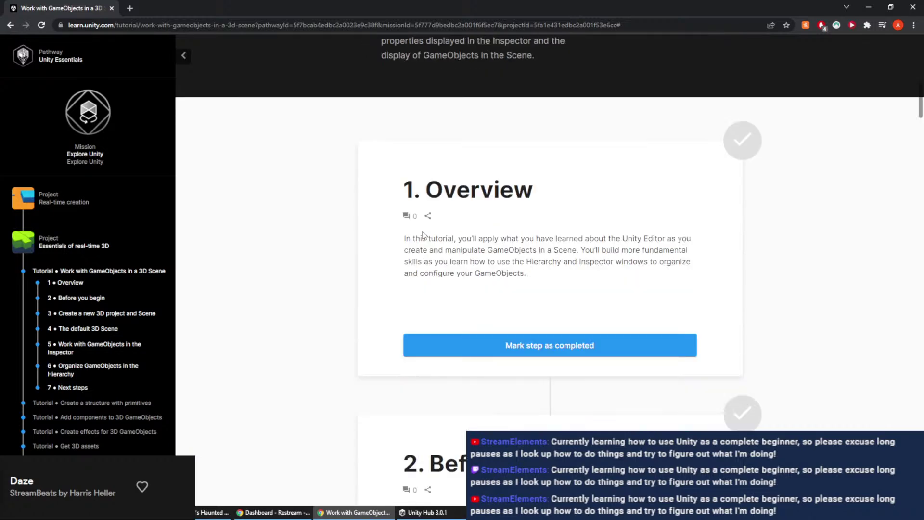
{"action": "scroll", "coordinate": [421, 235], "scroll_direction": "down", "scroll_amount": 2}
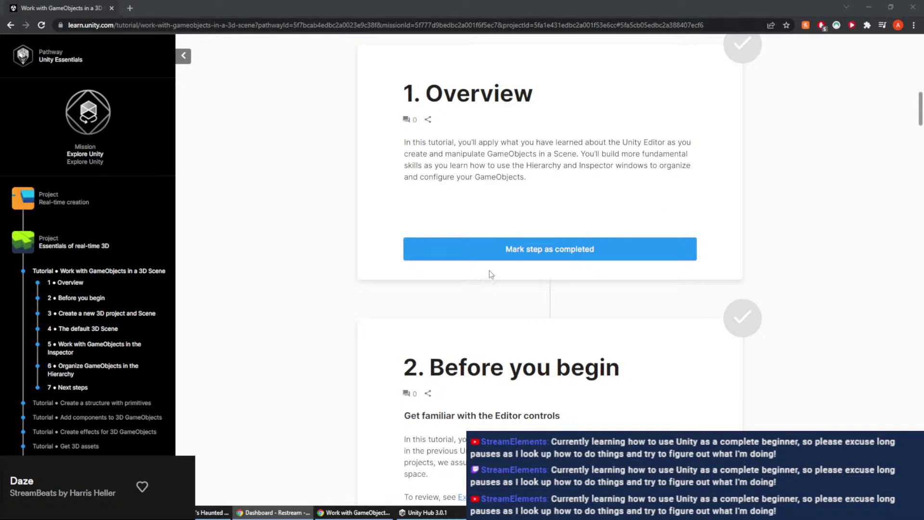
{"action": "left_click", "coordinate": [575, 246]}
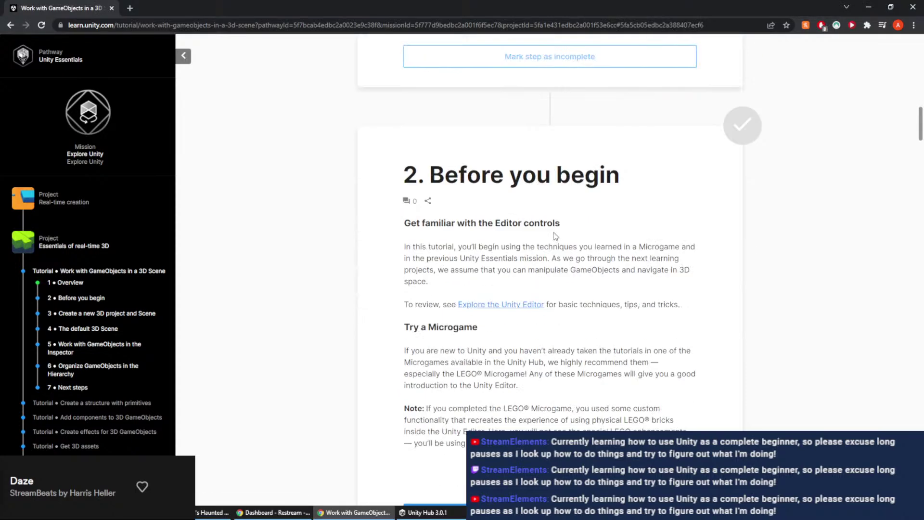
Mark the tutorial steps "Before you begin" and "Create a new 3D project and Scene" as completed
{"action": "scroll", "coordinate": [556, 237], "scroll_direction": "down", "scroll_amount": 3}
{"action": "left_click", "coordinate": [532, 370]}
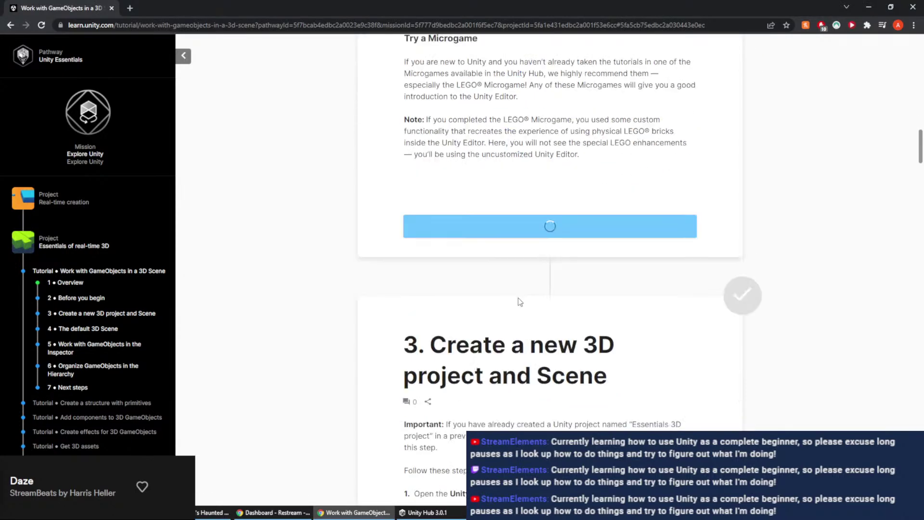
{"action": "scroll", "coordinate": [477, 344], "scroll_direction": "down", "scroll_amount": 2}
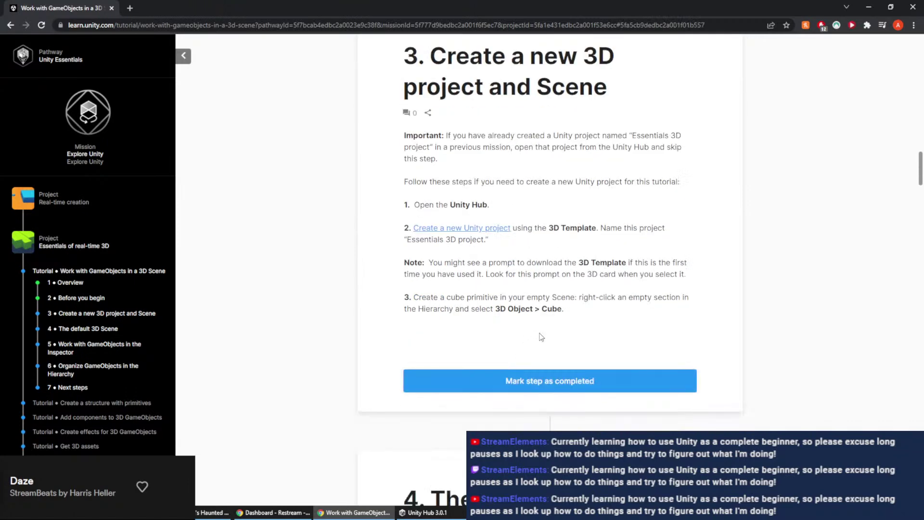
{"action": "left_click", "coordinate": [522, 380]}
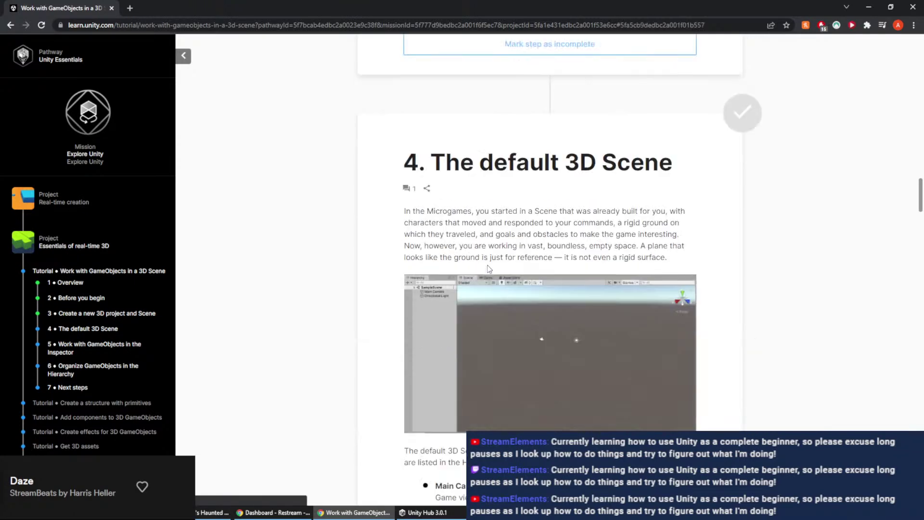
Read "The default 3D Scene" about the Main Camera and Directional Light, and mark that step as completed
{"action": "scroll", "coordinate": [530, 235], "scroll_direction": "down", "scroll_amount": 3}
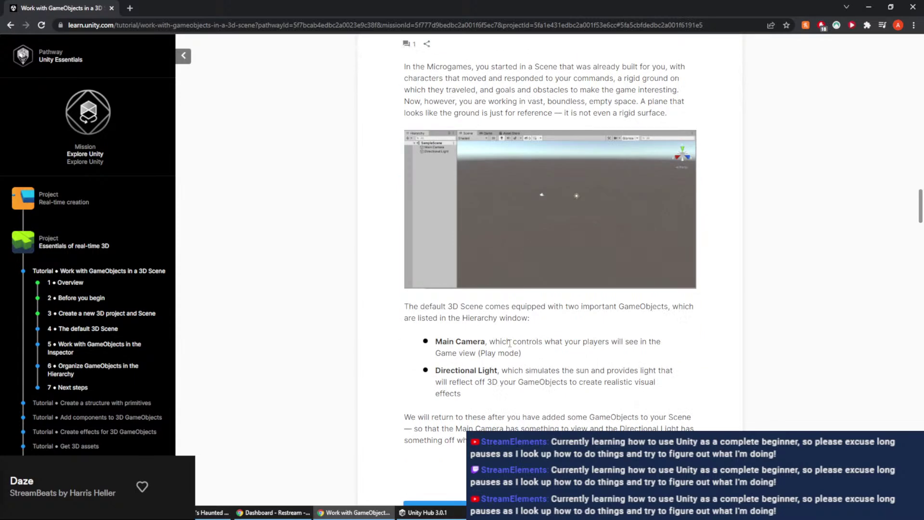
{"action": "scroll", "coordinate": [516, 355], "scroll_direction": "down", "scroll_amount": 2}
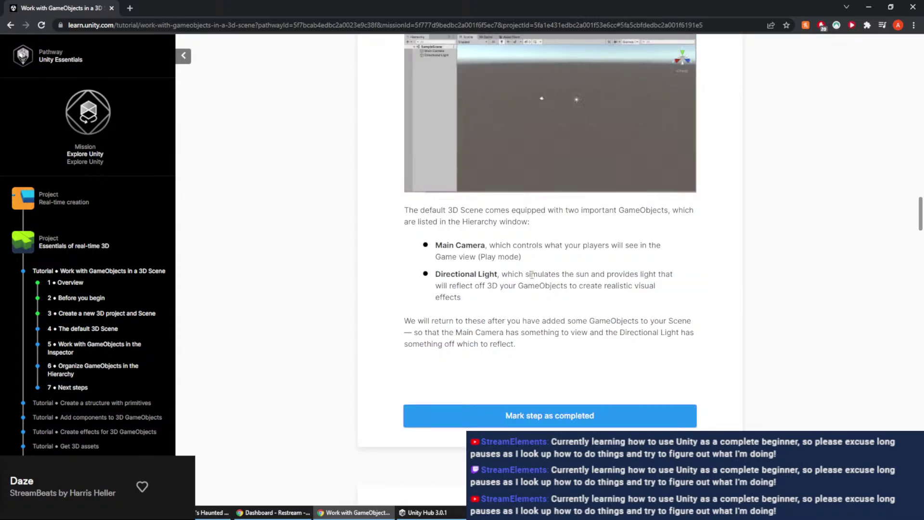
{"action": "scroll", "coordinate": [541, 287], "scroll_direction": "down", "scroll_amount": 1}
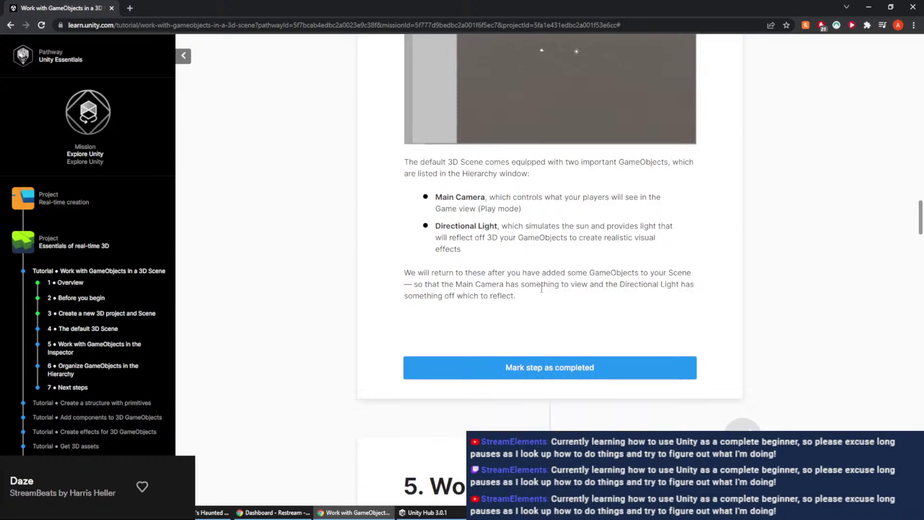
{"action": "left_click", "coordinate": [530, 369]}
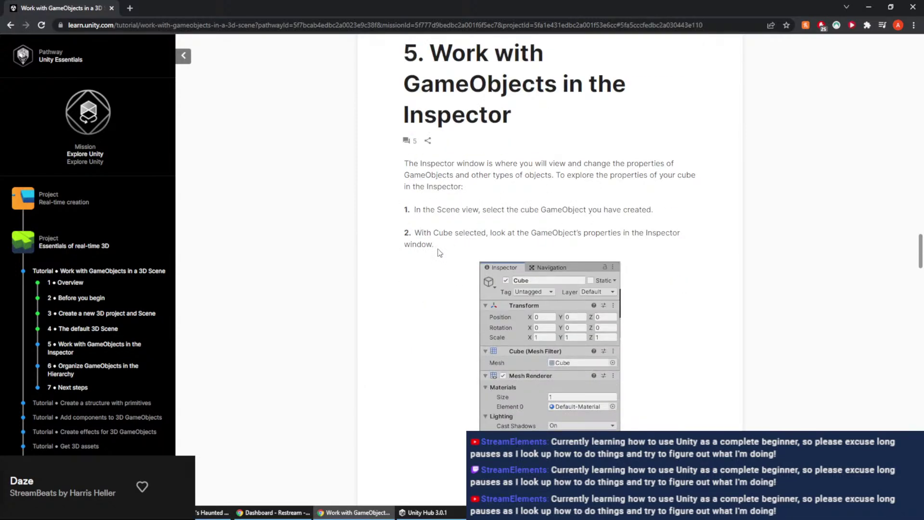
Read on about the cube's Inspector components, switch to the Unity Editor and close the Package Manager window
{"action": "scroll", "coordinate": [442, 249], "scroll_direction": "down", "scroll_amount": 5}
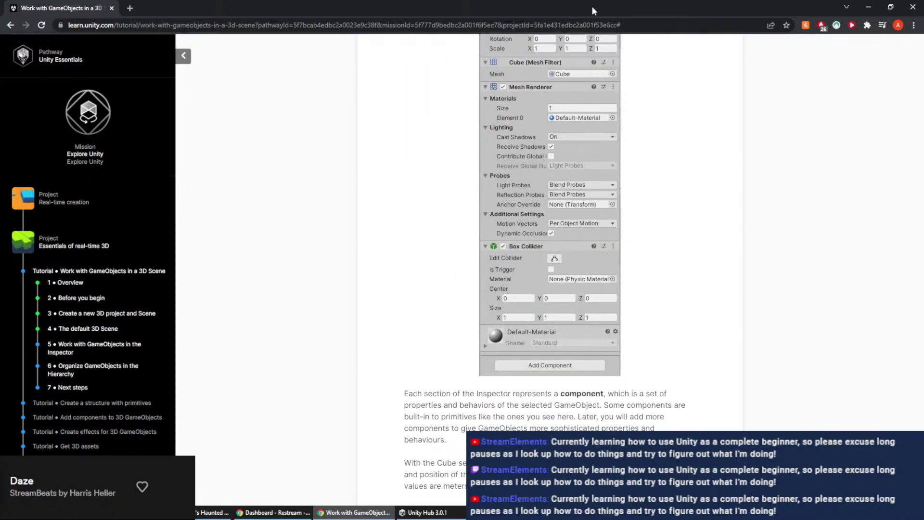
{"action": "key", "text": "alt+Tab"}
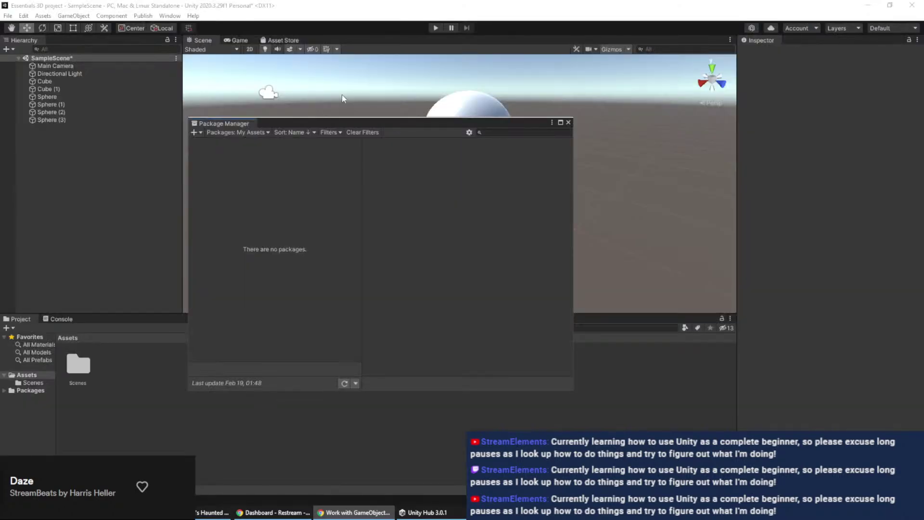
{"action": "left_click", "coordinate": [568, 122]}
Select Cube (1) beside the snowman and move it to about X -2.56, Y 0.28, Z 0.98
{"action": "left_click_drag", "start_coordinate": [391, 189], "coordinate": [356, 168], "text": "alt"}
{"action": "left_click", "coordinate": [571, 132]}
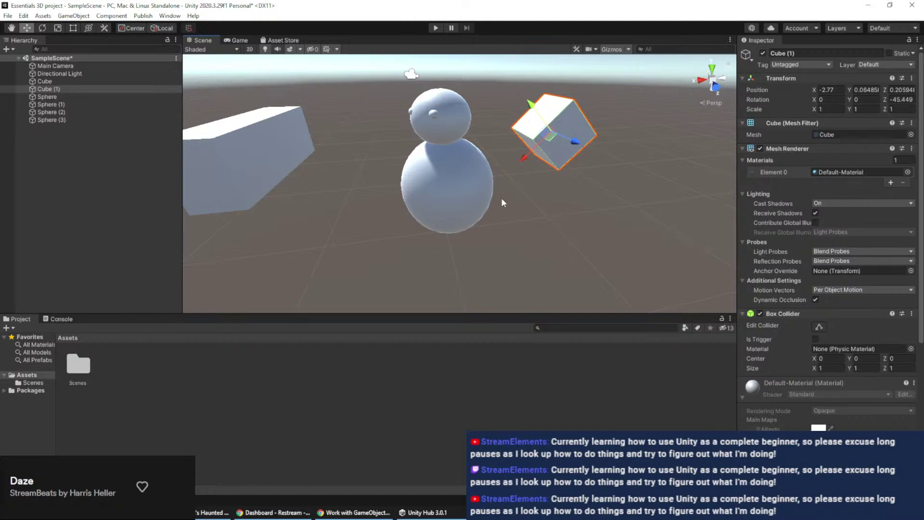
{"action": "left_click_drag", "start_coordinate": [539, 113], "coordinate": [556, 133]}
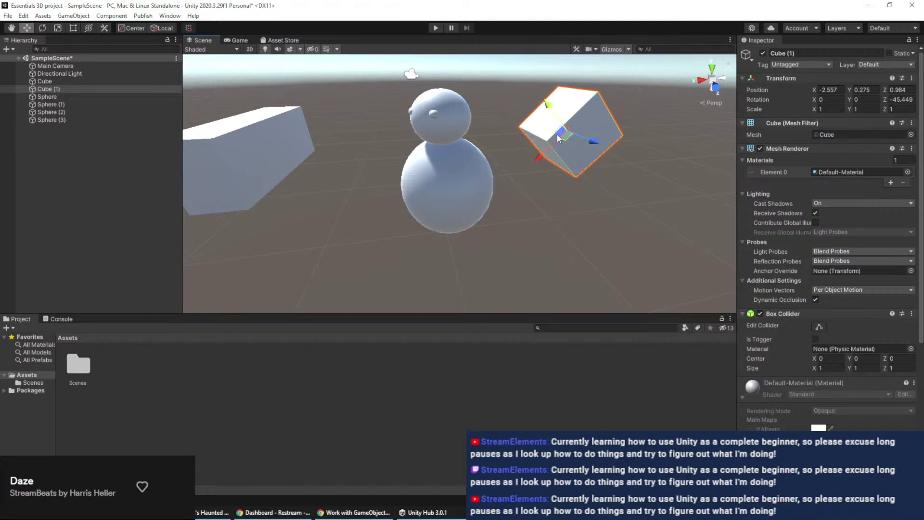
Cycle through the transform tools and scale Cube (1) along its X axis to about 0.96
{"action": "left_click", "coordinate": [73, 30]}
{"action": "key", "text": "e"}
{"action": "key", "text": "w"}
{"action": "key", "text": "q"}
{"action": "key", "text": "r"}
{"action": "key", "text": "t"}
{"action": "key", "text": "r"}
{"action": "mouse_move", "coordinate": [538, 159]}
{"action": "left_mouse_down"}
{"action": "mouse_move", "coordinate": [524, 169]}
{"action": "mouse_move", "coordinate": [538, 159]}
{"action": "left_mouse_up"}
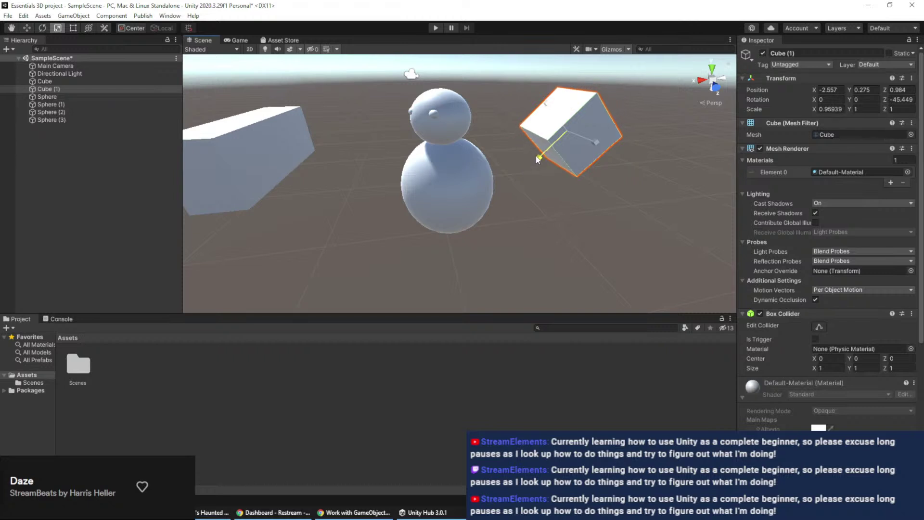
Set the X scale of Cube (1) to 1 in its Transform and keep the cube selected
{"action": "left_click", "coordinate": [837, 114]}
{"action": "type", "text": "1"}
{"action": "key", "text": "Return"}
{"action": "left_click", "coordinate": [617, 195]}
{"action": "left_click", "coordinate": [622, 128]}
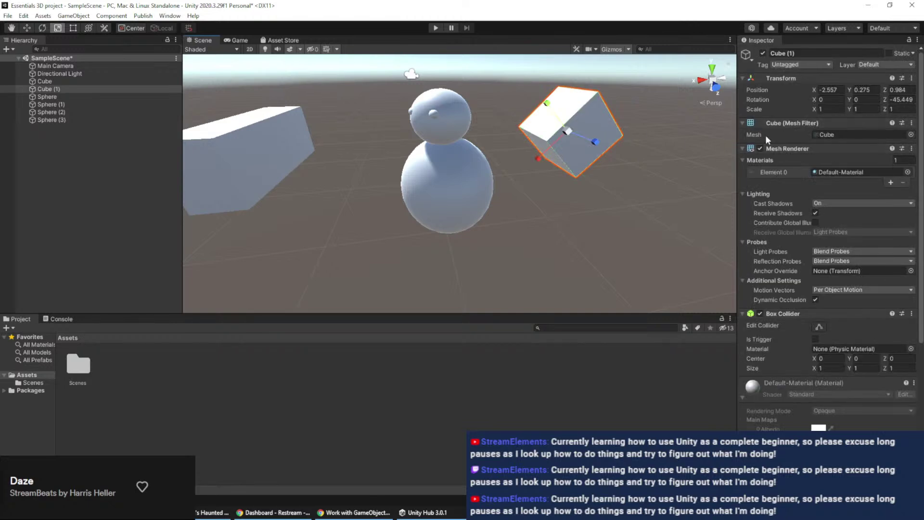
Inspect the mesh and material references of Cube (1) and set its Mesh Renderer's Cast Shadows option to Off
{"action": "left_click", "coordinate": [831, 133]}
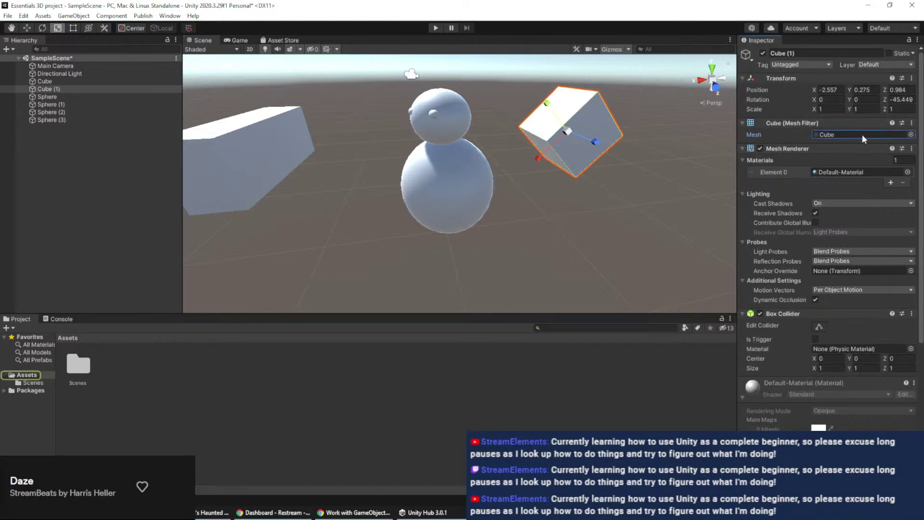
{"action": "left_click", "coordinate": [751, 150]}
{"action": "left_click", "coordinate": [851, 172]}
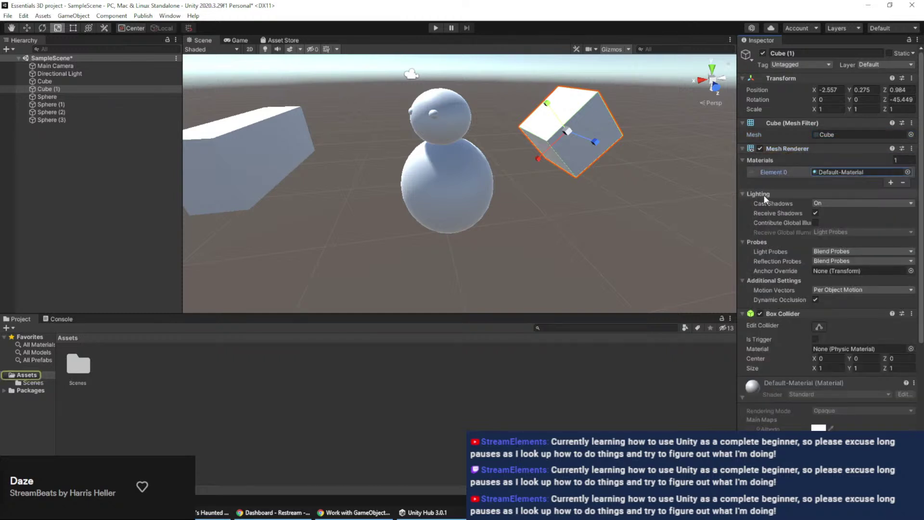
{"action": "left_click", "coordinate": [825, 203]}
{"action": "left_click", "coordinate": [837, 212]}
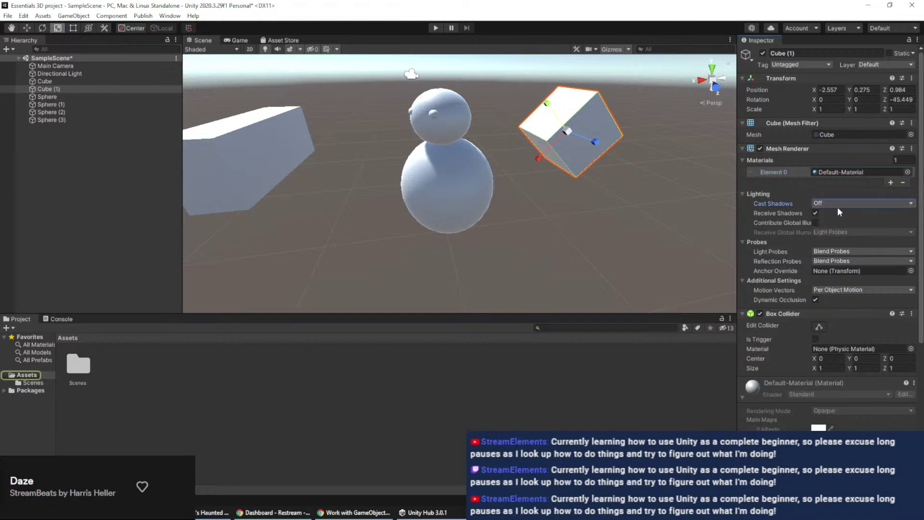
Set the Mesh Renderer's Cast Shadows option of Cube (1) to On and review its Box Collider and material settings
{"action": "left_click", "coordinate": [842, 202]}
{"action": "left_click", "coordinate": [839, 225]}
{"action": "scroll", "coordinate": [775, 223], "scroll_direction": "down", "scroll_amount": 3}
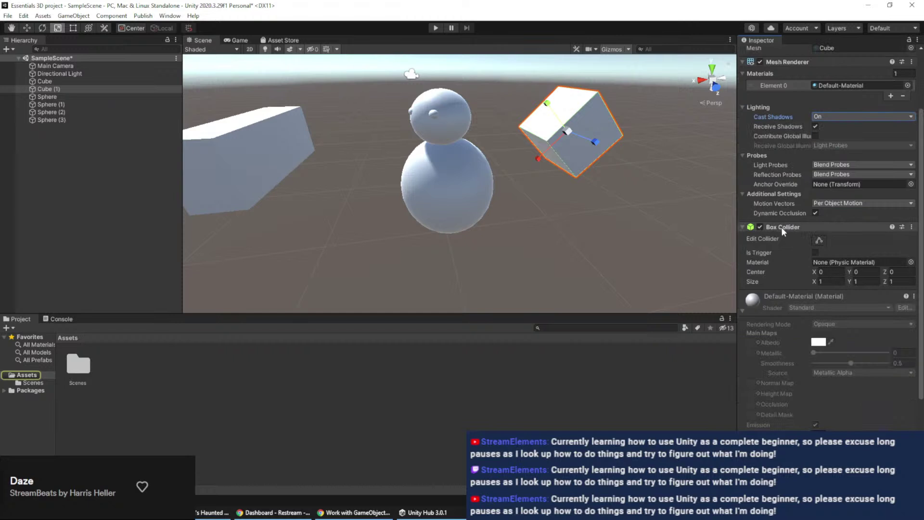
{"action": "scroll", "coordinate": [781, 228], "scroll_direction": "down", "scroll_amount": 5}
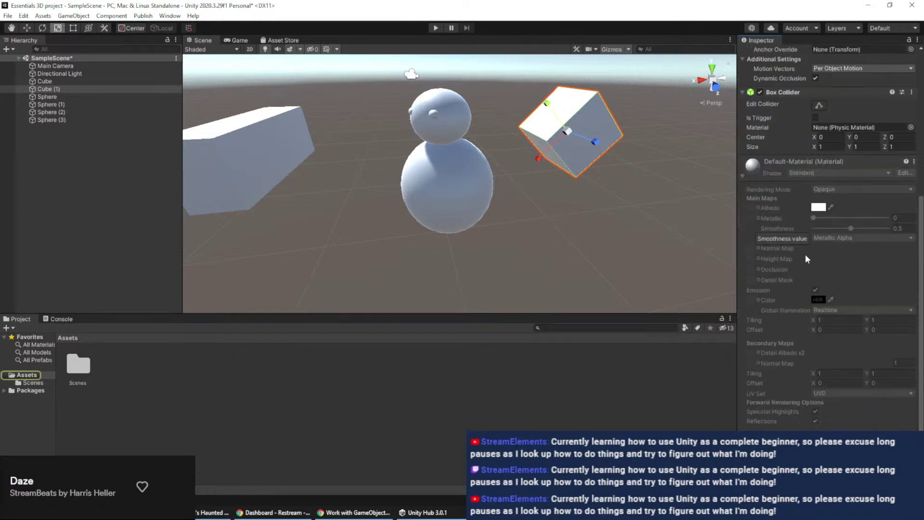
{"action": "scroll", "coordinate": [824, 277], "scroll_direction": "up", "scroll_amount": 8}
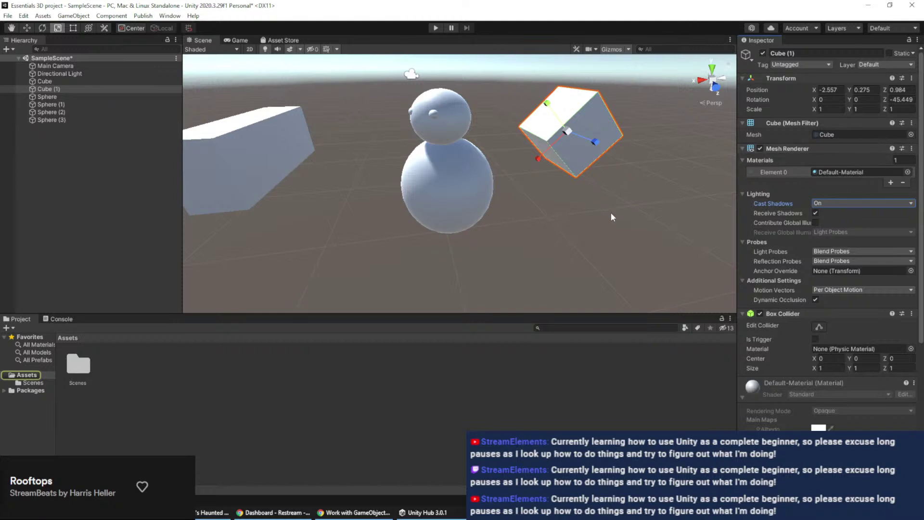
Frame Cube (1) in the Scene view, examine it from another angle and cycle through the move and rotate tools
{"action": "key", "text": "f"}
{"action": "right_click_drag", "start_coordinate": [557, 181], "coordinate": [623, 231]}
{"action": "scroll", "coordinate": [622, 231], "scroll_direction": "down", "scroll_amount": 3}
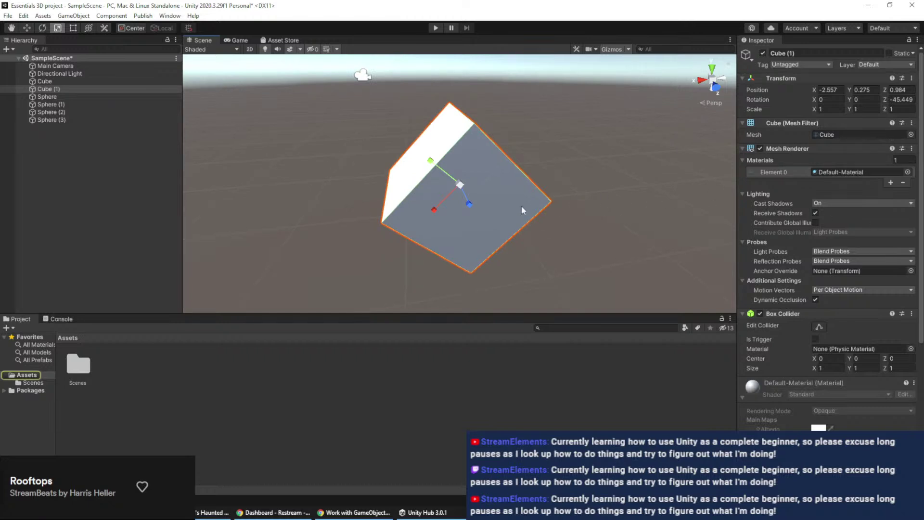
{"action": "key", "text": "q"}
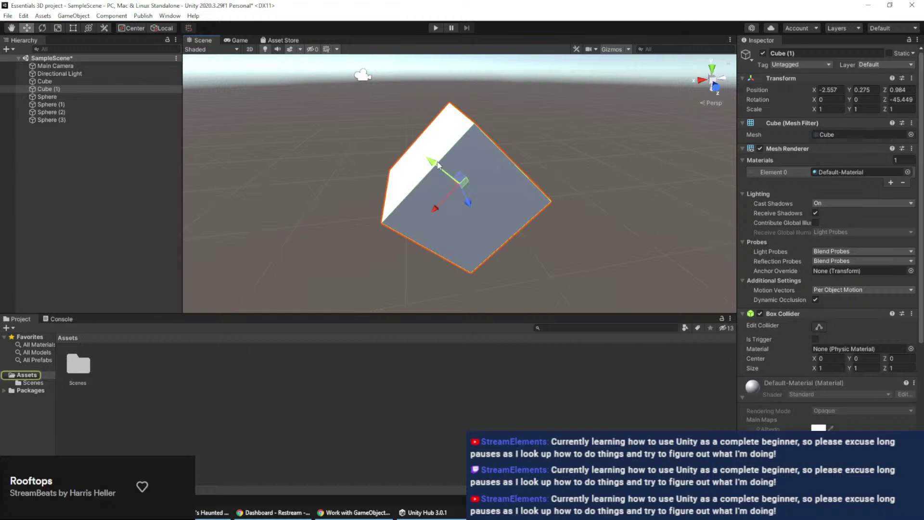
{"action": "key", "text": "e"}
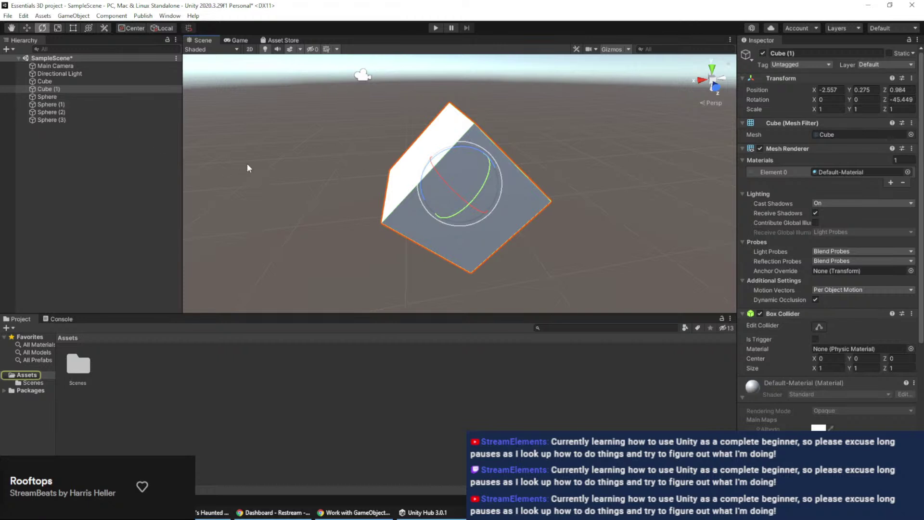
Add a new cube at the scene's root level in an empty area away from the existing objects
{"action": "scroll", "coordinate": [328, 176], "scroll_direction": "down", "scroll_amount": 6}
{"action": "left_click_drag", "start_coordinate": [333, 189], "coordinate": [424, 153], "text": "alt"}
{"action": "left_click_drag", "start_coordinate": [496, 193], "coordinate": [483, 159], "text": "alt"}
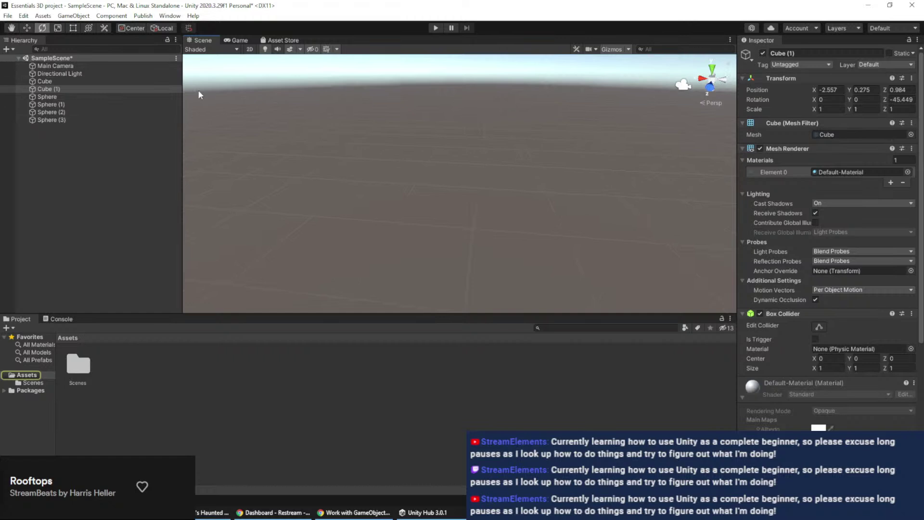
{"action": "left_click", "coordinate": [53, 91]}
{"action": "right_click", "coordinate": [81, 179]}
{"action": "mouse_move", "coordinate": [159, 310]}
{"action": "left_click", "coordinate": [197, 304]}
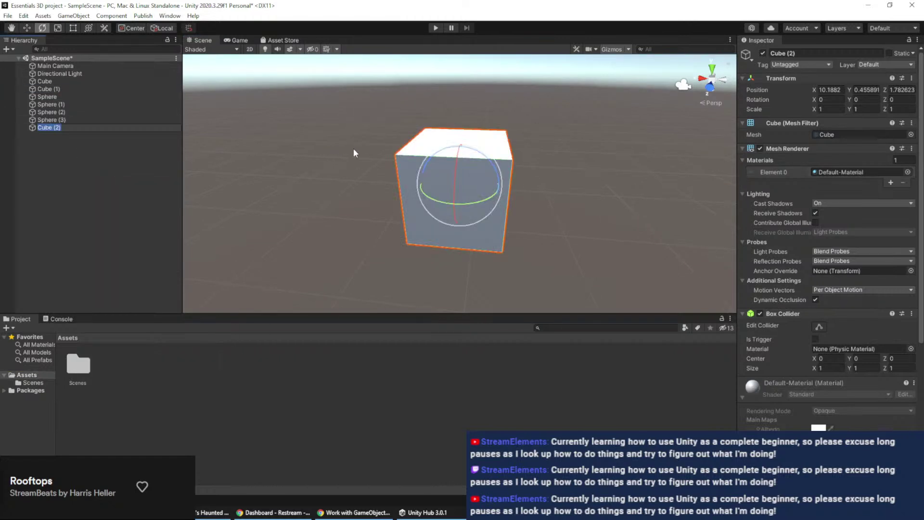
Frame the new cube with the Move tool active and set its Y scale to 4
{"action": "middle_click_drag", "start_coordinate": [389, 126], "coordinate": [425, 123]}
{"action": "left_click_drag", "start_coordinate": [386, 118], "coordinate": [426, 114], "text": "alt"}
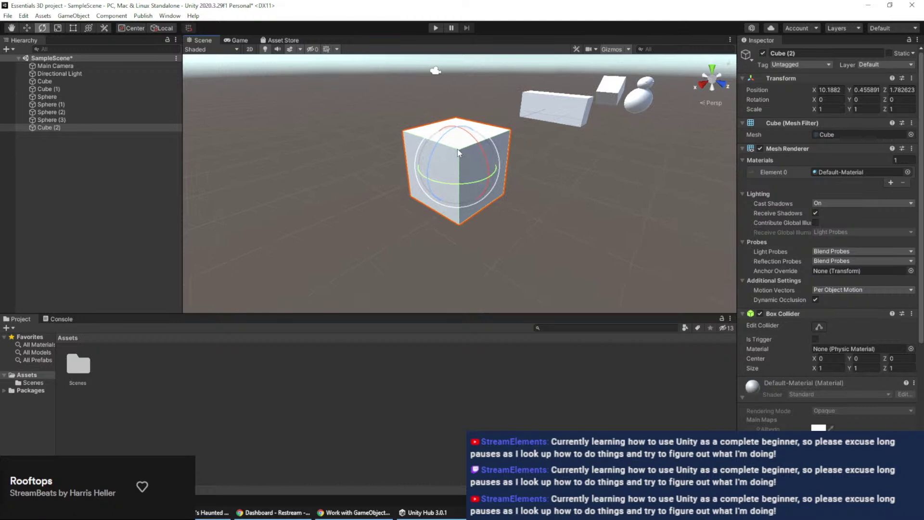
{"action": "scroll", "coordinate": [457, 149], "scroll_direction": "up", "scroll_amount": 5}
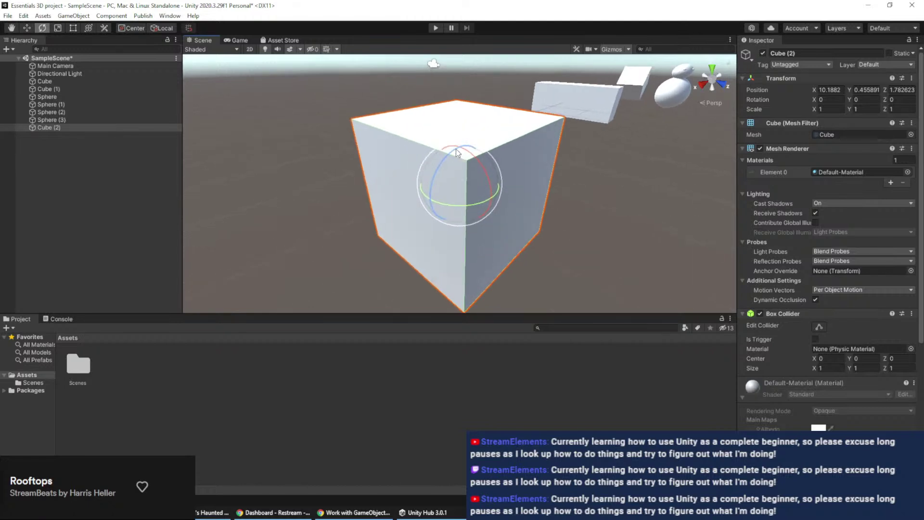
{"action": "key", "text": "f"}
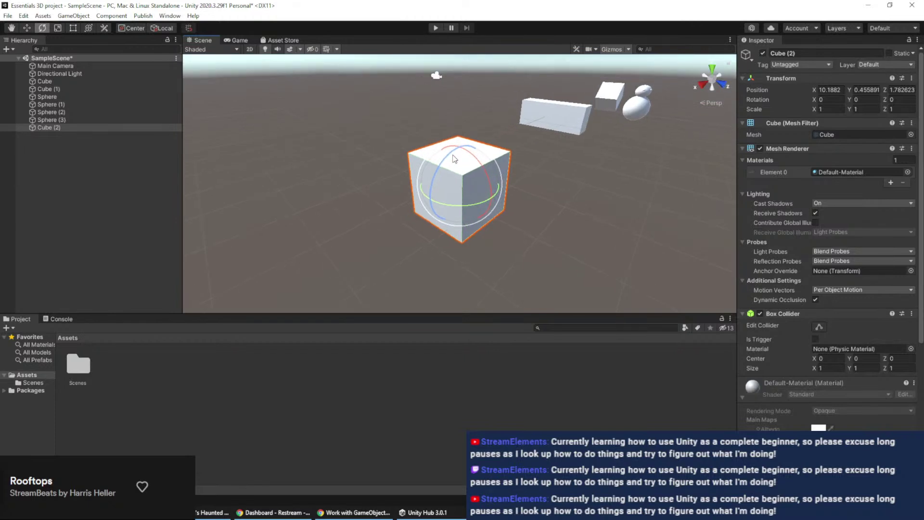
{"action": "key", "text": "w"}
{"action": "mouse_move", "coordinate": [454, 159]}
{"action": "left_mouse_down", "text": "alt"}
{"action": "mouse_move", "coordinate": [465, 155]}
{"action": "mouse_move", "coordinate": [450, 162]}
{"action": "left_mouse_up", "text": "alt"}
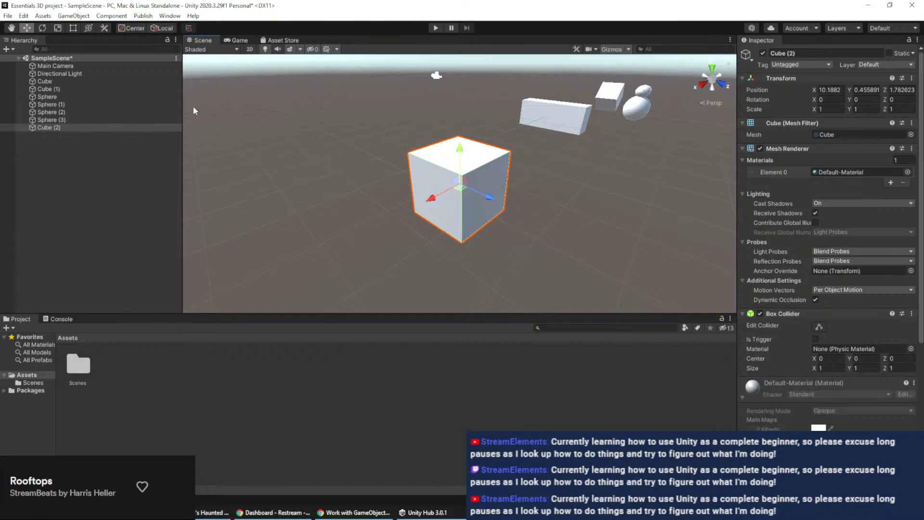
{"action": "left_click", "coordinate": [864, 109]}
{"action": "type", "text": "4"}
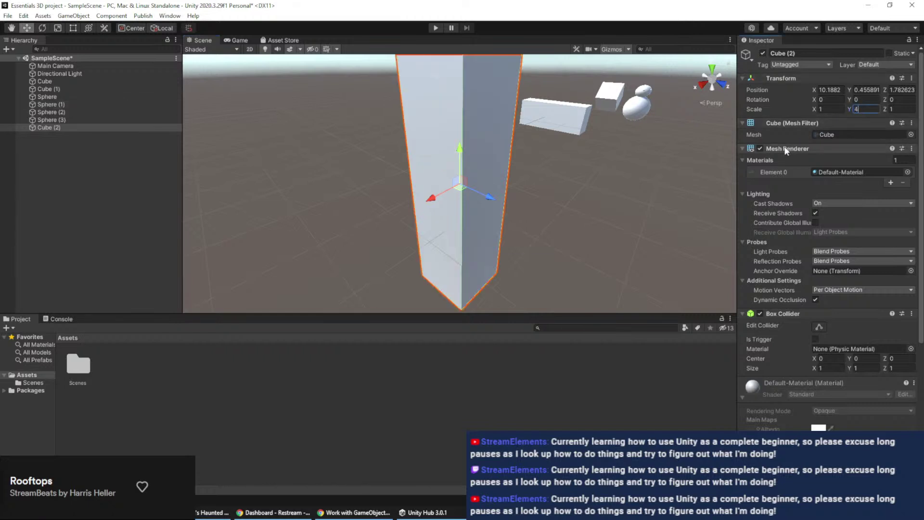
{"action": "right_click_drag", "start_coordinate": [553, 154], "coordinate": [523, 148]}
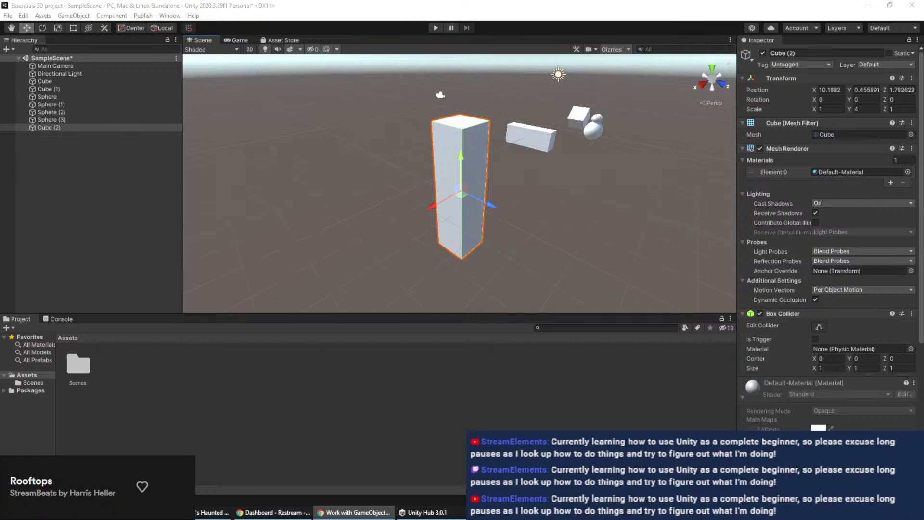
Create a sphere as a child of the tall cube, Cube (2)
{"action": "right_click", "coordinate": [68, 128]}
{"action": "mouse_move", "coordinate": [123, 261]}
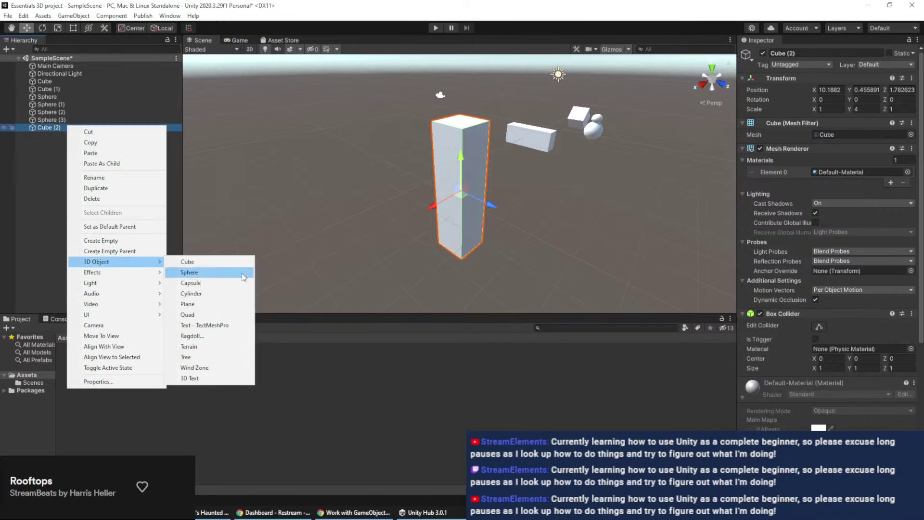
{"action": "left_click", "coordinate": [215, 272]}
{"action": "left_click_drag", "start_coordinate": [511, 123], "coordinate": [484, 137], "text": "alt"}
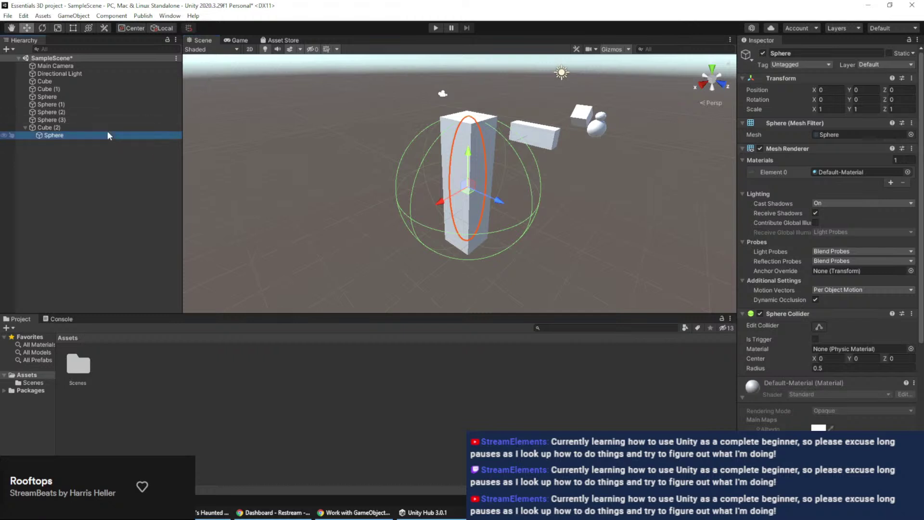
Move the child sphere out of the tall cube along its X axis to about X 0.58, and clear the selection
{"action": "left_click_drag", "start_coordinate": [443, 203], "coordinate": [424, 203]}
{"action": "middle_click_drag", "start_coordinate": [577, 164], "coordinate": [525, 162]}
{"action": "mouse_move", "coordinate": [525, 161]}
{"action": "left_mouse_down", "text": "alt"}
{"action": "mouse_move", "coordinate": [538, 154]}
{"action": "mouse_move", "coordinate": [571, 163]}
{"action": "mouse_move", "coordinate": [602, 201]}
{"action": "mouse_move", "coordinate": [557, 202]}
{"action": "mouse_move", "coordinate": [645, 206]}
{"action": "mouse_move", "coordinate": [530, 202]}
{"action": "mouse_move", "coordinate": [595, 106]}
{"action": "mouse_move", "coordinate": [535, 169]}
{"action": "left_mouse_up", "text": "alt"}
{"action": "left_click", "coordinate": [539, 160]}
{"action": "middle_click_drag", "start_coordinate": [536, 169], "coordinate": [538, 183]}
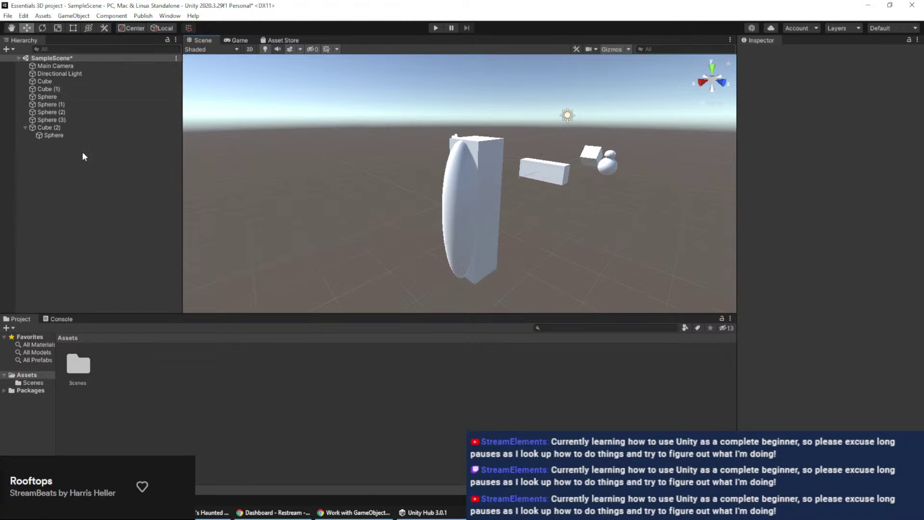
Reselect the child sphere and move it further along X until it stands clear of the tall cube
{"action": "left_click", "coordinate": [71, 135]}
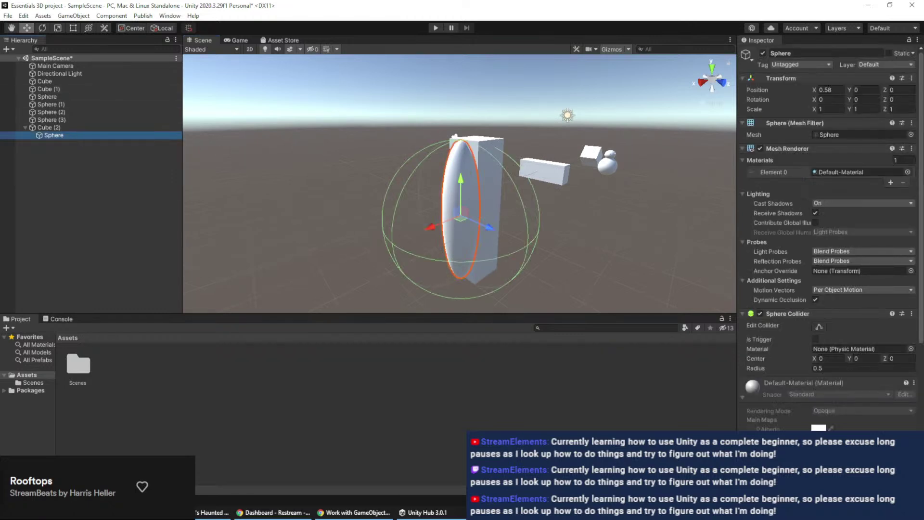
{"action": "left_click", "coordinate": [420, 226]}
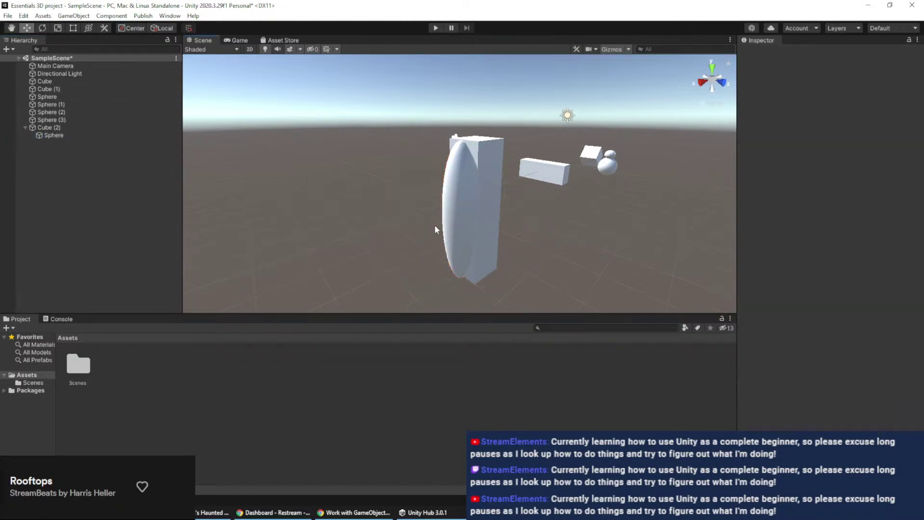
{"action": "left_click", "coordinate": [59, 133]}
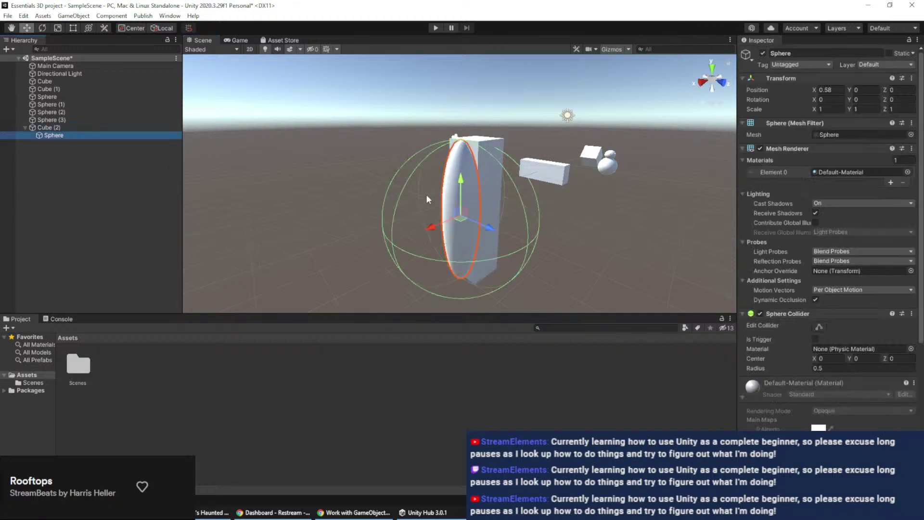
{"action": "left_click", "coordinate": [600, 199]}
{"action": "mouse_move", "coordinate": [600, 198]}
{"action": "middle_mouse_down"}
{"action": "mouse_move", "coordinate": [527, 154]}
{"action": "mouse_move", "coordinate": [586, 188]}
{"action": "middle_mouse_up"}
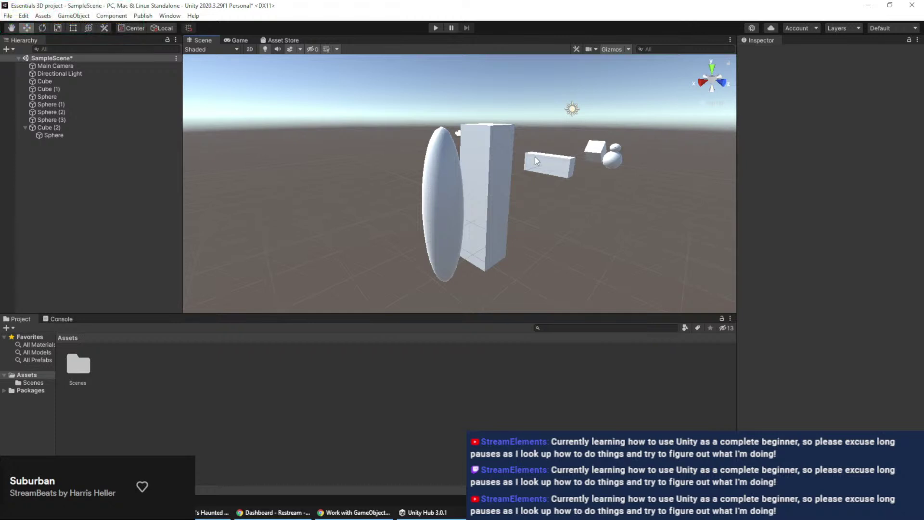
Move the parent Cube (2) to about X 10.07 and rotate it about -3 degrees around X together with its child sphere
{"action": "left_click", "coordinate": [507, 148]}
{"action": "left_click", "coordinate": [69, 125]}
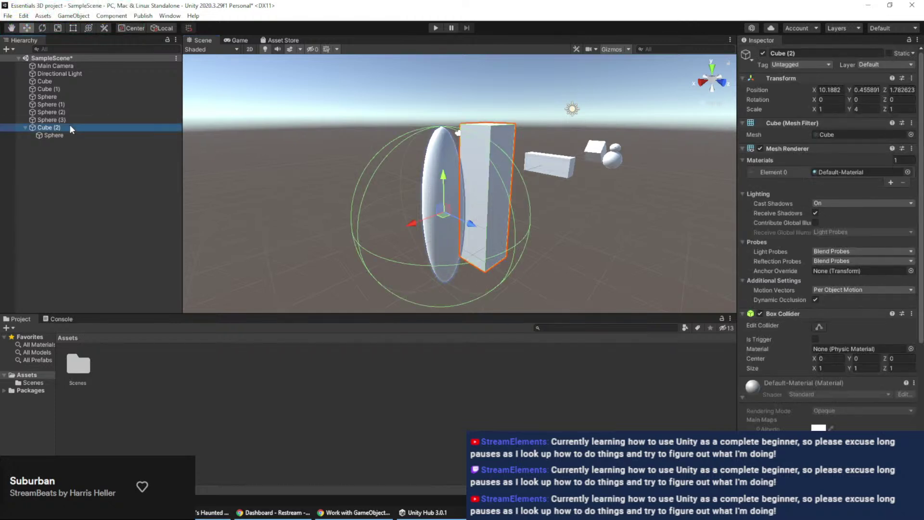
{"action": "left_click_drag", "start_coordinate": [417, 223], "coordinate": [421, 222]}
{"action": "key", "text": "e"}
{"action": "left_click_drag", "start_coordinate": [472, 193], "coordinate": [448, 192]}
Scale Cube (2) and its child sphere to about X 1.22, Y 3.64 and Z 1.23, and deselect them
{"action": "key", "text": "r"}
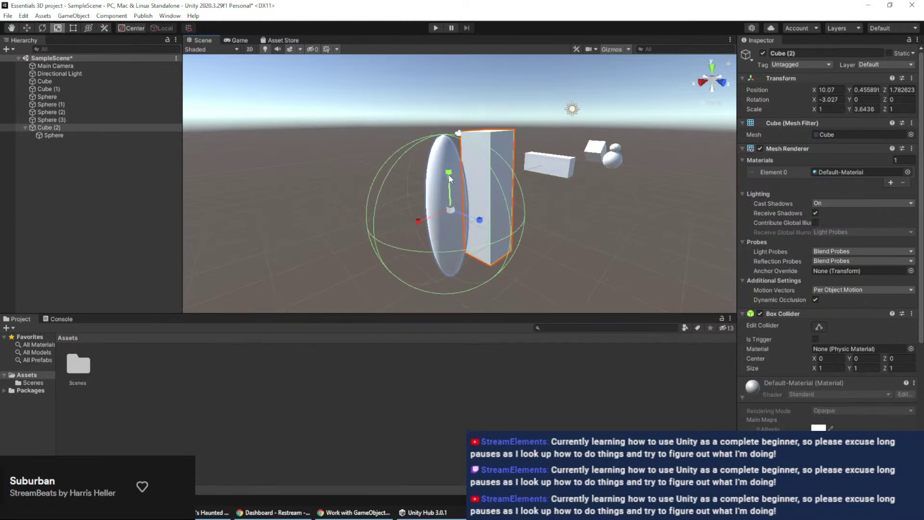
{"action": "left_click_drag", "start_coordinate": [407, 225], "coordinate": [419, 217]}
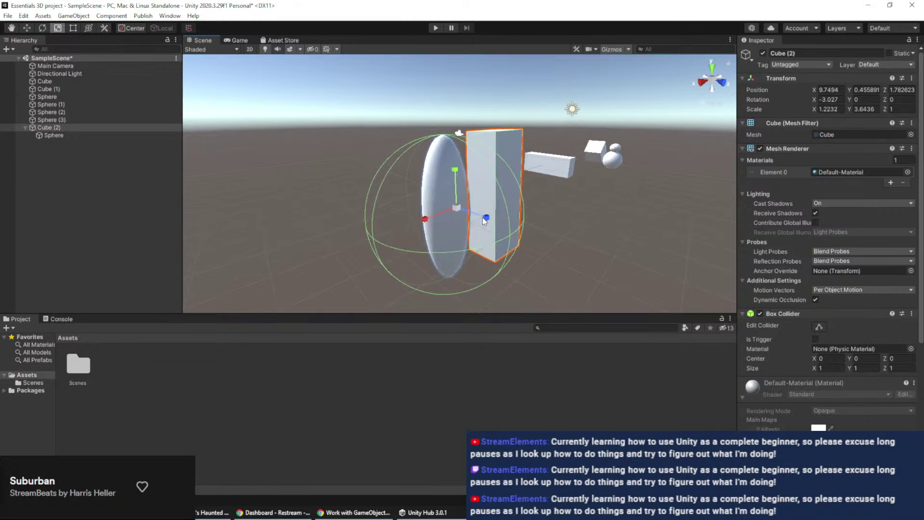
{"action": "left_click_drag", "start_coordinate": [483, 217], "coordinate": [495, 221]}
{"action": "left_click", "coordinate": [568, 221]}
Unparent the sphere from Cube (2) by placing it above the cube at the root level of the scene hierarchy
{"action": "left_click_drag", "start_coordinate": [568, 222], "coordinate": [491, 143], "text": "alt"}
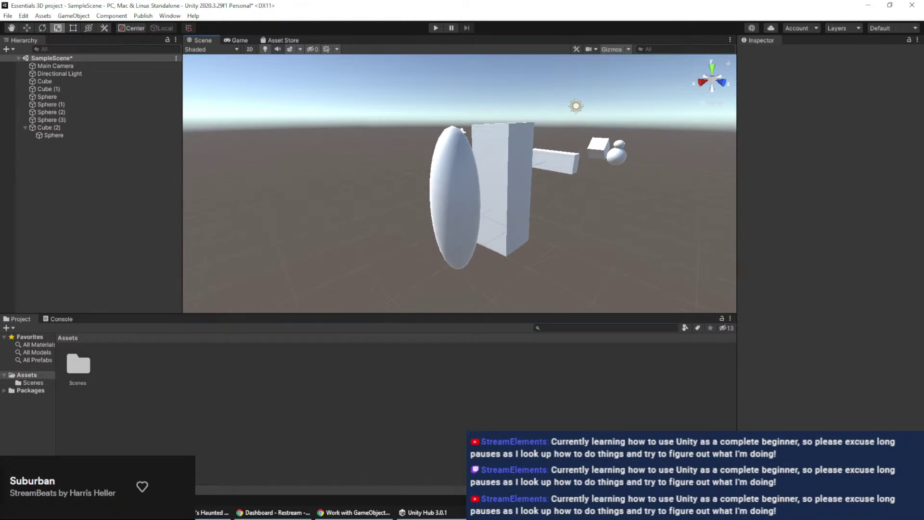
{"action": "left_click", "coordinate": [76, 135]}
{"action": "left_click_drag", "start_coordinate": [76, 135], "coordinate": [77, 123]}
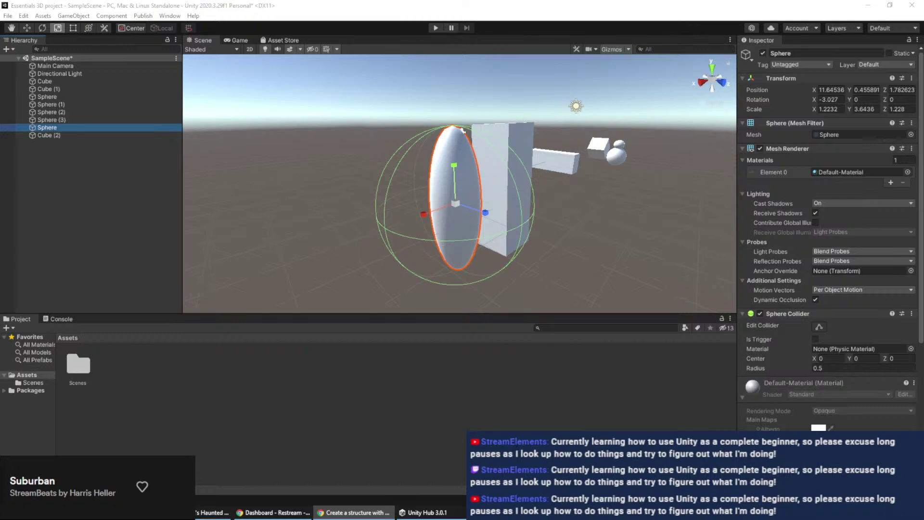
Switch to Unity Learn in the browser, read the Overview of "Create a structure with primitives" and examine the enlarged structure image
{"action": "key", "text": "alt+Tab"}
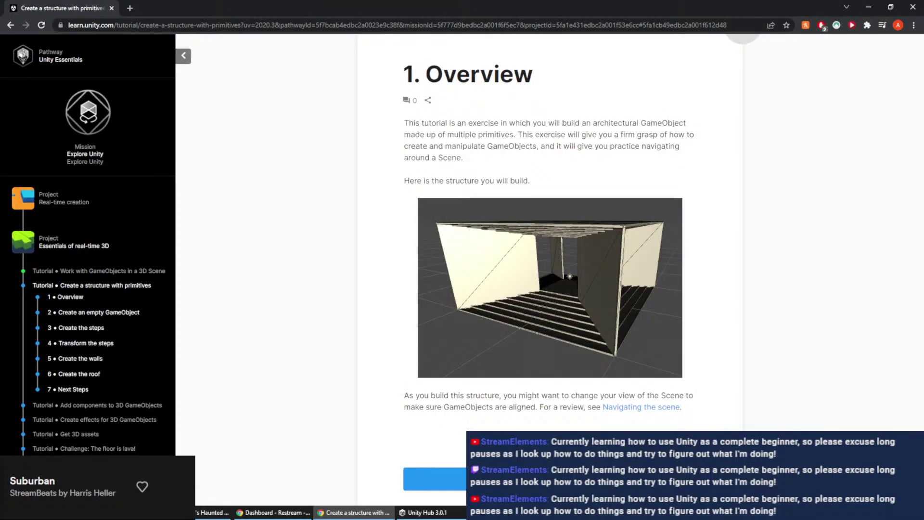
{"action": "key", "text": "alt+Tab"}
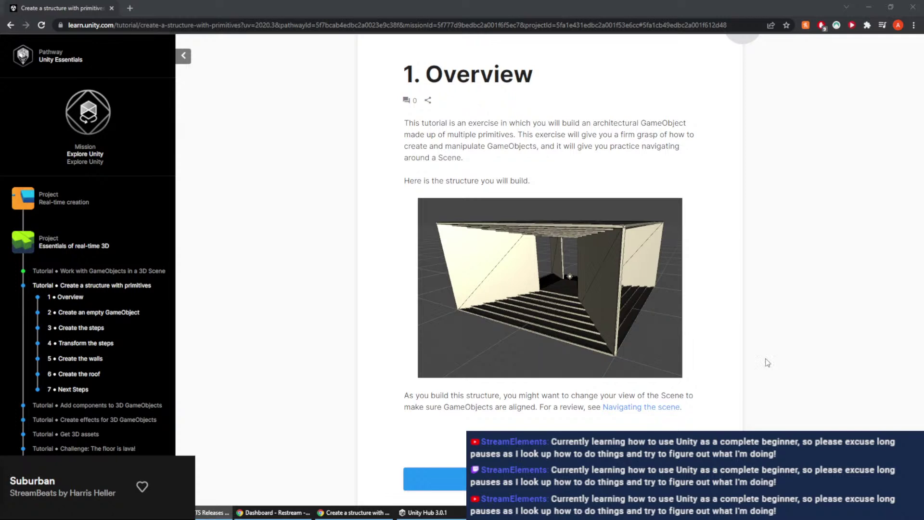
{"action": "left_click", "coordinate": [722, 144]}
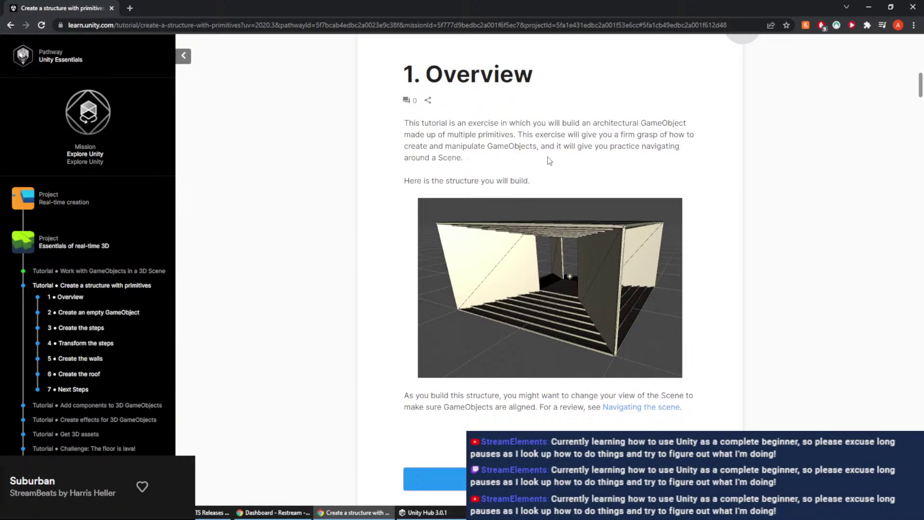
{"action": "scroll", "coordinate": [551, 161], "scroll_direction": "down", "scroll_amount": 3}
{"action": "scroll", "coordinate": [554, 159], "scroll_direction": "up", "scroll_amount": 1}
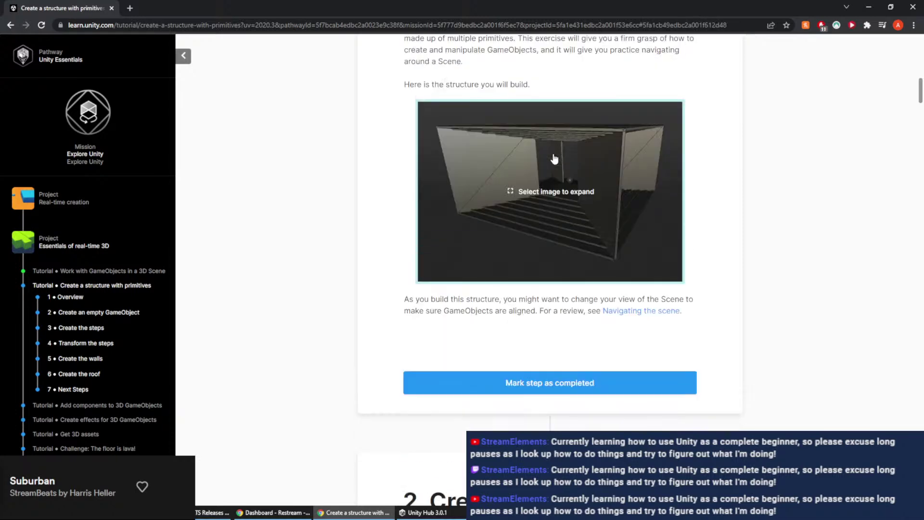
{"action": "left_click", "coordinate": [602, 230]}
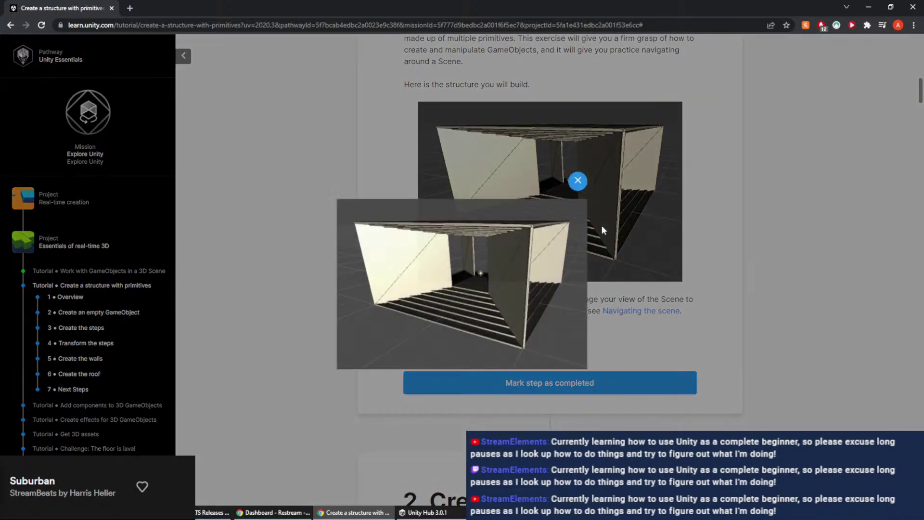
{"action": "left_click", "coordinate": [579, 180]}
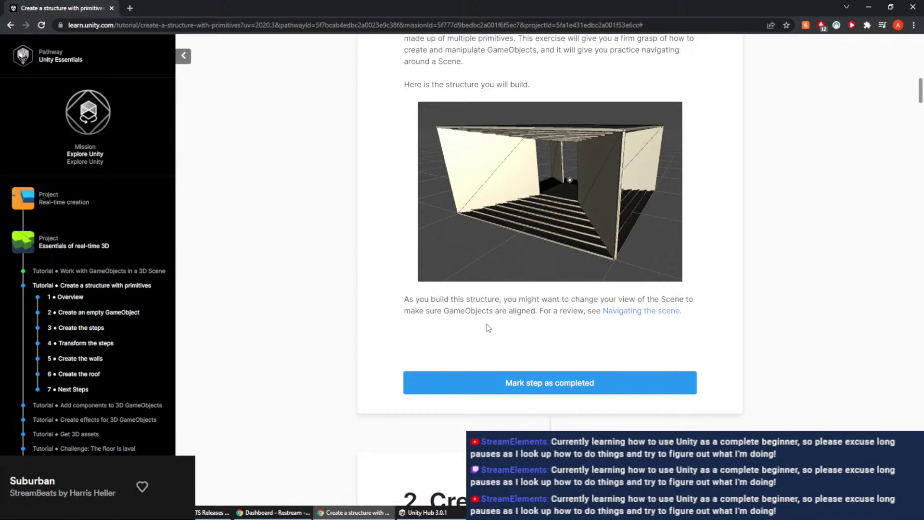
Mark the Overview step as completed and read the instructions for creating an empty GameObject
{"action": "left_click", "coordinate": [575, 381]}
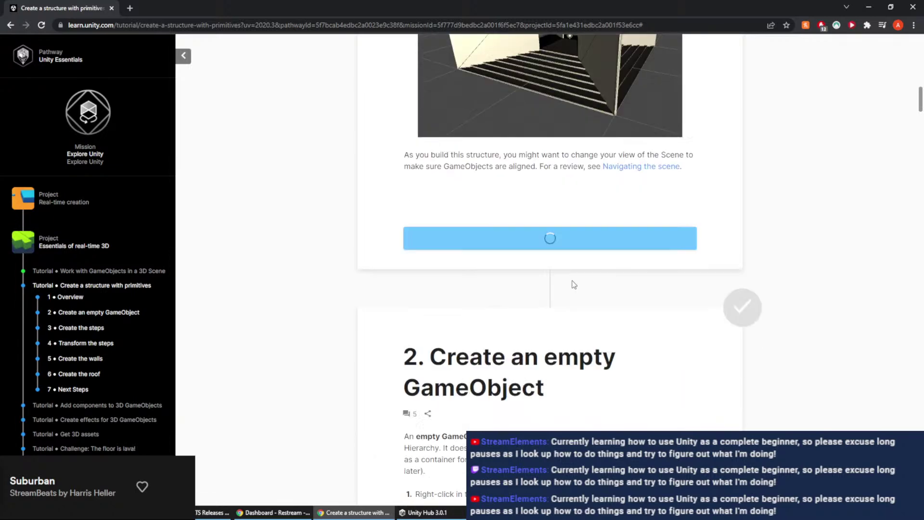
{"action": "scroll", "coordinate": [561, 221], "scroll_direction": "down", "scroll_amount": 3}
{"action": "scroll", "coordinate": [535, 231], "scroll_direction": "up", "scroll_amount": 2}
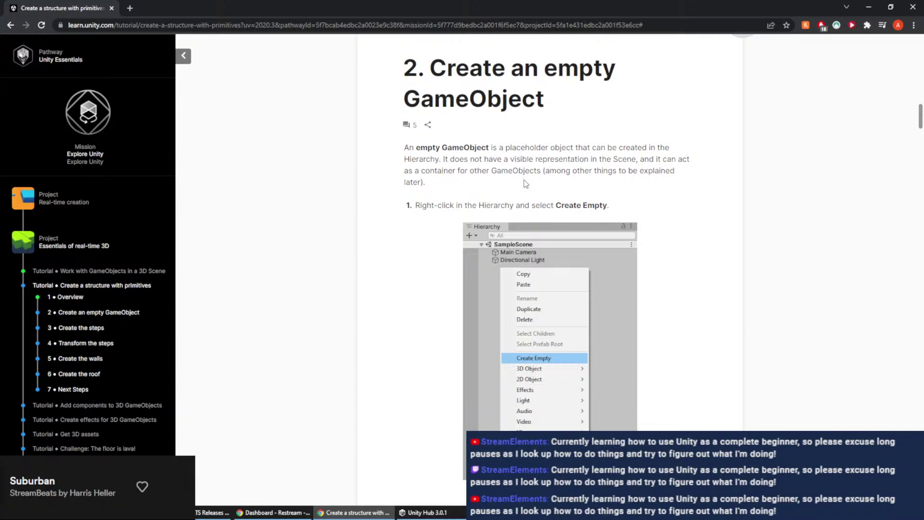
{"action": "scroll", "coordinate": [527, 183], "scroll_direction": "down", "scroll_amount": 3}
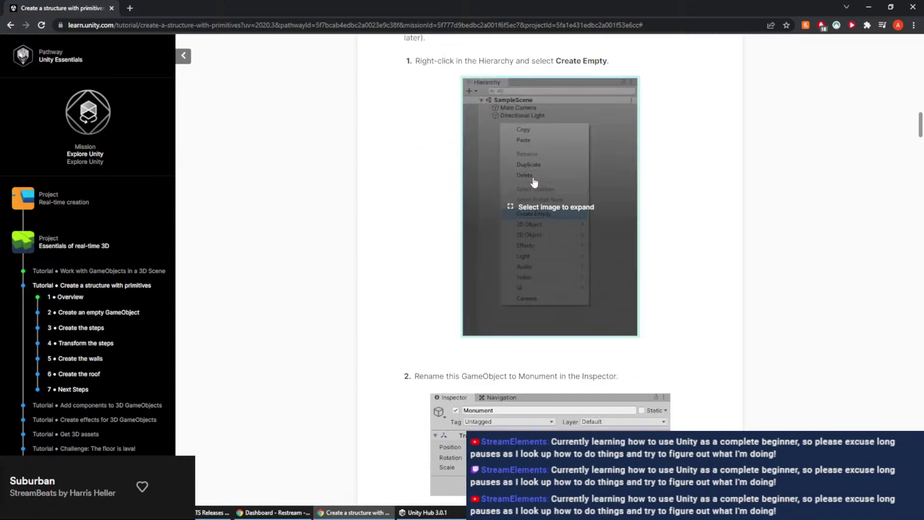
Switch to the Unity scene and move all the cubes and spheres together away from the centre of the scene, and deselect them
{"action": "scroll", "coordinate": [531, 182], "scroll_direction": "up", "scroll_amount": 1}
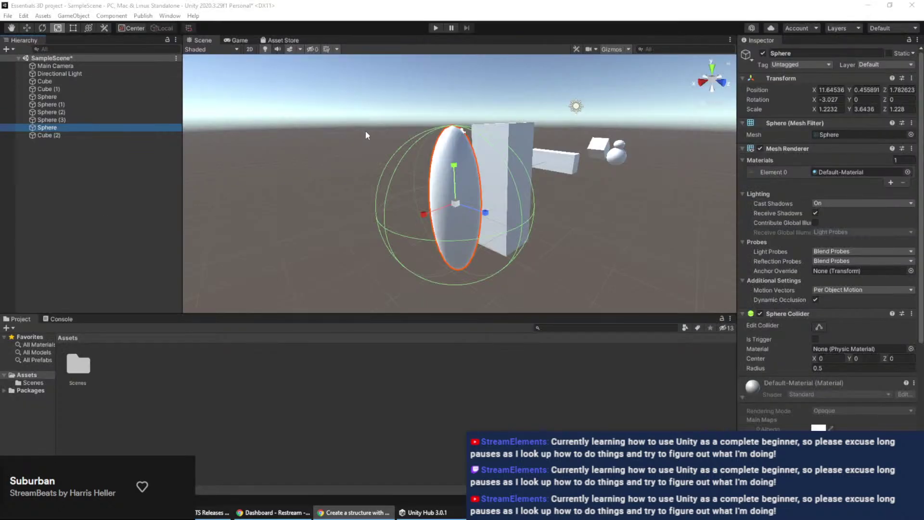
{"action": "scroll", "coordinate": [365, 137], "scroll_direction": "down", "scroll_amount": 3}
{"action": "middle_click_drag", "start_coordinate": [463, 157], "coordinate": [533, 200]}
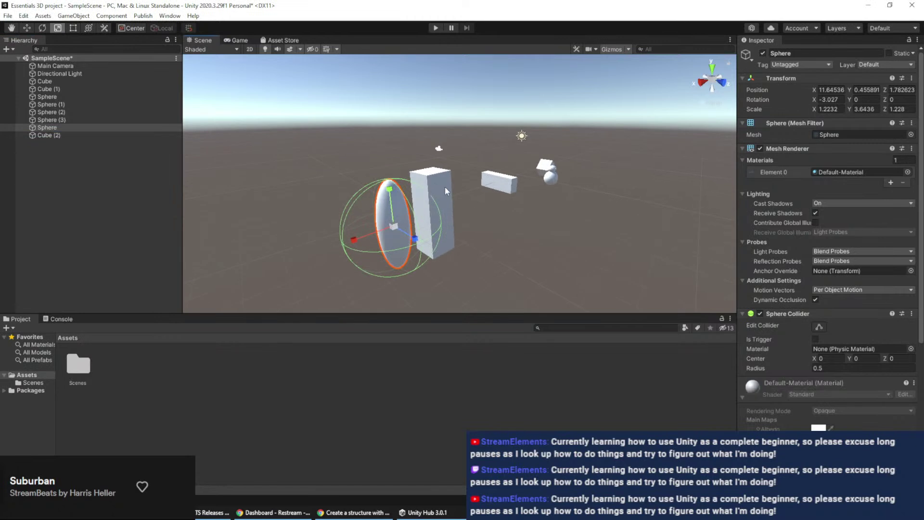
{"action": "left_click_drag", "start_coordinate": [342, 157], "coordinate": [582, 258]}
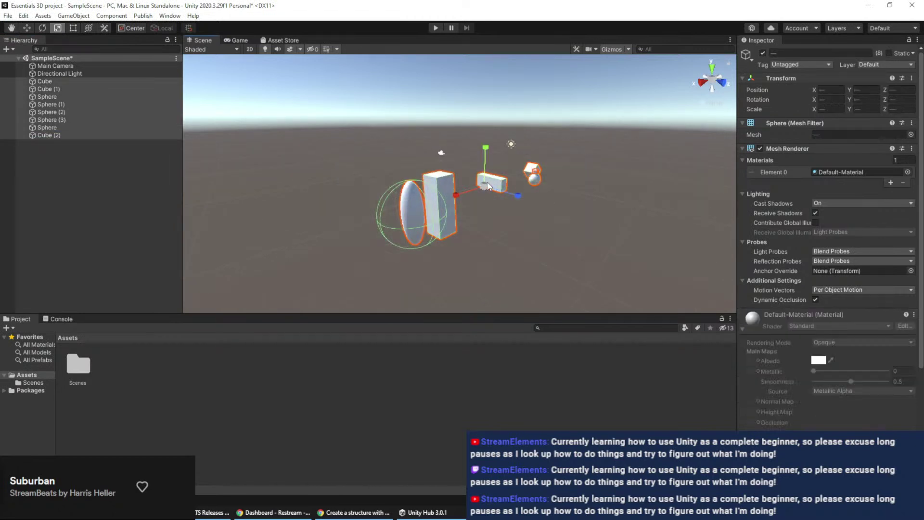
{"action": "left_click", "coordinate": [27, 28]}
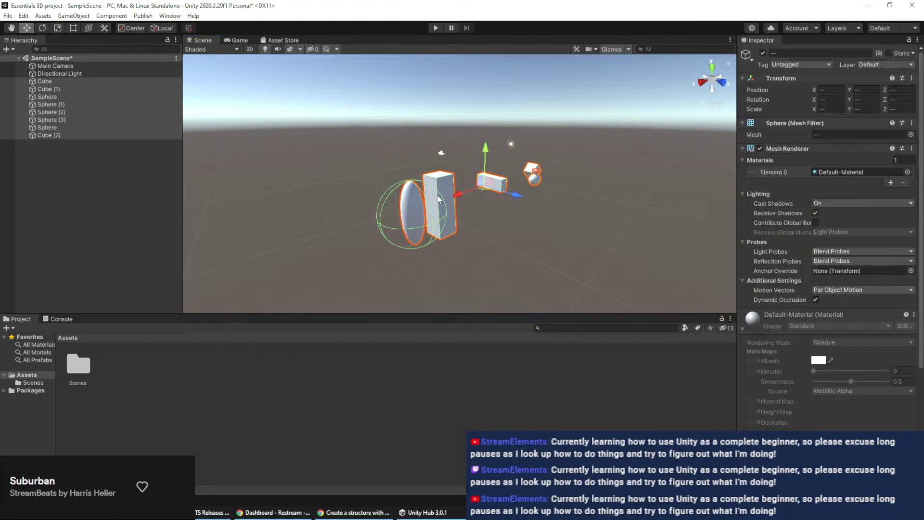
{"action": "left_click", "coordinate": [383, 212]}
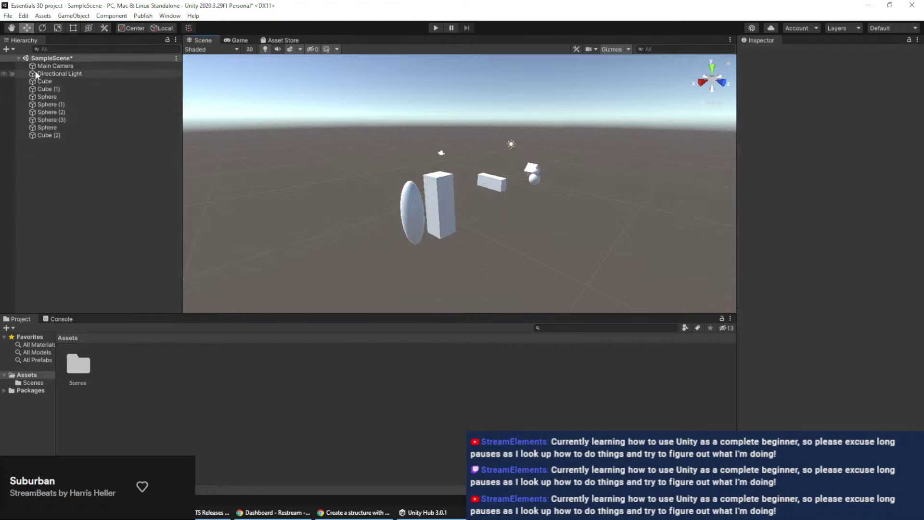
{"action": "left_click", "coordinate": [54, 66]}
{"action": "left_click", "coordinate": [59, 73]}
{"action": "left_click", "coordinate": [59, 81]}
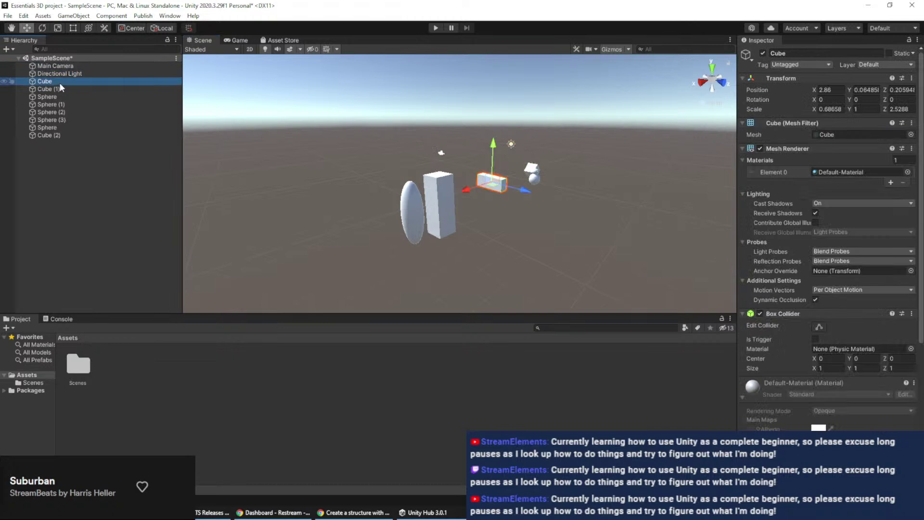
{"action": "left_click", "coordinate": [54, 135], "text": "shift"}
{"action": "left_click_drag", "start_coordinate": [467, 188], "coordinate": [566, 126]}
{"action": "left_click", "coordinate": [615, 151]}
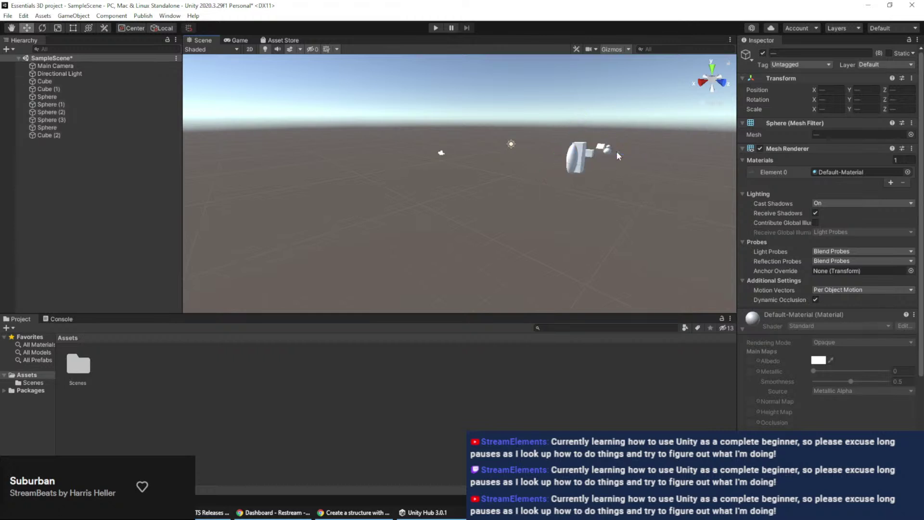
From the Right view, nudge the stretched sphere and Cube (2) together to about Y 0.43 and Z 1.26
{"action": "middle_click_drag", "start_coordinate": [541, 153], "coordinate": [659, 175]}
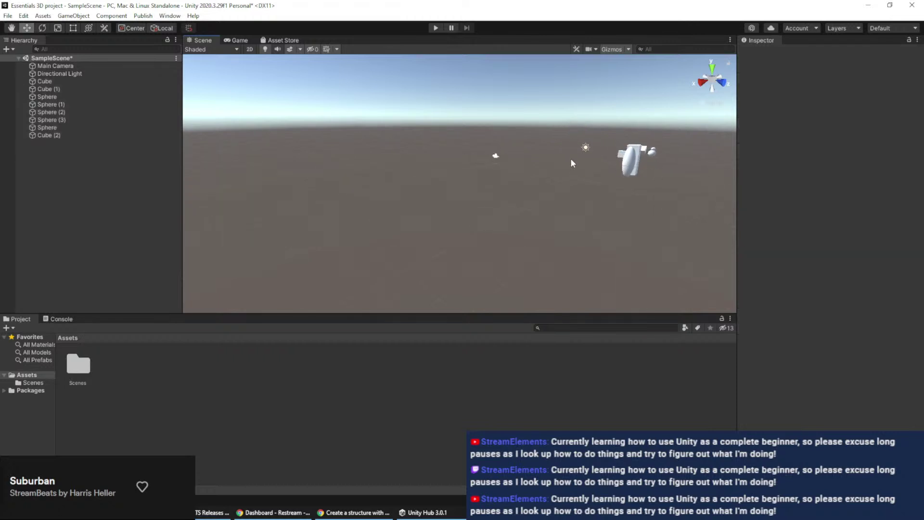
{"action": "middle_click_drag", "start_coordinate": [571, 160], "coordinate": [602, 162]}
{"action": "left_click", "coordinate": [703, 84]}
{"action": "middle_click_drag", "start_coordinate": [550, 201], "coordinate": [471, 190]}
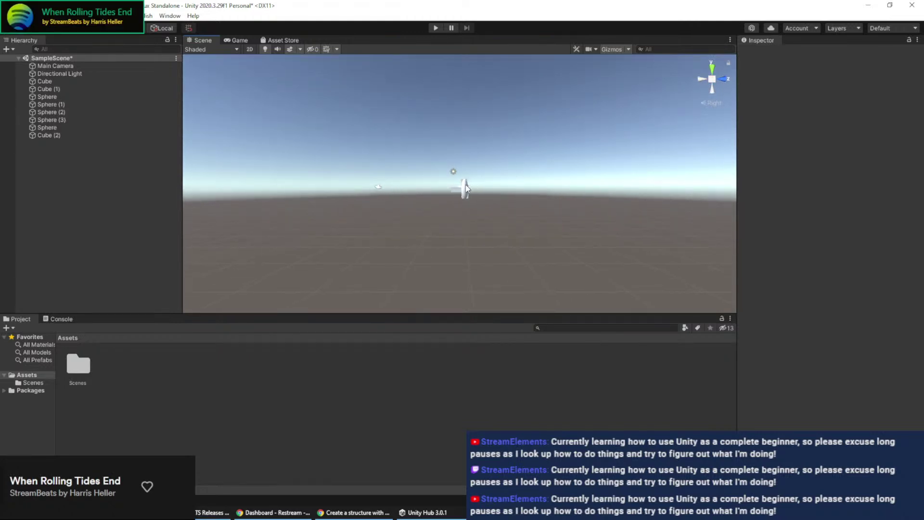
{"action": "left_click", "coordinate": [466, 187]}
{"action": "left_click", "coordinate": [72, 135], "text": "ctrl"}
{"action": "left_click_drag", "start_coordinate": [491, 191], "coordinate": [493, 188]}
{"action": "middle_click_drag", "start_coordinate": [510, 172], "coordinate": [505, 200]}
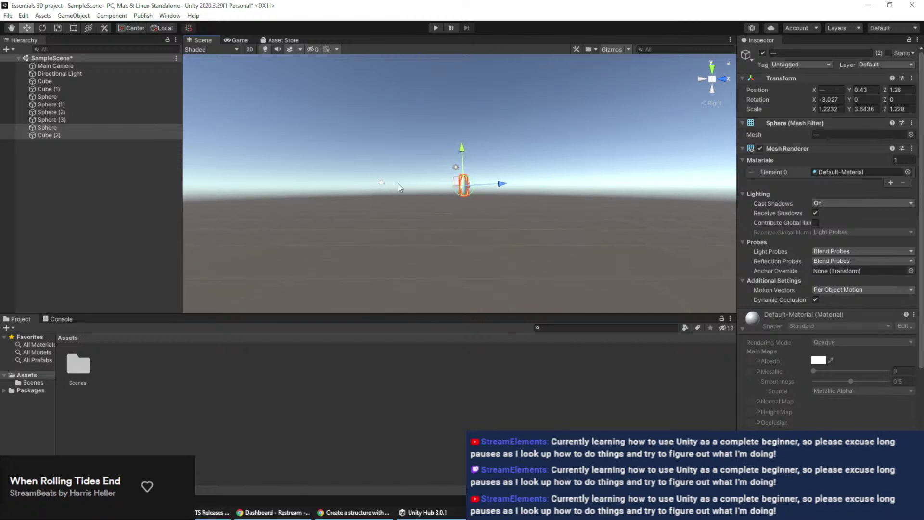
Set the rotation of the stretched sphere and Cube (2) to 0 on the X, Y and Z axes, and deselect them
{"action": "left_click", "coordinate": [43, 28]}
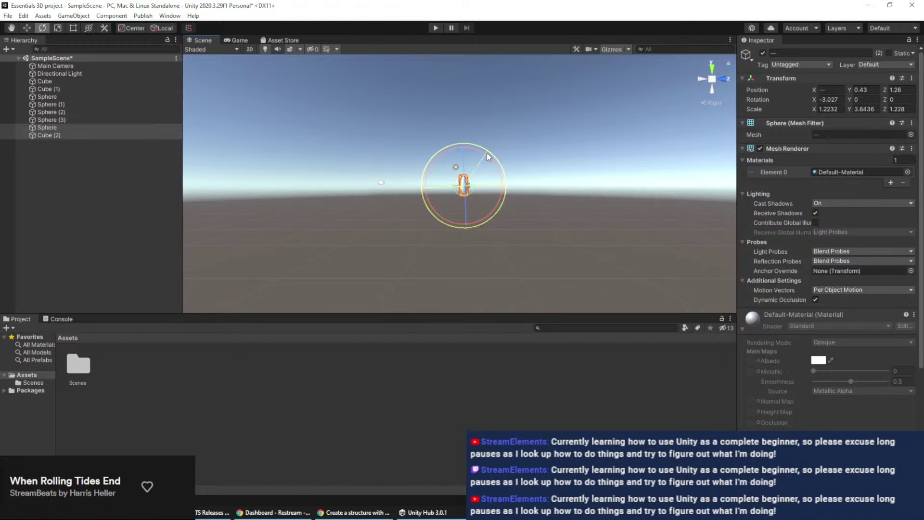
{"action": "left_click_drag", "start_coordinate": [458, 150], "coordinate": [482, 151]}
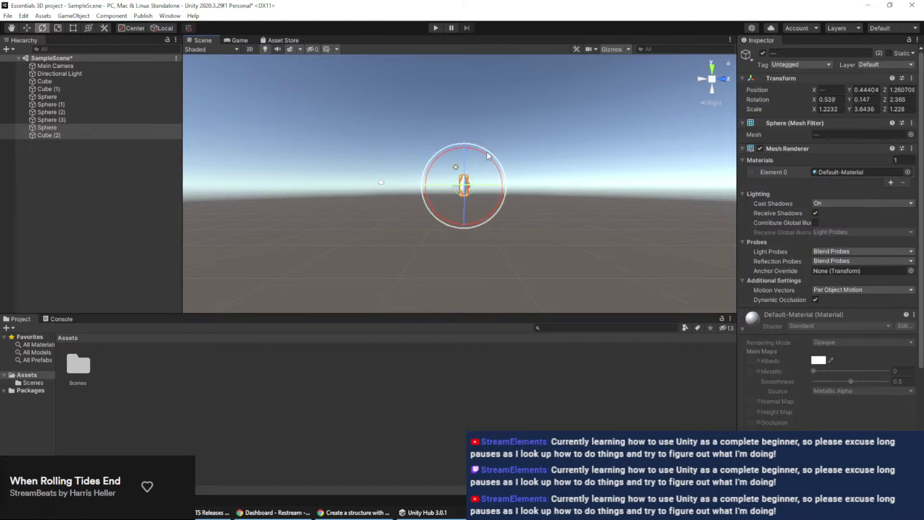
{"action": "left_click", "coordinate": [827, 103]}
{"action": "type", "text": "0"}
{"action": "key", "text": "Tab"}
{"action": "type", "text": "0"}
{"action": "key", "text": "Tab"}
{"action": "type", "text": "0"}
{"action": "key", "text": "Return"}
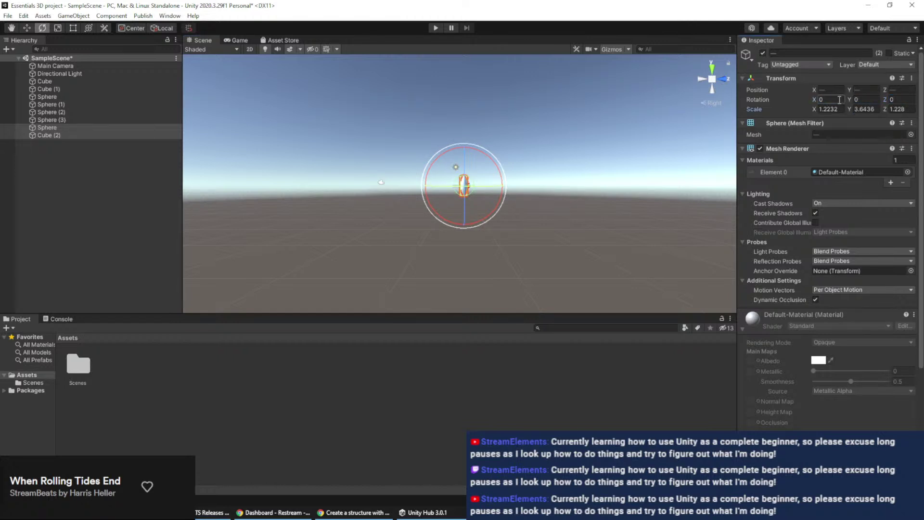
{"action": "left_click", "coordinate": [605, 212]}
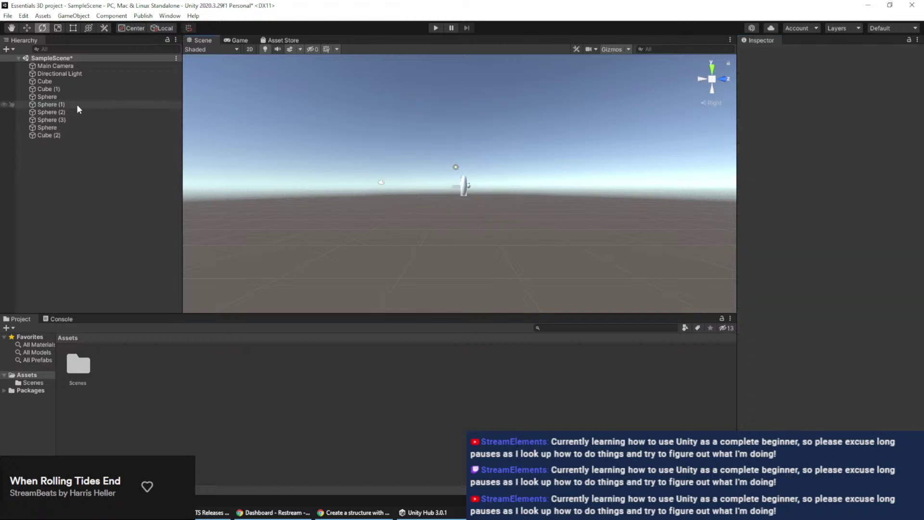
{"action": "left_click", "coordinate": [56, 74]}
{"action": "left_click", "coordinate": [56, 80]}
{"action": "left_click", "coordinate": [65, 134], "text": "shift"}
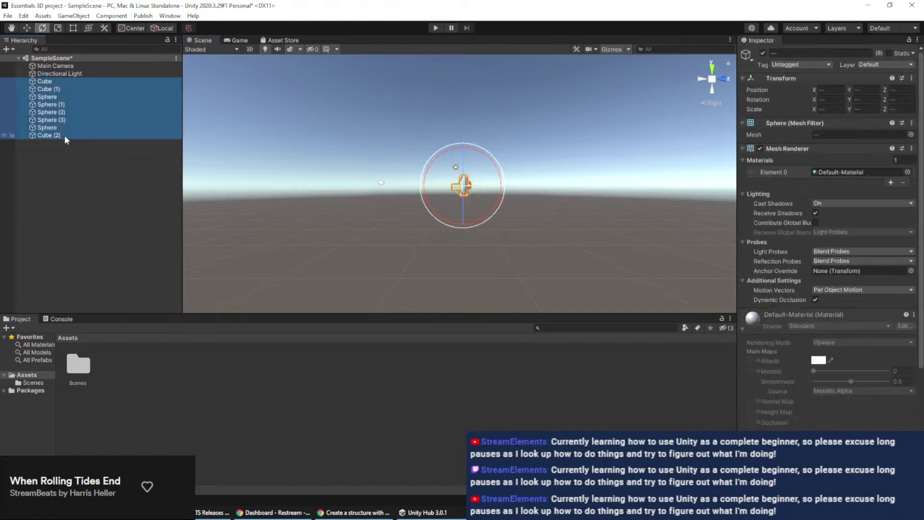
{"action": "middle_click_drag", "start_coordinate": [509, 212], "coordinate": [563, 258]}
{"action": "middle_click_drag", "start_coordinate": [381, 260], "coordinate": [394, 227]}
{"action": "left_click", "coordinate": [485, 251]}
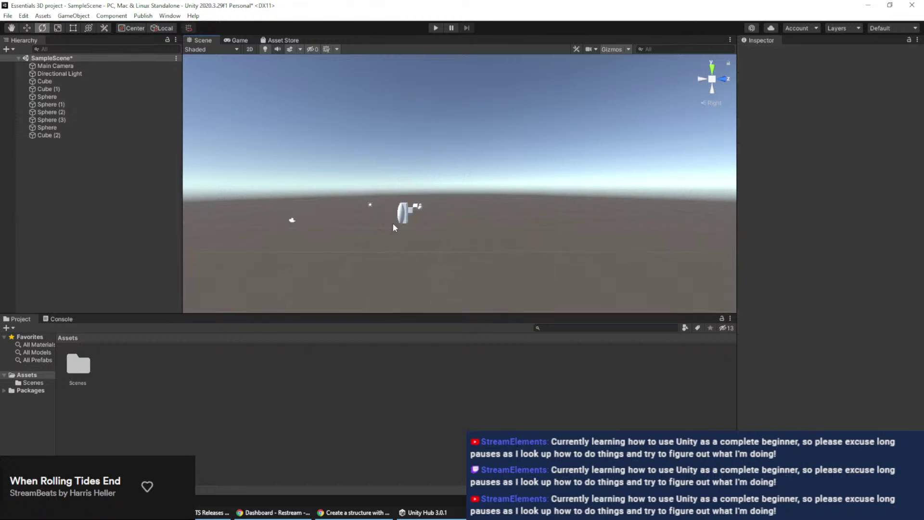
{"action": "left_click_drag", "start_coordinate": [375, 224], "coordinate": [252, 242], "text": "alt"}
{"action": "key", "text": "w"}
{"action": "right_click_drag", "start_coordinate": [252, 242], "coordinate": [233, 259]}
{"action": "key", "text": "e"}
{"action": "right_click", "coordinate": [69, 176]}
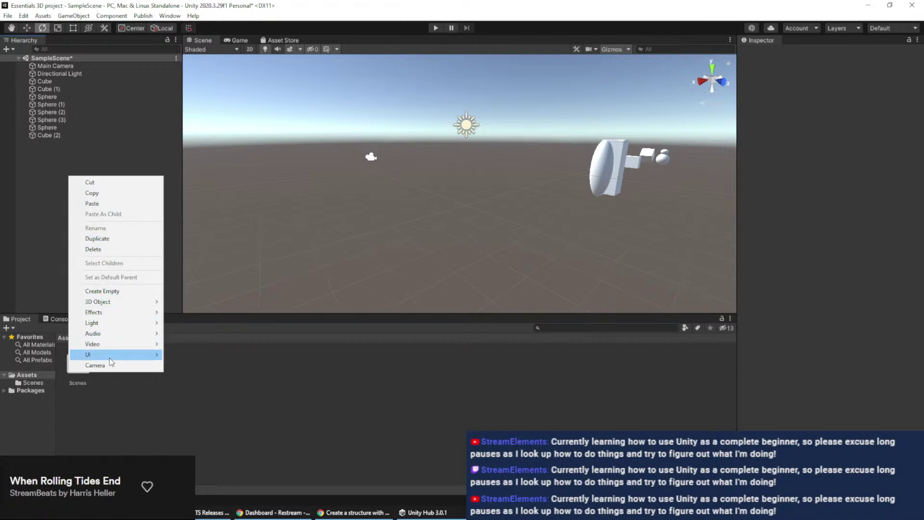
{"action": "left_click", "coordinate": [39, 185]}
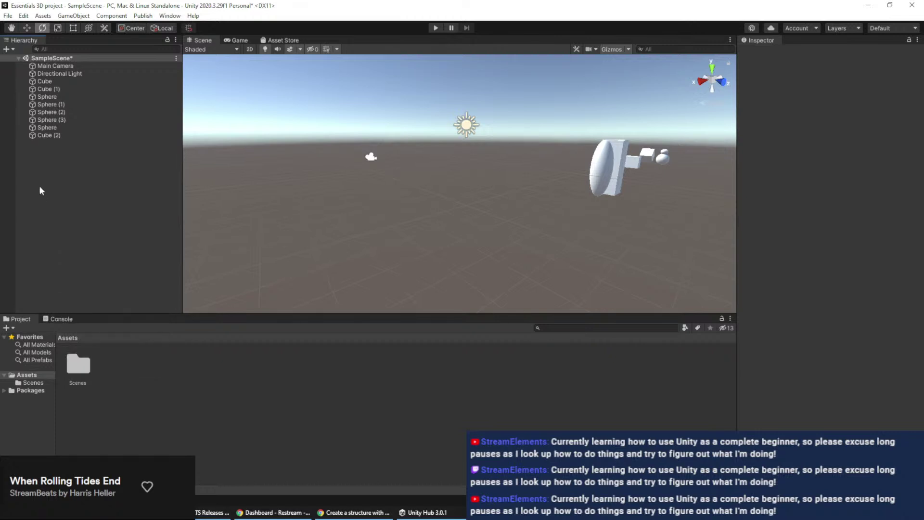
Group all the cubes and spheres under a new empty parent GameObject and collapse it in the scene hierarchy
{"action": "left_click", "coordinate": [68, 80]}
{"action": "left_click", "coordinate": [64, 135], "text": "shift"}
{"action": "right_click", "coordinate": [62, 103]}
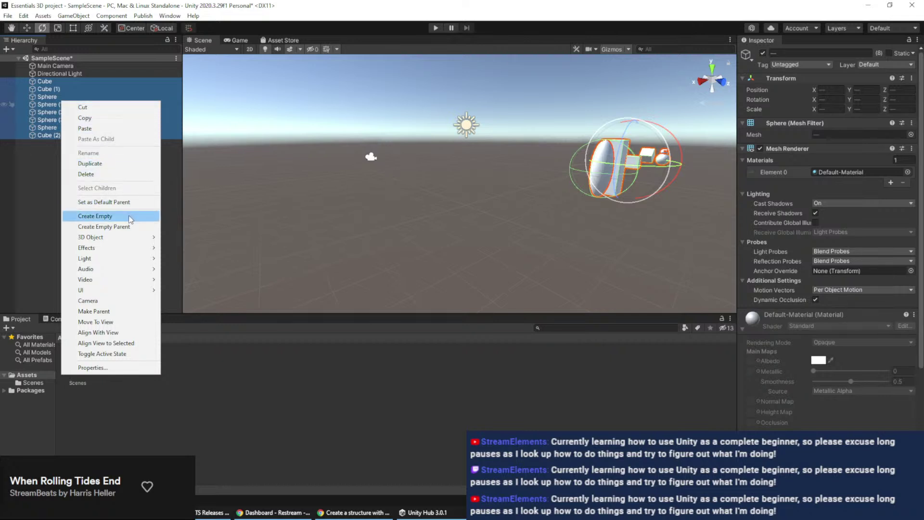
{"action": "left_click", "coordinate": [128, 229]}
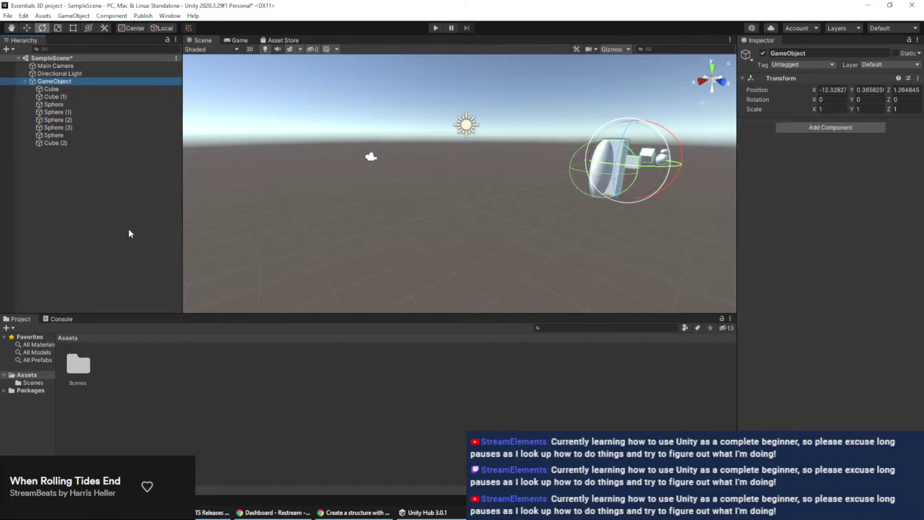
{"action": "left_click", "coordinate": [25, 80]}
Create an empty GameObject at the root level of the scene and name it Monument
{"action": "right_click", "coordinate": [63, 107]}
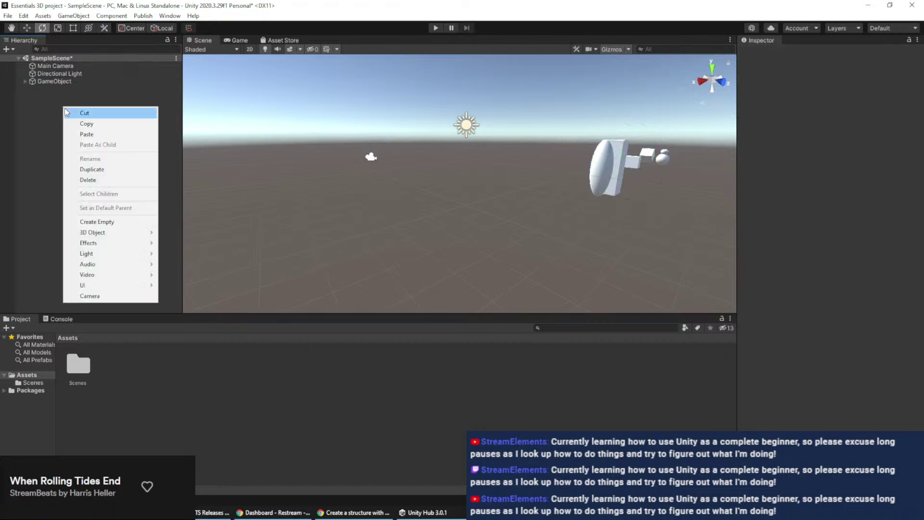
{"action": "left_click", "coordinate": [106, 221]}
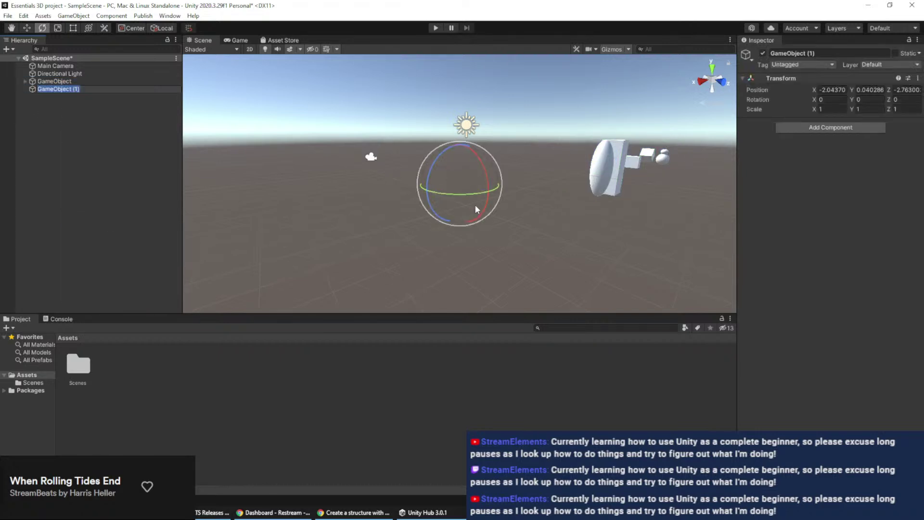
{"action": "type", "text": "2"}
{"action": "key", "text": "BackSpace"}
{"action": "type", "text": "Monument"}
{"action": "key", "text": "Return"}
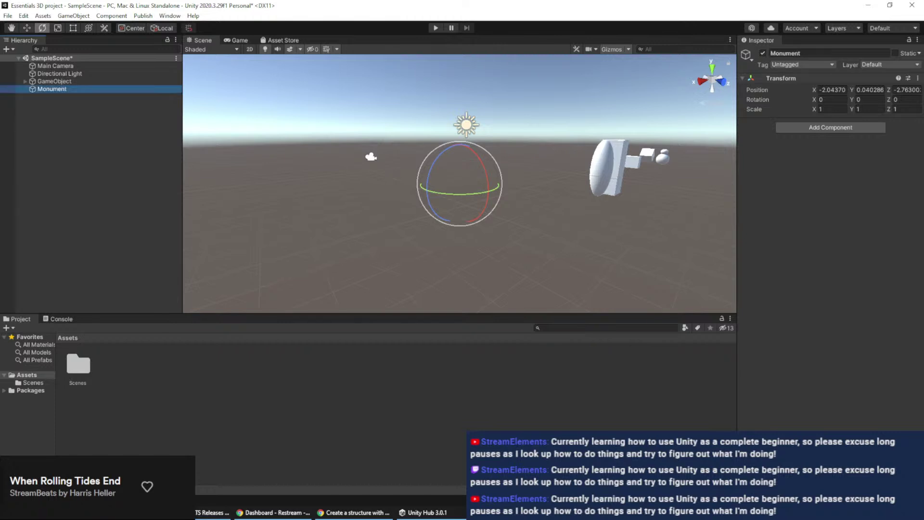
Activate the Move tool and reset the position of the Monument object to the scene origin
{"action": "key", "text": "w"}
{"action": "left_click", "coordinate": [565, 196]}
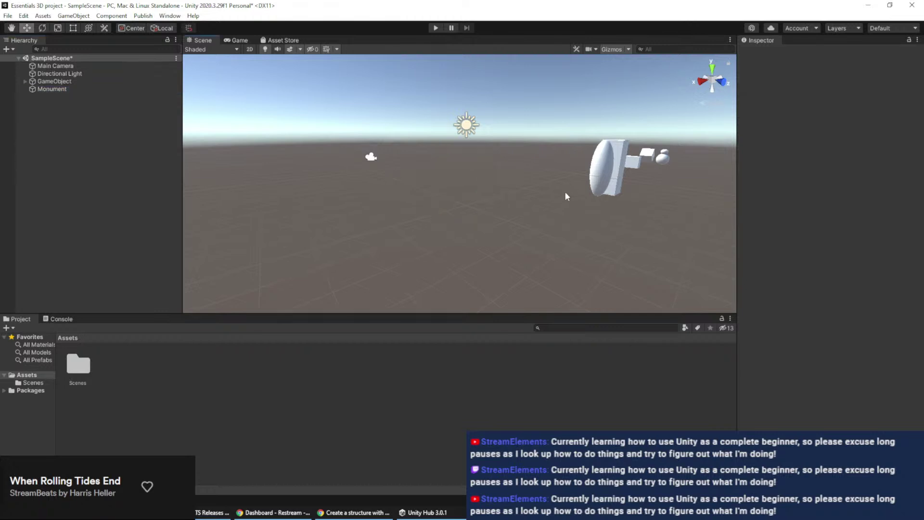
{"action": "left_click", "coordinate": [101, 89]}
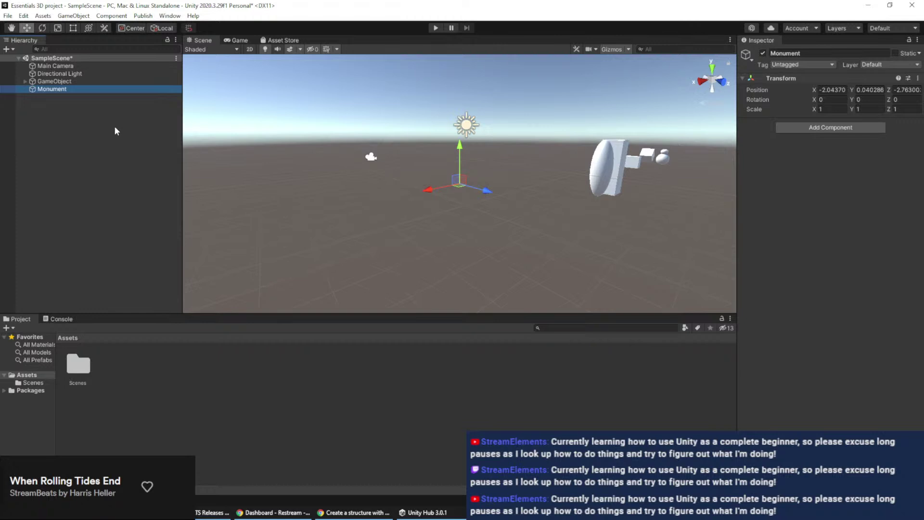
{"action": "scroll", "coordinate": [388, 200], "scroll_direction": "down", "scroll_amount": 2}
{"action": "scroll", "coordinate": [424, 195], "scroll_direction": "up", "scroll_amount": 5}
{"action": "scroll", "coordinate": [466, 189], "scroll_direction": "down", "scroll_amount": 3}
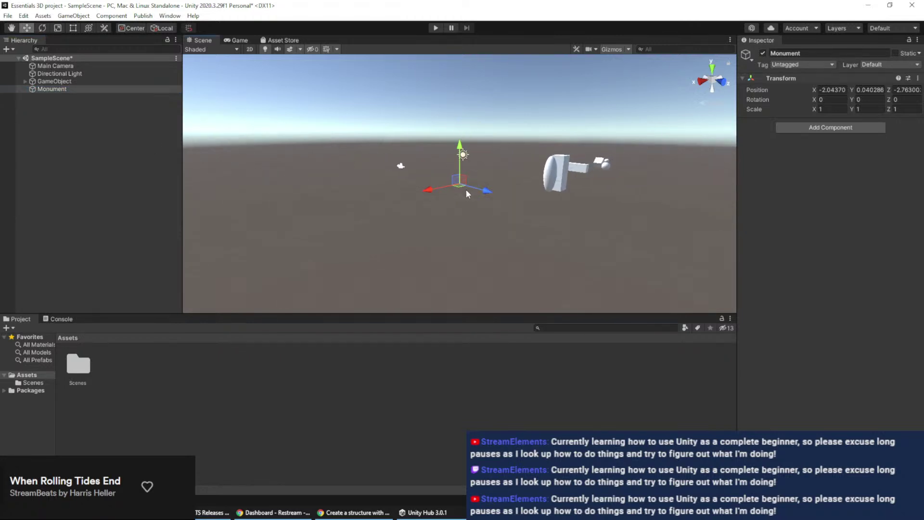
{"action": "left_click", "coordinate": [50, 89]}
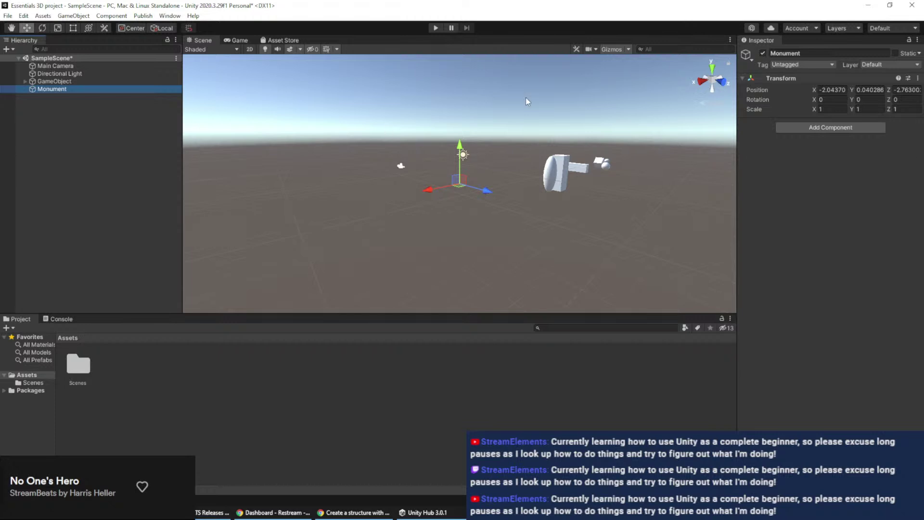
{"action": "left_click", "coordinate": [917, 78]}
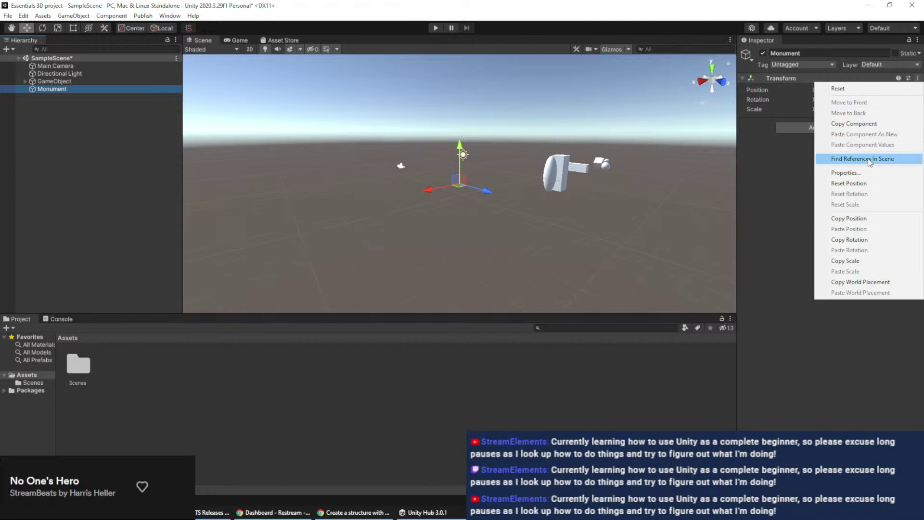
{"action": "left_click", "coordinate": [866, 183]}
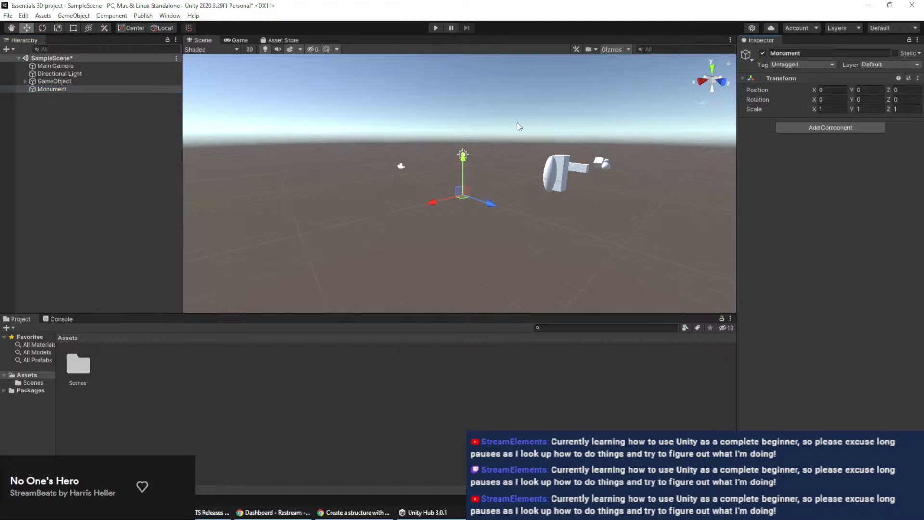
Add a 3D cube as a child of Monument and name it Floor
{"action": "scroll", "coordinate": [458, 216], "scroll_direction": "up", "scroll_amount": 3}
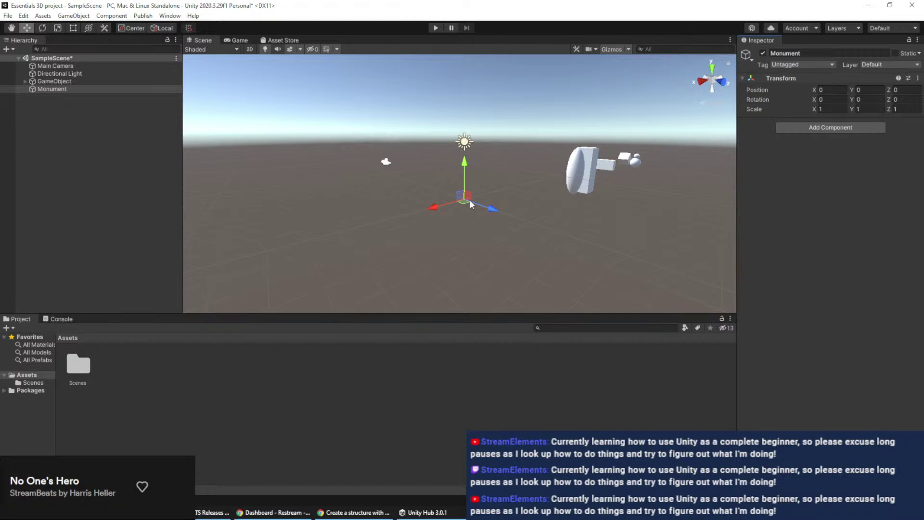
{"action": "scroll", "coordinate": [476, 201], "scroll_direction": "up", "scroll_amount": 3}
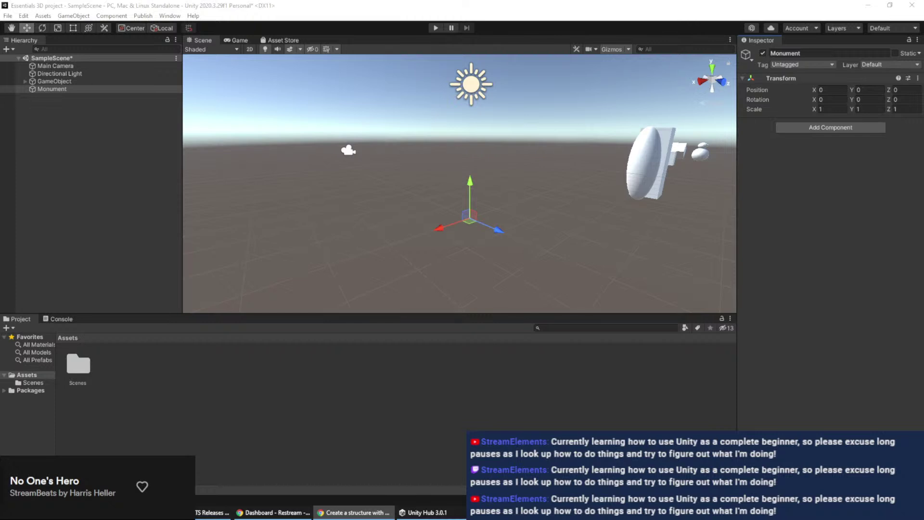
{"action": "right_click", "coordinate": [67, 89]}
{"action": "mouse_move", "coordinate": [97, 223]}
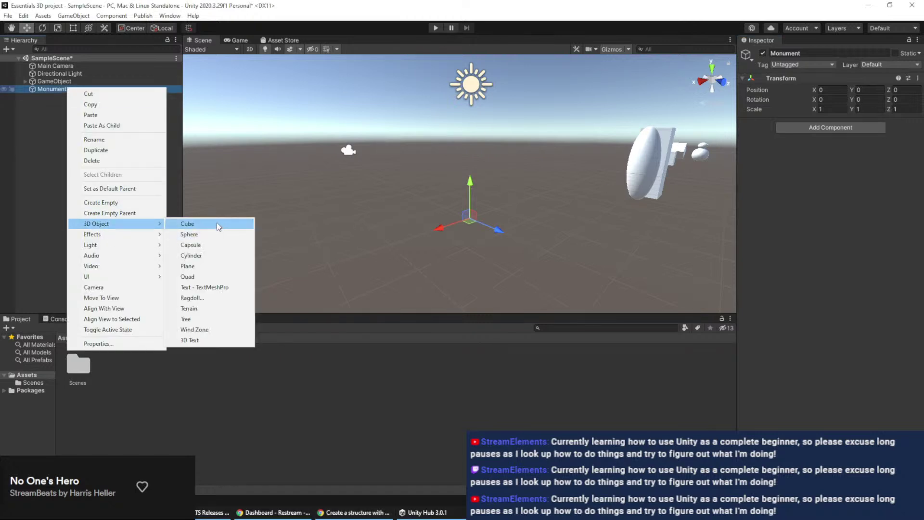
{"action": "left_click", "coordinate": [219, 224]}
{"action": "type", "text": "Floor"}
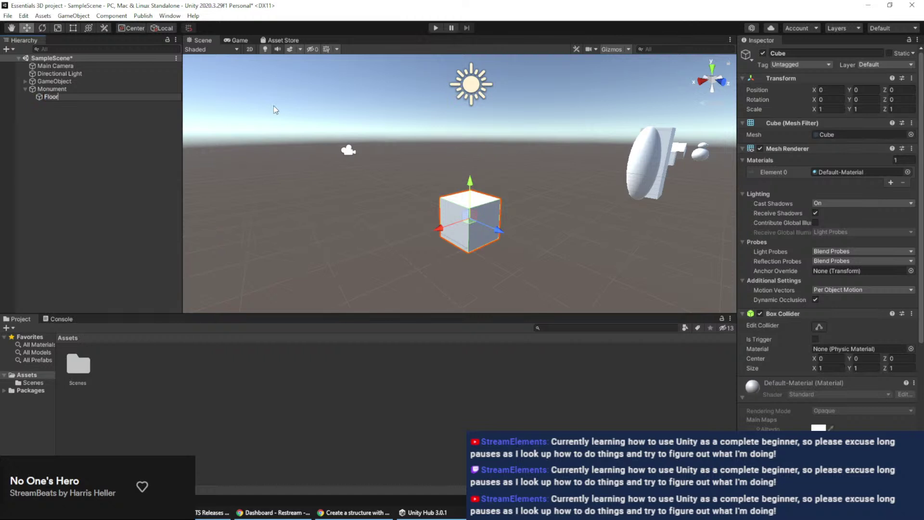
{"action": "key", "text": "Return"}
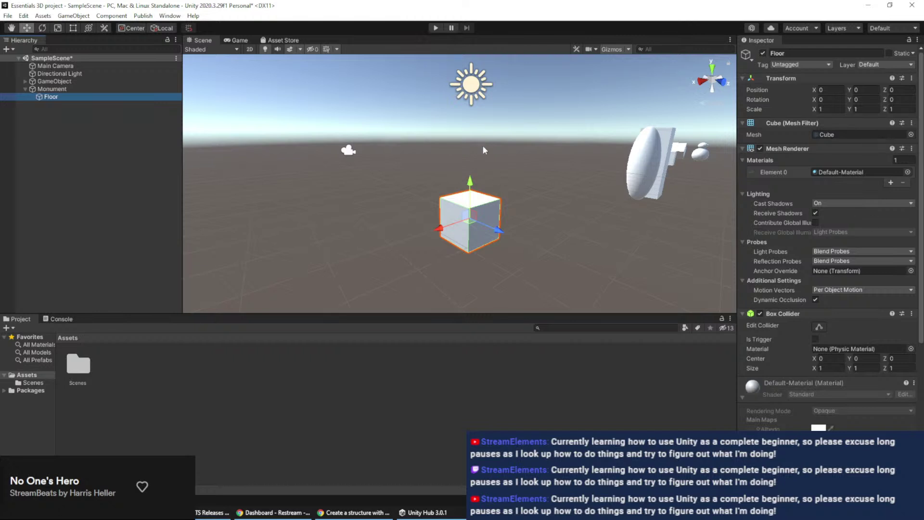
Duplicate the Floor cube seven times inside Monument
{"action": "key", "text": "ctrl+d"}
{"action": "key", "text": "ctrl+d"}
{"action": "key", "text": "ctrl+d"}
{"action": "key", "text": "ctrl+d"}
{"action": "key", "text": "ctrl+d"}
{"action": "key", "text": "ctrl+d"}
{"action": "key", "text": "ctrl+d"}
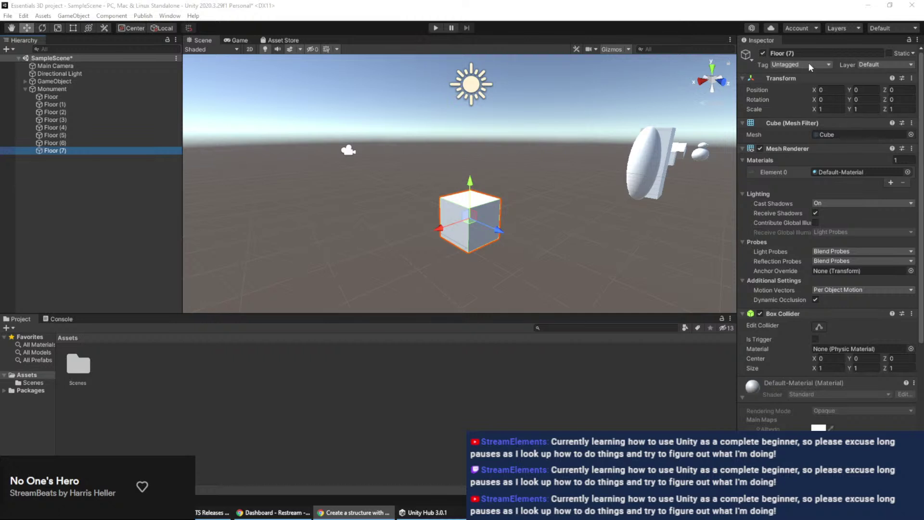
Set the scale of the original Floor cube to 20 in X, 0.2 in Y and 20 in Z
{"action": "left_click", "coordinate": [50, 96]}
{"action": "left_click", "coordinate": [826, 110]}
{"action": "type", "text": "20"}
{"action": "key", "text": "Tab"}
{"action": "type", "text": "0"}
{"action": "key", "text": "Tab"}
{"action": "type", "text": "20"}
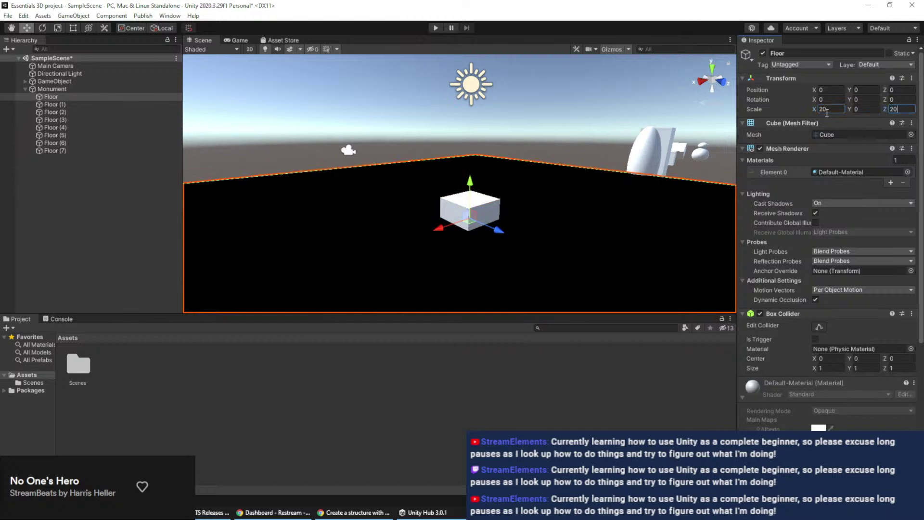
{"action": "key", "text": "shift+Tab"}
{"action": "type", "text": "0.2"}
{"action": "key", "text": "Tab"}
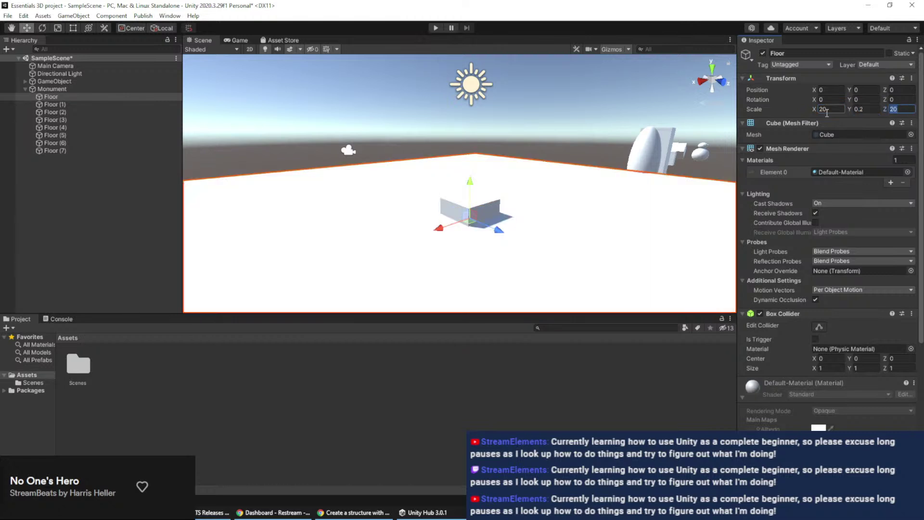
Move the older GameObject group along the X axis to about -32.35, clear of the enlarged floor
{"action": "scroll", "coordinate": [616, 127], "scroll_direction": "down", "scroll_amount": 5}
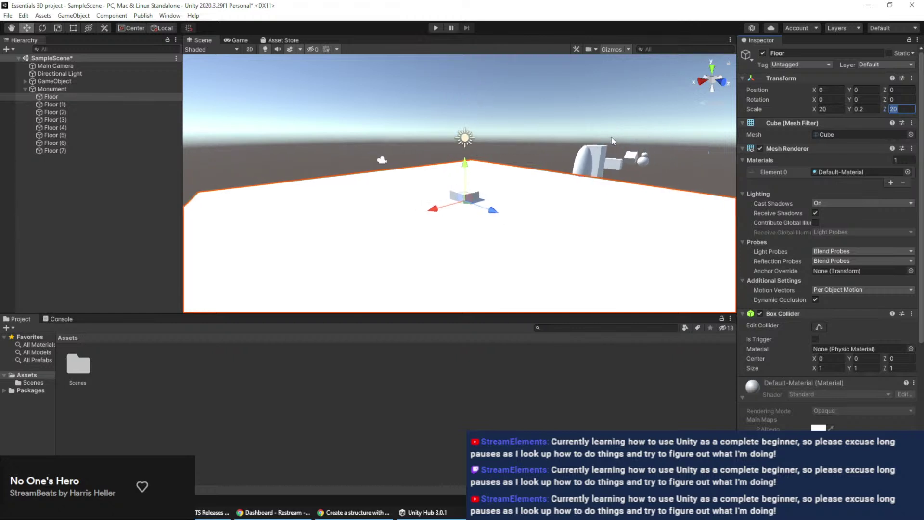
{"action": "middle_click_drag", "start_coordinate": [585, 144], "coordinate": [274, 183]}
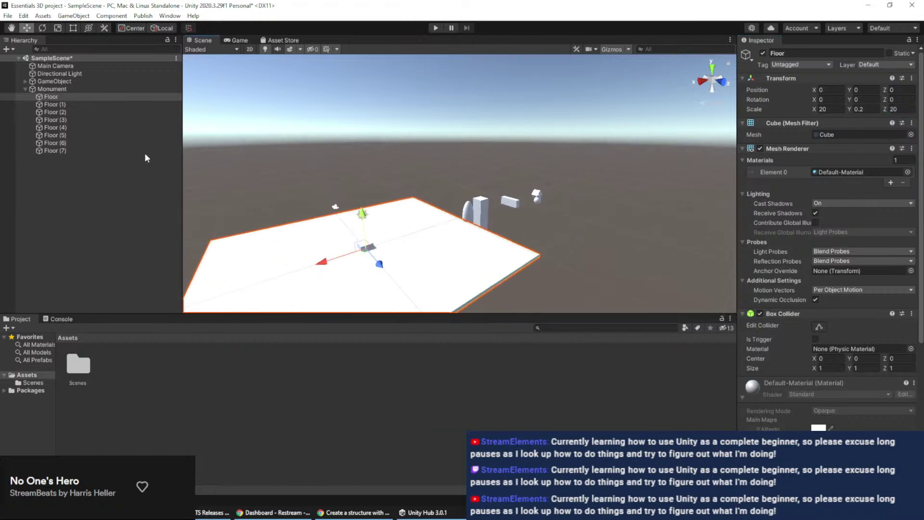
{"action": "left_click", "coordinate": [71, 82]}
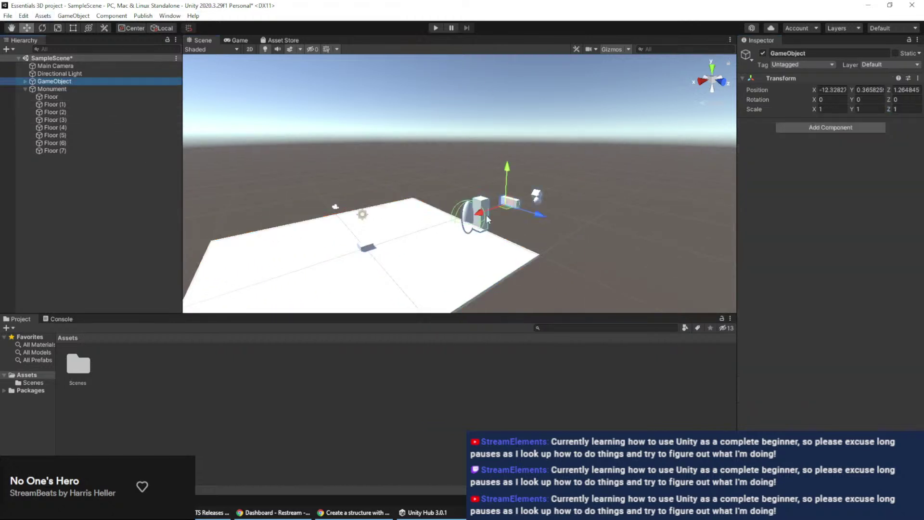
{"action": "left_click_drag", "start_coordinate": [498, 210], "coordinate": [562, 206]}
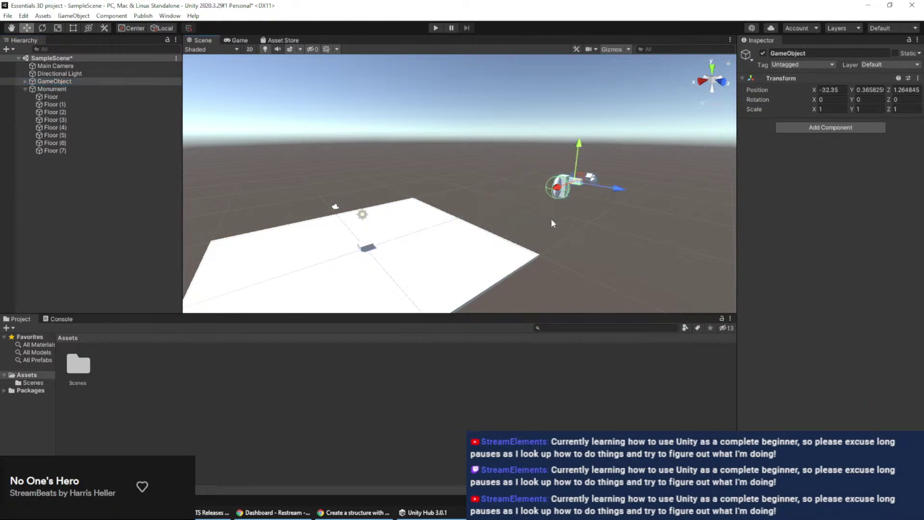
Set the Y scale of all seven duplicates, Floor (1) through Floor (7), to 0.2 together
{"action": "left_click_drag", "start_coordinate": [433, 254], "coordinate": [532, 166], "text": "alt"}
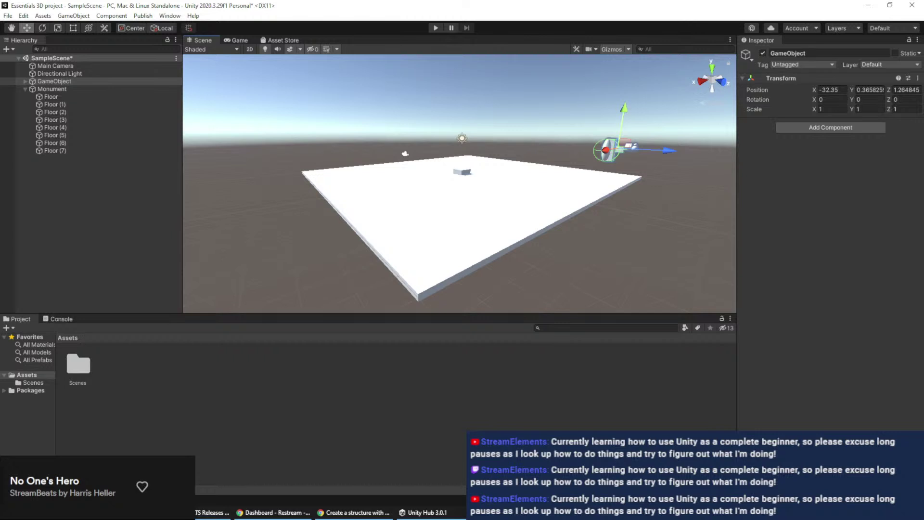
{"action": "left_click", "coordinate": [61, 104]}
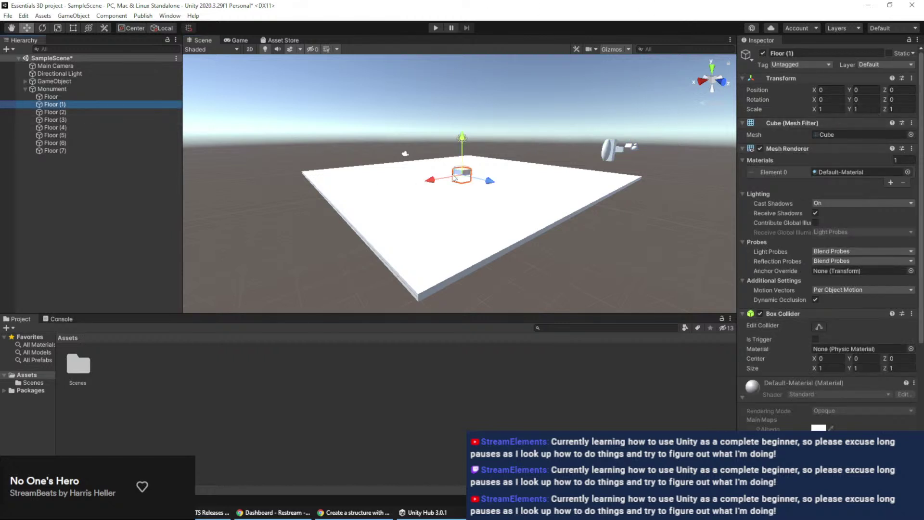
{"action": "left_click", "coordinate": [70, 156]}
{"action": "left_click", "coordinate": [68, 105]}
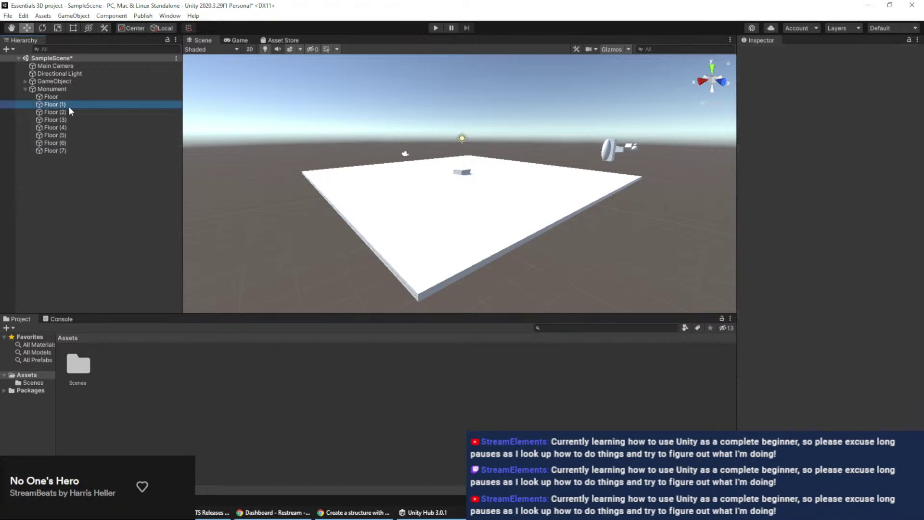
{"action": "left_click", "coordinate": [66, 151], "text": "shift"}
{"action": "left_click", "coordinate": [862, 109]}
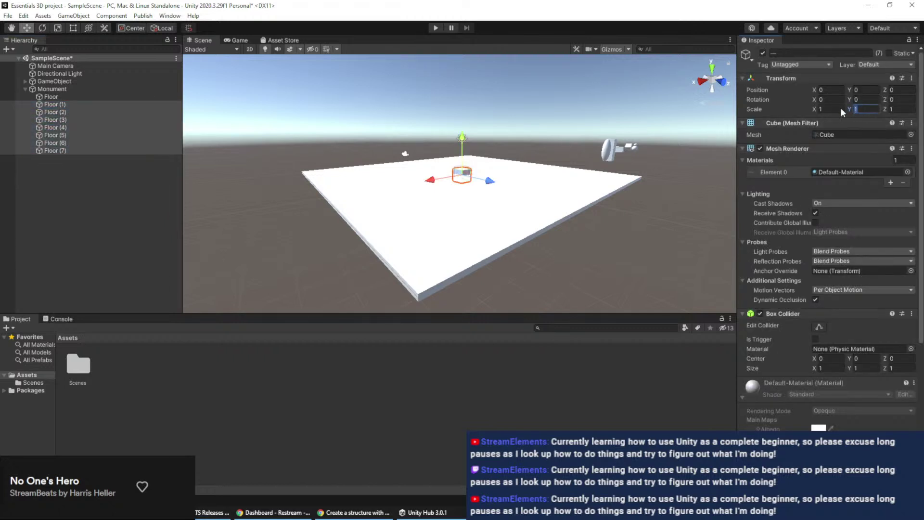
{"action": "type", "text": "0.2"}
{"action": "left_click", "coordinate": [858, 88]}
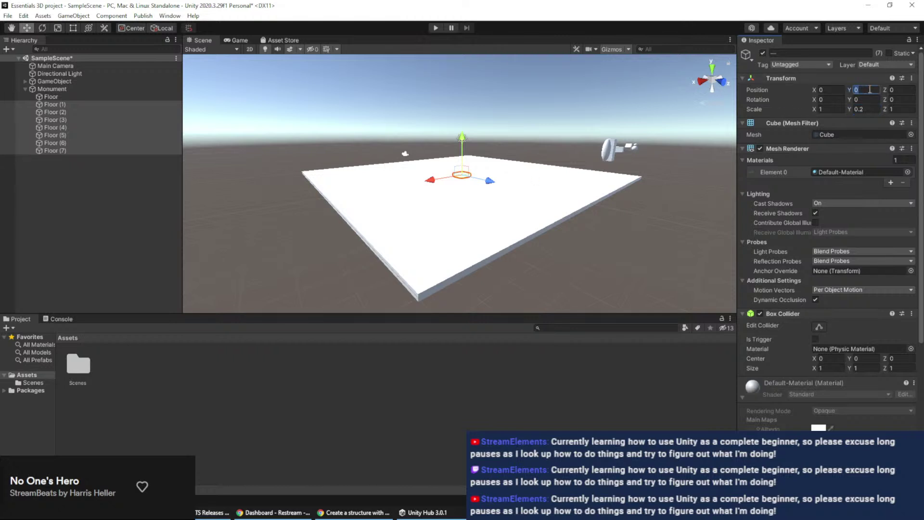
Set the Y position of Floor (1) to 0.2 and open its X scale for editing
{"action": "left_click", "coordinate": [67, 105]}
{"action": "left_click", "coordinate": [865, 89]}
{"action": "type", "text": "0.2"}
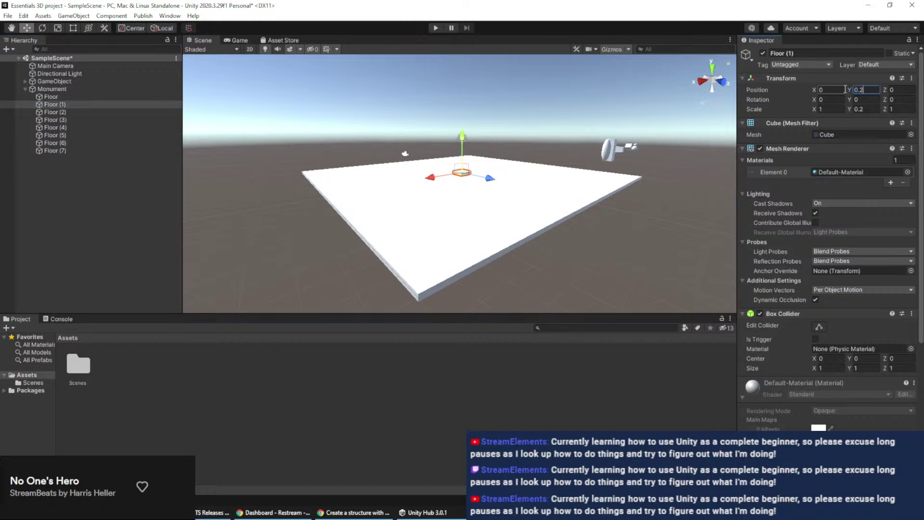
{"action": "left_click", "coordinate": [832, 109]}
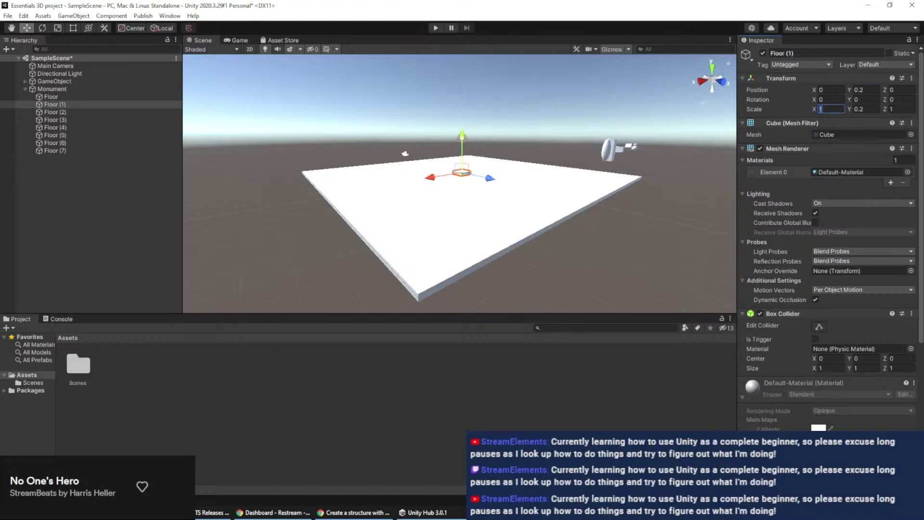
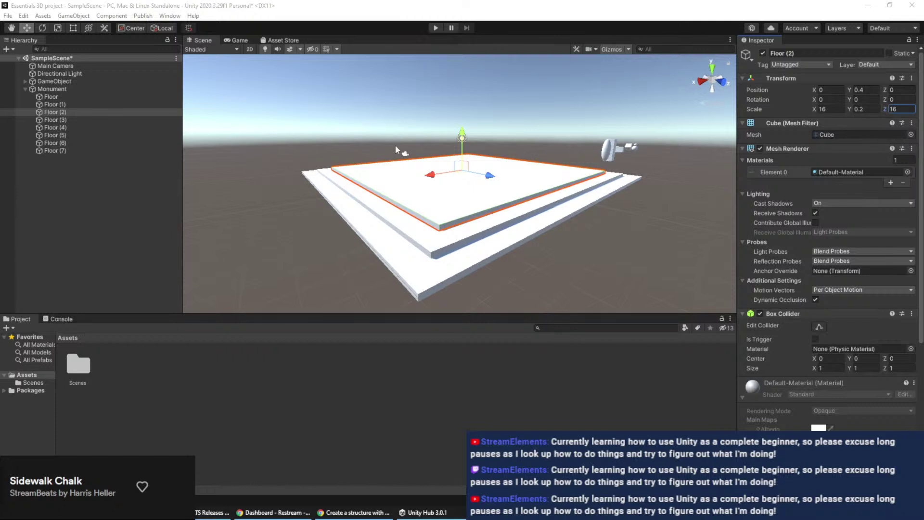
Raise Floor (3) to a Y position of 0.6 and set its X and Z scale to 14
{"action": "left_click", "coordinate": [62, 120]}
{"action": "left_click", "coordinate": [871, 89]}
{"action": "type", "text": "0.6"}
{"action": "key", "text": "Tab"}
{"action": "key", "text": "Tab"}
{"action": "key", "text": "Tab"}
{"action": "key", "text": "Tab"}
{"action": "key", "text": "Tab"}
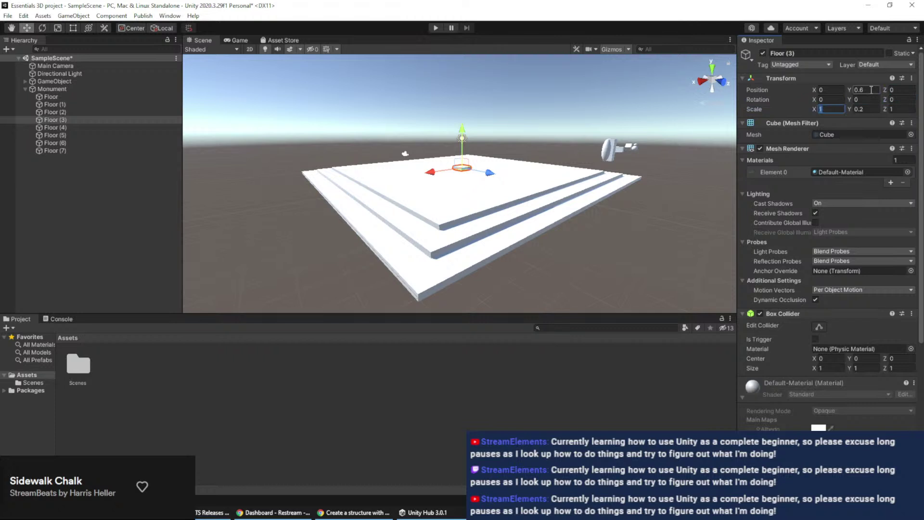
{"action": "type", "text": "14"}
{"action": "key", "text": "Tab"}
{"action": "key", "text": "Tab"}
{"action": "type", "text": "14"}
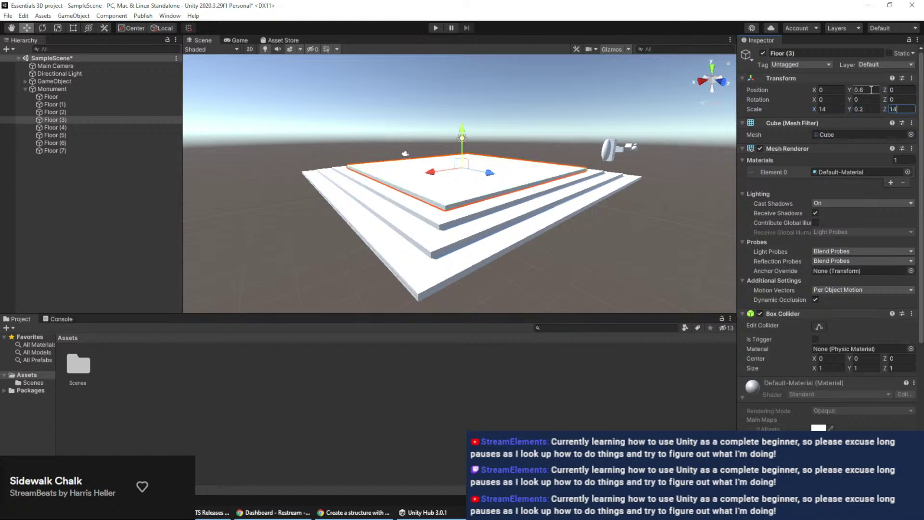
Raise Floor (4) to Y position 0.8 and set its X and Z scale to 12
{"action": "left_click", "coordinate": [85, 127]}
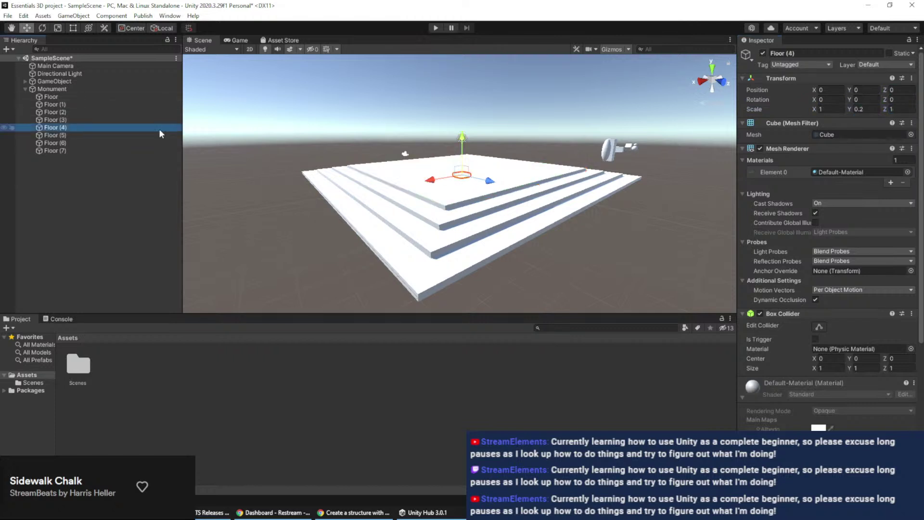
{"action": "left_click", "coordinate": [869, 91]}
{"action": "type", "text": ".8"}
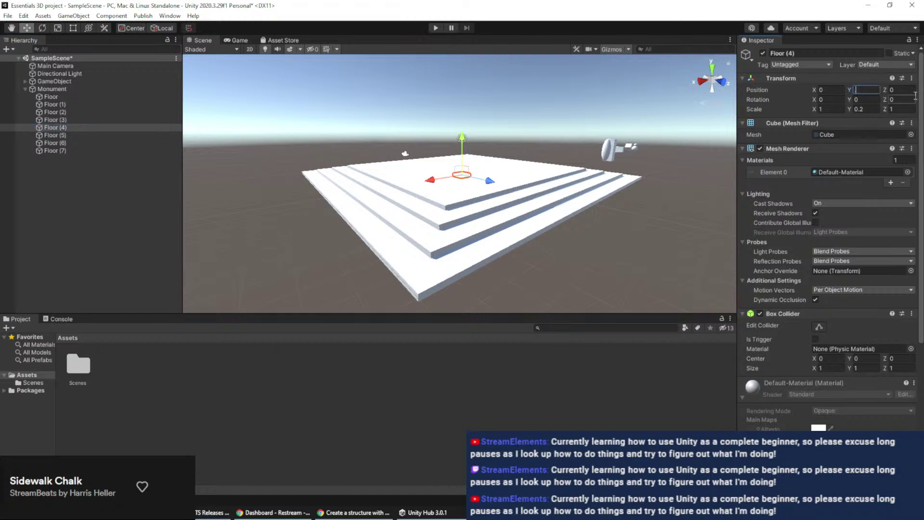
{"action": "key", "text": "Tab"}
{"action": "key", "text": "Tab"}
{"action": "key", "text": "Tab"}
{"action": "key", "text": "Tab"}
{"action": "key", "text": "Tab"}
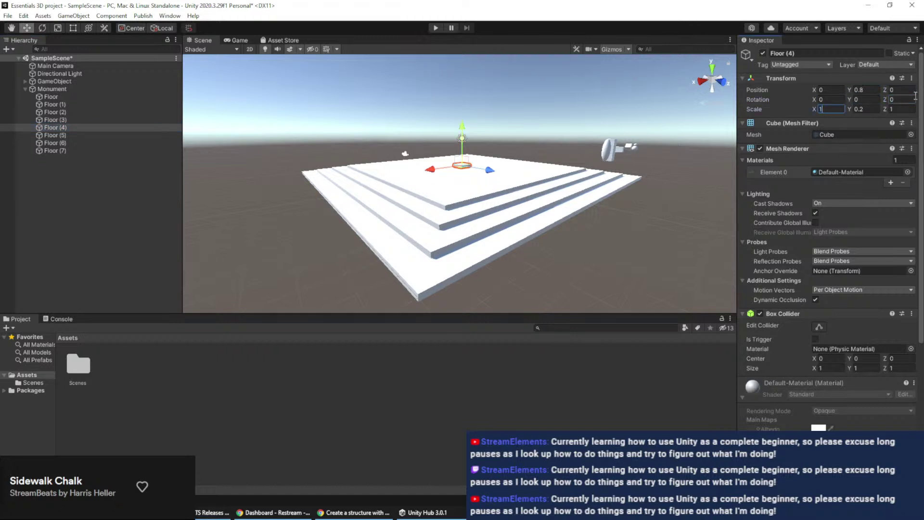
{"action": "type", "text": "12"}
{"action": "key", "text": "Tab"}
{"action": "key", "text": "Tab"}
{"action": "key", "text": "Tab"}
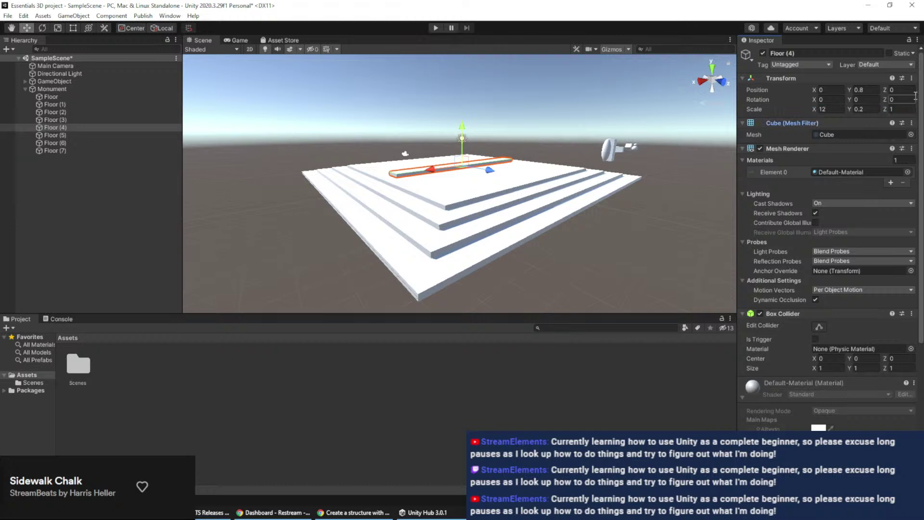
{"action": "left_click", "coordinate": [901, 110]}
{"action": "type", "text": "12"}
{"action": "key", "text": "Return"}
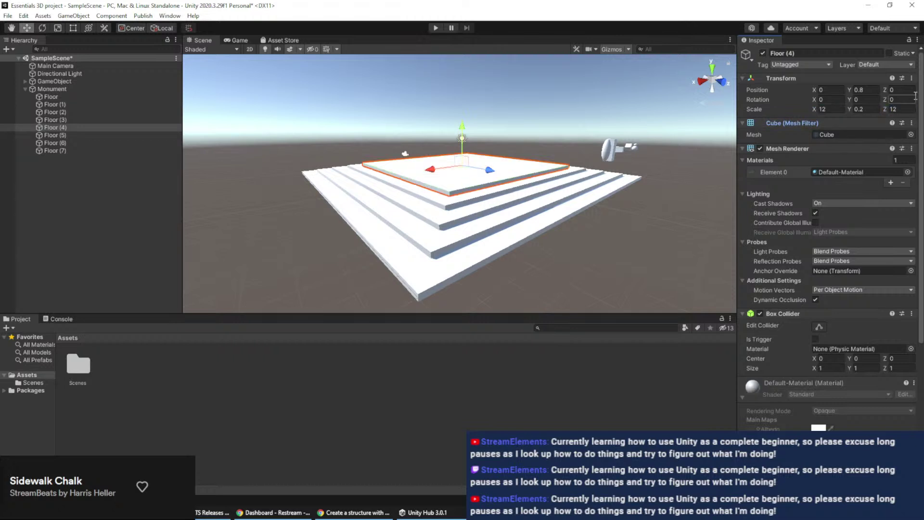
Raise Floor (5) to Y position 1 and set its X and Z scale to 10
{"action": "left_click", "coordinate": [105, 135]}
{"action": "left_click", "coordinate": [855, 89]}
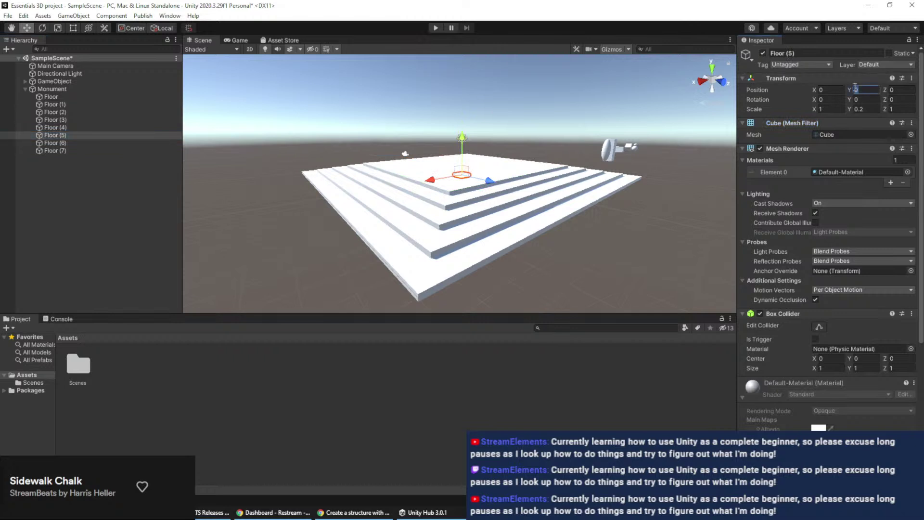
{"action": "type", "text": "1"}
{"action": "key", "text": "Tab"}
{"action": "key", "text": "Tab"}
{"action": "key", "text": "Tab"}
{"action": "key", "text": "Tab"}
{"action": "key", "text": "Tab"}
{"action": "type", "text": "10"}
{"action": "key", "text": "Tab"}
{"action": "key", "text": "Tab"}
{"action": "key", "text": "Tab"}
{"action": "key", "text": "shift+Tab"}
{"action": "type", "text": "10"}
{"action": "key", "text": "Tab"}
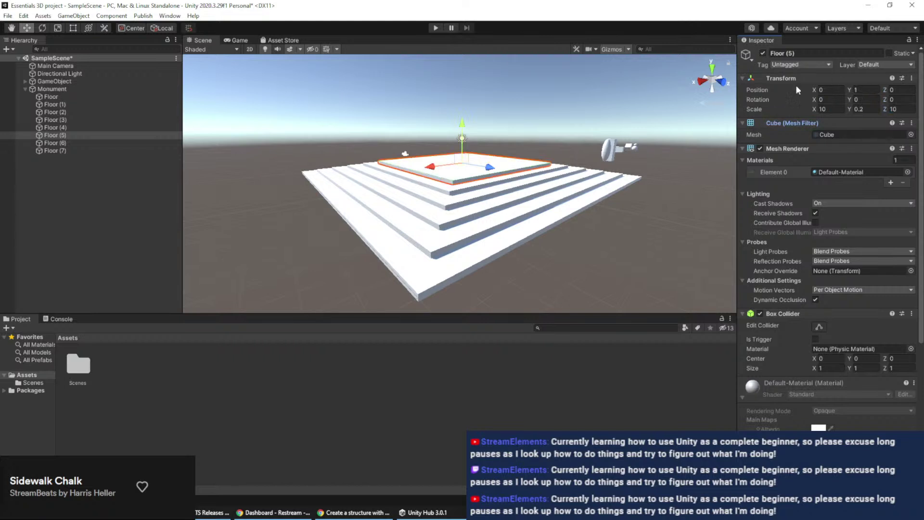
Raise Floor (6) to Y position 1.2 and set its X and Z scale to 8
{"action": "left_click", "coordinate": [105, 143]}
{"action": "left_click", "coordinate": [872, 90]}
{"action": "type", "text": "1.2"}
{"action": "key", "text": "Tab"}
{"action": "key", "text": "Tab"}
{"action": "key", "text": "Tab"}
{"action": "key", "text": "Tab"}
{"action": "key", "text": "Tab"}
{"action": "type", "text": "8"}
{"action": "key", "text": "Tab"}
{"action": "key", "text": "Tab"}
{"action": "key", "text": "Tab"}
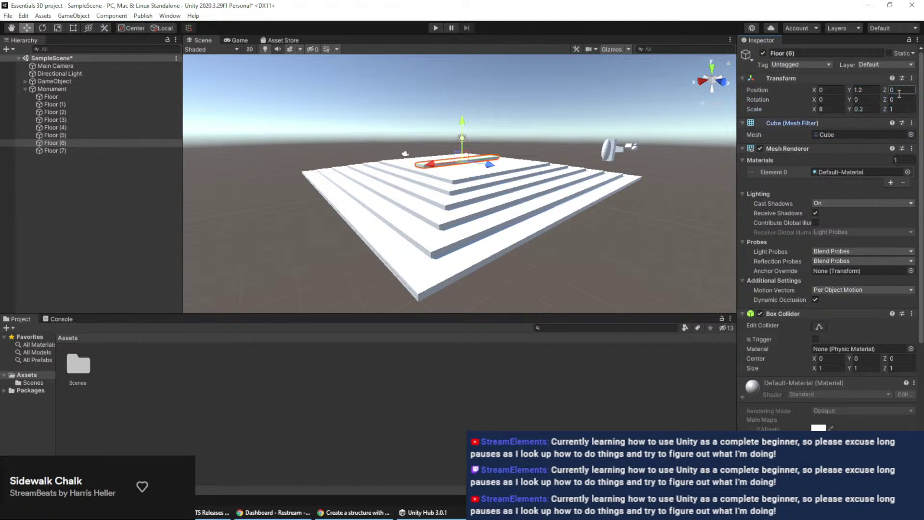
{"action": "key", "text": "shift+Tab"}
{"action": "type", "text": "8"}
{"action": "key", "text": "Tab"}
{"action": "key", "text": "Tab"}
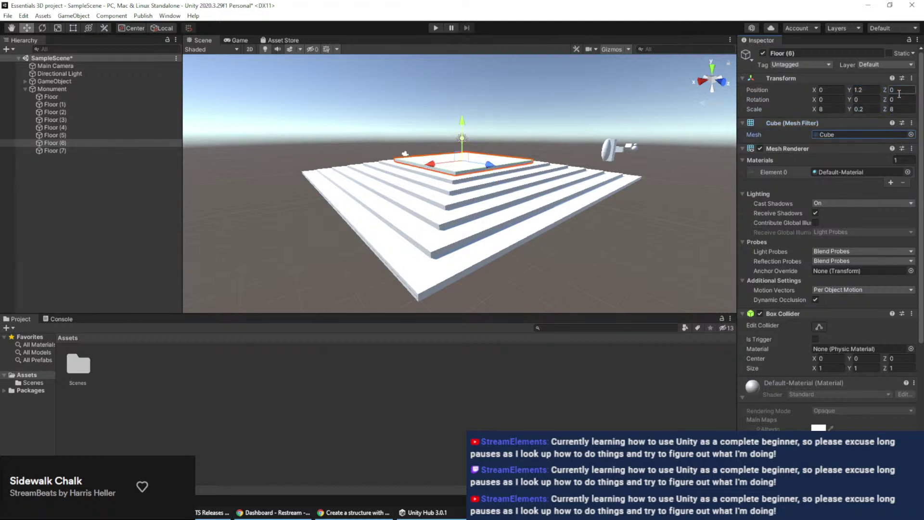
Raise Floor (7) to Y position 1.4 and set its X and Z scale to 6
{"action": "left_click", "coordinate": [82, 143]}
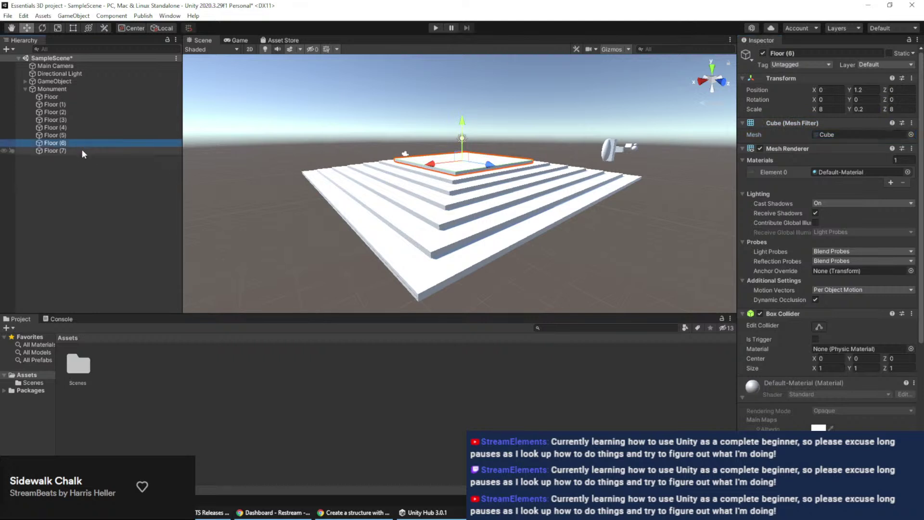
{"action": "left_click", "coordinate": [80, 150]}
{"action": "left_click", "coordinate": [863, 89]}
{"action": "type", "text": "1.4"}
{"action": "key", "text": "Tab"}
{"action": "key", "text": "Tab"}
{"action": "key", "text": "Tab"}
{"action": "key", "text": "Tab"}
{"action": "key", "text": "Tab"}
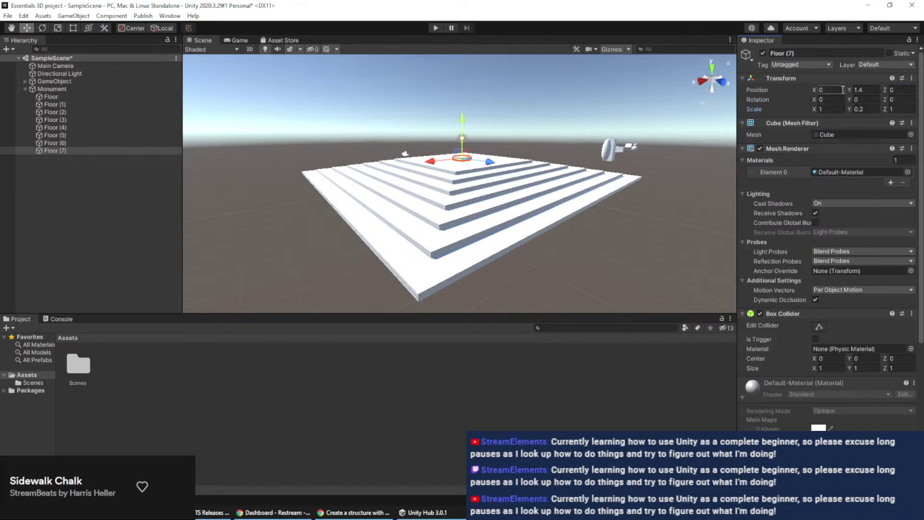
{"action": "type", "text": "6"}
{"action": "key", "text": "Tab"}
{"action": "key", "text": "Tab"}
{"action": "type", "text": "6"}
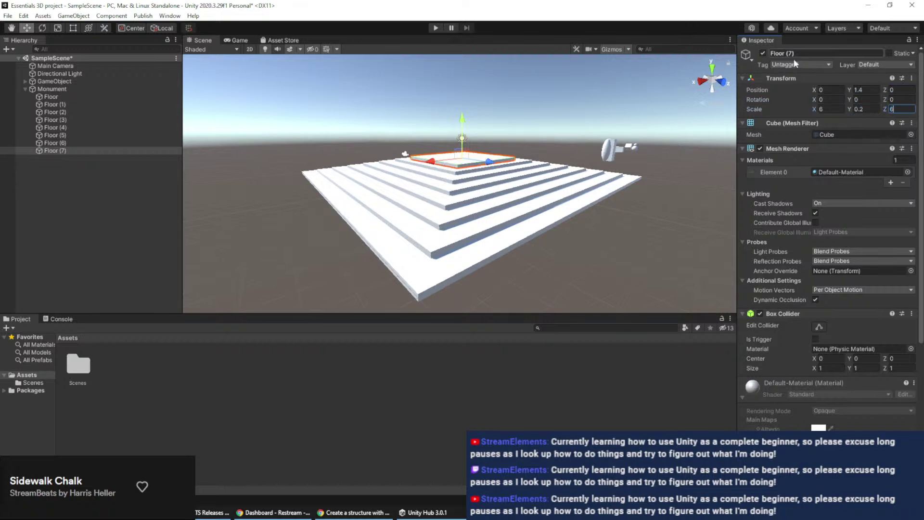
Check the stacked steps of the monument by selecting the floors one by one from Floor (6) to Floor (3)
{"action": "left_click_drag", "start_coordinate": [612, 160], "coordinate": [609, 180], "text": "alt"}
{"action": "left_click_drag", "start_coordinate": [546, 144], "coordinate": [564, 178], "text": "alt"}
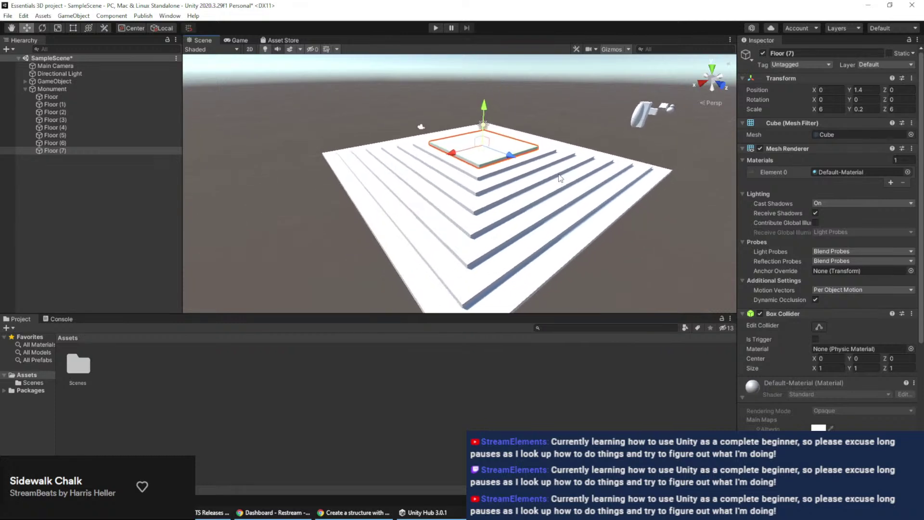
{"action": "left_click", "coordinate": [95, 143]}
{"action": "left_click", "coordinate": [95, 137]}
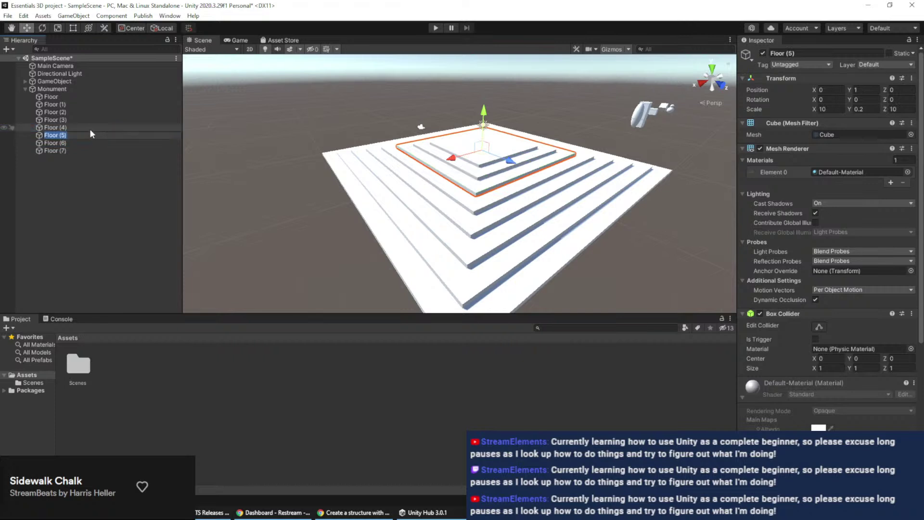
{"action": "left_click", "coordinate": [90, 128]}
{"action": "left_click", "coordinate": [90, 119]}
{"action": "left_click", "coordinate": [89, 118]}
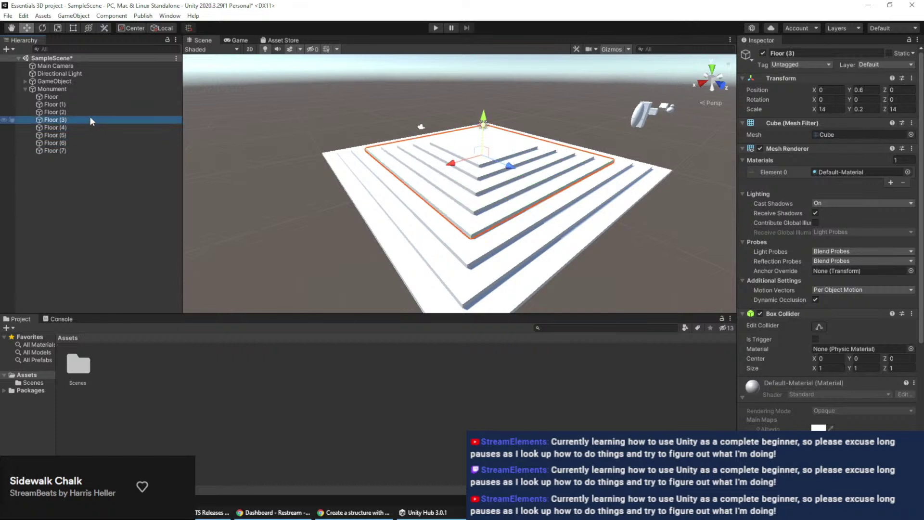
{"action": "type", "text": "3w"}
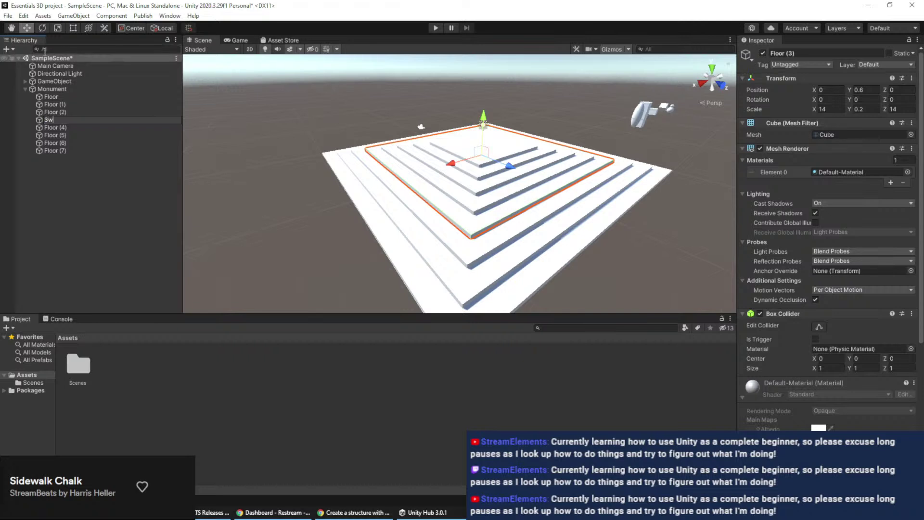
{"action": "key", "text": "Escape"}
{"action": "key", "text": "Down"}
{"action": "left_click", "coordinate": [234, 143]}
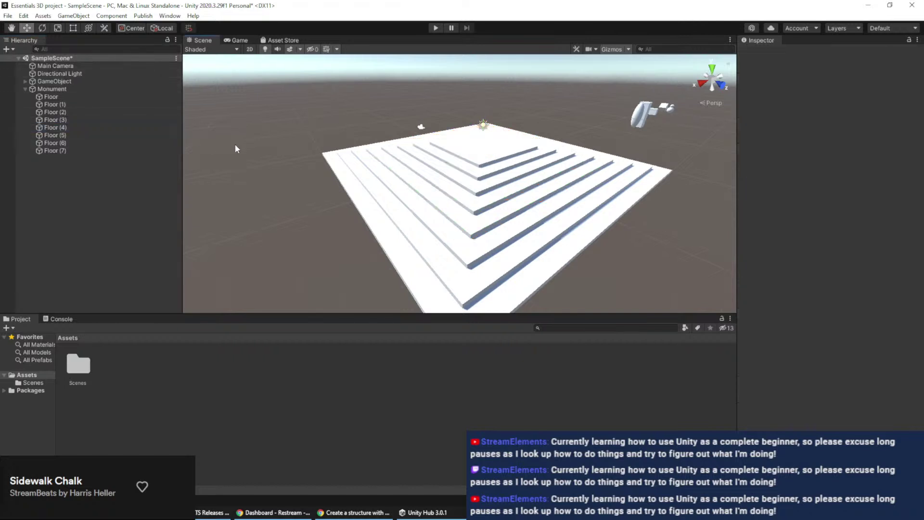
{"action": "key", "text": "e"}
{"action": "left_click", "coordinate": [498, 155]}
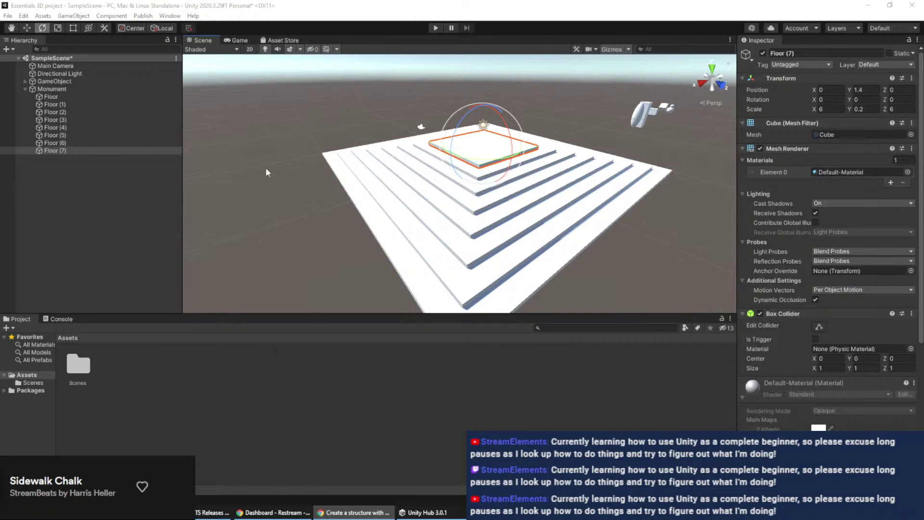
Add a cube as a child of the Monument object and name it Wall
{"action": "right_click", "coordinate": [59, 89]}
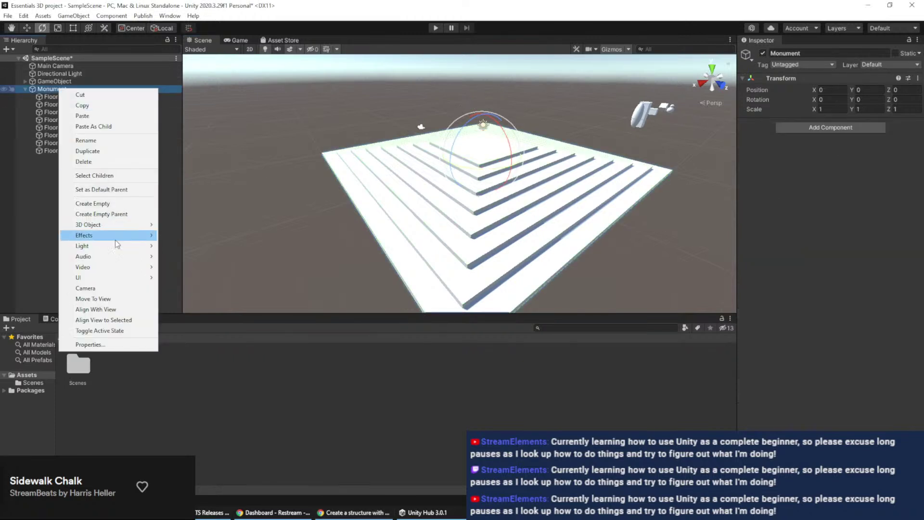
{"action": "mouse_move", "coordinate": [113, 226]}
{"action": "left_click", "coordinate": [173, 225]}
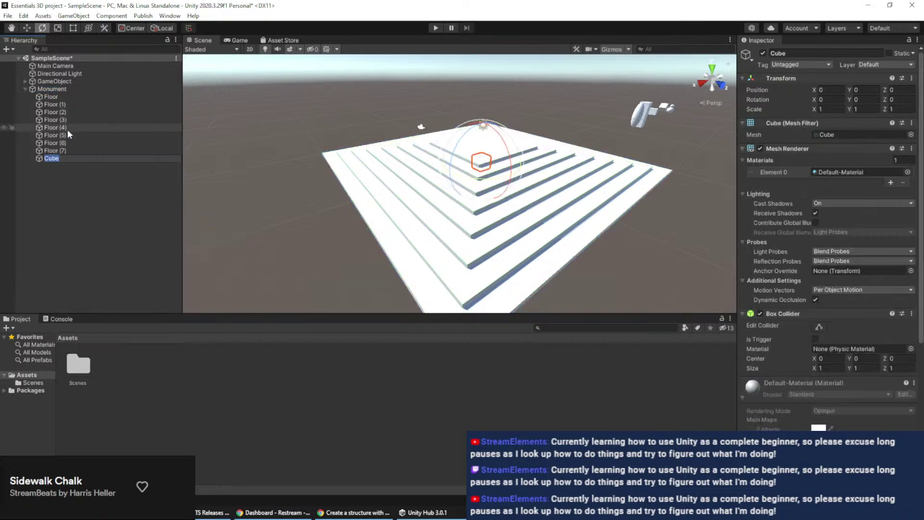
{"action": "type", "text": "Wall"}
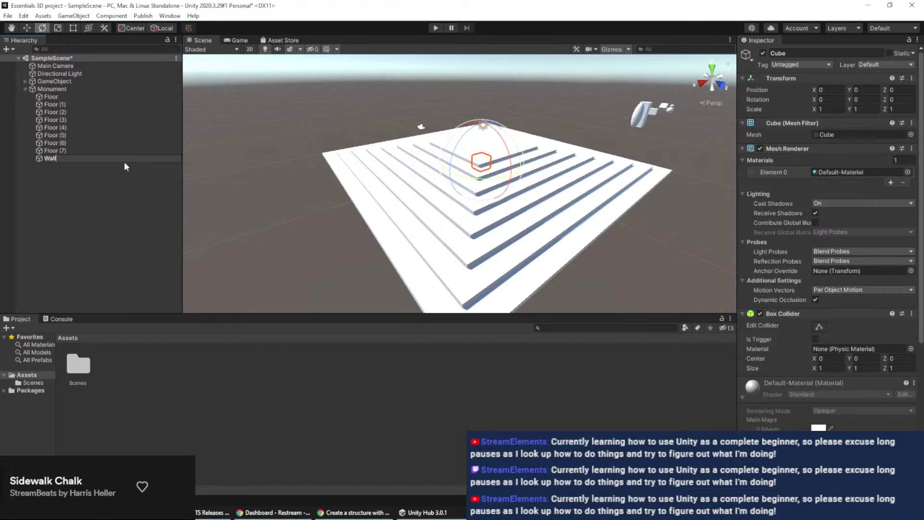
Set the Wall's position to X -6.5, Y 5, Z -6.5
{"action": "left_click", "coordinate": [831, 89]}
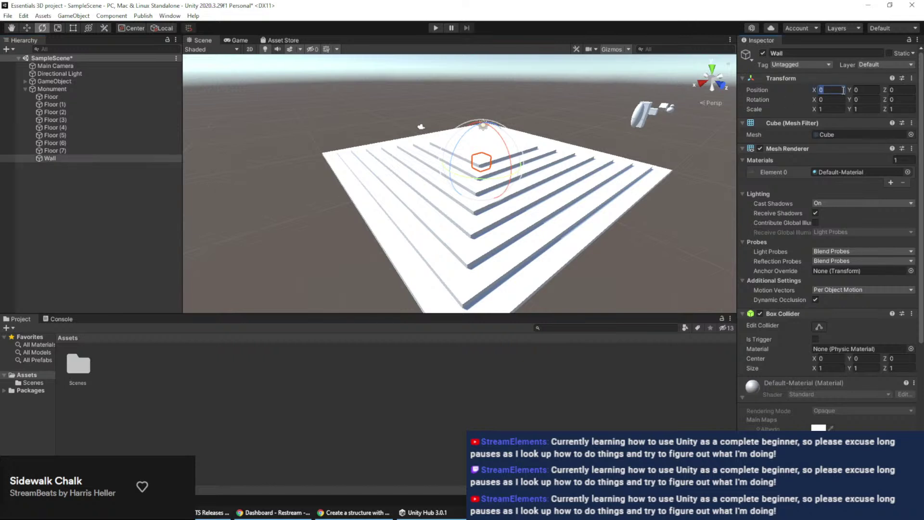
{"action": "type", "text": "-6.5"}
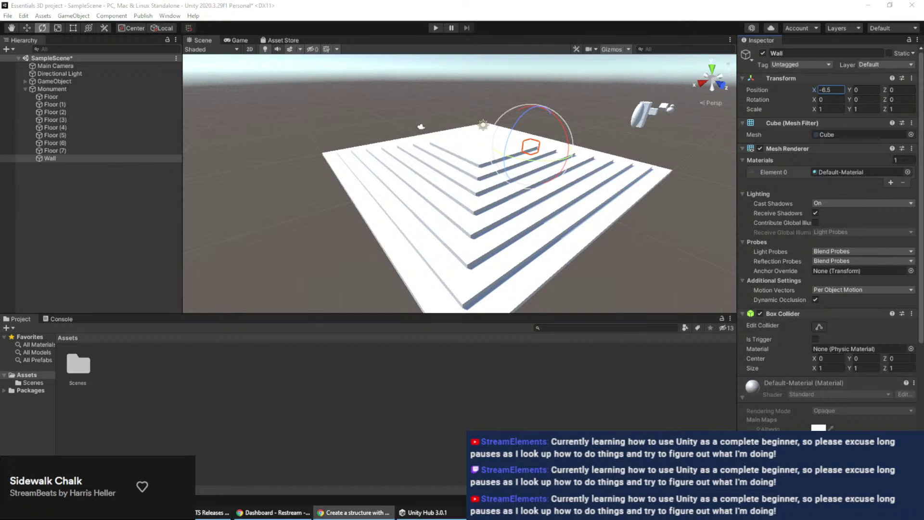
{"action": "left_click", "coordinate": [865, 90]}
{"action": "type", "text": "5"}
{"action": "key", "text": "Tab"}
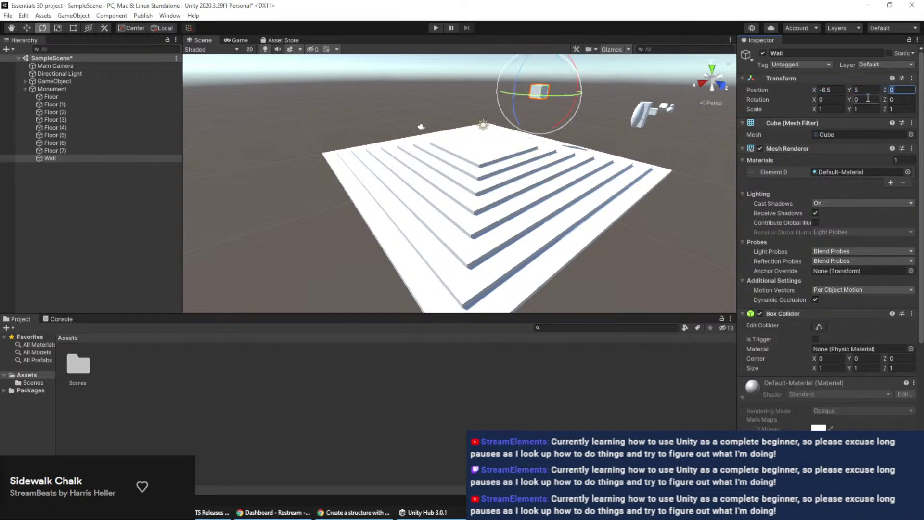
{"action": "type", "text": "-6.5"}
{"action": "key", "text": "Tab"}
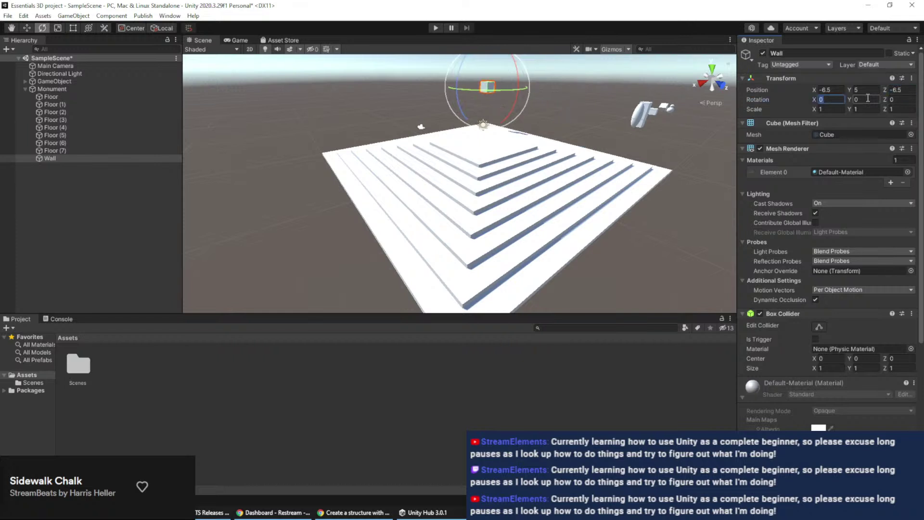
Rotate the Wall 45 degrees about Y and set its scale to X 0.2, Y 10, Z 10
{"action": "key", "text": "Tab"}
{"action": "type", "text": "45"}
{"action": "key", "text": "Tab"}
{"action": "key", "text": "Tab"}
{"action": "type", "text": "0.2"}
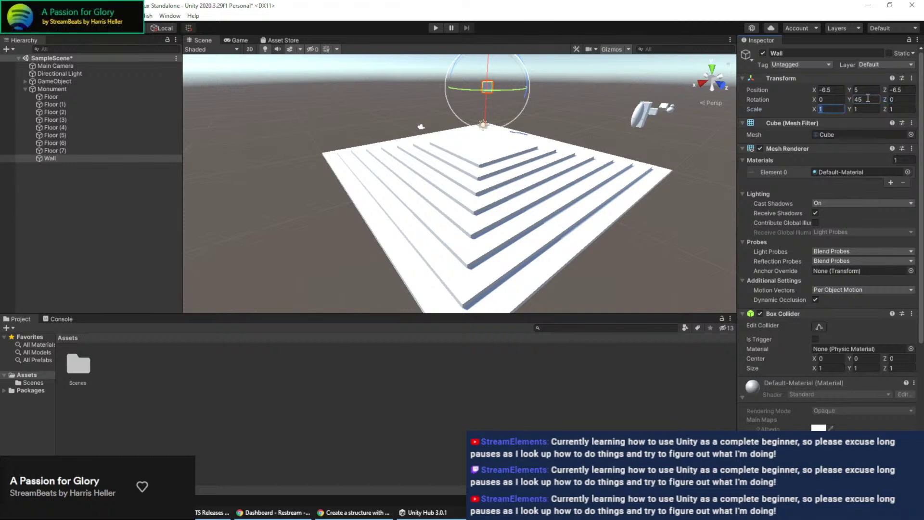
{"action": "key", "text": "Tab"}
{"action": "type", "text": "10"}
{"action": "key", "text": "Tab"}
{"action": "type", "text": "10"}
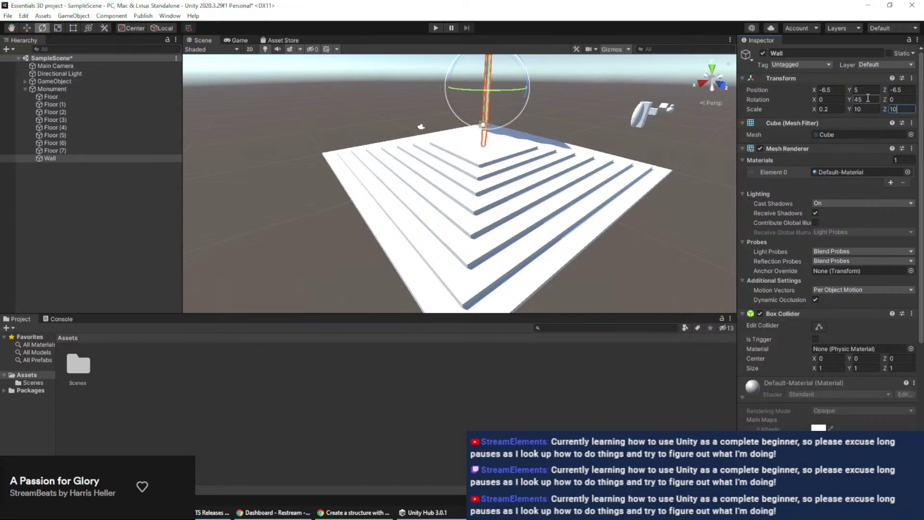
Duplicate the Wall three times within Monument and select the copy Wall (1)
{"action": "right_click_drag", "start_coordinate": [440, 100], "coordinate": [549, 135]}
{"action": "left_click", "coordinate": [67, 158]}
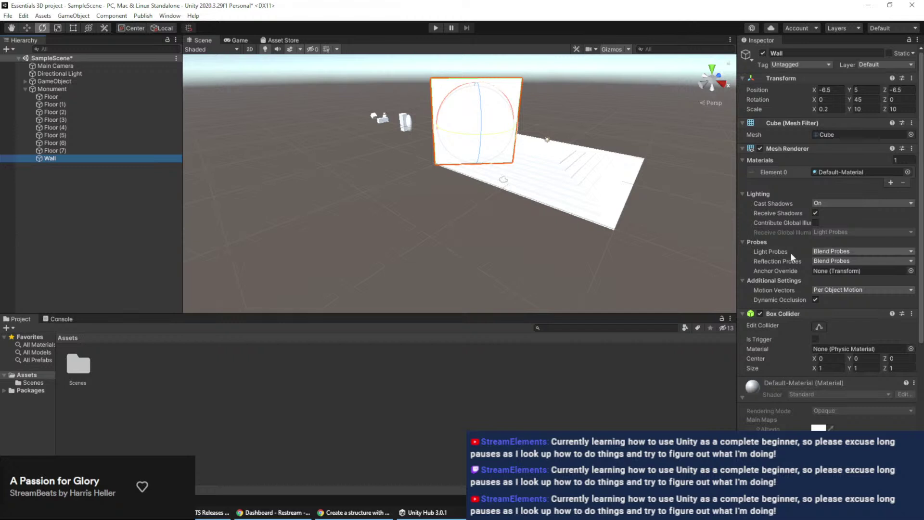
{"action": "key", "text": "ctrl+d"}
{"action": "key", "text": "ctrl+d"}
{"action": "key", "text": "ctrl+d"}
{"action": "left_click", "coordinate": [59, 166]}
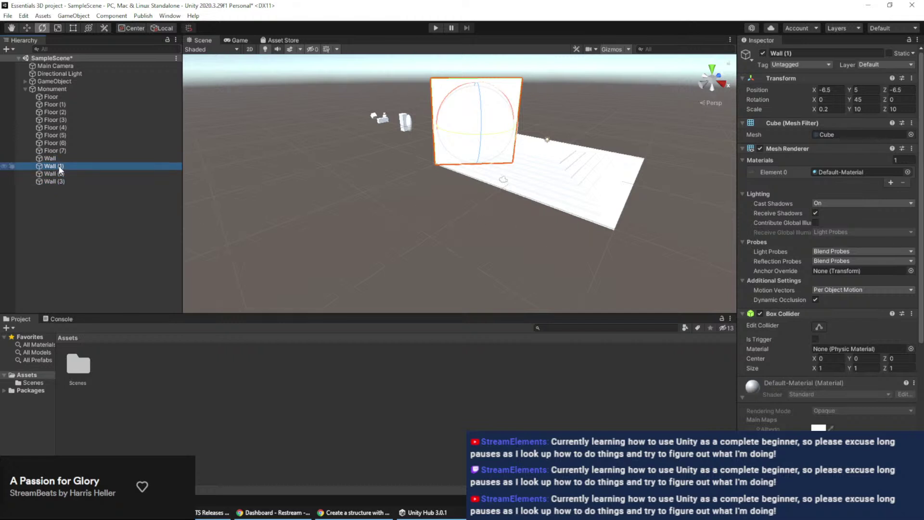
With the scene seen from above, move the Directional Light clear of the monument, to about X 699, Y -1400, Z 229
{"action": "left_click_drag", "start_coordinate": [549, 105], "coordinate": [534, 164], "text": "alt"}
{"action": "left_click", "coordinate": [707, 76]}
{"action": "left_click", "coordinate": [712, 70]}
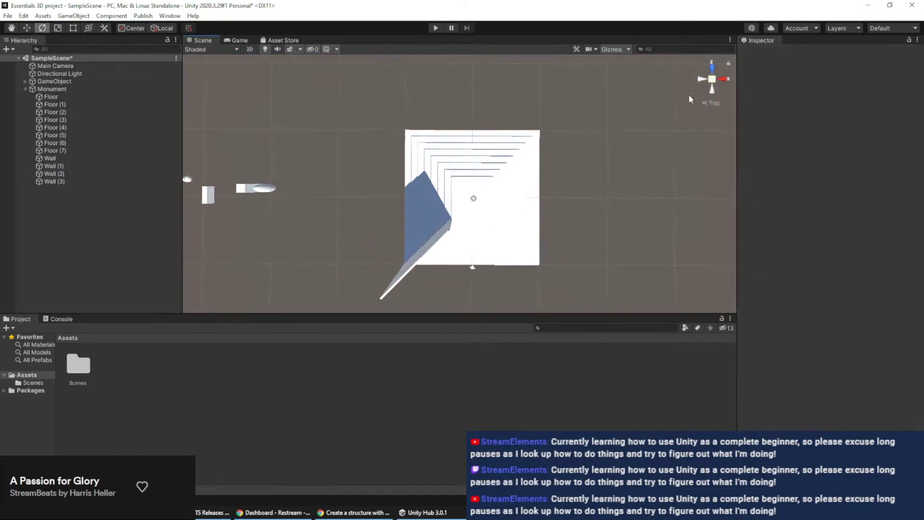
{"action": "middle_click_drag", "start_coordinate": [473, 209], "coordinate": [460, 182]}
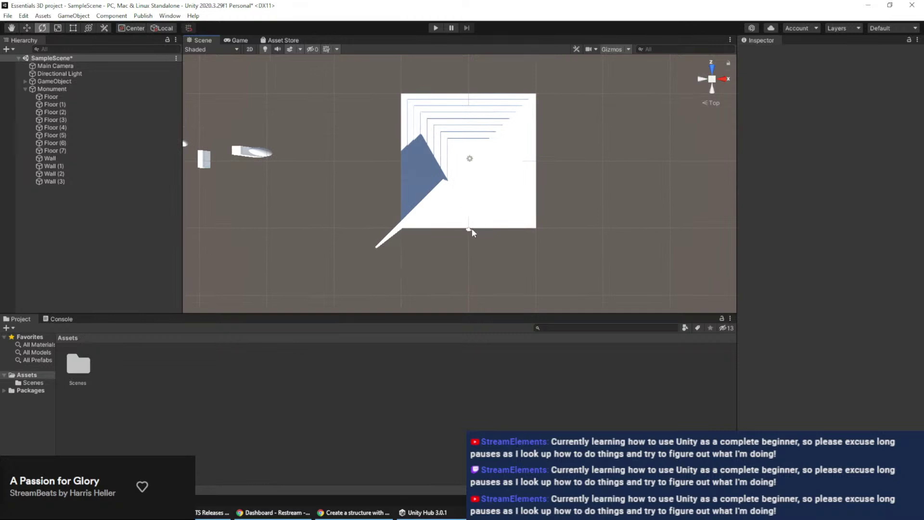
{"action": "left_click", "coordinate": [471, 163]}
{"action": "left_click_drag", "start_coordinate": [470, 158], "coordinate": [470, 159]}
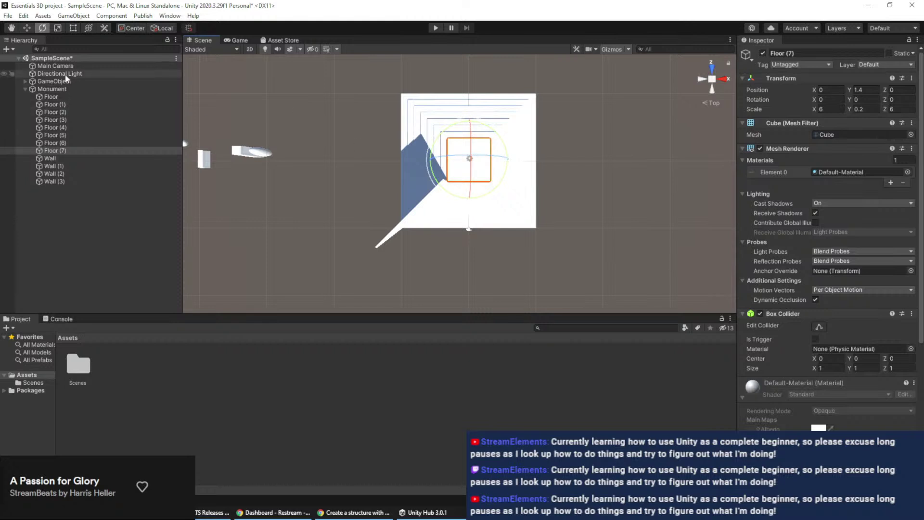
{"action": "key", "text": "2"}
{"action": "key", "text": "2"}
{"action": "key", "text": "w"}
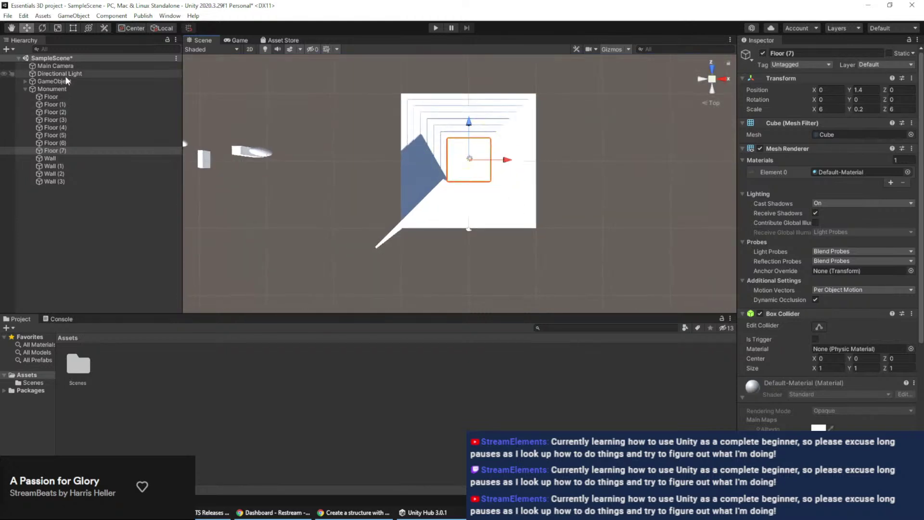
{"action": "left_click", "coordinate": [58, 74]}
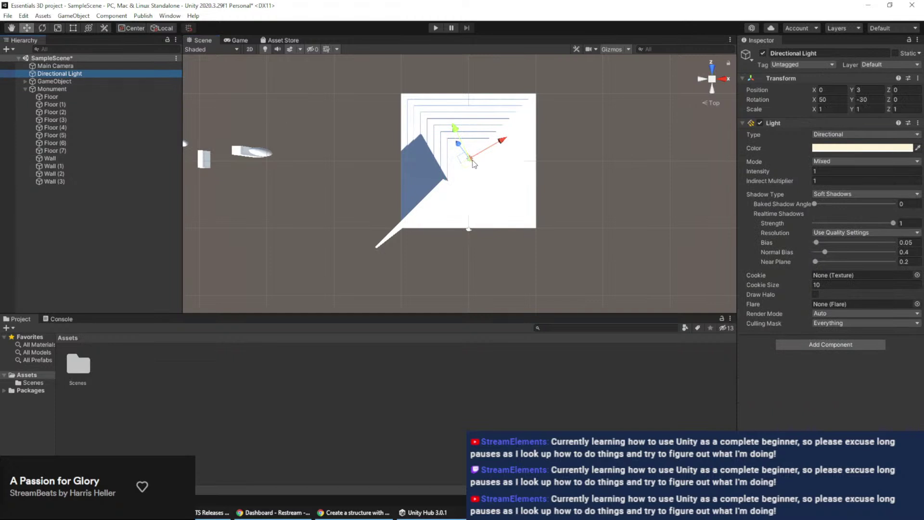
{"action": "left_click_drag", "start_coordinate": [471, 161], "coordinate": [538, 139]}
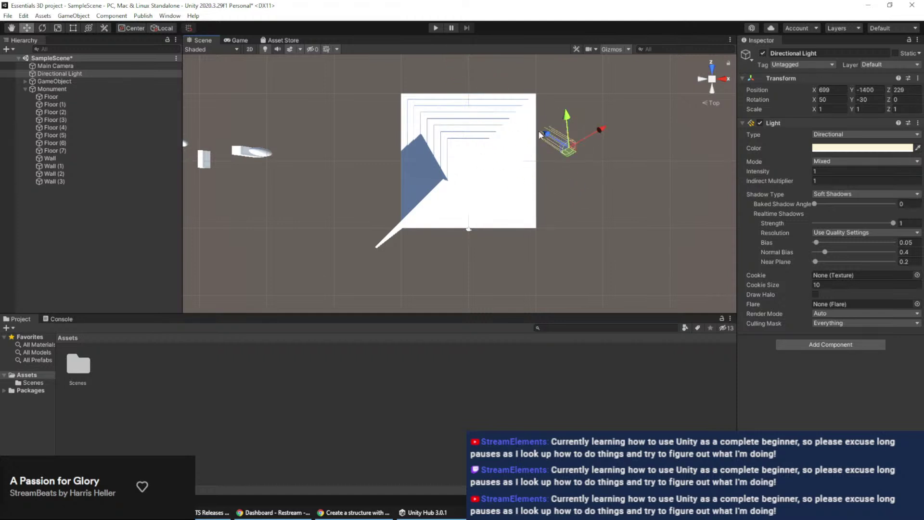
Try rotating the Directional Light to about X 31, Y -30, Z 5 and shifting it beside the monument
{"action": "key", "text": "e"}
{"action": "mouse_move", "coordinate": [614, 137]}
{"action": "left_mouse_down"}
{"action": "mouse_move", "coordinate": [599, 172]}
{"action": "mouse_move", "coordinate": [604, 155]}
{"action": "mouse_move", "coordinate": [591, 134]}
{"action": "mouse_move", "coordinate": [614, 200]}
{"action": "mouse_move", "coordinate": [580, 150]}
{"action": "mouse_move", "coordinate": [574, 164]}
{"action": "mouse_move", "coordinate": [572, 146]}
{"action": "left_mouse_up"}
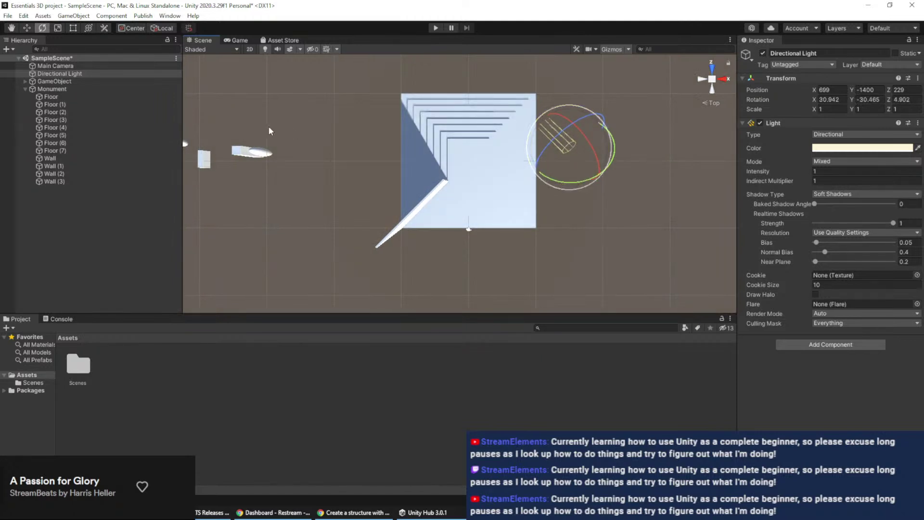
{"action": "key", "text": "w"}
{"action": "left_click_drag", "start_coordinate": [568, 153], "coordinate": [586, 174]}
{"action": "mouse_move", "coordinate": [516, 171]}
{"action": "middle_mouse_down"}
{"action": "mouse_move", "coordinate": [505, 132]}
{"action": "mouse_move", "coordinate": [505, 157]}
{"action": "middle_mouse_up"}
{"action": "left_click_drag", "start_coordinate": [587, 179], "coordinate": [568, 183]}
{"action": "key", "text": "e"}
Reset the Directional Light's position to the origin and try resetting its rotation as well
{"action": "left_click", "coordinate": [917, 78]}
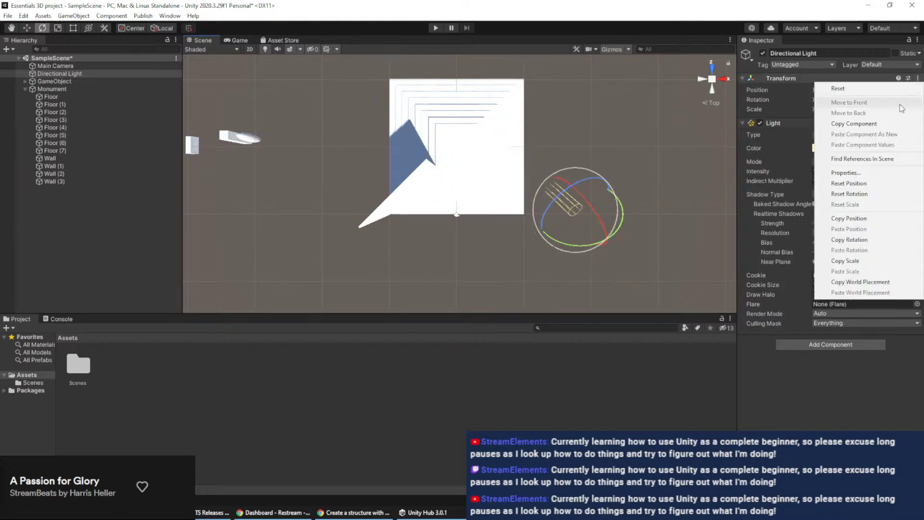
{"action": "left_click", "coordinate": [864, 184]}
{"action": "left_click", "coordinate": [917, 78]}
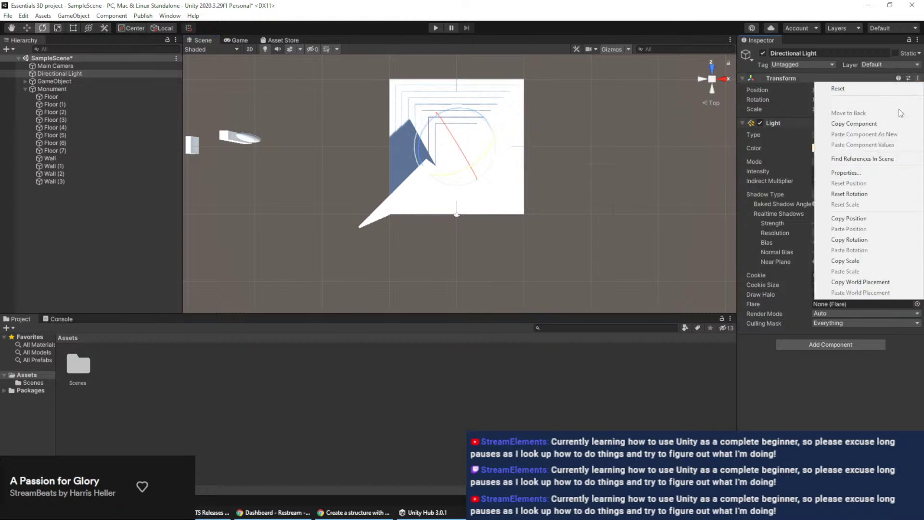
{"action": "left_click", "coordinate": [865, 193]}
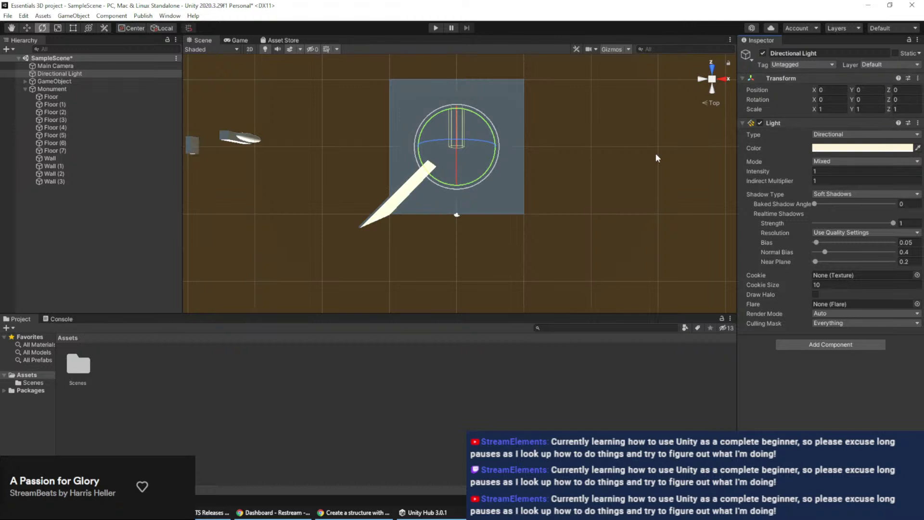
{"action": "left_click", "coordinate": [593, 160]}
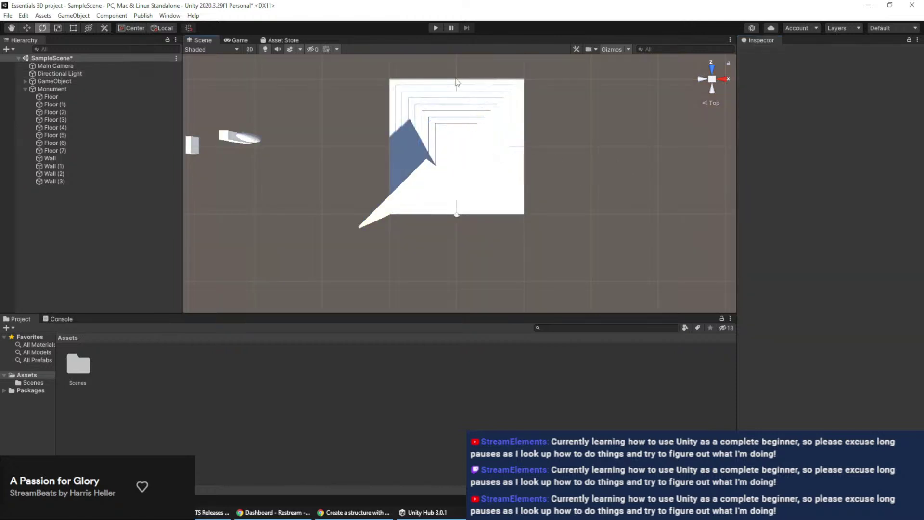
Set the X position of Wall (1) to 6.5
{"action": "left_click", "coordinate": [124, 166]}
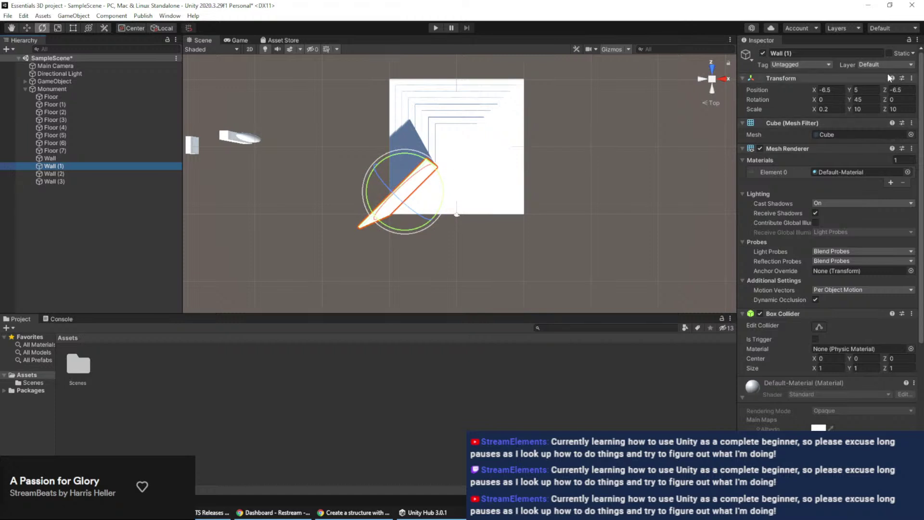
{"action": "left_click", "coordinate": [821, 90]}
{"action": "left_click", "coordinate": [821, 90]}
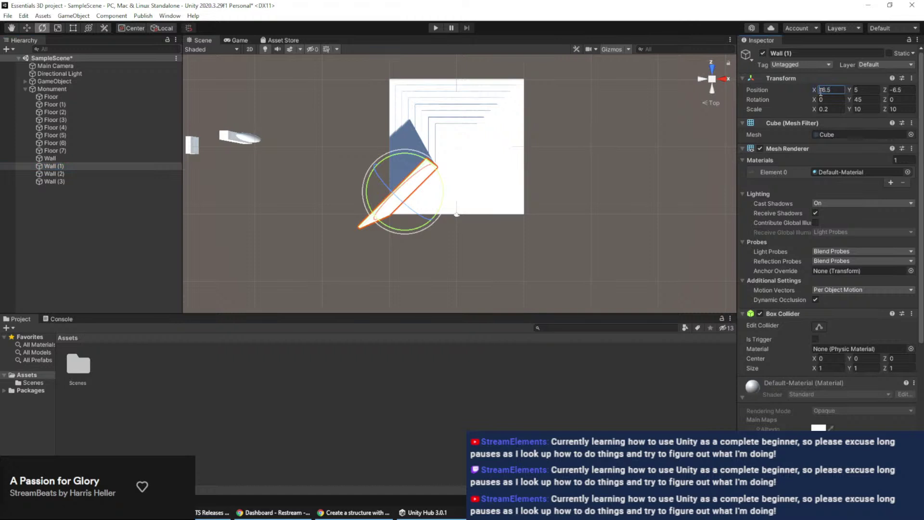
{"action": "key", "text": "Delete"}
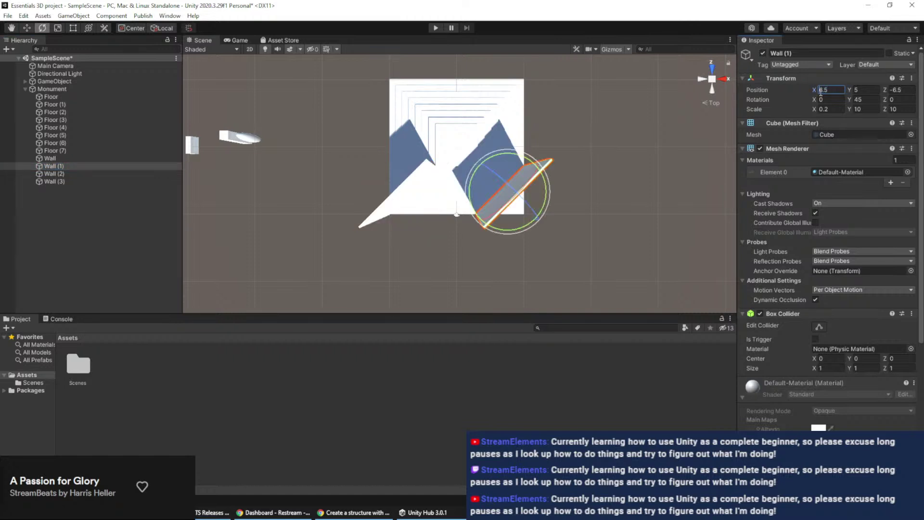
Set the Y rotation of Wall (1) to 135 degrees, comparing it with -45 and 45 degrees
{"action": "left_click", "coordinate": [858, 100]}
{"action": "type", "text": "135"}
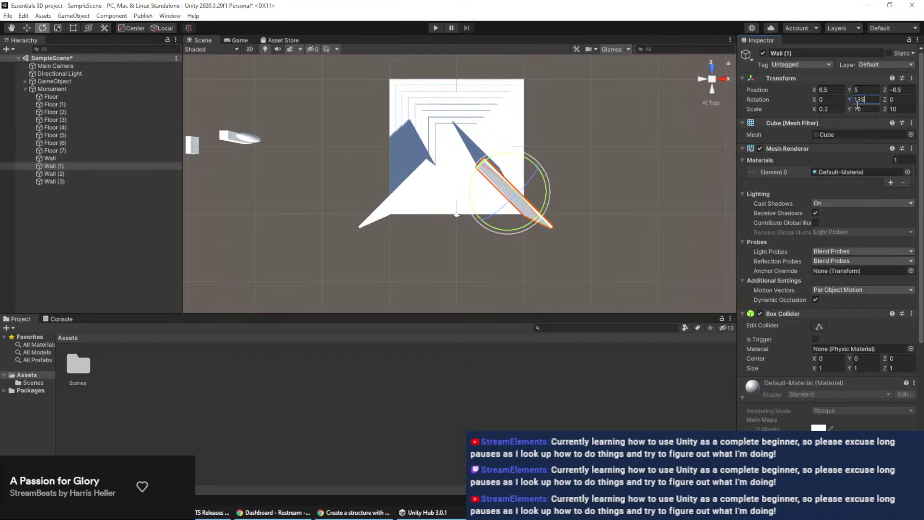
{"action": "key", "text": "Return"}
{"action": "type", "text": "-45"}
{"action": "type", "text": "45"}
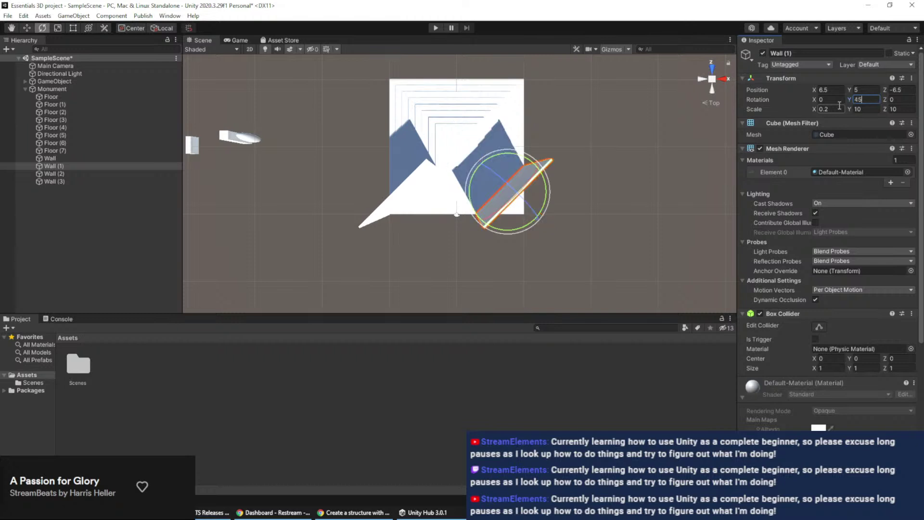
{"action": "key", "text": "BackSpace"}
{"action": "key", "text": "BackSpace"}
{"action": "type", "text": "135"}
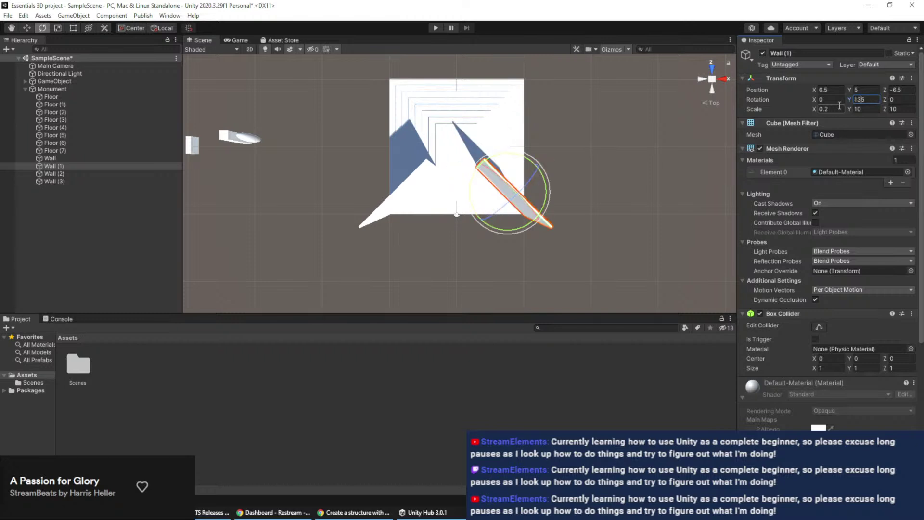
{"action": "left_click", "coordinate": [645, 187]}
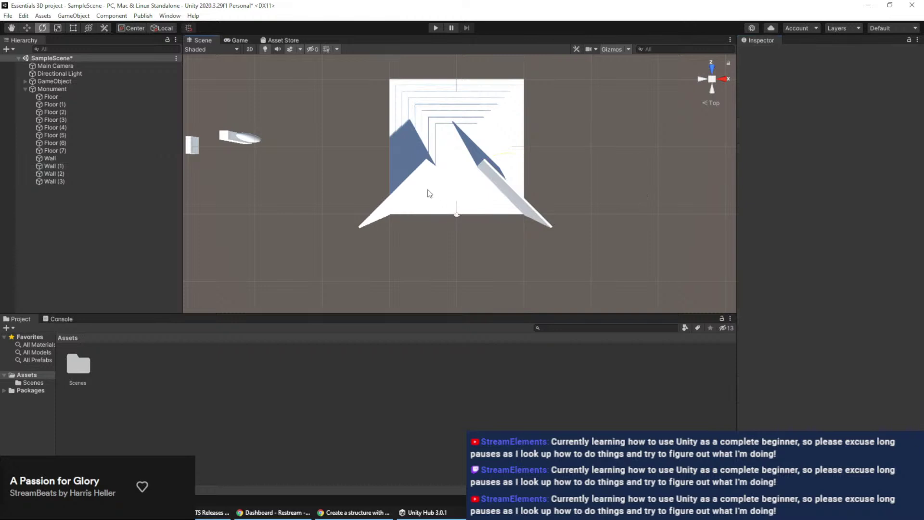
Set Wall (2)'s Z position to 6.5 and its Y rotation to 135 degrees
{"action": "left_click", "coordinate": [95, 173]}
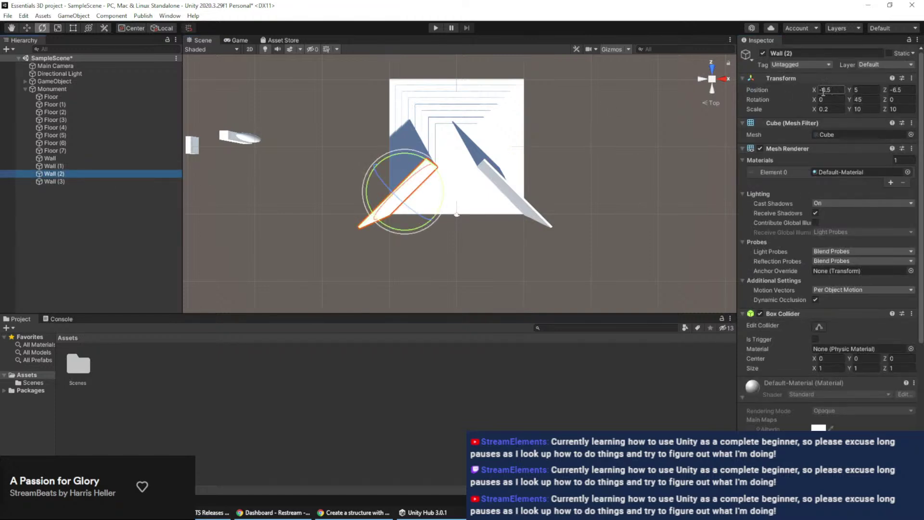
{"action": "left_click", "coordinate": [894, 90]}
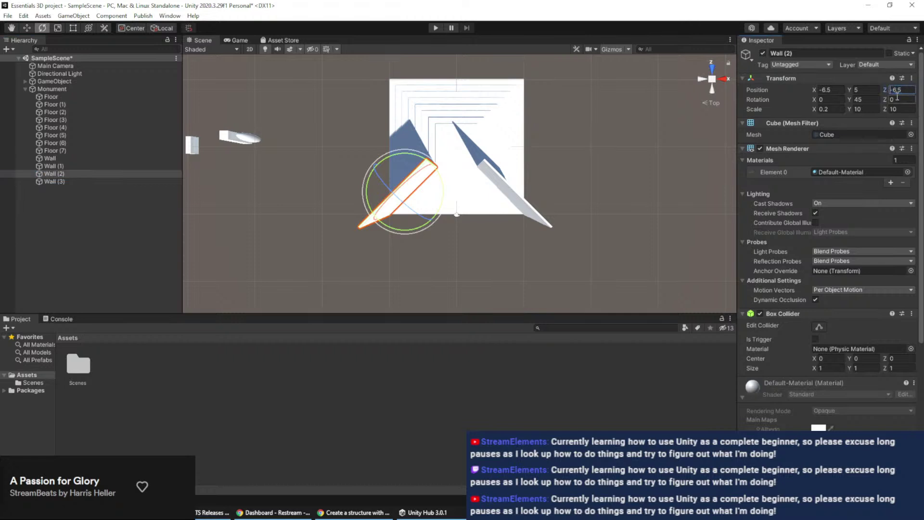
{"action": "type", "text": "6.5"}
{"action": "left_click", "coordinate": [866, 100]}
{"action": "type", "text": "135"}
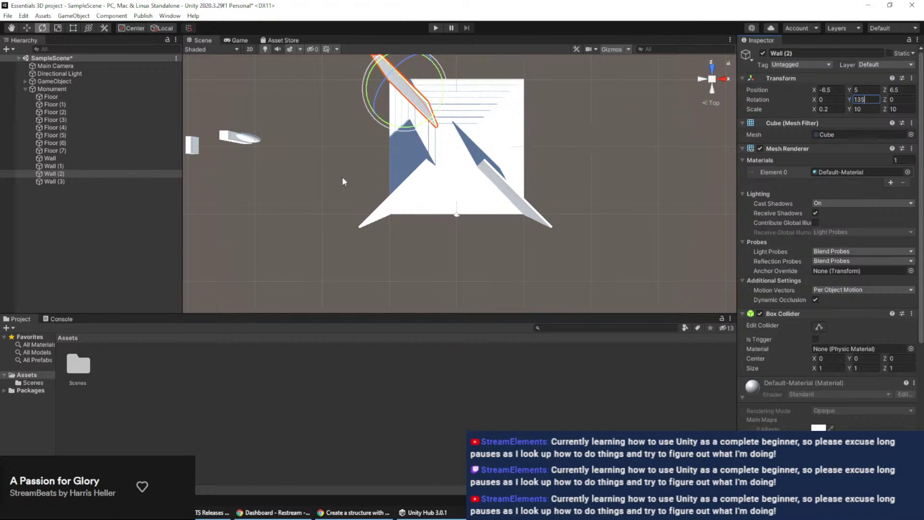
Set Wall (3)'s position to X 6.5 and Z 6.5
{"action": "left_click", "coordinate": [67, 181]}
{"action": "left_click", "coordinate": [823, 89]}
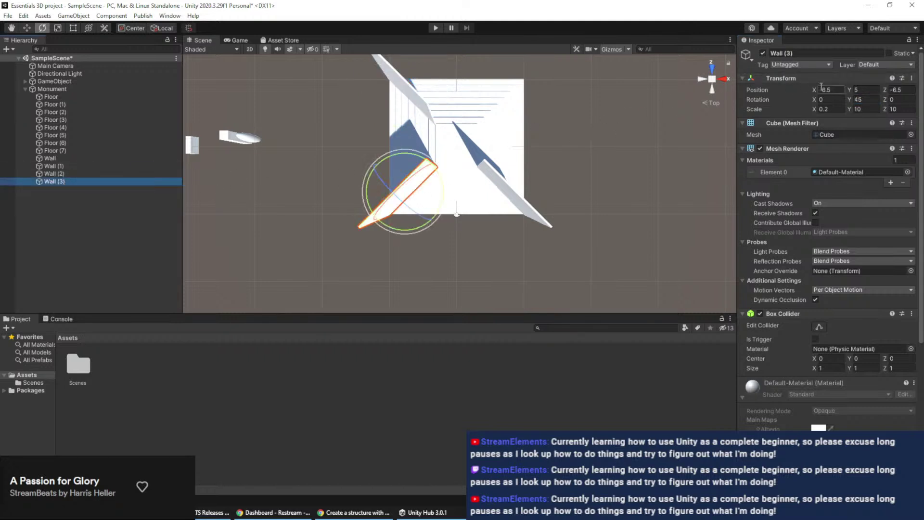
{"action": "type", "text": "6.5"}
{"action": "left_click", "coordinate": [899, 89]}
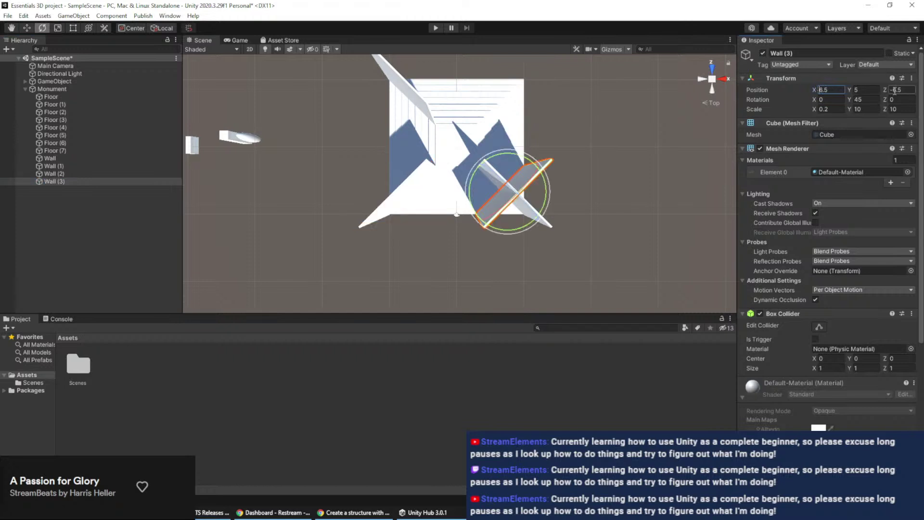
{"action": "type", "text": "6.5"}
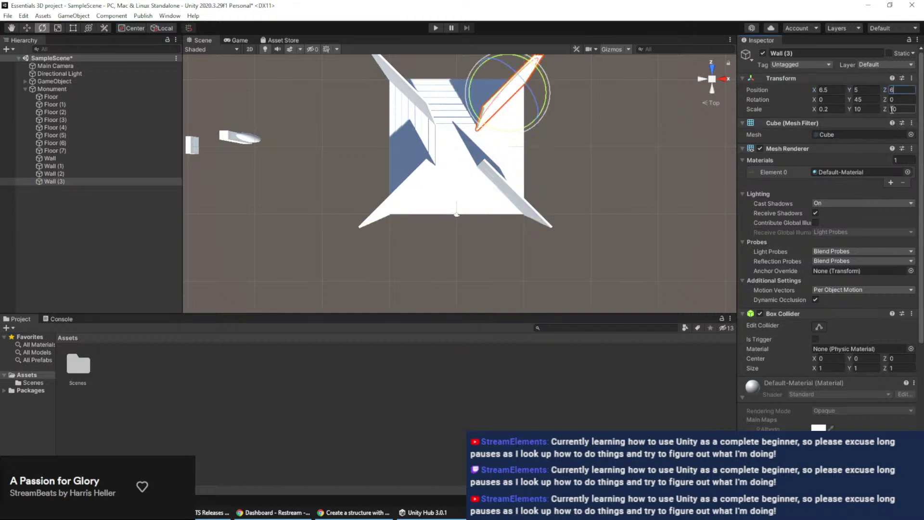
{"action": "left_click", "coordinate": [598, 167]}
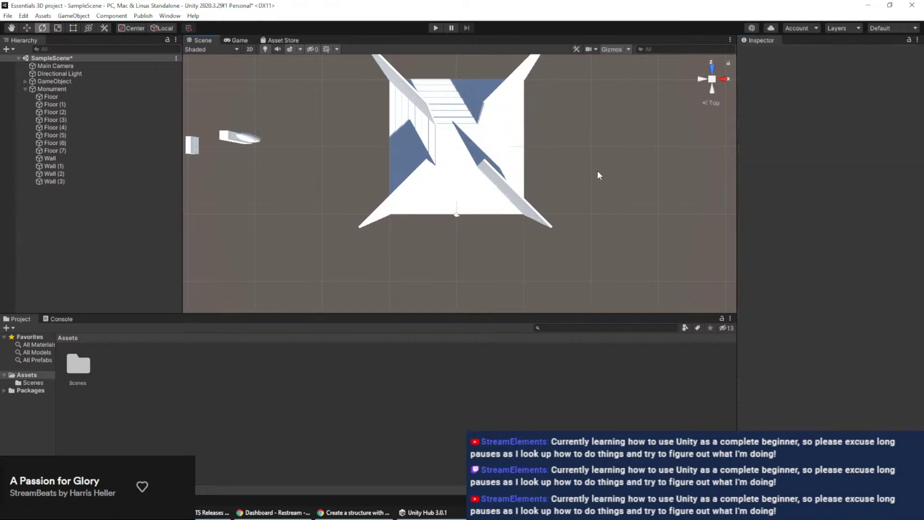
Change the Y rotation of Wall (1) to -45 degrees
{"action": "middle_click_drag", "start_coordinate": [598, 170], "coordinate": [544, 103]}
{"action": "left_click_drag", "start_coordinate": [544, 103], "coordinate": [410, 178], "text": "alt"}
{"action": "key", "text": "e"}
{"action": "middle_click_drag", "start_coordinate": [410, 178], "coordinate": [431, 181]}
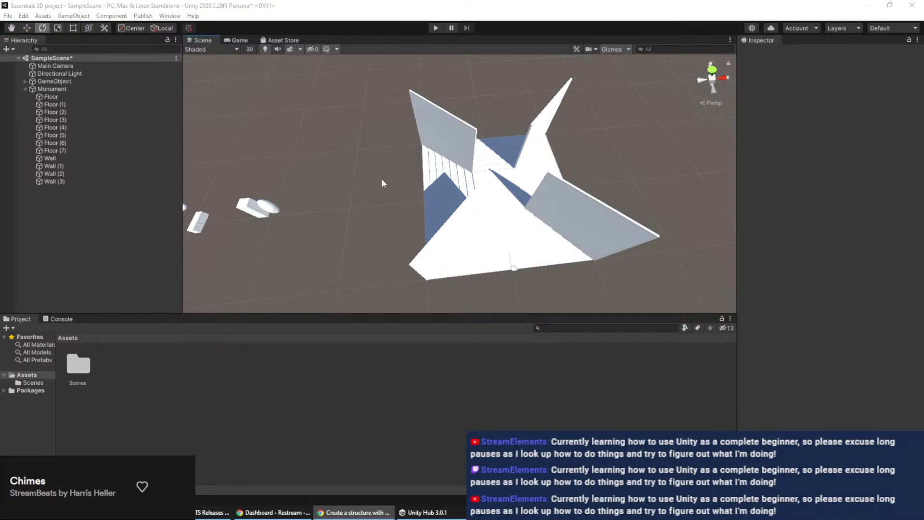
{"action": "left_click", "coordinate": [56, 175]}
{"action": "left_click", "coordinate": [69, 166]}
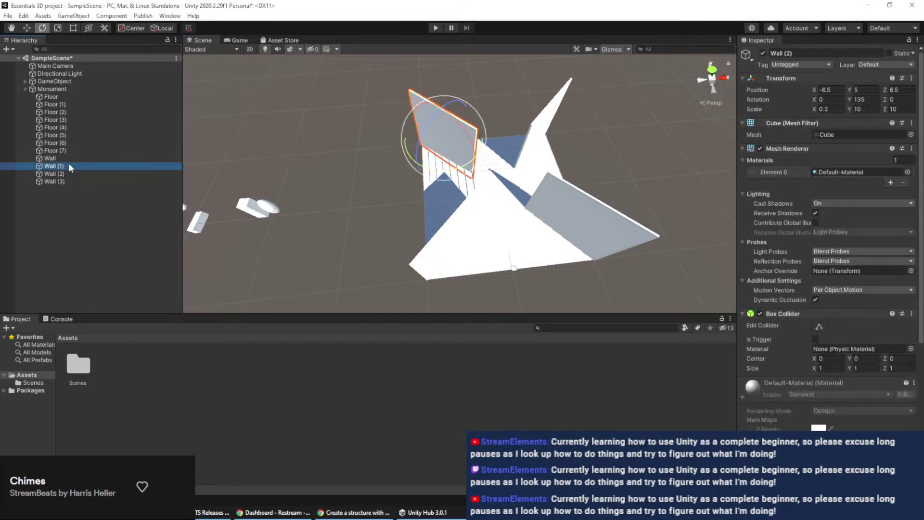
{"action": "left_click", "coordinate": [866, 99]}
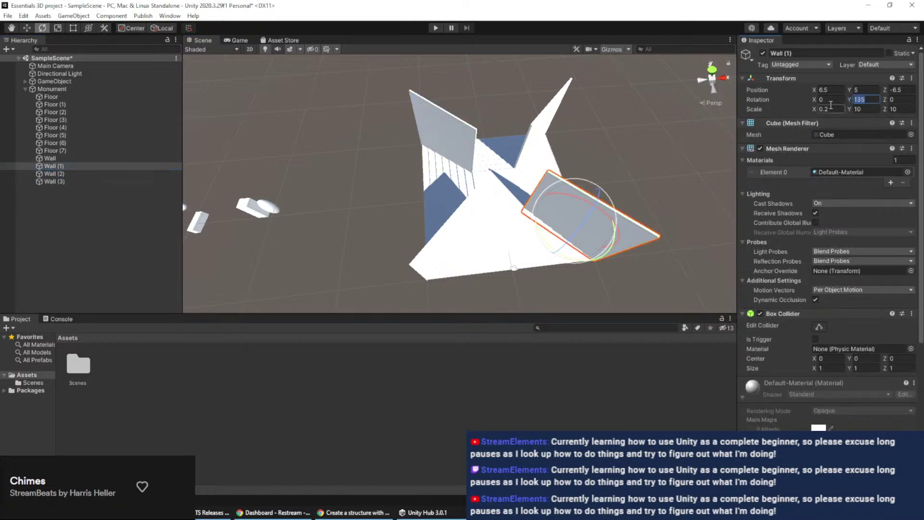
{"action": "type", "text": "-45"}
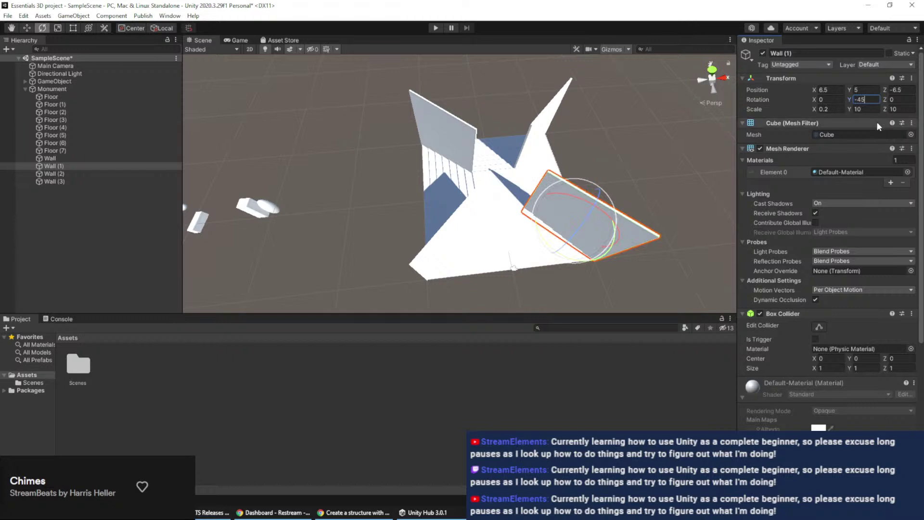
Set Wall (2)'s Y rotation to -45 degrees and review the transforms of the monument's walls
{"action": "left_click", "coordinate": [453, 137]}
{"action": "left_click", "coordinate": [865, 99]}
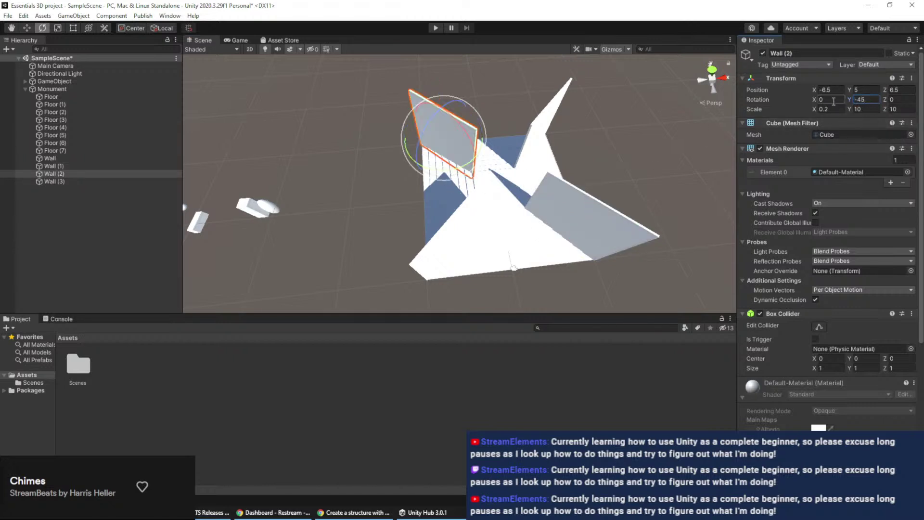
{"action": "left_click", "coordinate": [283, 68]}
{"action": "left_click", "coordinate": [50, 181]}
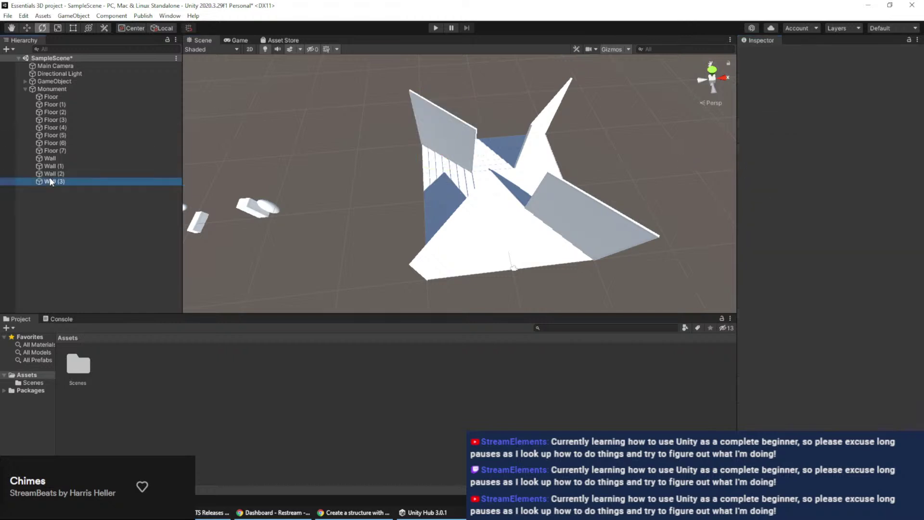
{"action": "left_click", "coordinate": [60, 158]}
{"action": "left_click", "coordinate": [70, 166]}
{"action": "left_click", "coordinate": [72, 174]}
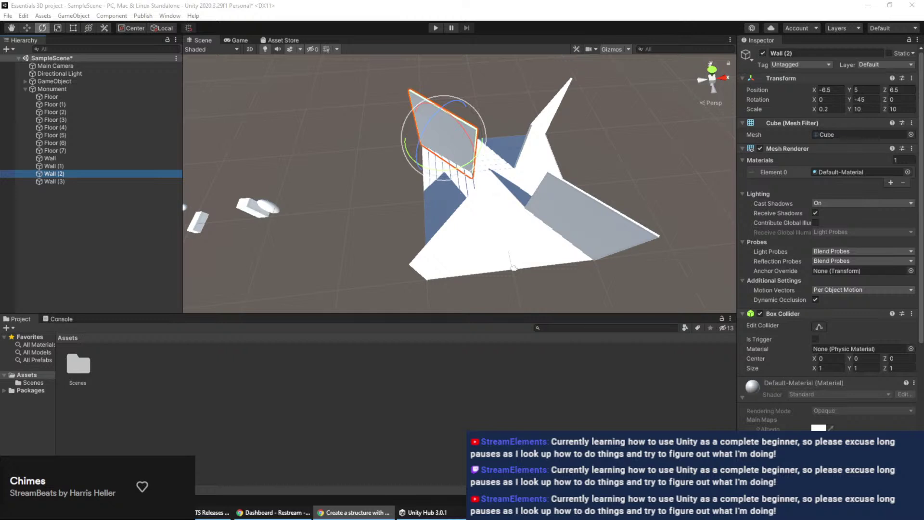
Create an empty object named Platform inside Monument and move Floor through Floor (7) into it
{"action": "right_click", "coordinate": [53, 90]}
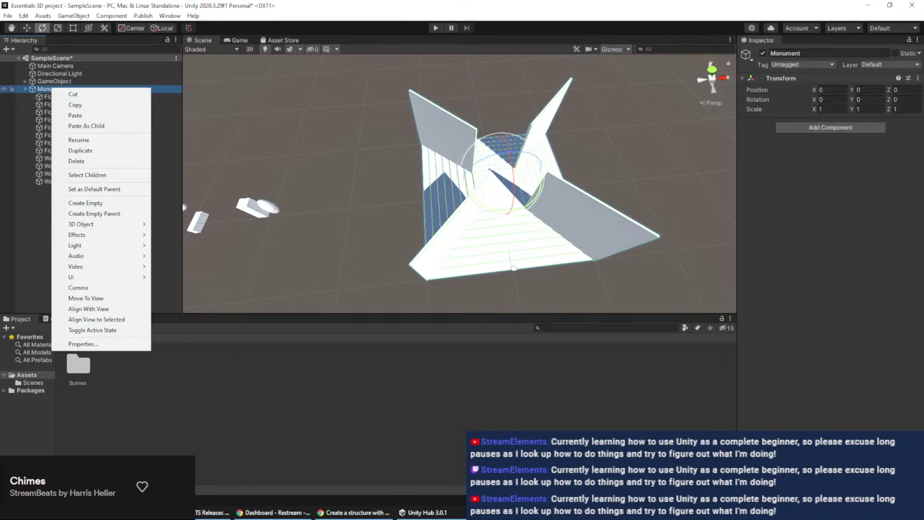
{"action": "left_click", "coordinate": [98, 203]}
{"action": "type", "text": "Platform"}
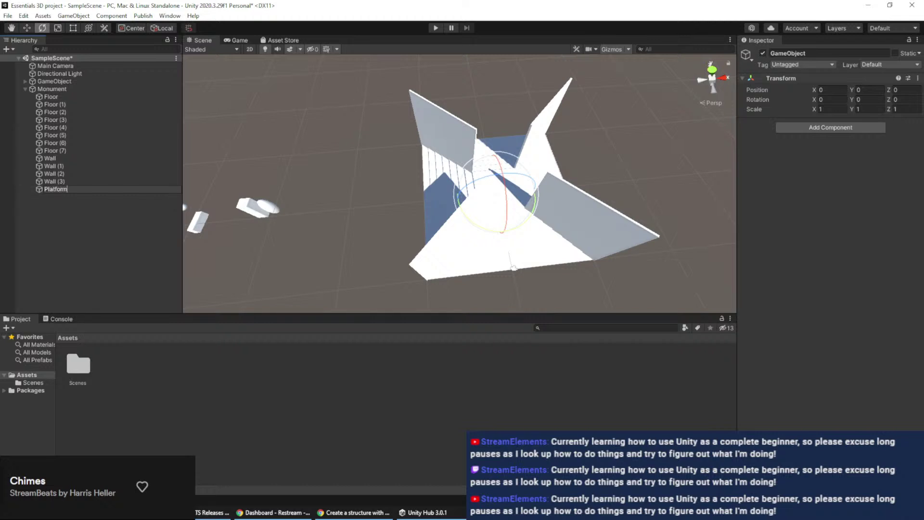
{"action": "left_click", "coordinate": [59, 96]}
{"action": "left_click", "coordinate": [53, 151], "text": "shift"}
{"action": "left_click_drag", "start_coordinate": [62, 105], "coordinate": [56, 189]}
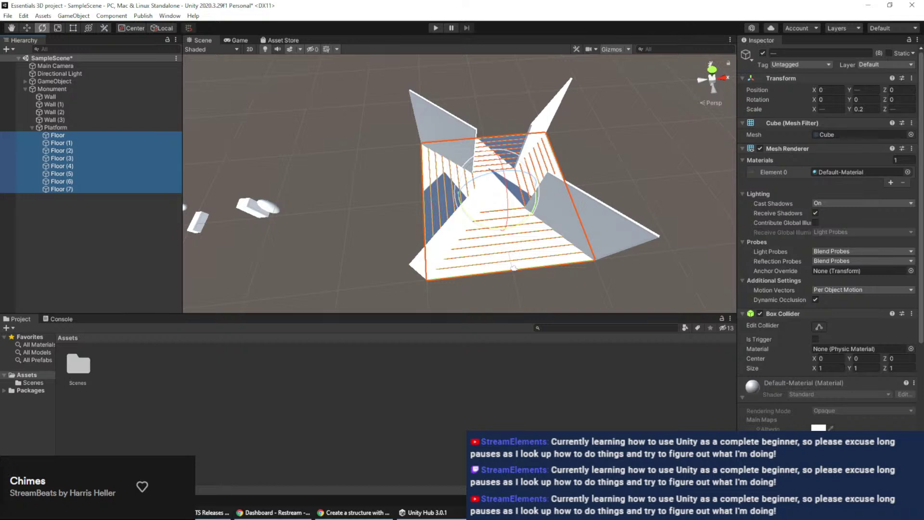
Test moving the whole Monument group along X to about -1.23 and reset its position
{"action": "left_click", "coordinate": [71, 89]}
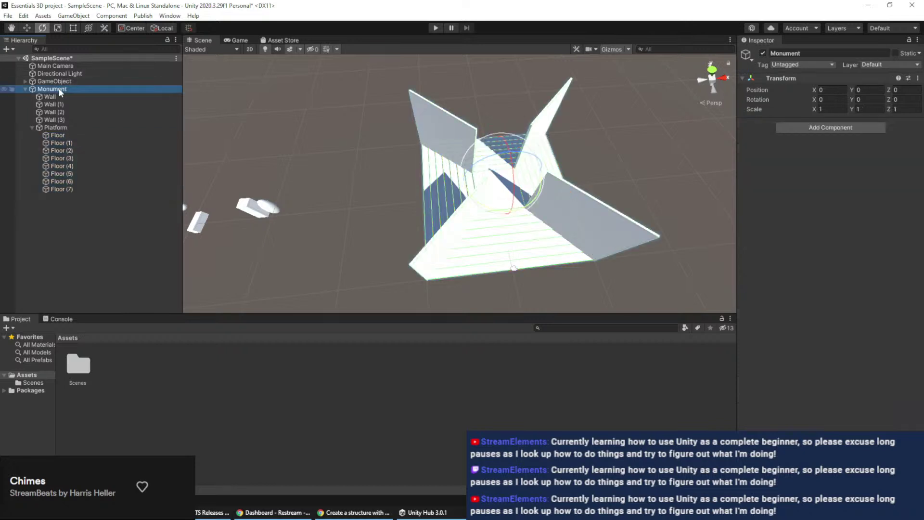
{"action": "left_click", "coordinate": [27, 27]}
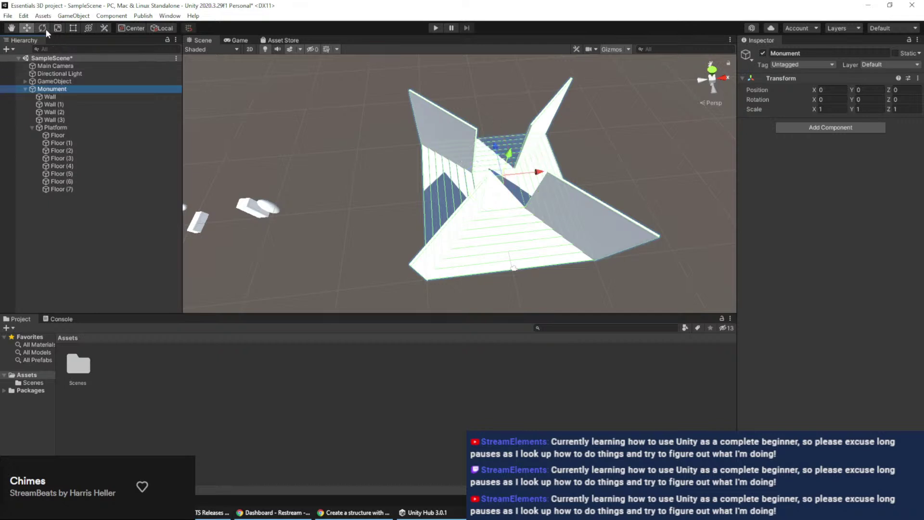
{"action": "left_click_drag", "start_coordinate": [536, 173], "coordinate": [516, 177]}
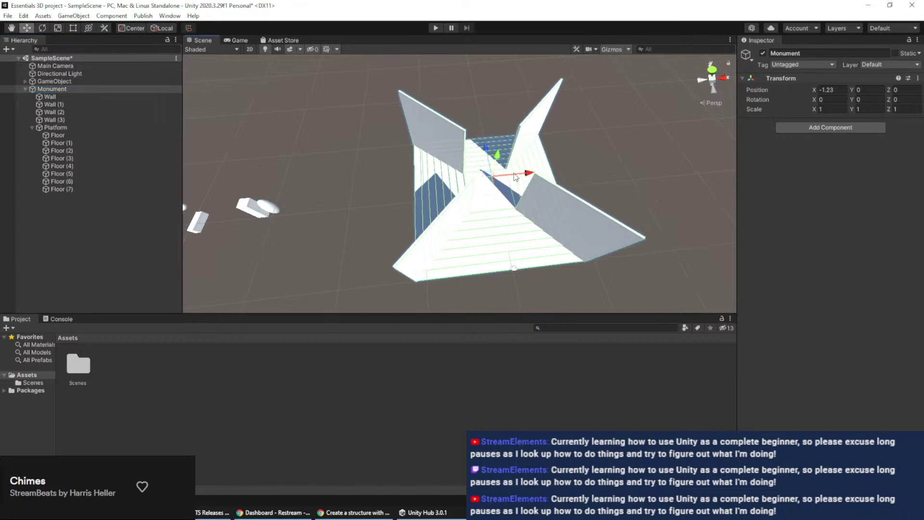
{"action": "left_click", "coordinate": [918, 78]}
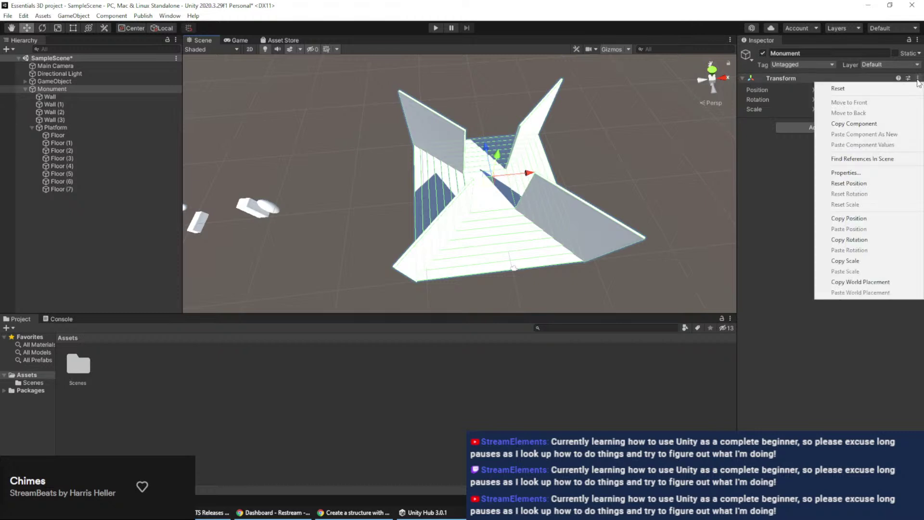
{"action": "left_click", "coordinate": [873, 183]}
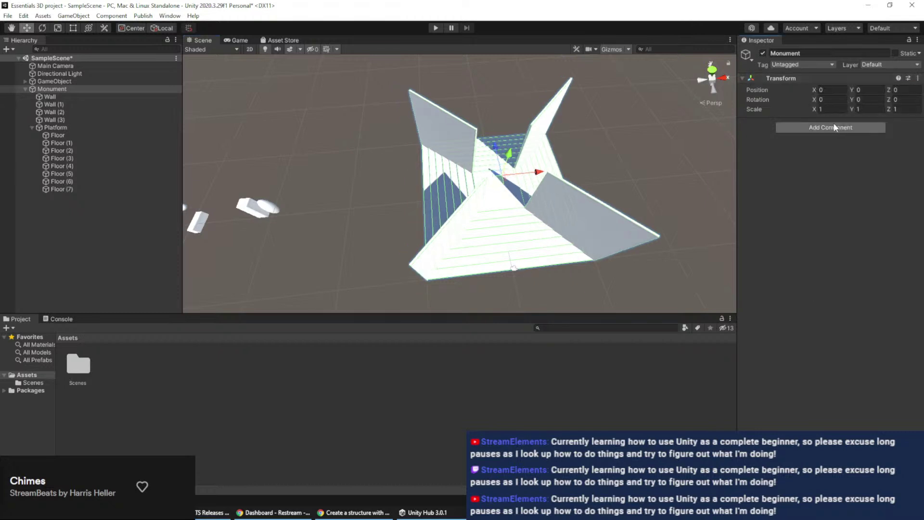
Try enlarging the Monument group by setting its X and Z scale to 10
{"action": "left_click", "coordinate": [841, 109]}
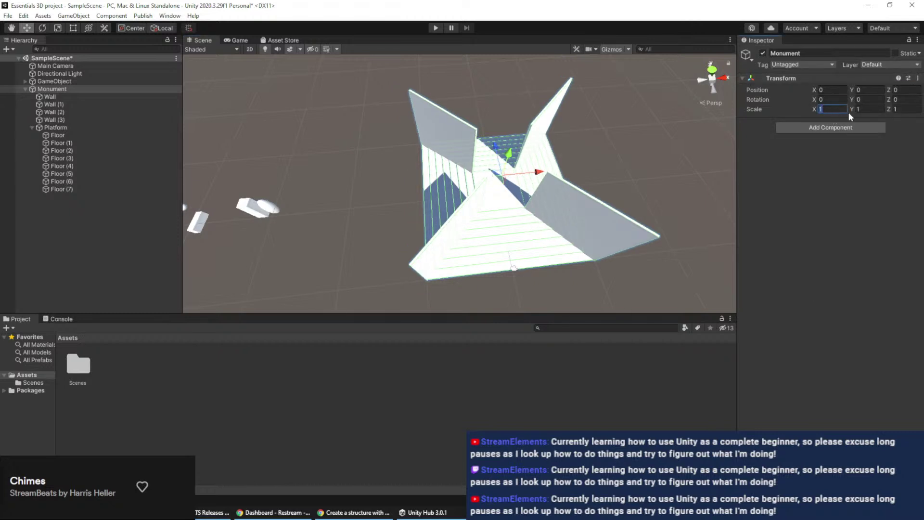
{"action": "type", "text": "10"}
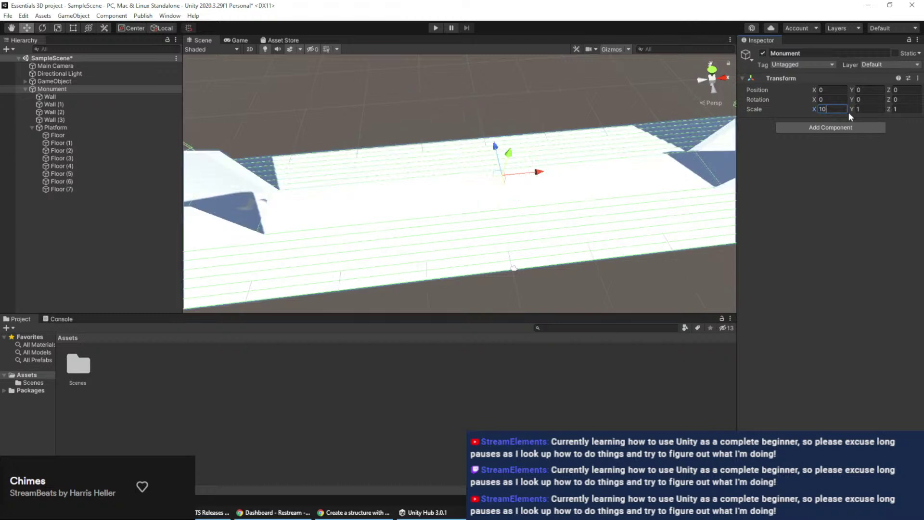
{"action": "left_click", "coordinate": [913, 109]}
{"action": "type", "text": "10"}
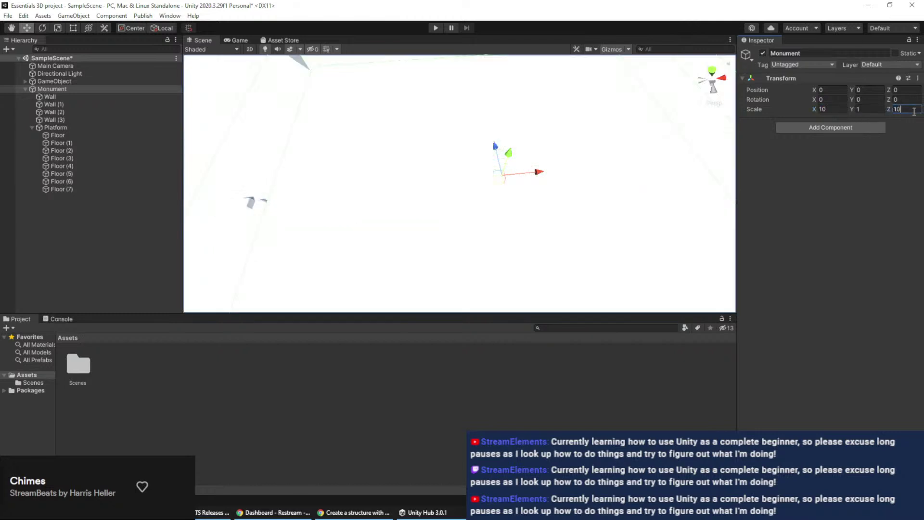
{"action": "scroll", "coordinate": [500, 158], "scroll_direction": "down", "scroll_amount": 5}
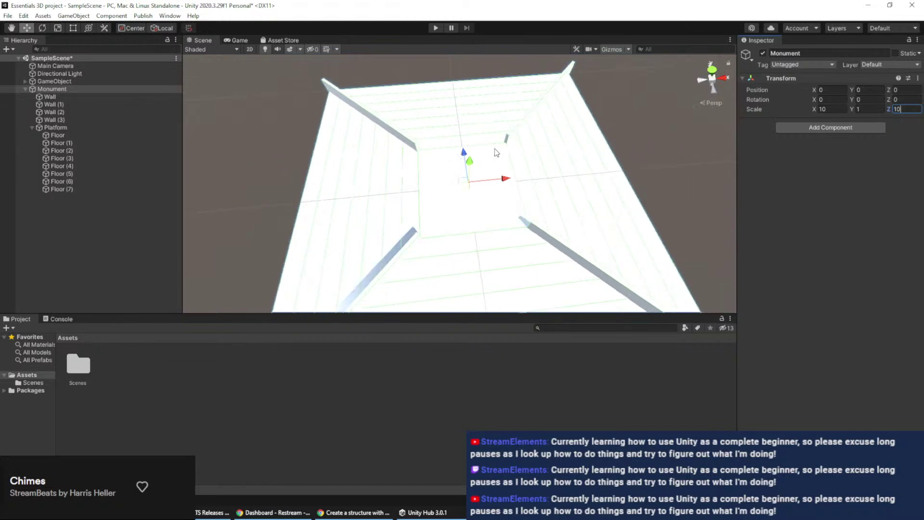
Restore the Monument group's X and Z scale to 1
{"action": "left_click", "coordinate": [827, 108]}
{"action": "type", "text": "1"}
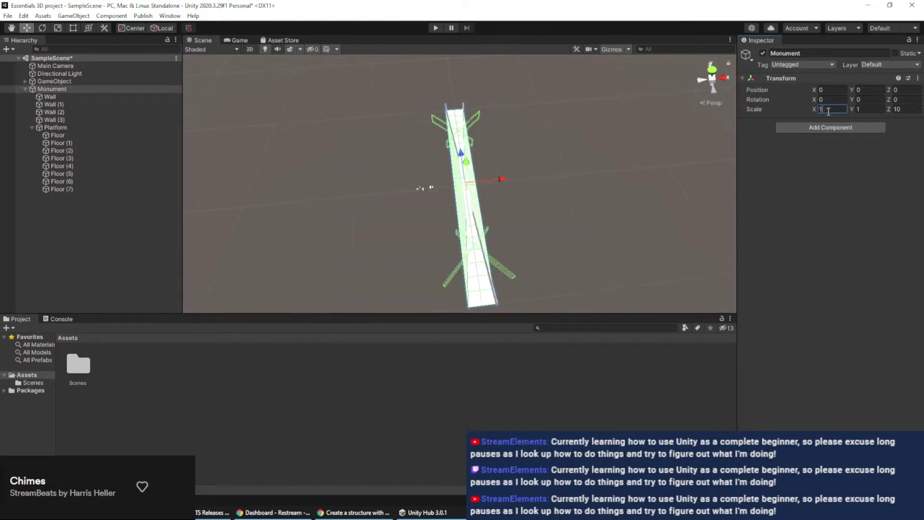
{"action": "left_click", "coordinate": [916, 110]}
{"action": "left_click", "coordinate": [917, 111]}
{"action": "key", "text": "BackSpace"}
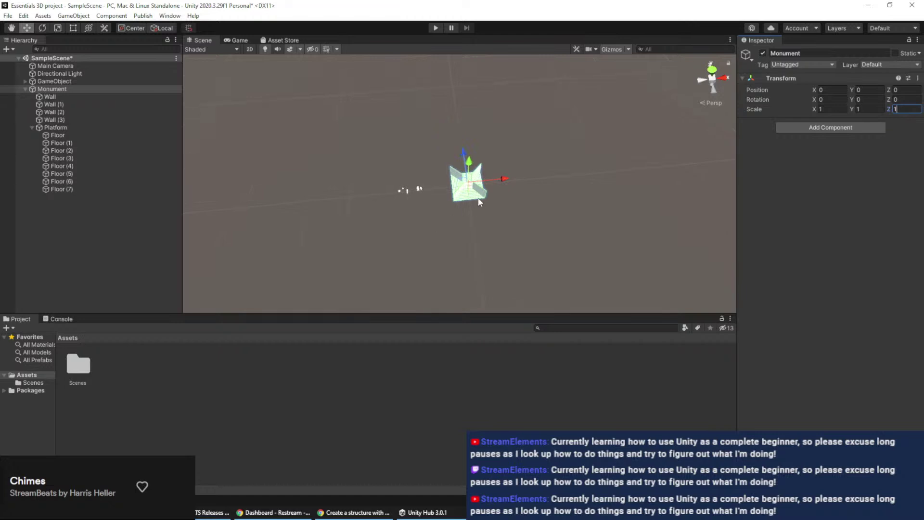
{"action": "scroll", "coordinate": [482, 196], "scroll_direction": "up", "scroll_amount": 5}
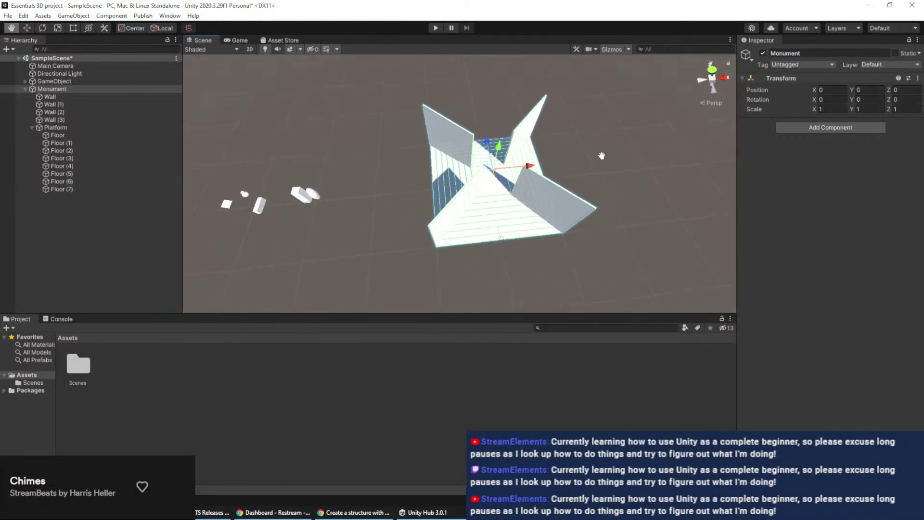
{"action": "scroll", "coordinate": [533, 154], "scroll_direction": "up", "scroll_amount": 2}
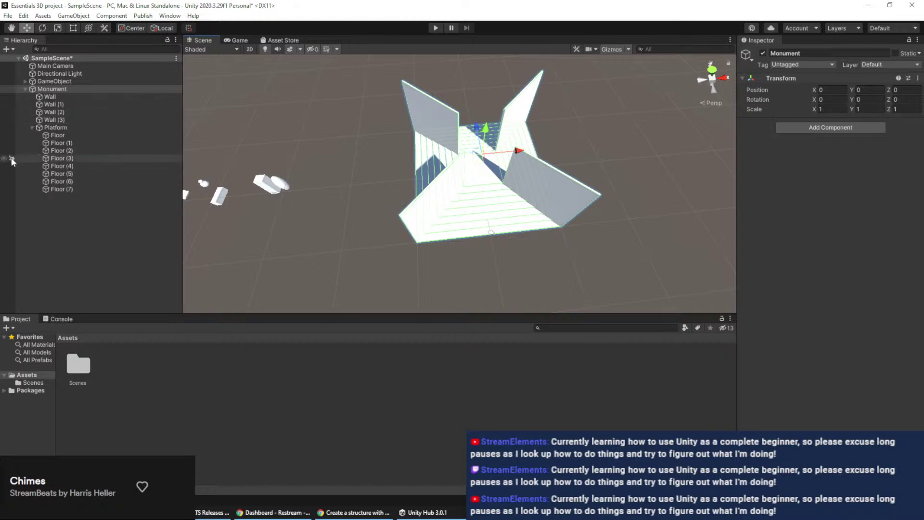
Copy the Platform group within Monument and rename the copy as Roof
{"action": "right_click", "coordinate": [68, 128]}
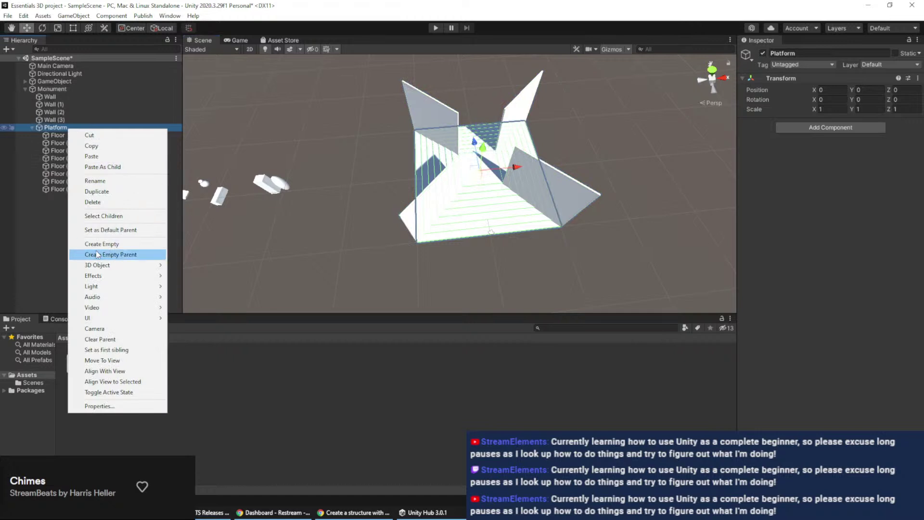
{"action": "left_click", "coordinate": [107, 145]}
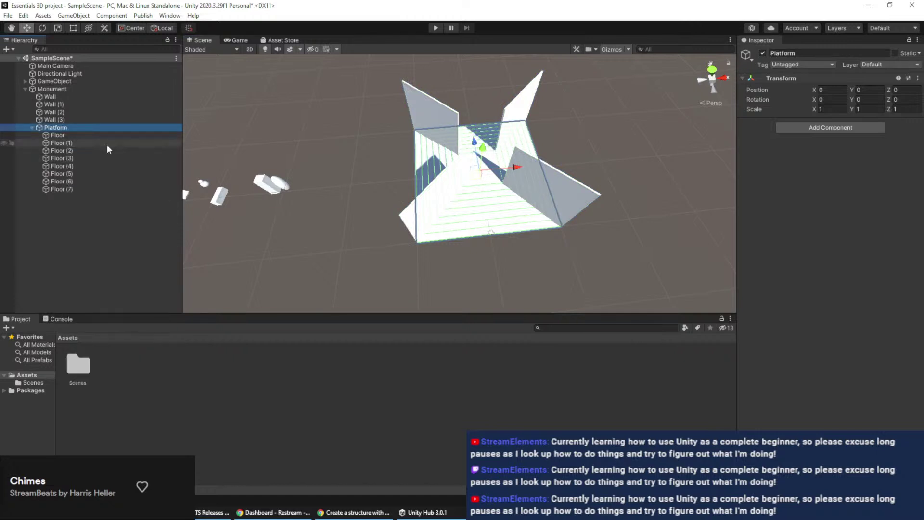
{"action": "left_click", "coordinate": [71, 128]}
{"action": "key", "text": "ctrl+v"}
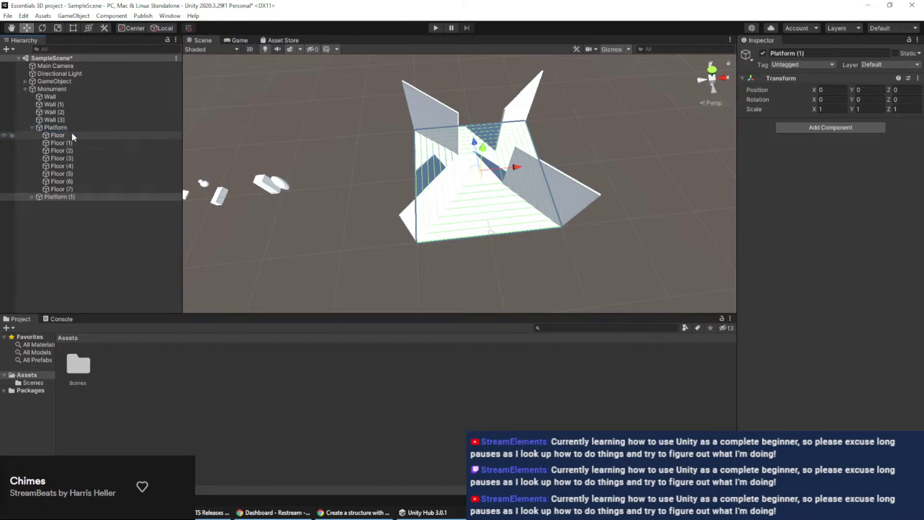
{"action": "left_click", "coordinate": [28, 200]}
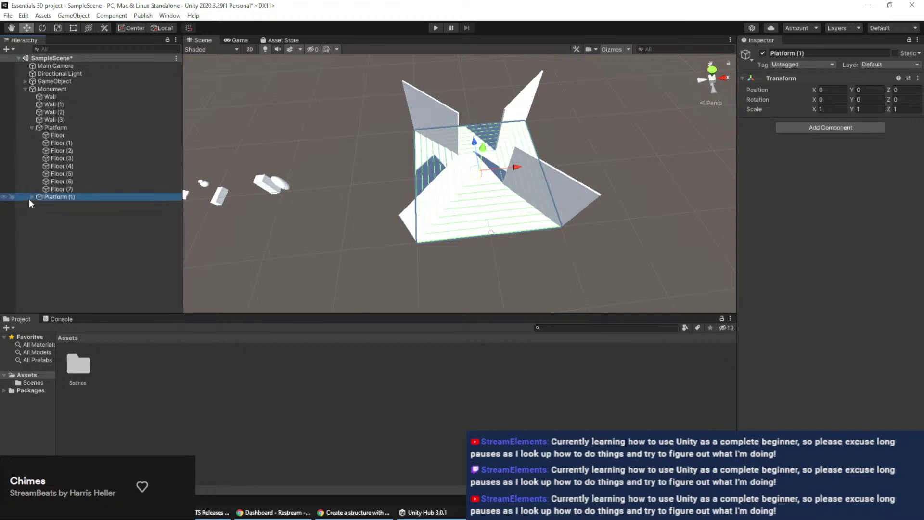
{"action": "left_click", "coordinate": [56, 201]}
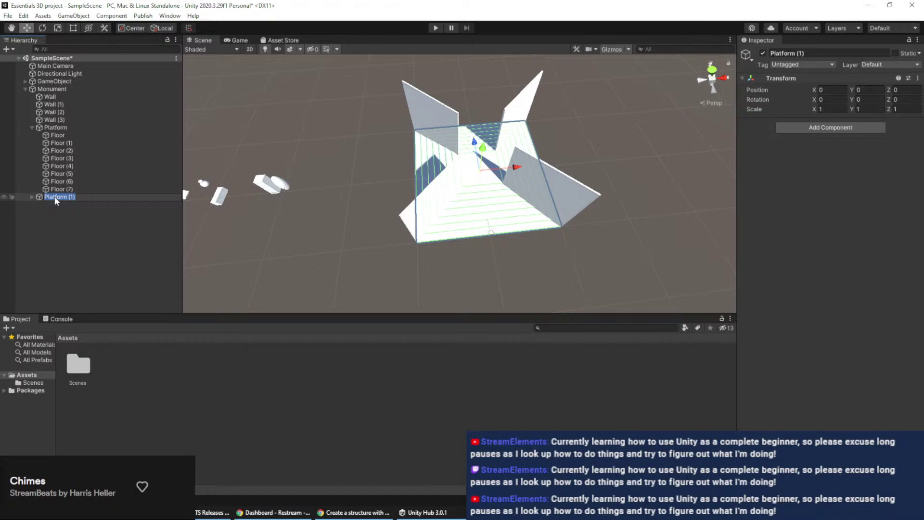
{"action": "type", "text": "Roof"}
{"action": "key", "text": "Return"}
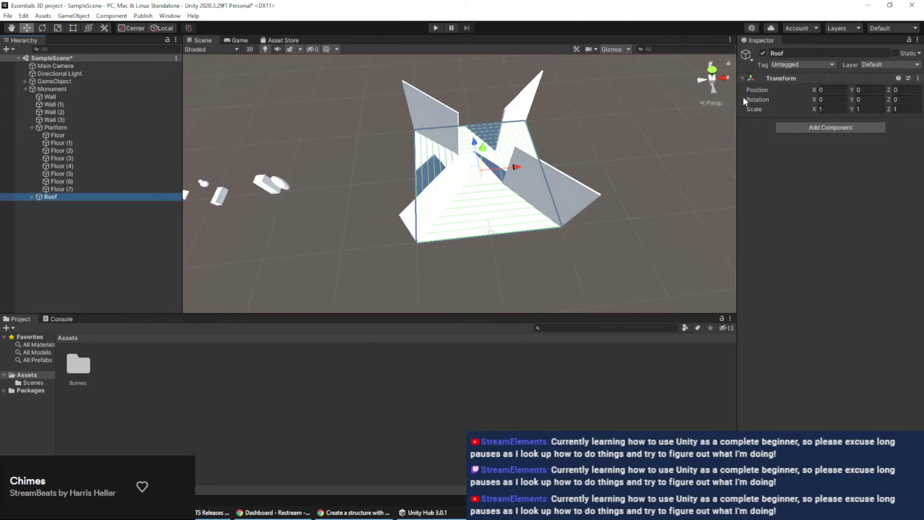
Check the wall's height and set the Roof group's Y position to 10
{"action": "left_click", "coordinate": [555, 183]}
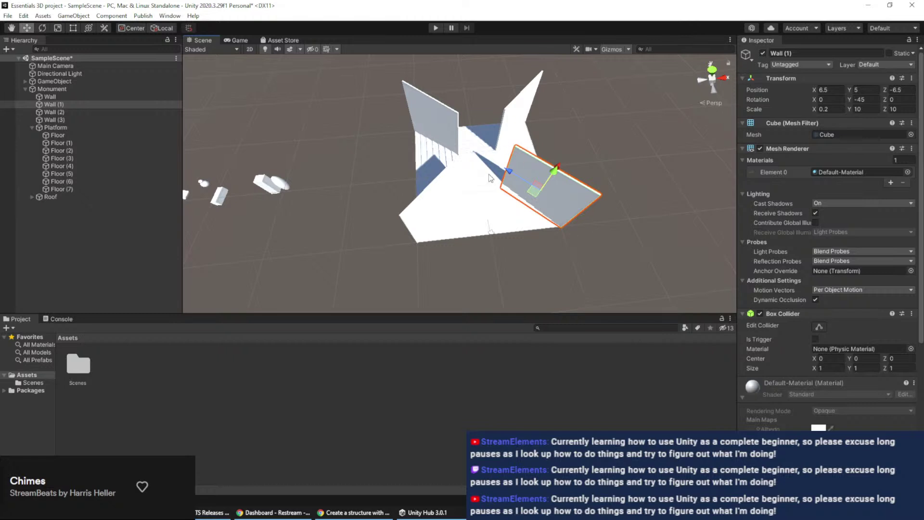
{"action": "left_click", "coordinate": [51, 196]}
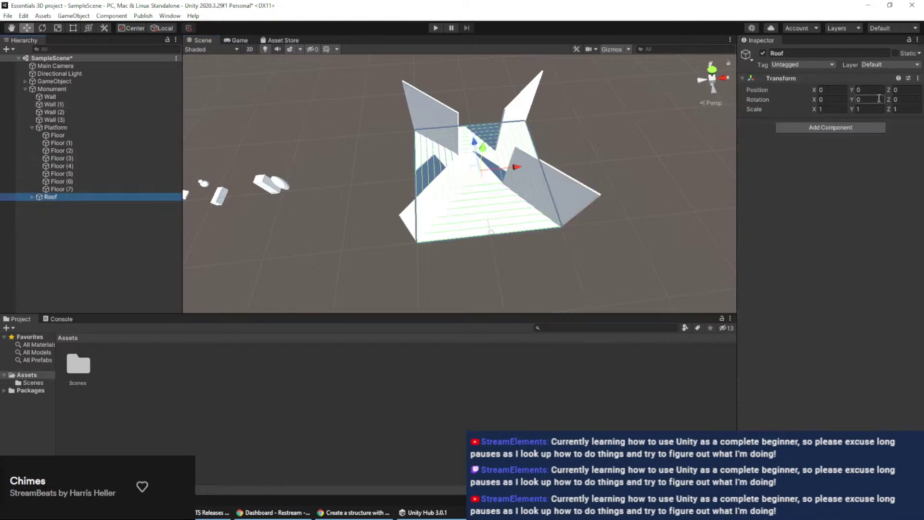
{"action": "left_click", "coordinate": [869, 89]}
{"action": "type", "text": "10"}
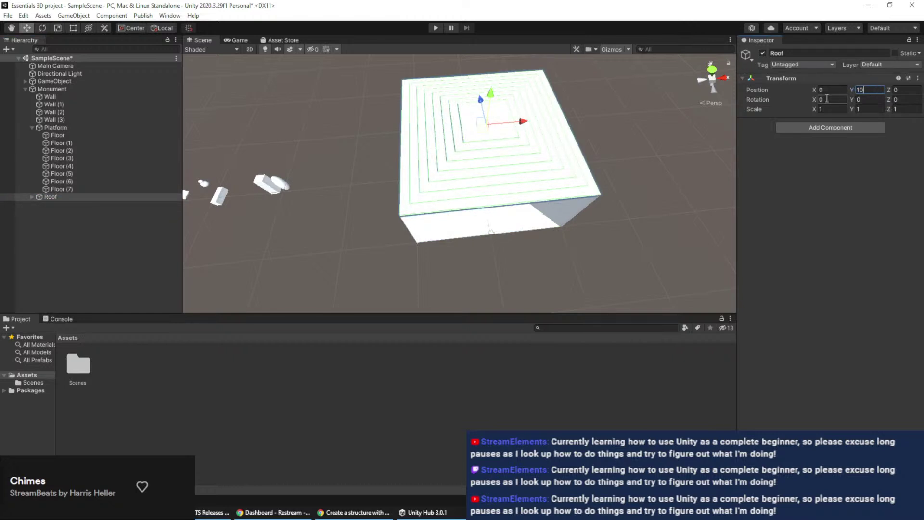
Try rotating the Roof group 180 degrees about Y and reset its Y rotation to 0
{"action": "left_click", "coordinate": [862, 99]}
{"action": "type", "text": "180"}
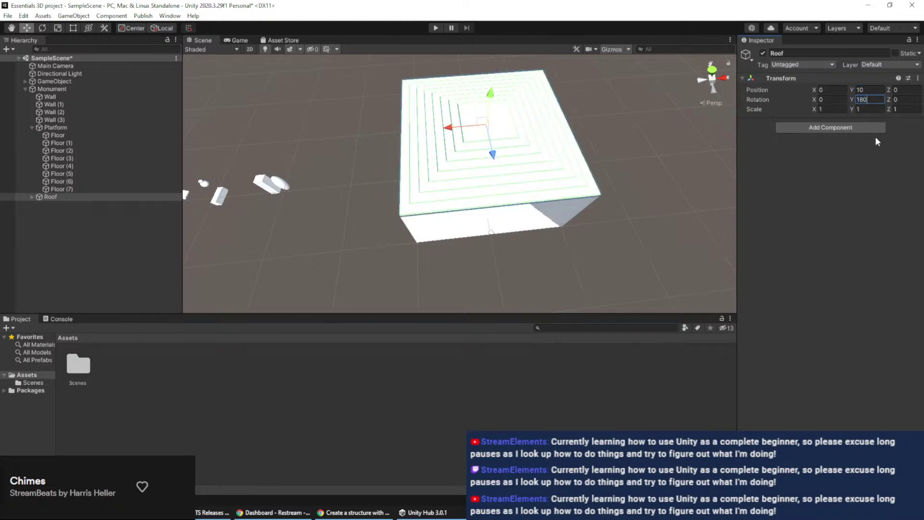
{"action": "key", "text": "BackSpace"}
{"action": "key", "text": "BackSpace"}
{"action": "key", "text": "BackSpace"}
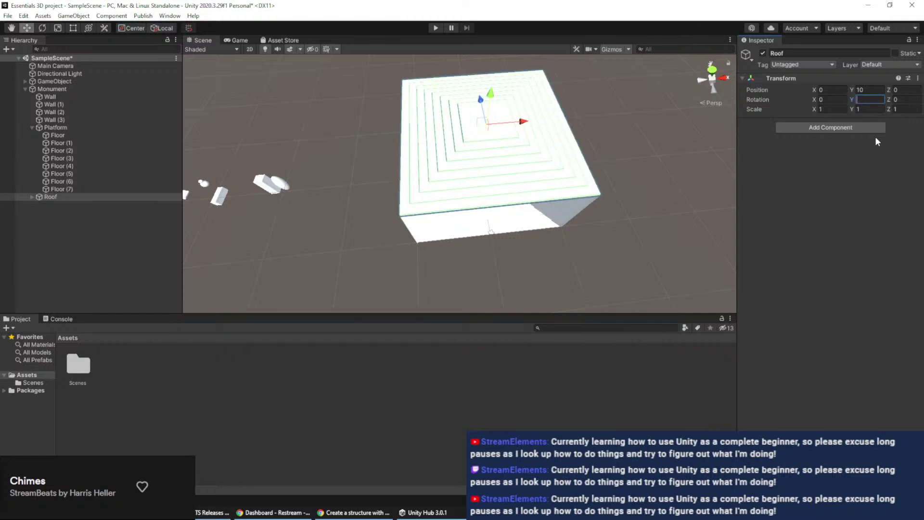
{"action": "type", "text": "0"}
Flip the Roof group upside down by setting its X rotation to 180 degrees
{"action": "left_click", "coordinate": [824, 99]}
{"action": "type", "text": "180"}
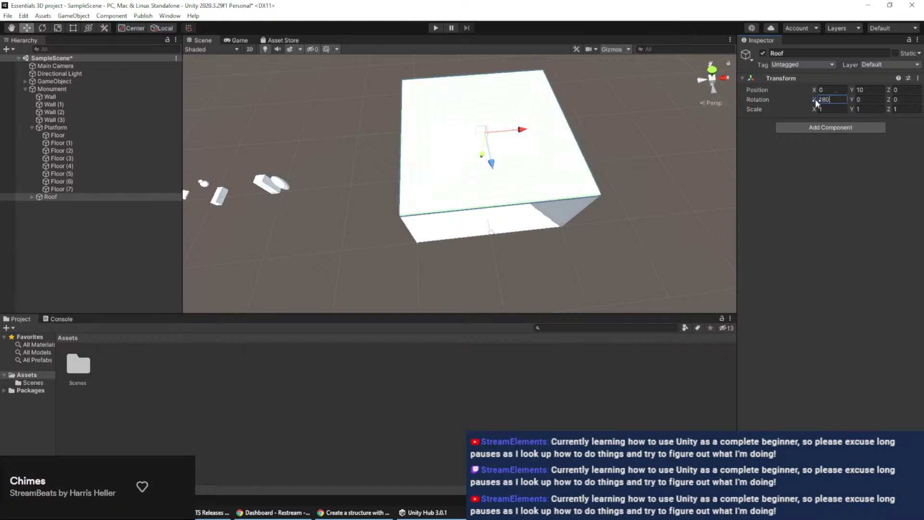
{"action": "left_click", "coordinate": [640, 205]}
{"action": "right_click_drag", "start_coordinate": [647, 200], "coordinate": [478, 206]}
{"action": "key", "text": "w"}
{"action": "key", "text": "s"}
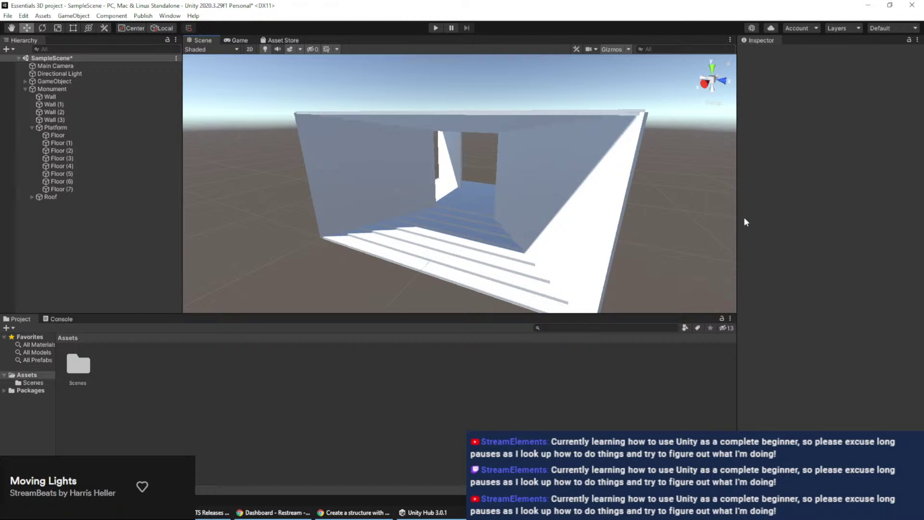
Set the Z scale of all four walls to 9.9 together and inspect how their edges meet the roof
{"action": "middle_click_drag", "start_coordinate": [608, 120], "coordinate": [660, 191]}
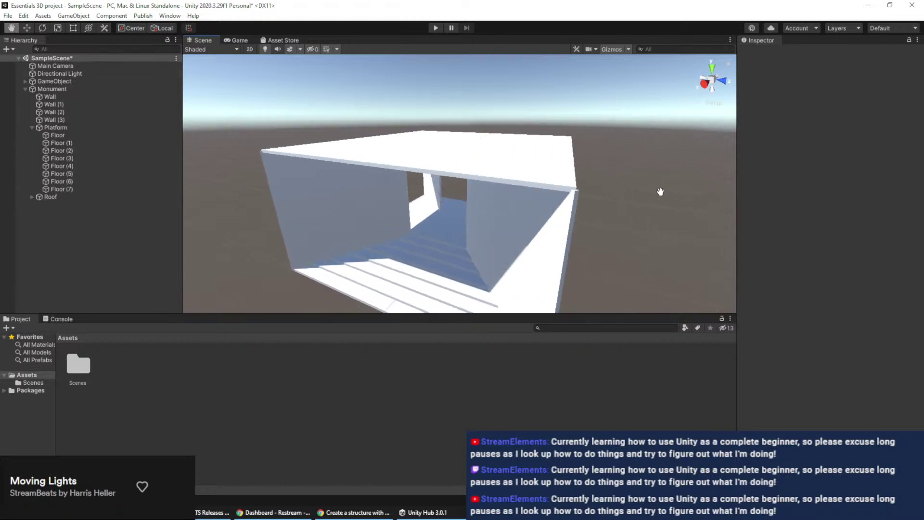
{"action": "scroll", "coordinate": [661, 192], "scroll_direction": "up", "scroll_amount": 2}
{"action": "right_click_drag", "start_coordinate": [590, 206], "coordinate": [476, 145]}
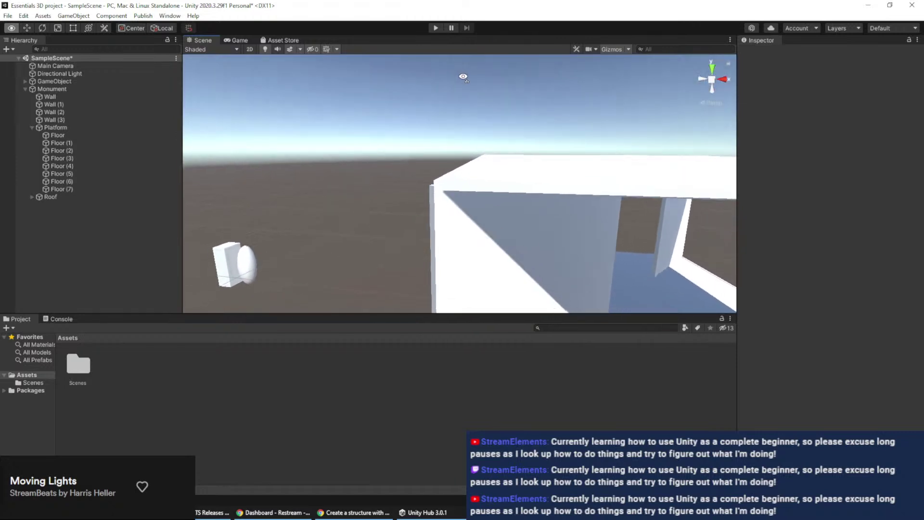
{"action": "left_click", "coordinate": [483, 189]}
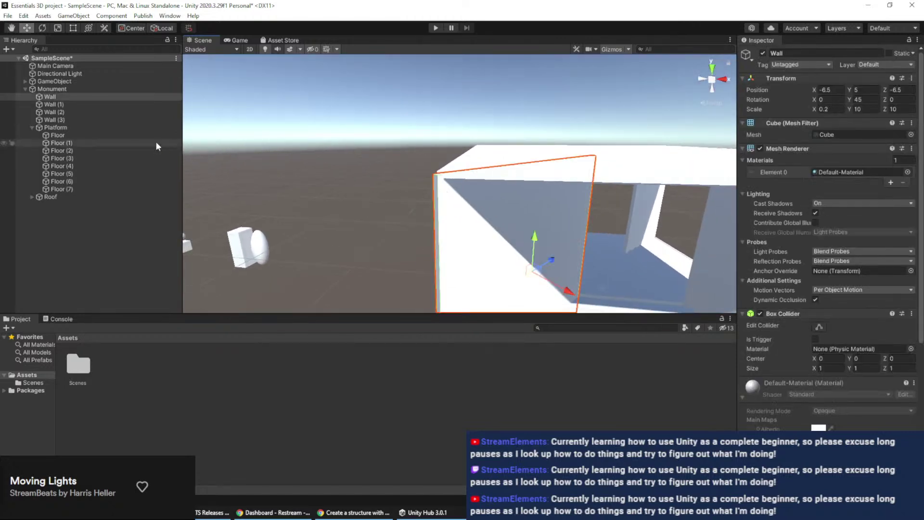
{"action": "left_click", "coordinate": [74, 118], "text": "shift"}
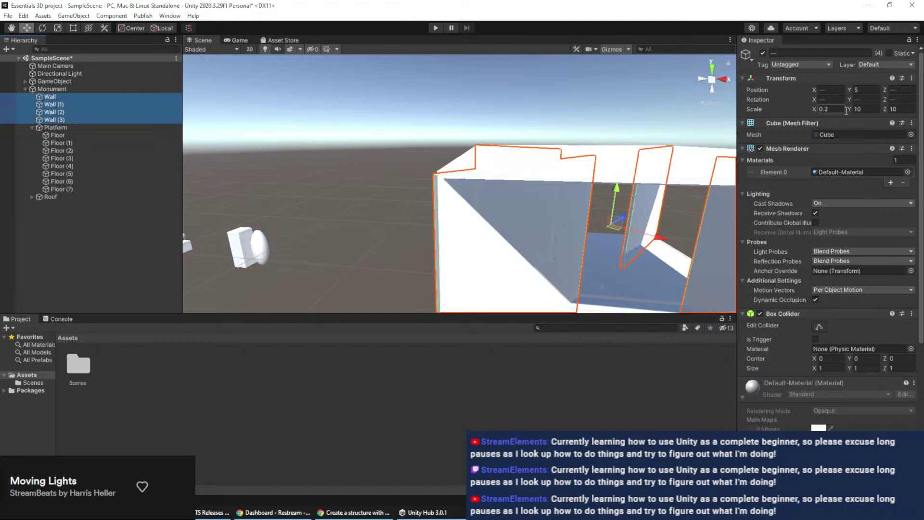
{"action": "left_click", "coordinate": [904, 110]}
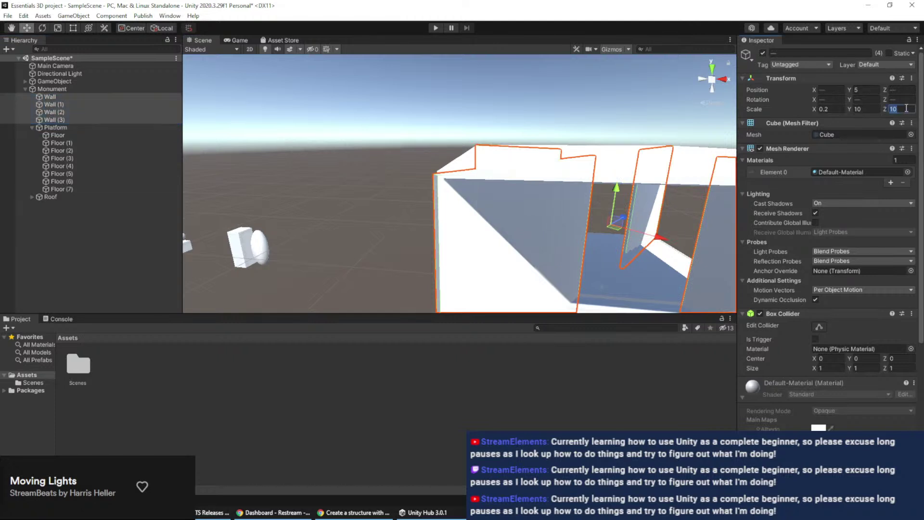
{"action": "type", "text": "9"}
{"action": "type", "text": ".8"}
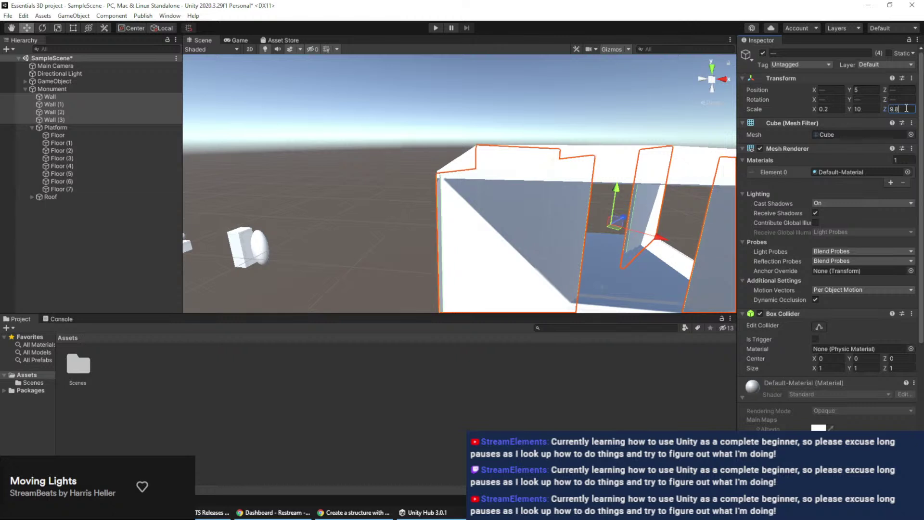
{"action": "key", "text": "BackSpace"}
{"action": "type", "text": "9"}
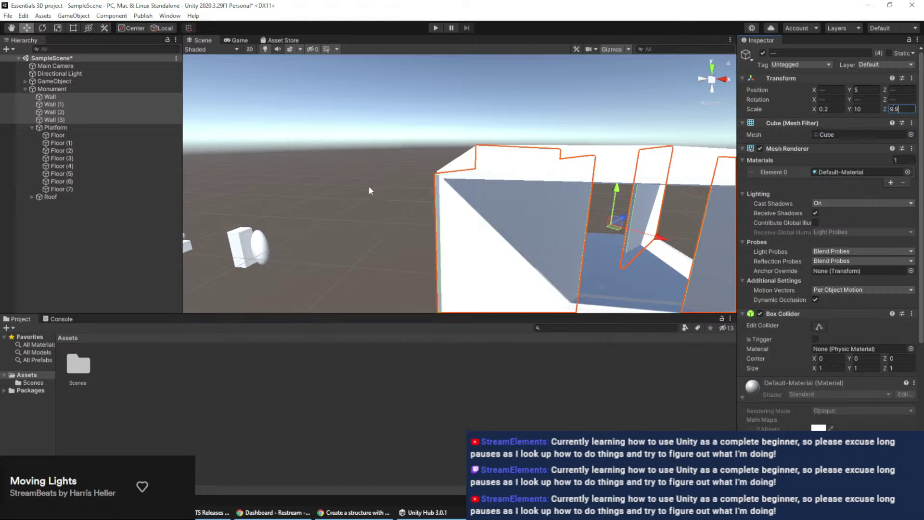
{"action": "left_click", "coordinate": [431, 176]}
{"action": "left_click_drag", "start_coordinate": [435, 166], "coordinate": [262, 186], "text": "alt"}
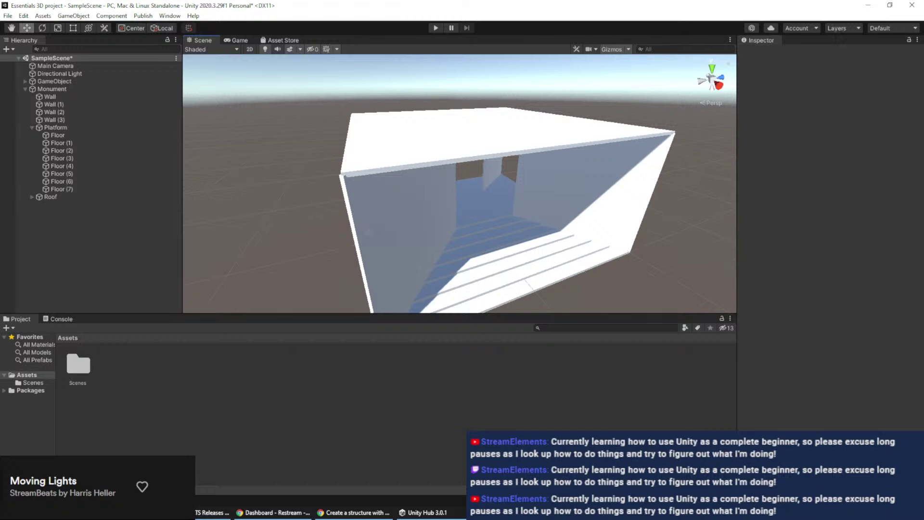
Switch to the Unity Learn page in Chrome and open the Add components to 3D GameObjects tutorial
{"action": "left_click", "coordinate": [354, 512]}
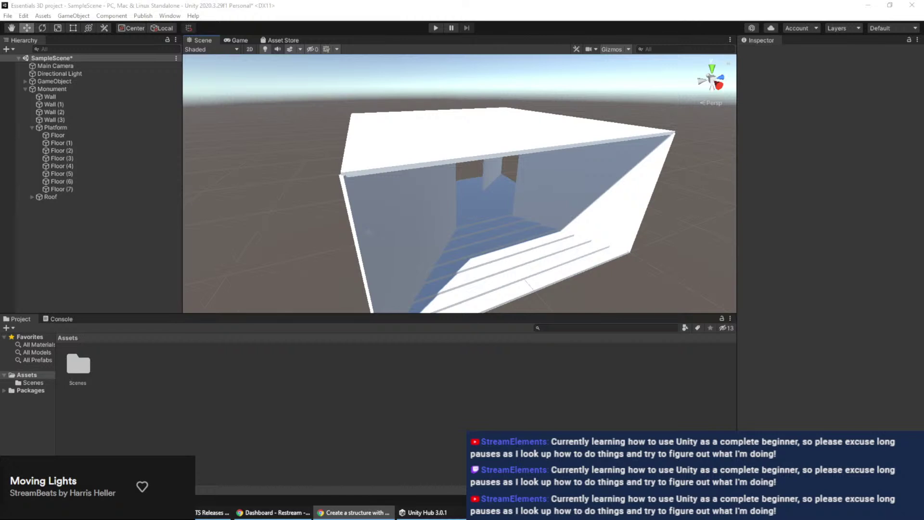
{"action": "key", "text": "alt+Tab"}
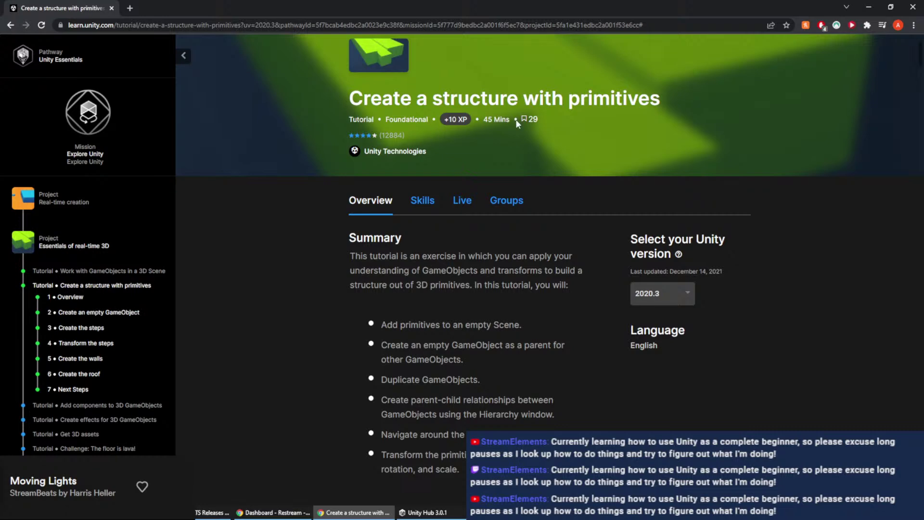
{"action": "scroll", "coordinate": [486, 145], "scroll_direction": "down", "scroll_amount": 15}
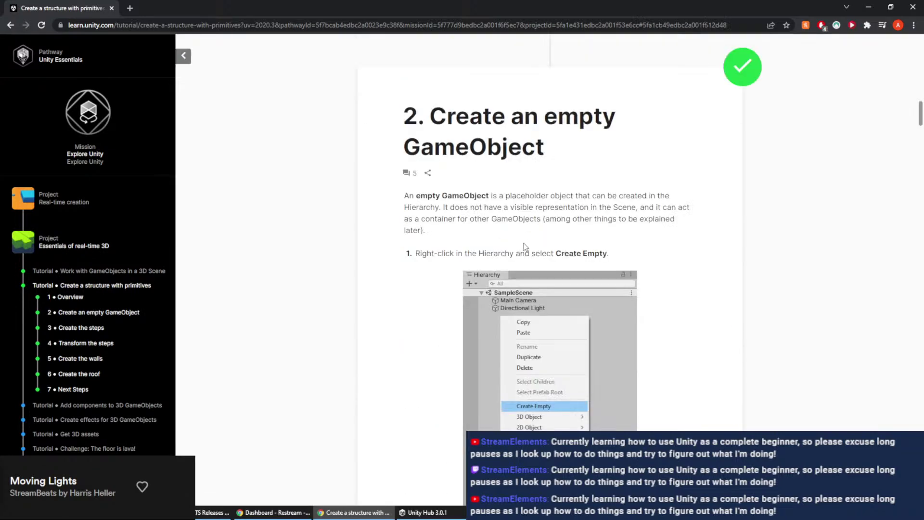
{"action": "left_click", "coordinate": [526, 251]}
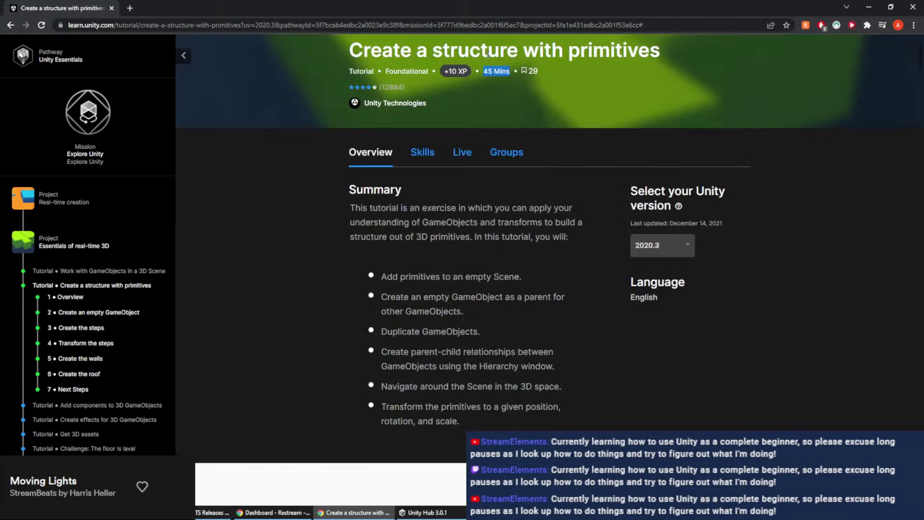
{"action": "left_click", "coordinate": [91, 405]}
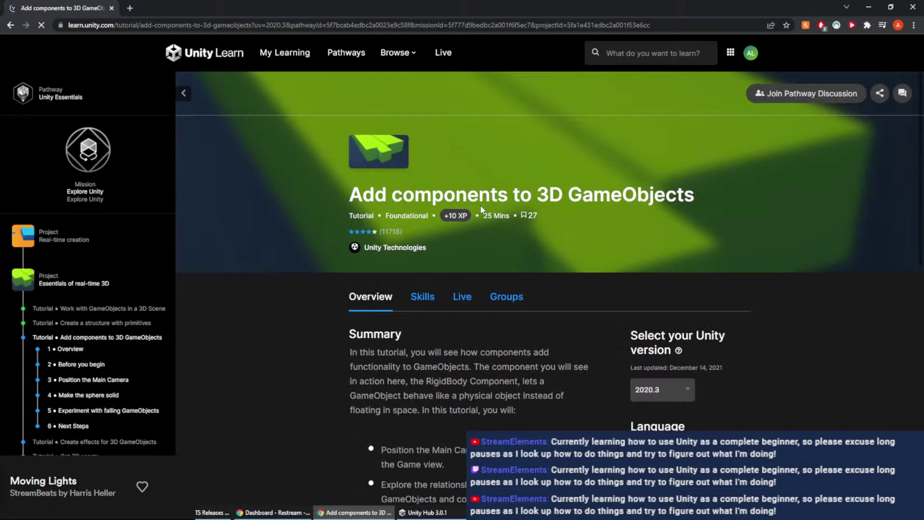
{"action": "scroll", "coordinate": [481, 202], "scroll_direction": "down", "scroll_amount": 1}
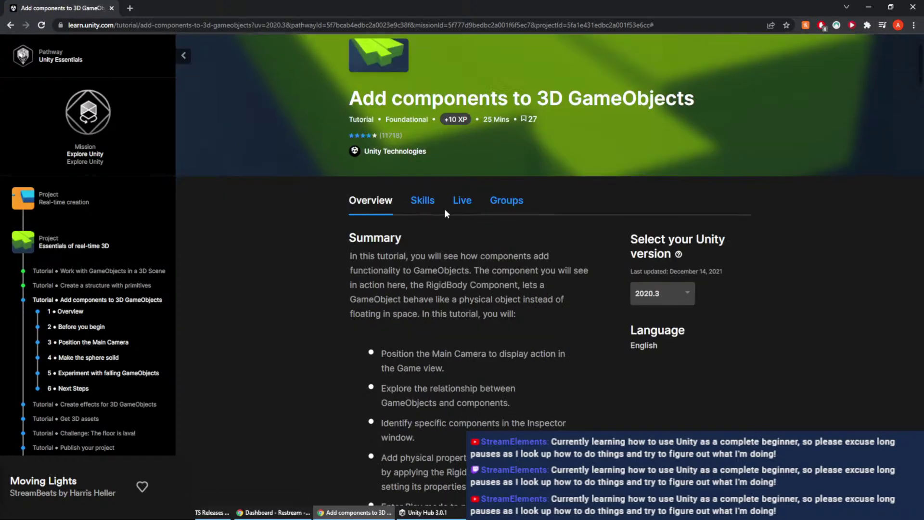
Read the tutorial's summary, Overview and Before you begin sections for instructions on creating and placing a sphere
{"action": "scroll", "coordinate": [447, 216], "scroll_direction": "down", "scroll_amount": 3}
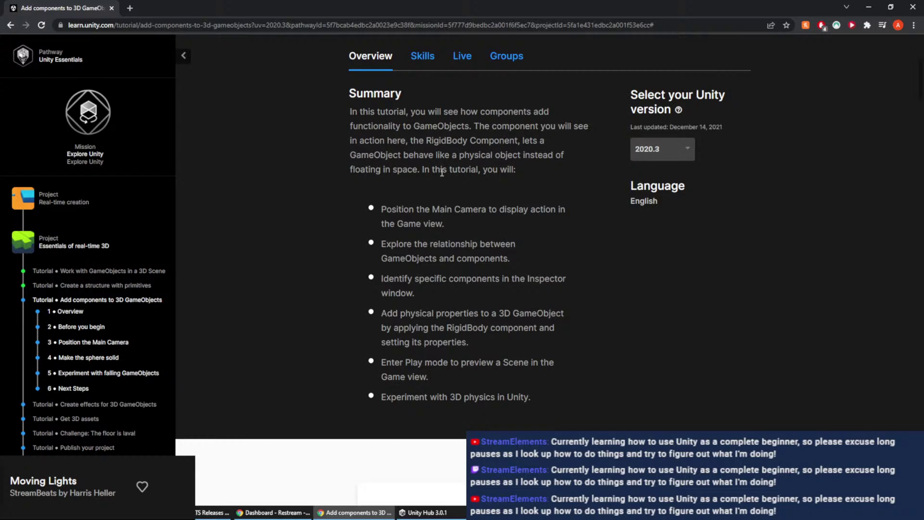
{"action": "scroll", "coordinate": [523, 151], "scroll_direction": "down", "scroll_amount": 2}
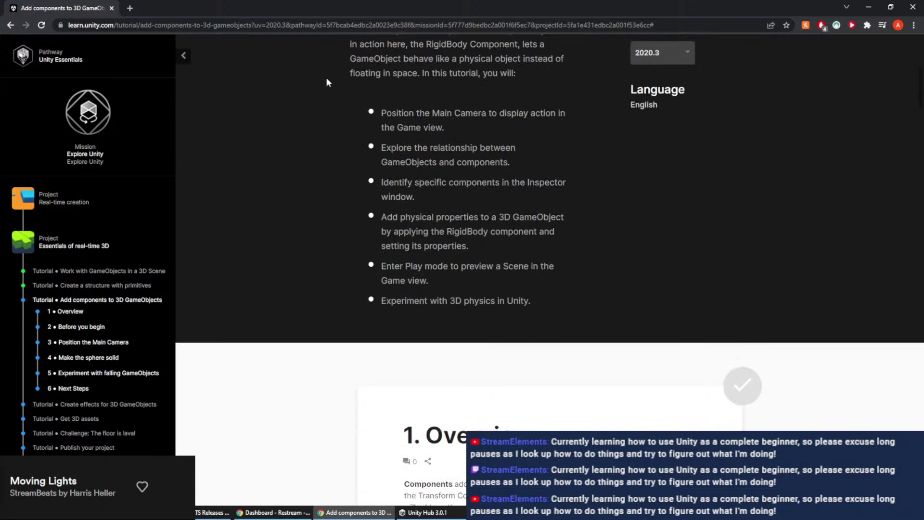
{"action": "scroll", "coordinate": [496, 87], "scroll_direction": "down", "scroll_amount": 4}
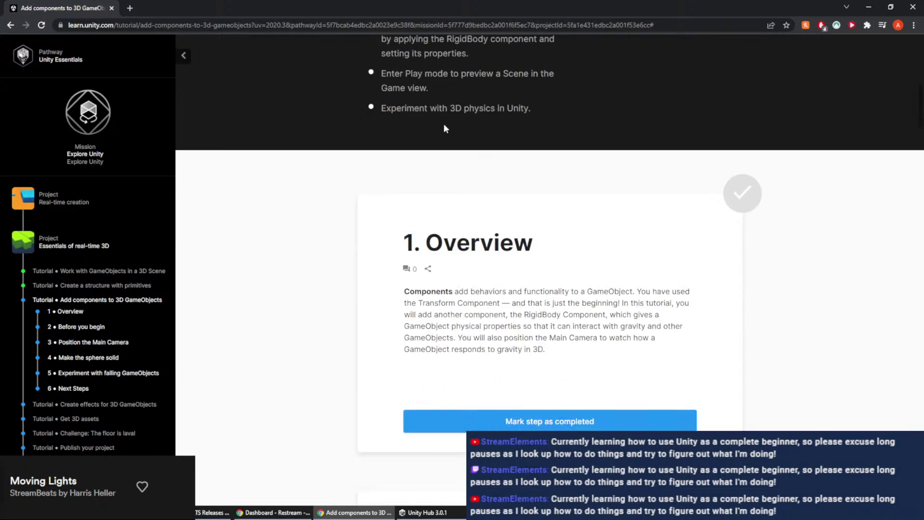
{"action": "scroll", "coordinate": [444, 125], "scroll_direction": "up", "scroll_amount": 4}
{"action": "scroll", "coordinate": [443, 126], "scroll_direction": "down", "scroll_amount": 1}
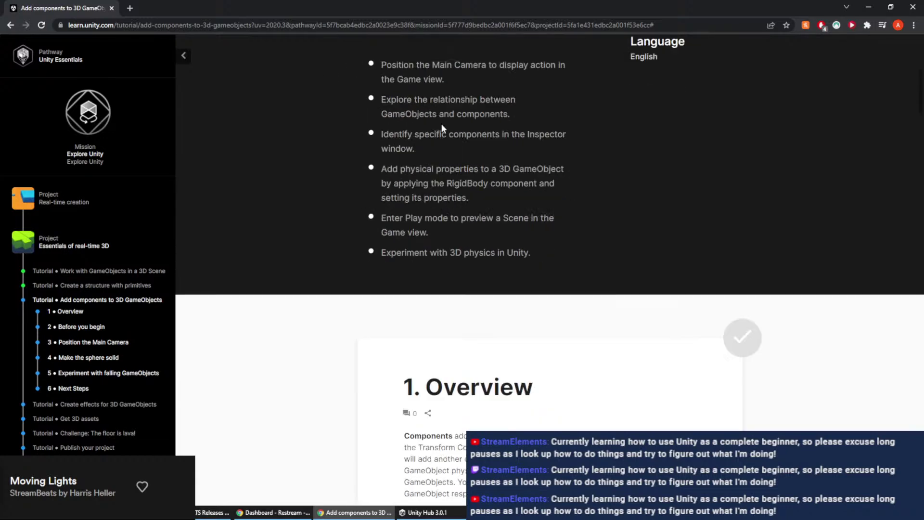
{"action": "scroll", "coordinate": [431, 152], "scroll_direction": "down", "scroll_amount": 6}
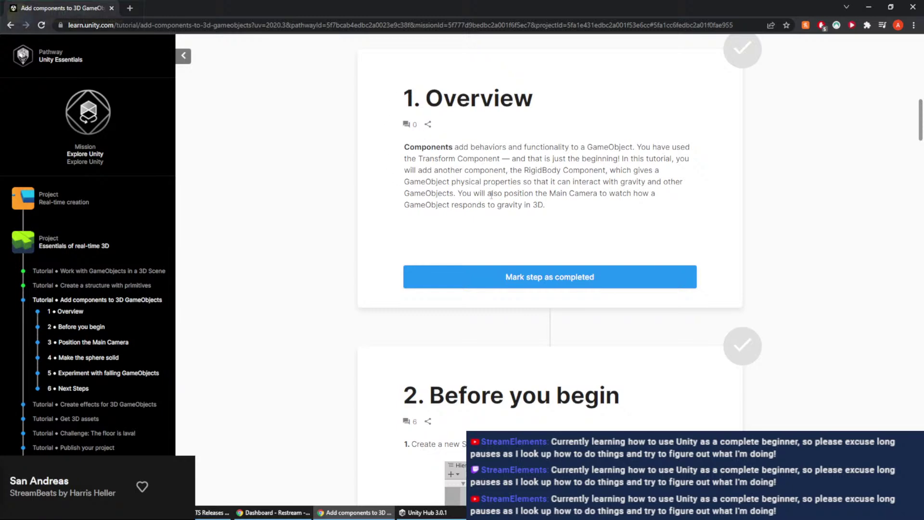
{"action": "scroll", "coordinate": [497, 154], "scroll_direction": "down", "scroll_amount": 7}
{"action": "scroll", "coordinate": [496, 154], "scroll_direction": "down", "scroll_amount": 5}
{"action": "scroll", "coordinate": [583, 347], "scroll_direction": "up", "scroll_amount": 6}
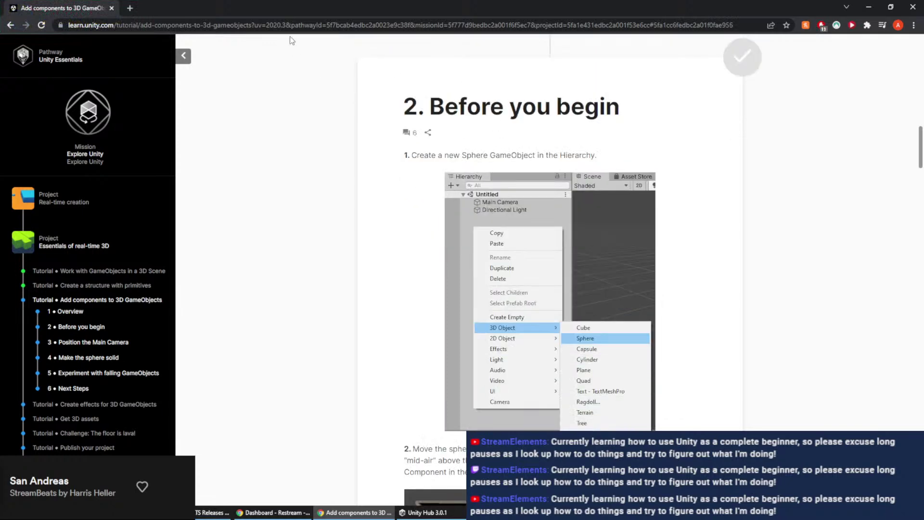
{"action": "scroll", "coordinate": [490, 145], "scroll_direction": "down", "scroll_amount": 1}
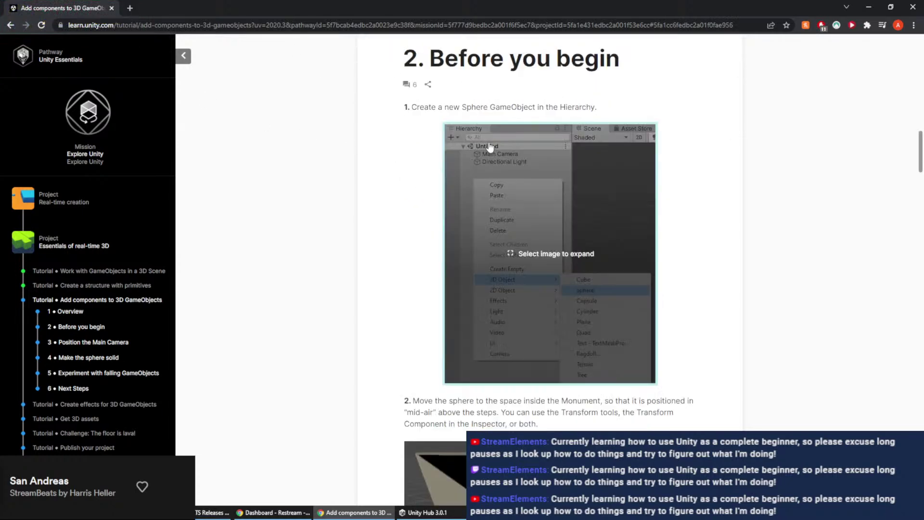
Switch to the Unity editor and create a Sphere GameObject at the top level of the Hierarchy
{"action": "left_click_drag", "start_coordinate": [100, 7], "coordinate": [923, 96]}
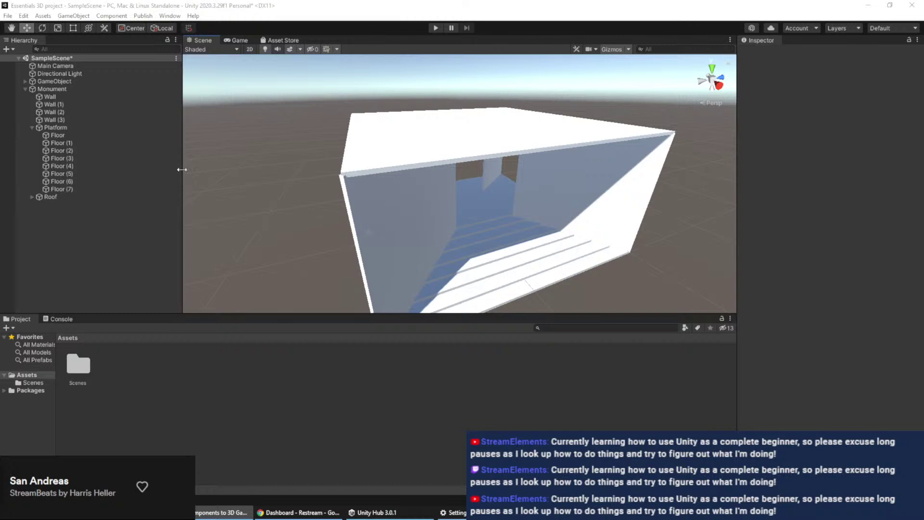
{"action": "right_click", "coordinate": [123, 222]}
{"action": "mouse_move", "coordinate": [175, 348]}
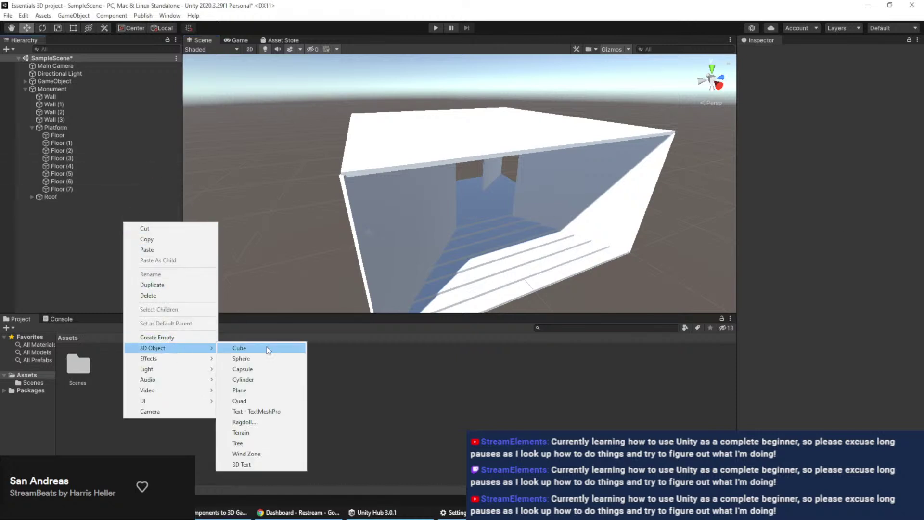
{"action": "left_click", "coordinate": [289, 358]}
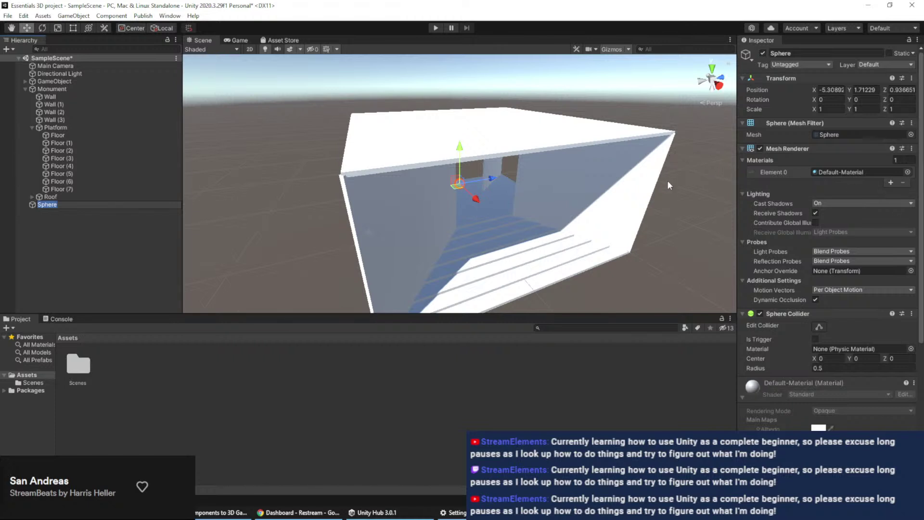
Move the sphere into mid-air above the monument's steps, to about X -0.11, Y 3.3, Z -8.89
{"action": "left_click_drag", "start_coordinate": [666, 181], "coordinate": [464, 183], "text": "alt"}
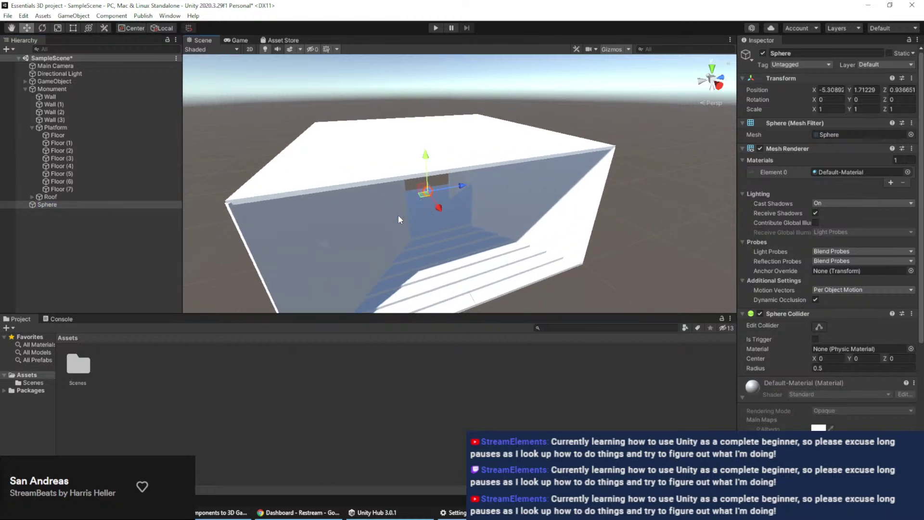
{"action": "scroll", "coordinate": [402, 202], "scroll_direction": "up", "scroll_amount": 10}
{"action": "middle_click_drag", "start_coordinate": [395, 186], "coordinate": [433, 172]}
{"action": "left_click_drag", "start_coordinate": [433, 172], "coordinate": [456, 142], "text": "alt"}
{"action": "middle_click_drag", "start_coordinate": [597, 138], "coordinate": [537, 170]}
{"action": "left_click_drag", "start_coordinate": [537, 171], "coordinate": [534, 204]}
{"action": "right_click_drag", "start_coordinate": [533, 204], "coordinate": [436, 170]}
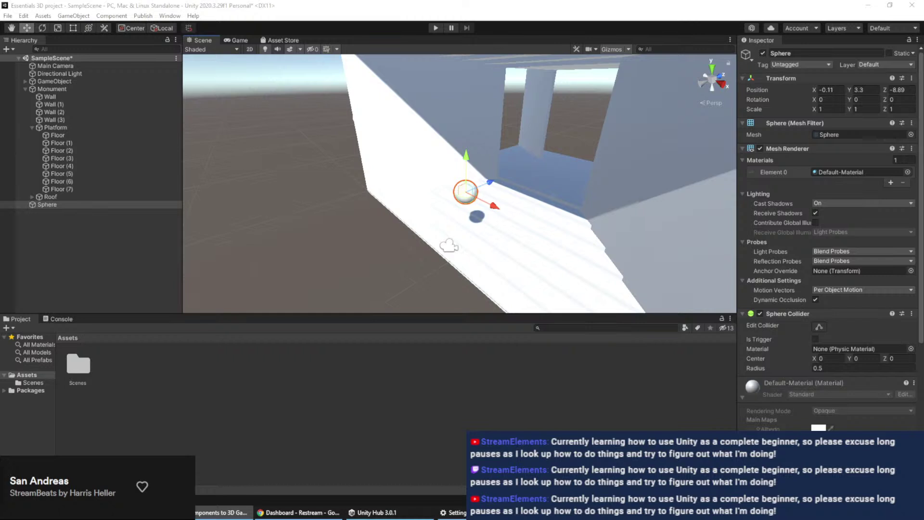
Move the Main Camera back and up to about X -0.27, Y 3.14, Z -12.85 and check its framing in the Game view
{"action": "left_click", "coordinate": [450, 246]}
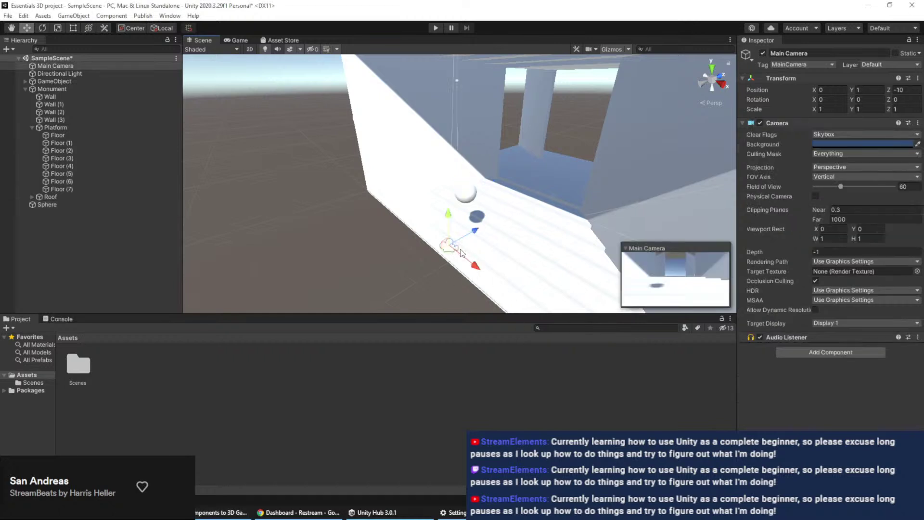
{"action": "left_click_drag", "start_coordinate": [450, 246], "coordinate": [398, 249]}
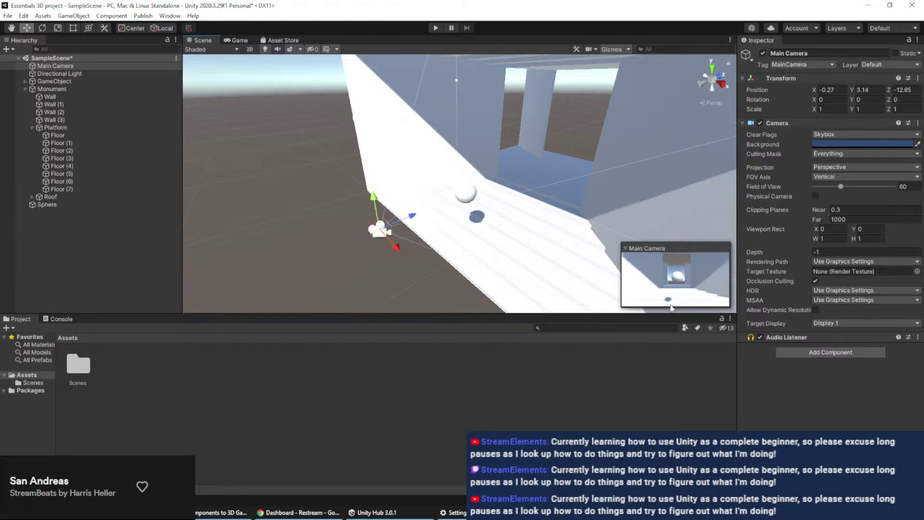
{"action": "left_click", "coordinate": [638, 250]}
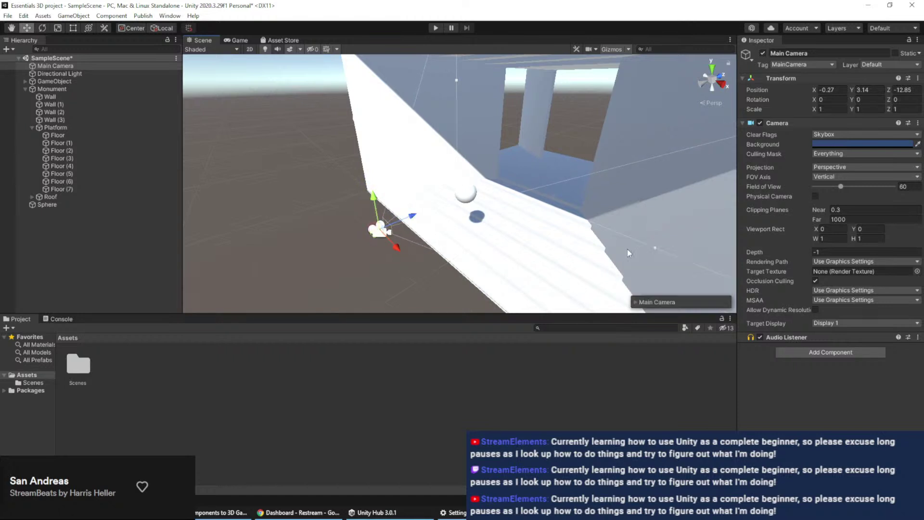
{"action": "left_click", "coordinate": [635, 301]}
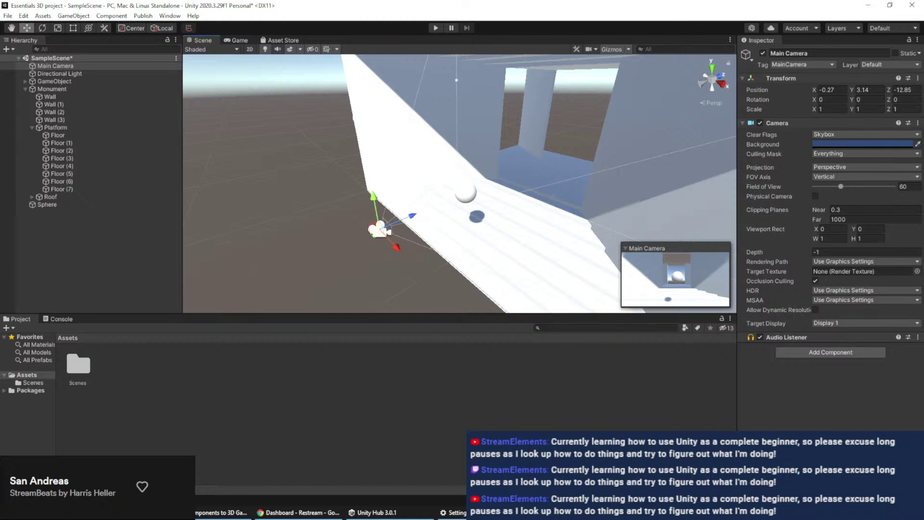
{"action": "left_click", "coordinate": [237, 40]}
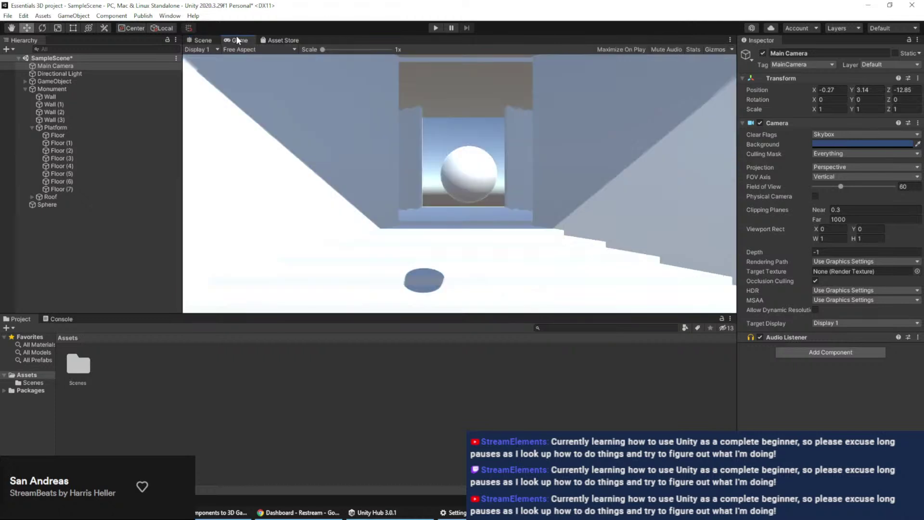
{"action": "left_click", "coordinate": [202, 40]}
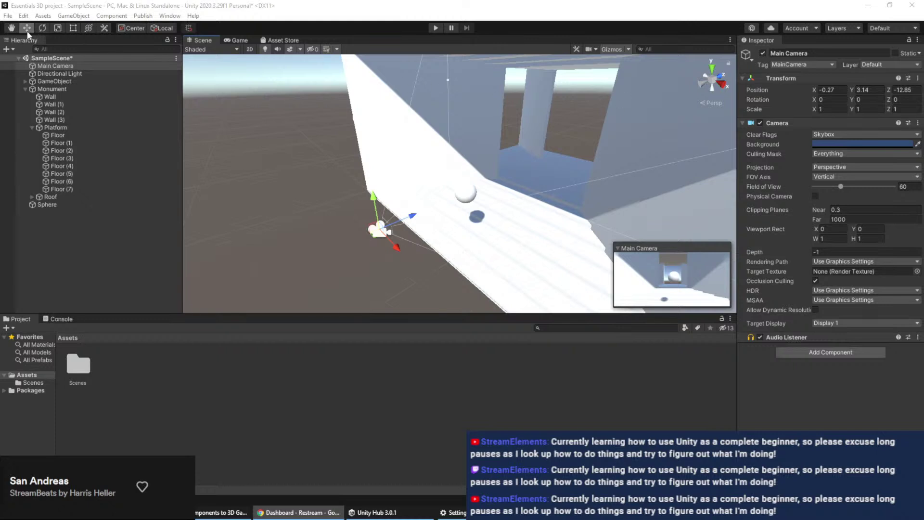
Stretch the Main Camera's Y scale to about 2.24 and tilt the camera down to an X rotation of about 14 degrees
{"action": "left_click", "coordinate": [57, 28]}
{"action": "left_click_drag", "start_coordinate": [374, 196], "coordinate": [380, 178]}
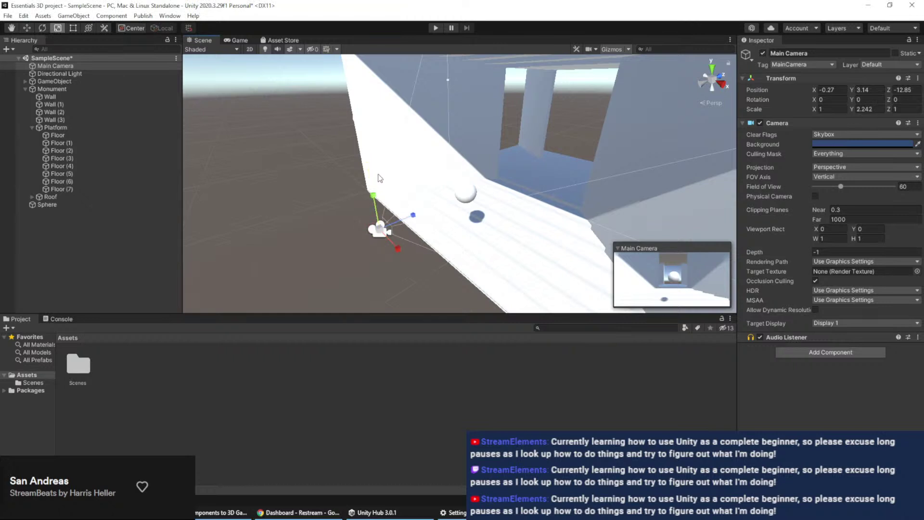
{"action": "left_click", "coordinate": [42, 27]}
{"action": "mouse_move", "coordinate": [398, 208]}
{"action": "left_mouse_down"}
{"action": "mouse_move", "coordinate": [419, 223]}
{"action": "mouse_move", "coordinate": [405, 202]}
{"action": "mouse_move", "coordinate": [414, 214]}
{"action": "mouse_move", "coordinate": [386, 208]}
{"action": "left_mouse_up"}
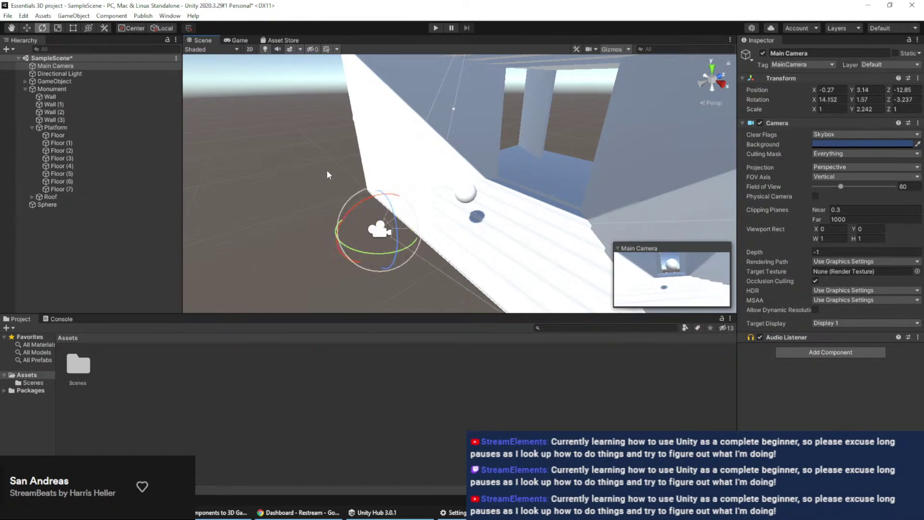
Raise the Main Camera with the combined Transform tool to about X -0.17, Y 4.75, Z -12.45
{"action": "key", "text": "q"}
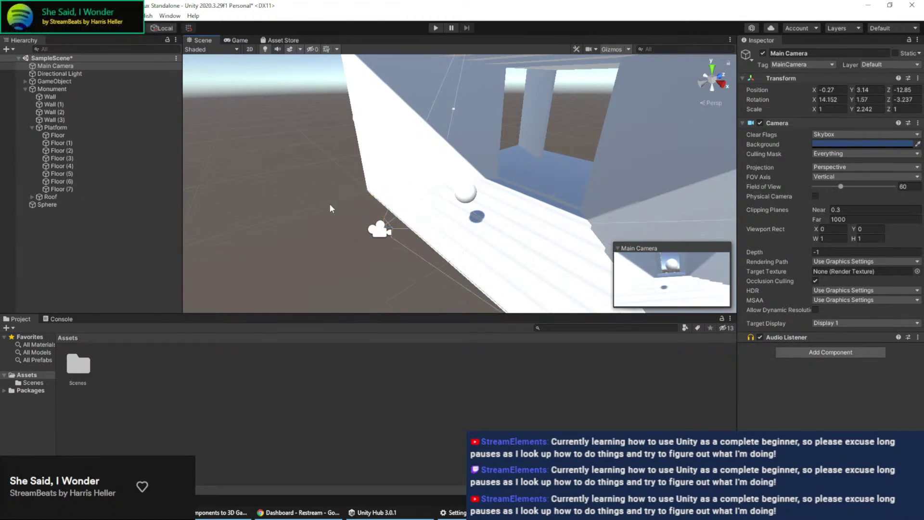
{"action": "key", "text": "y"}
{"action": "left_click_drag", "start_coordinate": [383, 202], "coordinate": [386, 157]}
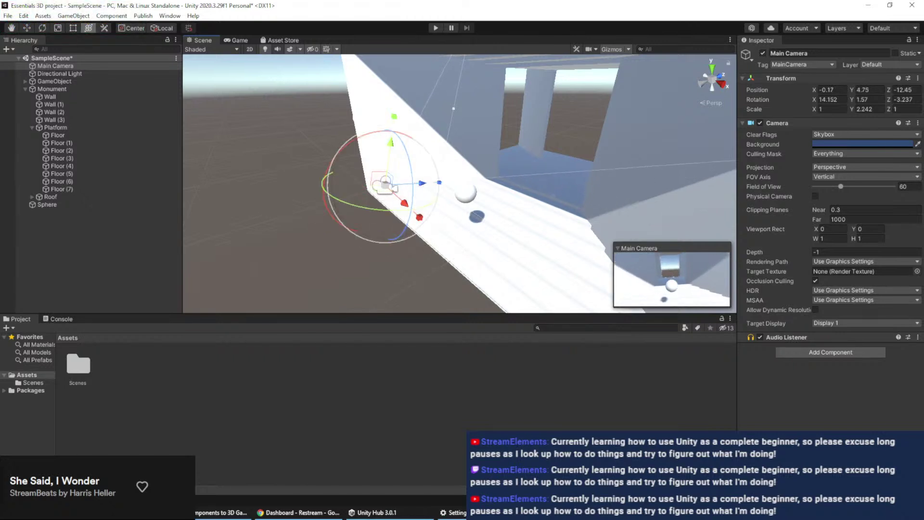
Set the Main Camera's X, Y and Z rotation to 0
{"action": "left_click", "coordinate": [904, 99]}
{"action": "type", "text": "0"}
{"action": "left_click", "coordinate": [839, 101]}
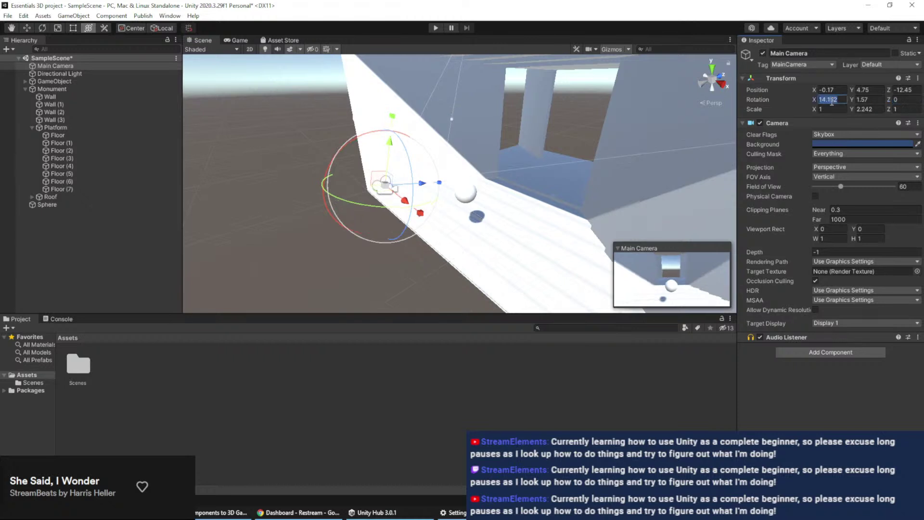
{"action": "type", "text": "0"}
{"action": "left_click", "coordinate": [866, 99]}
{"action": "type", "text": "0"}
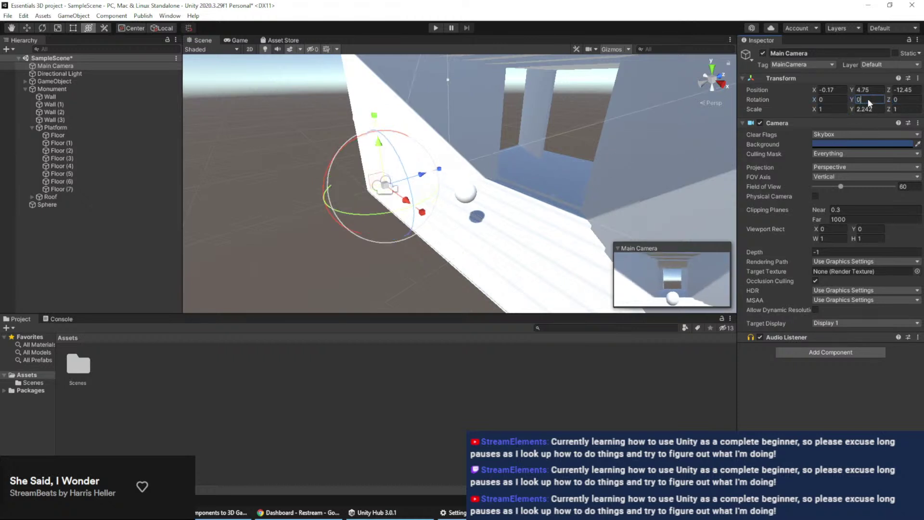
Try rotating the Main Camera freely about all axes and undo the rotation
{"action": "left_click", "coordinate": [832, 99]}
{"action": "left_click_drag", "start_coordinate": [396, 134], "coordinate": [376, 143]}
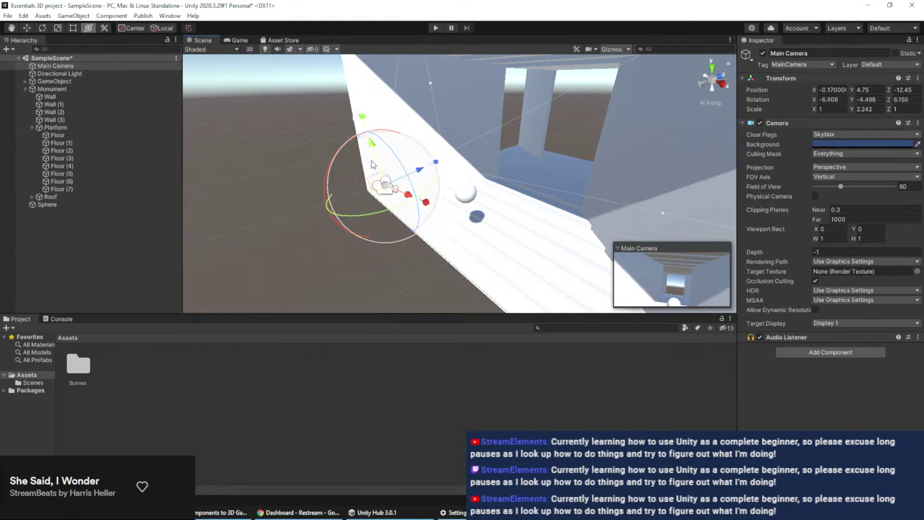
{"action": "key", "text": "ctrl+z"}
Tilt the Main Camera down to an X rotation of about 17.3 degrees and pull it back to about Y 5.49, Z -13.61
{"action": "right_click_drag", "start_coordinate": [322, 123], "coordinate": [296, 126]}
{"action": "left_click_drag", "start_coordinate": [562, 168], "coordinate": [569, 135]}
{"action": "middle_click_drag", "start_coordinate": [579, 170], "coordinate": [502, 159]}
{"action": "left_click_drag", "start_coordinate": [409, 167], "coordinate": [343, 170]}
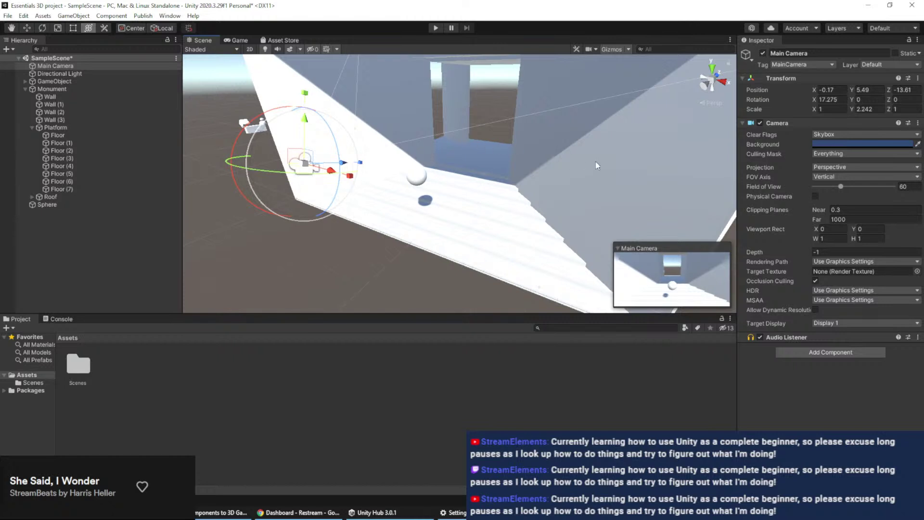
Set the Main Camera's background color to the blue 2155A6
{"action": "left_click", "coordinate": [871, 143]}
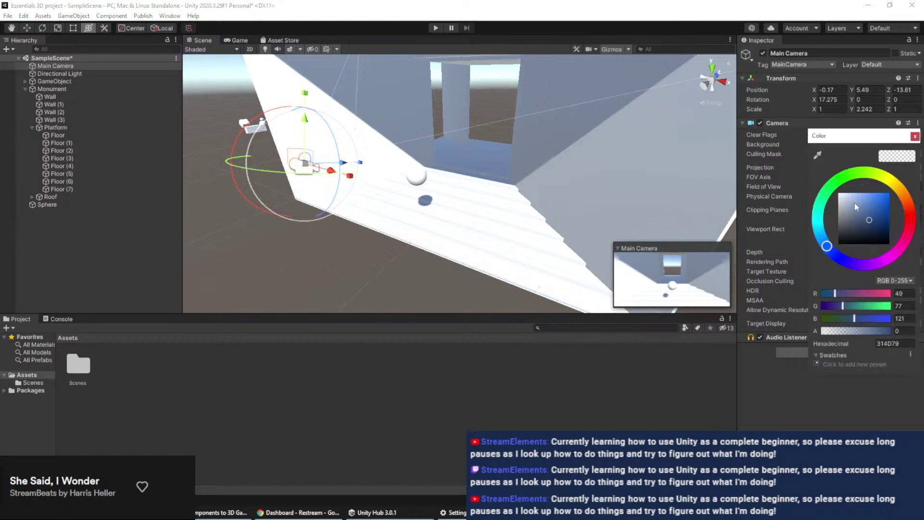
{"action": "mouse_move", "coordinate": [859, 211]}
{"action": "left_mouse_down"}
{"action": "mouse_move", "coordinate": [859, 204]}
{"action": "mouse_move", "coordinate": [880, 211]}
{"action": "left_mouse_up"}
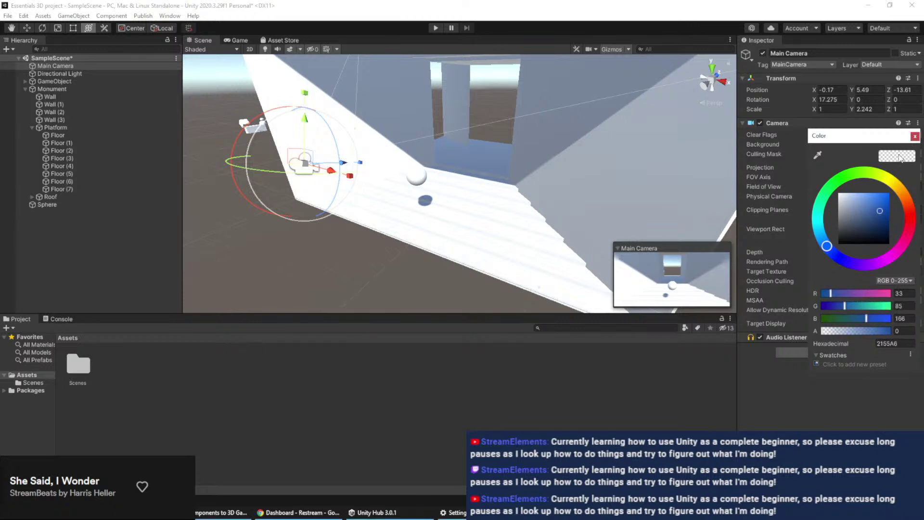
{"action": "left_click", "coordinate": [915, 136]}
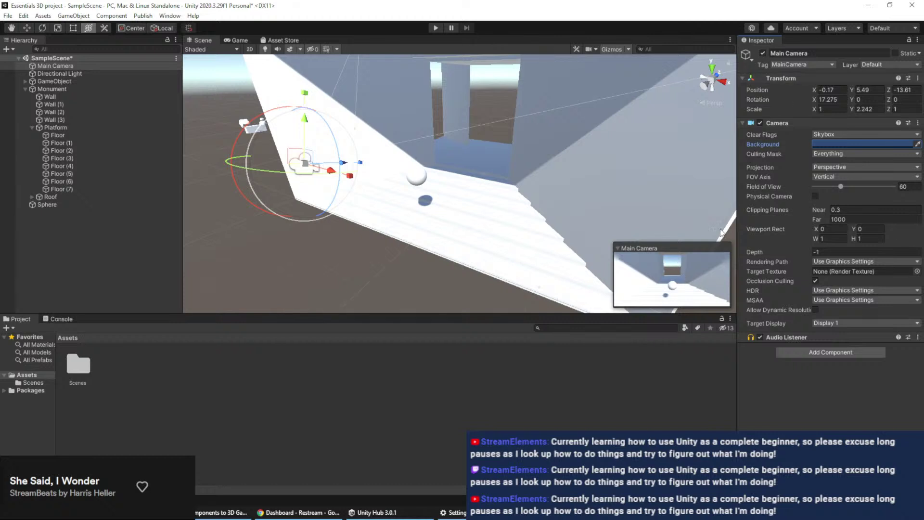
Try disabling the Main Camera's Camera component and restore it to enabled with the camera selected
{"action": "left_click", "coordinate": [754, 123]}
{"action": "left_click", "coordinate": [752, 122]}
{"action": "left_click", "coordinate": [759, 122]}
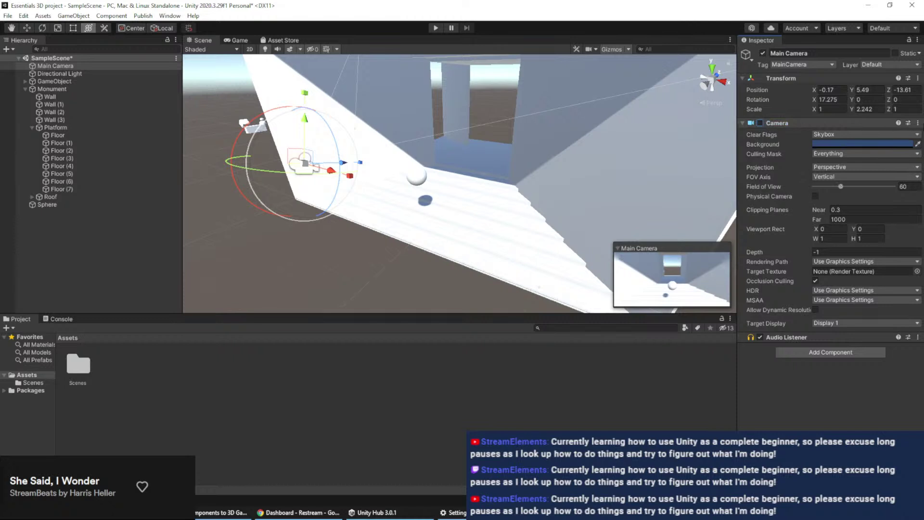
{"action": "left_click", "coordinate": [659, 281]}
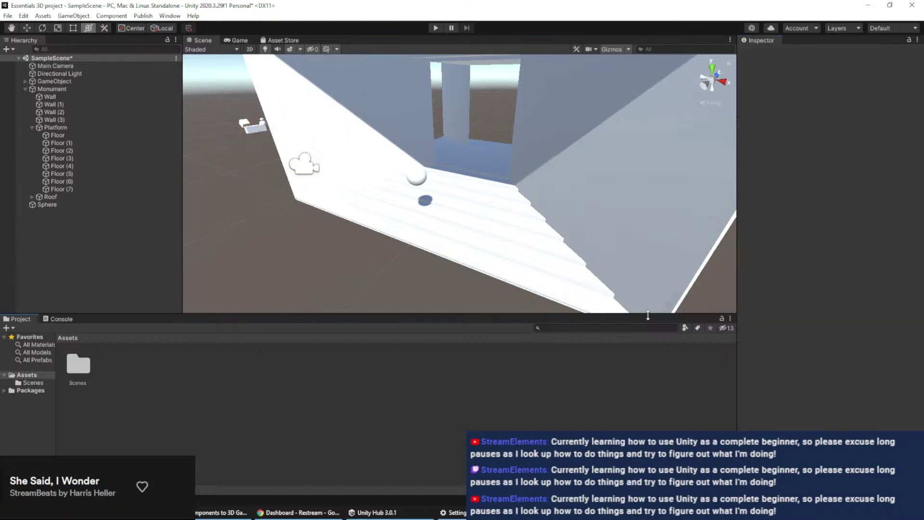
{"action": "left_click", "coordinate": [311, 163]}
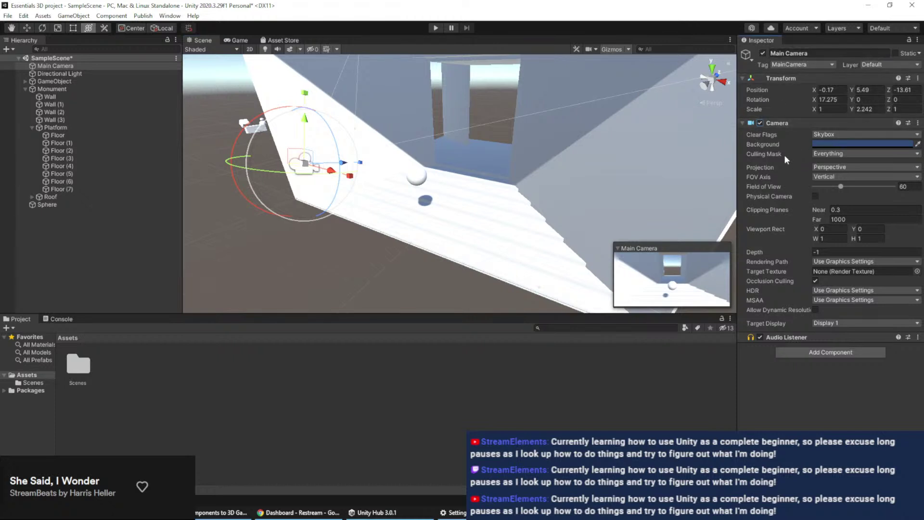
Try turning the Main Camera's Physical Camera option on and off, and open its Target Display options without changing them
{"action": "left_click", "coordinate": [814, 196]}
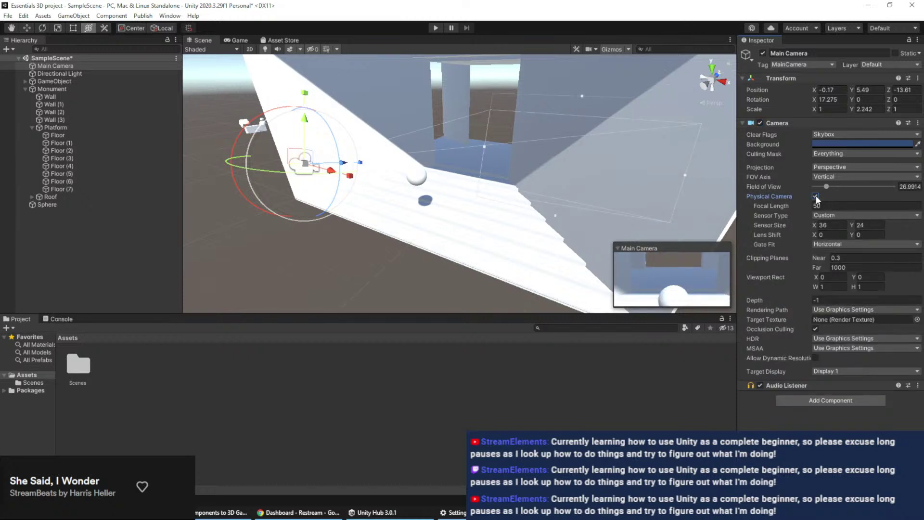
{"action": "left_click", "coordinate": [816, 196]}
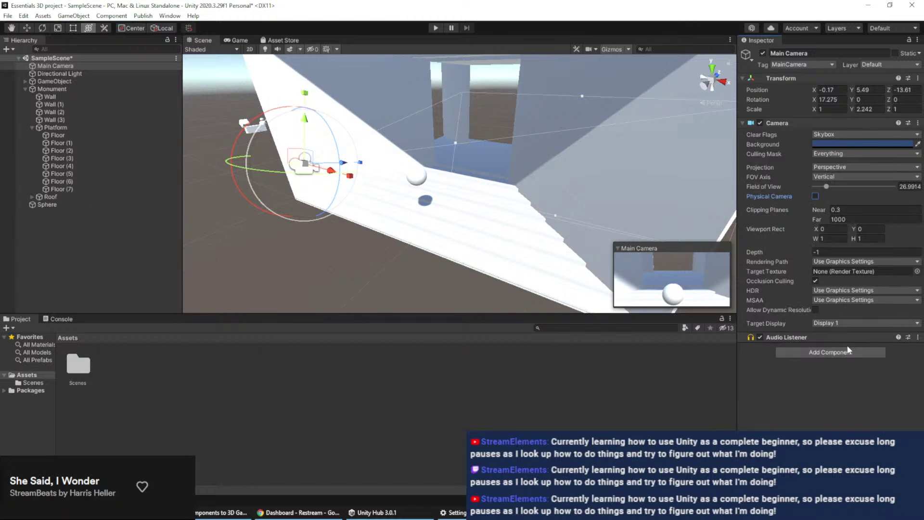
{"action": "left_click", "coordinate": [829, 327]}
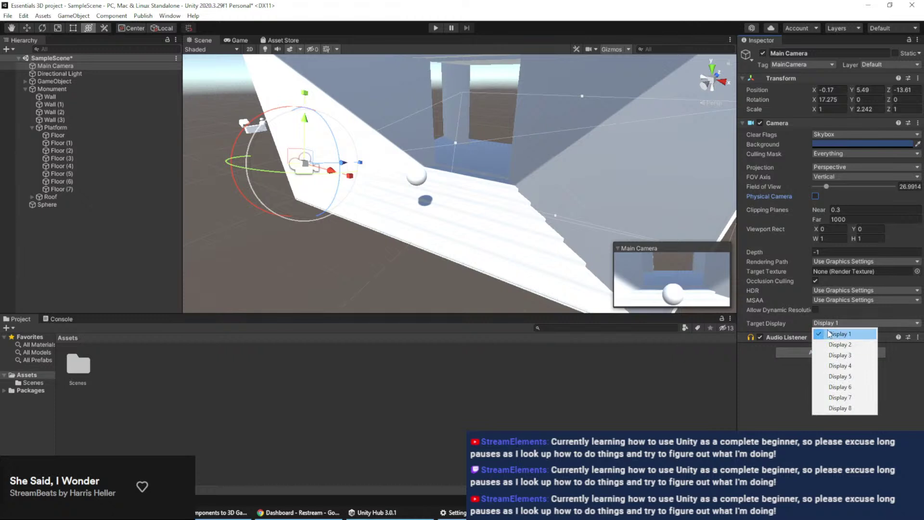
{"action": "left_click", "coordinate": [762, 373]}
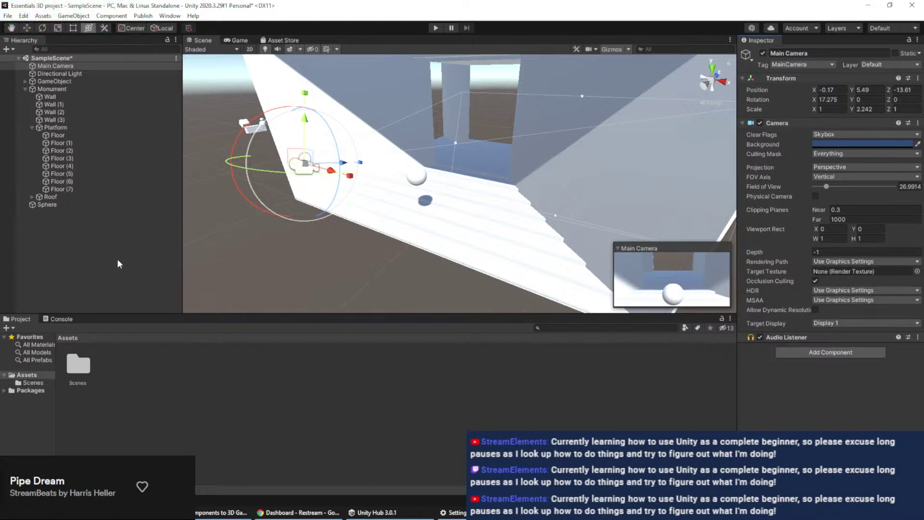
Align the Main Camera with a Scene view looking down at the sphere, at about X 2.42, Y 9.29, Z -17.38
{"action": "left_click", "coordinate": [66, 67]}
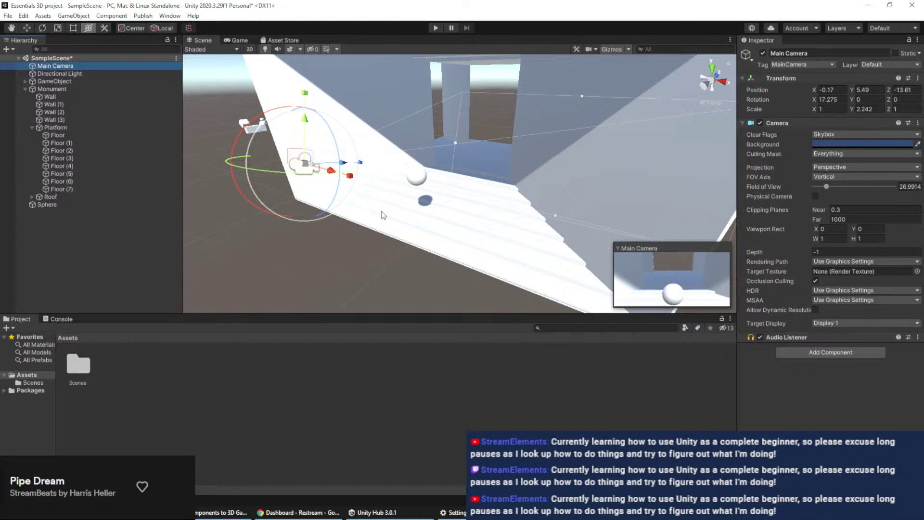
{"action": "key", "text": "ctrl+shift+f"}
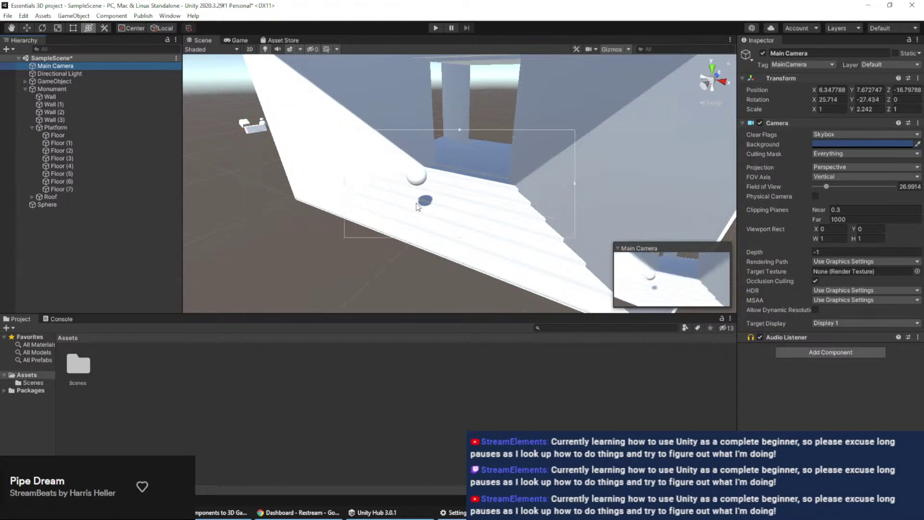
{"action": "middle_click_drag", "start_coordinate": [417, 187], "coordinate": [614, 169]}
{"action": "left_click_drag", "start_coordinate": [614, 170], "coordinate": [452, 187], "text": "alt"}
{"action": "middle_click_drag", "start_coordinate": [452, 187], "coordinate": [325, 181]}
{"action": "left_click_drag", "start_coordinate": [325, 182], "coordinate": [406, 185], "text": "alt"}
{"action": "key", "text": "y"}
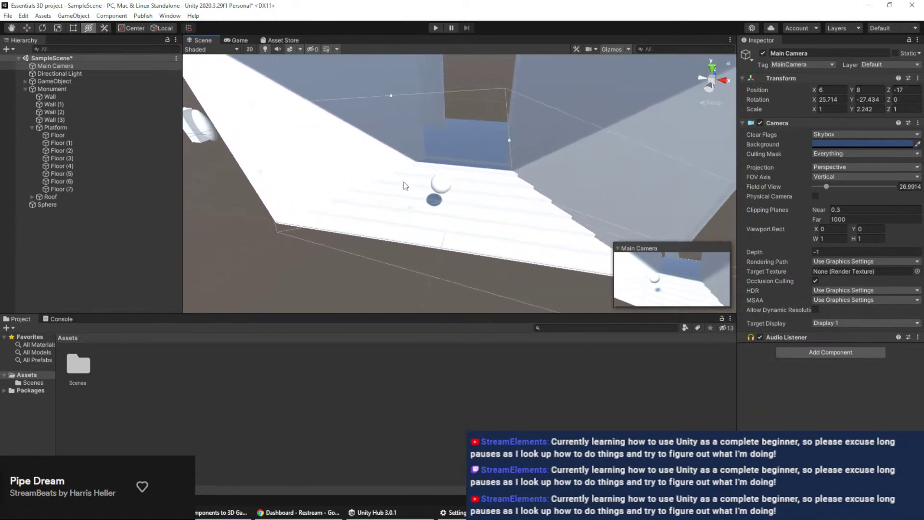
{"action": "key", "text": "ctrl+shift+f"}
{"action": "key", "text": "f"}
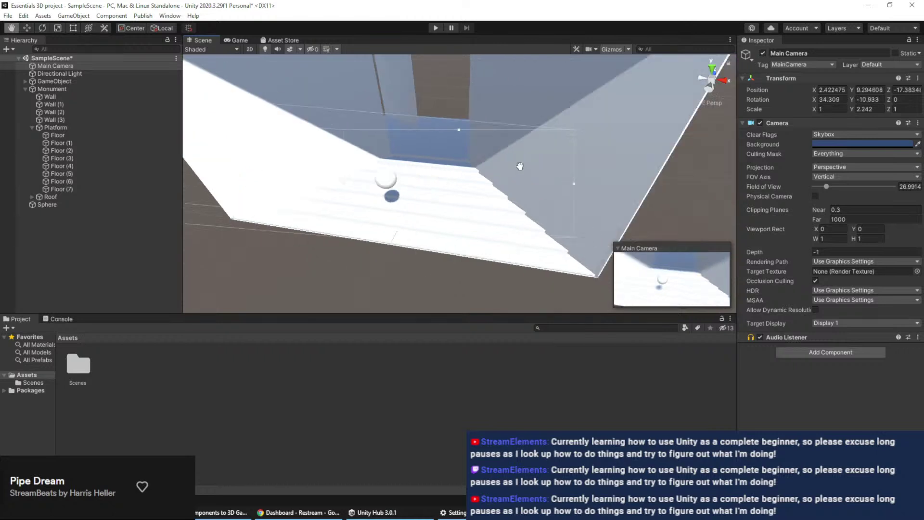
Widen the Main Camera's Field of View to about 45.8
{"action": "left_click_drag", "start_coordinate": [366, 149], "coordinate": [147, 128], "text": "alt"}
{"action": "left_click_drag", "start_coordinate": [270, 125], "coordinate": [431, 120], "text": "alt"}
{"action": "left_click_drag", "start_coordinate": [362, 118], "coordinate": [417, 123], "text": "alt"}
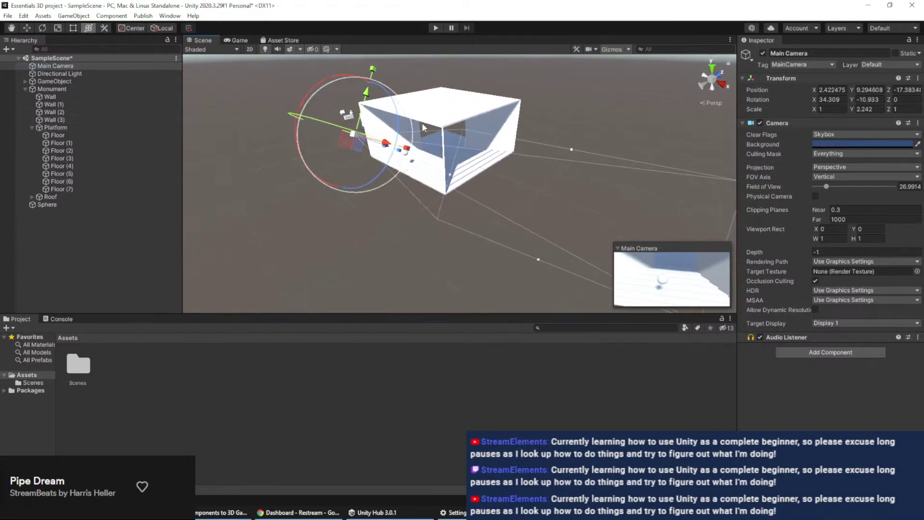
{"action": "left_click_drag", "start_coordinate": [464, 141], "coordinate": [452, 176], "text": "alt"}
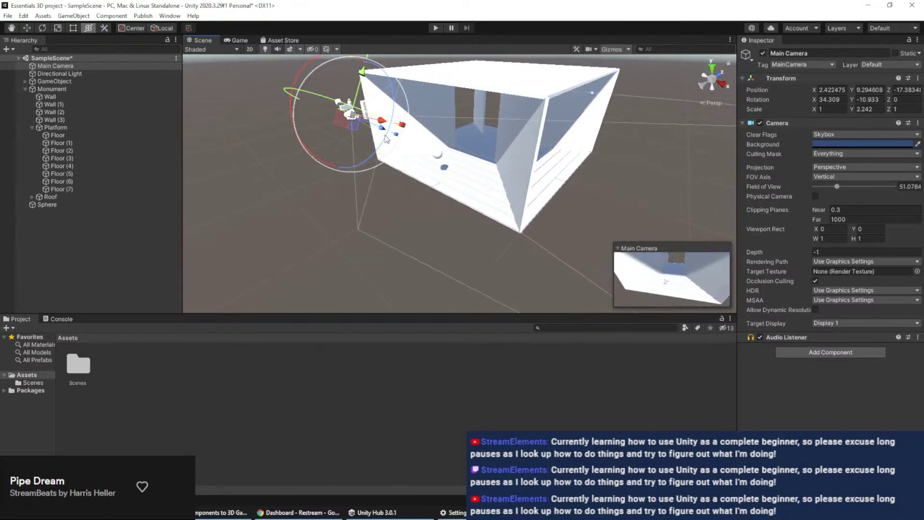
{"action": "left_click_drag", "start_coordinate": [397, 140], "coordinate": [673, 144], "text": "alt"}
{"action": "left_click_drag", "start_coordinate": [788, 252], "coordinate": [359, 172]}
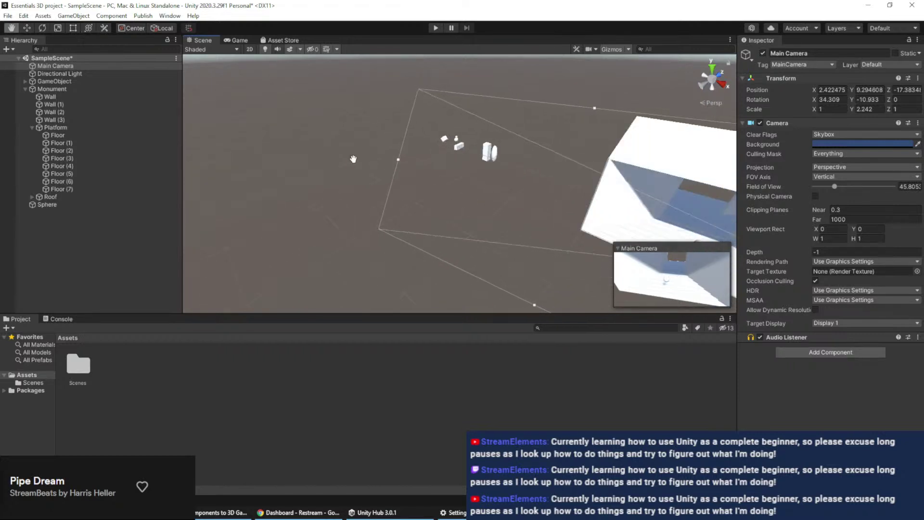
Move the Main Camera forward toward the sphere, to about X 1.67, Y 6.61, Z -13.52
{"action": "left_click", "coordinate": [46, 205]}
{"action": "middle_click_drag", "start_coordinate": [329, 226], "coordinate": [289, 171]}
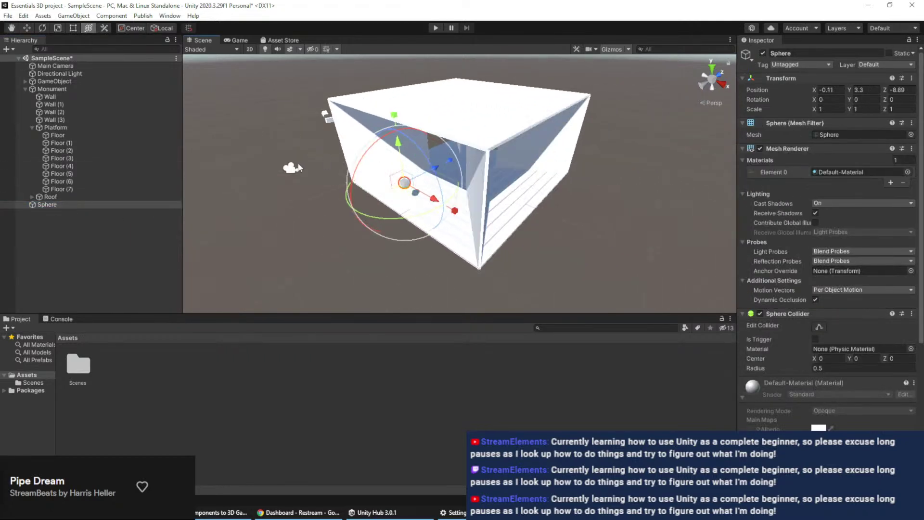
{"action": "left_click", "coordinate": [326, 116]}
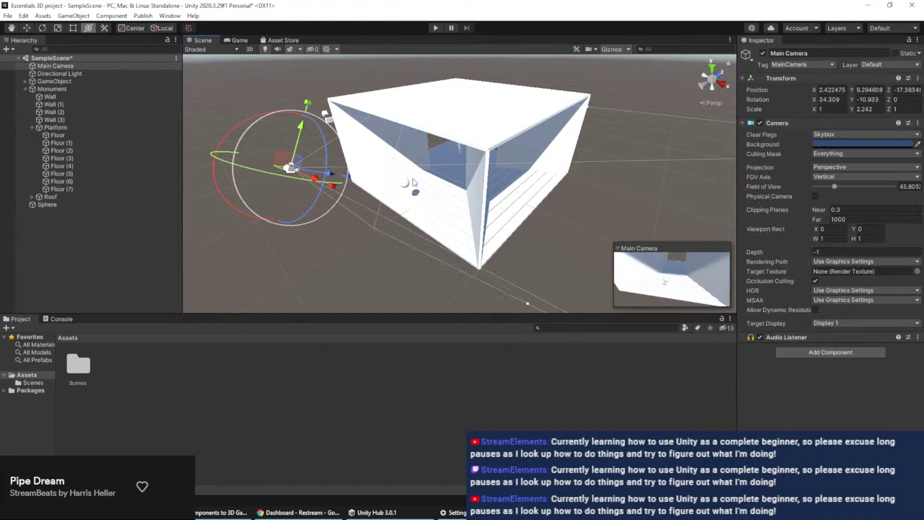
{"action": "middle_click_drag", "start_coordinate": [407, 183], "coordinate": [439, 168]}
{"action": "scroll", "coordinate": [439, 168], "scroll_direction": "up", "scroll_amount": 4}
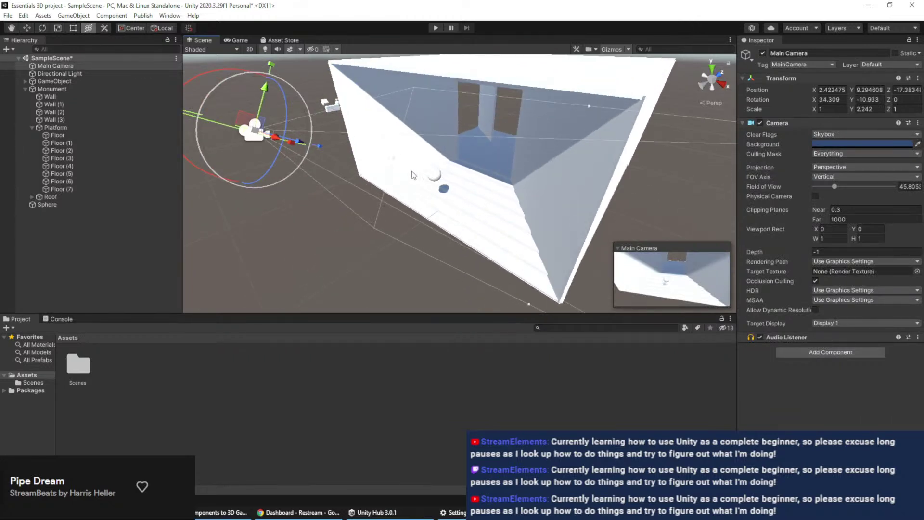
{"action": "left_click_drag", "start_coordinate": [300, 139], "coordinate": [409, 170]}
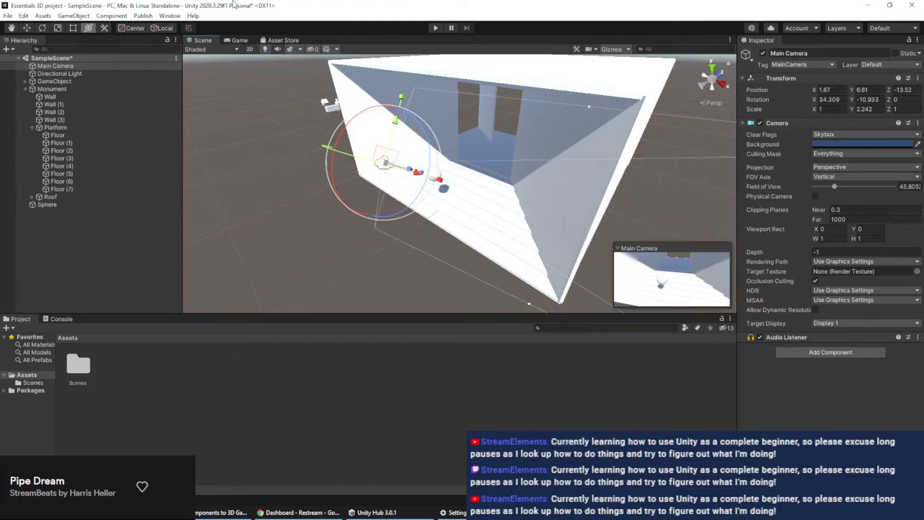
Run and stop the scene to check the camera framing, run it again and return to the Scene view
{"action": "left_click", "coordinate": [436, 28]}
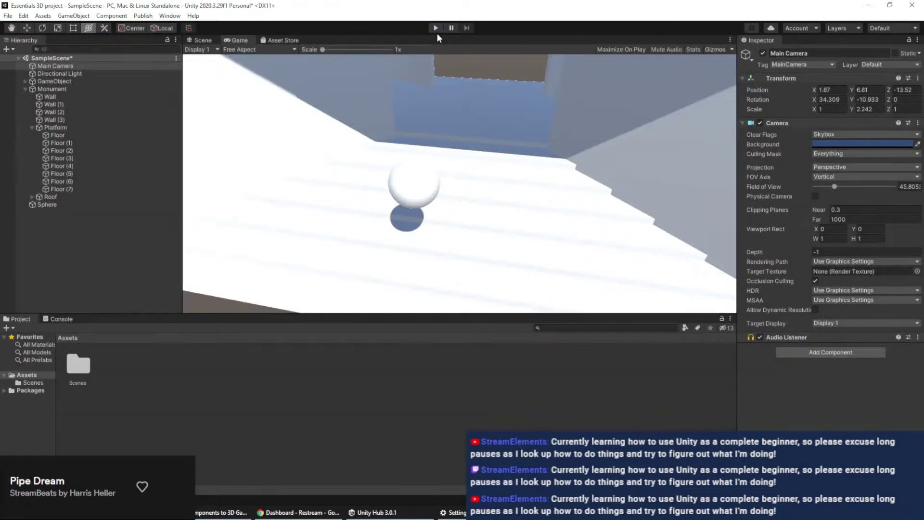
{"action": "left_click", "coordinate": [437, 28]}
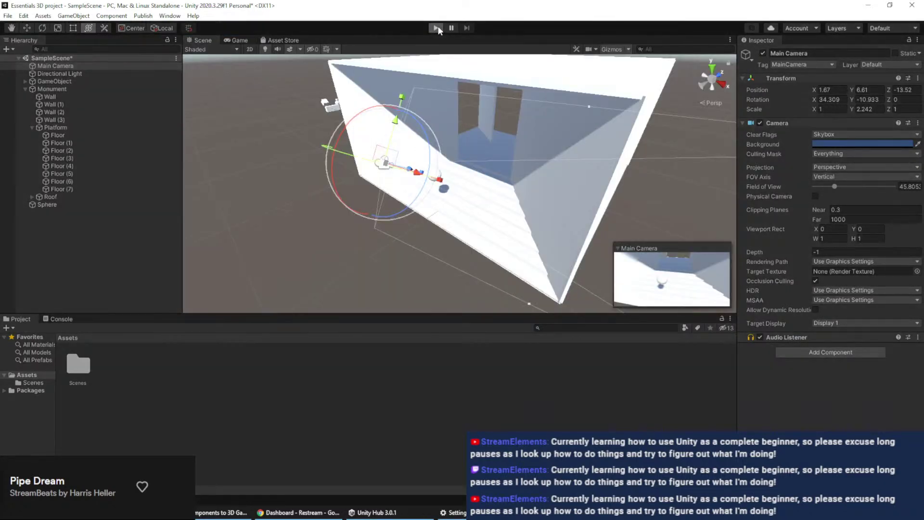
{"action": "left_click", "coordinate": [436, 28]}
{"action": "left_click", "coordinate": [435, 28]}
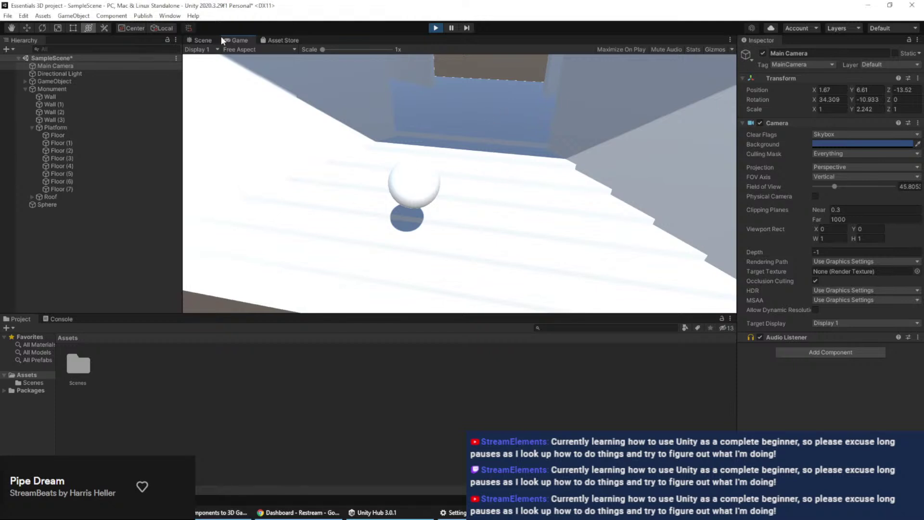
{"action": "left_click", "coordinate": [201, 40]}
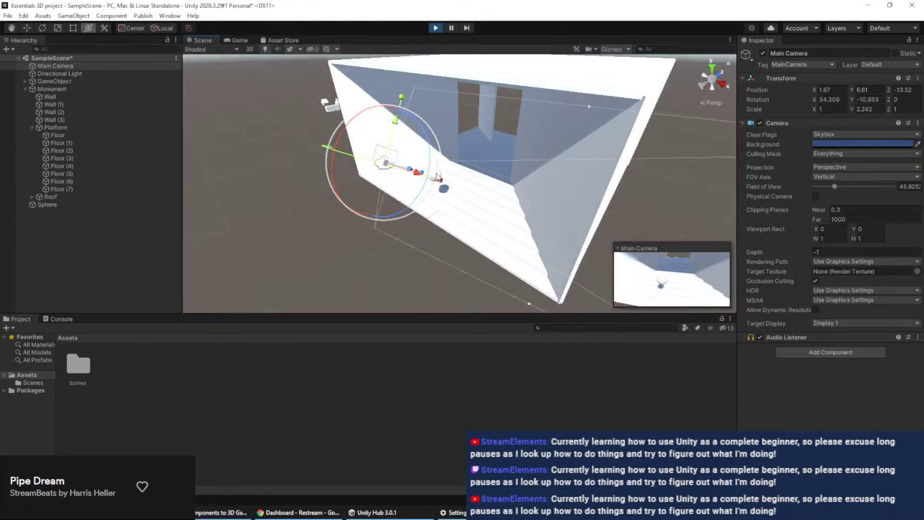
Add a Rigidbody component to the sphere while the scene is running, and review the component's settings
{"action": "key", "text": "w"}
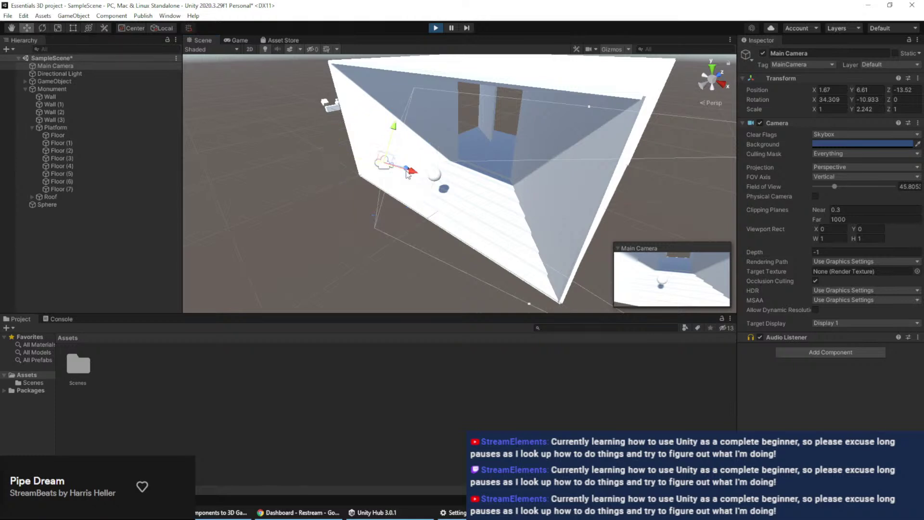
{"action": "left_click", "coordinate": [434, 175]}
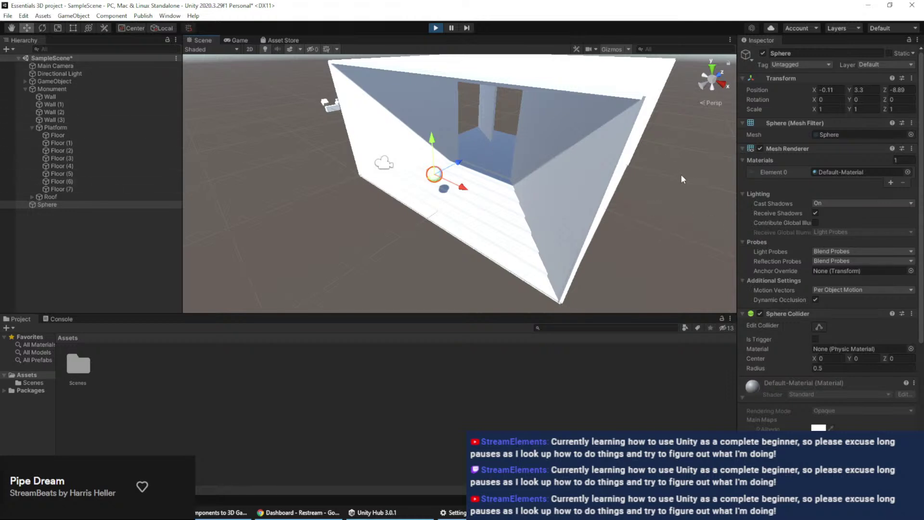
{"action": "scroll", "coordinate": [813, 357], "scroll_direction": "down", "scroll_amount": 5}
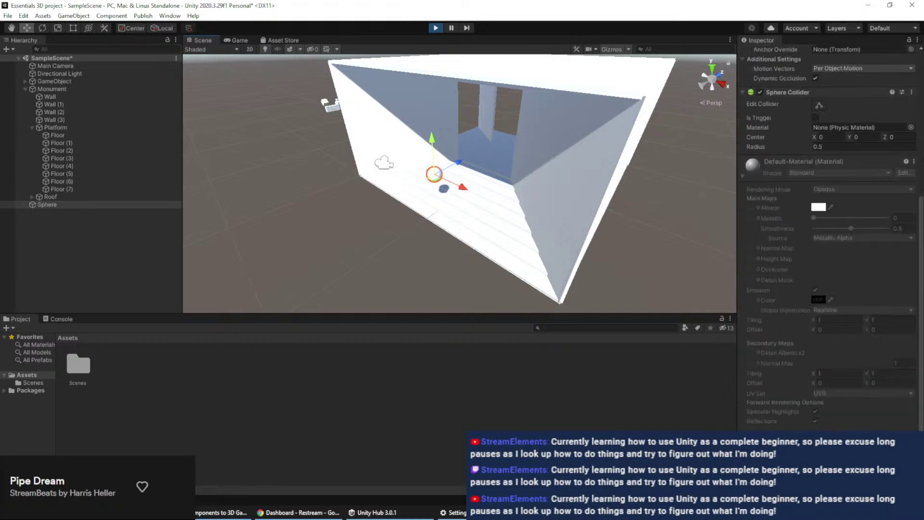
{"action": "key", "text": "ctrl+shift+a"}
{"action": "key", "text": "Up"}
{"action": "key", "text": "Up"}
{"action": "key", "text": "Up"}
{"action": "key", "text": "Up"}
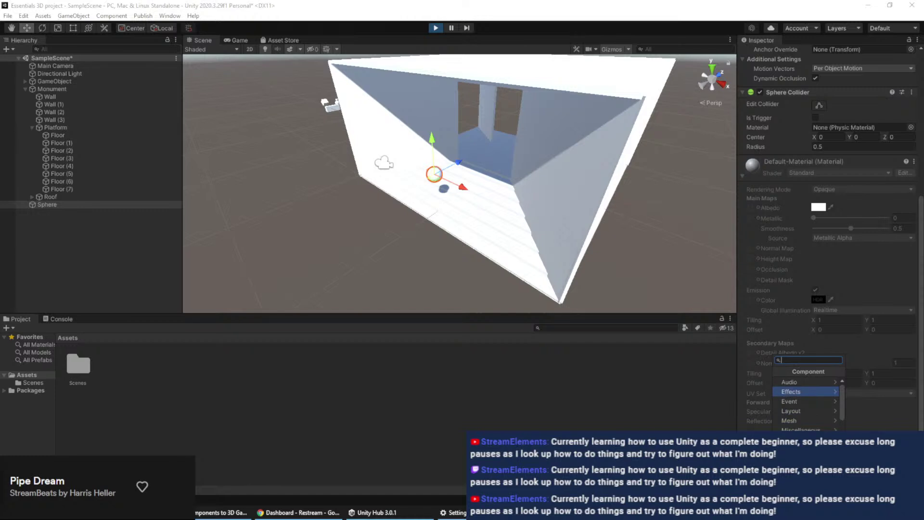
{"action": "scroll", "coordinate": [809, 407], "scroll_direction": "down", "scroll_amount": 3}
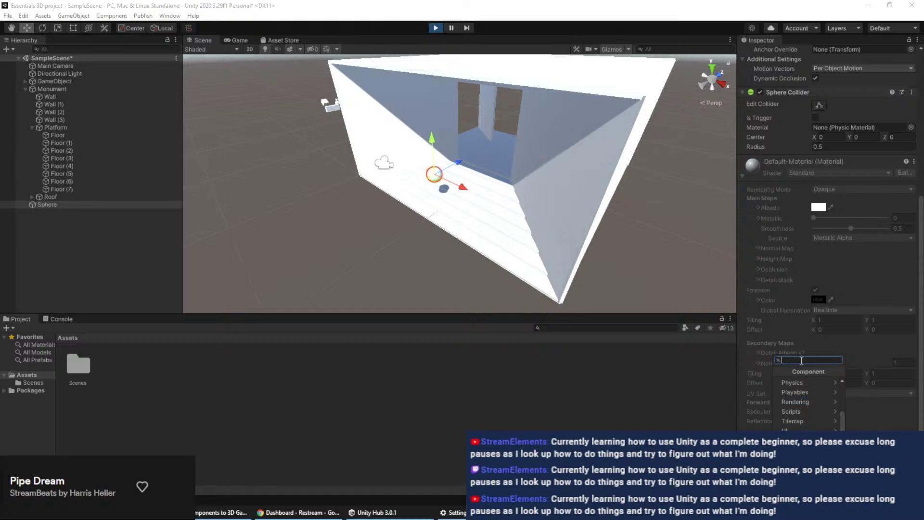
{"action": "type", "text": "rigid"}
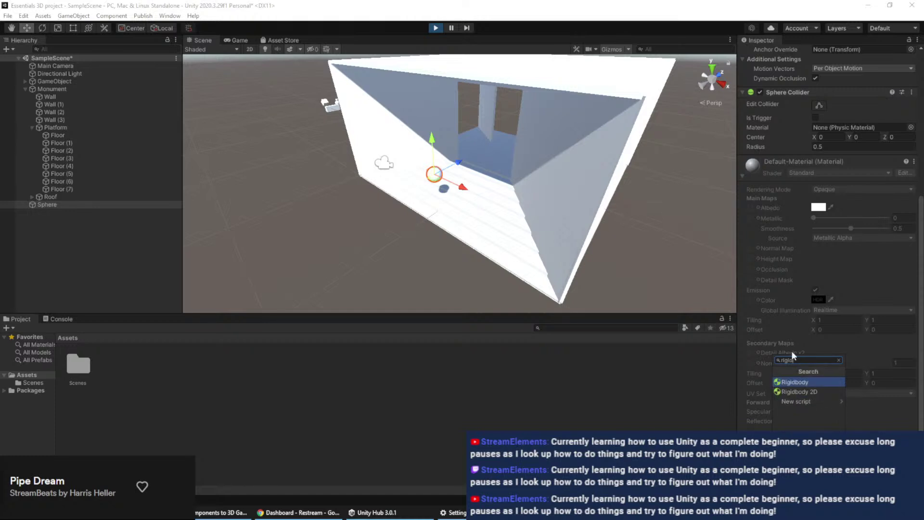
{"action": "left_click", "coordinate": [808, 383]}
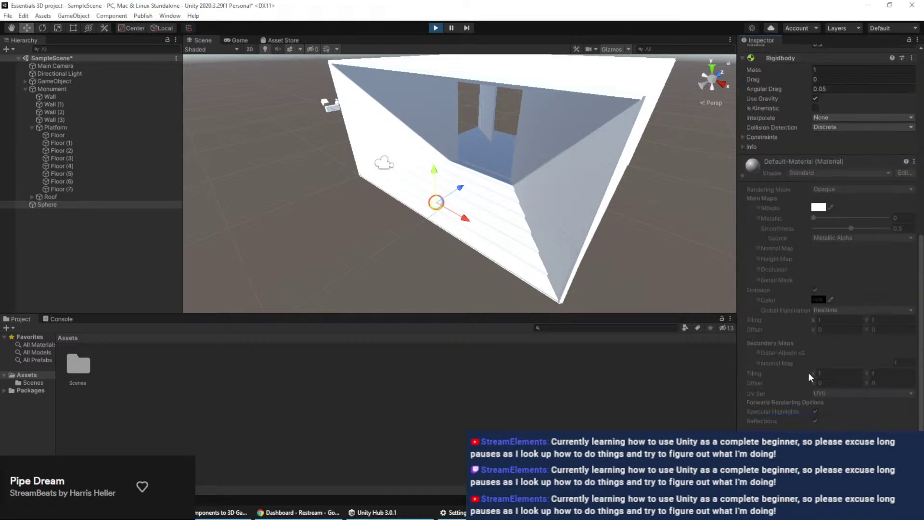
{"action": "scroll", "coordinate": [807, 371], "scroll_direction": "up", "scroll_amount": 10}
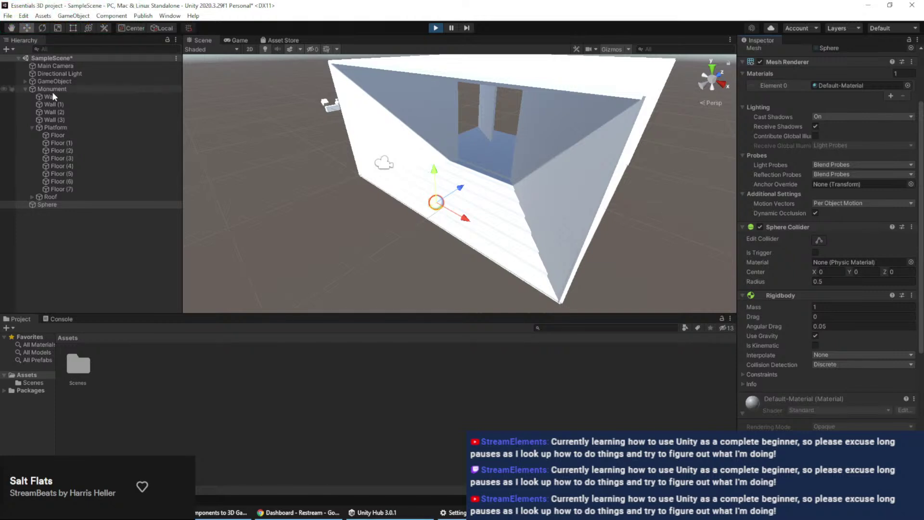
Clear the selection, stop the running scene, start it again and switch back to the Scene view
{"action": "left_click", "coordinate": [321, 152]}
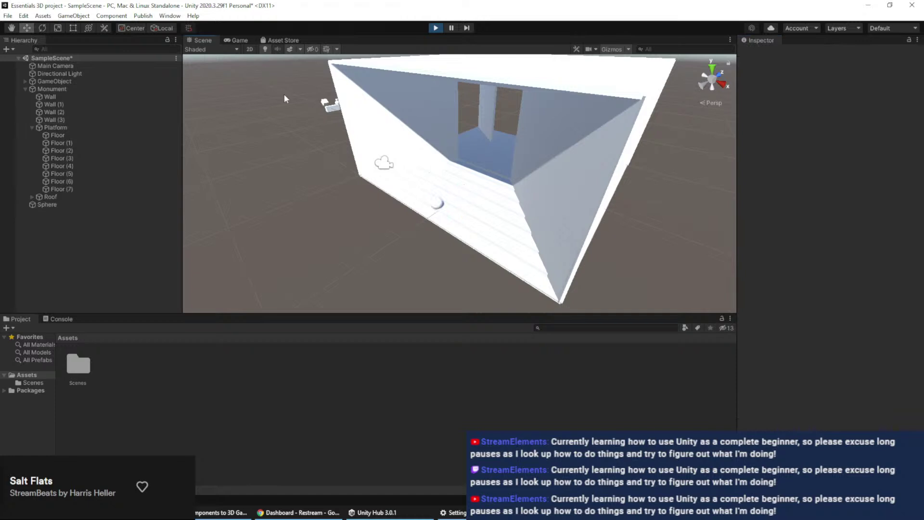
{"action": "left_click", "coordinate": [429, 28]}
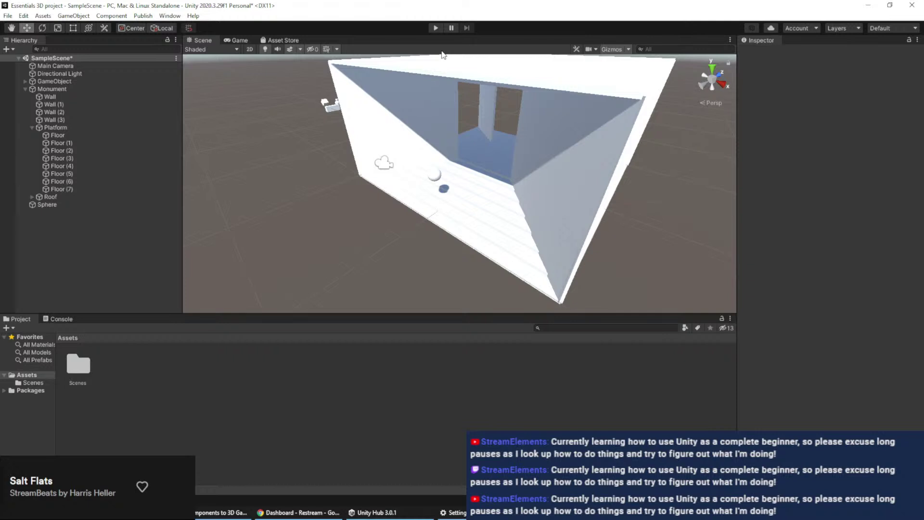
{"action": "left_click", "coordinate": [436, 27]}
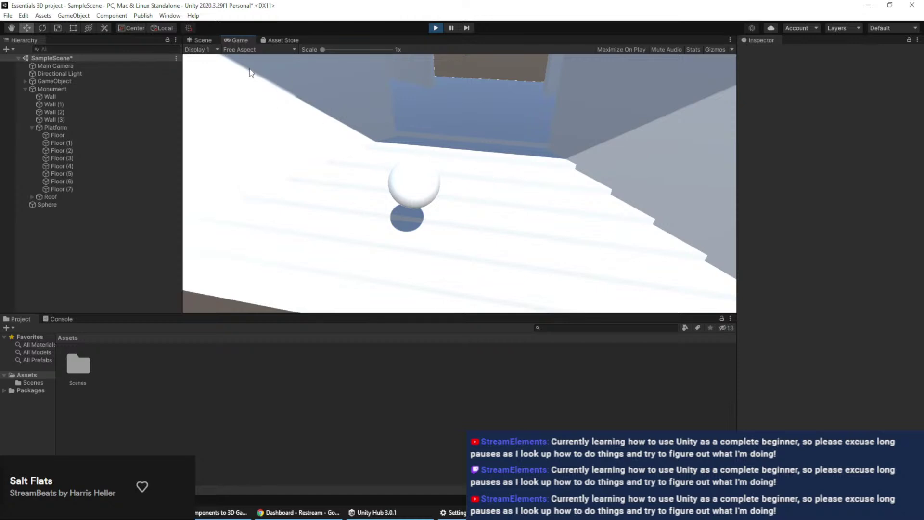
{"action": "left_click", "coordinate": [210, 39]}
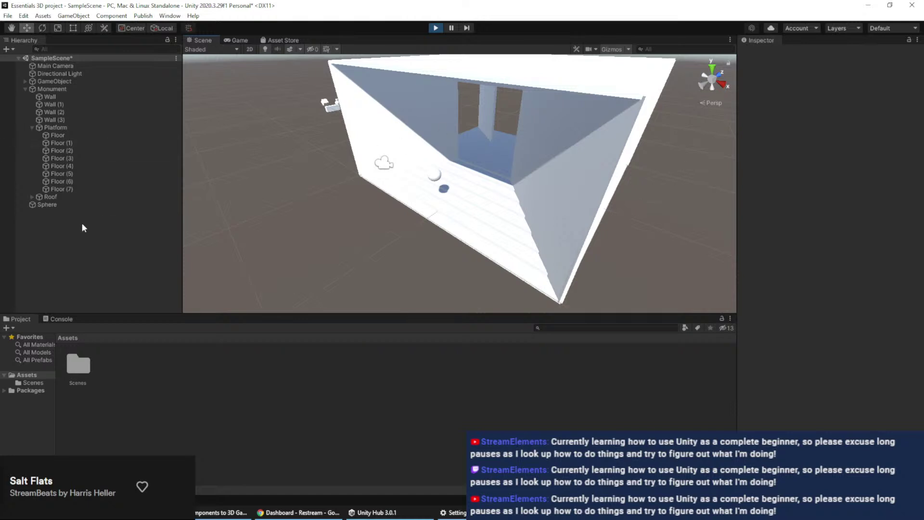
Check the sphere's components and shift the sphere along the Z axis toward the upper steps, to about Z -6.23
{"action": "left_click", "coordinate": [62, 207]}
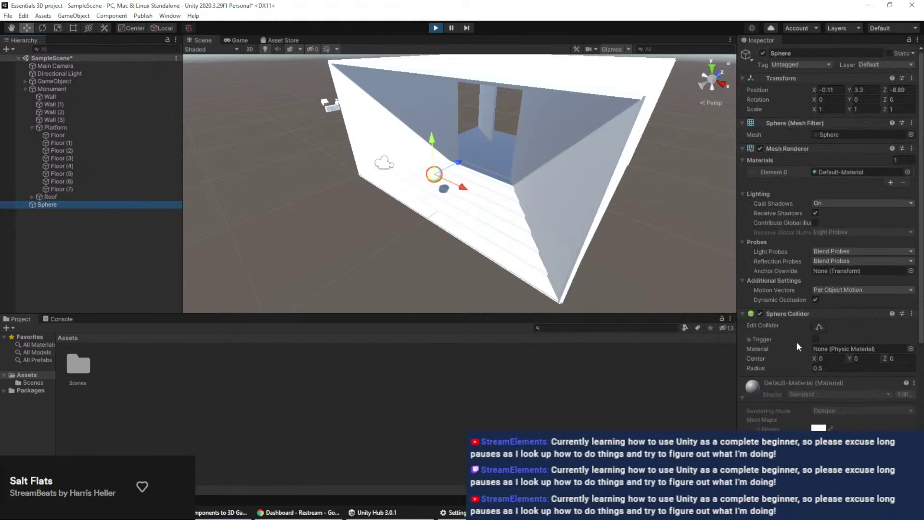
{"action": "scroll", "coordinate": [794, 293], "scroll_direction": "down", "scroll_amount": 5}
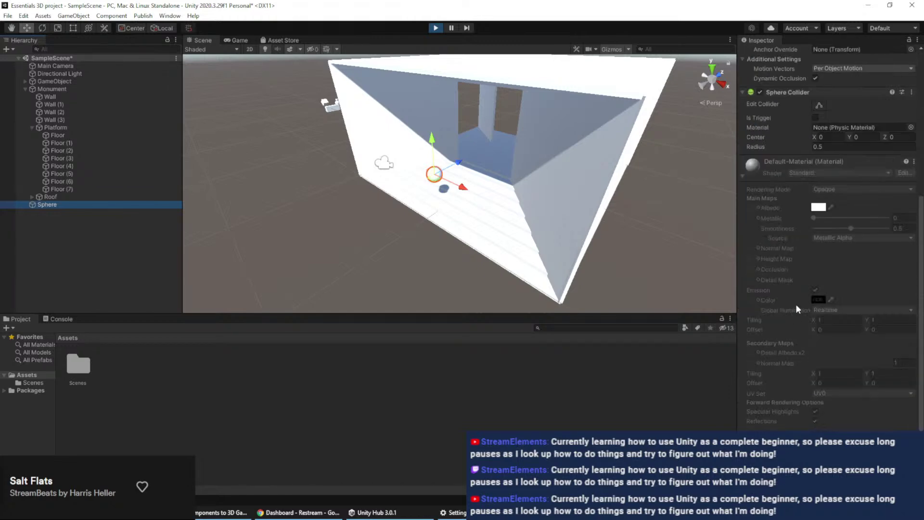
{"action": "scroll", "coordinate": [795, 304], "scroll_direction": "up", "scroll_amount": 5}
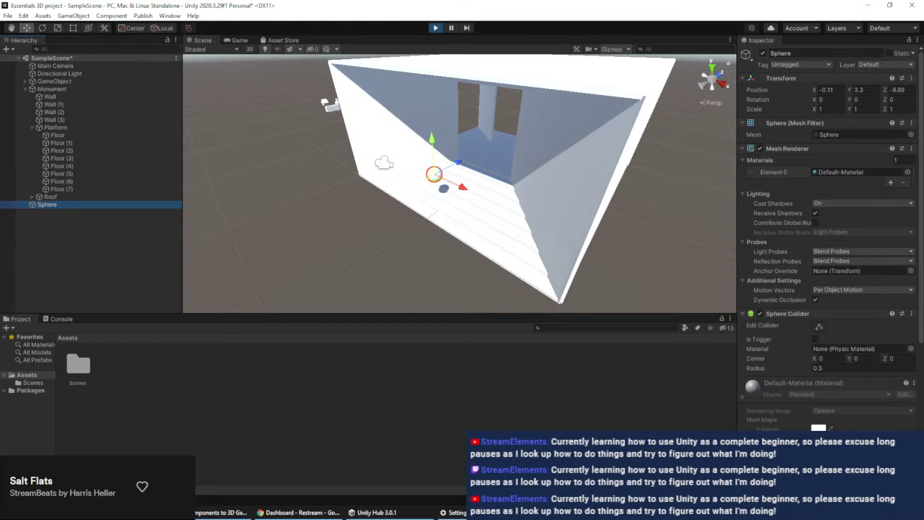
{"action": "scroll", "coordinate": [482, 188], "scroll_direction": "up", "scroll_amount": 5}
{"action": "left_click_drag", "start_coordinate": [443, 153], "coordinate": [480, 140]}
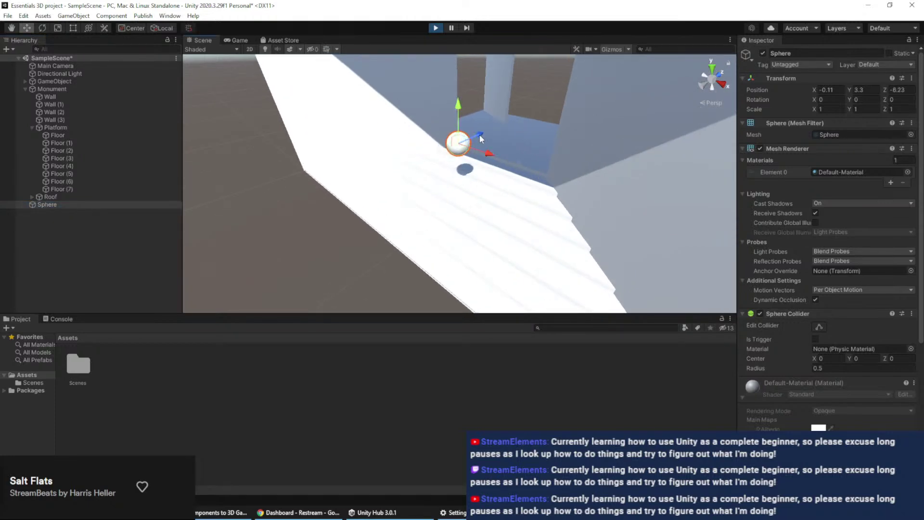
Add a Rigidbody component to the sphere while the scene is running, and watch how the sphere moves in the Scene view
{"action": "scroll", "coordinate": [827, 241], "scroll_direction": "down", "scroll_amount": 5}
{"action": "left_click", "coordinate": [802, 384]}
{"action": "type", "text": "rigid"}
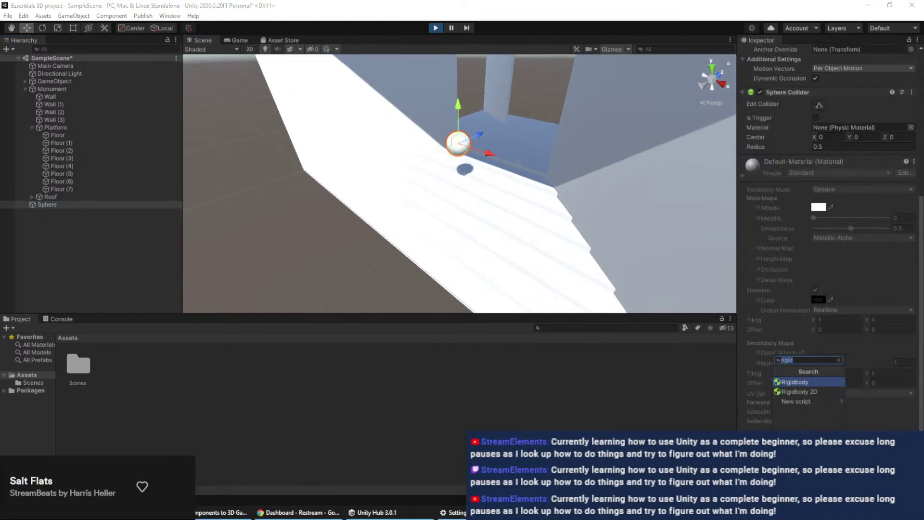
{"action": "left_click", "coordinate": [802, 383]}
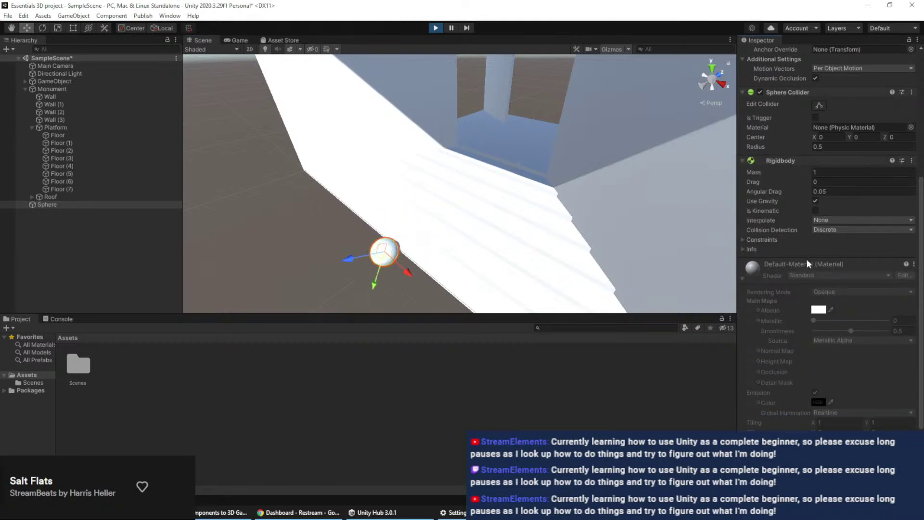
{"action": "scroll", "coordinate": [810, 255], "scroll_direction": "up", "scroll_amount": 5}
{"action": "scroll", "coordinate": [786, 243], "scroll_direction": "down", "scroll_amount": 5}
{"action": "scroll", "coordinate": [388, 250], "scroll_direction": "down", "scroll_amount": 10}
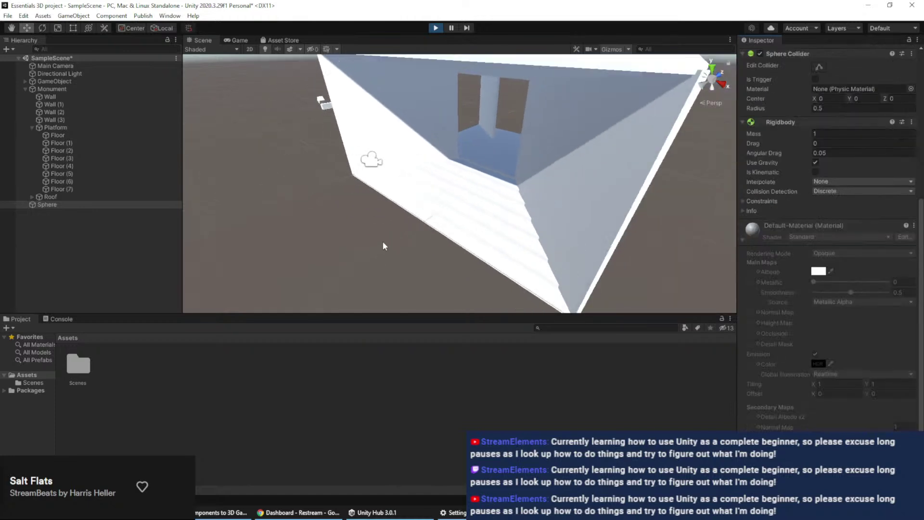
{"action": "scroll", "coordinate": [390, 246], "scroll_direction": "up", "scroll_amount": 10}
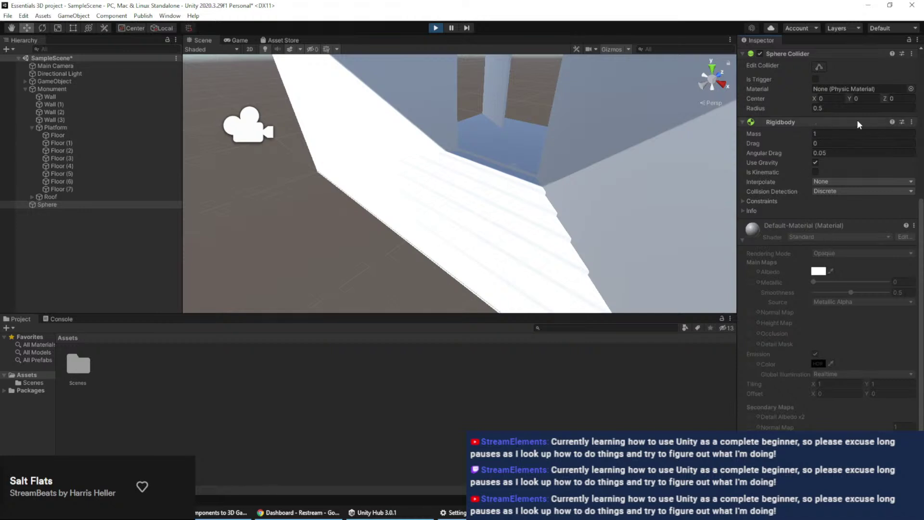
Look for the sphere in the Game and Scene views, and stop the running scene
{"action": "left_click", "coordinate": [120, 201]}
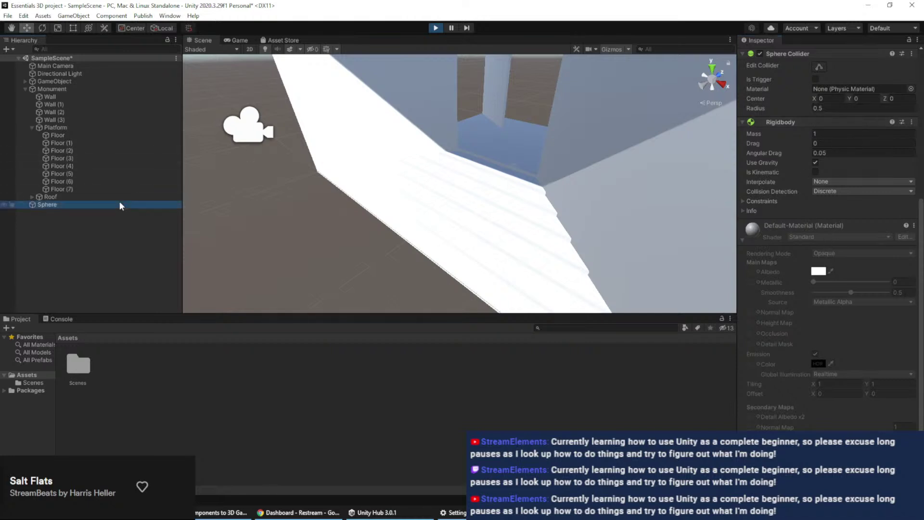
{"action": "left_click", "coordinate": [229, 40]}
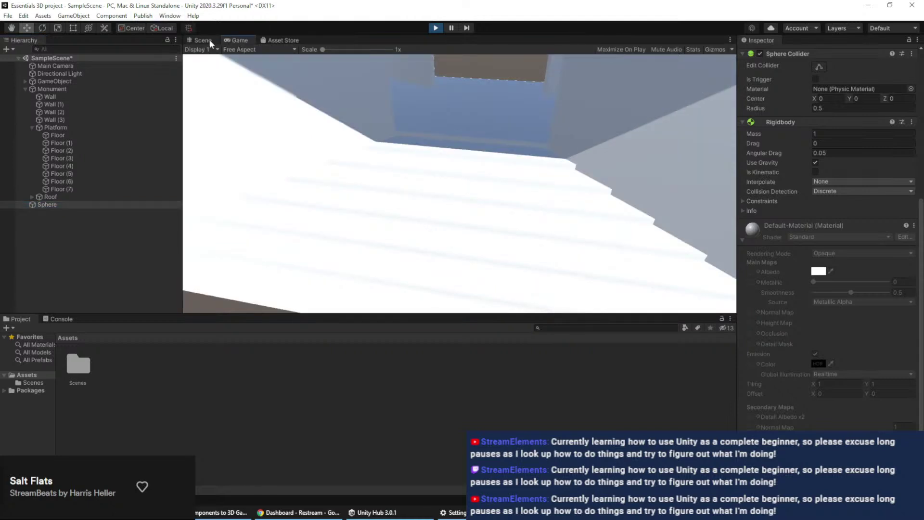
{"action": "left_click", "coordinate": [209, 39]}
{"action": "left_click", "coordinate": [235, 39]}
{"action": "left_click", "coordinate": [436, 28]}
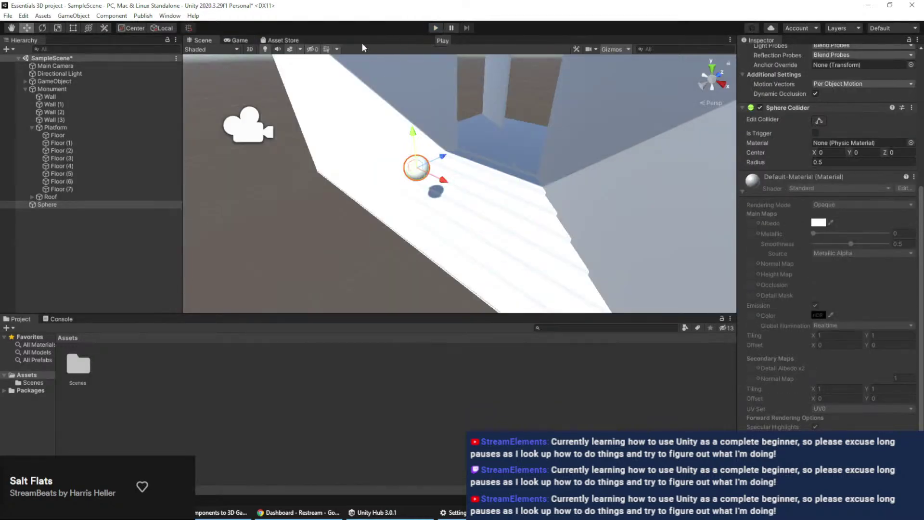
Add a Rigidbody component to the sphere with the scene stopped, and review its settings
{"action": "scroll", "coordinate": [790, 223], "scroll_direction": "down", "scroll_amount": 1}
{"action": "scroll", "coordinate": [789, 228], "scroll_direction": "up", "scroll_amount": 3}
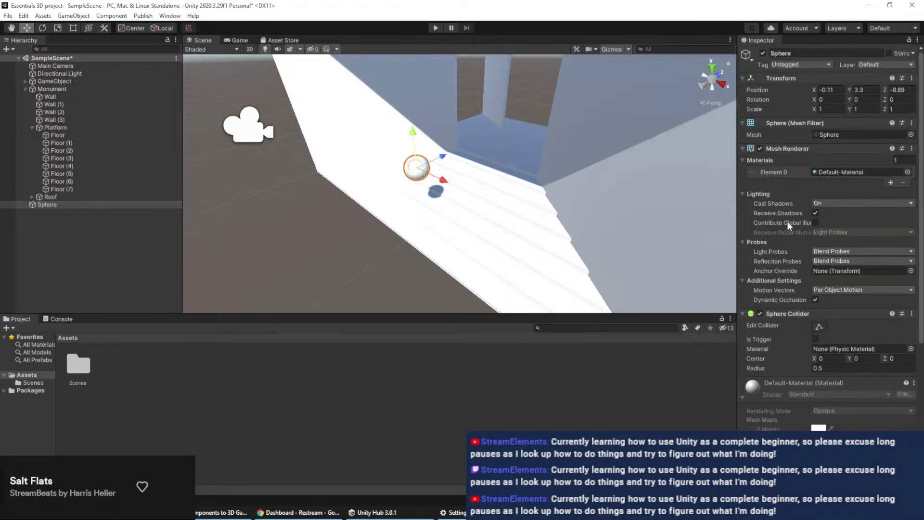
{"action": "scroll", "coordinate": [786, 221], "scroll_direction": "down", "scroll_amount": 3}
{"action": "key", "text": "ctrl+shift+a"}
{"action": "type", "text": "rigid"}
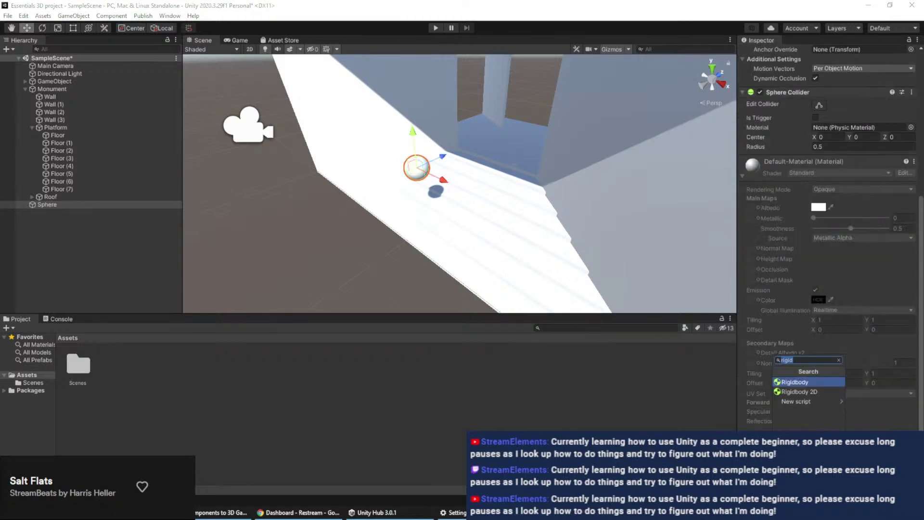
{"action": "left_click", "coordinate": [807, 380]}
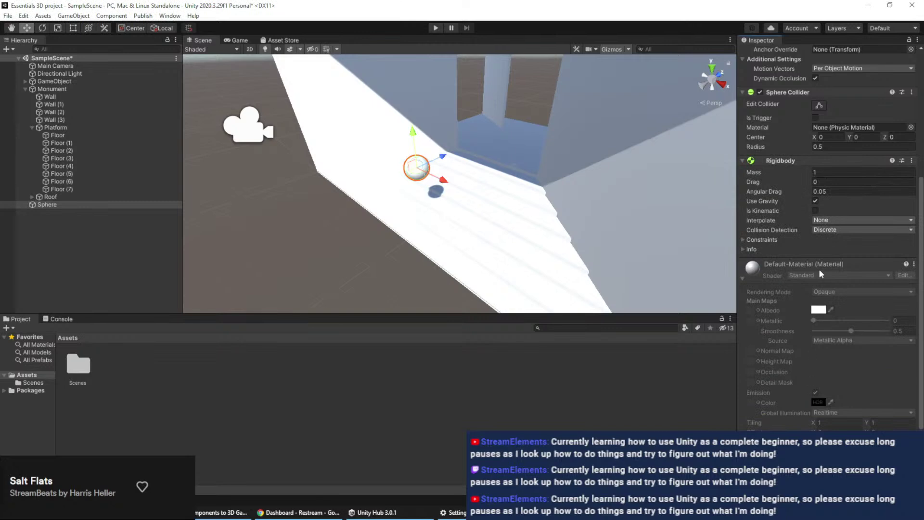
{"action": "scroll", "coordinate": [824, 201], "scroll_direction": "up", "scroll_amount": 3}
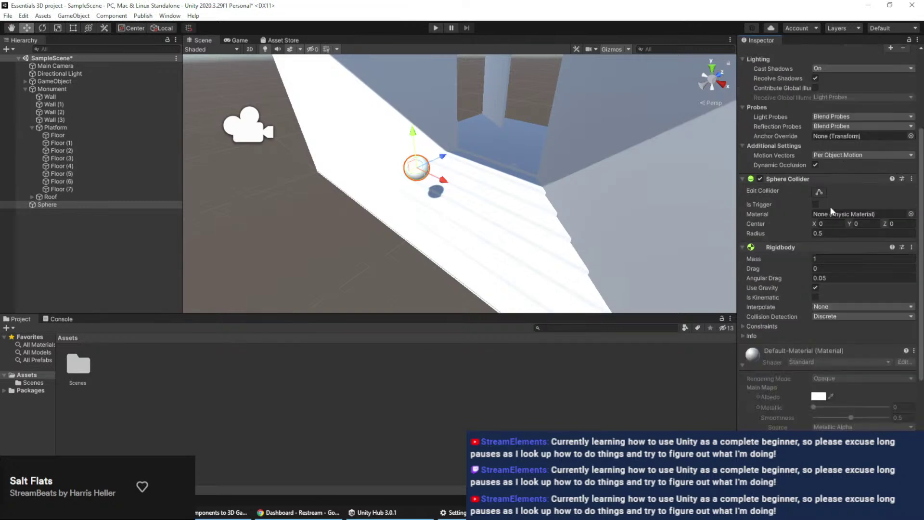
Run and stop the scene to test the sphere's physics, and shift the sphere along the Z axis toward the upper steps
{"action": "left_click", "coordinate": [436, 28]}
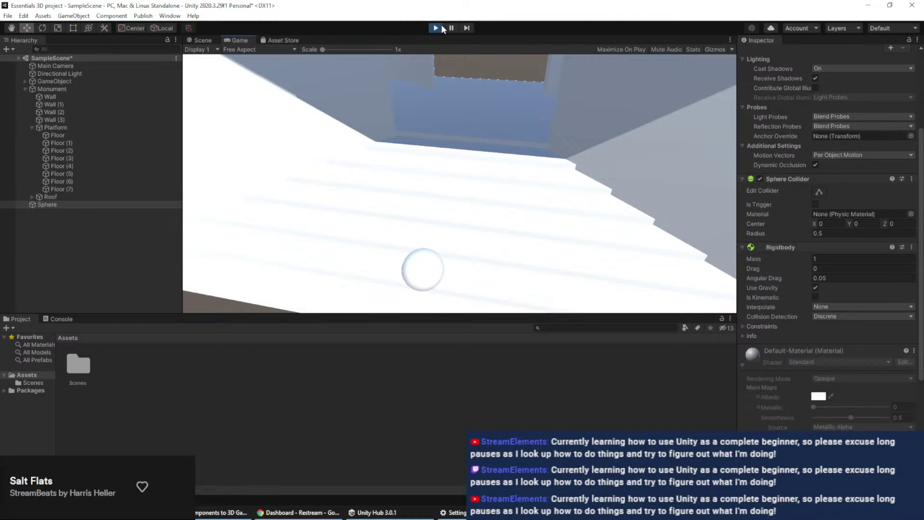
{"action": "left_click", "coordinate": [436, 28]}
{"action": "left_click_drag", "start_coordinate": [439, 164], "coordinate": [476, 143]}
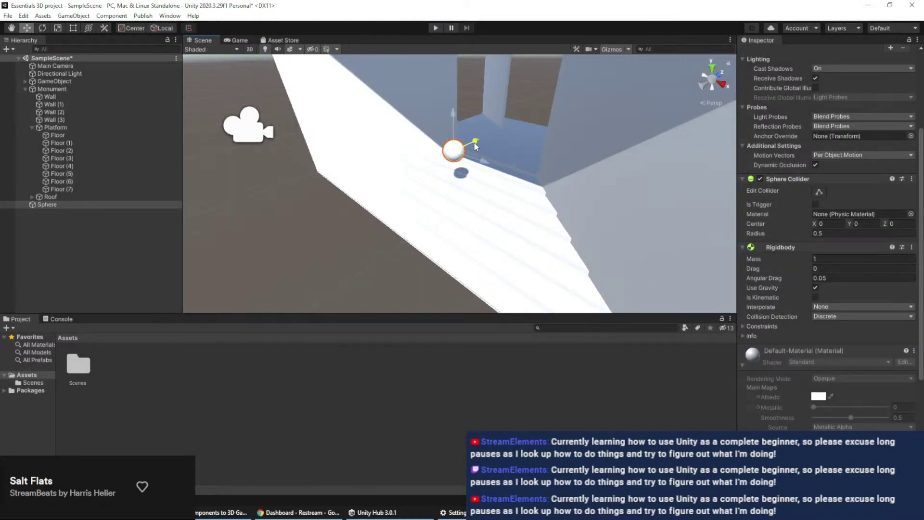
Run the scene from the Game view, lift the sphere above the steps while it is playing, and pause and stop the run
{"action": "left_click", "coordinate": [240, 41]}
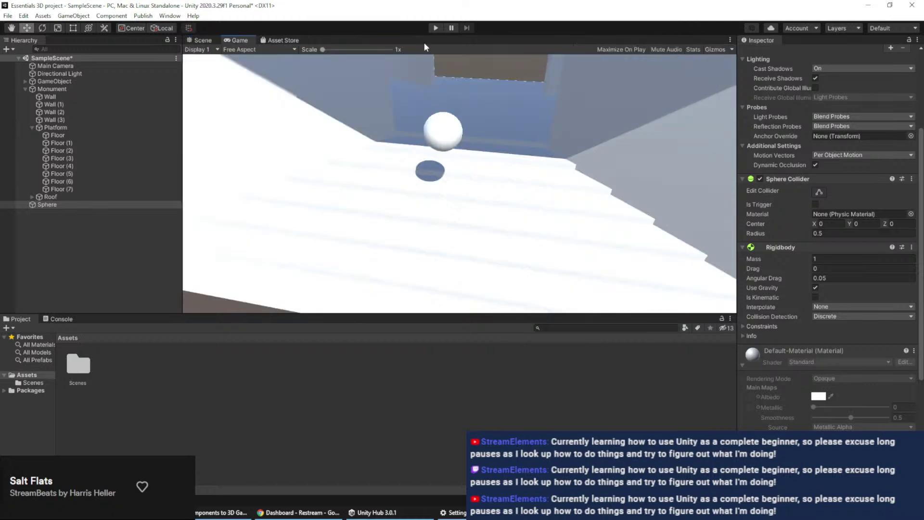
{"action": "left_click", "coordinate": [436, 28]}
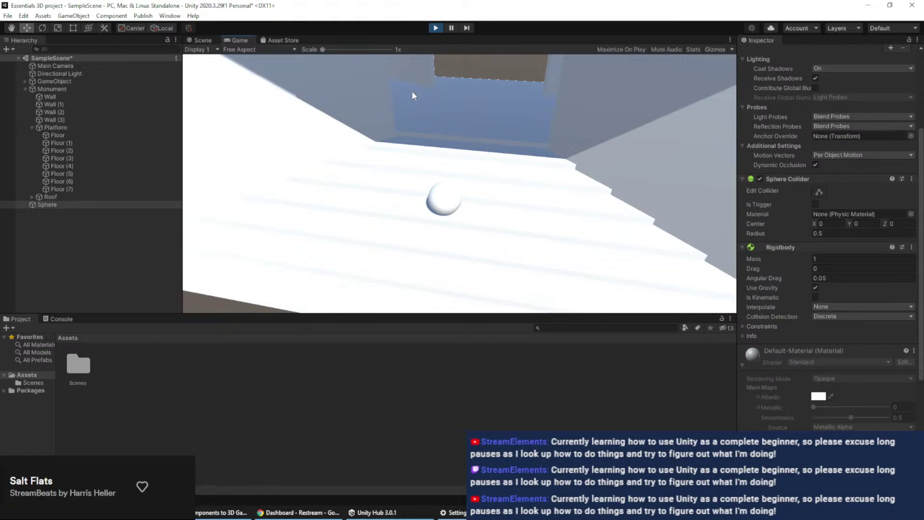
{"action": "left_click", "coordinate": [203, 40]}
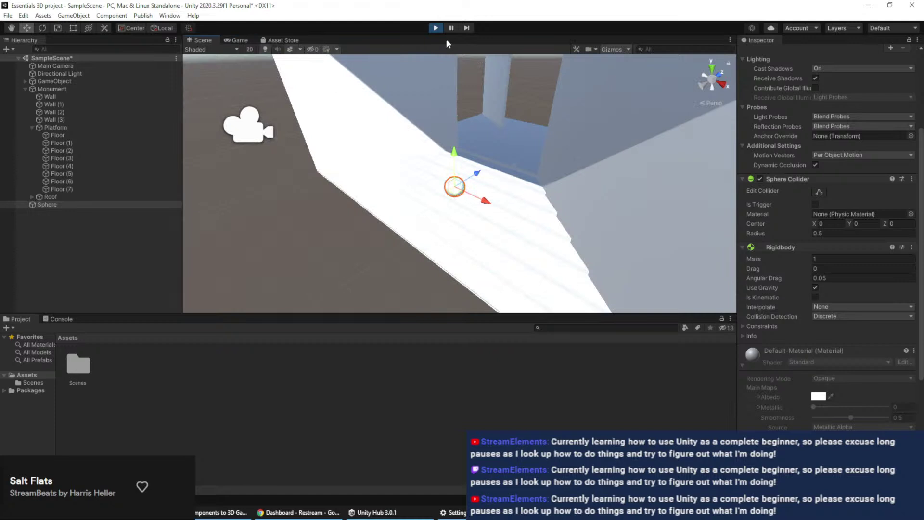
{"action": "left_click_drag", "start_coordinate": [457, 185], "coordinate": [458, 150]}
{"action": "left_click_drag", "start_coordinate": [458, 186], "coordinate": [457, 91]}
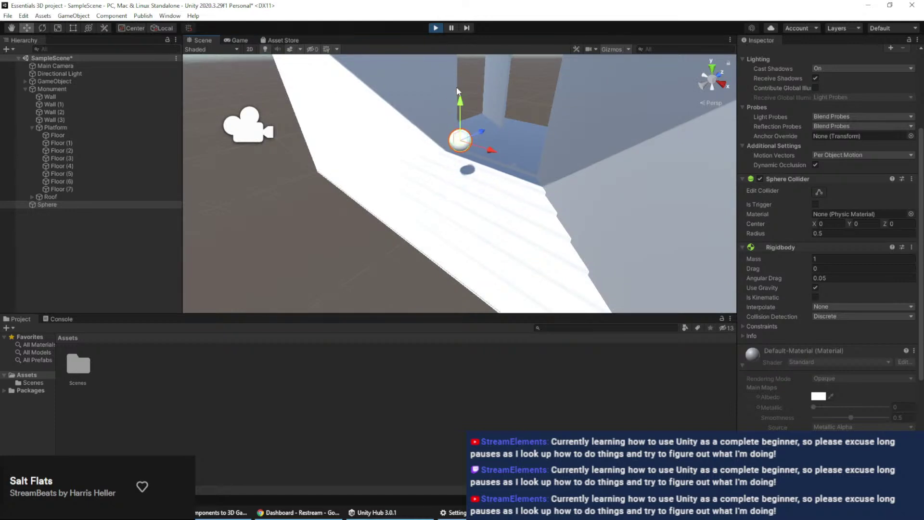
{"action": "left_click", "coordinate": [450, 28]}
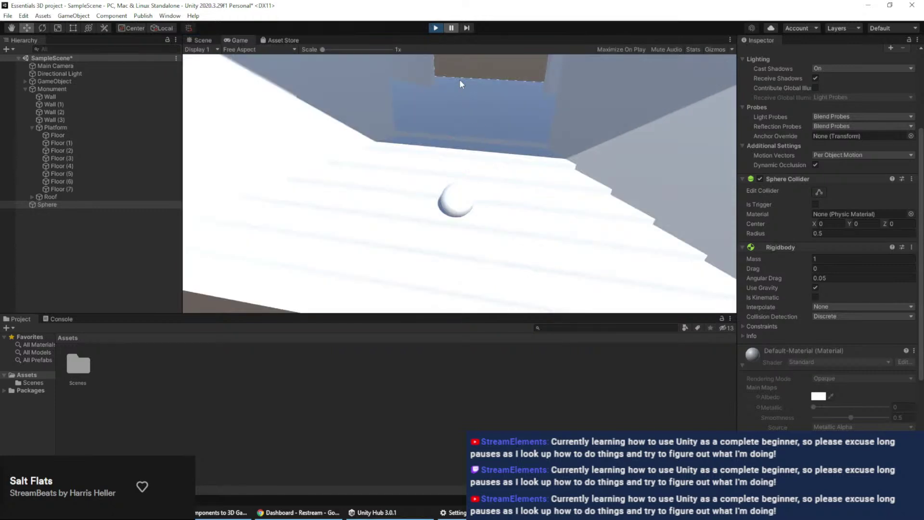
{"action": "left_click", "coordinate": [436, 28]}
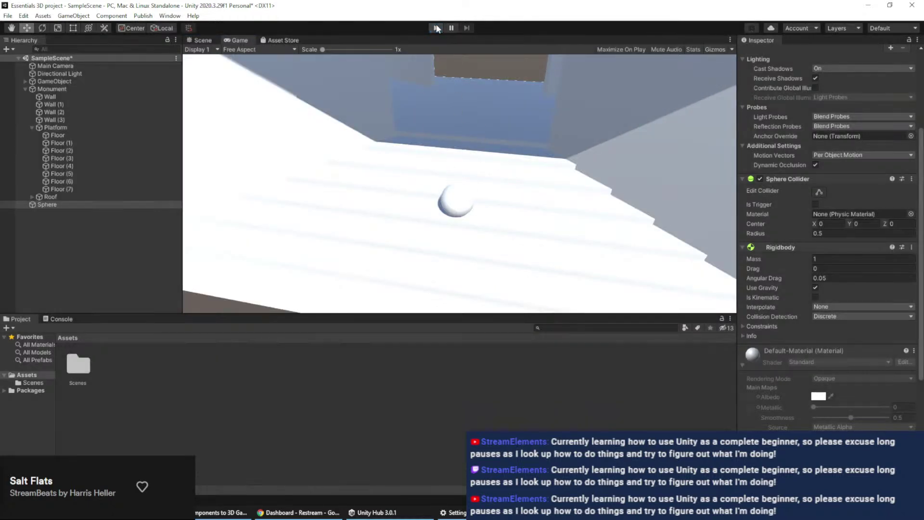
Nudge the sphere farther up the steps to about Z -6.27, and run and stop the scene to test it
{"action": "left_click", "coordinate": [201, 40]}
{"action": "left_click_drag", "start_coordinate": [472, 142], "coordinate": [475, 139]}
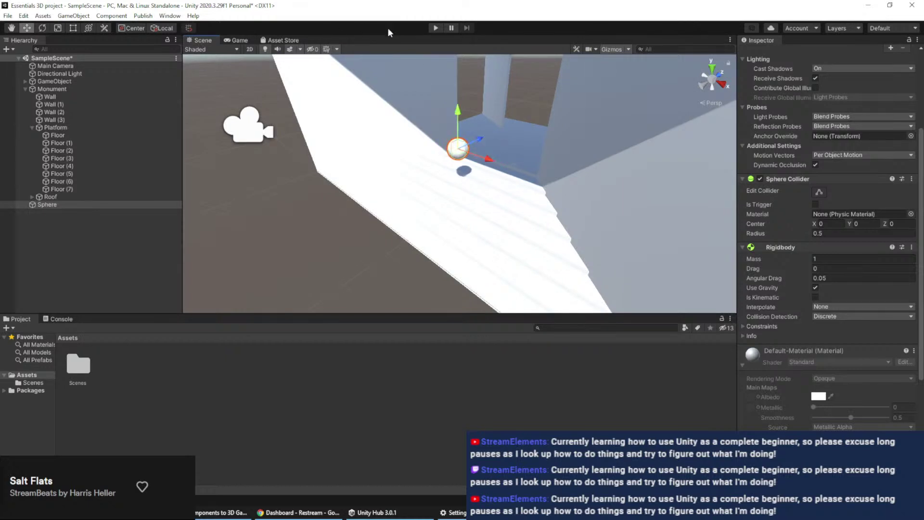
{"action": "left_click", "coordinate": [435, 28]}
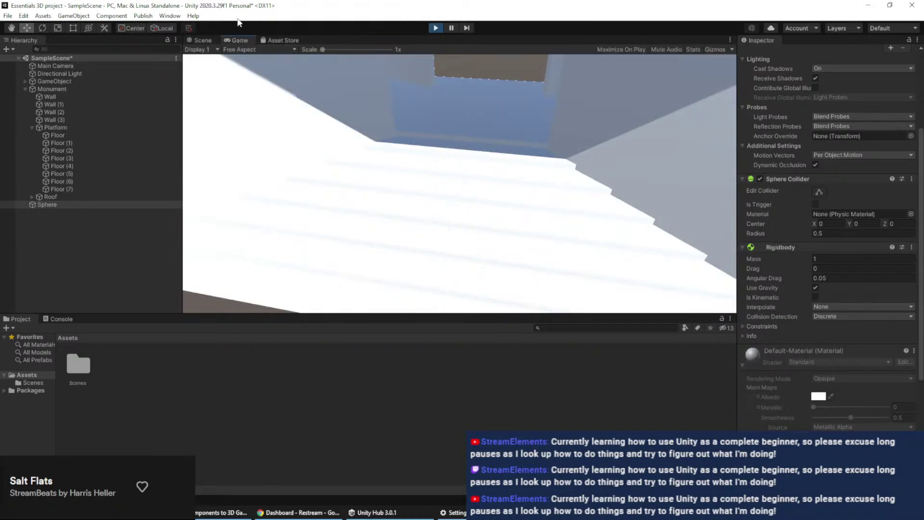
{"action": "left_click", "coordinate": [202, 40]}
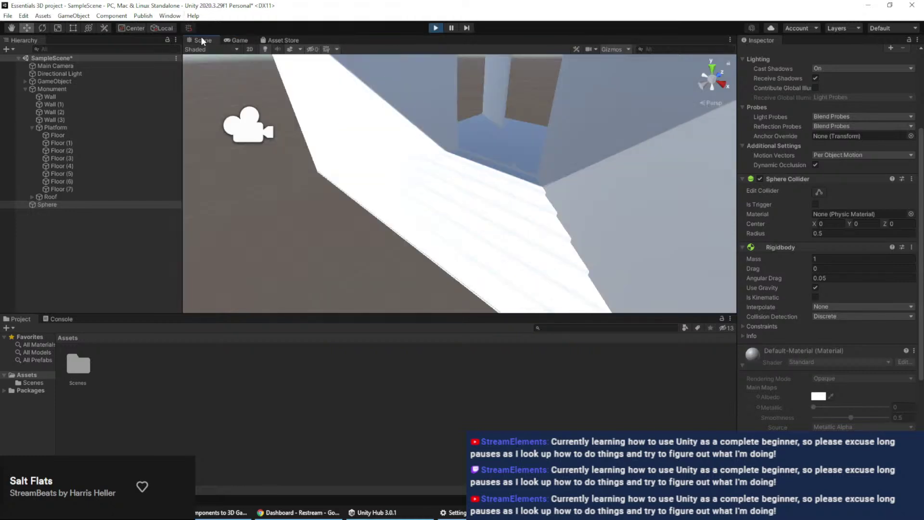
{"action": "left_click", "coordinate": [436, 27]}
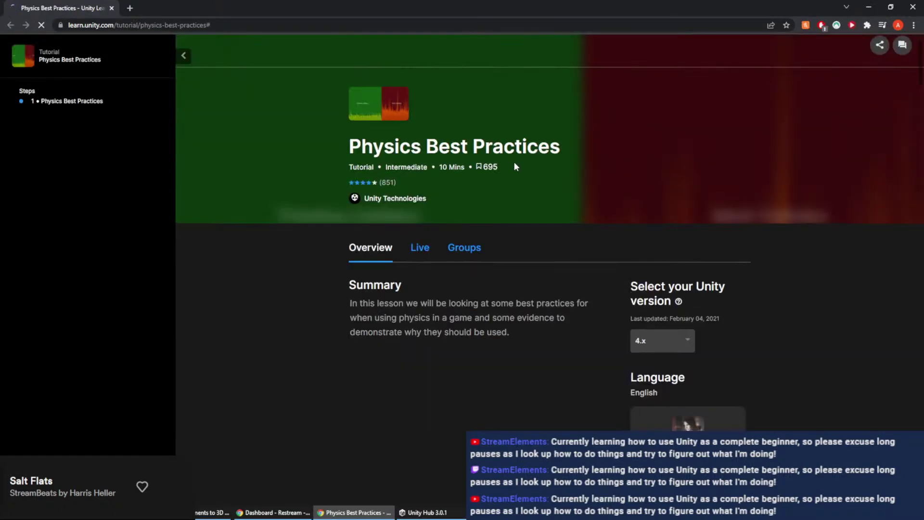
Skim the Physics Best Practices tutorial on Unity Learn from the collision matrix section to the wrap-up, and close the page
{"action": "scroll", "coordinate": [402, 192], "scroll_direction": "down", "scroll_amount": 7}
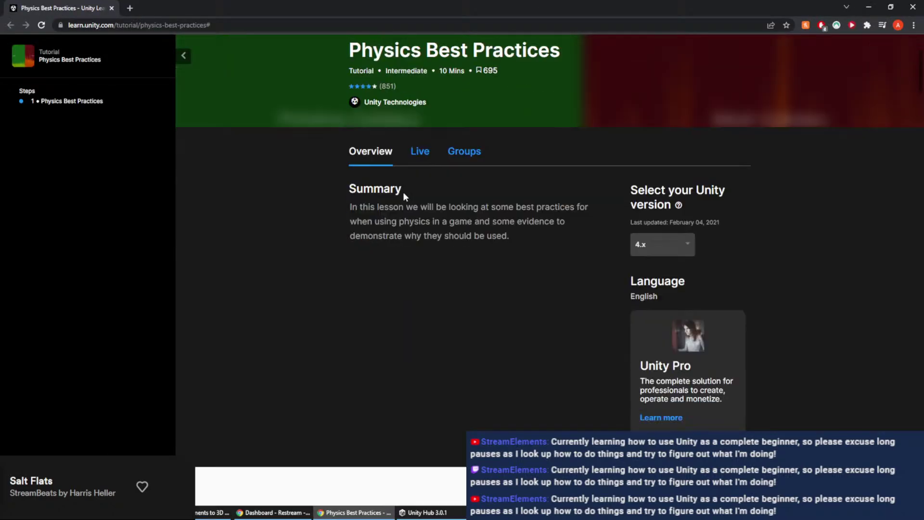
{"action": "scroll", "coordinate": [417, 216], "scroll_direction": "down", "scroll_amount": 4}
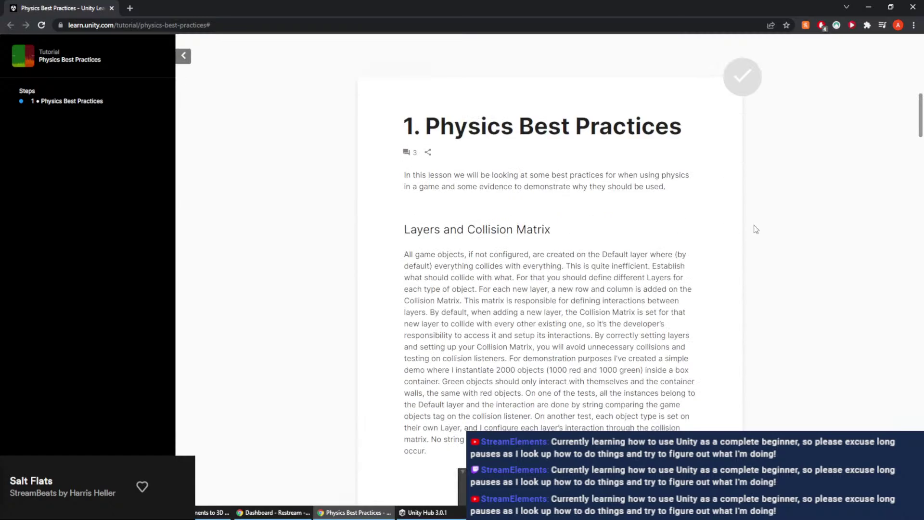
{"action": "scroll", "coordinate": [683, 234], "scroll_direction": "down", "scroll_amount": 7}
{"action": "scroll", "coordinate": [665, 238], "scroll_direction": "down", "scroll_amount": 2}
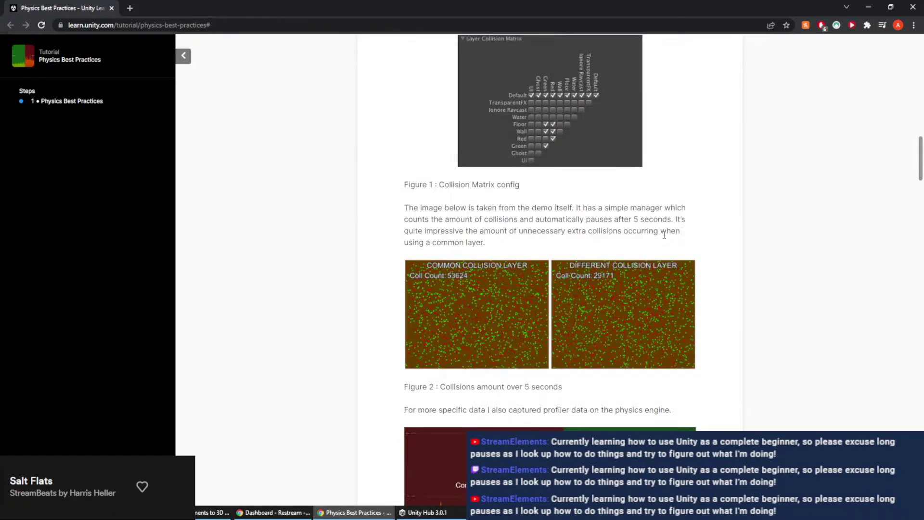
{"action": "scroll", "coordinate": [664, 235], "scroll_direction": "down", "scroll_amount": 6}
{"action": "scroll", "coordinate": [824, 234], "scroll_direction": "down", "scroll_amount": 7}
{"action": "scroll", "coordinate": [692, 158], "scroll_direction": "down", "scroll_amount": 20}
{"action": "scroll", "coordinate": [664, 154], "scroll_direction": "down", "scroll_amount": 7}
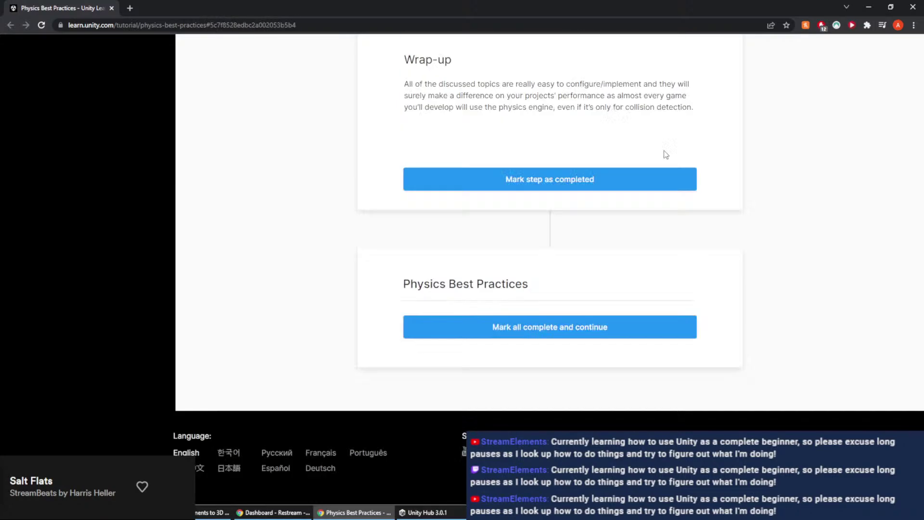
{"action": "scroll", "coordinate": [681, 177], "scroll_direction": "up", "scroll_amount": 20}
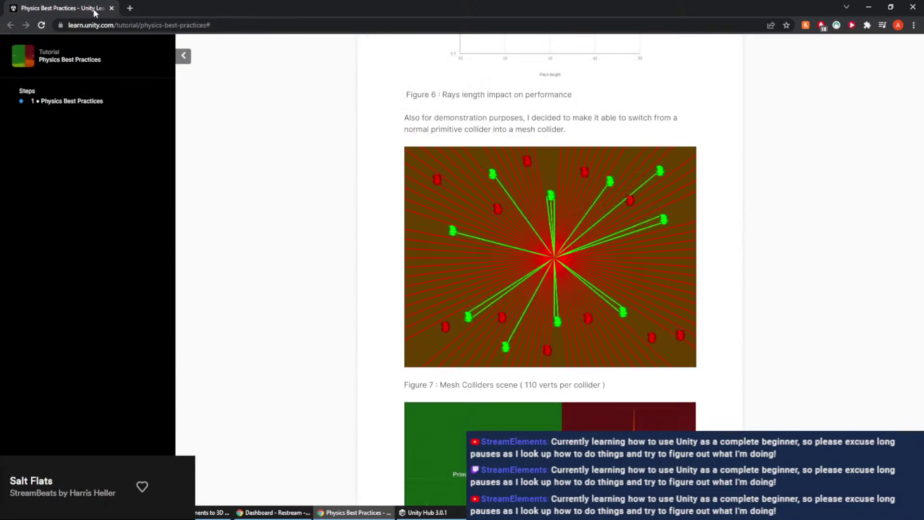
{"action": "left_click", "coordinate": [111, 9]}
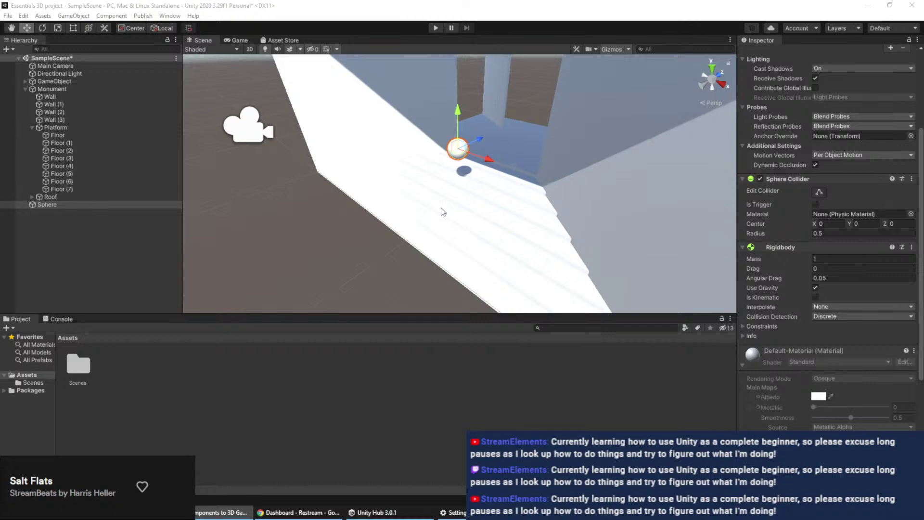
Rotate the whole Monument about its X axis by about 35.4 degrees to tilt the steps
{"action": "left_click", "coordinate": [73, 88]}
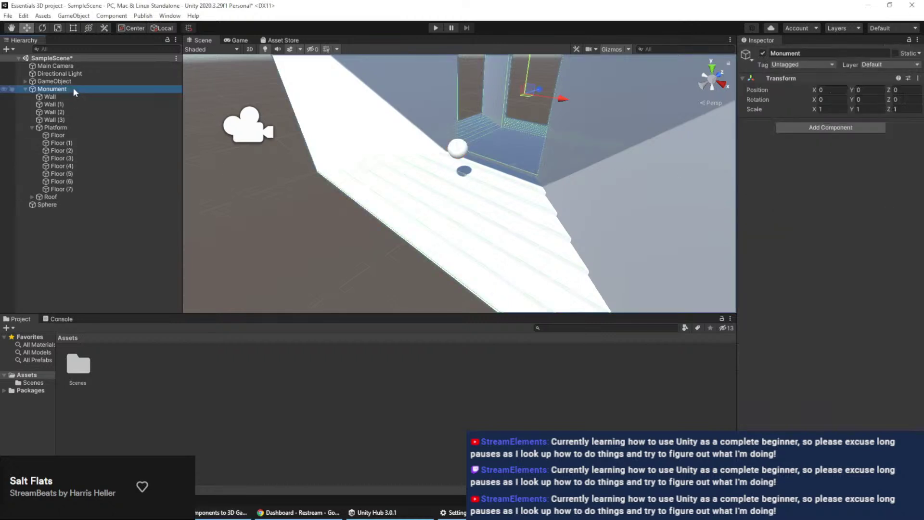
{"action": "key", "text": "e"}
{"action": "left_click_drag", "start_coordinate": [507, 95], "coordinate": [540, 44]}
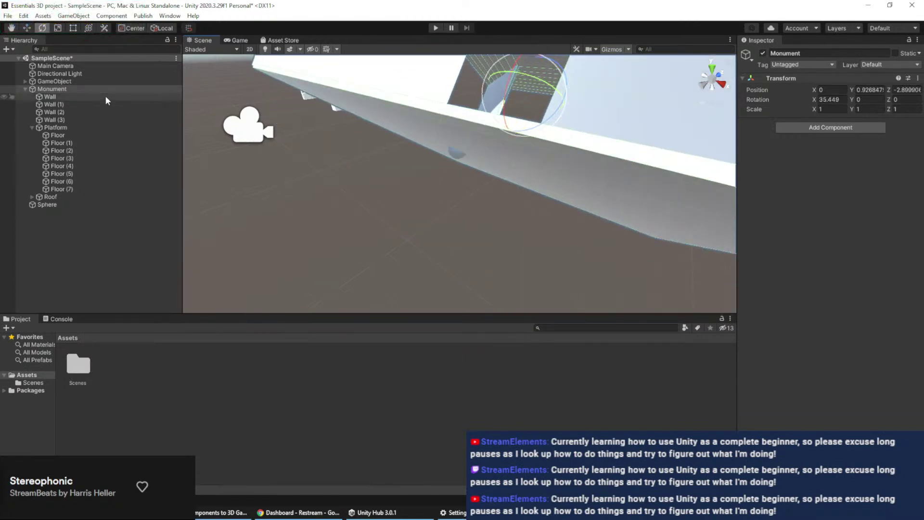
Raise the sphere above the tilted platform to about Y 6.58
{"action": "left_click", "coordinate": [61, 197]}
{"action": "key", "text": "w"}
{"action": "left_click", "coordinate": [456, 120]}
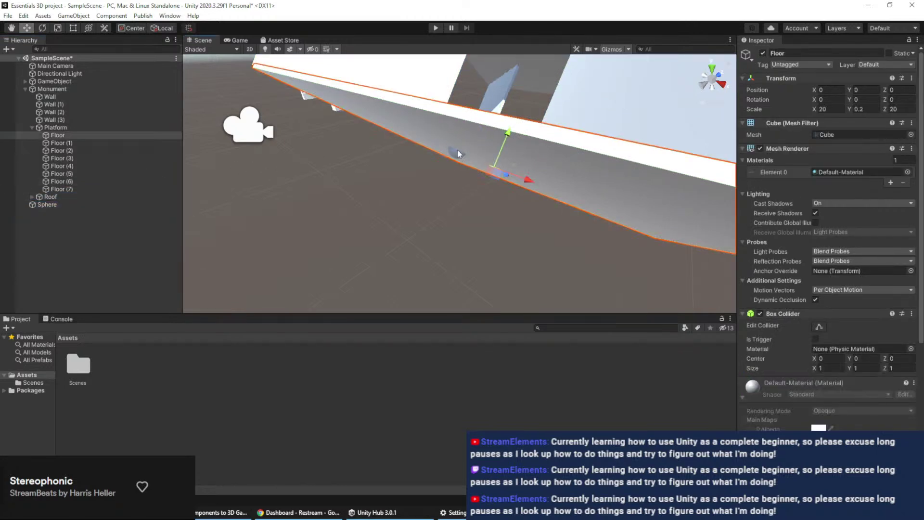
{"action": "left_click", "coordinate": [111, 195]}
{"action": "left_click", "coordinate": [96, 206]}
{"action": "left_click_drag", "start_coordinate": [458, 130], "coordinate": [474, 78]}
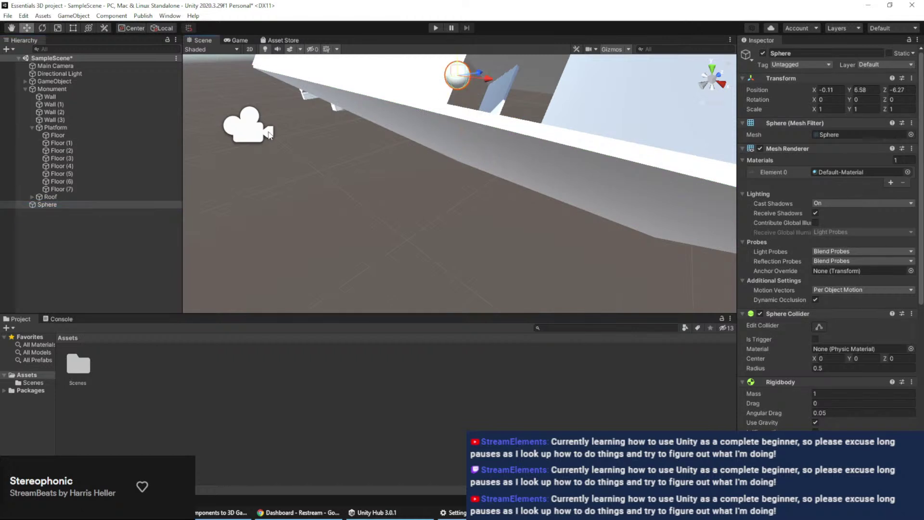
Orbit to a view looking up the tilted steps and align the sphere's position and rotation with that Scene view
{"action": "right_click_drag", "start_coordinate": [506, 101], "coordinate": [574, 198]}
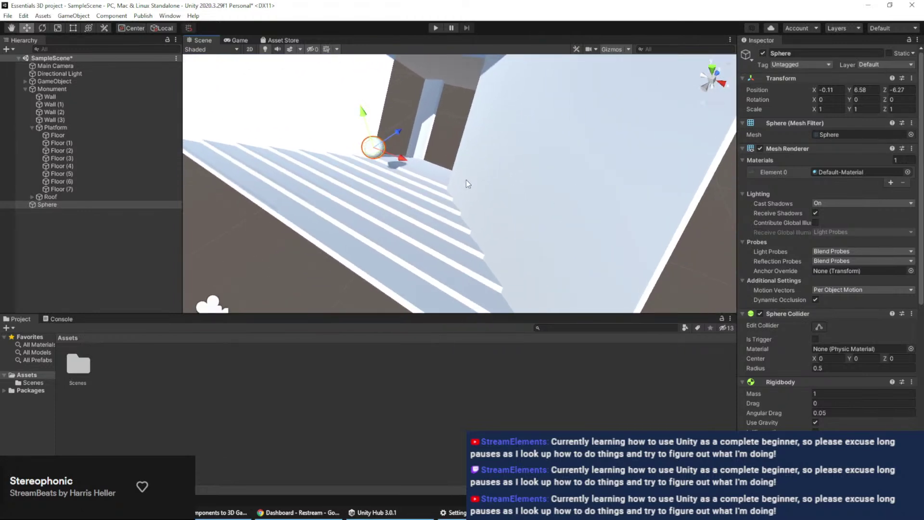
{"action": "key", "text": "ctrl+p"}
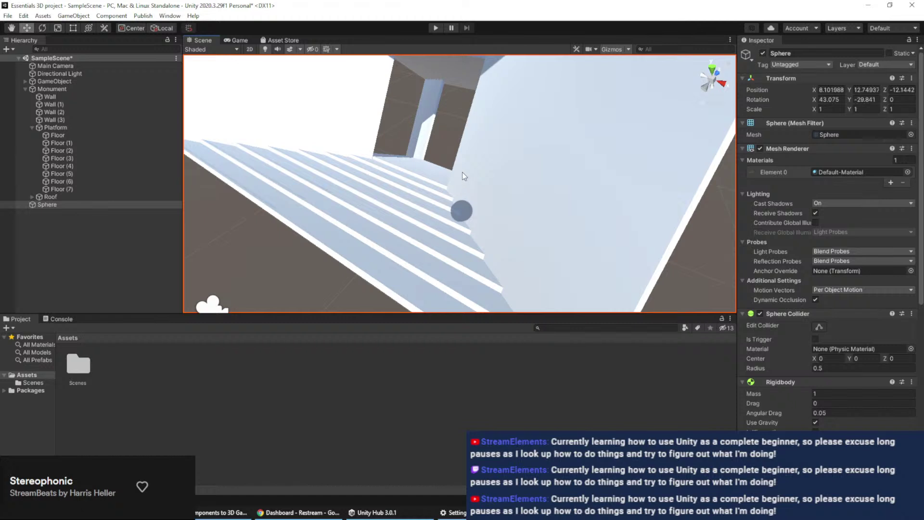
Undo the alignment of the sphere's position and rotation with the Scene view
{"action": "key", "text": "f"}
{"action": "key", "text": "ctrl+p"}
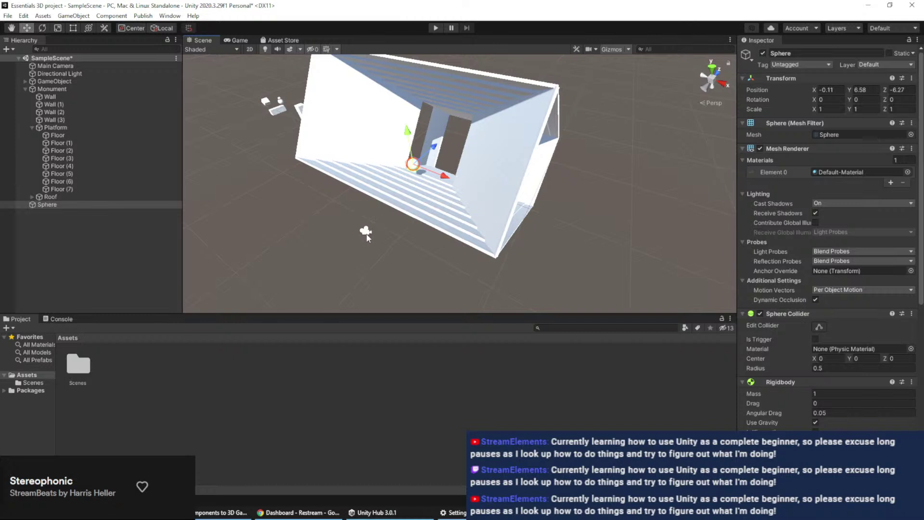
{"action": "left_click", "coordinate": [366, 232]}
Rotate the whole Monument back to an X rotation of about 29.4 degrees for a gentler tilt
{"action": "scroll", "coordinate": [449, 196], "scroll_direction": "up", "scroll_amount": 6}
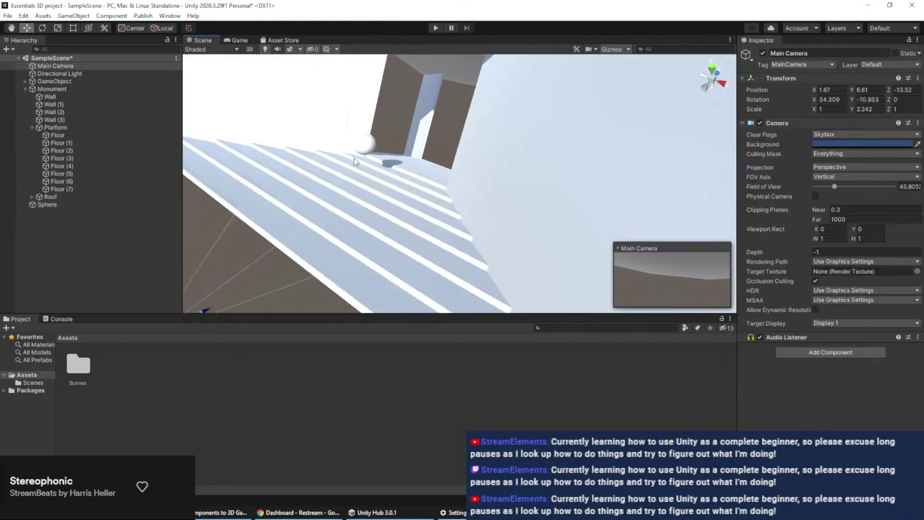
{"action": "scroll", "coordinate": [380, 101], "scroll_direction": "up", "scroll_amount": 5}
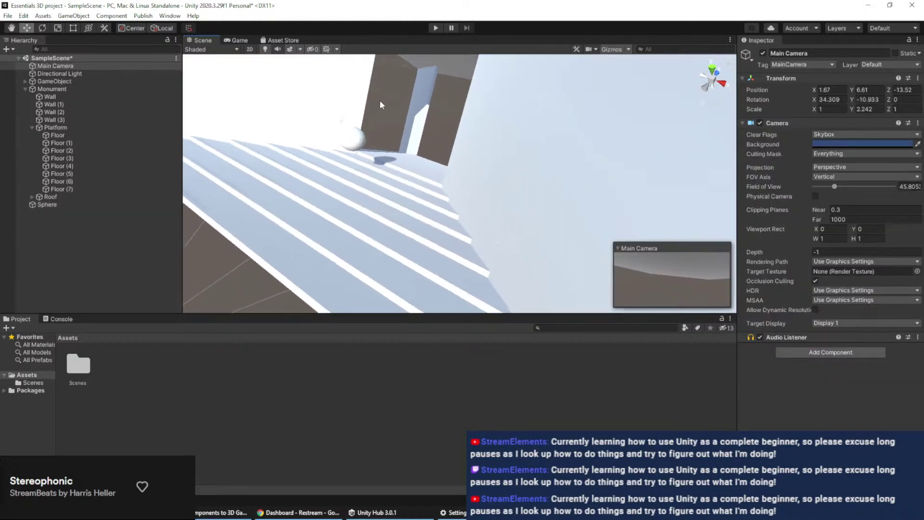
{"action": "middle_click_drag", "start_coordinate": [388, 111], "coordinate": [463, 148]}
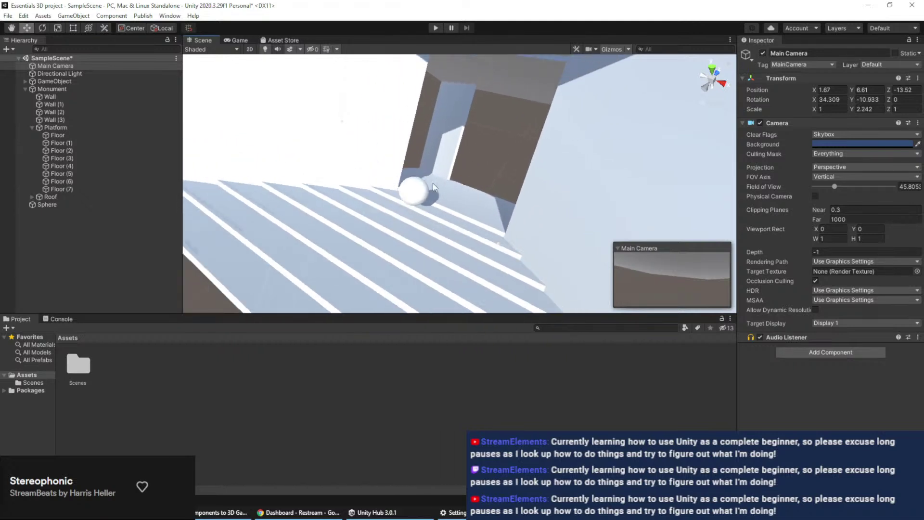
{"action": "left_click", "coordinate": [73, 88]}
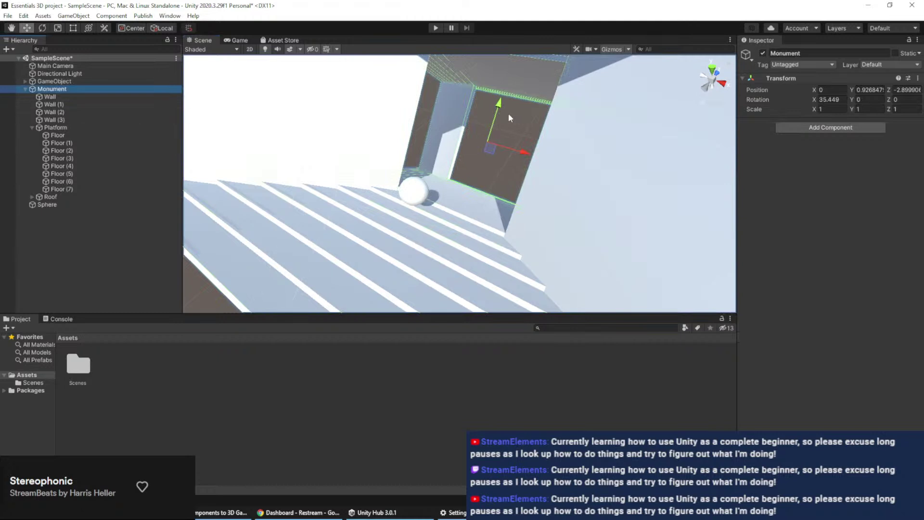
{"action": "key", "text": "e"}
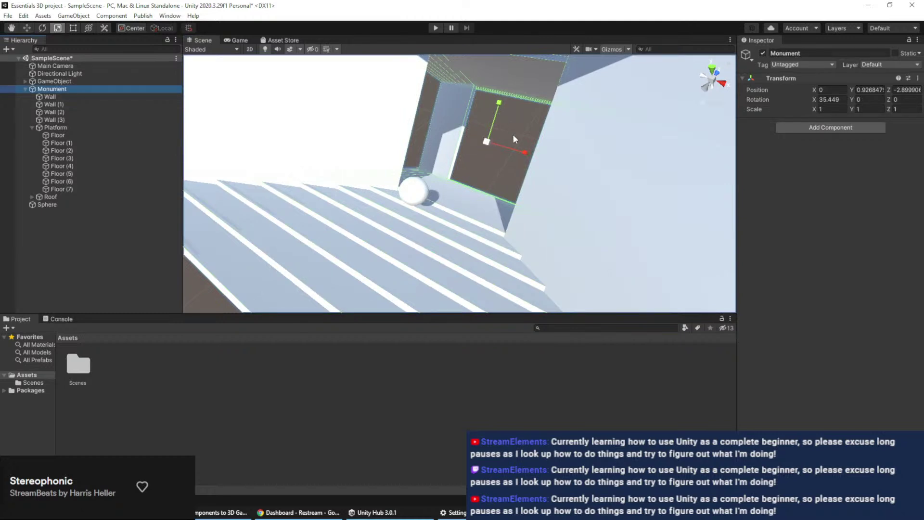
{"action": "left_click_drag", "start_coordinate": [481, 125], "coordinate": [478, 129]}
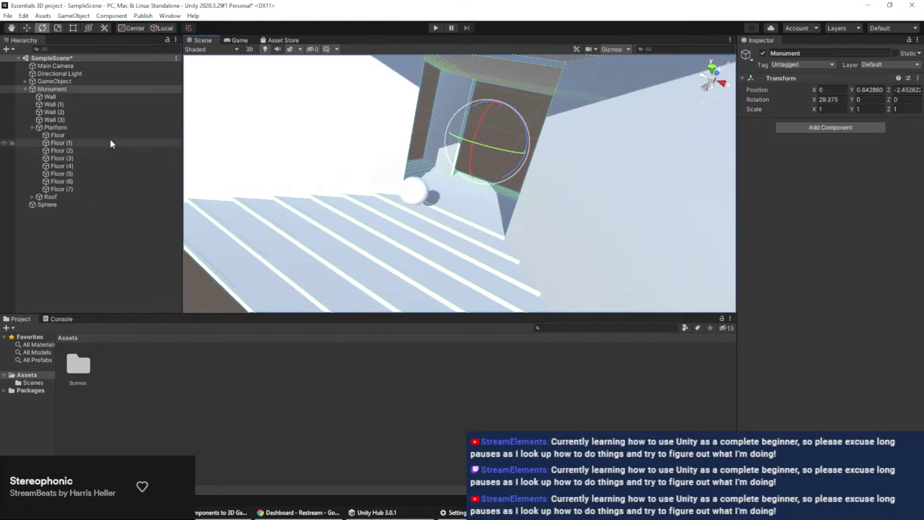
Align the Main Camera with the current Scene view of the steps and run the scene once as a test
{"action": "left_click", "coordinate": [88, 67]}
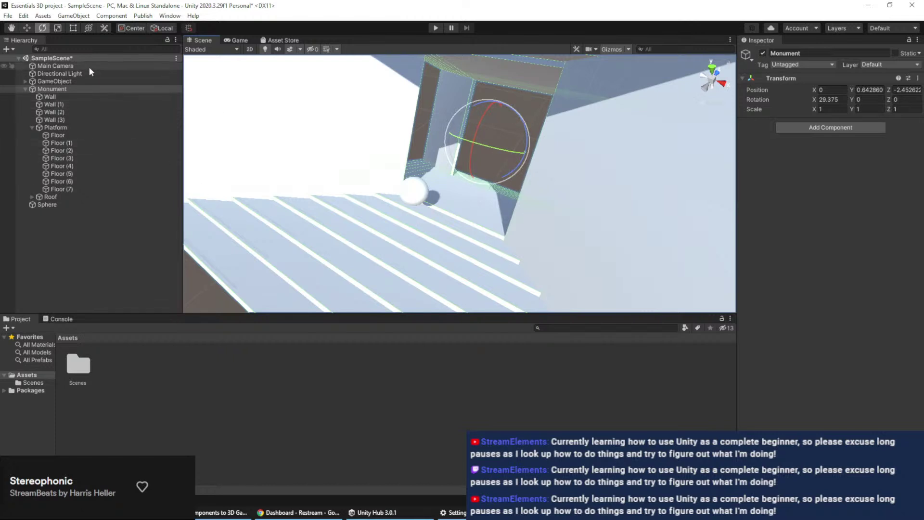
{"action": "key", "text": "ctrl+shift+f"}
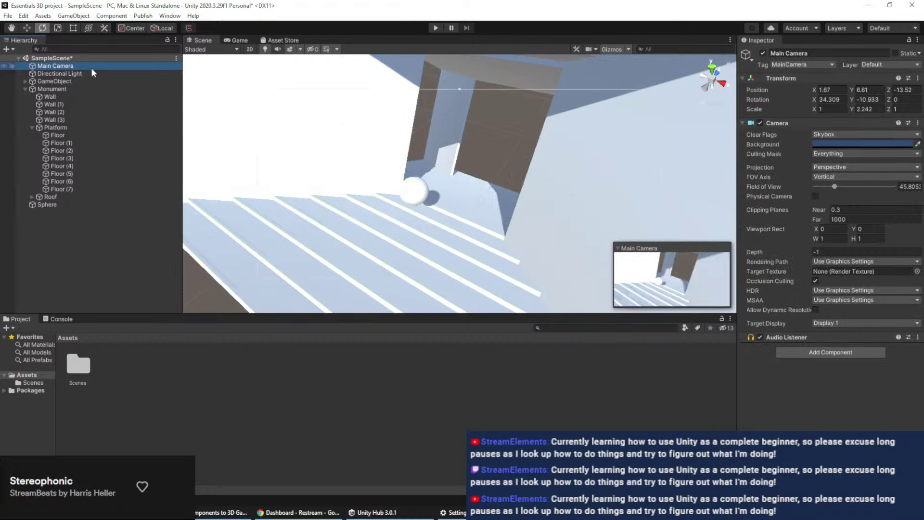
{"action": "left_click", "coordinate": [436, 29]}
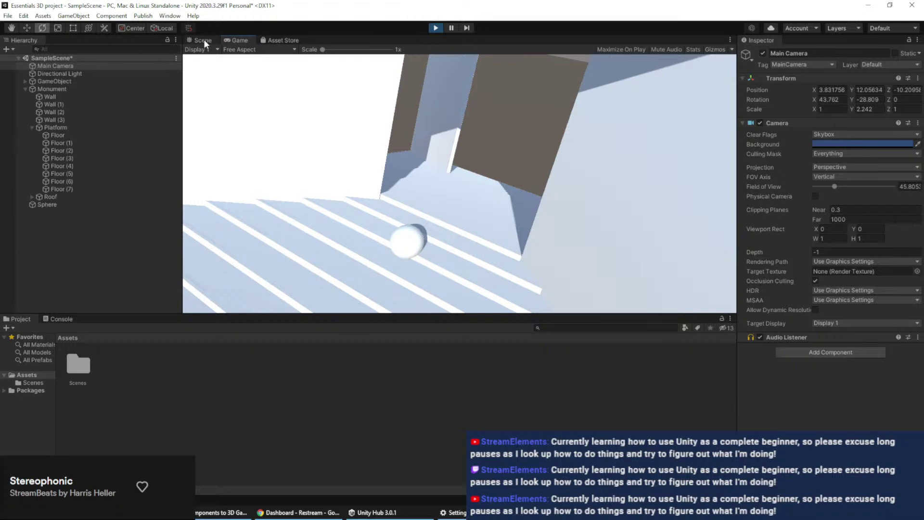
{"action": "left_click", "coordinate": [437, 28]}
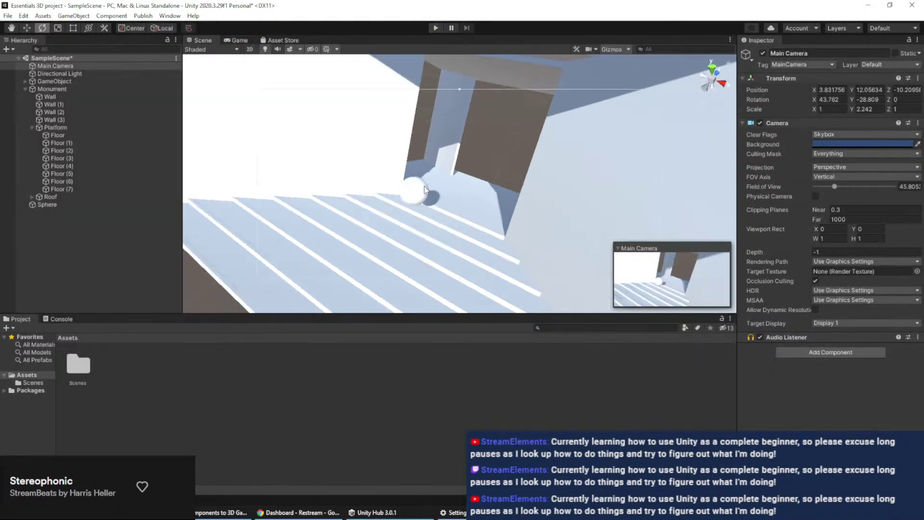
Raise the sphere above the steps to about Y 11.68 and run the scene to test the higher drop
{"action": "right_click_drag", "start_coordinate": [442, 225], "coordinate": [410, 129]}
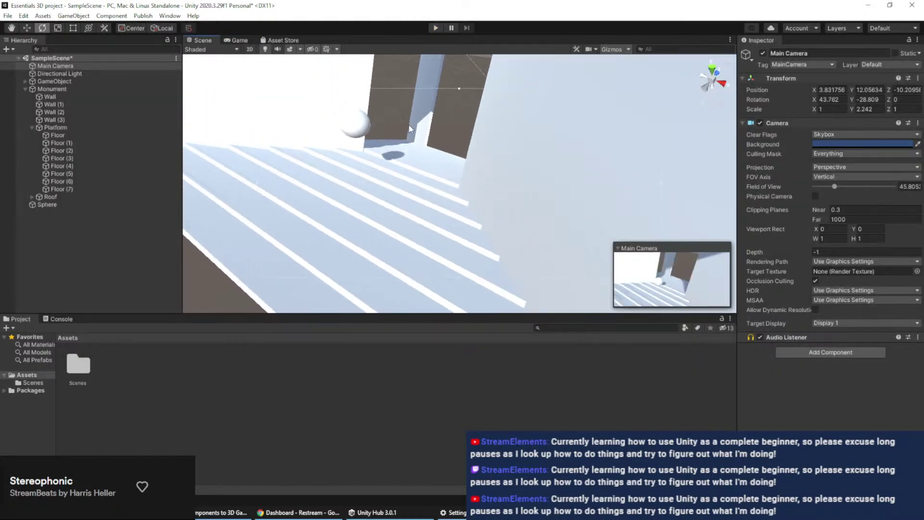
{"action": "left_click", "coordinate": [723, 84]}
{"action": "middle_click_drag", "start_coordinate": [370, 142], "coordinate": [430, 130]}
{"action": "scroll", "coordinate": [440, 137], "scroll_direction": "up", "scroll_amount": 2}
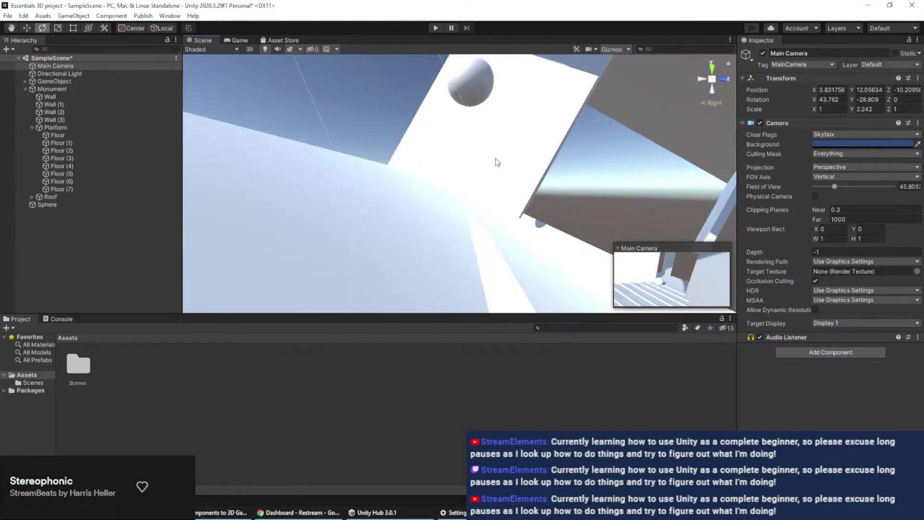
{"action": "scroll", "coordinate": [497, 162], "scroll_direction": "up", "scroll_amount": 5}
{"action": "scroll", "coordinate": [470, 137], "scroll_direction": "down", "scroll_amount": 6}
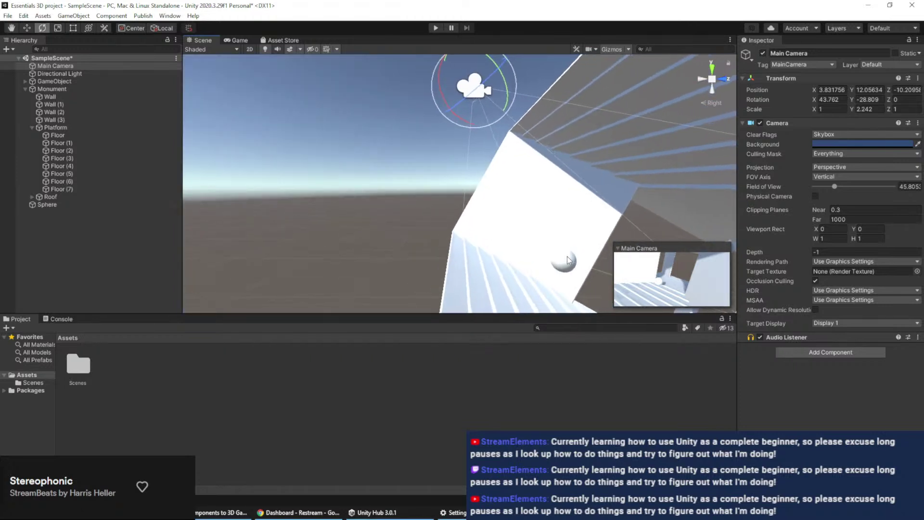
{"action": "left_click", "coordinate": [565, 256]}
{"action": "key", "text": "w"}
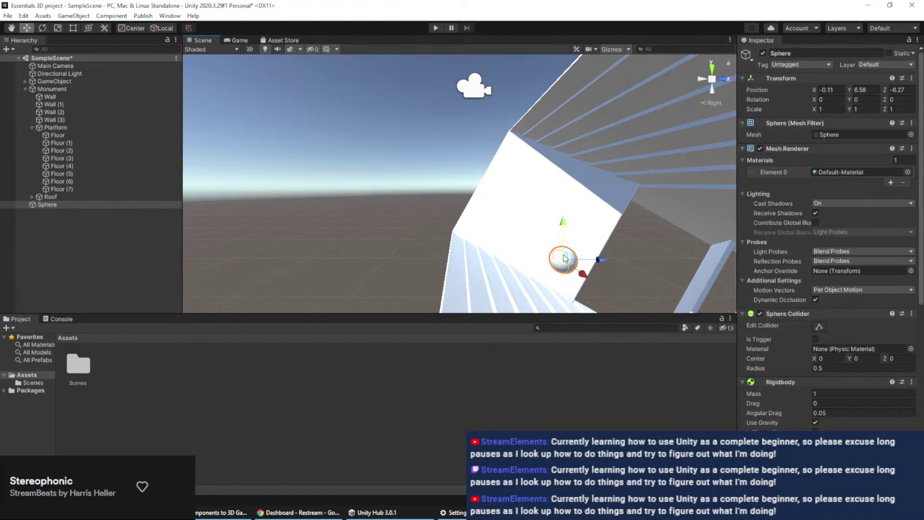
{"action": "left_click_drag", "start_coordinate": [565, 227], "coordinate": [549, 111]}
{"action": "left_click_drag", "start_coordinate": [582, 214], "coordinate": [481, 258], "text": "alt"}
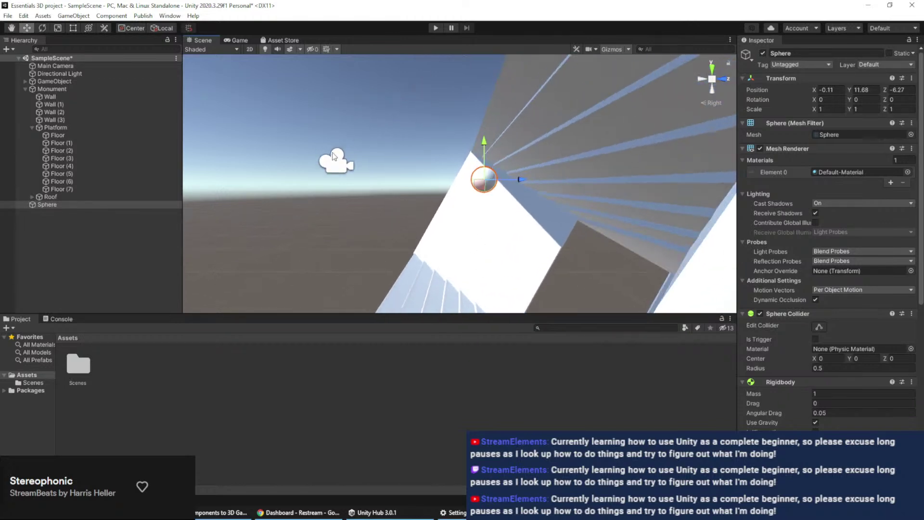
{"action": "left_click", "coordinate": [435, 28]}
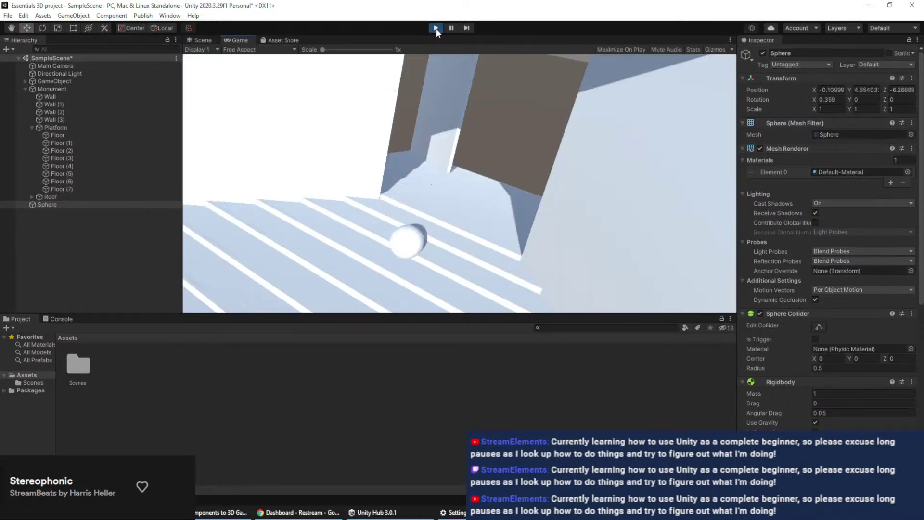
{"action": "left_click", "coordinate": [436, 28]}
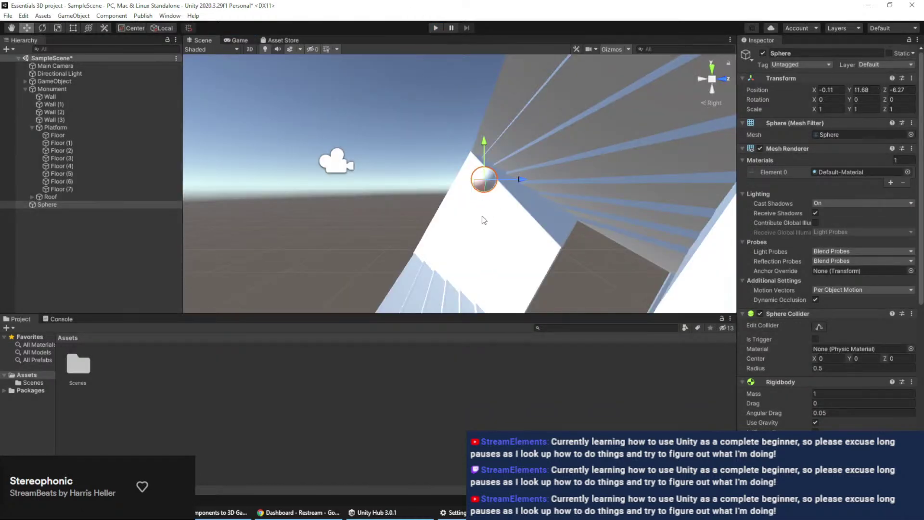
Duplicate the sphere twice and move the second copy to about X 2.74, Y 9.75, Z -4.93
{"action": "left_click", "coordinate": [53, 206]}
{"action": "key", "text": "ctrl+d"}
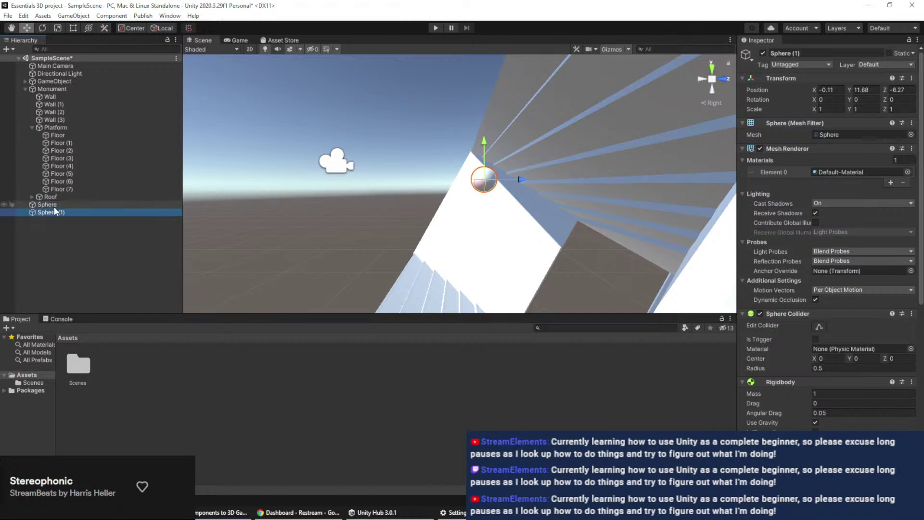
{"action": "key", "text": "ctrl+d"}
{"action": "left_click_drag", "start_coordinate": [495, 181], "coordinate": [558, 207]}
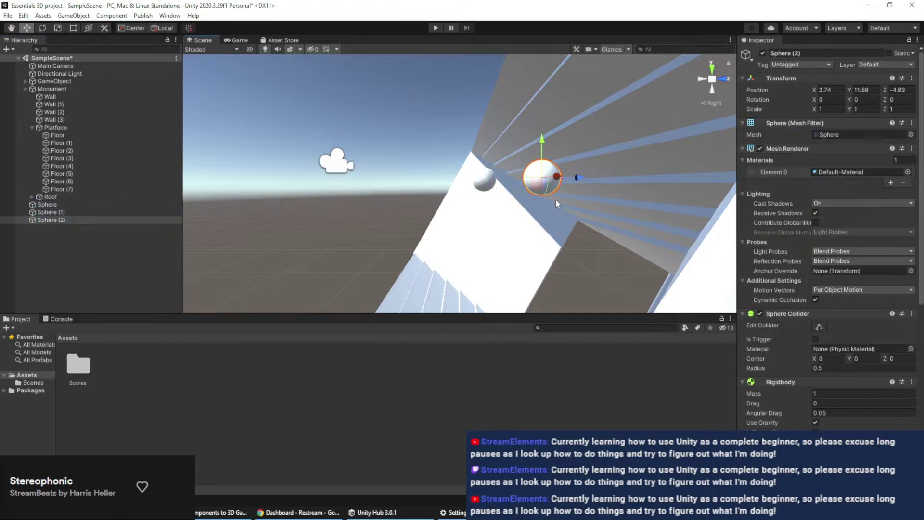
{"action": "left_click_drag", "start_coordinate": [544, 163], "coordinate": [544, 229]}
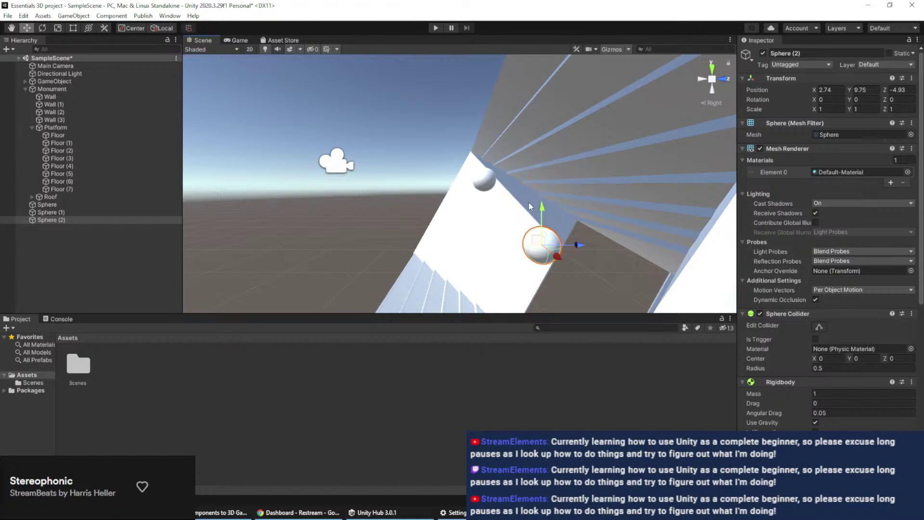
Move the first sphere copy to about X -1.79, Y 9.93, Z -4.89 and run the scene to test all three spheres
{"action": "left_click", "coordinate": [488, 182]}
{"action": "left_click_drag", "start_coordinate": [517, 177], "coordinate": [550, 178]}
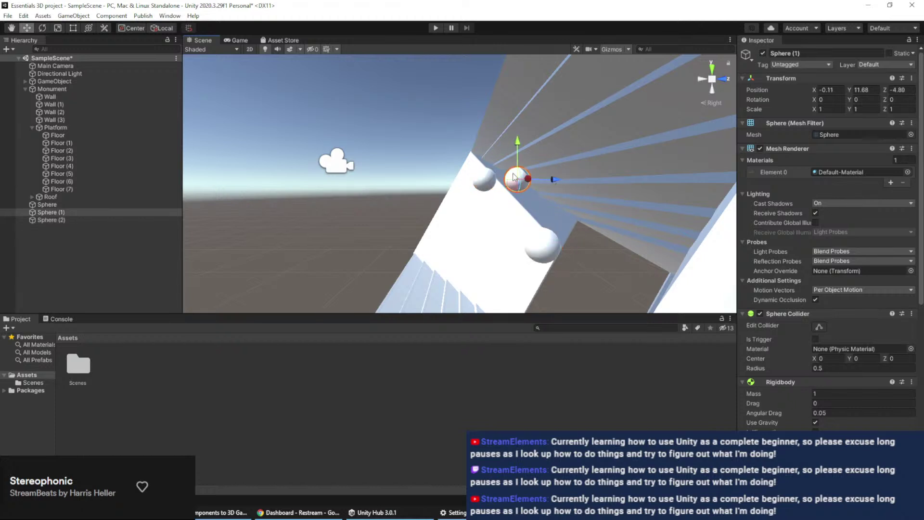
{"action": "left_click_drag", "start_coordinate": [520, 139], "coordinate": [522, 182]}
{"action": "left_click_drag", "start_coordinate": [525, 221], "coordinate": [516, 218]}
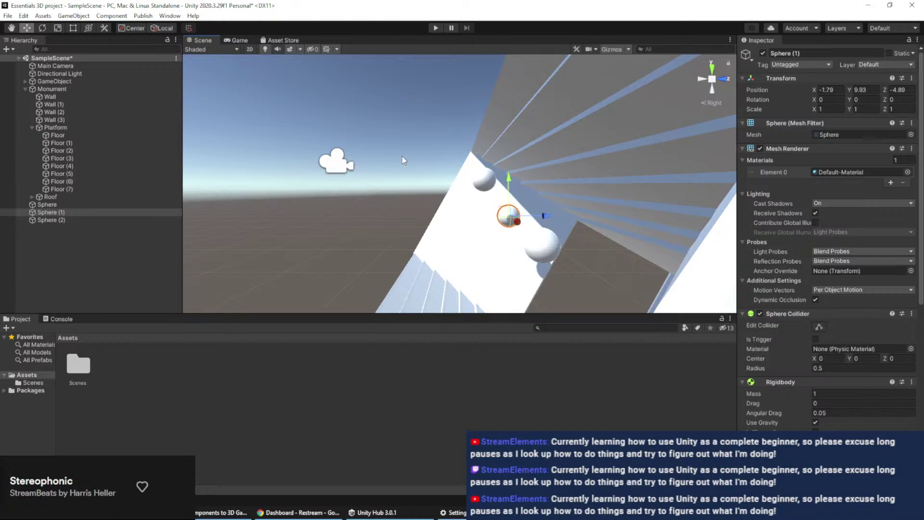
{"action": "left_click", "coordinate": [435, 27]}
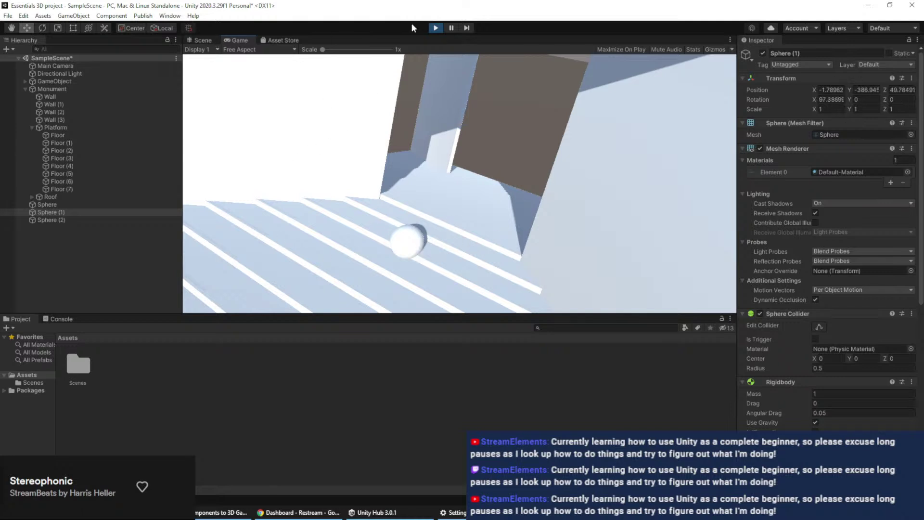
{"action": "left_click", "coordinate": [437, 28]}
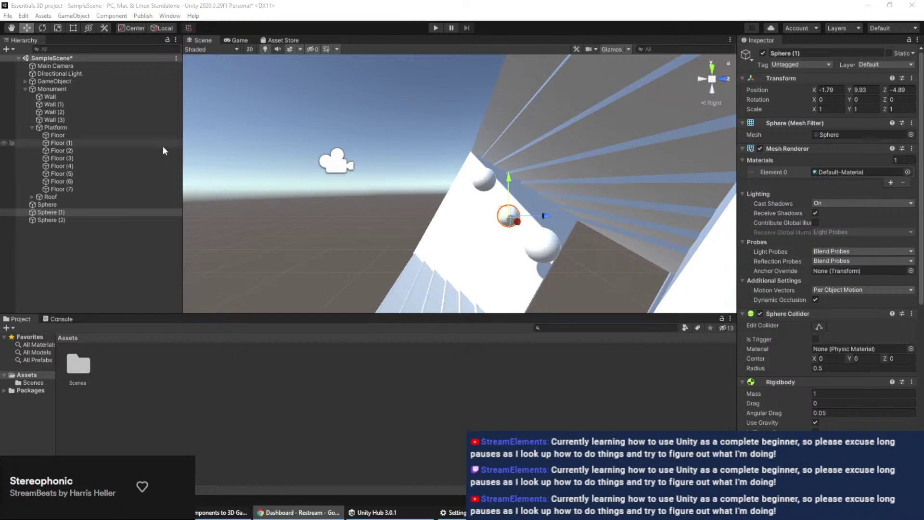
{"action": "right_click", "coordinate": [81, 251]}
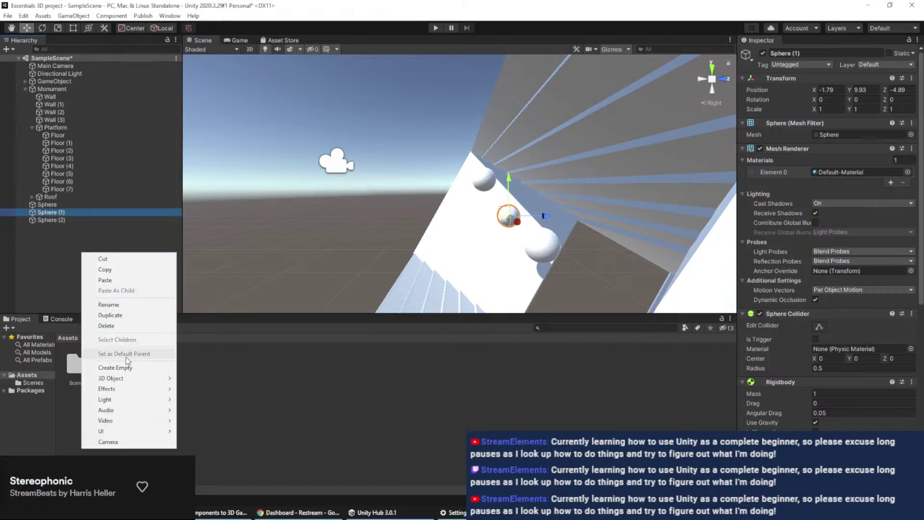
{"action": "mouse_move", "coordinate": [129, 378]}
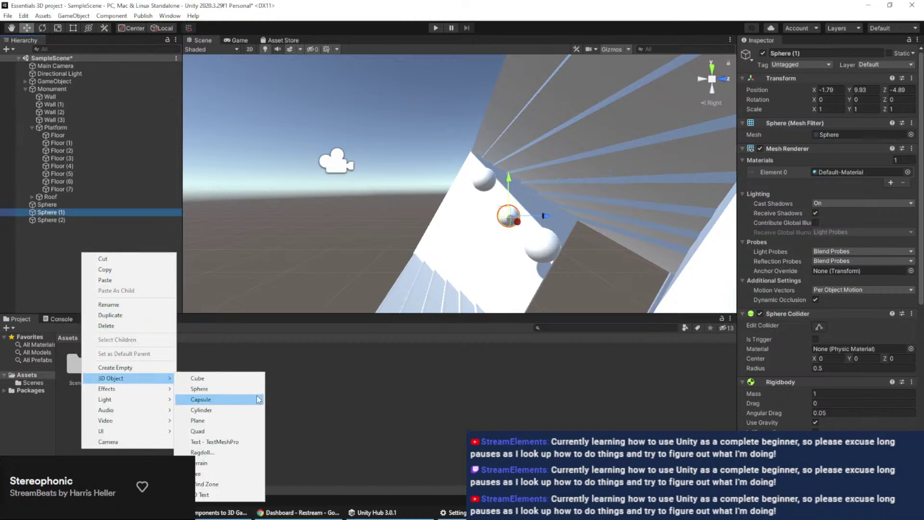
{"action": "left_click", "coordinate": [233, 452]}
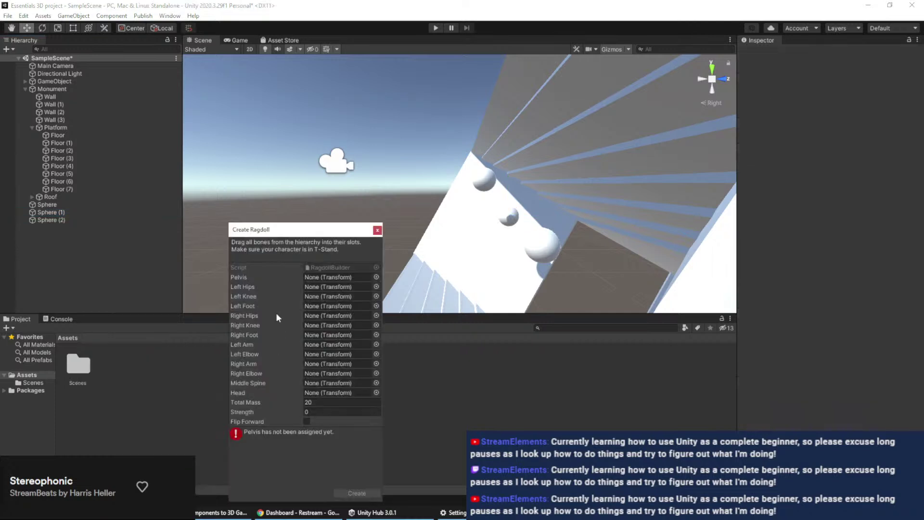
{"action": "left_click", "coordinate": [378, 231]}
Add a 3D Tree object to the scene and move it over the tilted steps to about Y 6.12, Z -7.76
{"action": "right_click", "coordinate": [103, 298]}
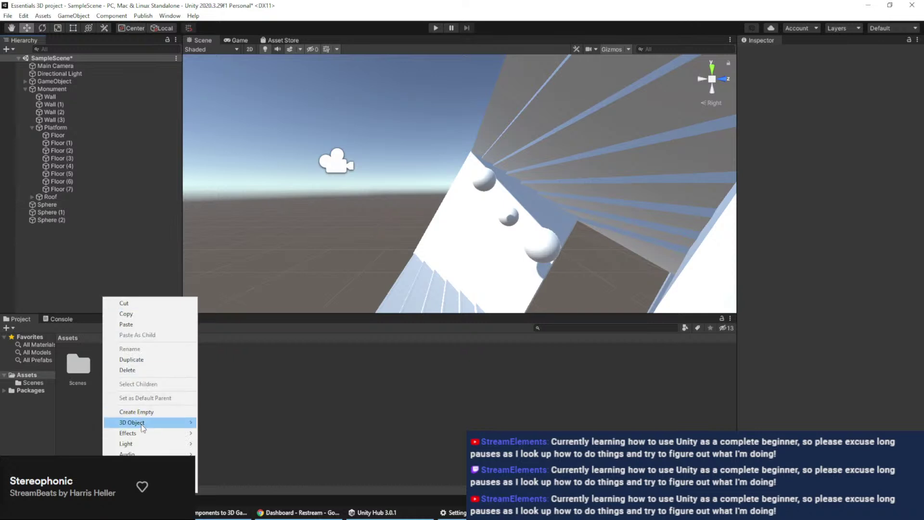
{"action": "mouse_move", "coordinate": [143, 424]}
{"action": "left_click", "coordinate": [237, 401]}
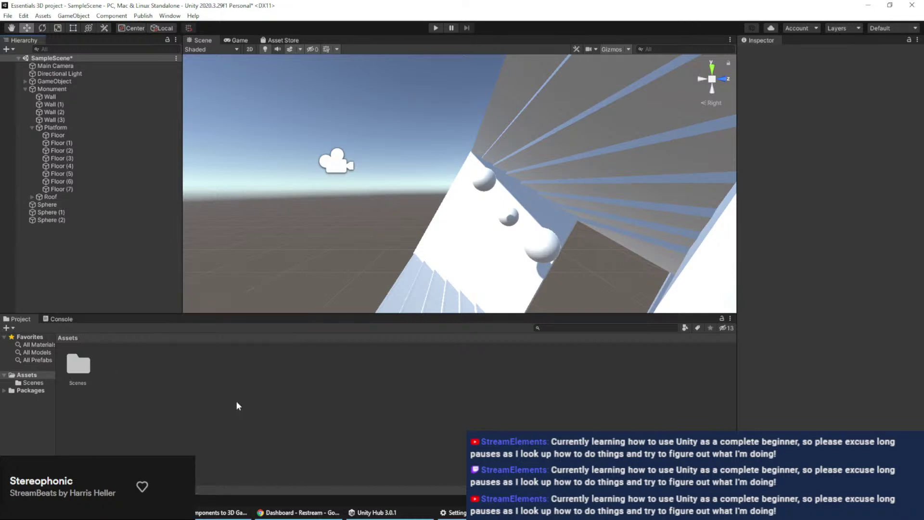
{"action": "key", "text": "f"}
{"action": "left_click_drag", "start_coordinate": [471, 243], "coordinate": [583, 261], "text": "alt"}
{"action": "left_click", "coordinate": [529, 242]}
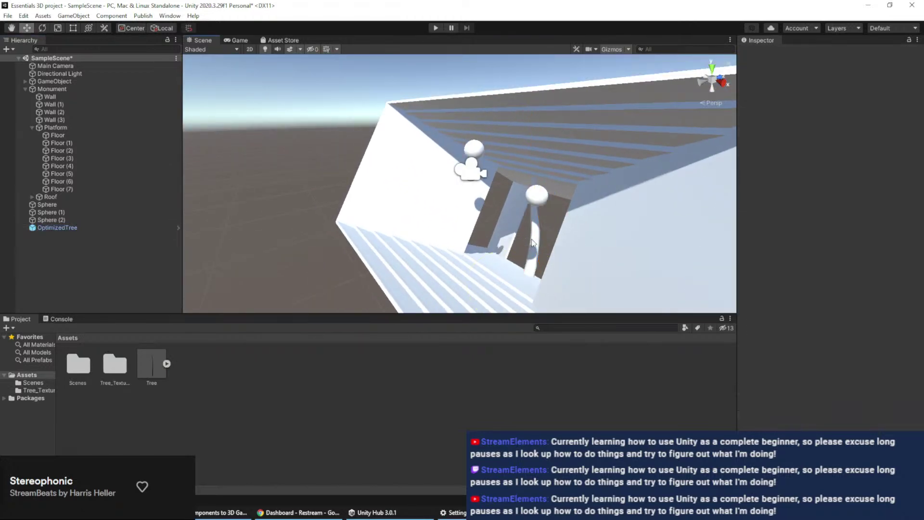
{"action": "left_click", "coordinate": [533, 242]}
{"action": "left_click_drag", "start_coordinate": [540, 184], "coordinate": [474, 161]}
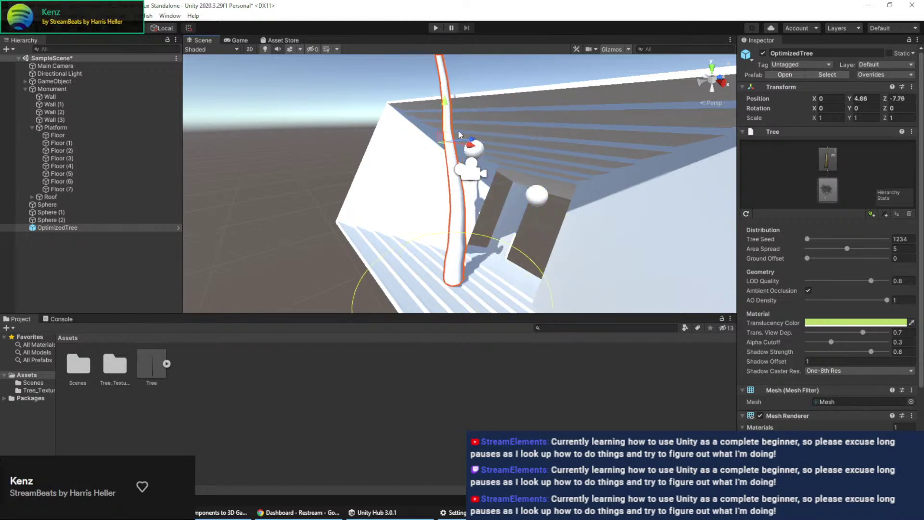
{"action": "left_click_drag", "start_coordinate": [443, 103], "coordinate": [444, 73]}
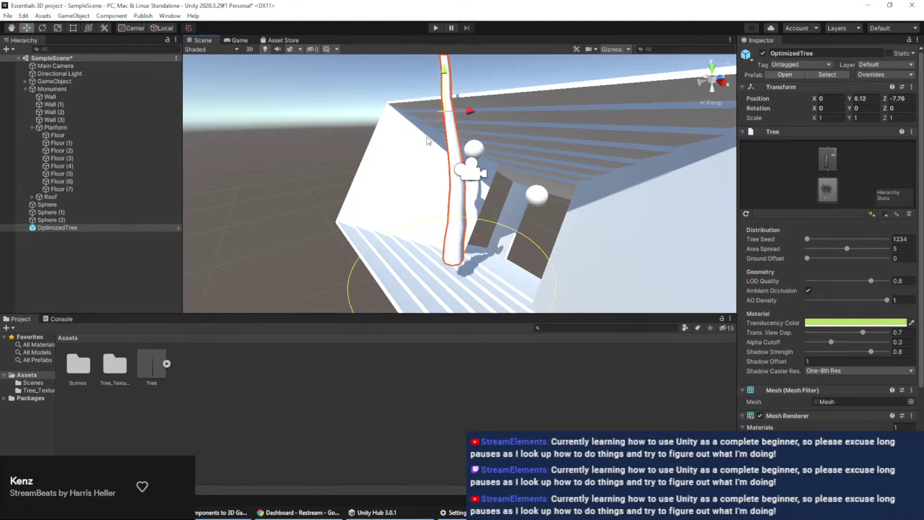
Open the OptimizedTree's prefab for editing
{"action": "left_click", "coordinate": [150, 227]}
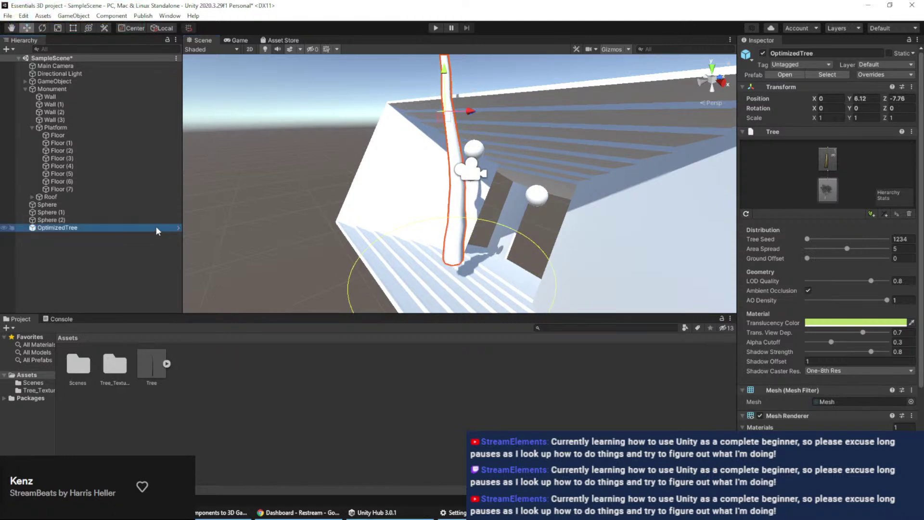
{"action": "left_click", "coordinate": [177, 228]}
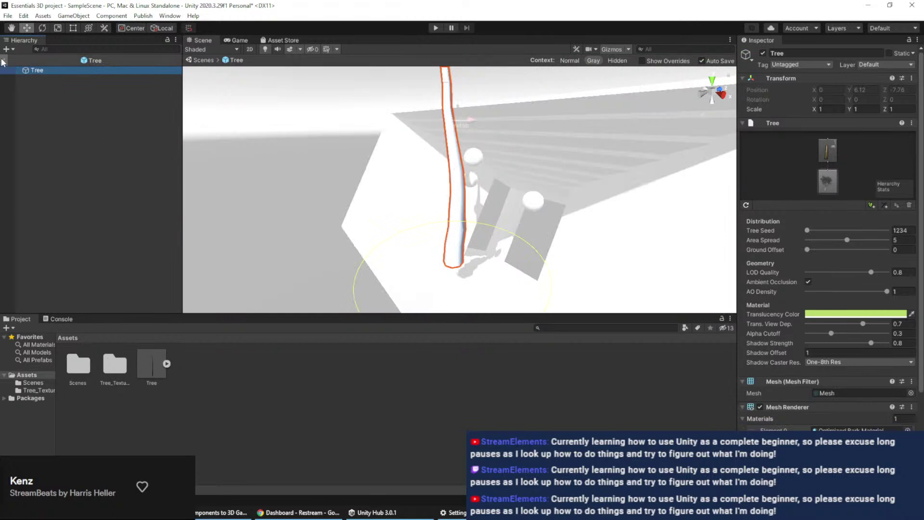
Leave the tree's prefab editing and scale the tree to about X 0.21, Y 0.22, Z 0.73
{"action": "left_click", "coordinate": [41, 73]}
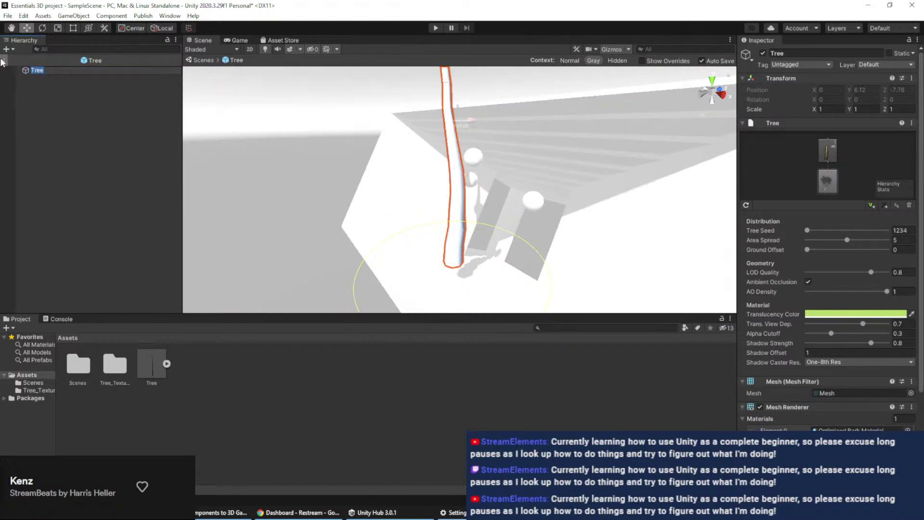
{"action": "left_click", "coordinate": [3, 60]}
{"action": "key", "text": "e"}
{"action": "key", "text": "r"}
{"action": "left_click_drag", "start_coordinate": [447, 75], "coordinate": [440, 126]}
{"action": "left_click", "coordinate": [268, 114]}
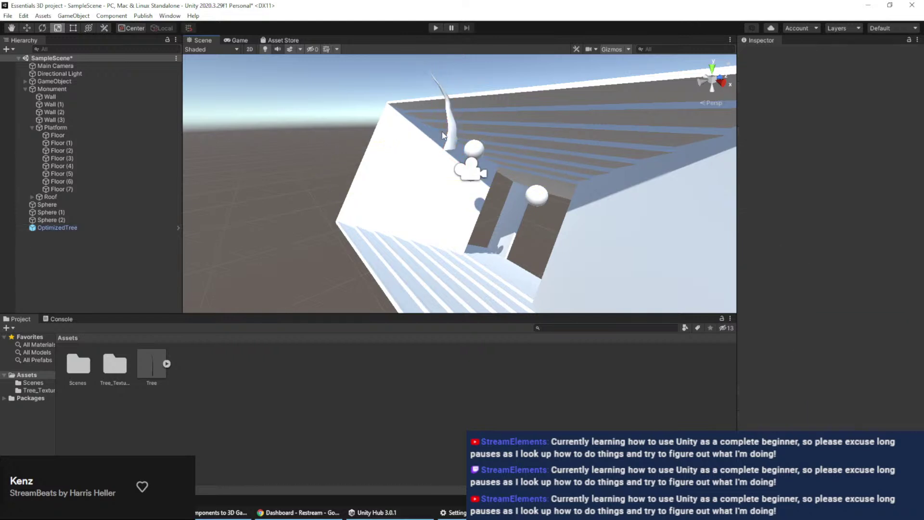
Move the tree inside the monument to about Y 8.72, Z -8.81 and rotate it to about X 28.6, Y -51.4, Z -17.1
{"action": "left_click", "coordinate": [451, 133]}
{"action": "key", "text": "w"}
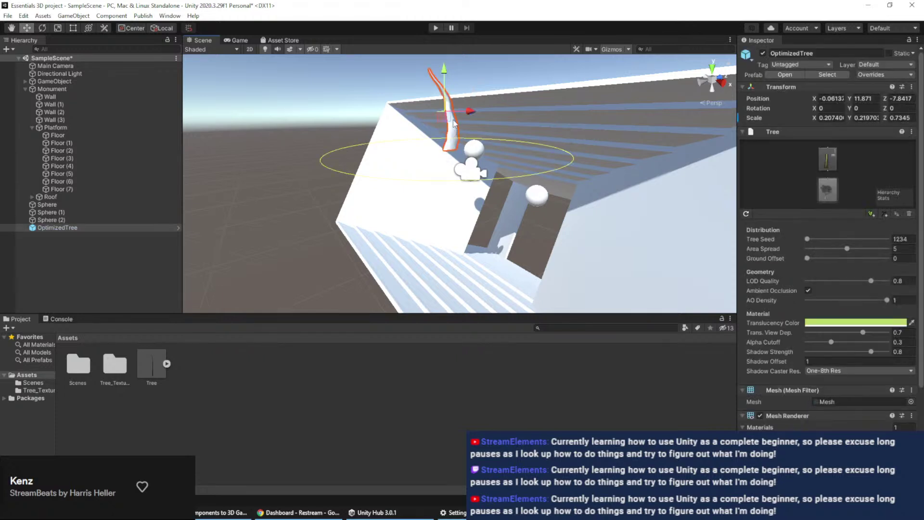
{"action": "left_click_drag", "start_coordinate": [447, 114], "coordinate": [520, 175]}
{"action": "key", "text": "e"}
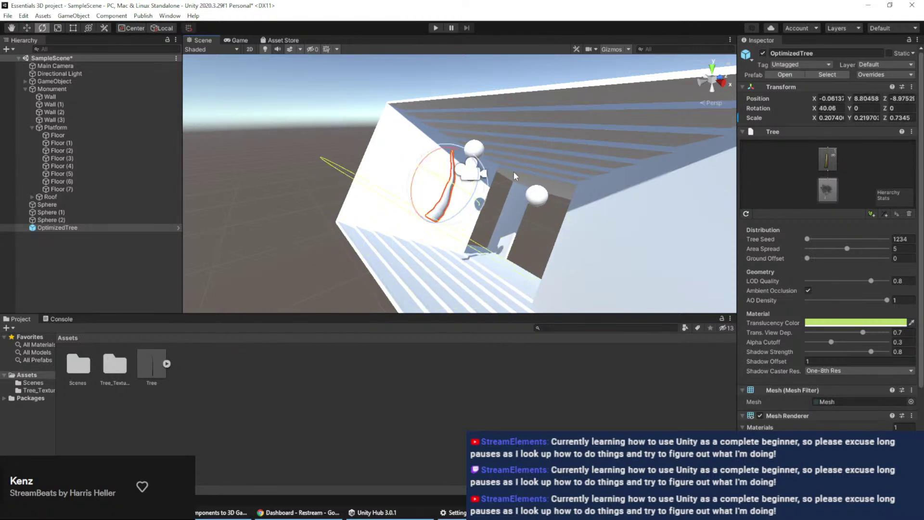
{"action": "mouse_move", "coordinate": [456, 192]}
{"action": "left_mouse_down"}
{"action": "mouse_move", "coordinate": [444, 206]}
{"action": "mouse_move", "coordinate": [474, 198]}
{"action": "left_mouse_up"}
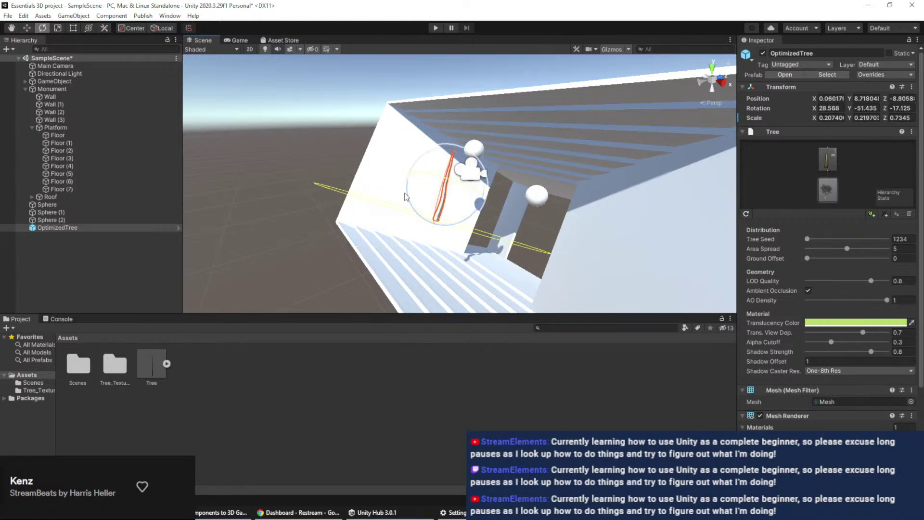
Add a Rigidbody component to the OptimizedTree
{"action": "scroll", "coordinate": [828, 337], "scroll_direction": "down", "scroll_amount": 3}
{"action": "left_click", "coordinate": [828, 450]}
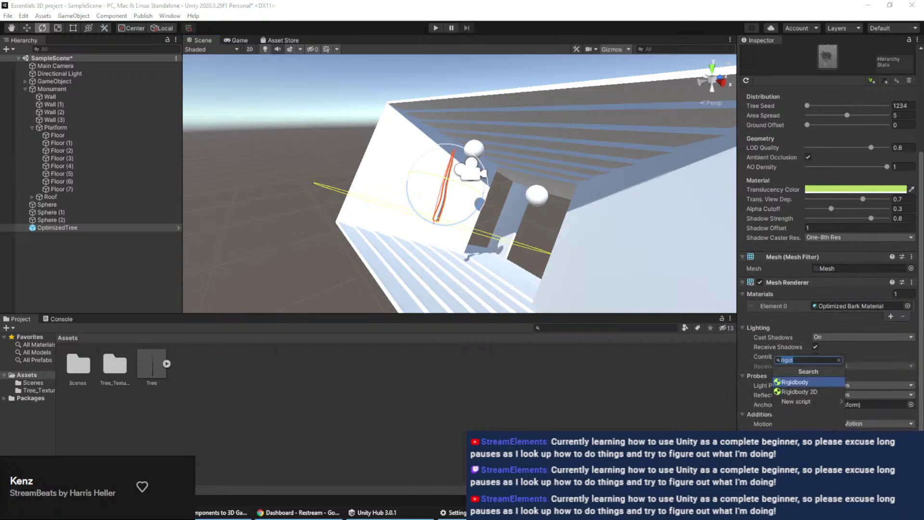
{"action": "left_click", "coordinate": [801, 381]}
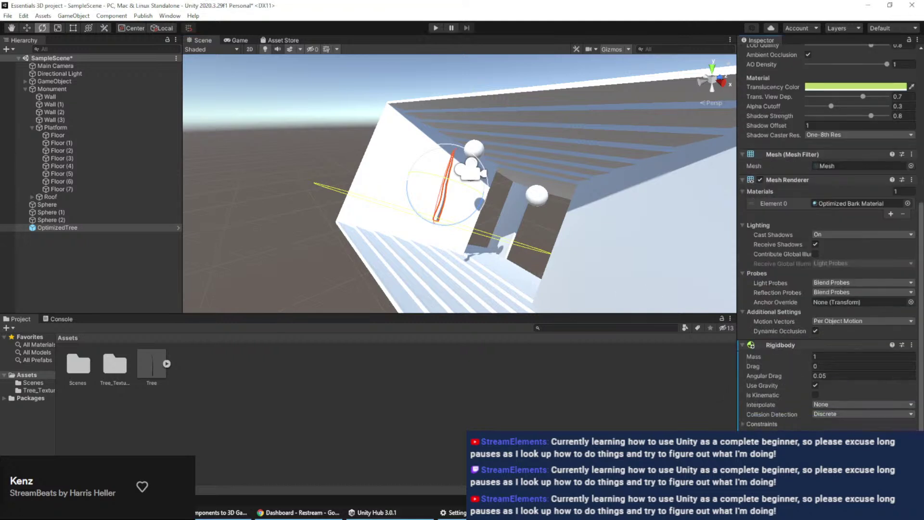
{"action": "left_click", "coordinate": [528, 374]}
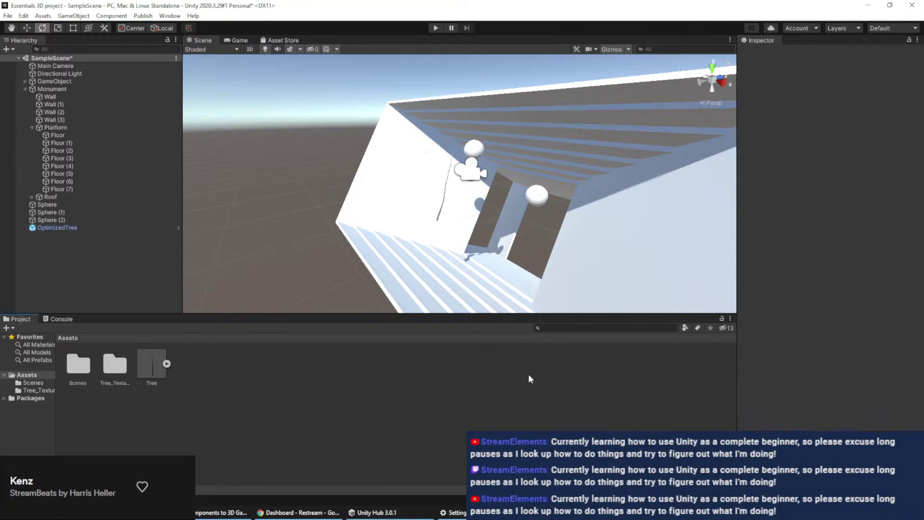
Run the scene and examine from the Scene view how the tree and spheres fall, and stop it
{"action": "left_click", "coordinate": [437, 27]}
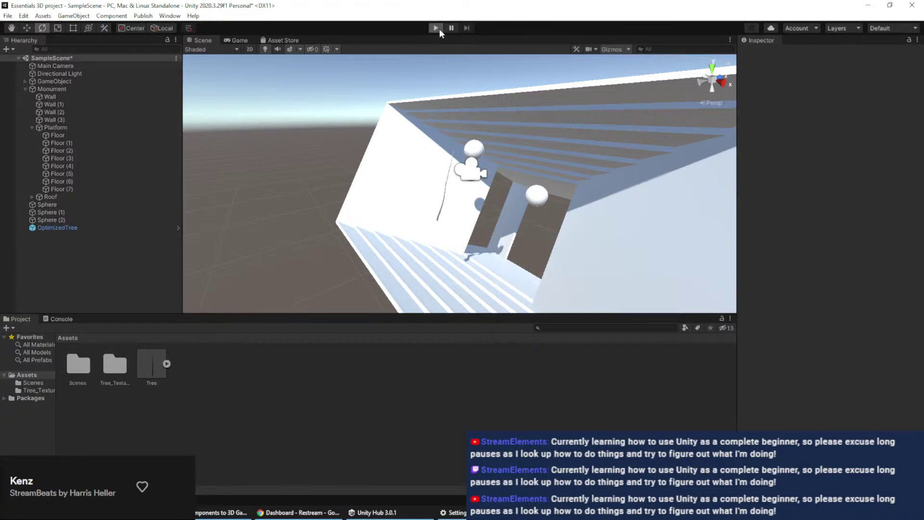
{"action": "left_click", "coordinate": [435, 28]}
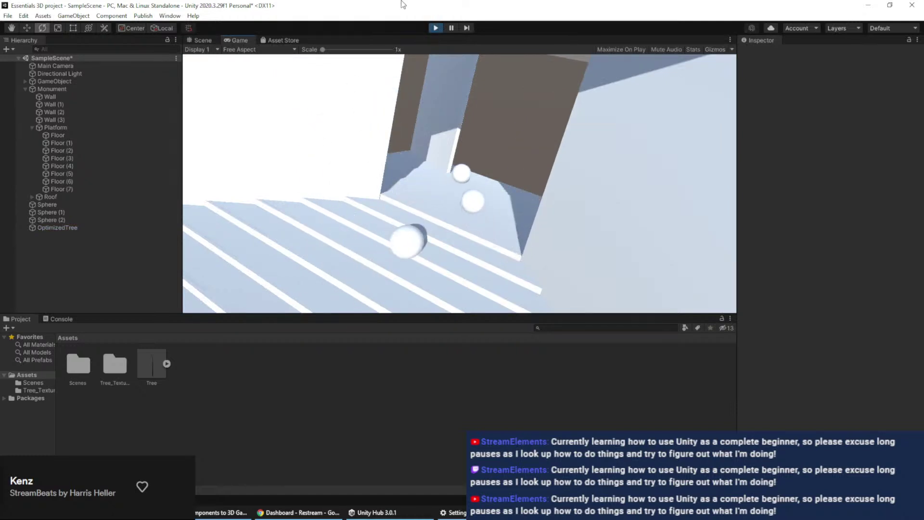
{"action": "left_click", "coordinate": [201, 41]}
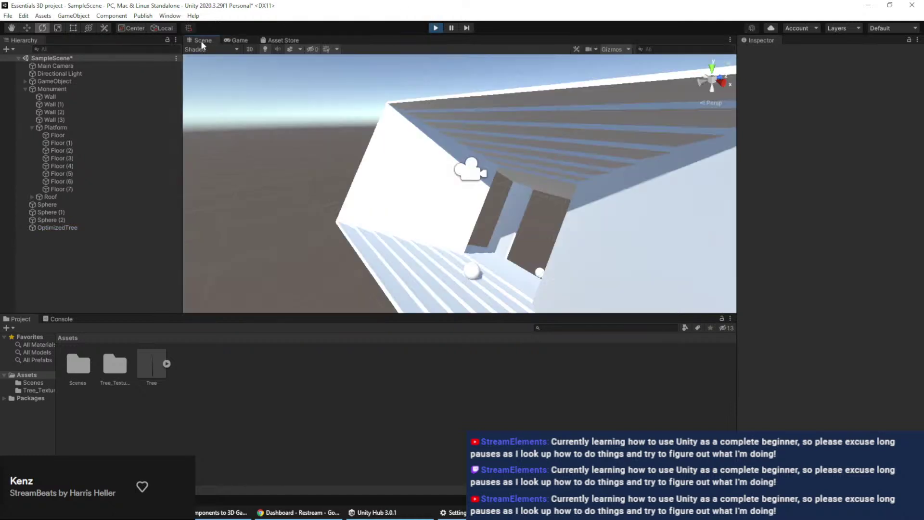
{"action": "scroll", "coordinate": [541, 195], "scroll_direction": "down", "scroll_amount": 6}
{"action": "scroll", "coordinate": [512, 219], "scroll_direction": "up", "scroll_amount": 2}
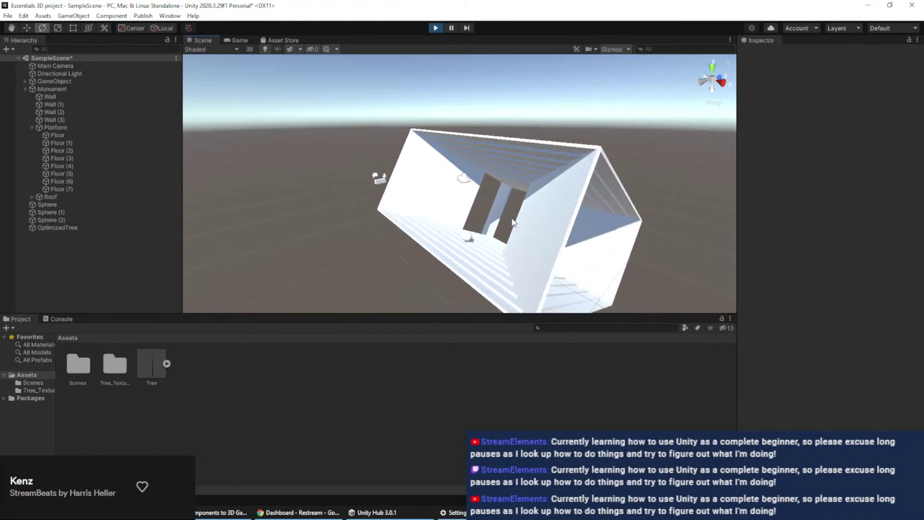
{"action": "left_click", "coordinate": [435, 28]}
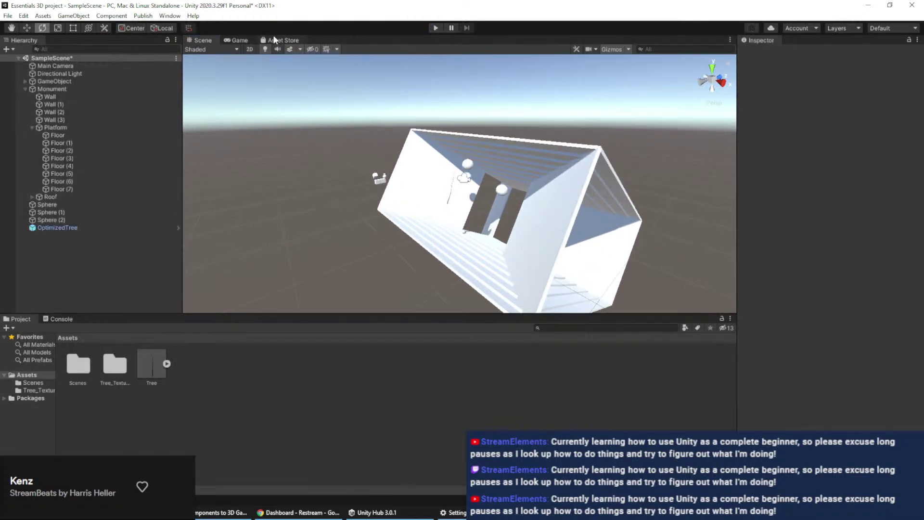
Set the collision detection of the tree's Rigidbody to Continuous and run the scene to test it
{"action": "left_click", "coordinate": [453, 200]}
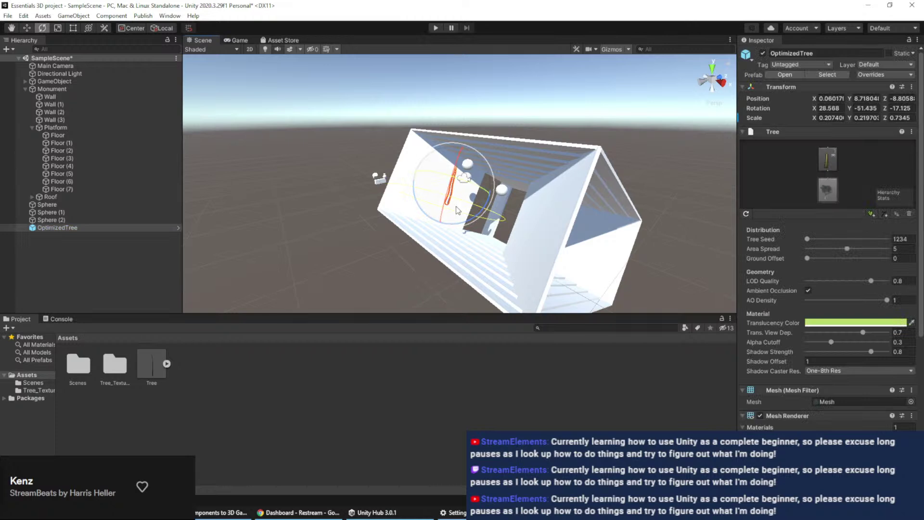
{"action": "key", "text": "f"}
{"action": "scroll", "coordinate": [430, 219], "scroll_direction": "down", "scroll_amount": 3}
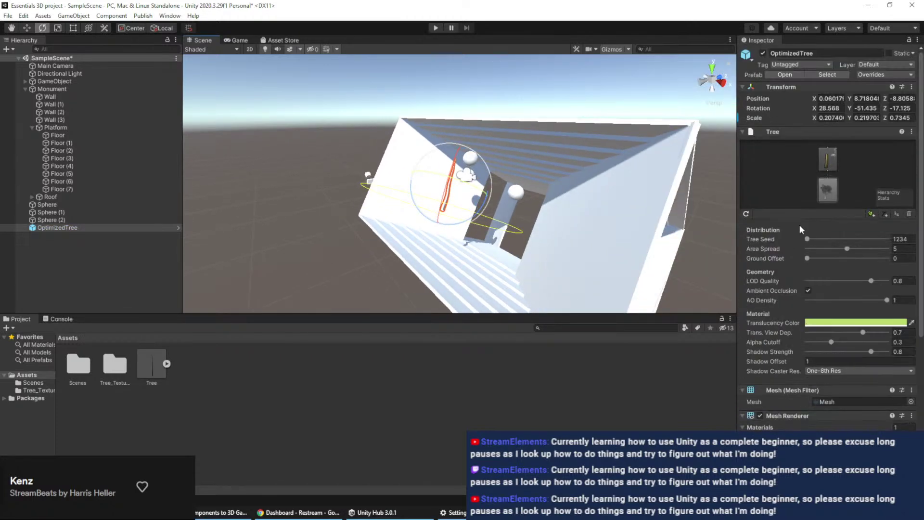
{"action": "scroll", "coordinate": [794, 178], "scroll_direction": "down", "scroll_amount": 5}
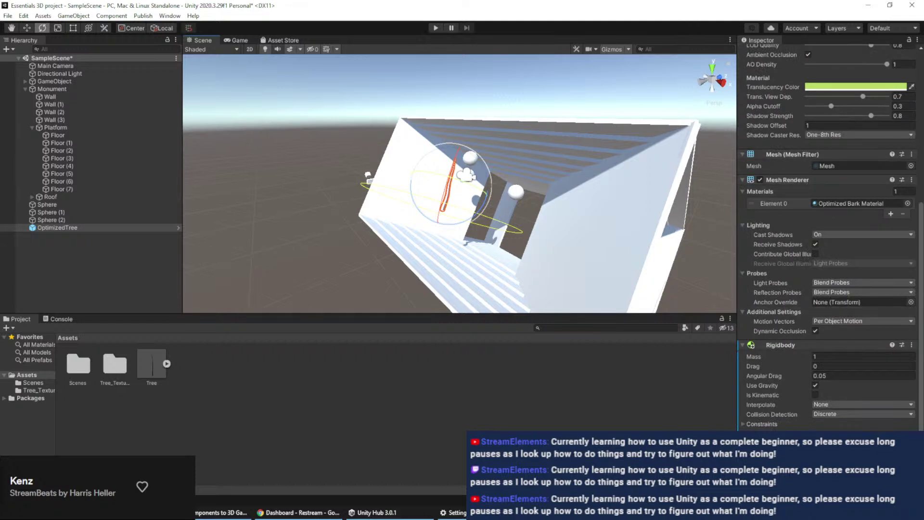
{"action": "left_click", "coordinate": [844, 415]}
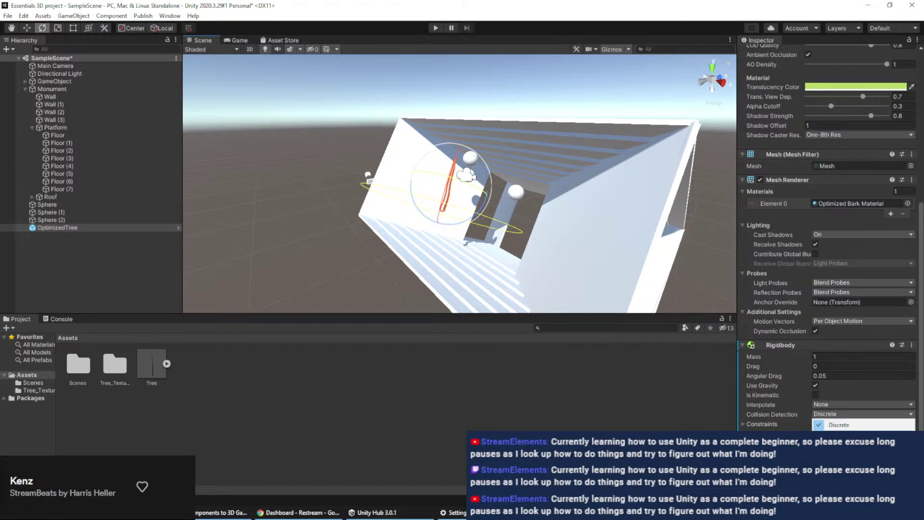
{"action": "left_click", "coordinate": [840, 434]}
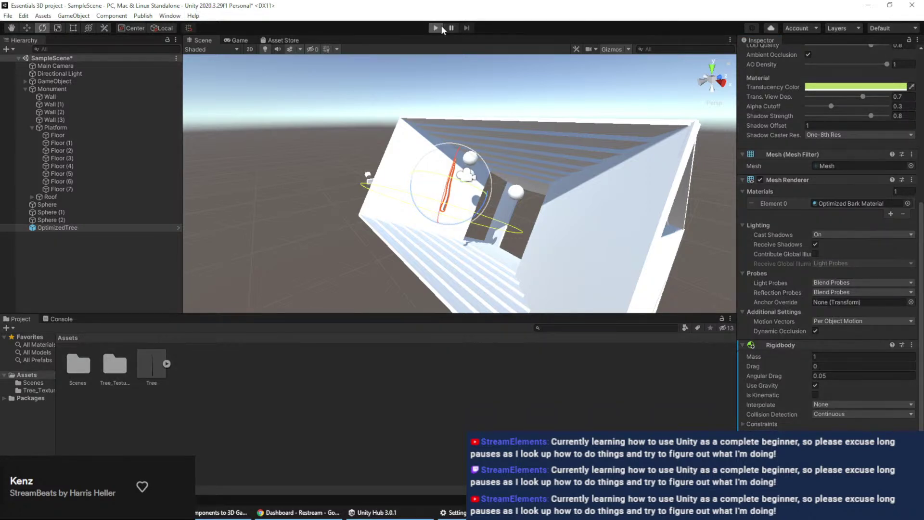
{"action": "left_click", "coordinate": [442, 28]}
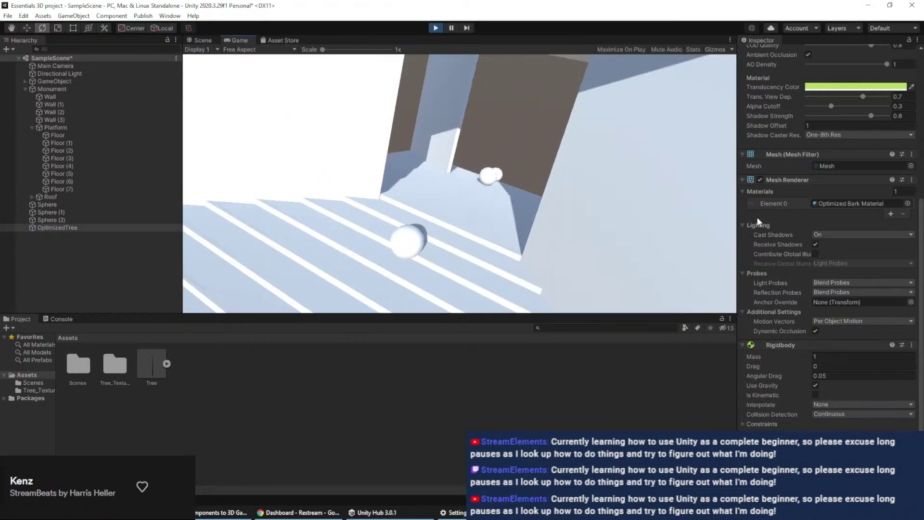
{"action": "left_click", "coordinate": [436, 27]}
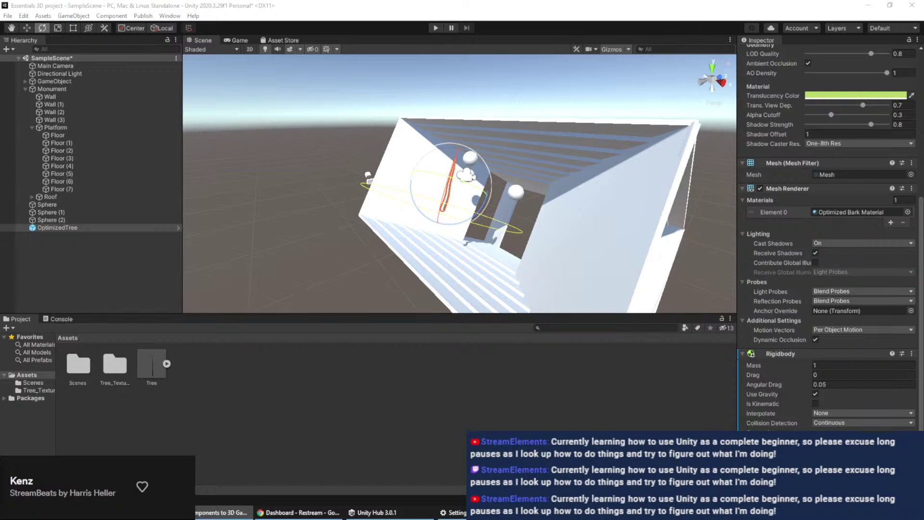
Switch to the Unity Learn tutorial in Chrome, review the closing sections, and mark step 6, Next Steps, as completed
{"action": "left_click", "coordinate": [221, 512]}
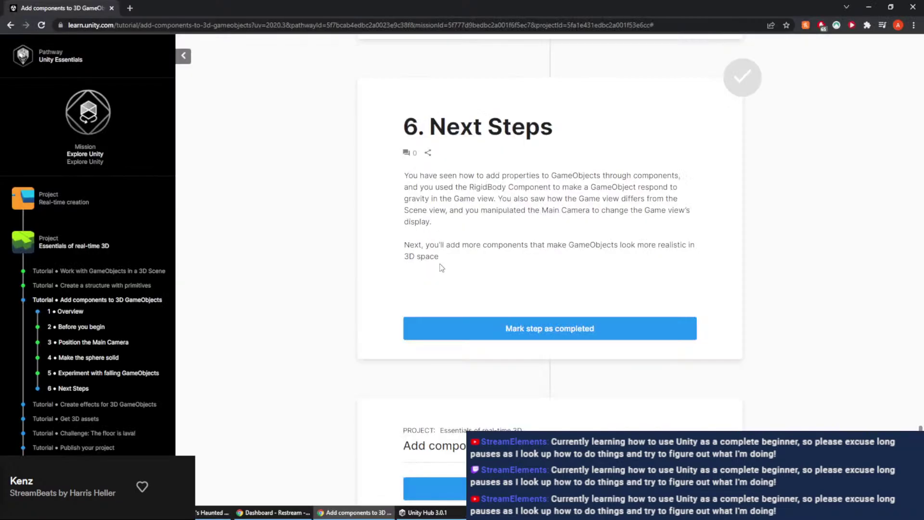
{"action": "scroll", "coordinate": [588, 151], "scroll_direction": "up", "scroll_amount": 5}
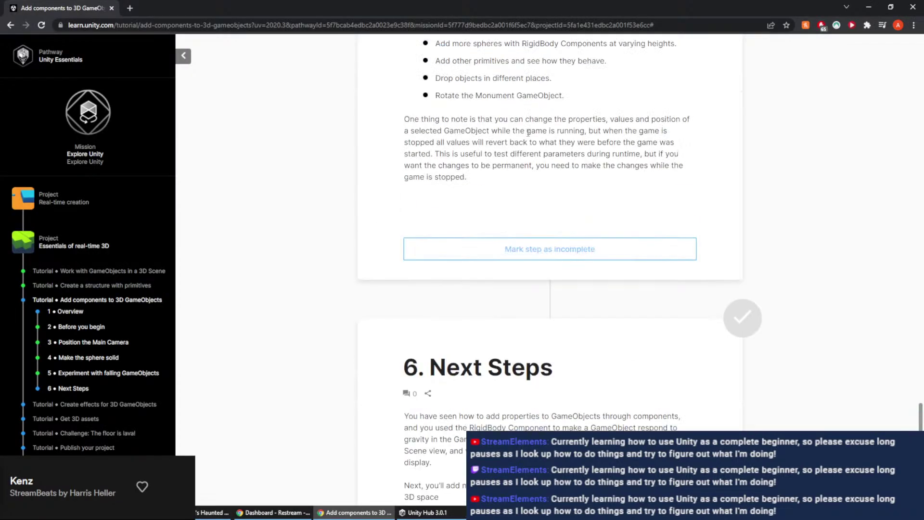
{"action": "scroll", "coordinate": [578, 154], "scroll_direction": "down", "scroll_amount": 6}
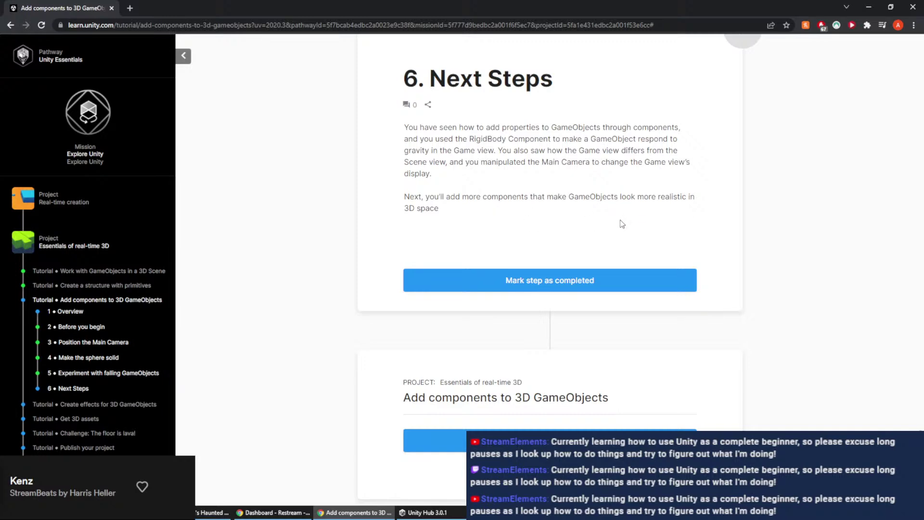
{"action": "scroll", "coordinate": [625, 220], "scroll_direction": "down", "scroll_amount": 3}
{"action": "left_click", "coordinate": [539, 140]}
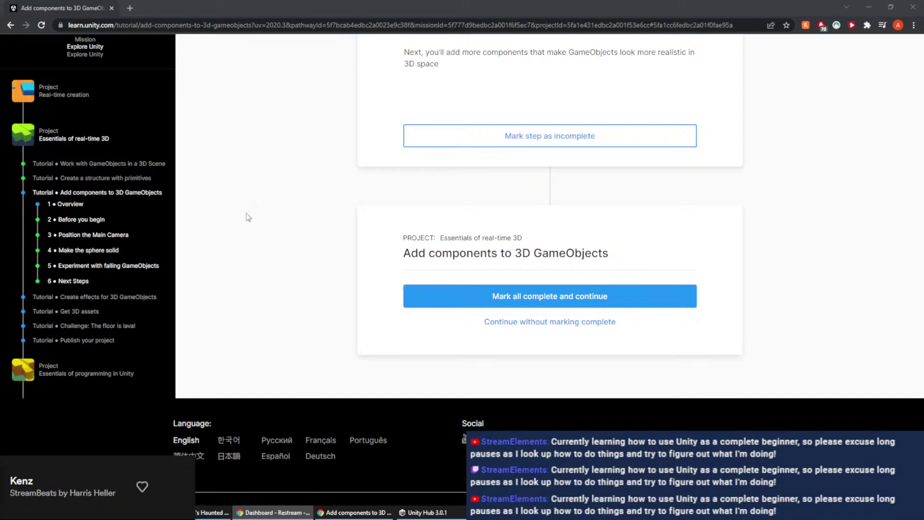
Mark the whole tutorial complete, give it the most positive helpfulness rating, and continue to the Create effects for 3D GameObjects tutorial
{"action": "left_click", "coordinate": [541, 297]}
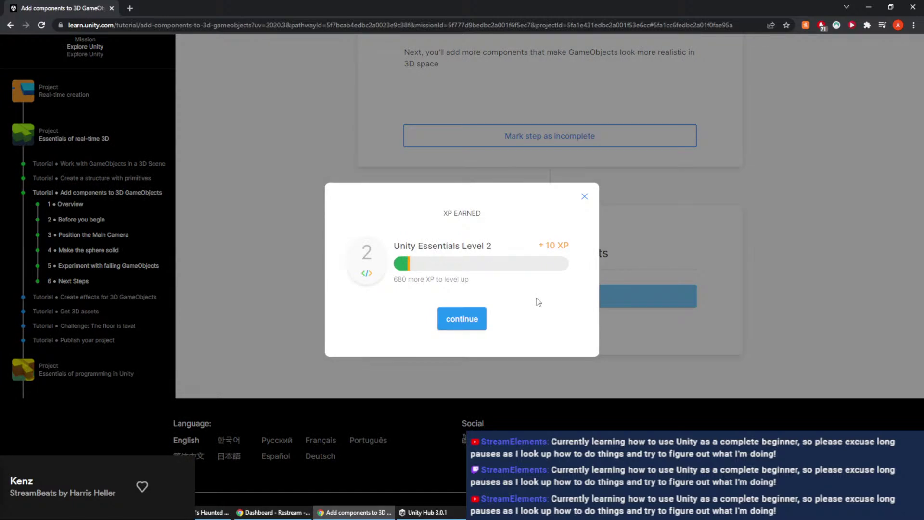
{"action": "left_click", "coordinate": [463, 318]}
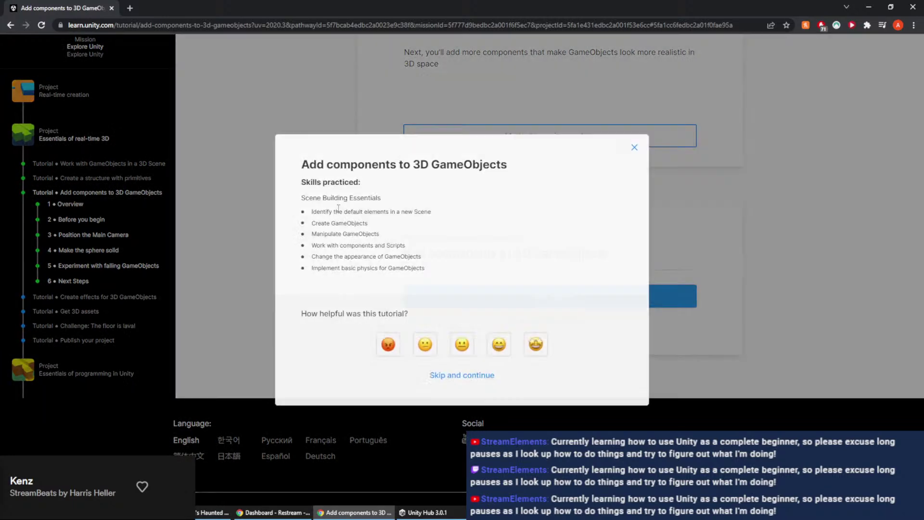
{"action": "left_click", "coordinate": [537, 345]}
{"action": "scroll", "coordinate": [462, 387], "scroll_direction": "down", "scroll_amount": 3}
{"action": "left_click", "coordinate": [462, 436]}
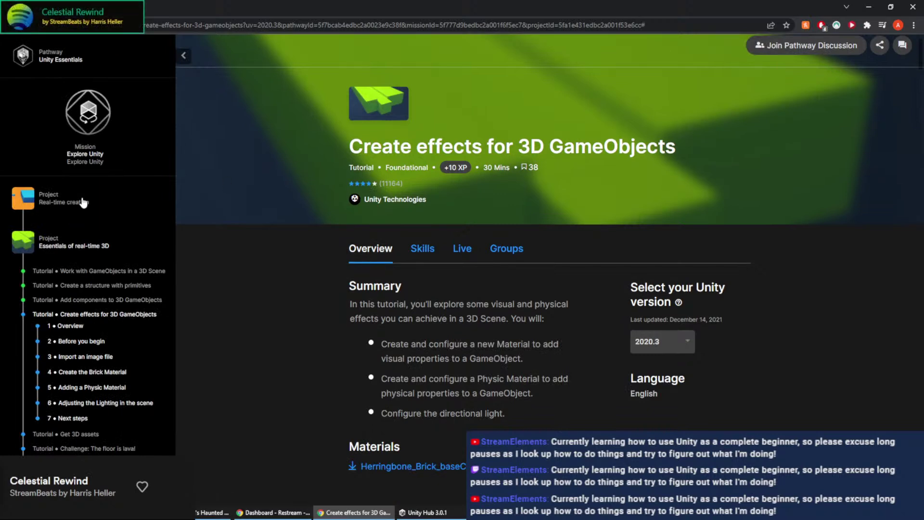
Look at the tutorial list of the Real-time creation project and return to the Create effects for 3D GameObjects tutorial
{"action": "left_click", "coordinate": [83, 202]}
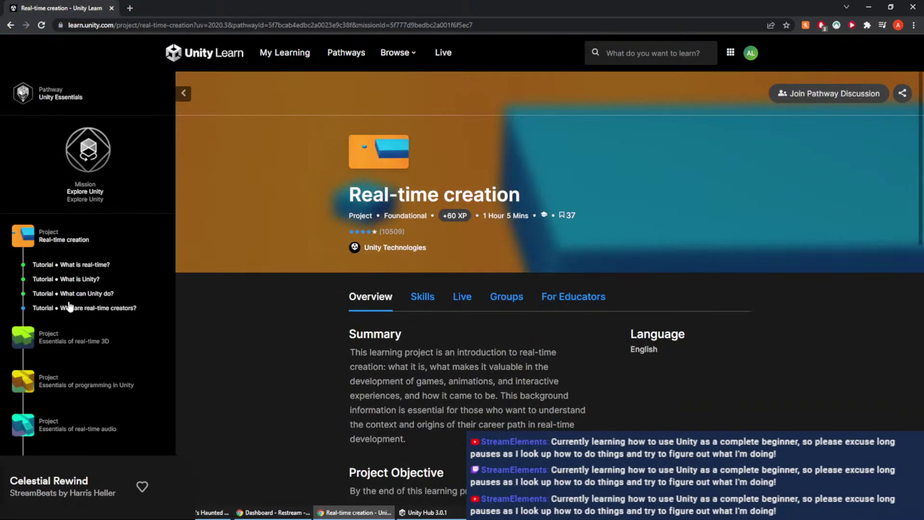
{"action": "left_click", "coordinate": [10, 25]}
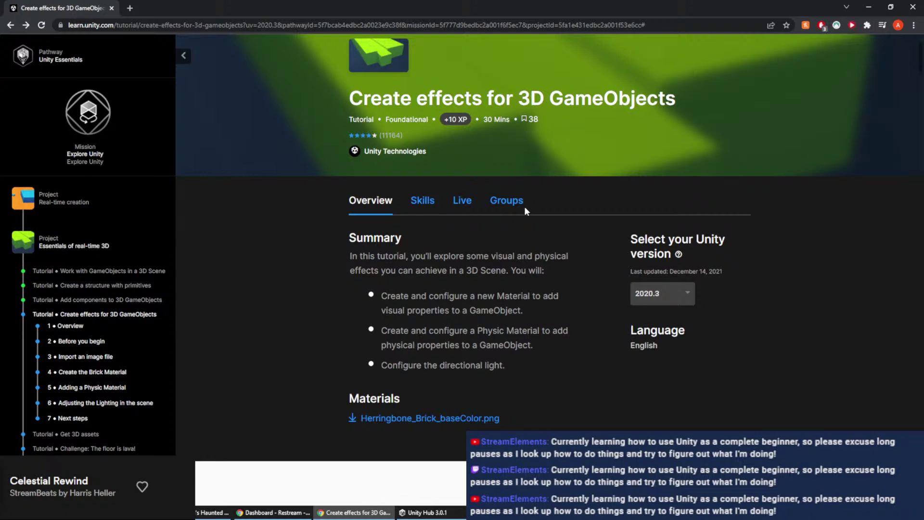
Skim the Create effects for 3D GameObjects tutorial from its overview through the section on adjusting the lighting in the scene
{"action": "scroll", "coordinate": [658, 127], "scroll_direction": "down", "scroll_amount": 1}
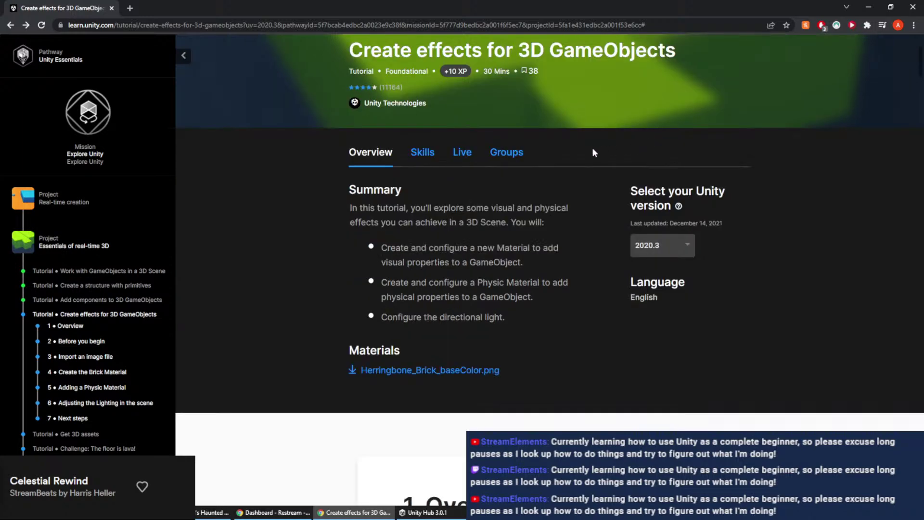
{"action": "scroll", "coordinate": [585, 149], "scroll_direction": "down", "scroll_amount": 10}
{"action": "scroll", "coordinate": [573, 154], "scroll_direction": "down", "scroll_amount": 7}
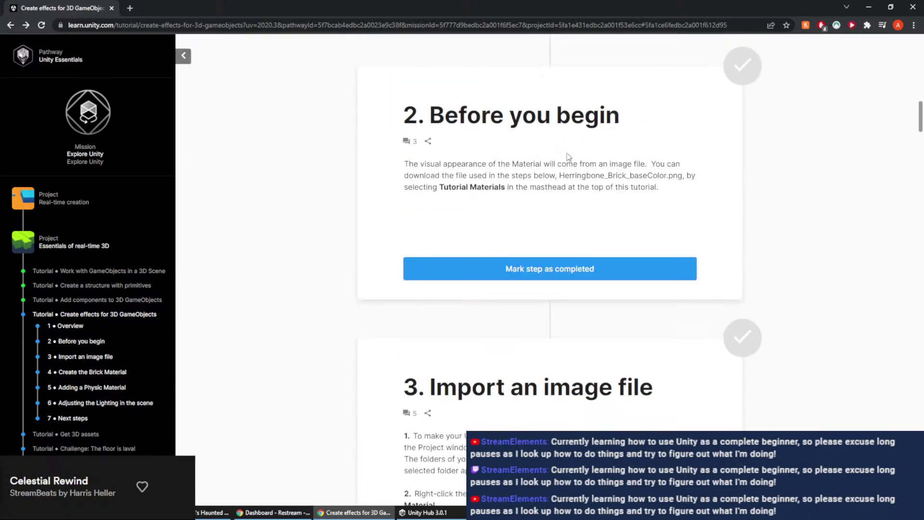
{"action": "scroll", "coordinate": [568, 156], "scroll_direction": "down", "scroll_amount": 18}
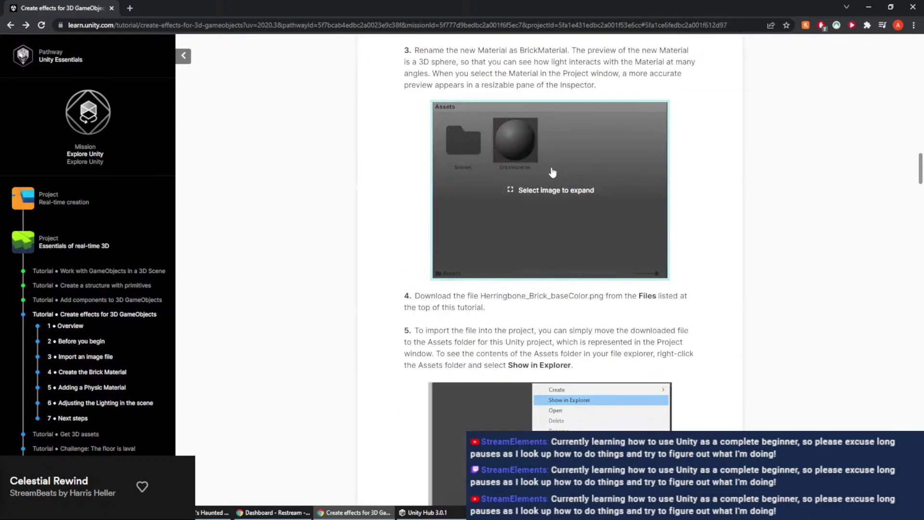
{"action": "scroll", "coordinate": [552, 172], "scroll_direction": "down", "scroll_amount": 16}
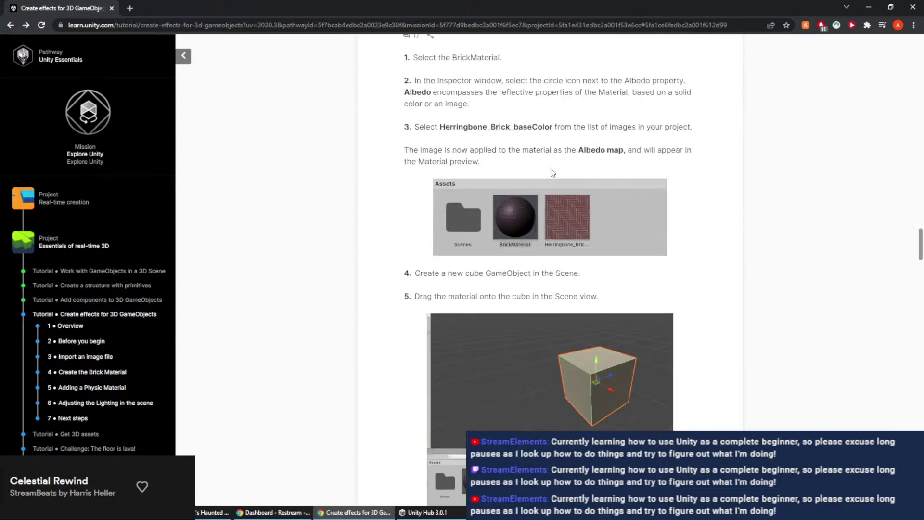
{"action": "scroll", "coordinate": [552, 174], "scroll_direction": "down", "scroll_amount": 15}
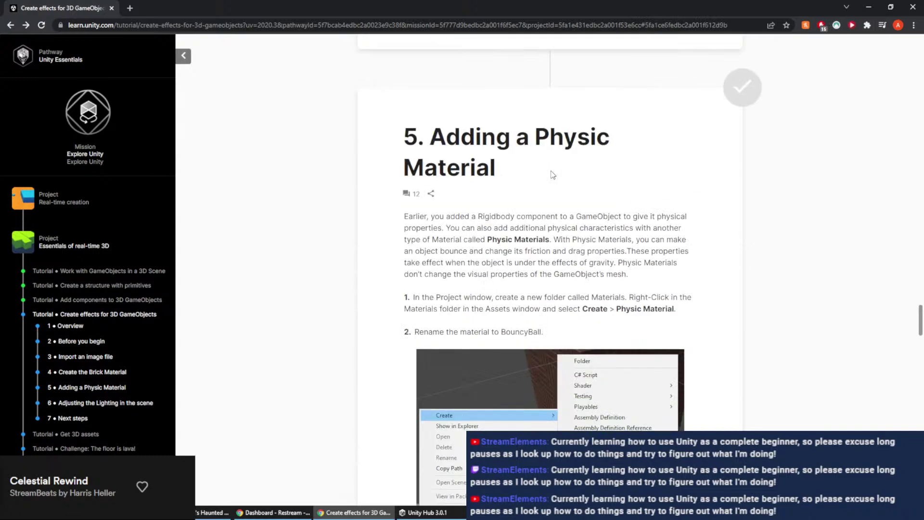
{"action": "scroll", "coordinate": [552, 174], "scroll_direction": "down", "scroll_amount": 16}
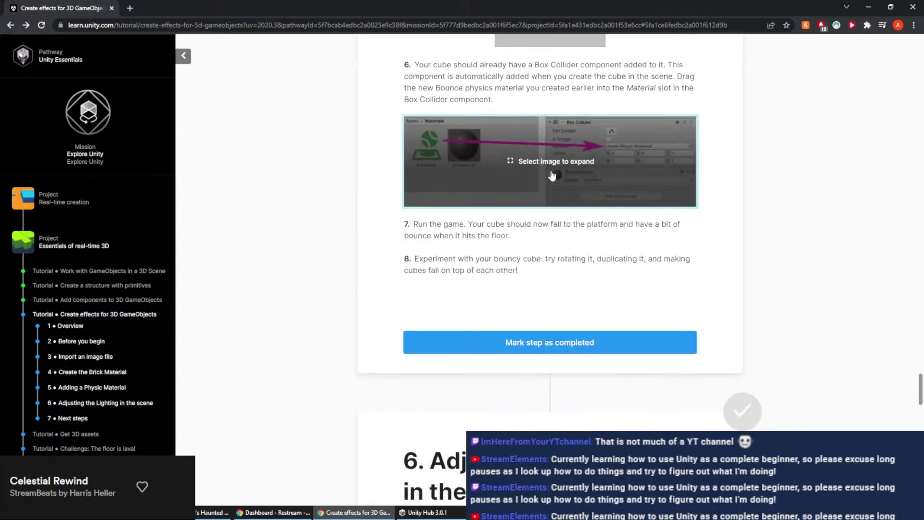
{"action": "scroll", "coordinate": [552, 174], "scroll_direction": "down", "scroll_amount": 20}
{"action": "scroll", "coordinate": [552, 174], "scroll_direction": "up", "scroll_amount": 4}
{"action": "scroll", "coordinate": [552, 175], "scroll_direction": "up", "scroll_amount": 18}
{"action": "scroll", "coordinate": [557, 322], "scroll_direction": "down", "scroll_amount": 8}
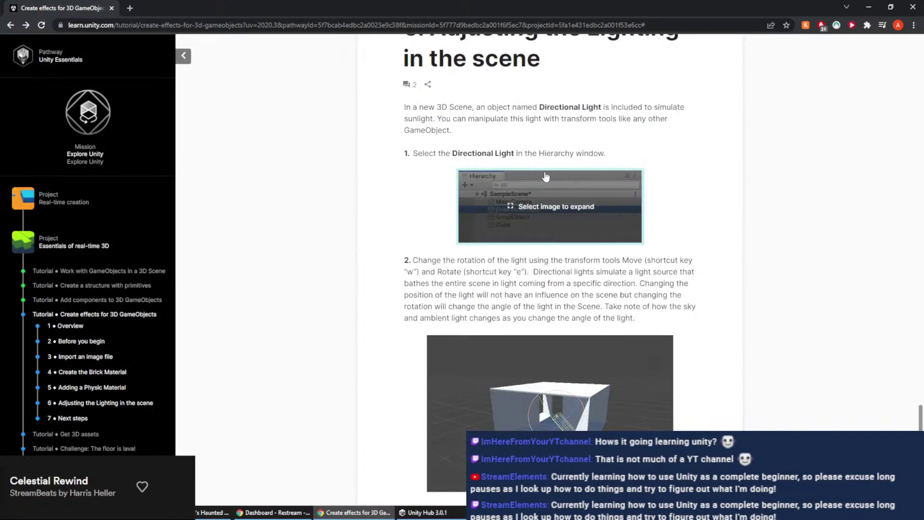
{"action": "scroll", "coordinate": [601, 257], "scroll_direction": "up", "scroll_amount": 1}
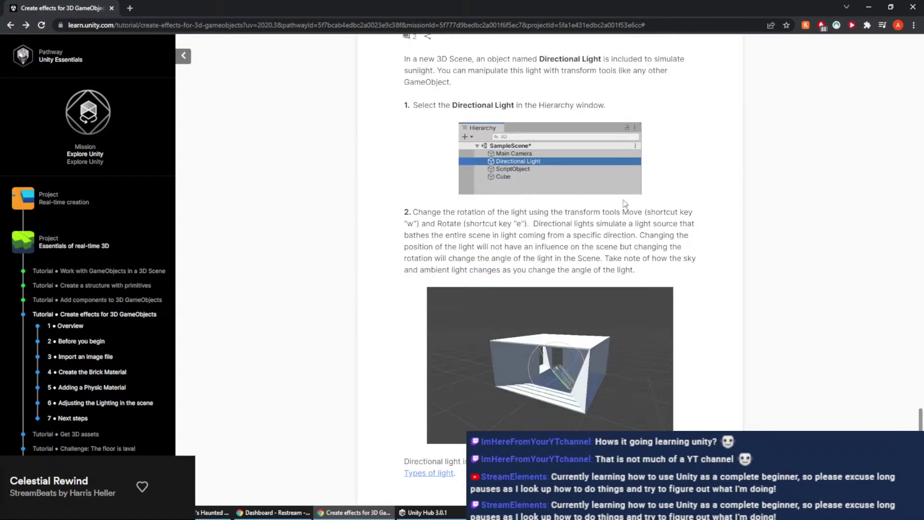
{"action": "scroll", "coordinate": [601, 257], "scroll_direction": "up", "scroll_amount": 4}
{"action": "scroll", "coordinate": [602, 255], "scroll_direction": "down", "scroll_amount": 6}
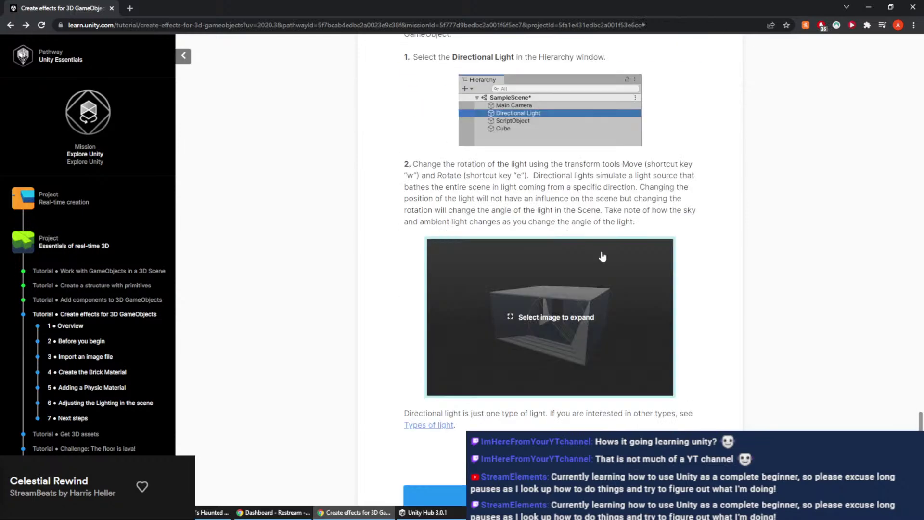
Review the Physic Material, Brick Material and image import sections in reverse order, back to the tutorial's overview
{"action": "scroll", "coordinate": [571, 366], "scroll_direction": "up", "scroll_amount": 9}
{"action": "scroll", "coordinate": [567, 347], "scroll_direction": "up", "scroll_amount": 20}
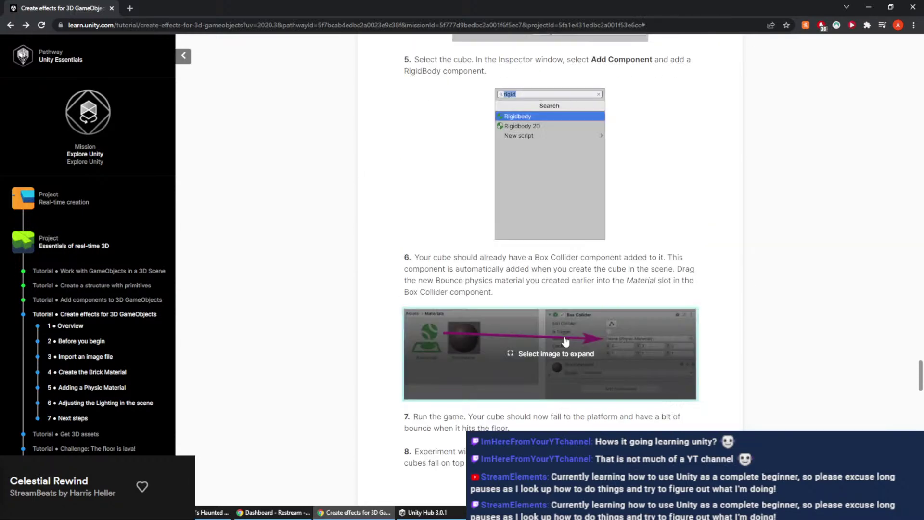
{"action": "scroll", "coordinate": [592, 301], "scroll_direction": "up", "scroll_amount": 20}
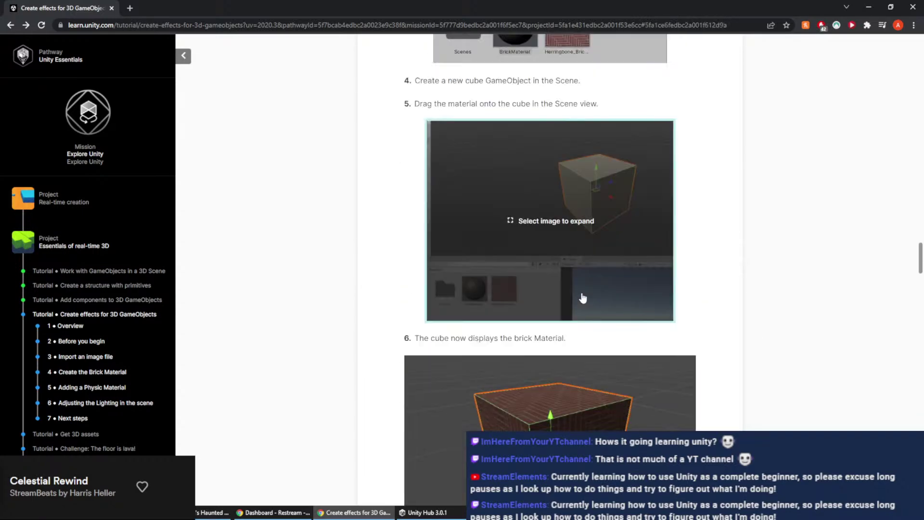
{"action": "scroll", "coordinate": [580, 292], "scroll_direction": "down", "scroll_amount": 8}
{"action": "scroll", "coordinate": [580, 292], "scroll_direction": "up", "scroll_amount": 20}
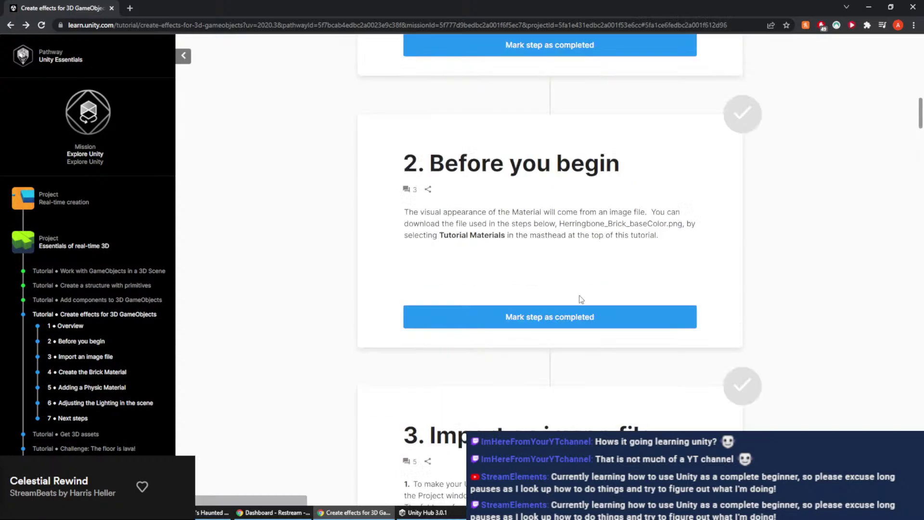
{"action": "scroll", "coordinate": [556, 270], "scroll_direction": "down", "scroll_amount": 3}
{"action": "scroll", "coordinate": [556, 269], "scroll_direction": "up", "scroll_amount": 1}
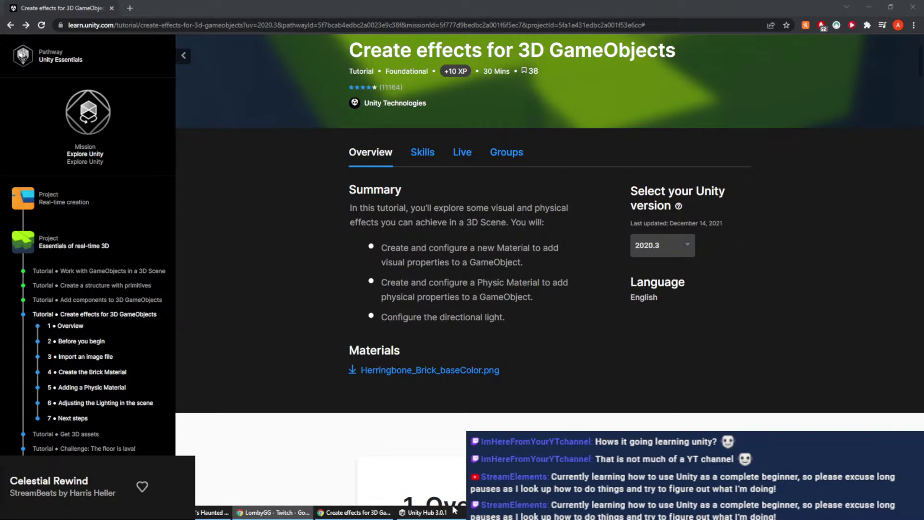
Switch to the Unity editor, view the monument from another angle, run the scene to watch the spheres and tree fall, and stop it
{"action": "left_click", "coordinate": [692, 512]}
{"action": "left_click_drag", "start_coordinate": [629, 213], "coordinate": [594, 116], "text": "alt"}
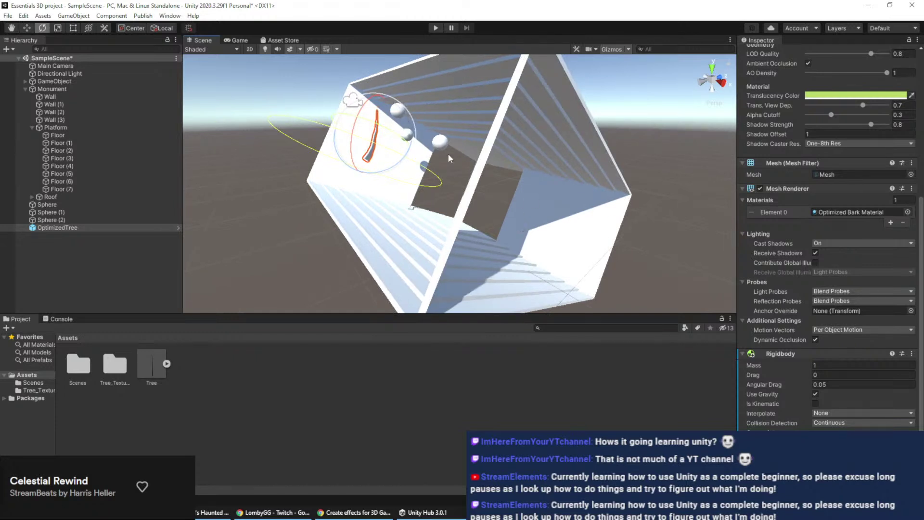
{"action": "left_click_drag", "start_coordinate": [510, 292], "coordinate": [496, 262], "text": "alt"}
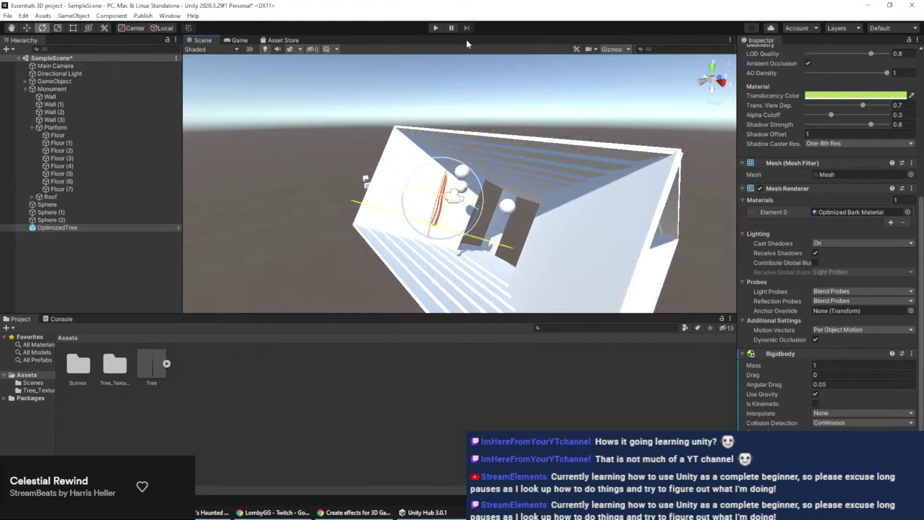
{"action": "left_click", "coordinate": [435, 28]}
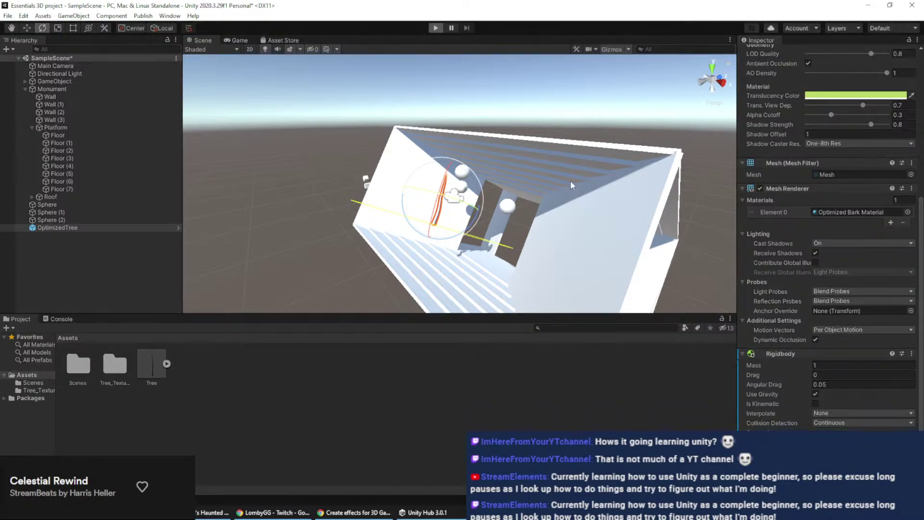
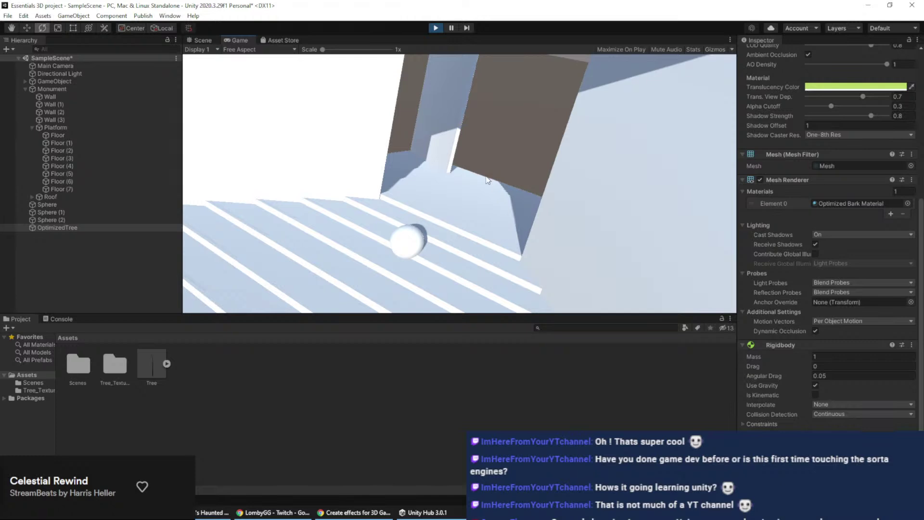
{"action": "left_click", "coordinate": [437, 28]}
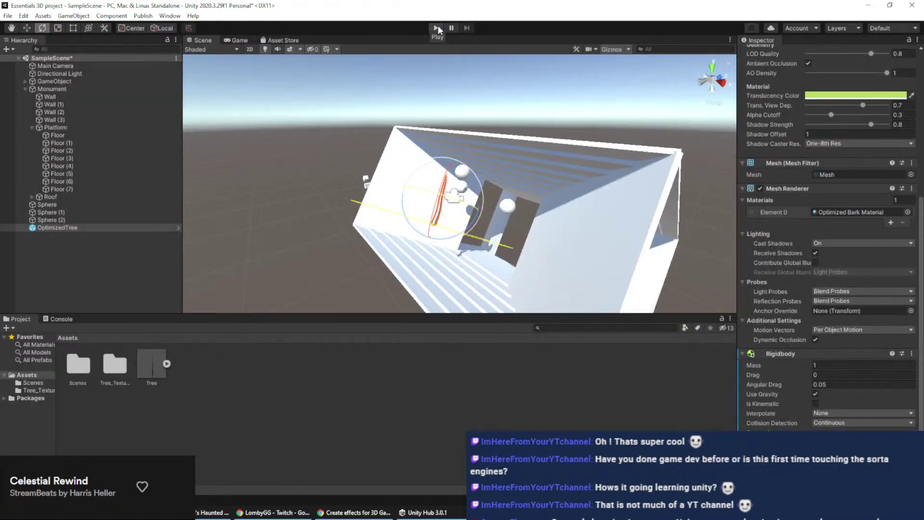